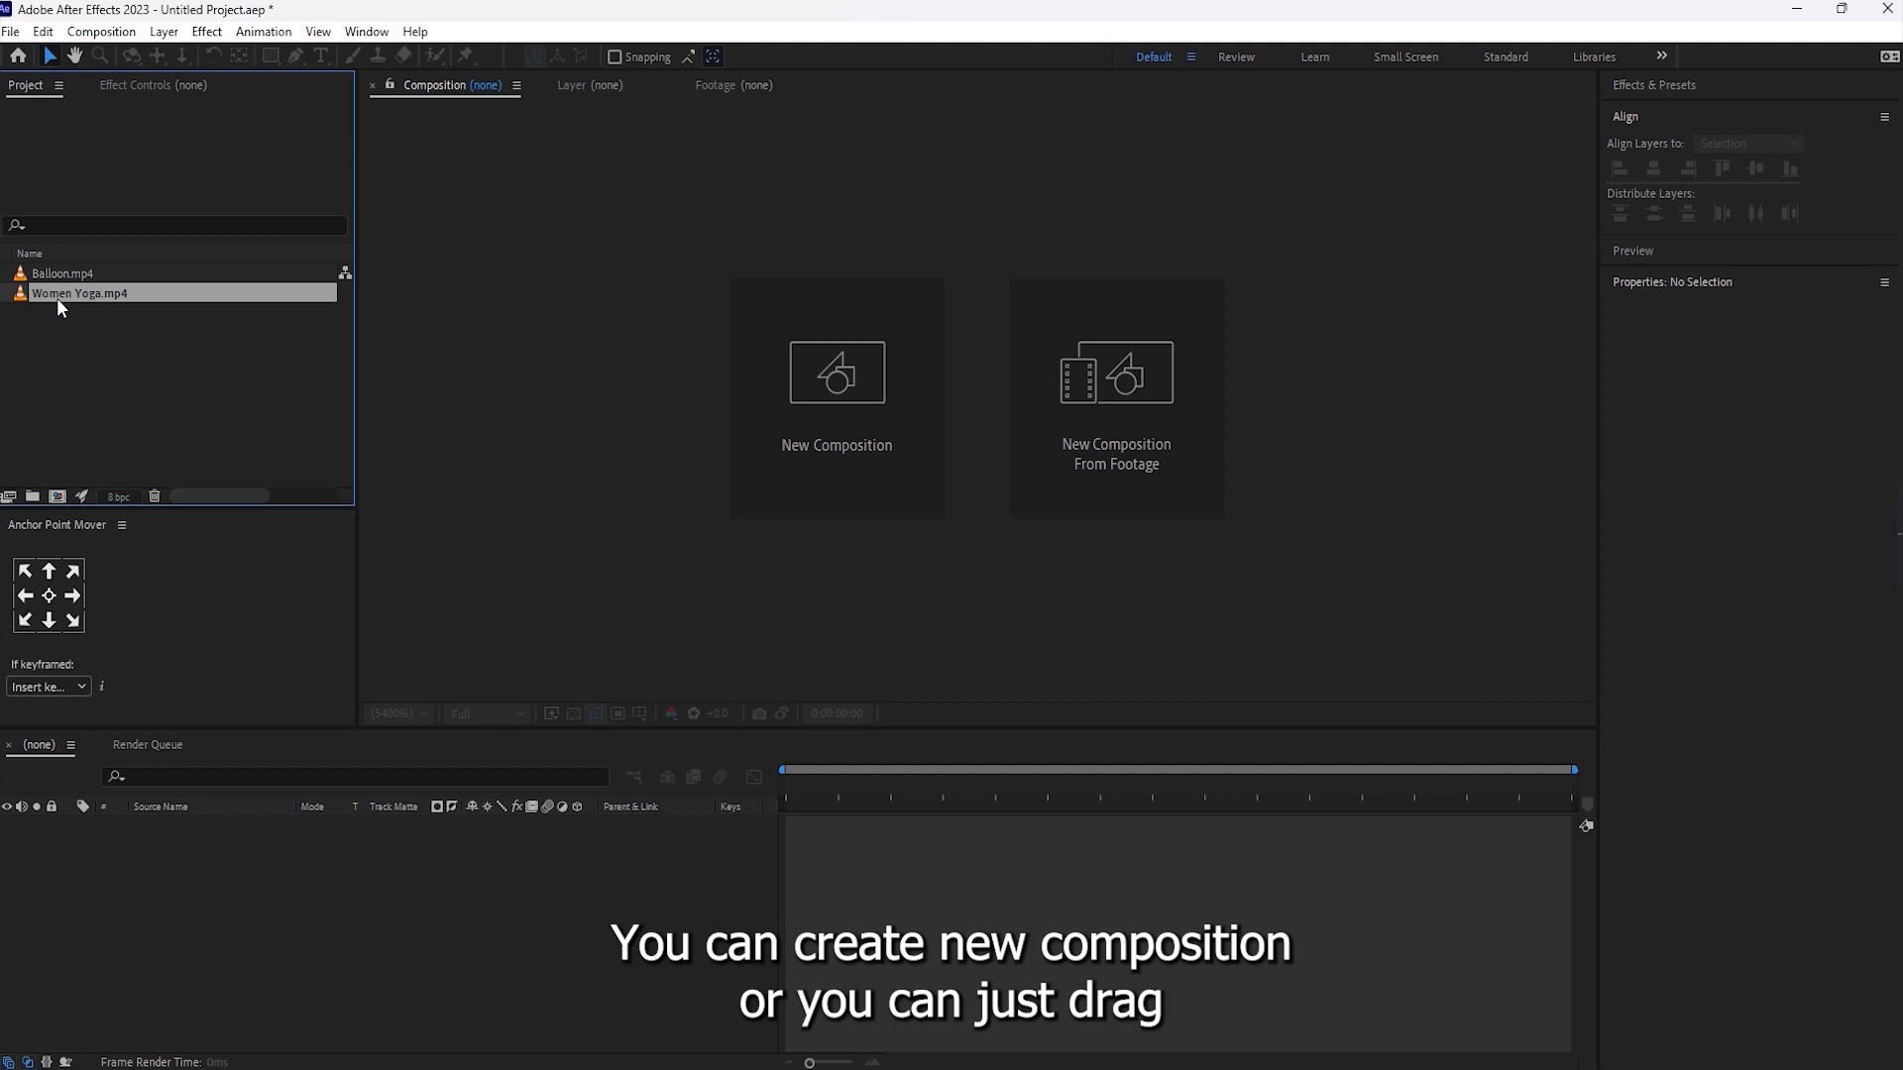
Create a composition from Women Yoga.mp4 in the timeline and preview the opening seconds of the footage.
drag(57, 297, 245, 847)
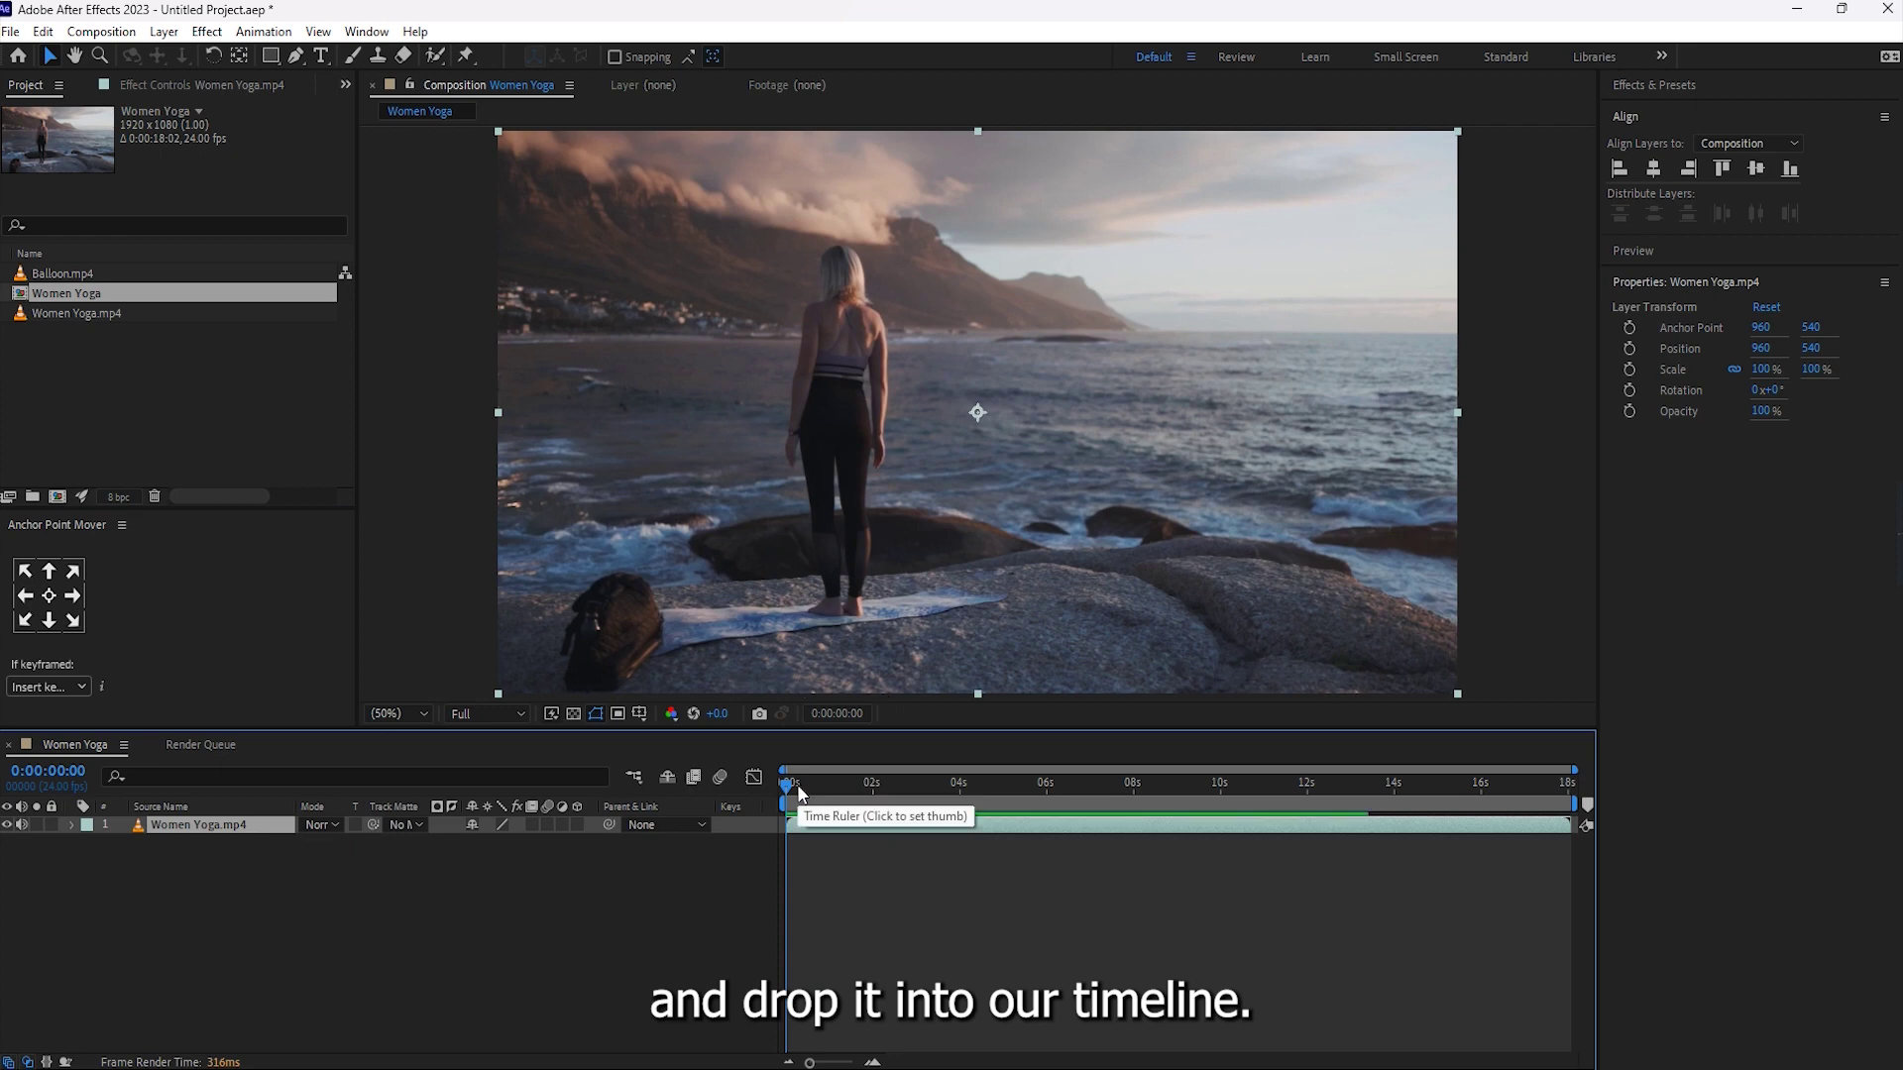
drag(799, 790, 876, 815)
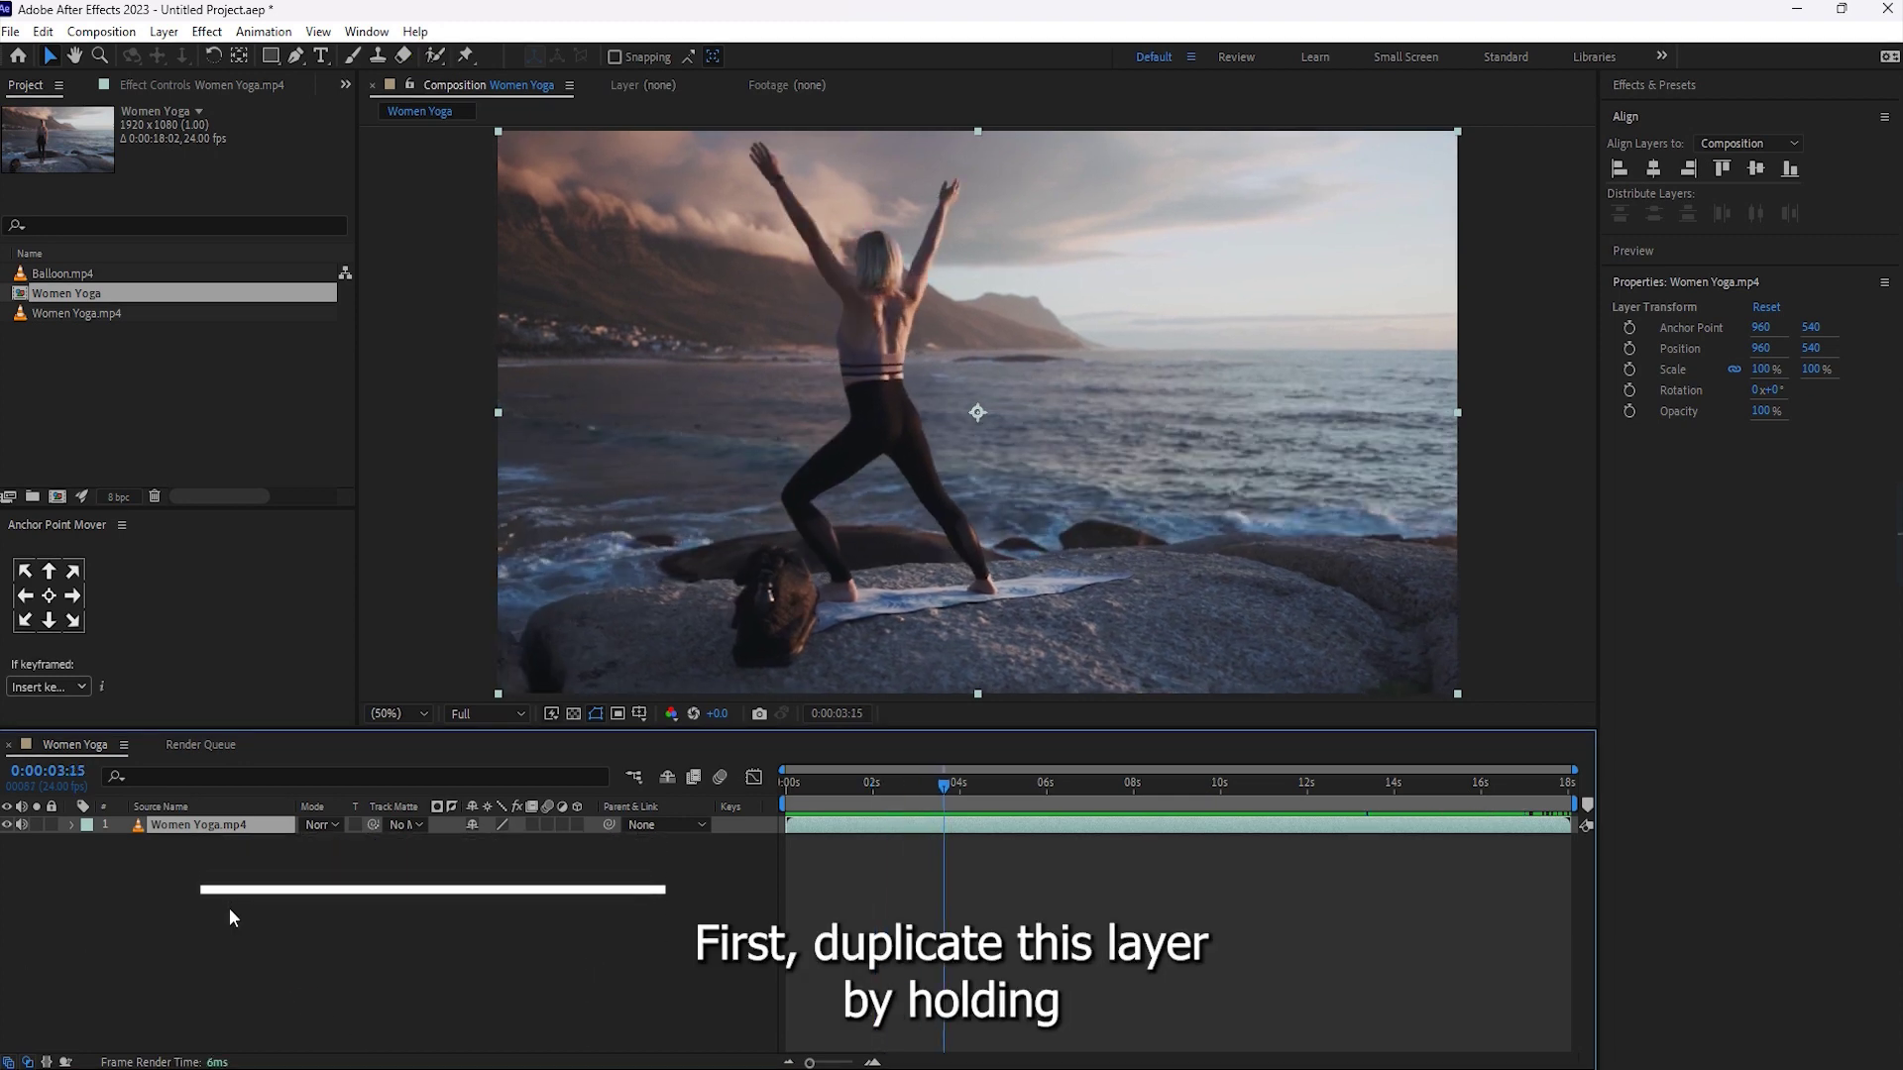
Duplicate the Women Yoga.mp4 layer and open the upper copy in its own layer view.
click(204, 827)
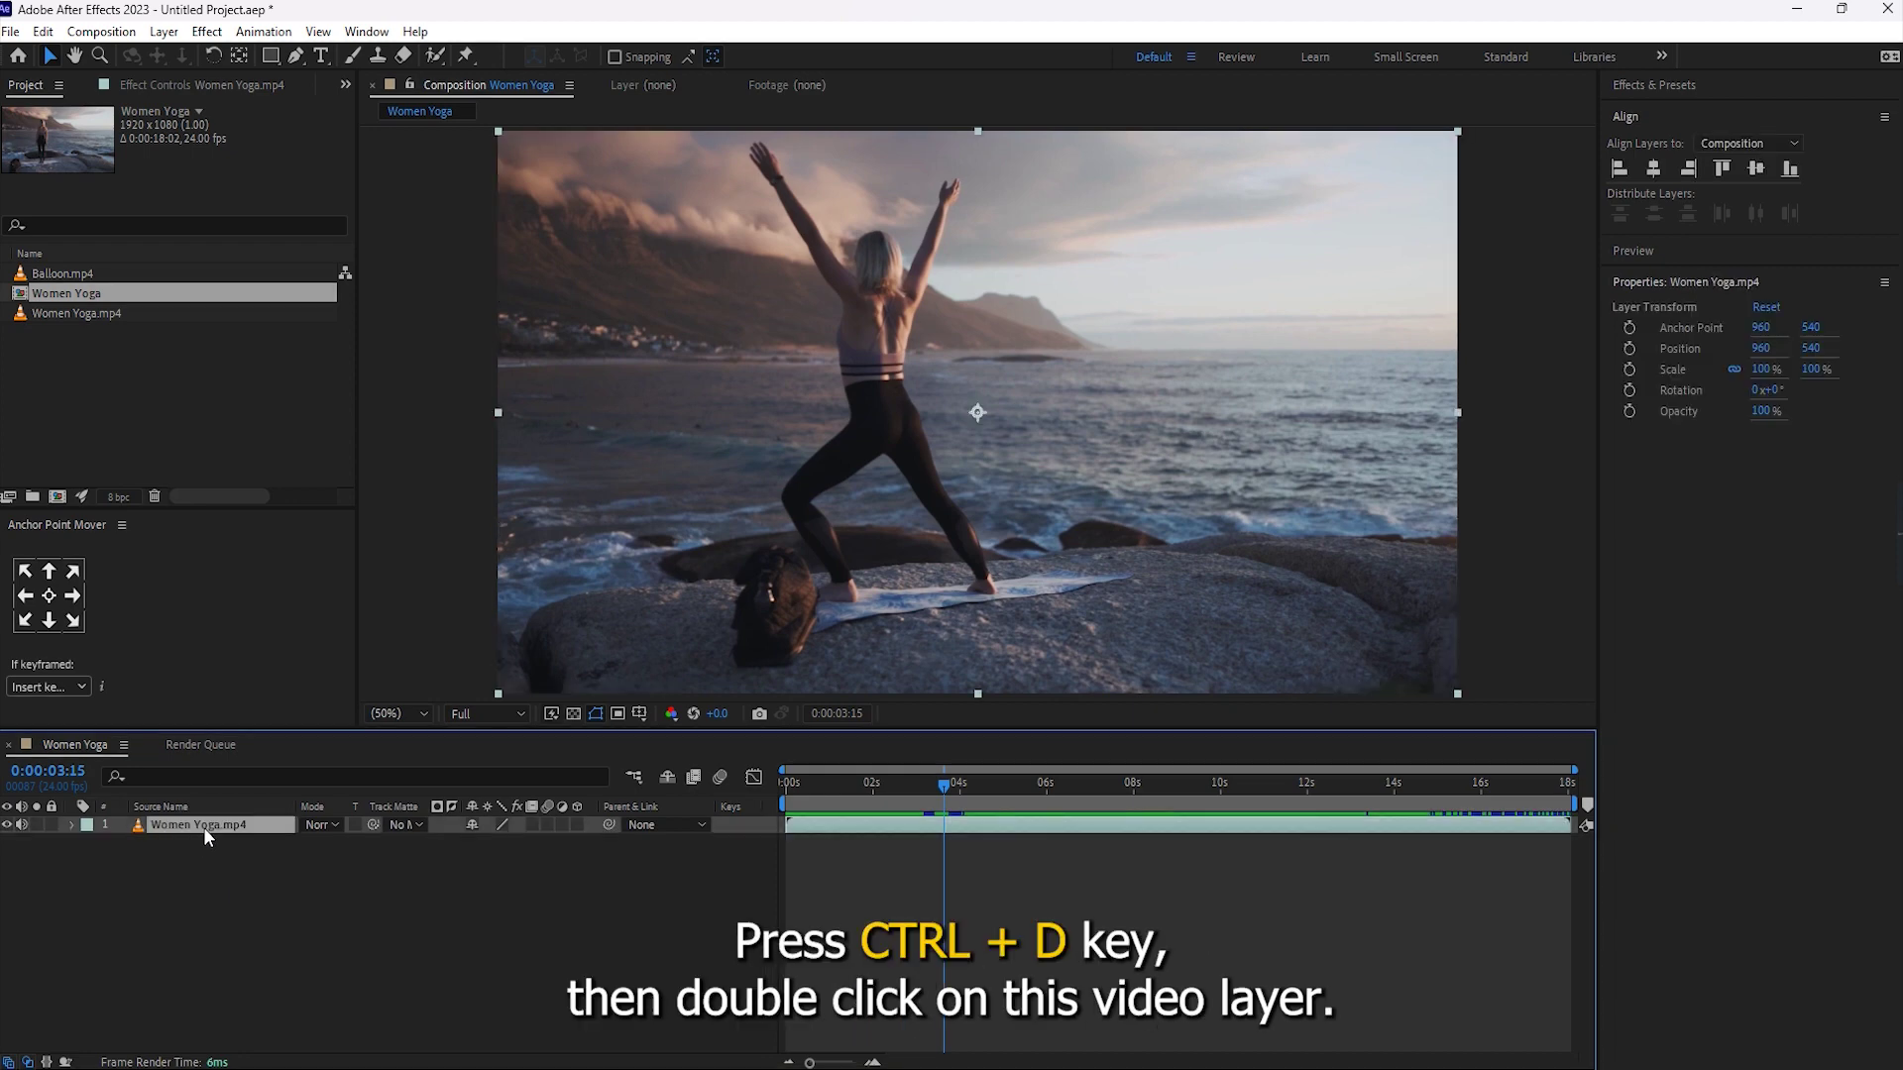
key(ctrl+d)
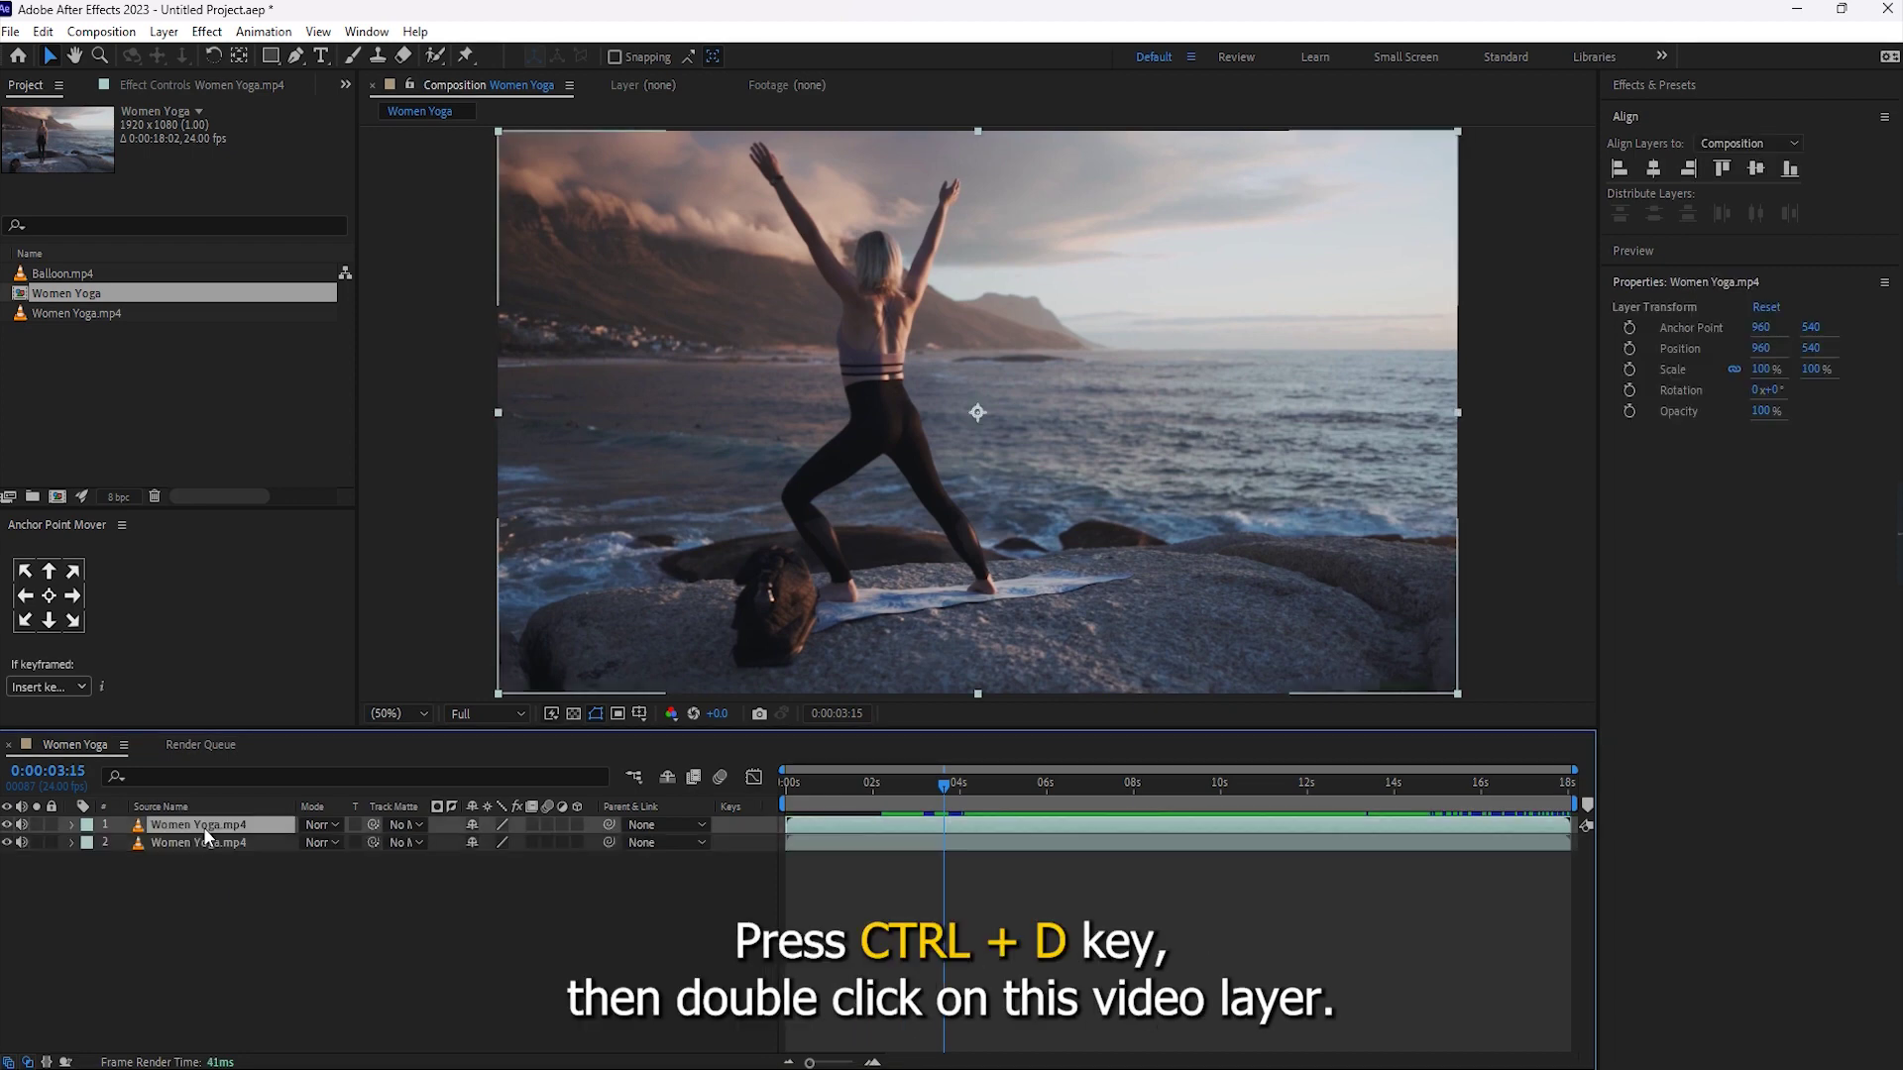
double_click(195, 826)
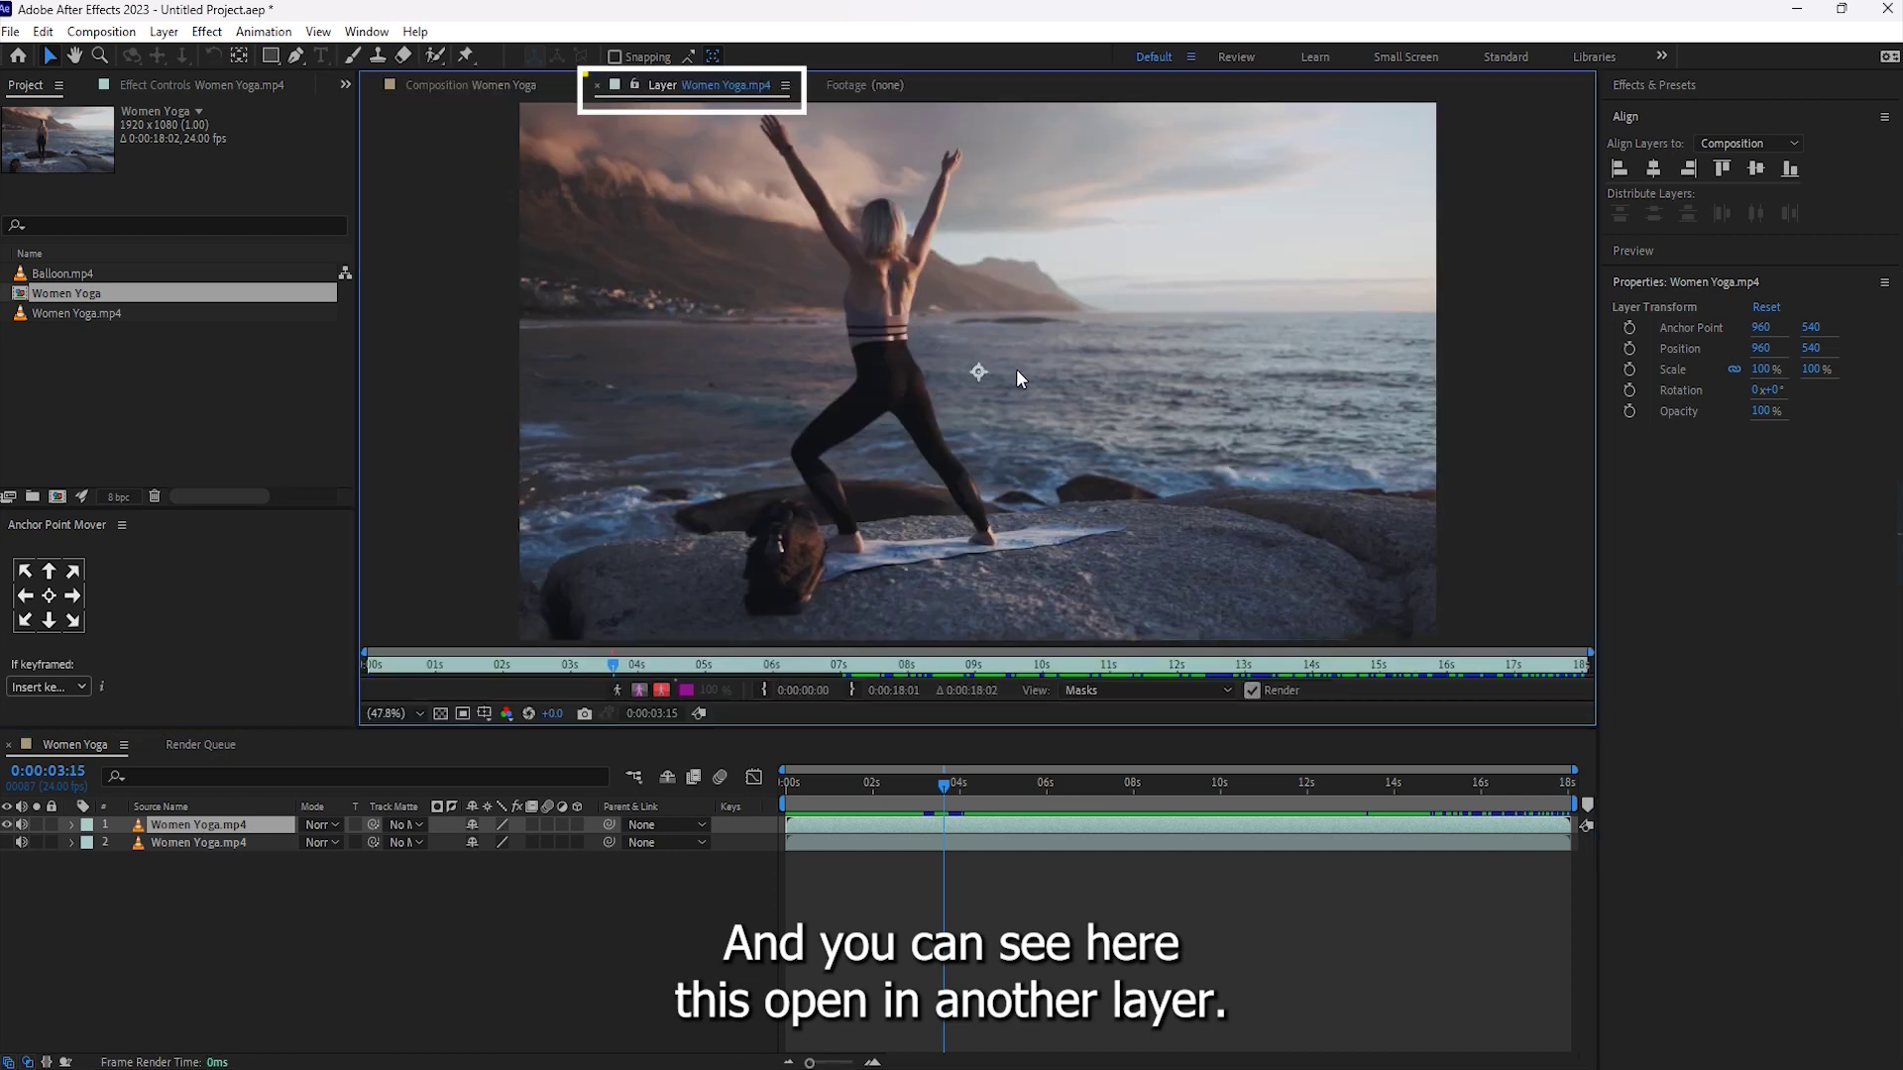
scroll(1002, 348, up, 1)
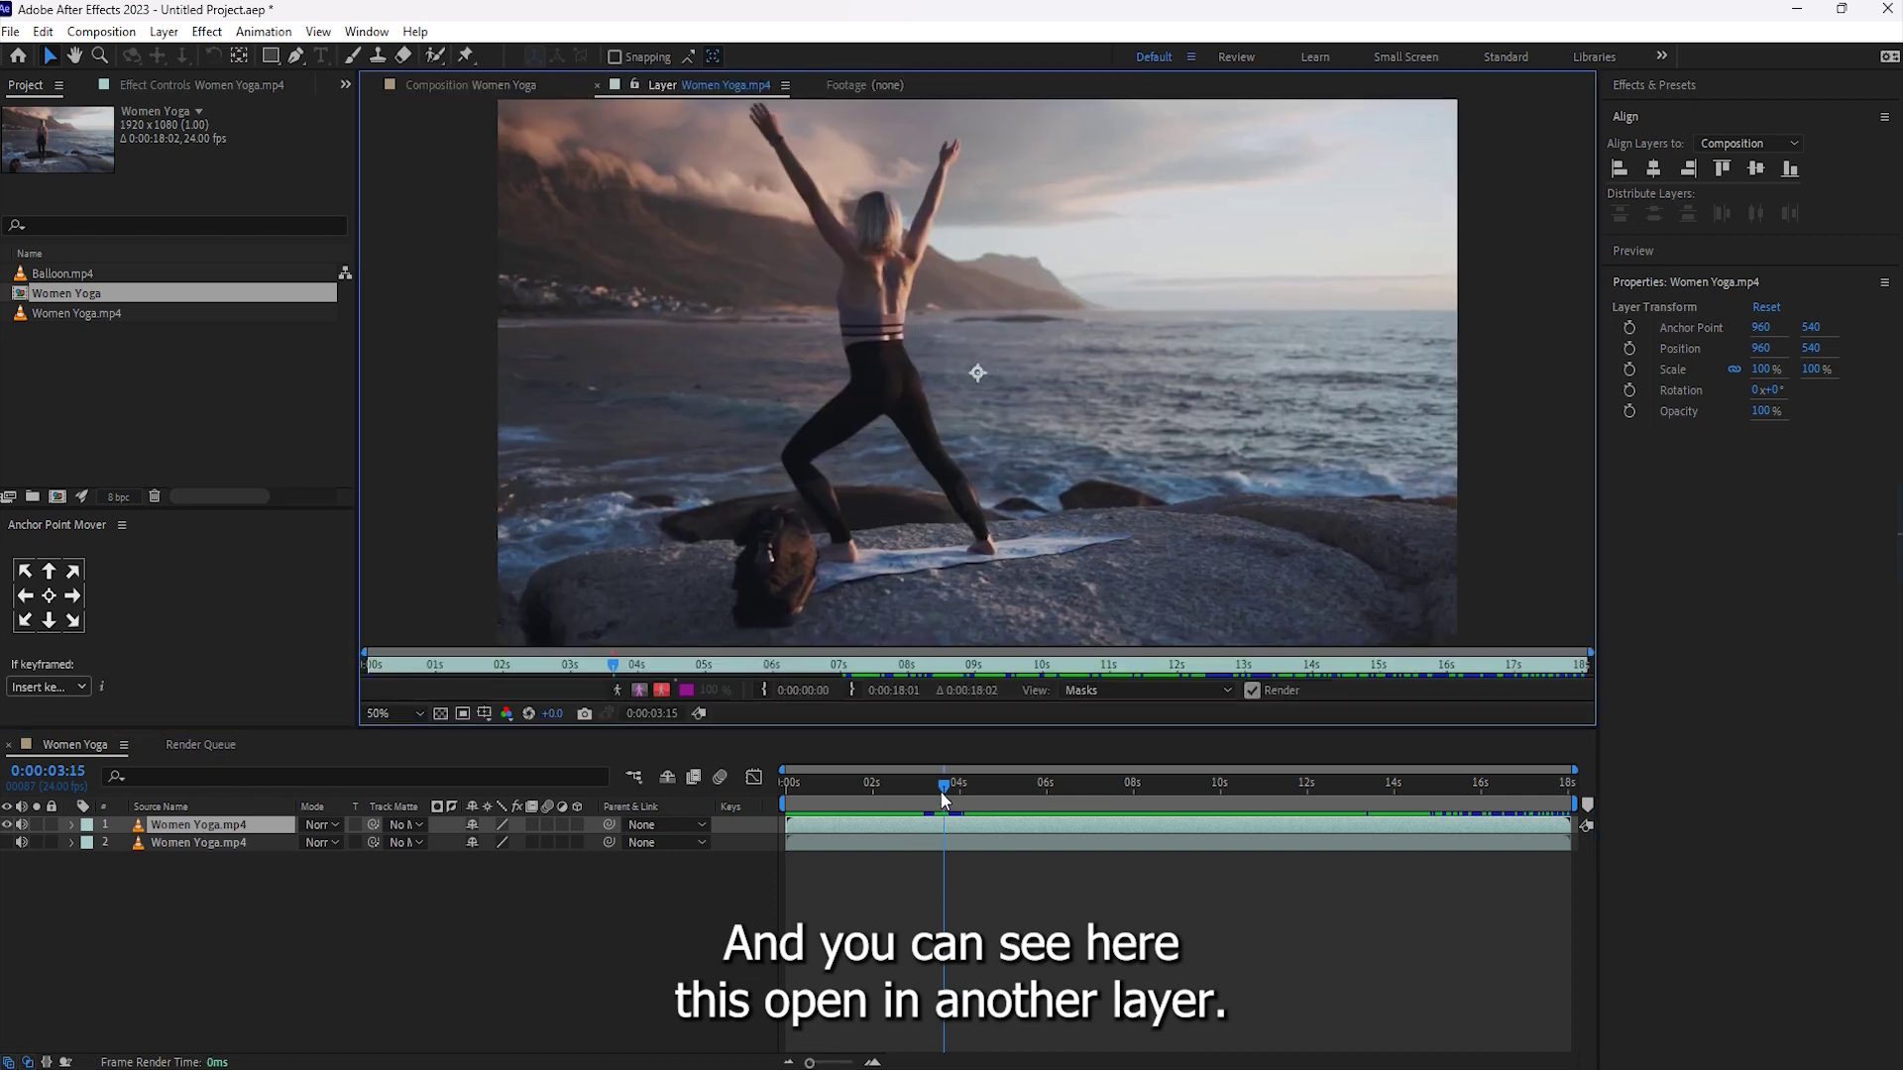
At the first frame, paint a Roto Brush foreground stroke down the woman from head to feet.
drag(944, 793, 765, 781)
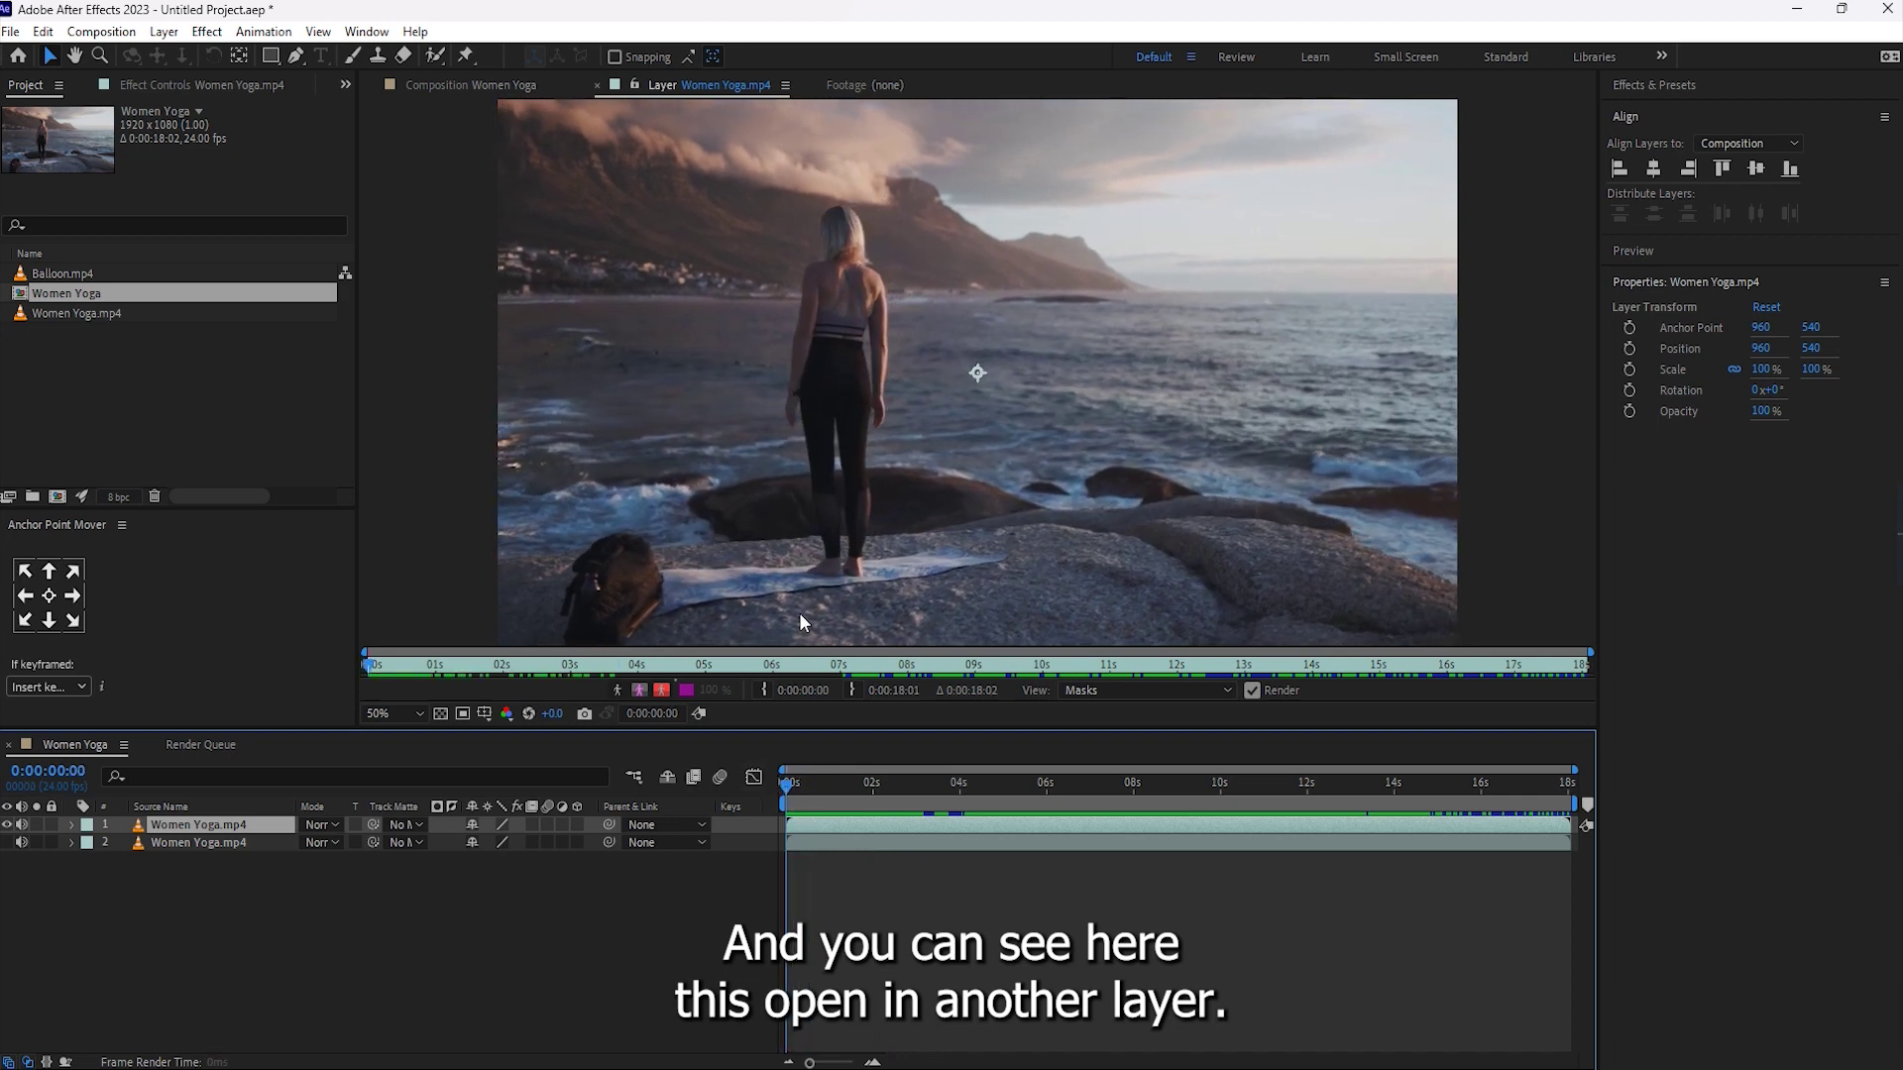
click(438, 61)
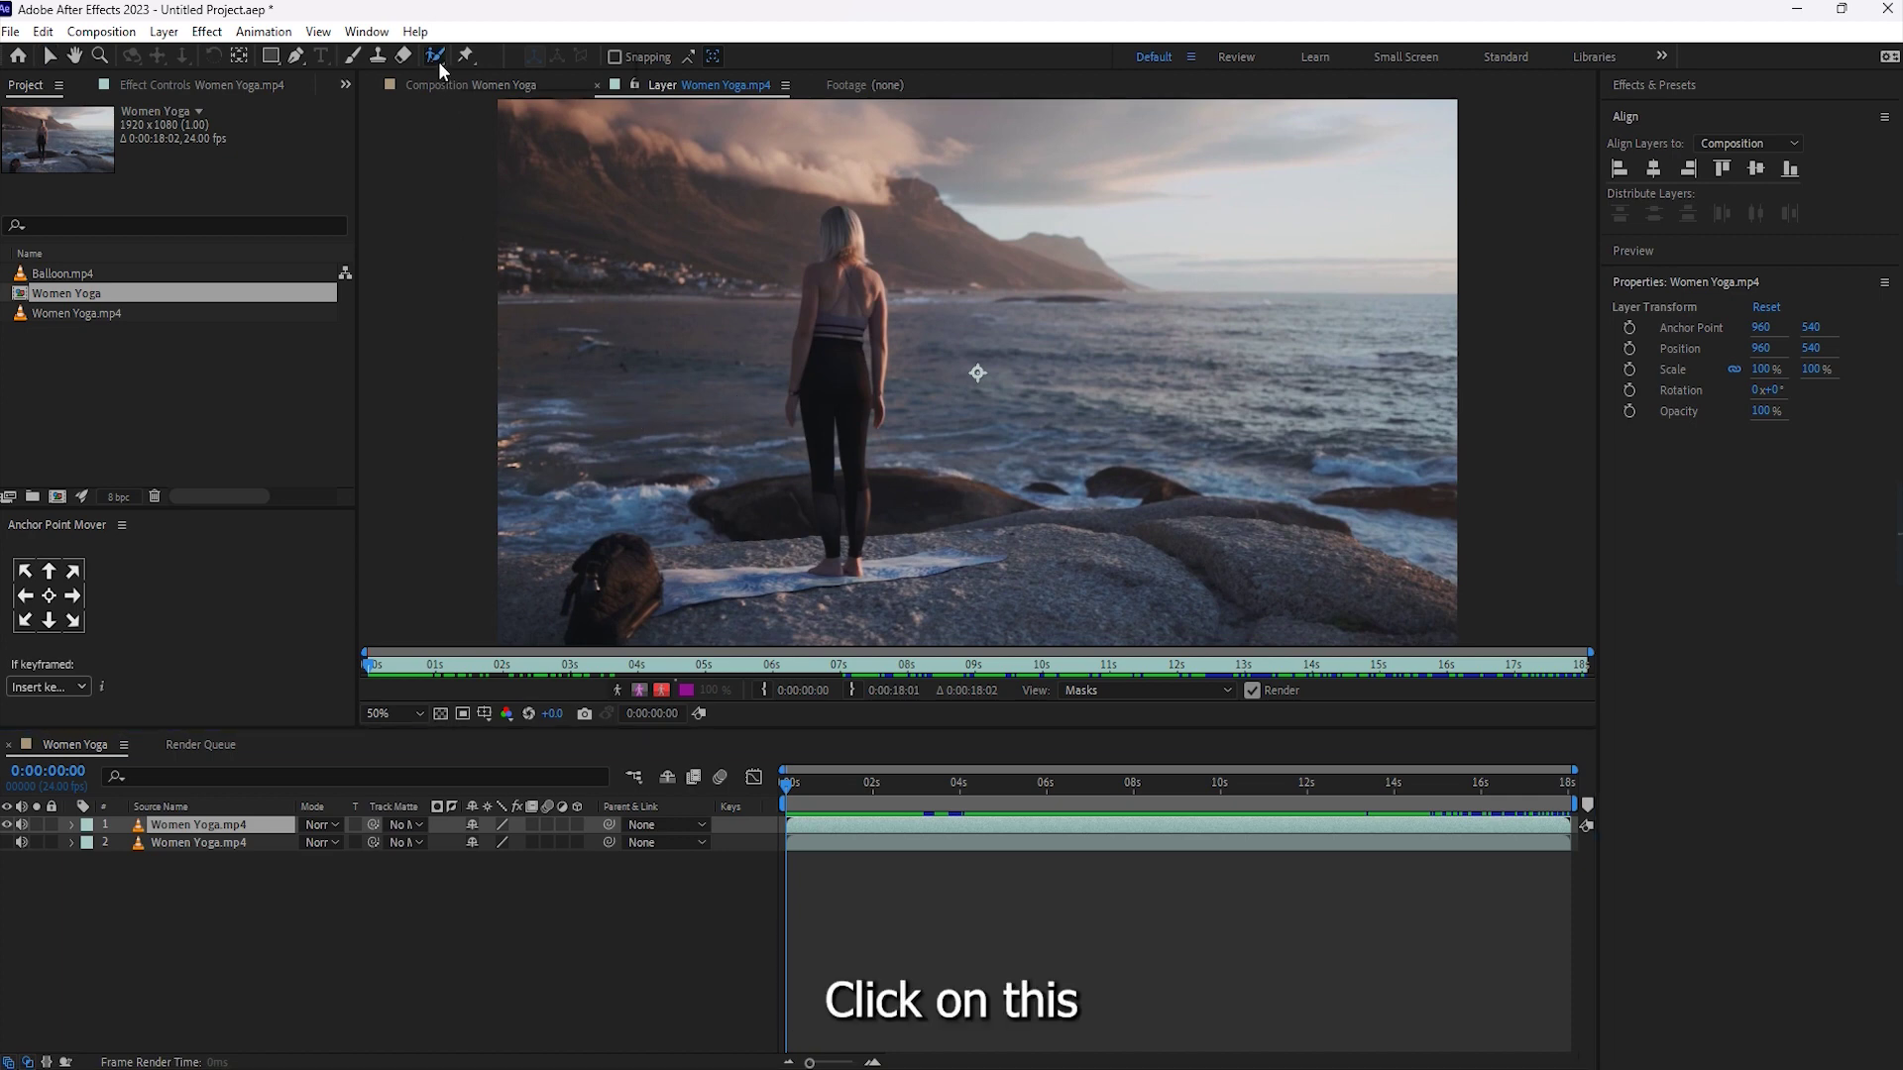
click(521, 55)
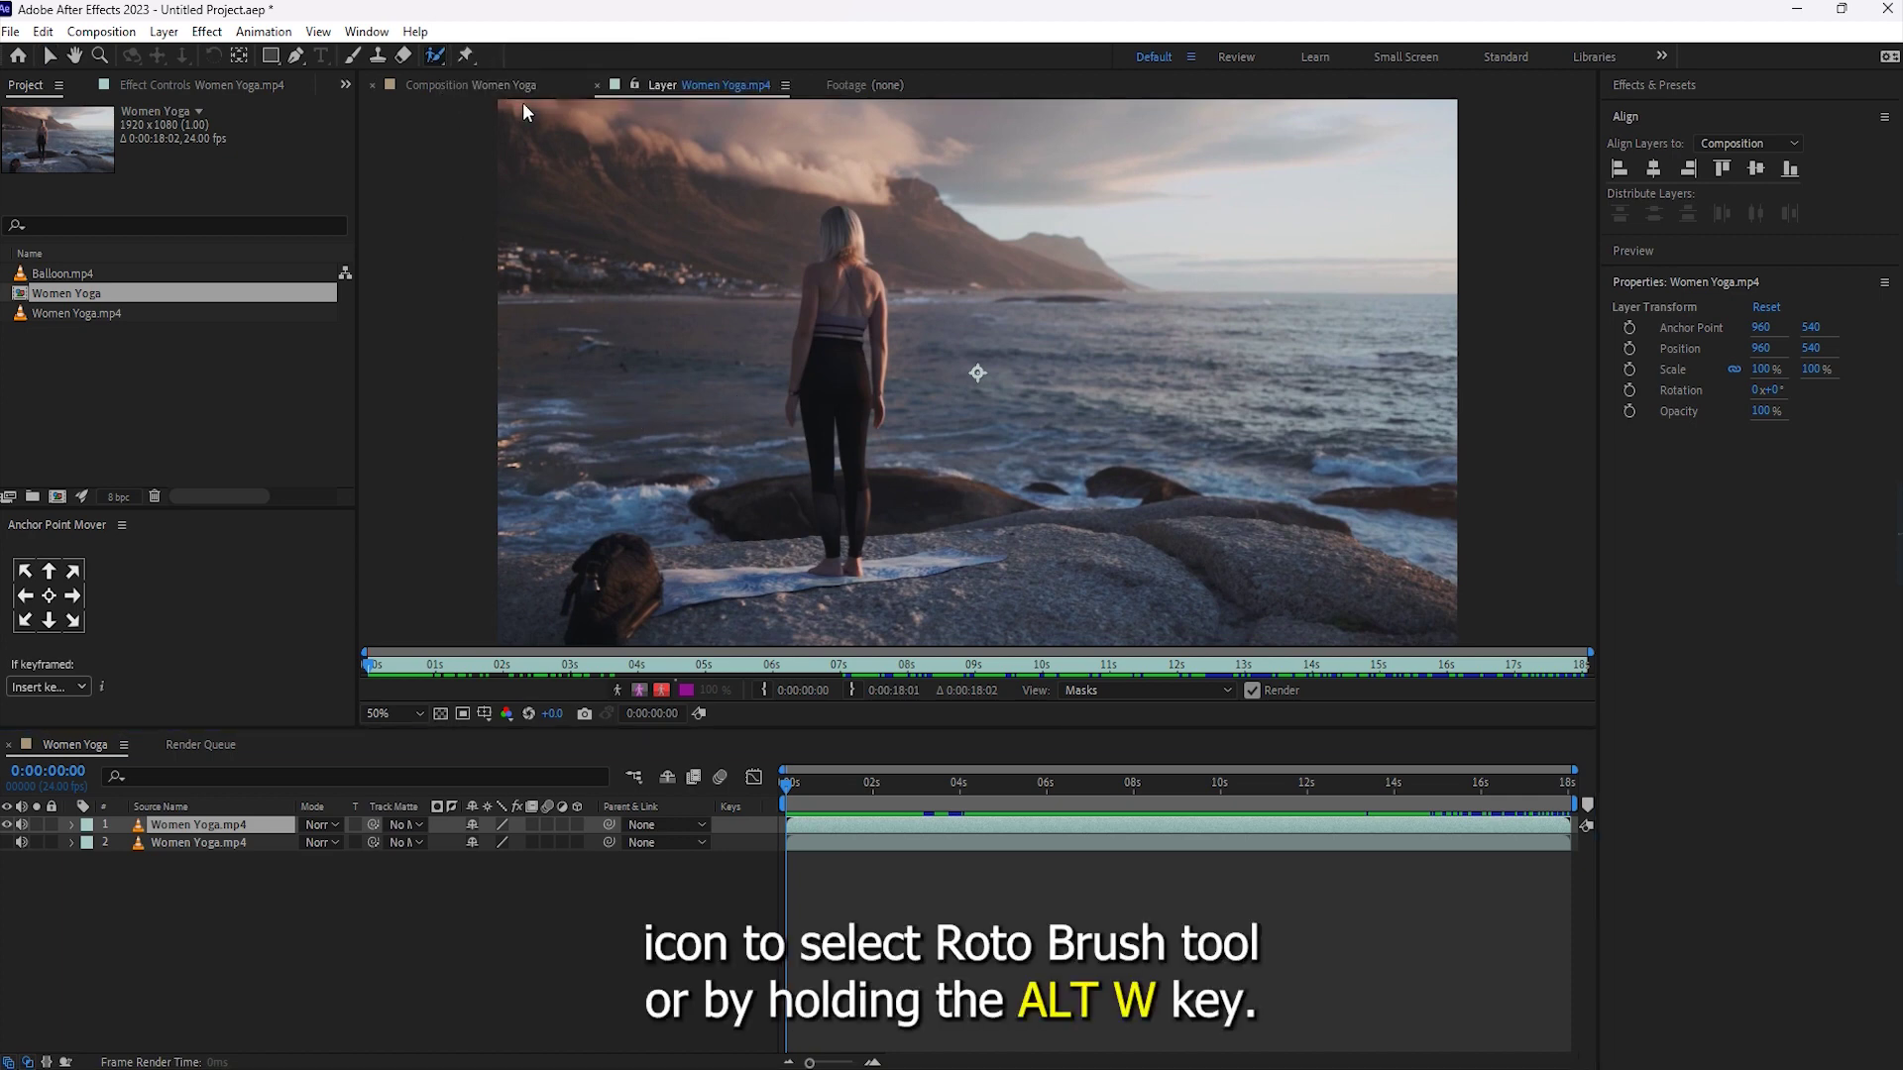
drag(826, 417, 865, 399)
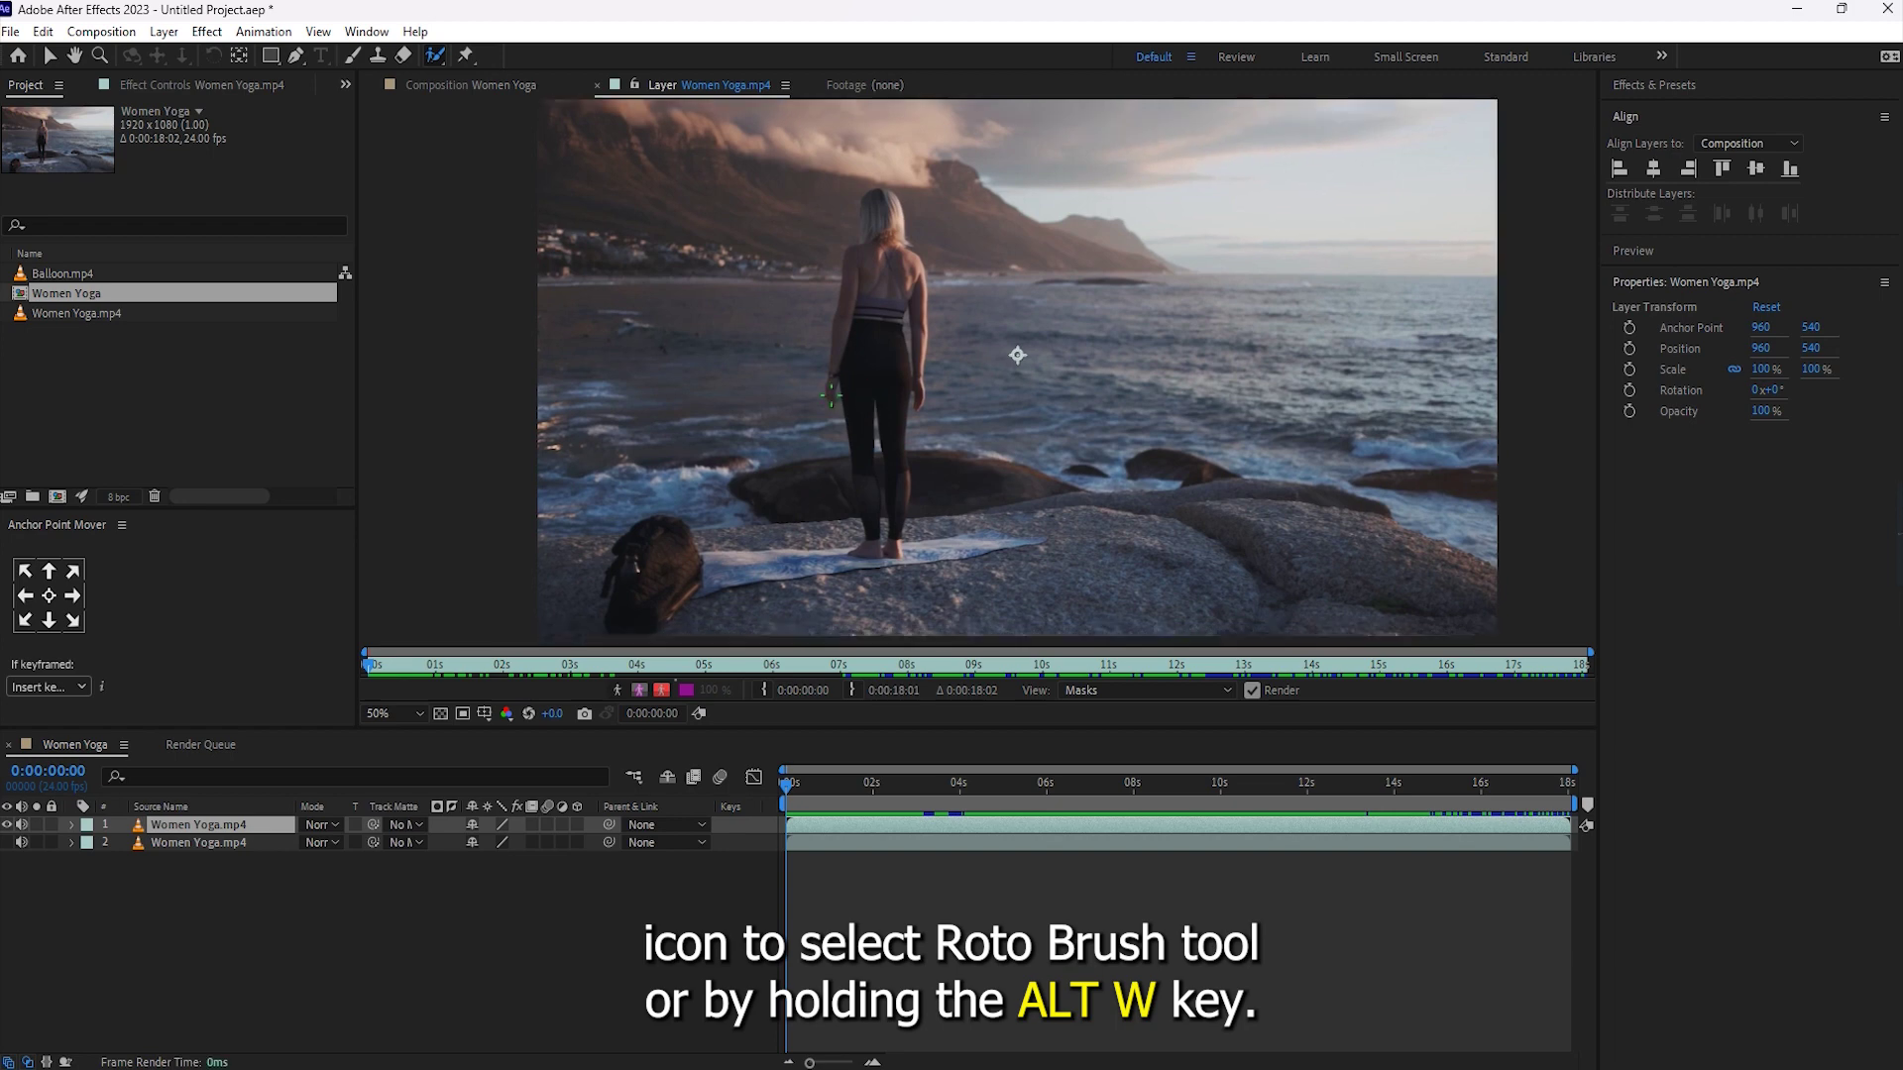
drag(877, 202, 877, 275)
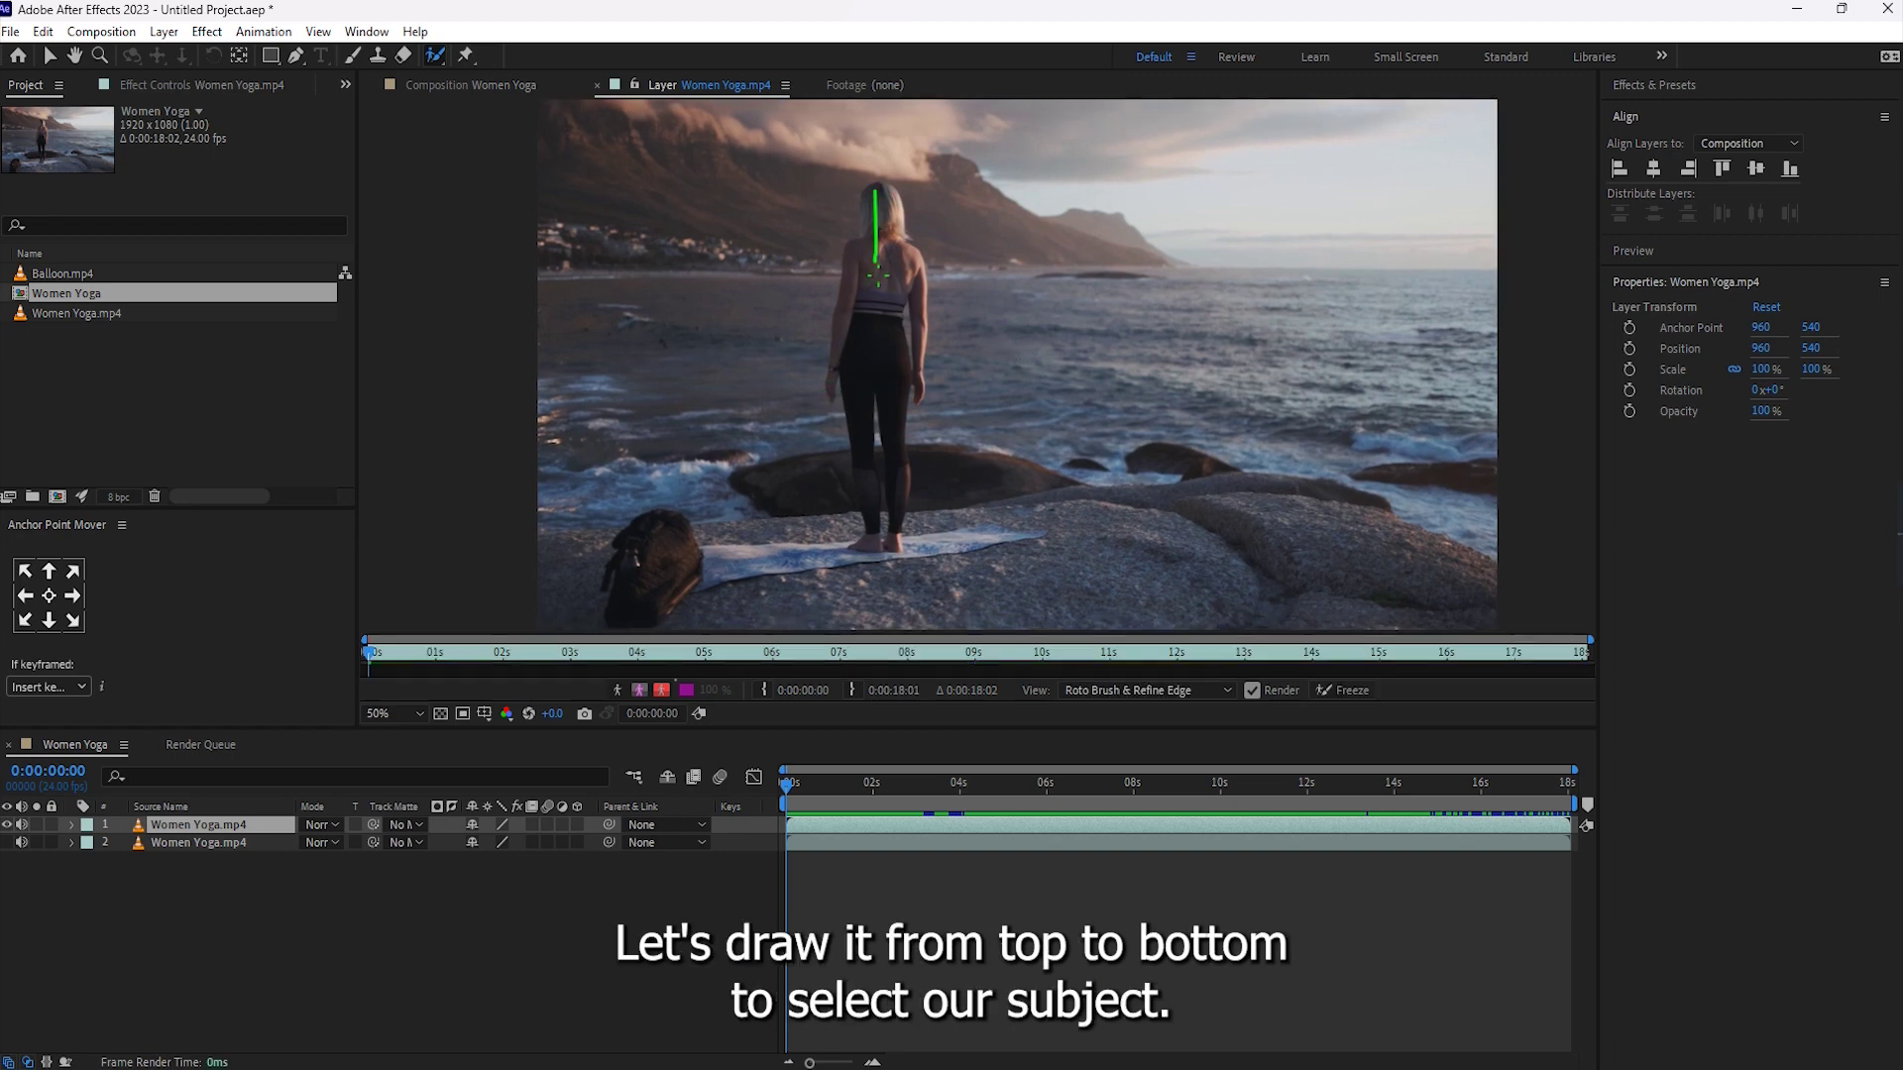
drag(870, 540, 870, 541)
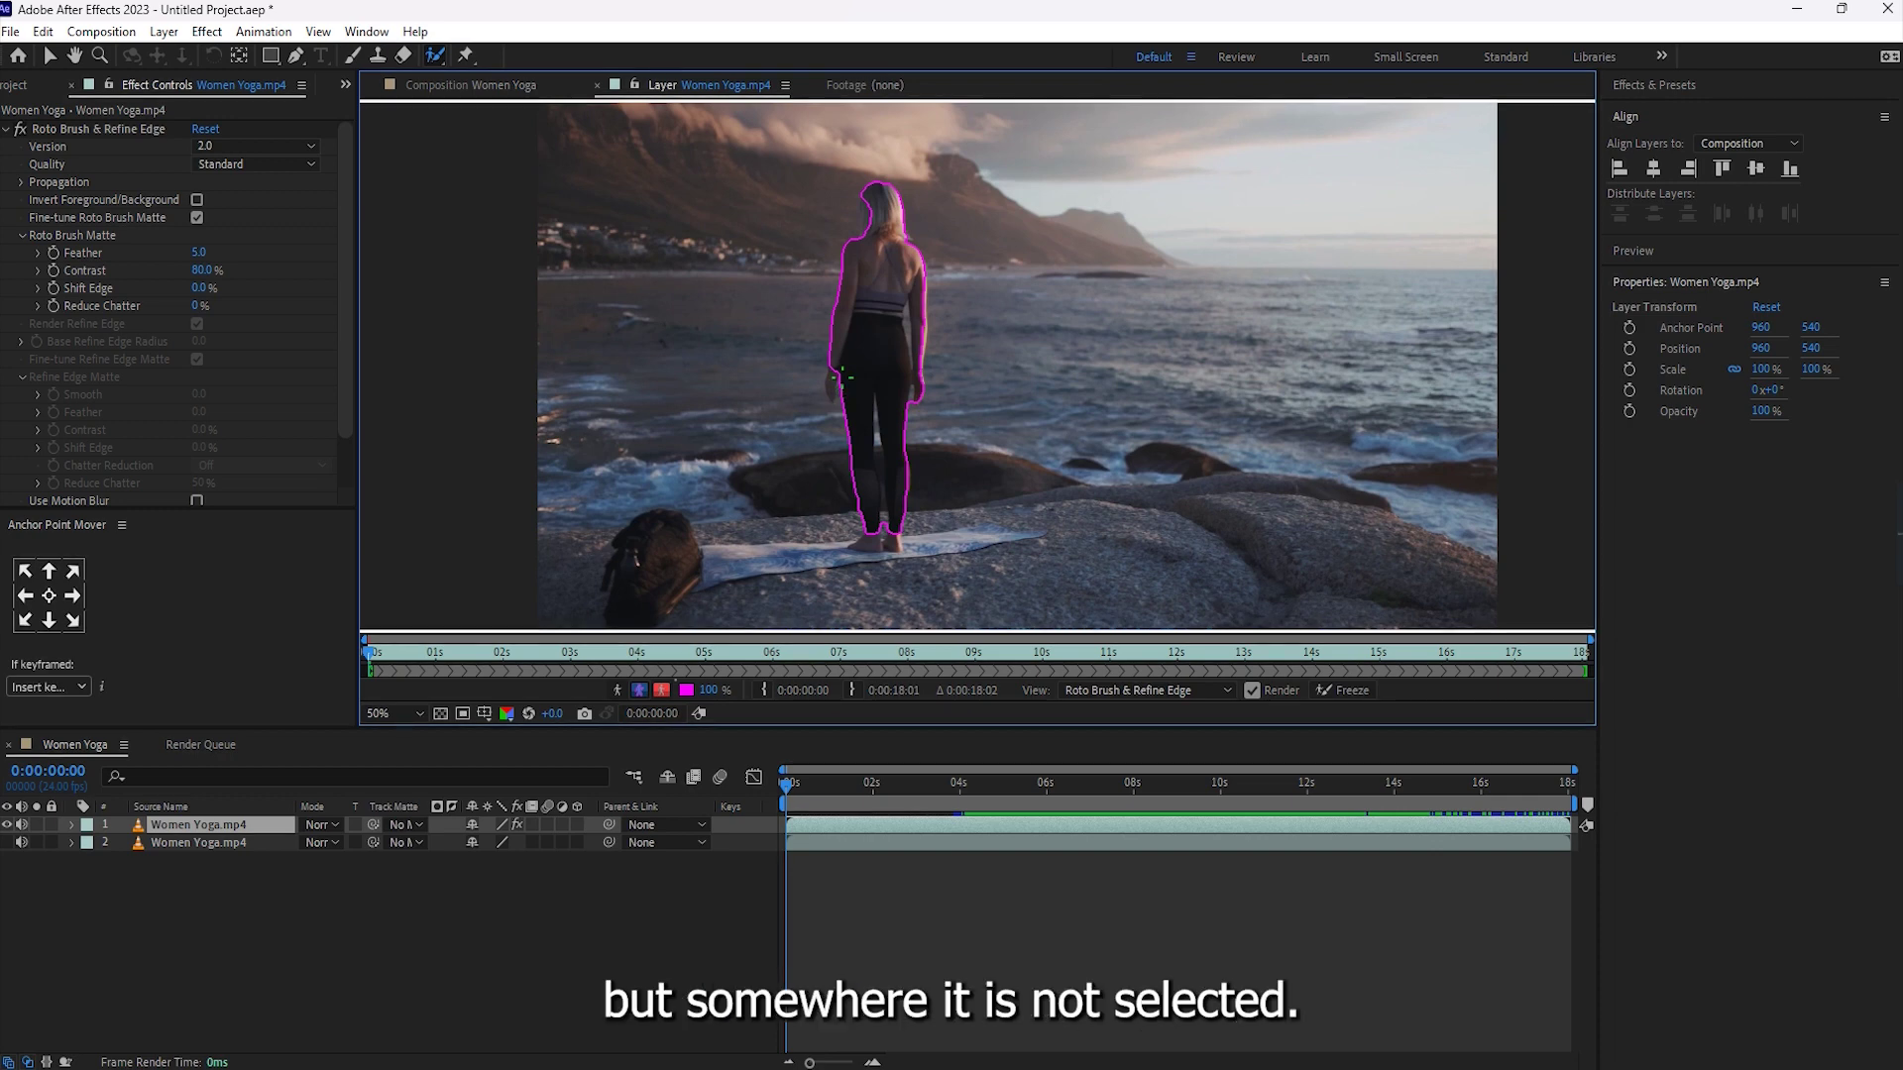
Add the woman's left hand and the missing hair on the left of her head to the Roto Brush selection.
drag(837, 367, 833, 392)
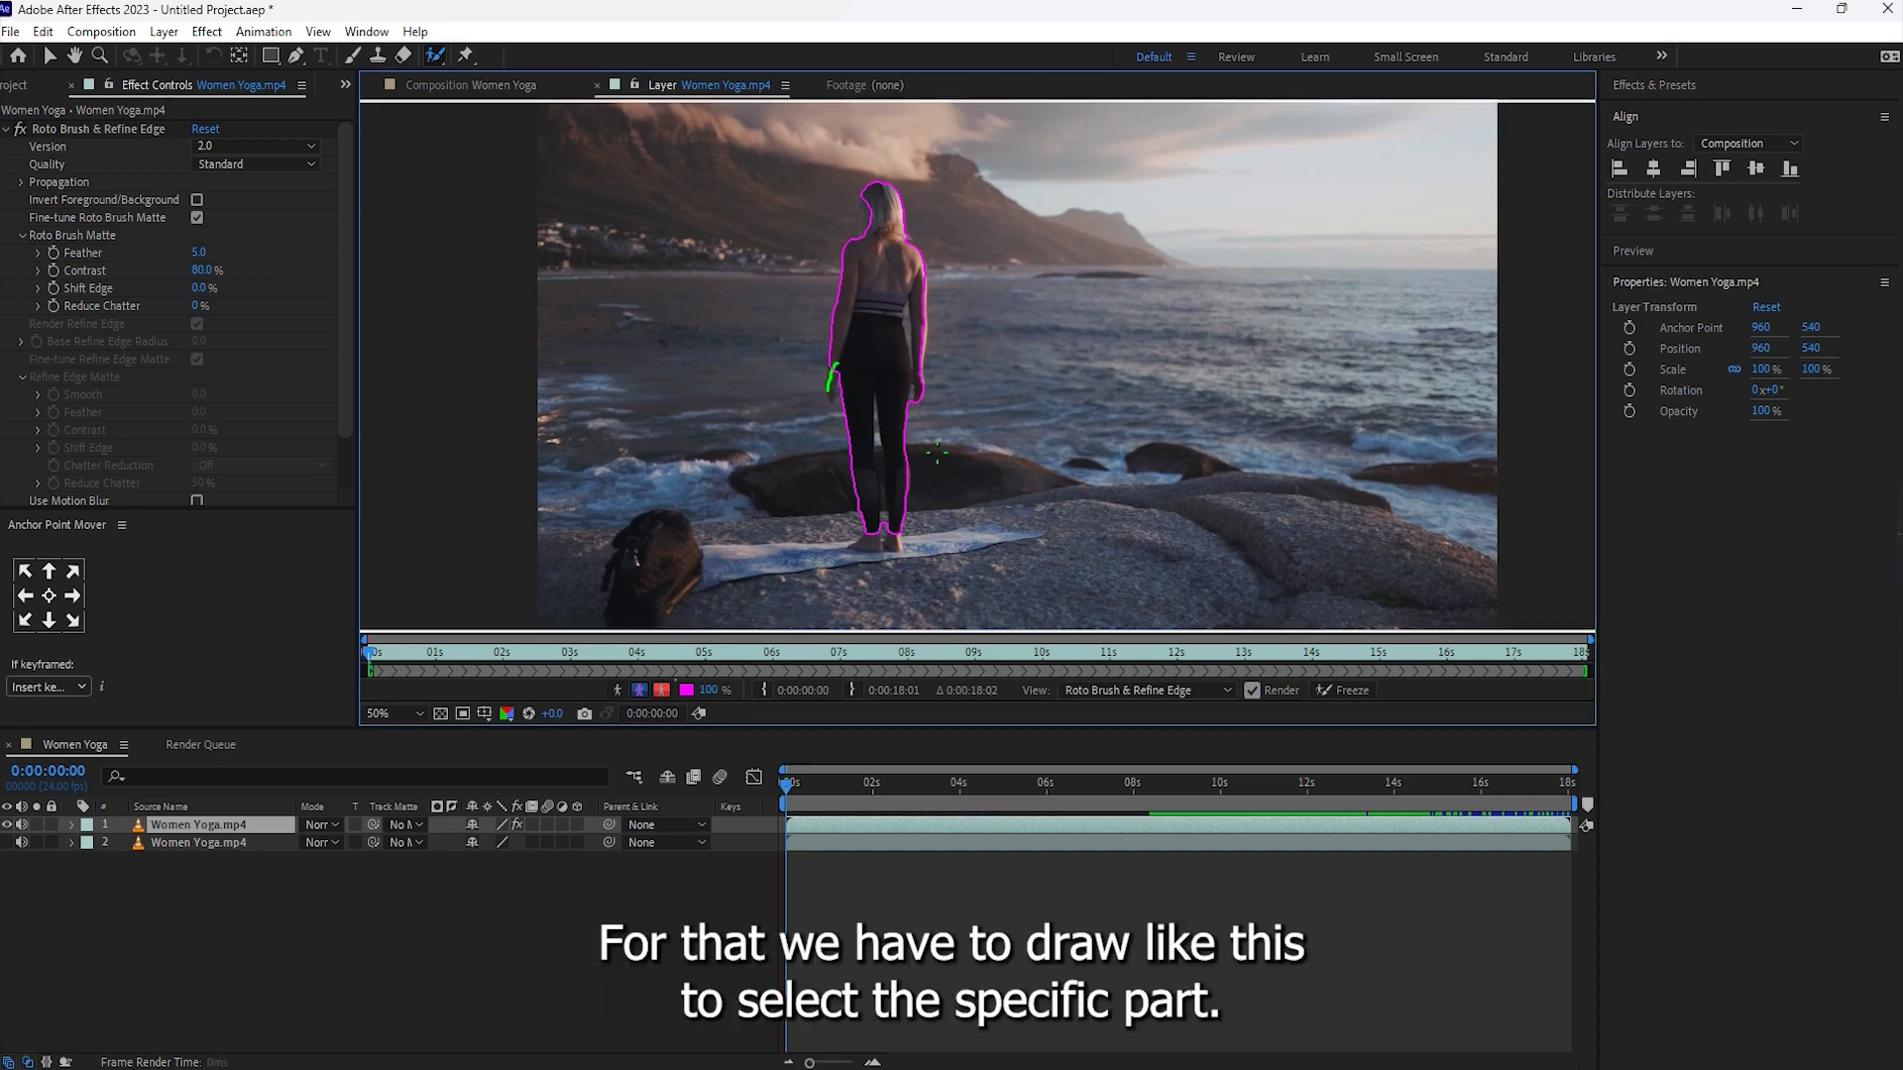
scroll(916, 353, up, 2)
scroll(916, 353, up, 2)
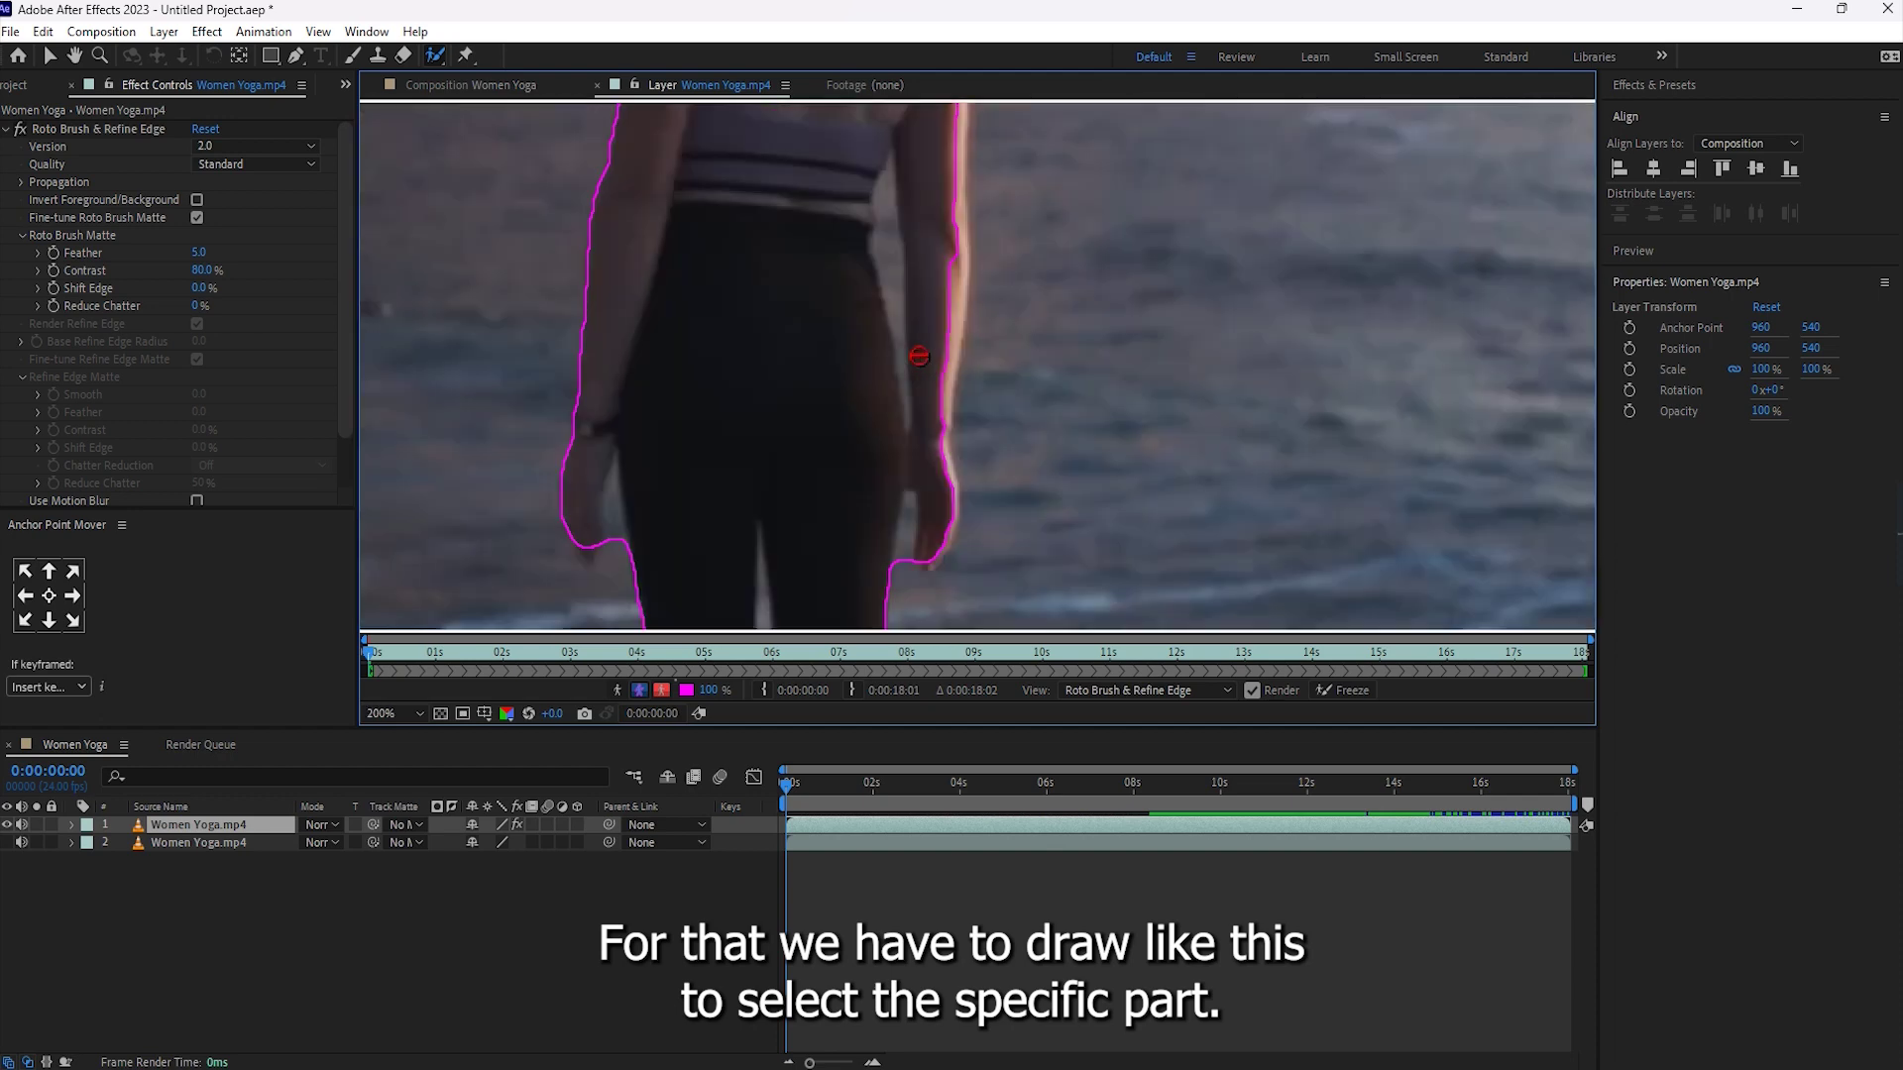
scroll(922, 297, down, 2)
drag(939, 186, 936, 364)
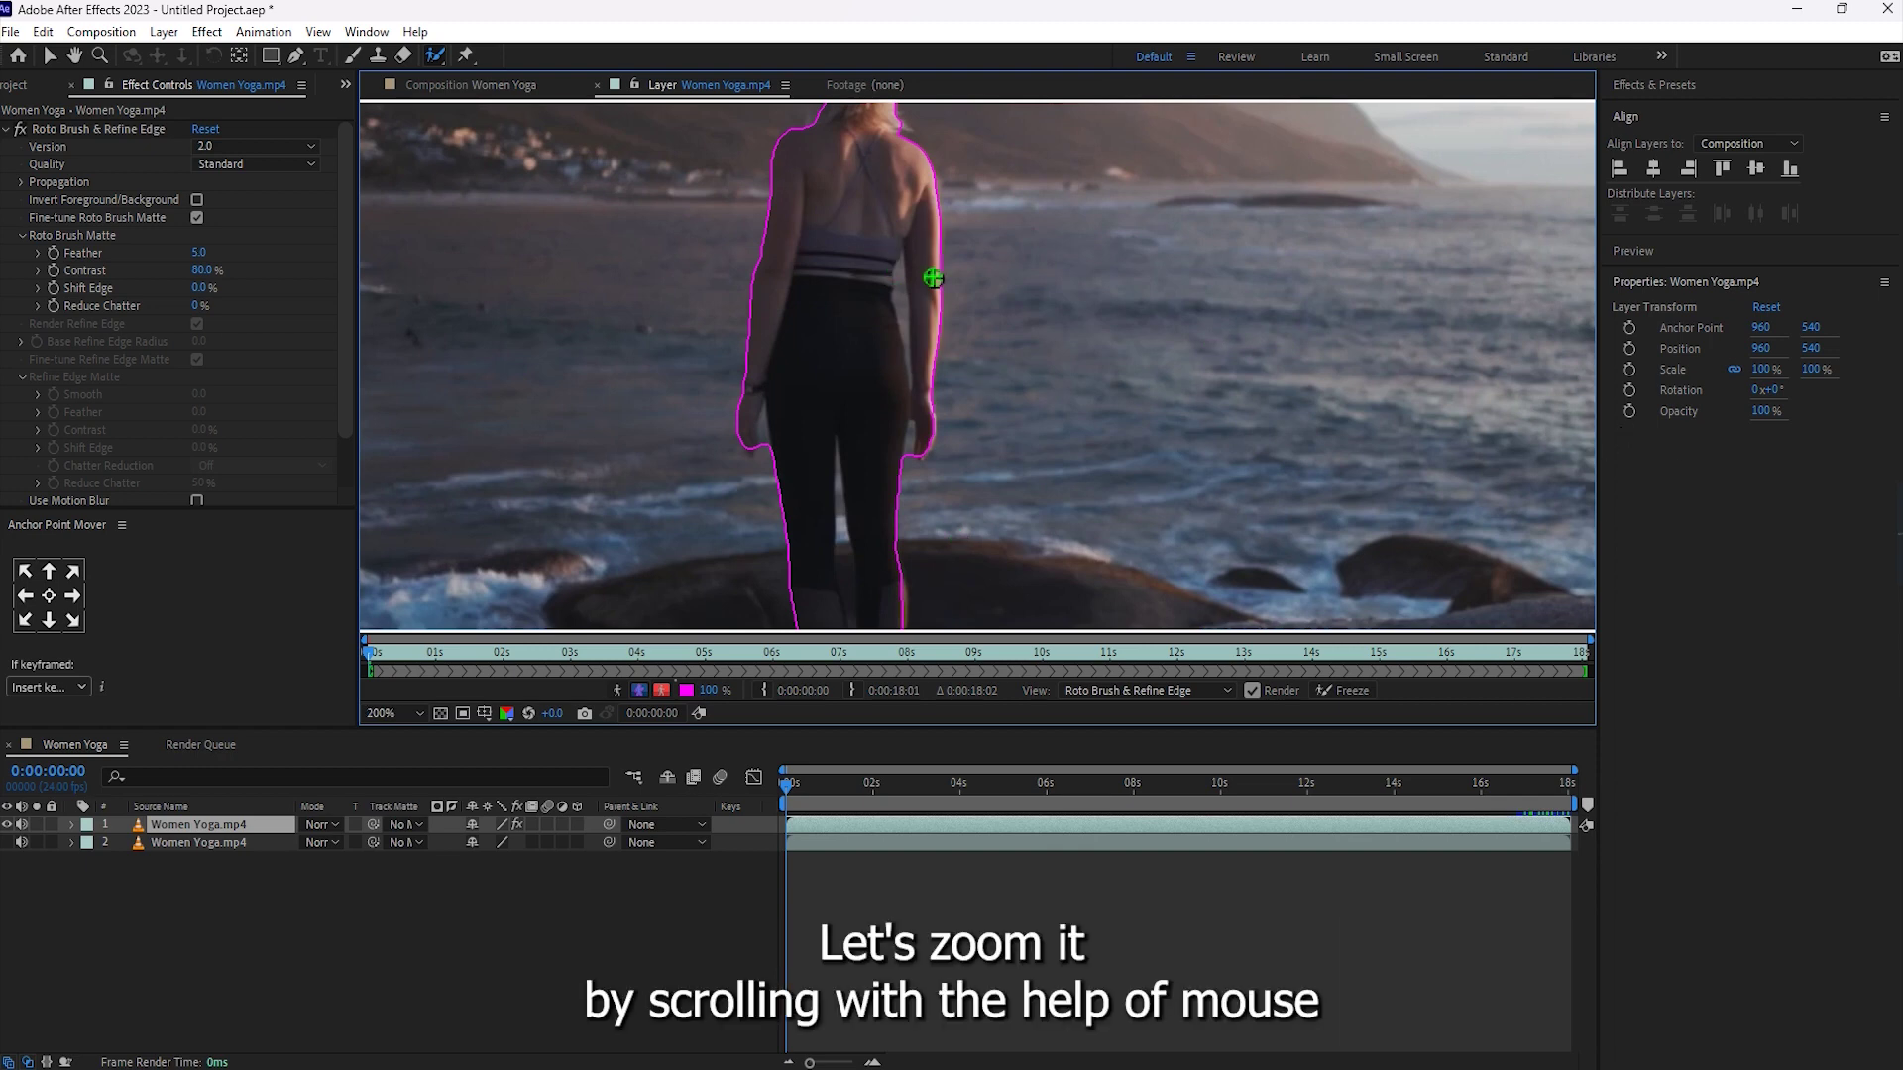
scroll(933, 279, down, 1)
key(space)
drag(1038, 223, 1071, 419)
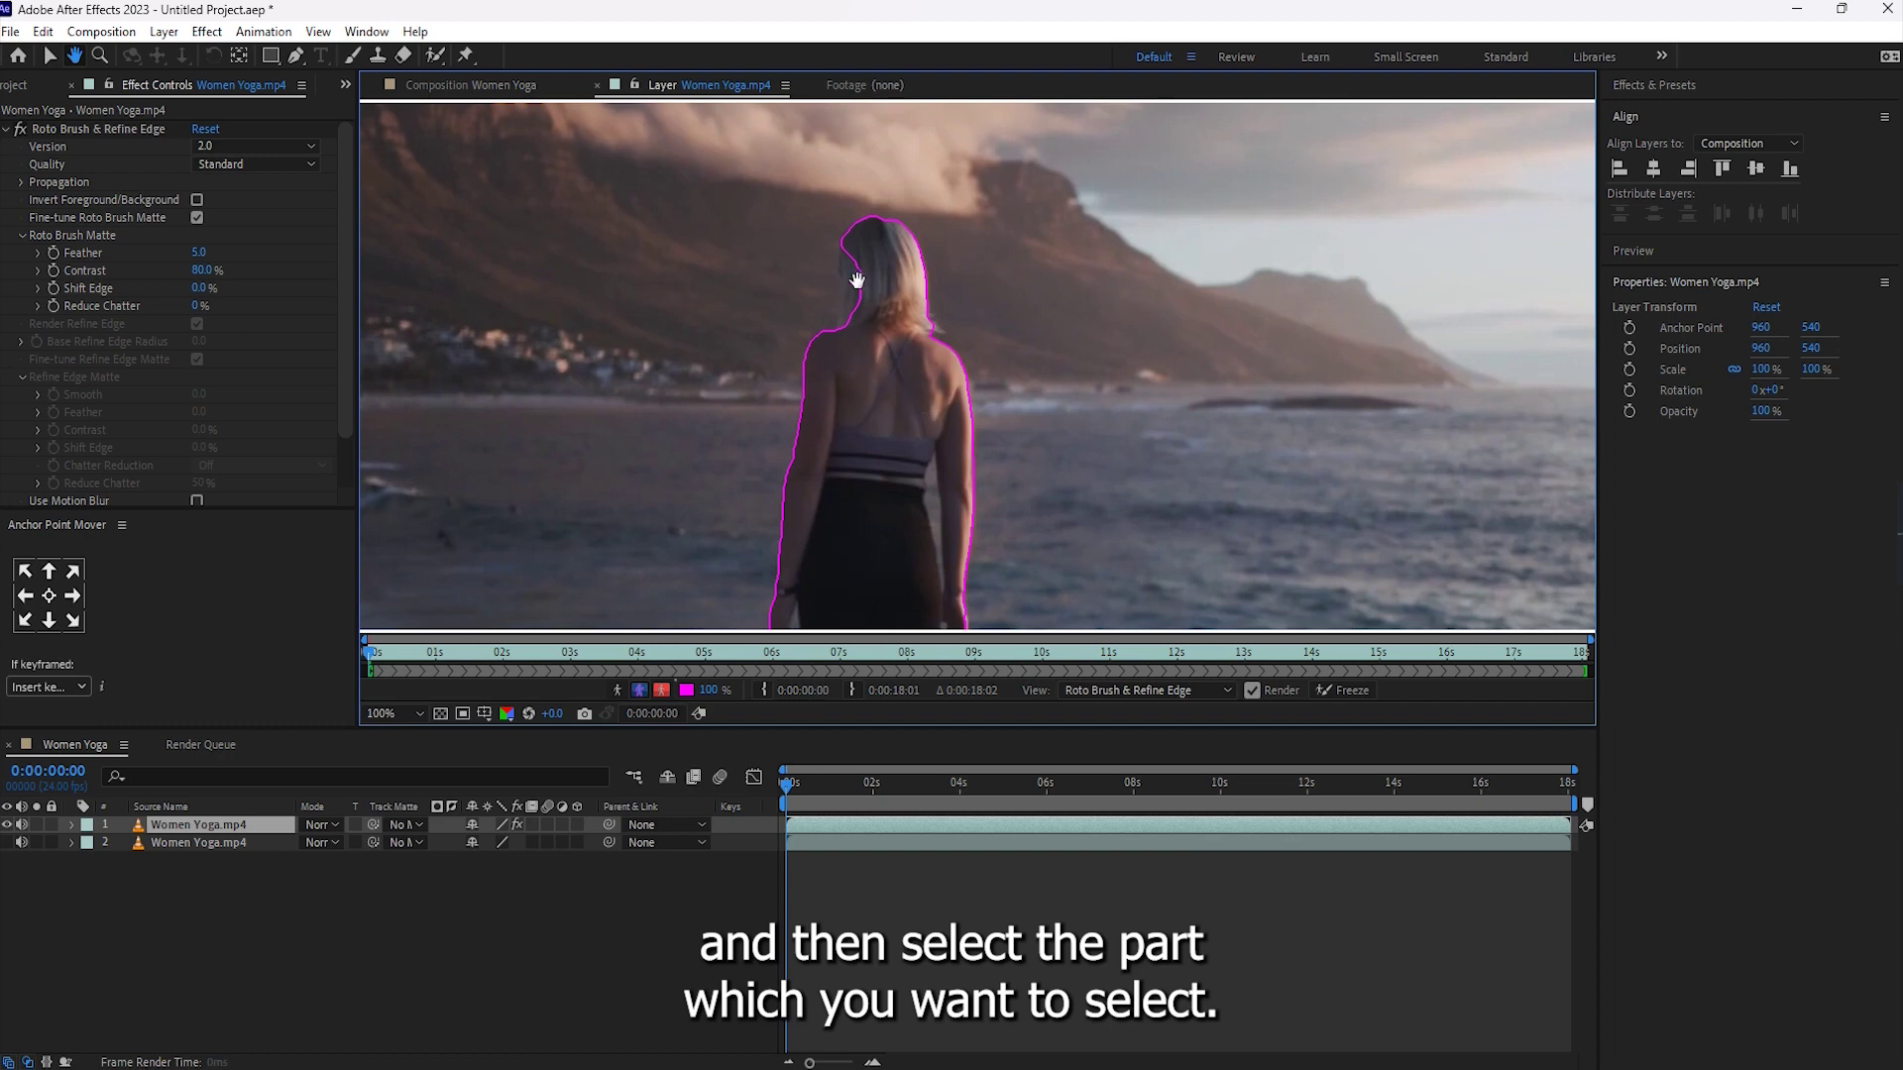
click(435, 56)
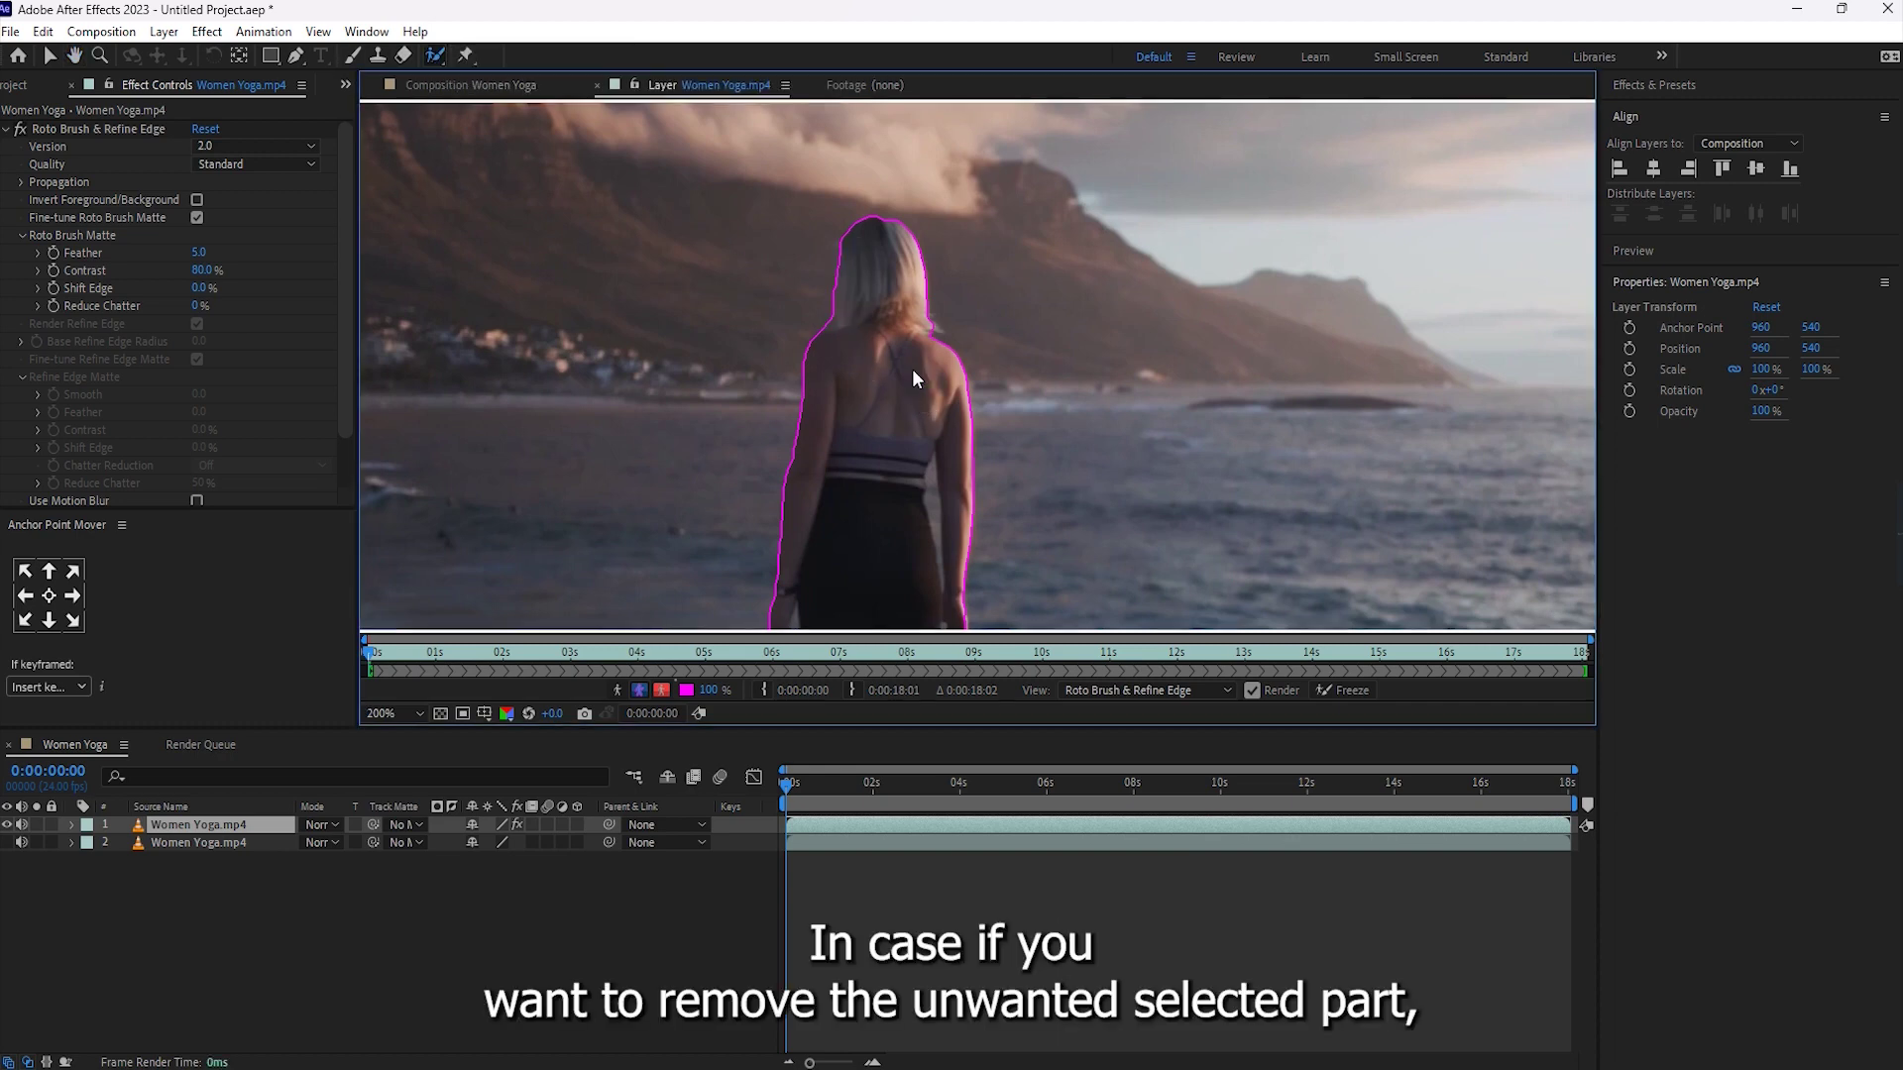
Subtract the background patch between the hair and the left shoulder from the Roto Brush selection.
key(period)
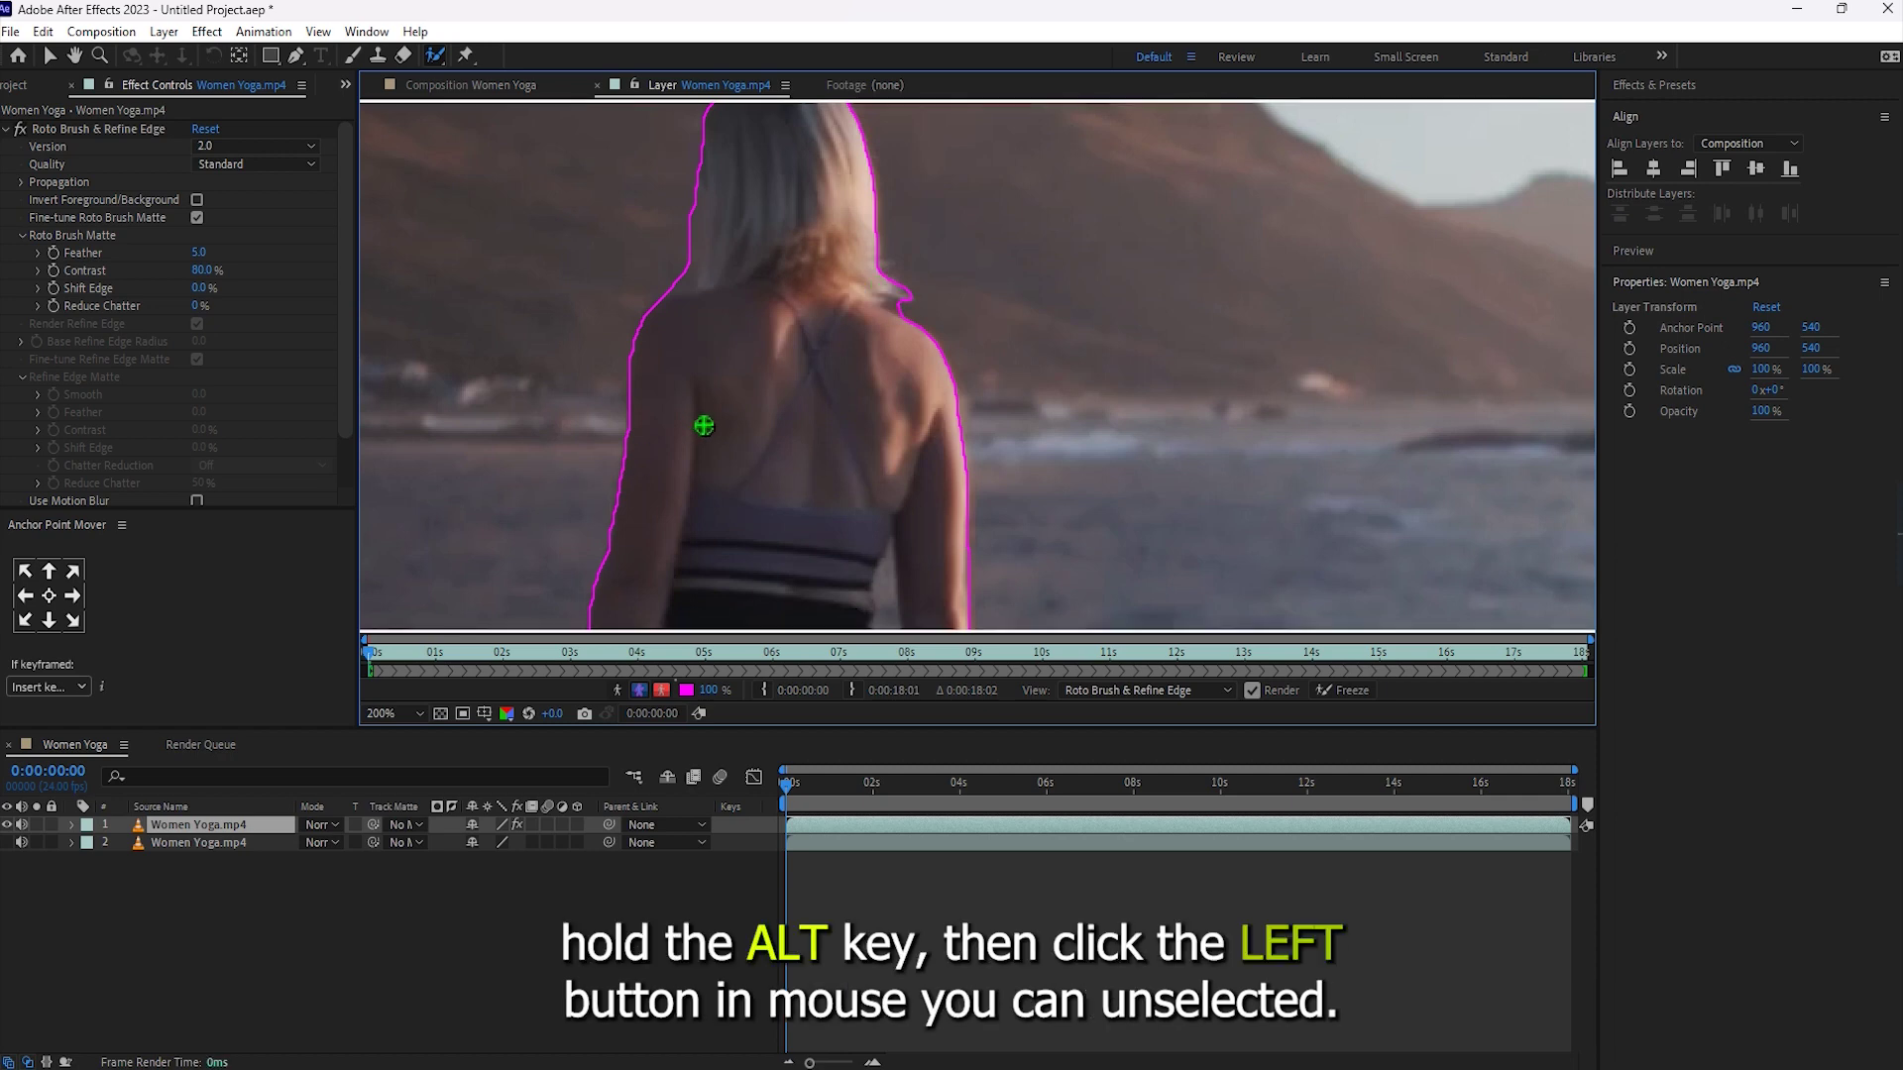
key(period)
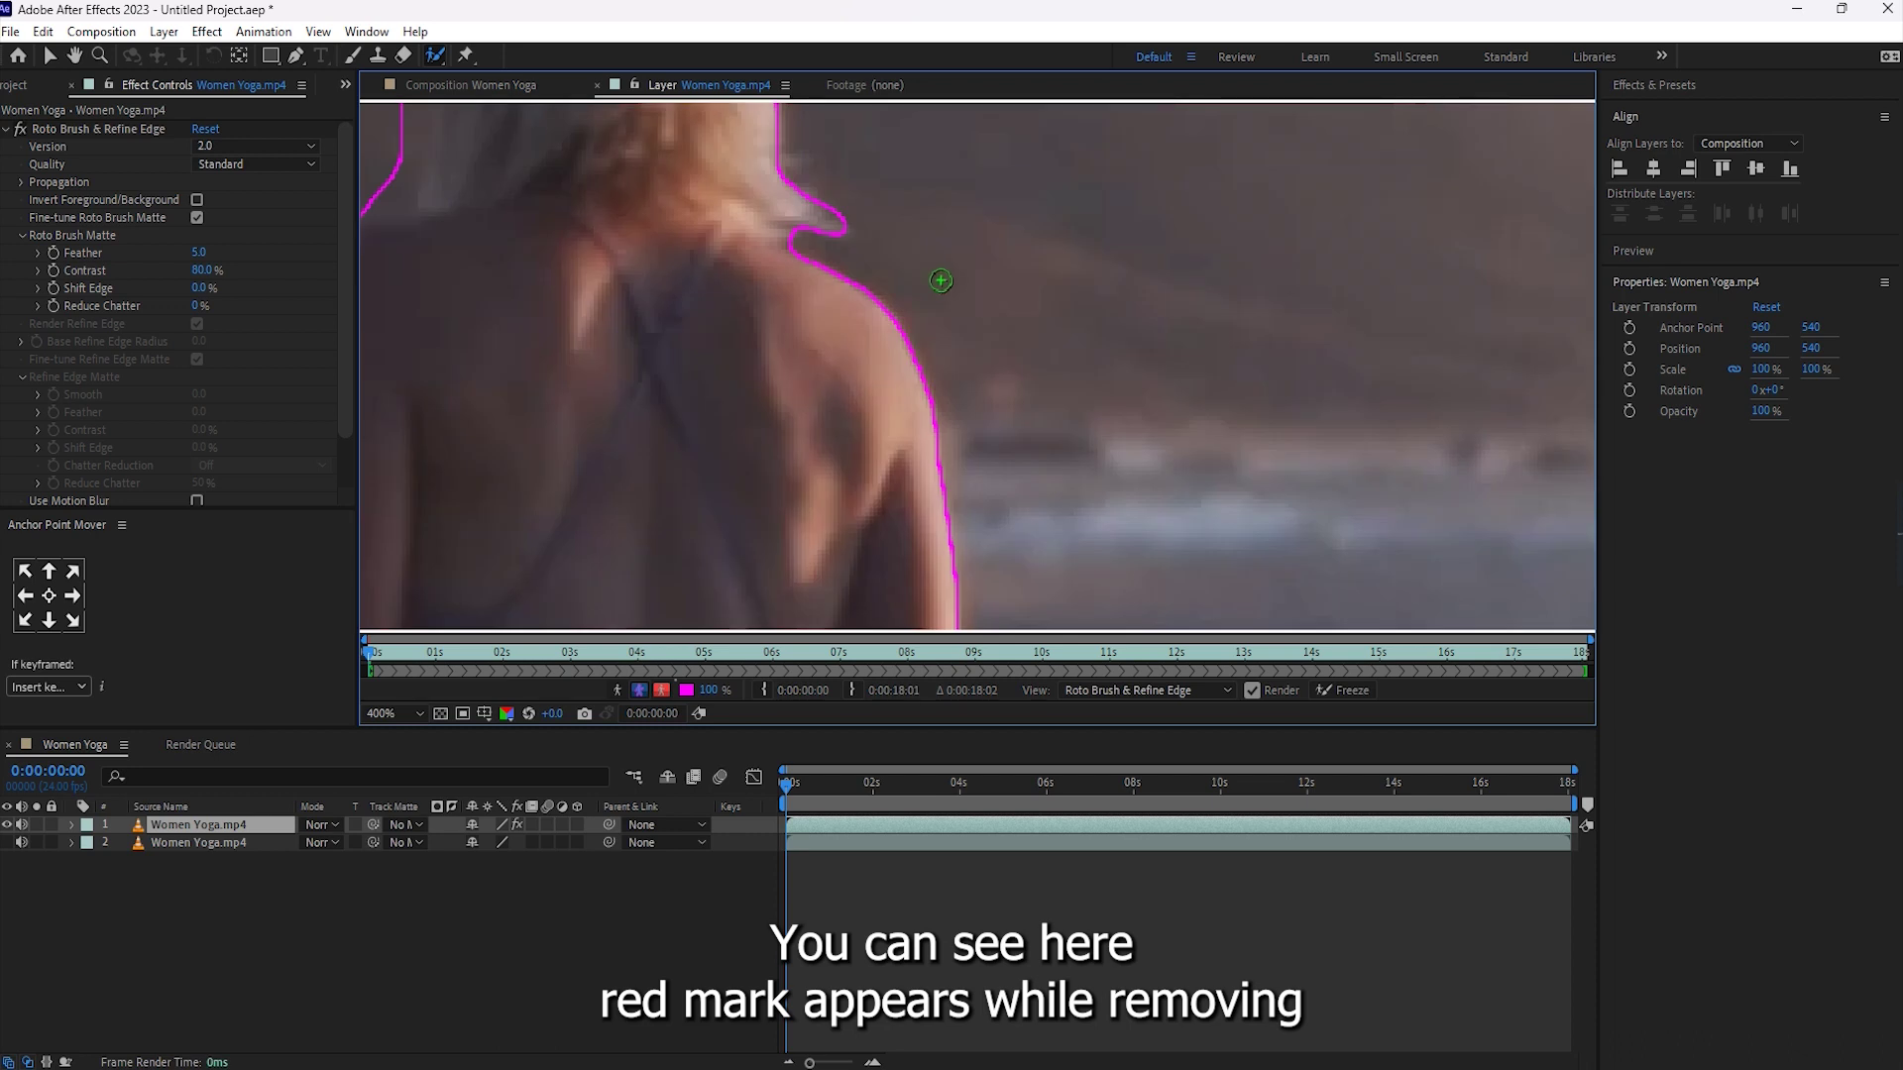
scroll(937, 351, down, 2)
scroll(939, 357, up, 1)
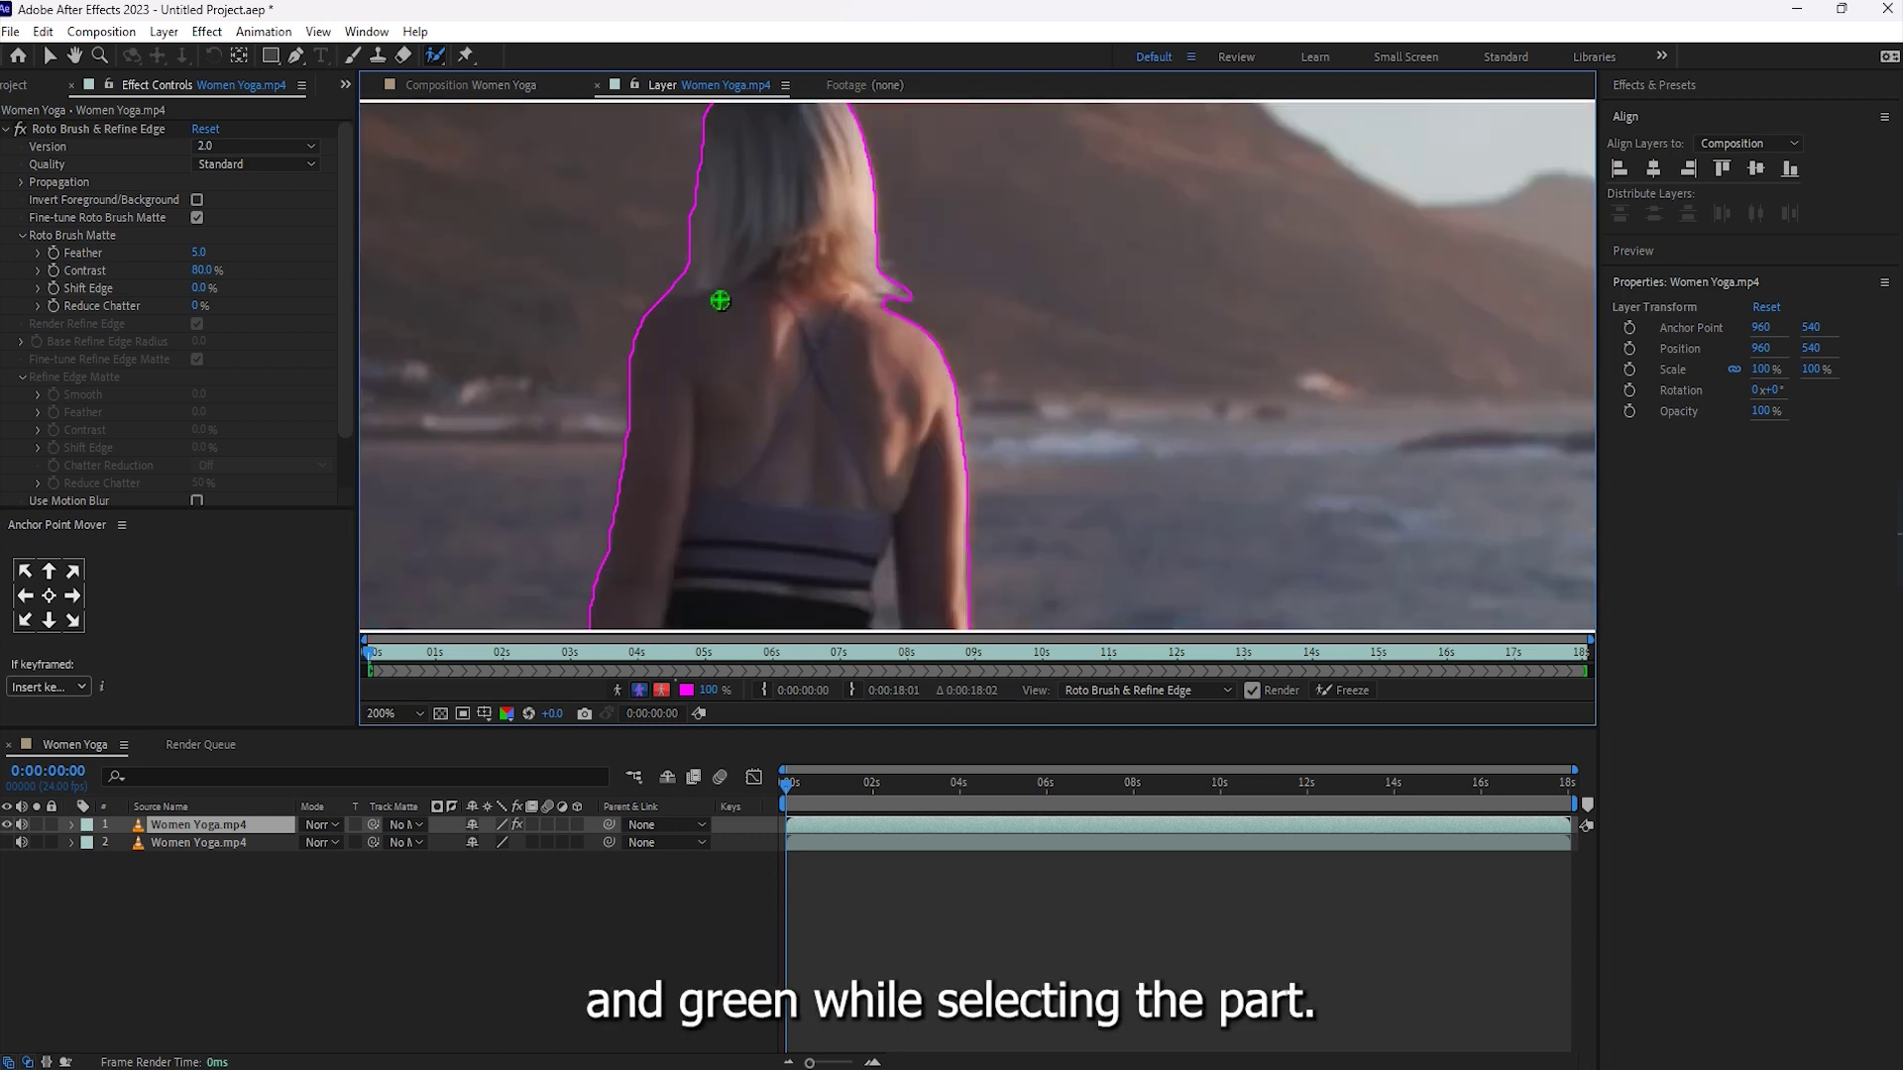
scroll(719, 300, up, 2)
drag(580, 303, 961, 522)
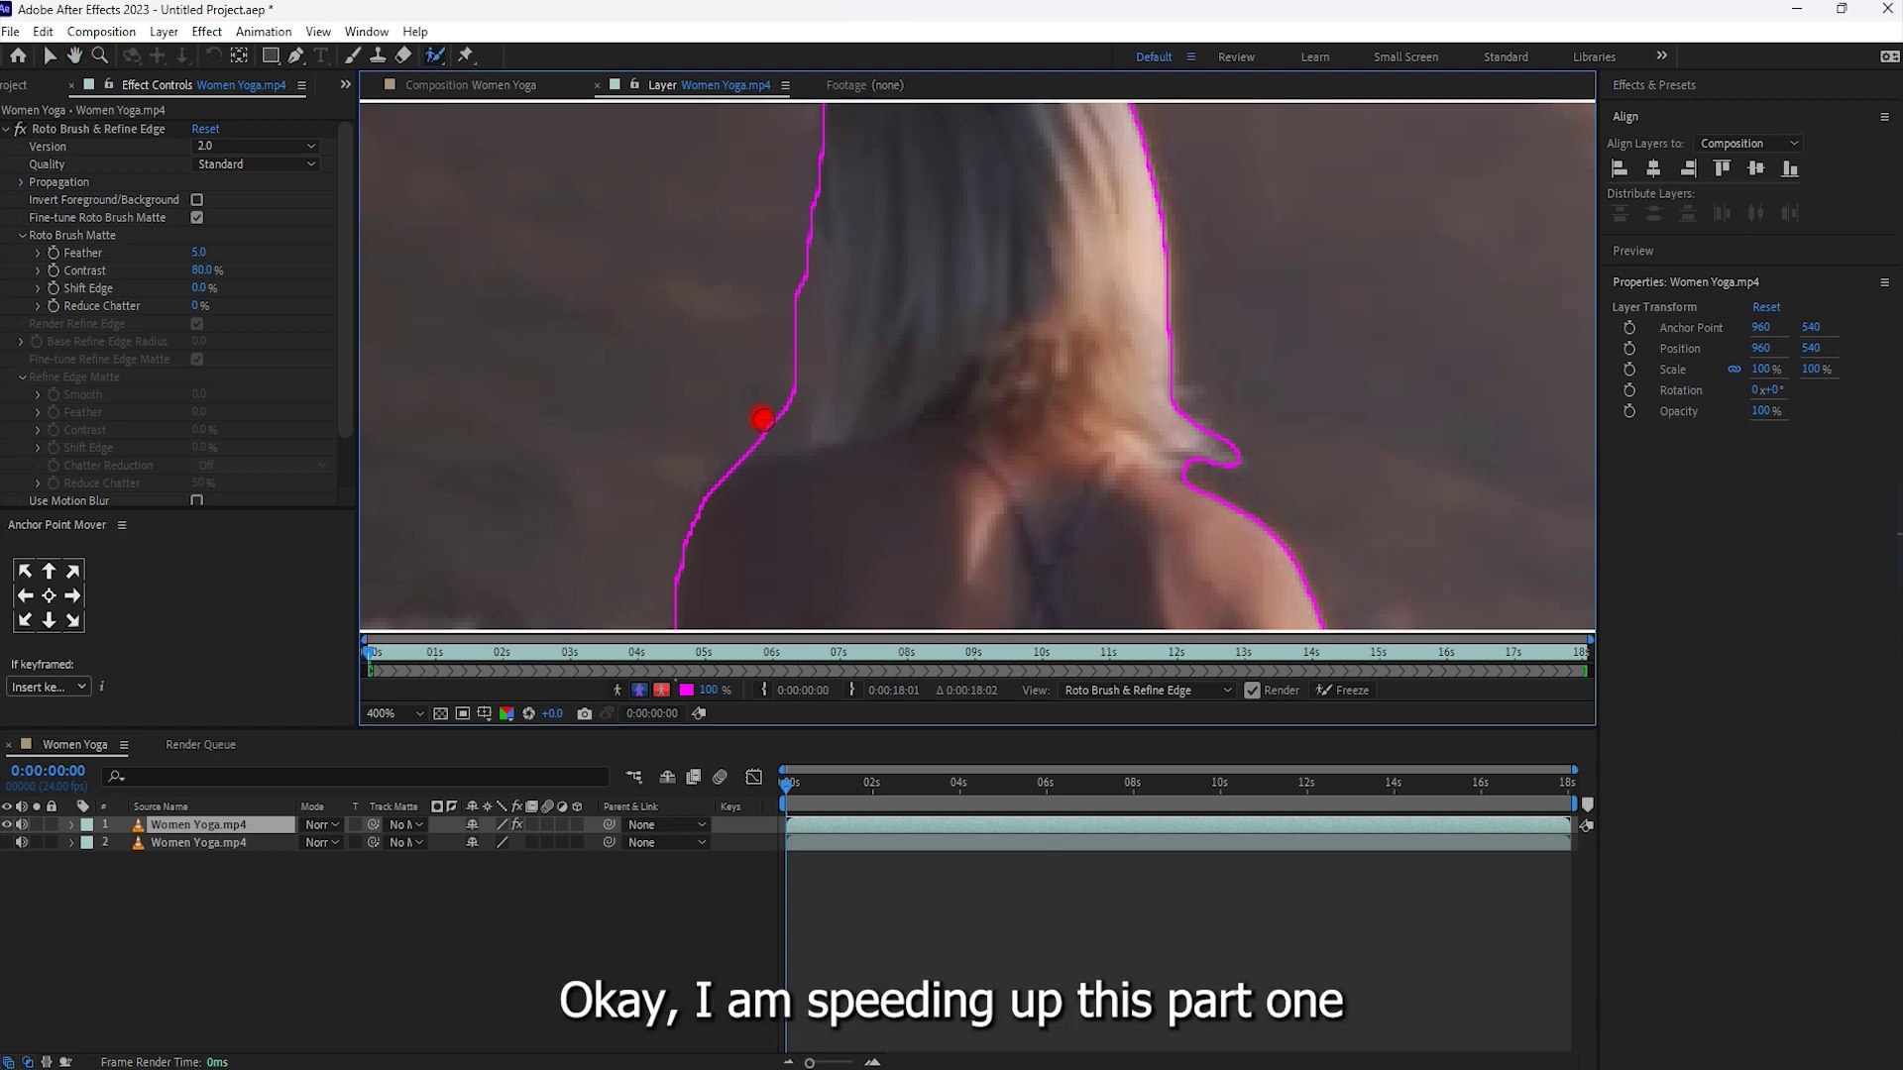
drag(795, 437, 794, 399)
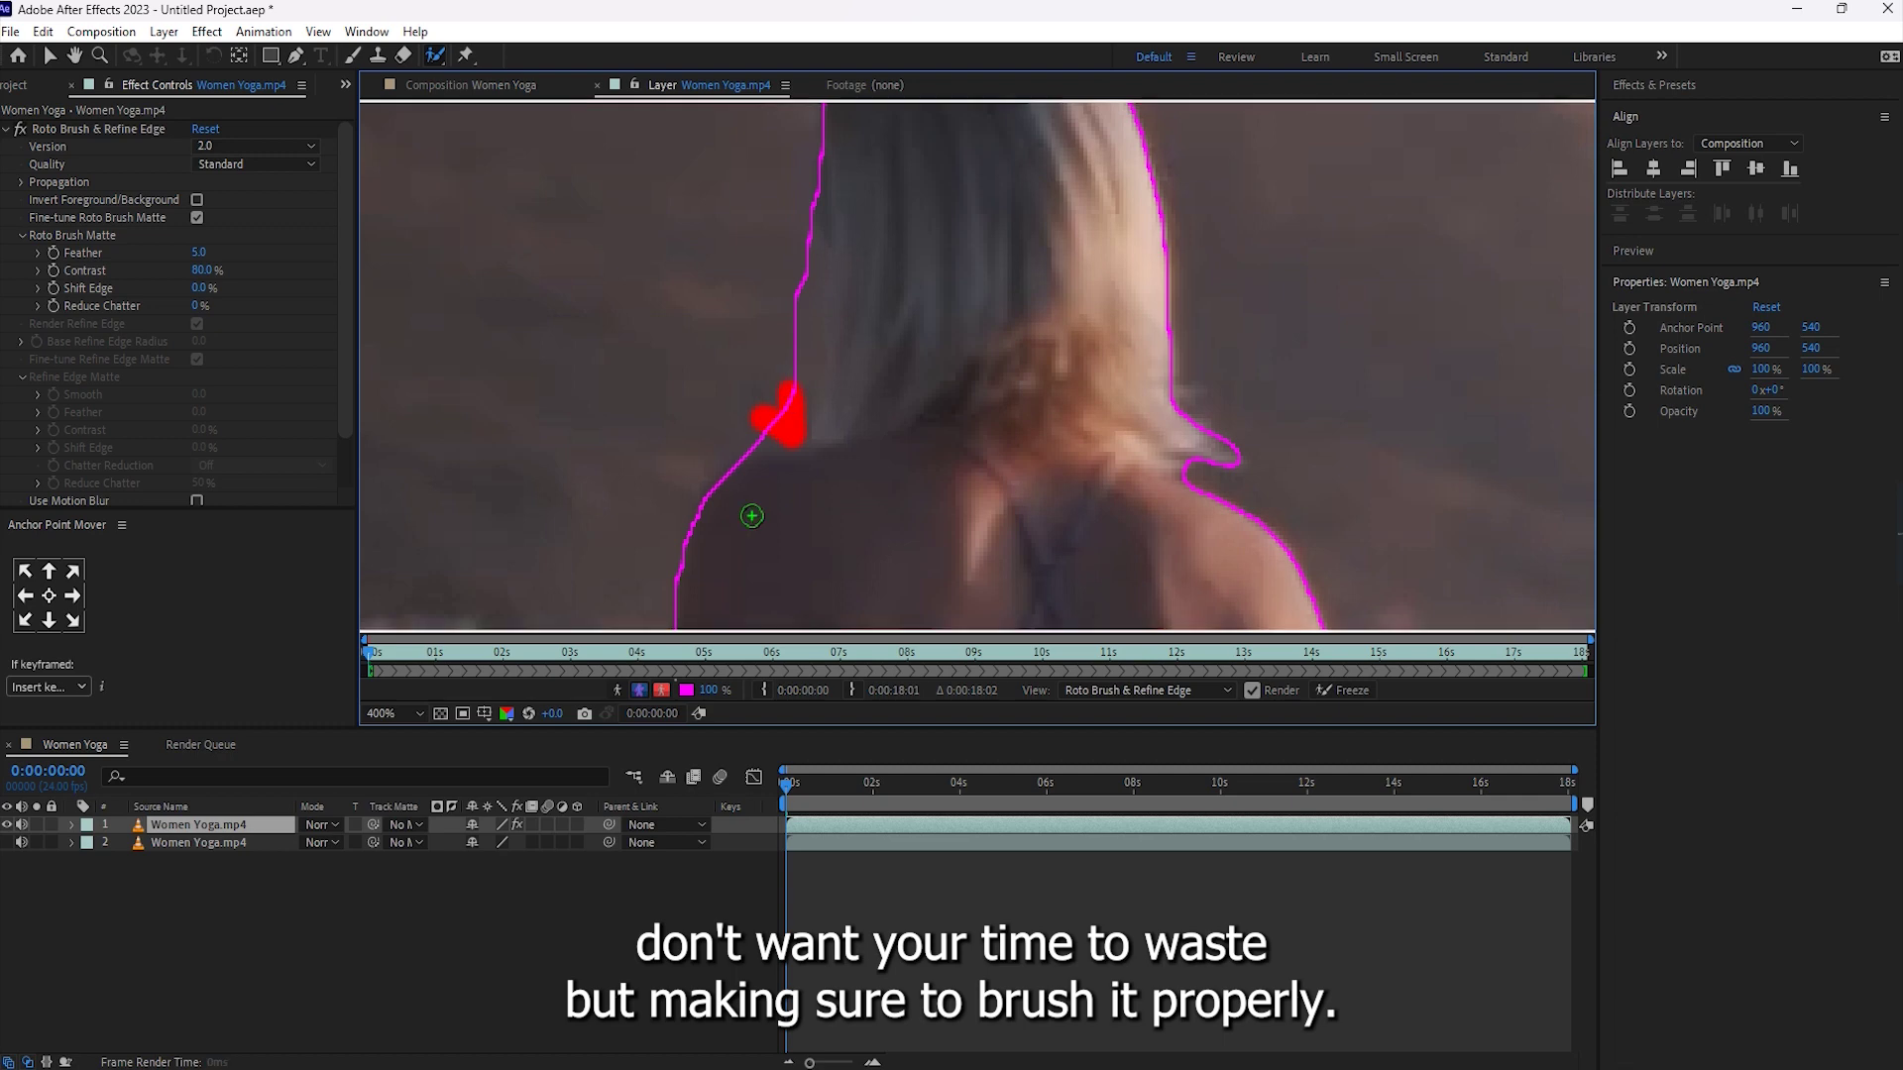
scroll(1098, 494, down, 2)
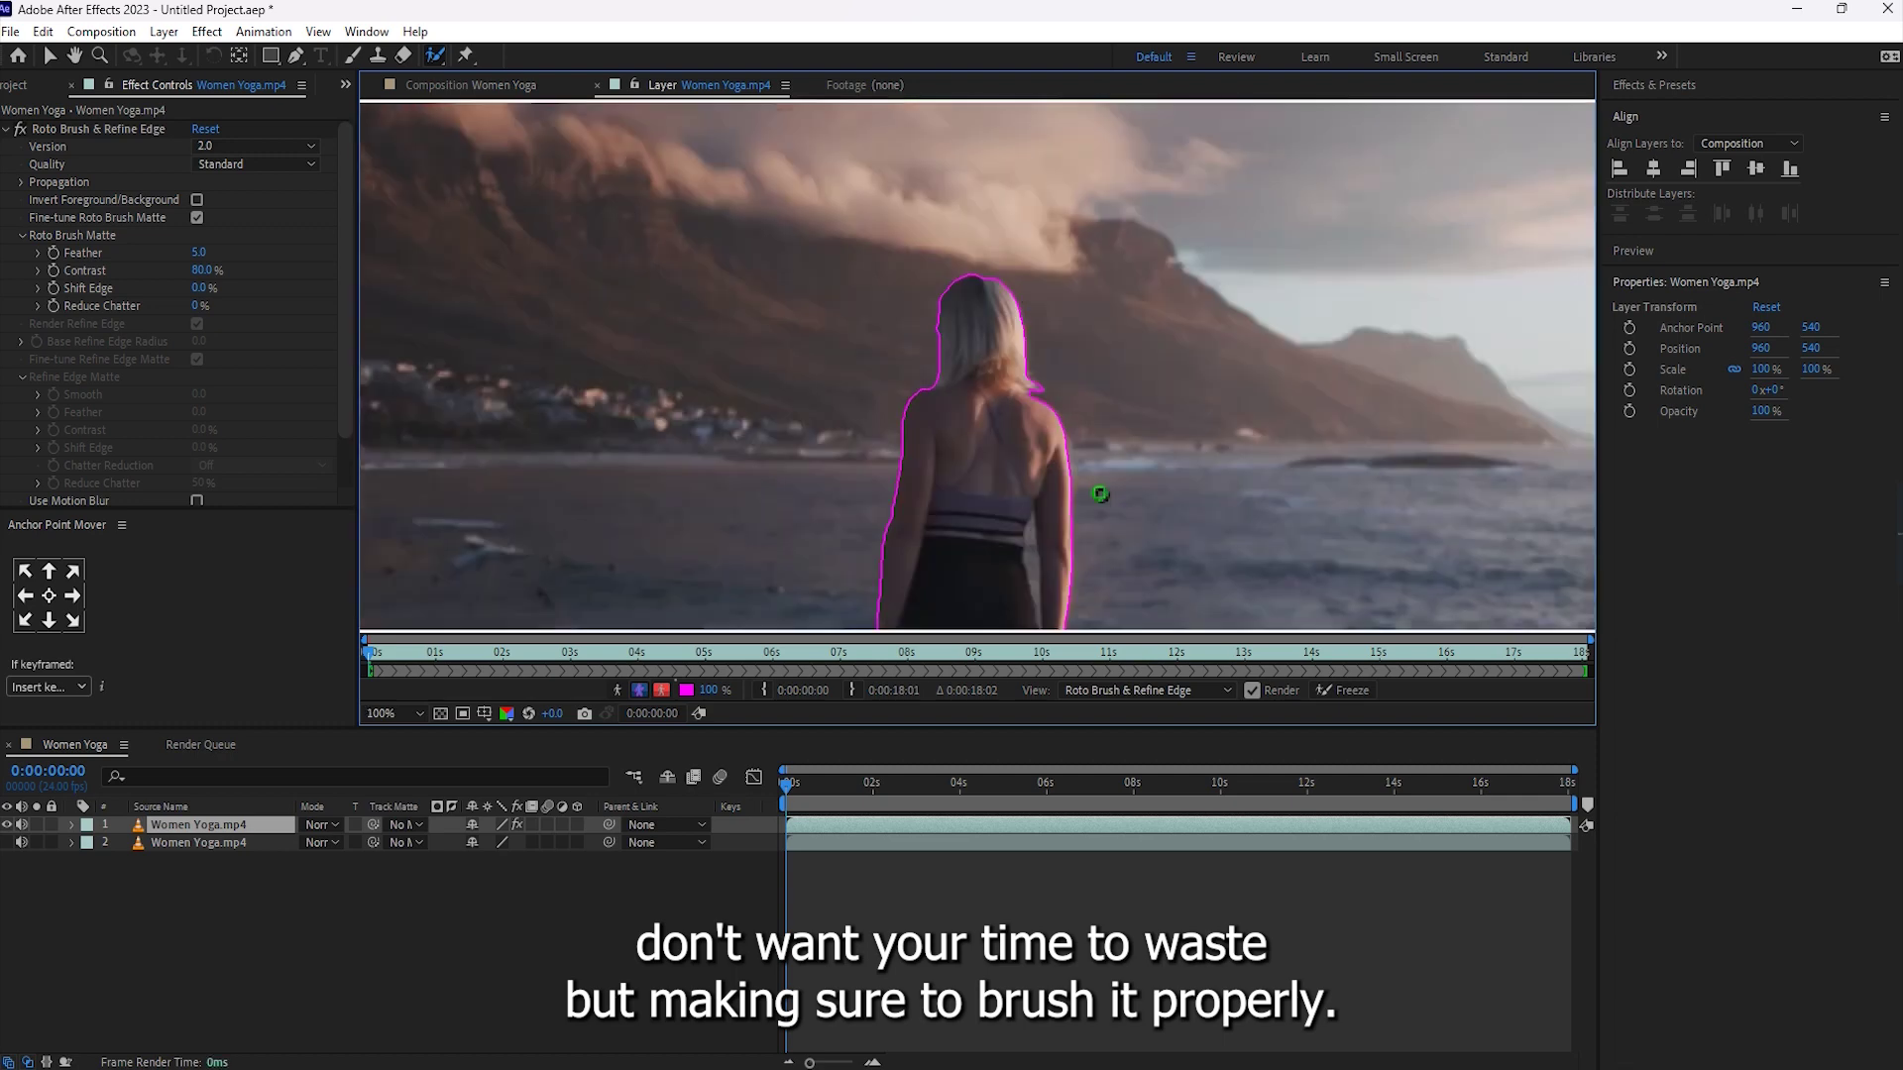
Touch up the left shoulder edge with a foreground stroke and subtract the background just above the head.
scroll(1019, 510, up, 2)
scroll(890, 478, down, 3)
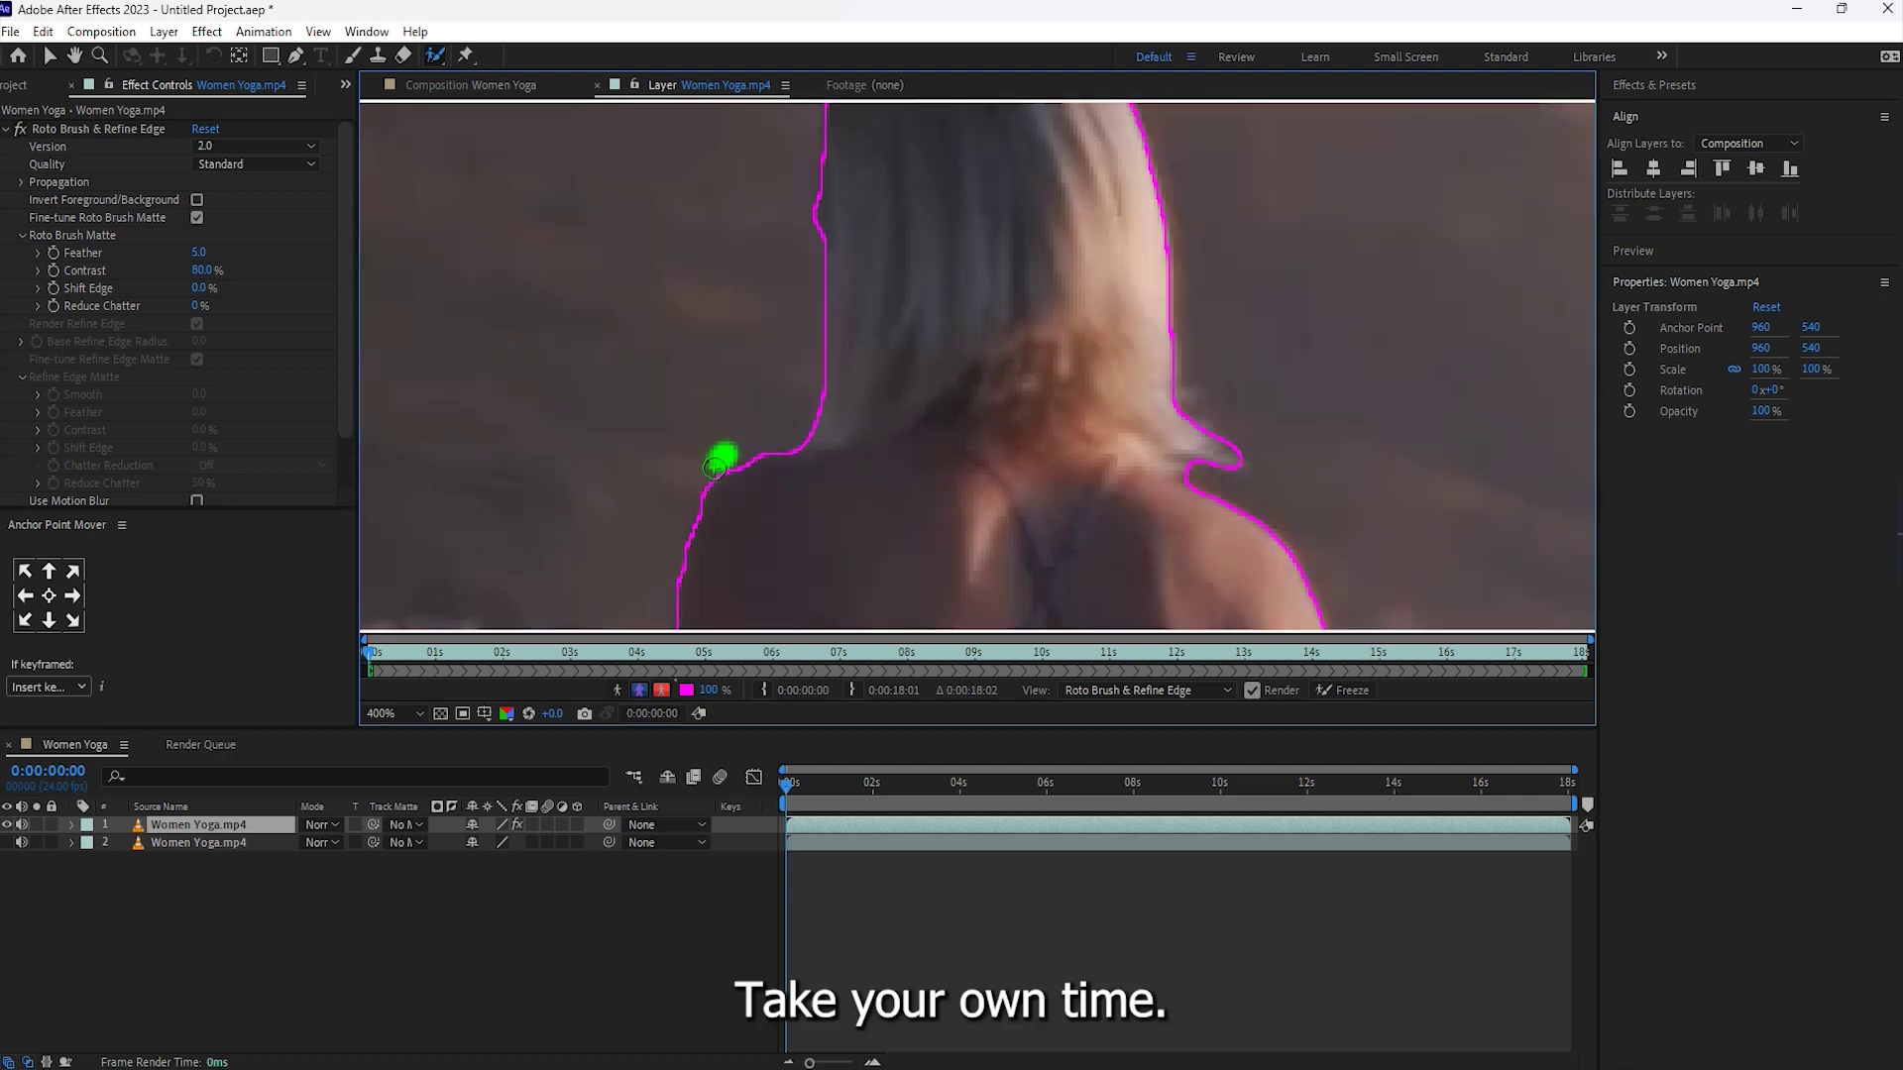
scroll(1044, 344, up, 3)
drag(1017, 310, 1084, 323)
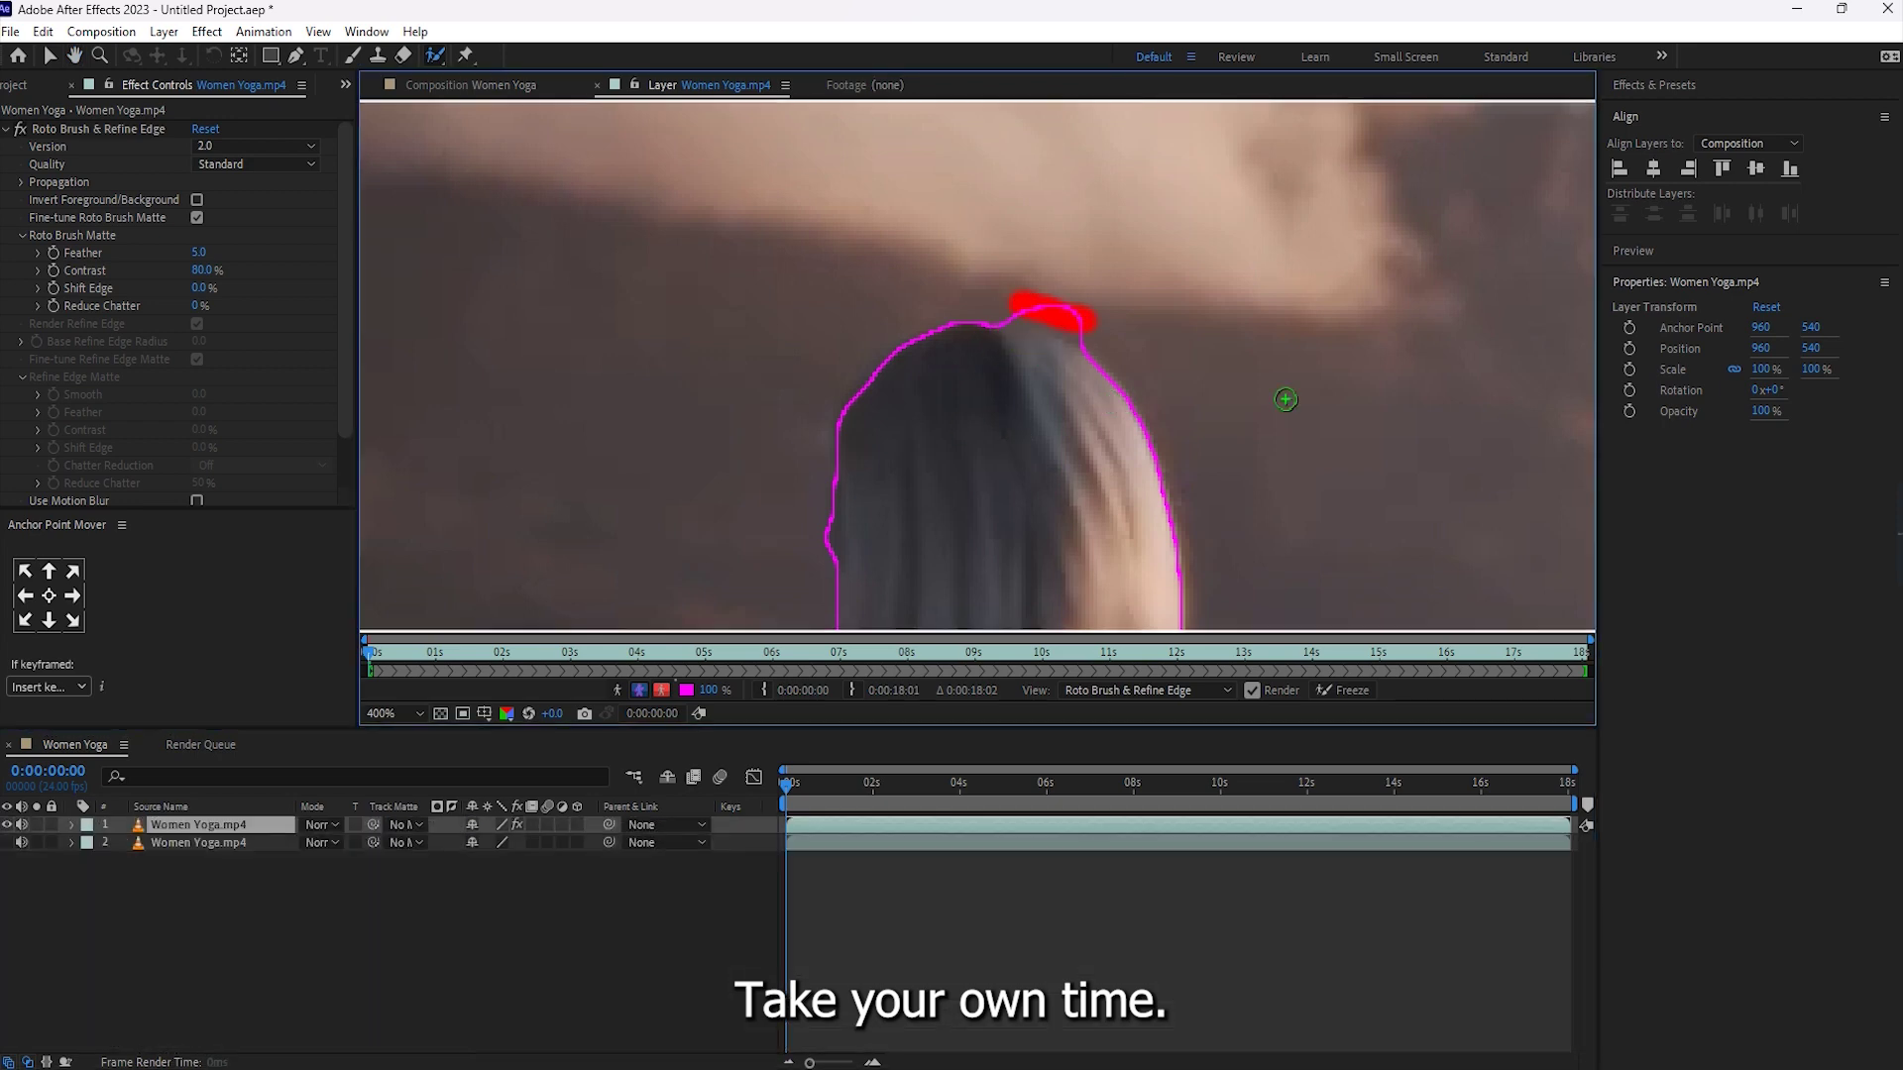
scroll(1283, 403, down, 1)
Subtract the gaps between both hands and the thighs, and include the full right hand in the selection.
mouse_move(967, 604)
mouse_down()
mouse_move(684, 519)
mouse_move(710, 454)
mouse_up()
scroll(721, 519, up, 2)
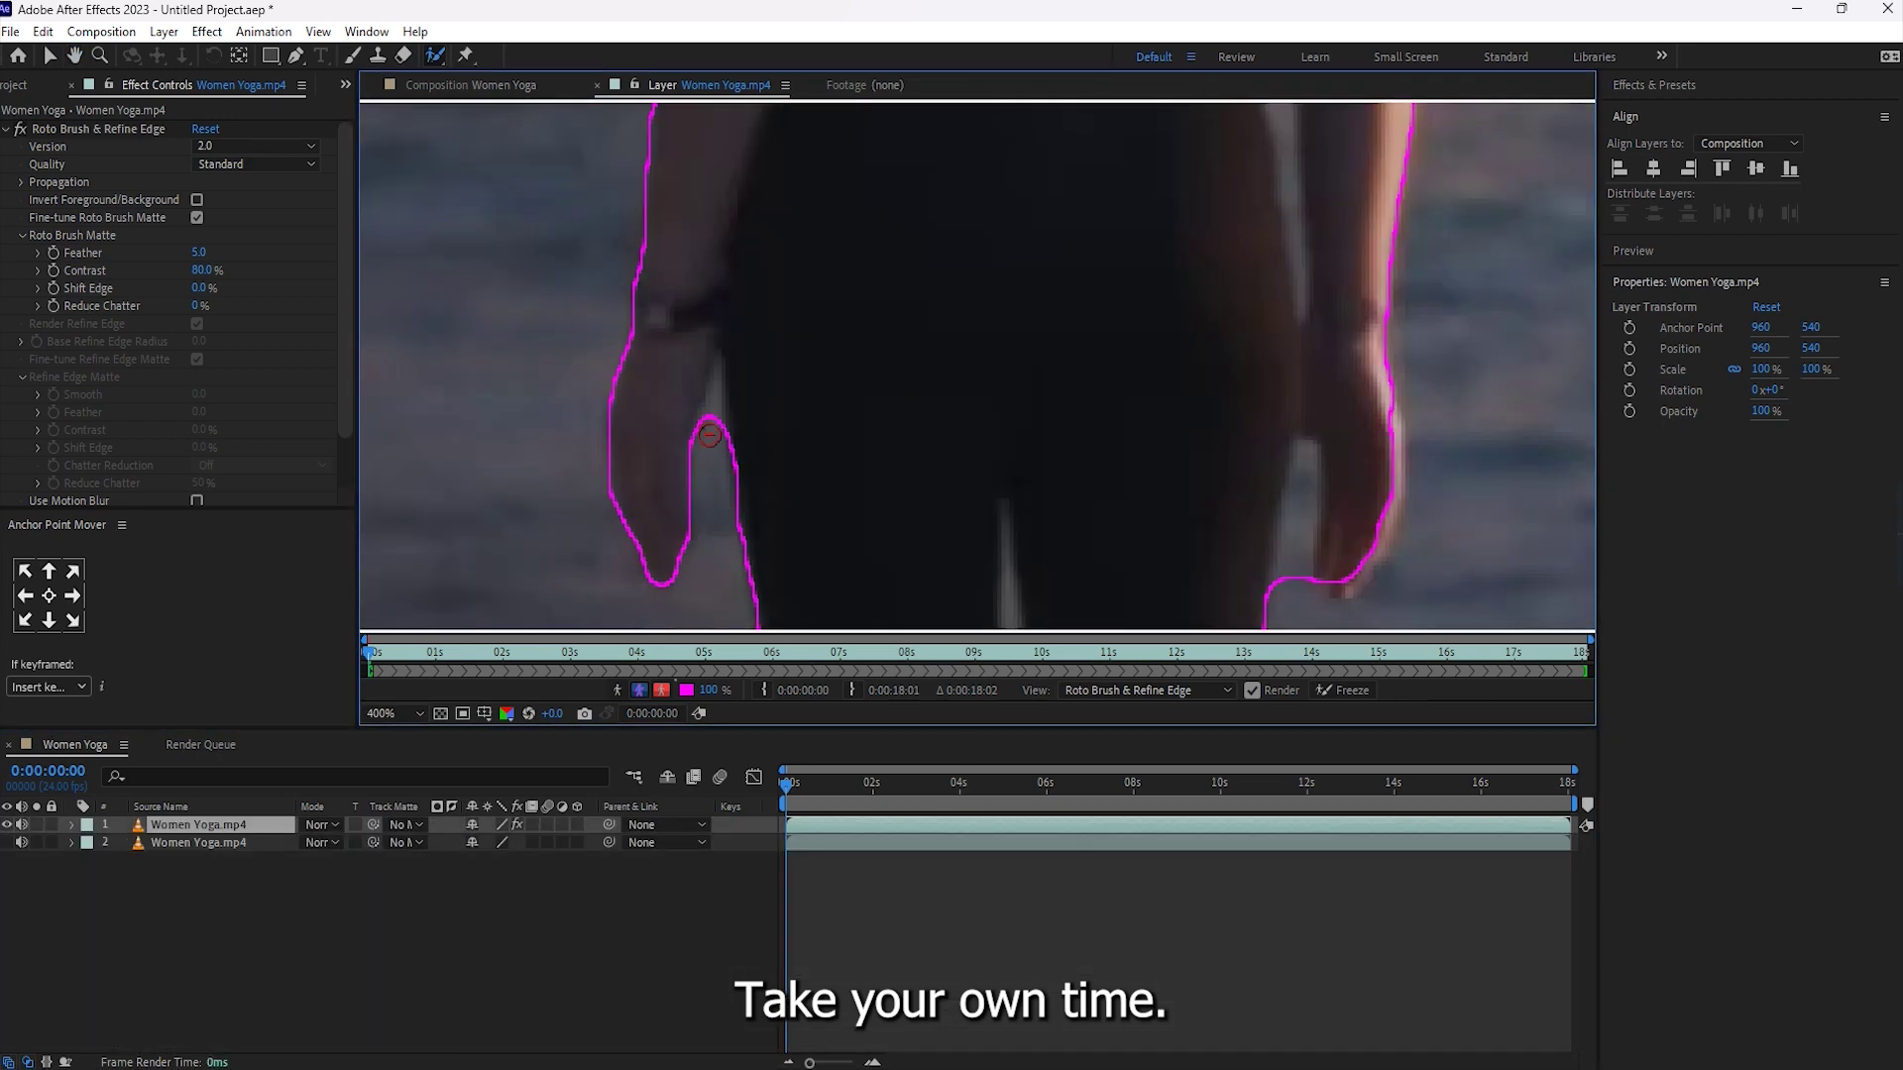
drag(713, 364, 722, 418)
drag(1380, 381, 1328, 573)
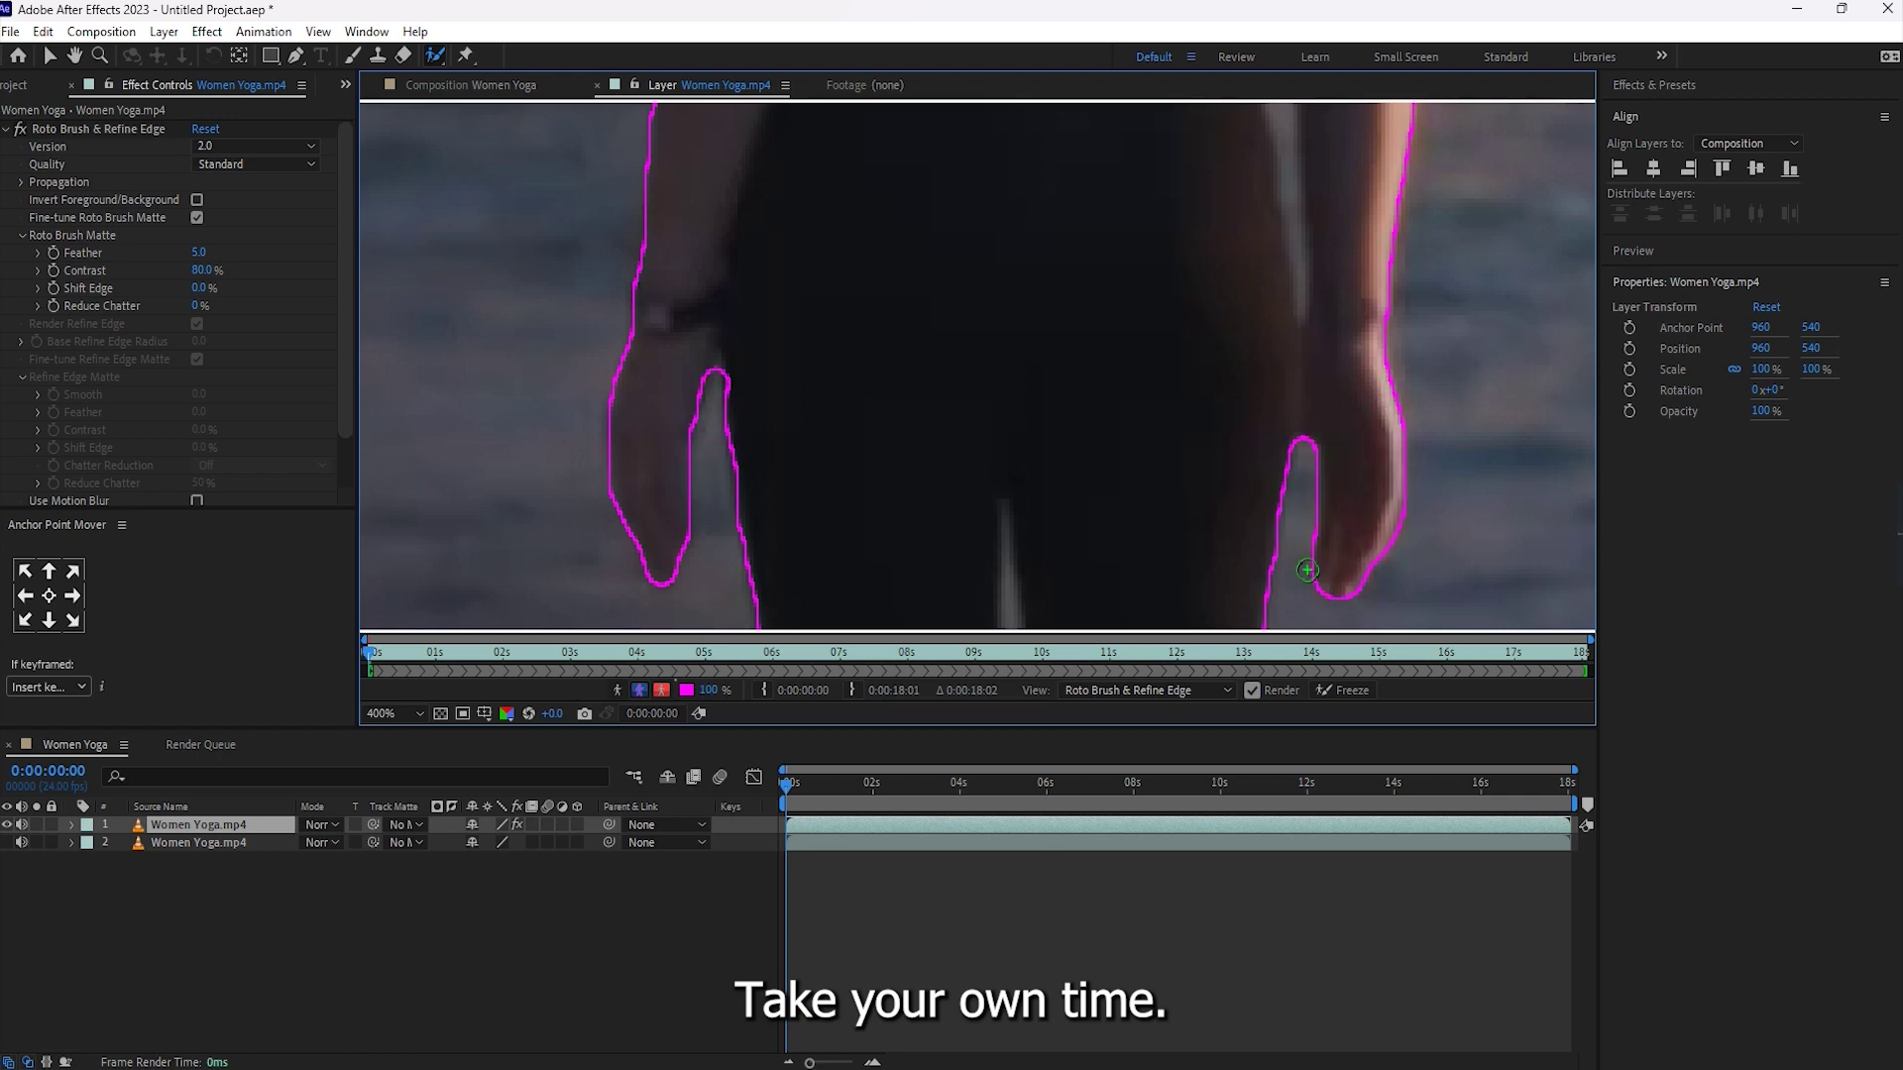
Subtract the background gap between the woman's waist and her right arm from the selection.
scroll(1087, 394, up, 5)
drag(1207, 203, 1196, 407)
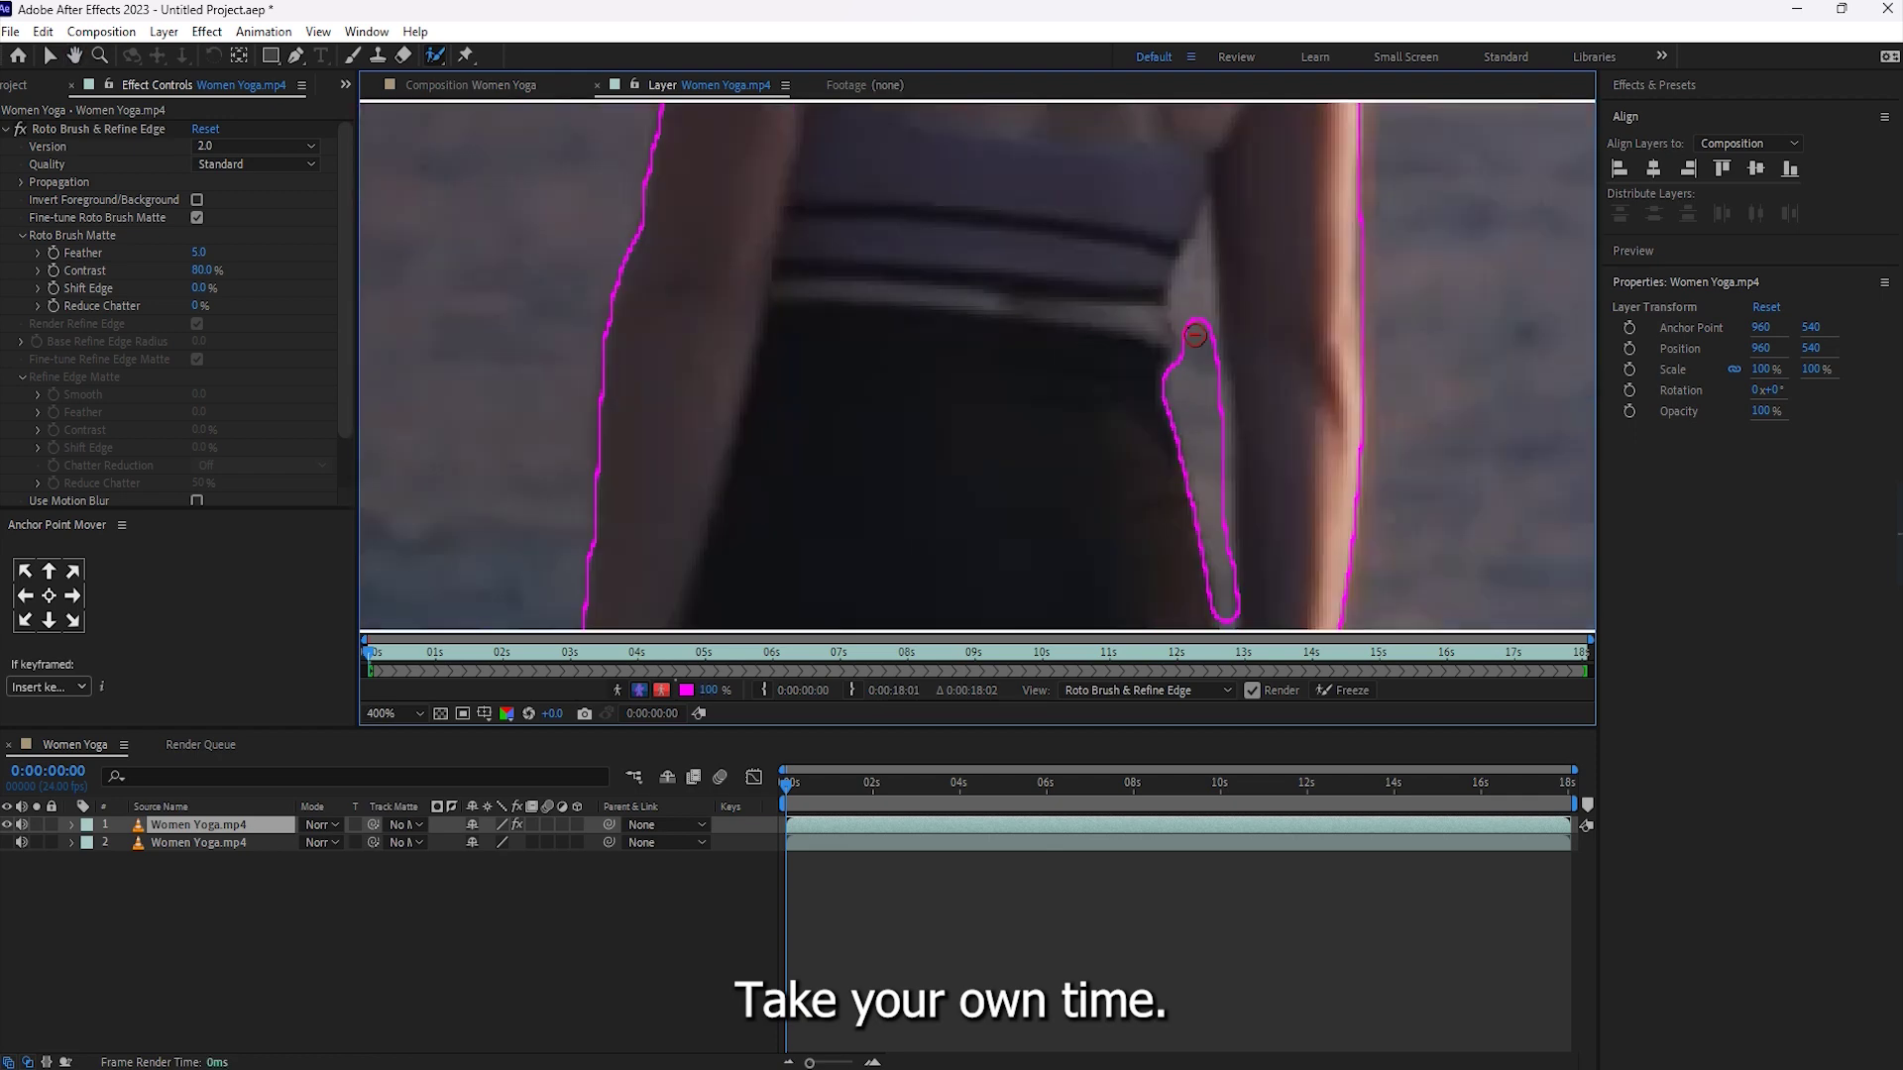
drag(1196, 496, 1090, 188)
mouse_move(1127, 328)
mouse_down()
mouse_move(1135, 465)
mouse_move(1212, 347)
mouse_up()
Refine the selection at the feet by subtracting the gap between them and adding the left foot's toes.
scroll(1135, 466, down, 3)
scroll(957, 585, up, 5)
scroll(977, 425, up, 3)
alt+click(1094, 520)
click(794, 484)
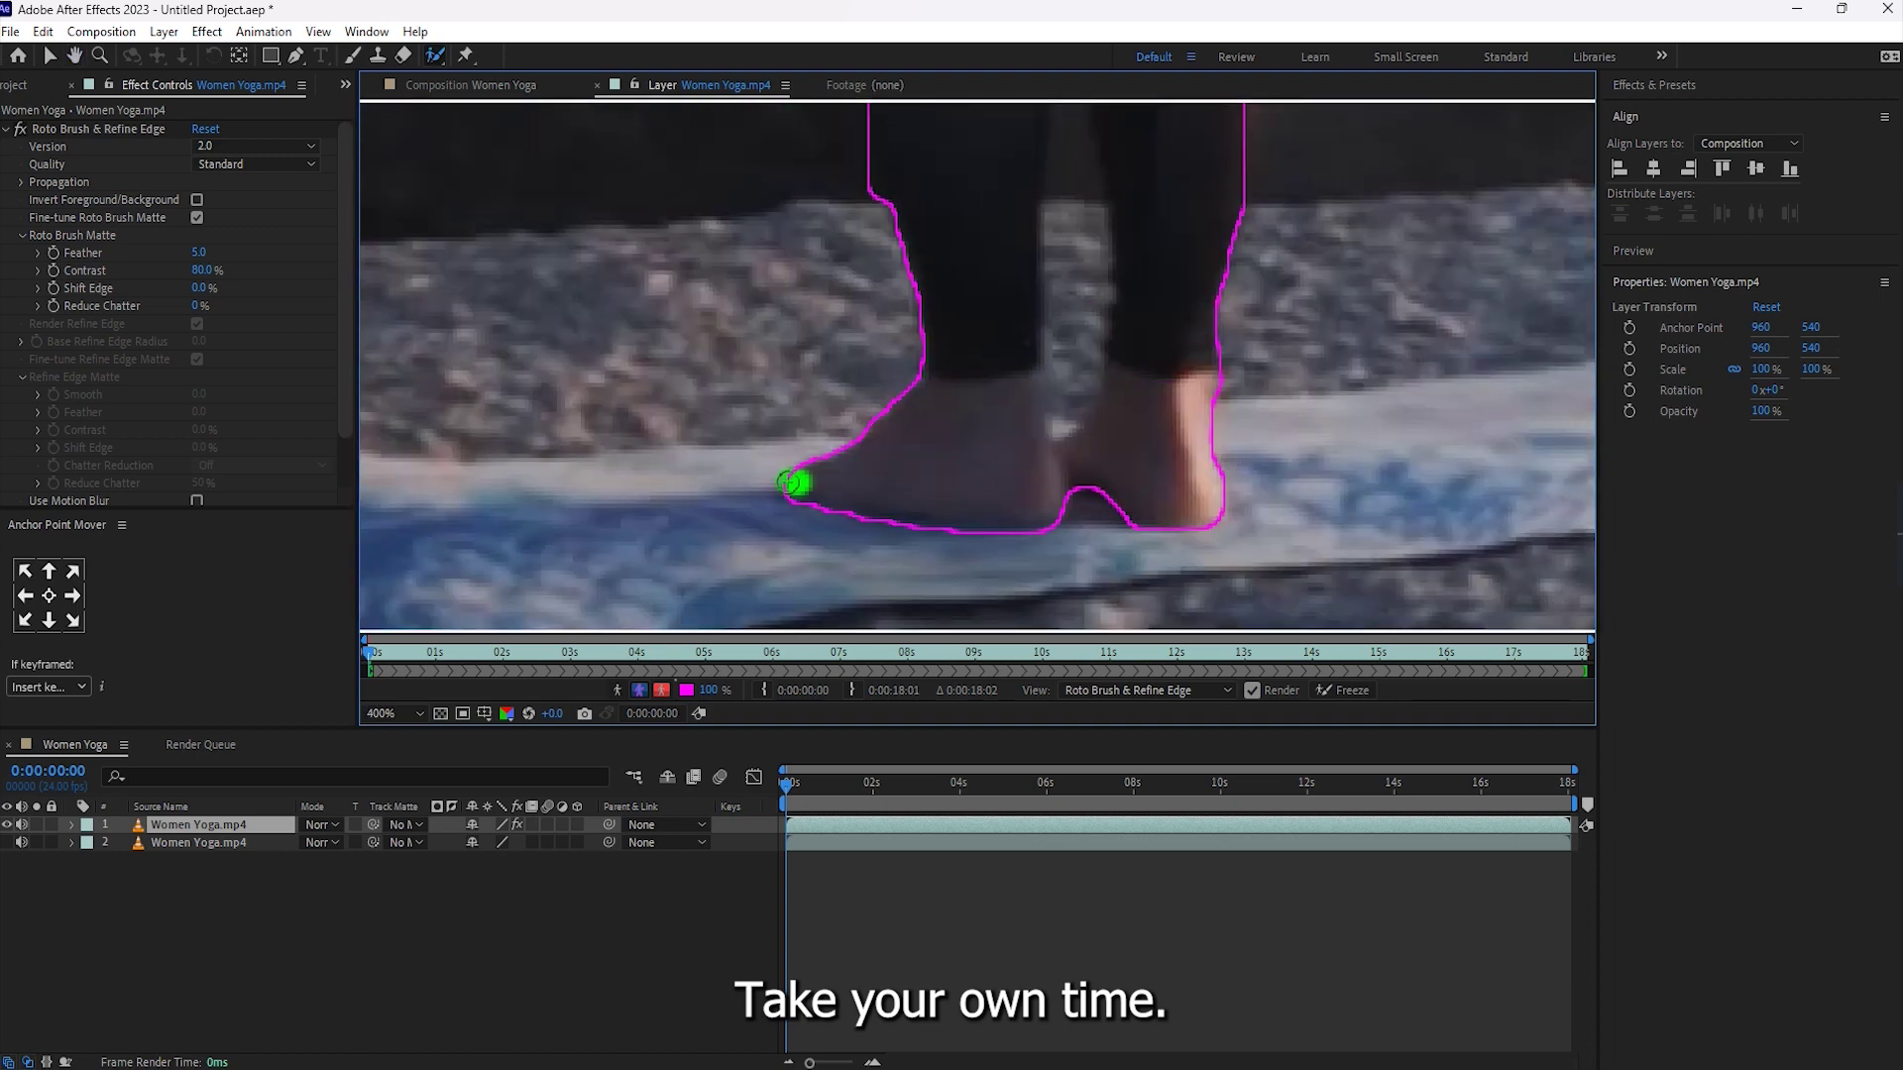
Subtract the background visible between the woman's legs, from the thighs down to the ankles.
scroll(1062, 359, down, 1)
scroll(1032, 396, up, 3)
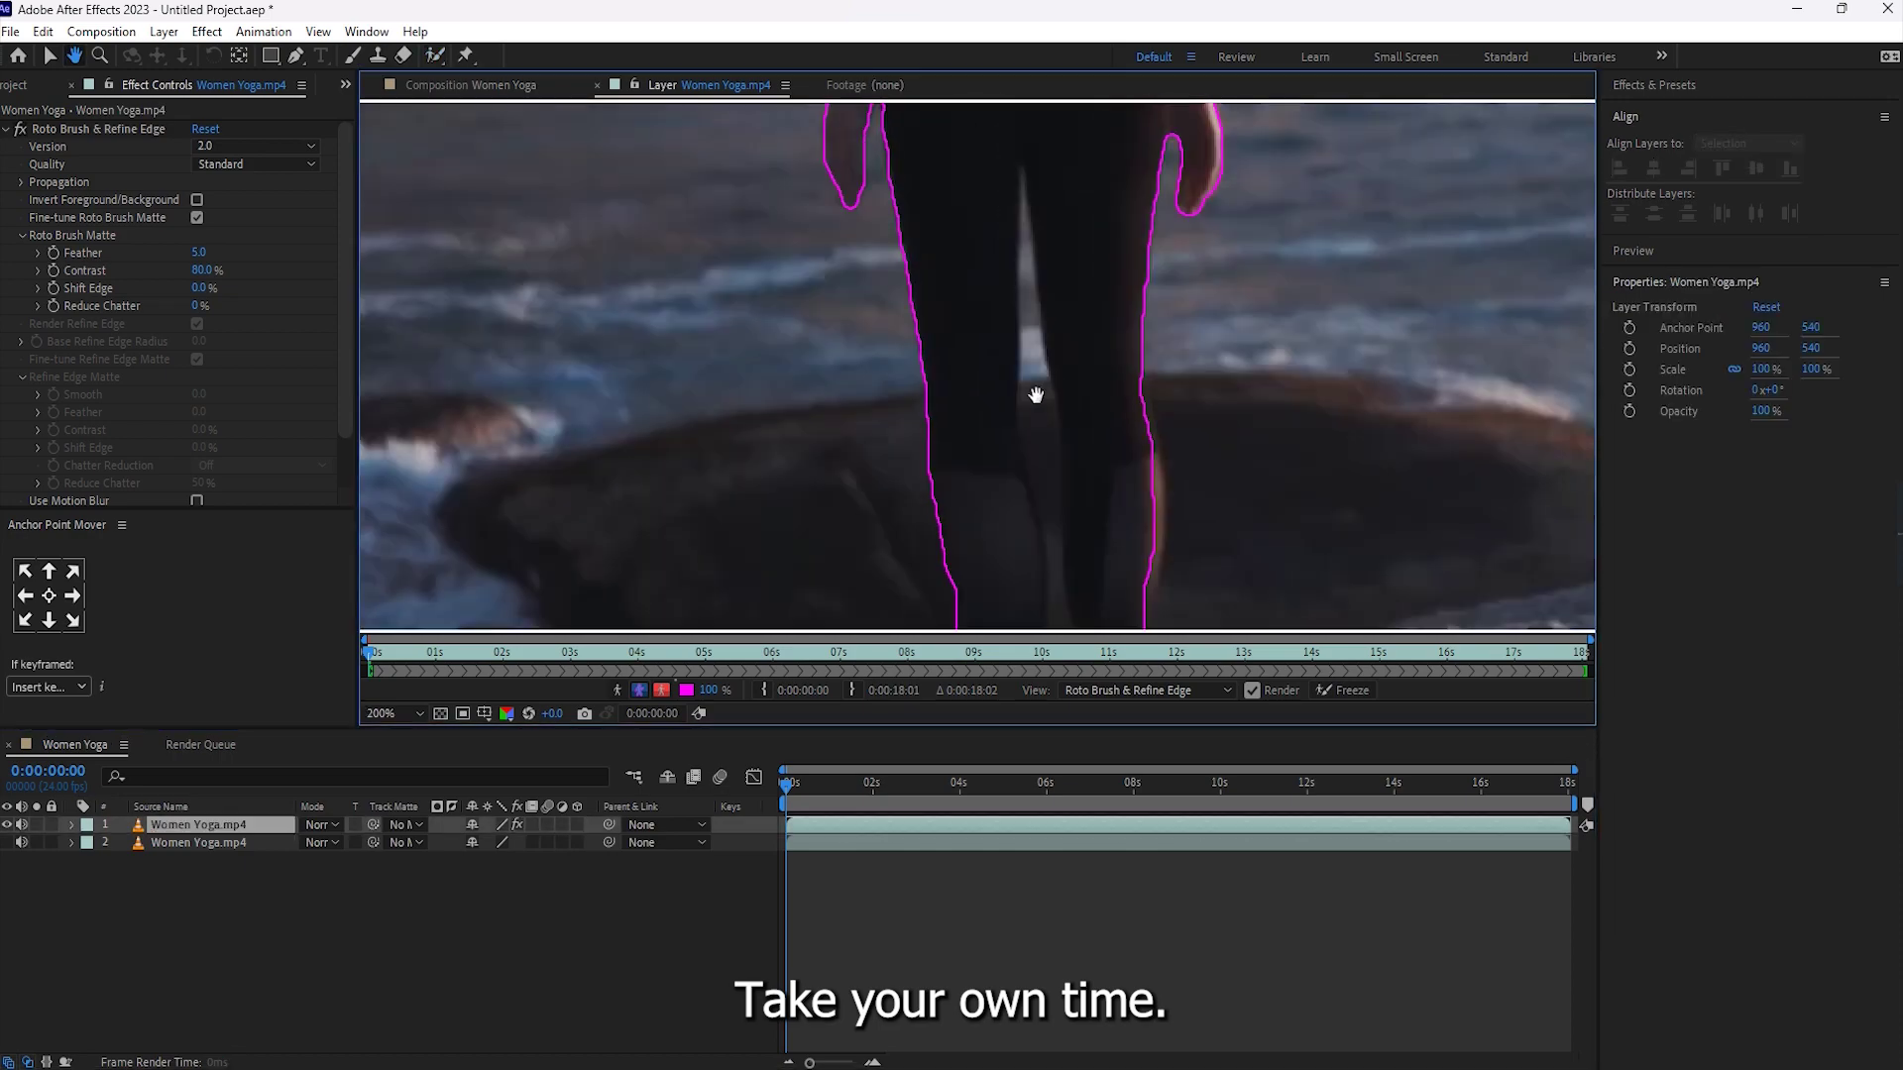
drag(1025, 178, 1028, 312)
drag(1036, 426, 870, 200)
drag(896, 545, 888, 315)
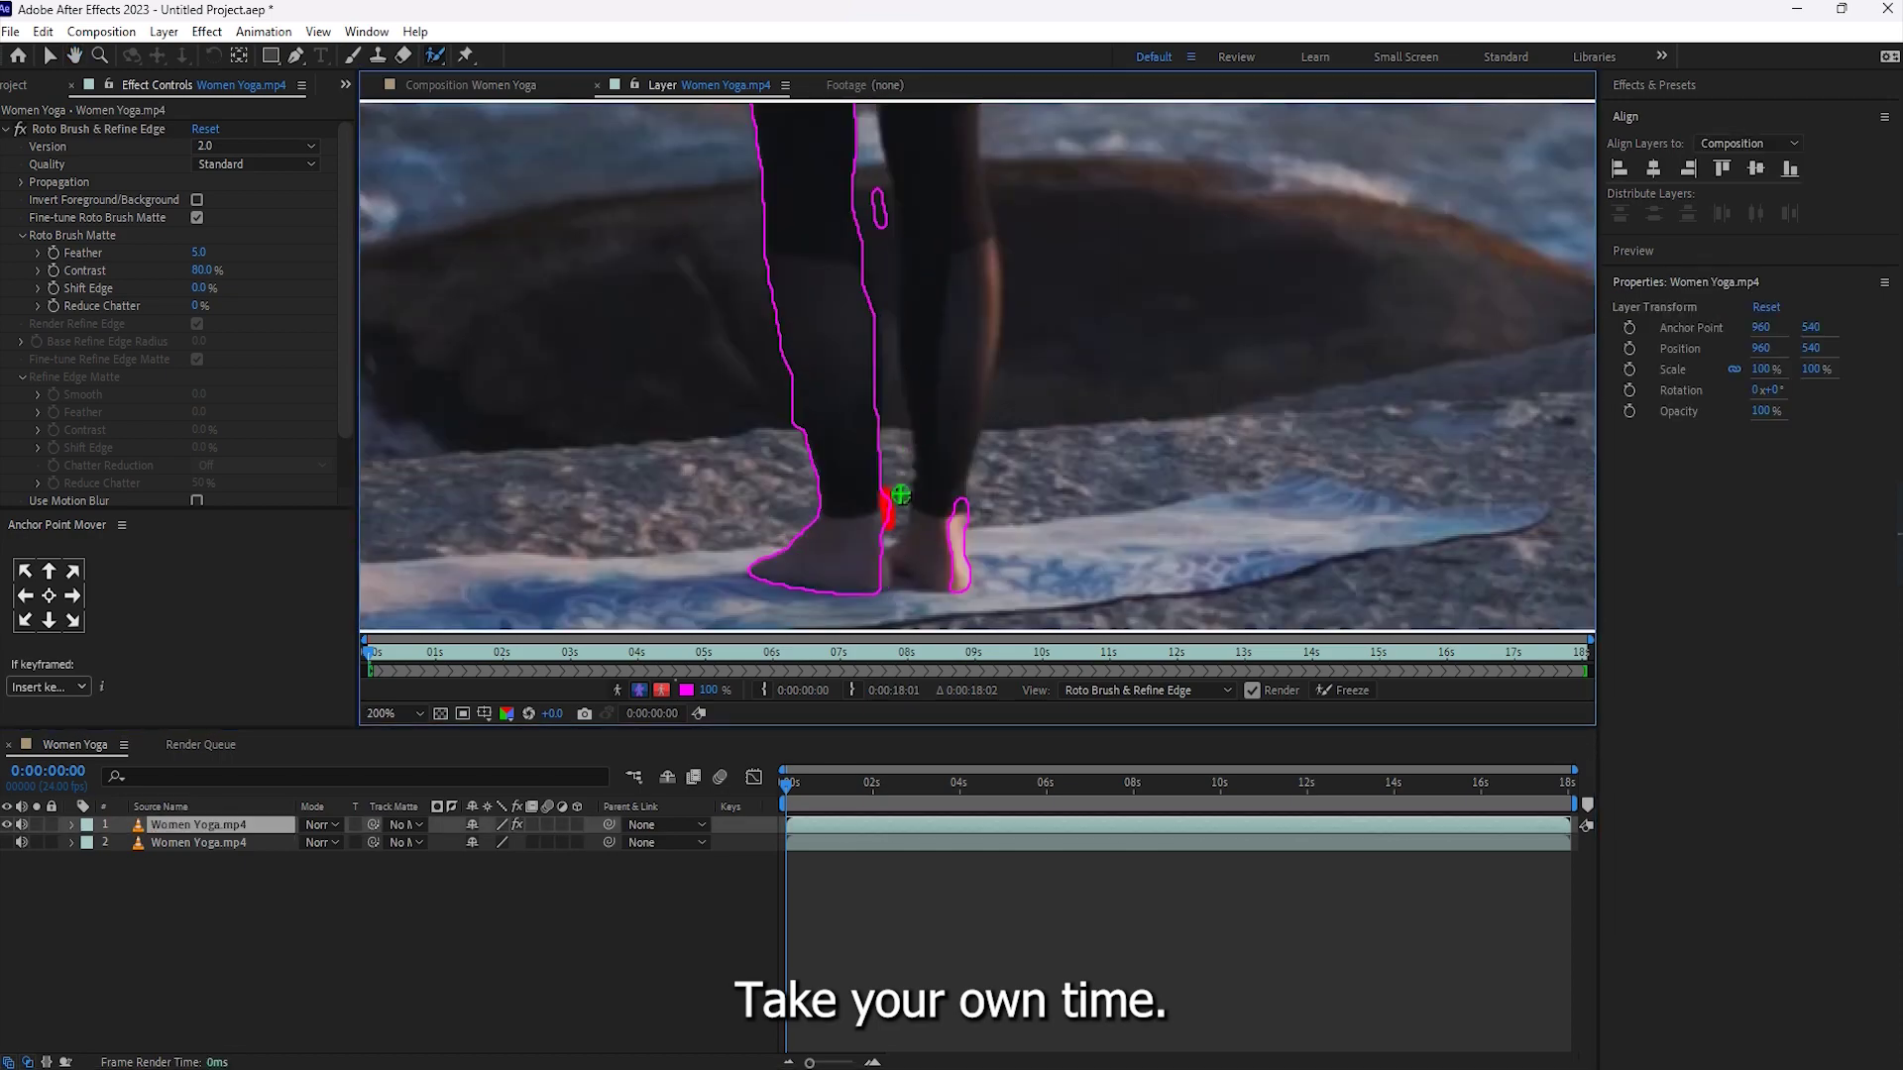
Add the right leg back to the selection and clear the remaining background between the knees and calves.
scroll(897, 375, down, 2)
scroll(897, 374, up, 2)
drag(980, 186, 994, 258)
scroll(993, 258, up, 2)
scroll(938, 391, up, 3)
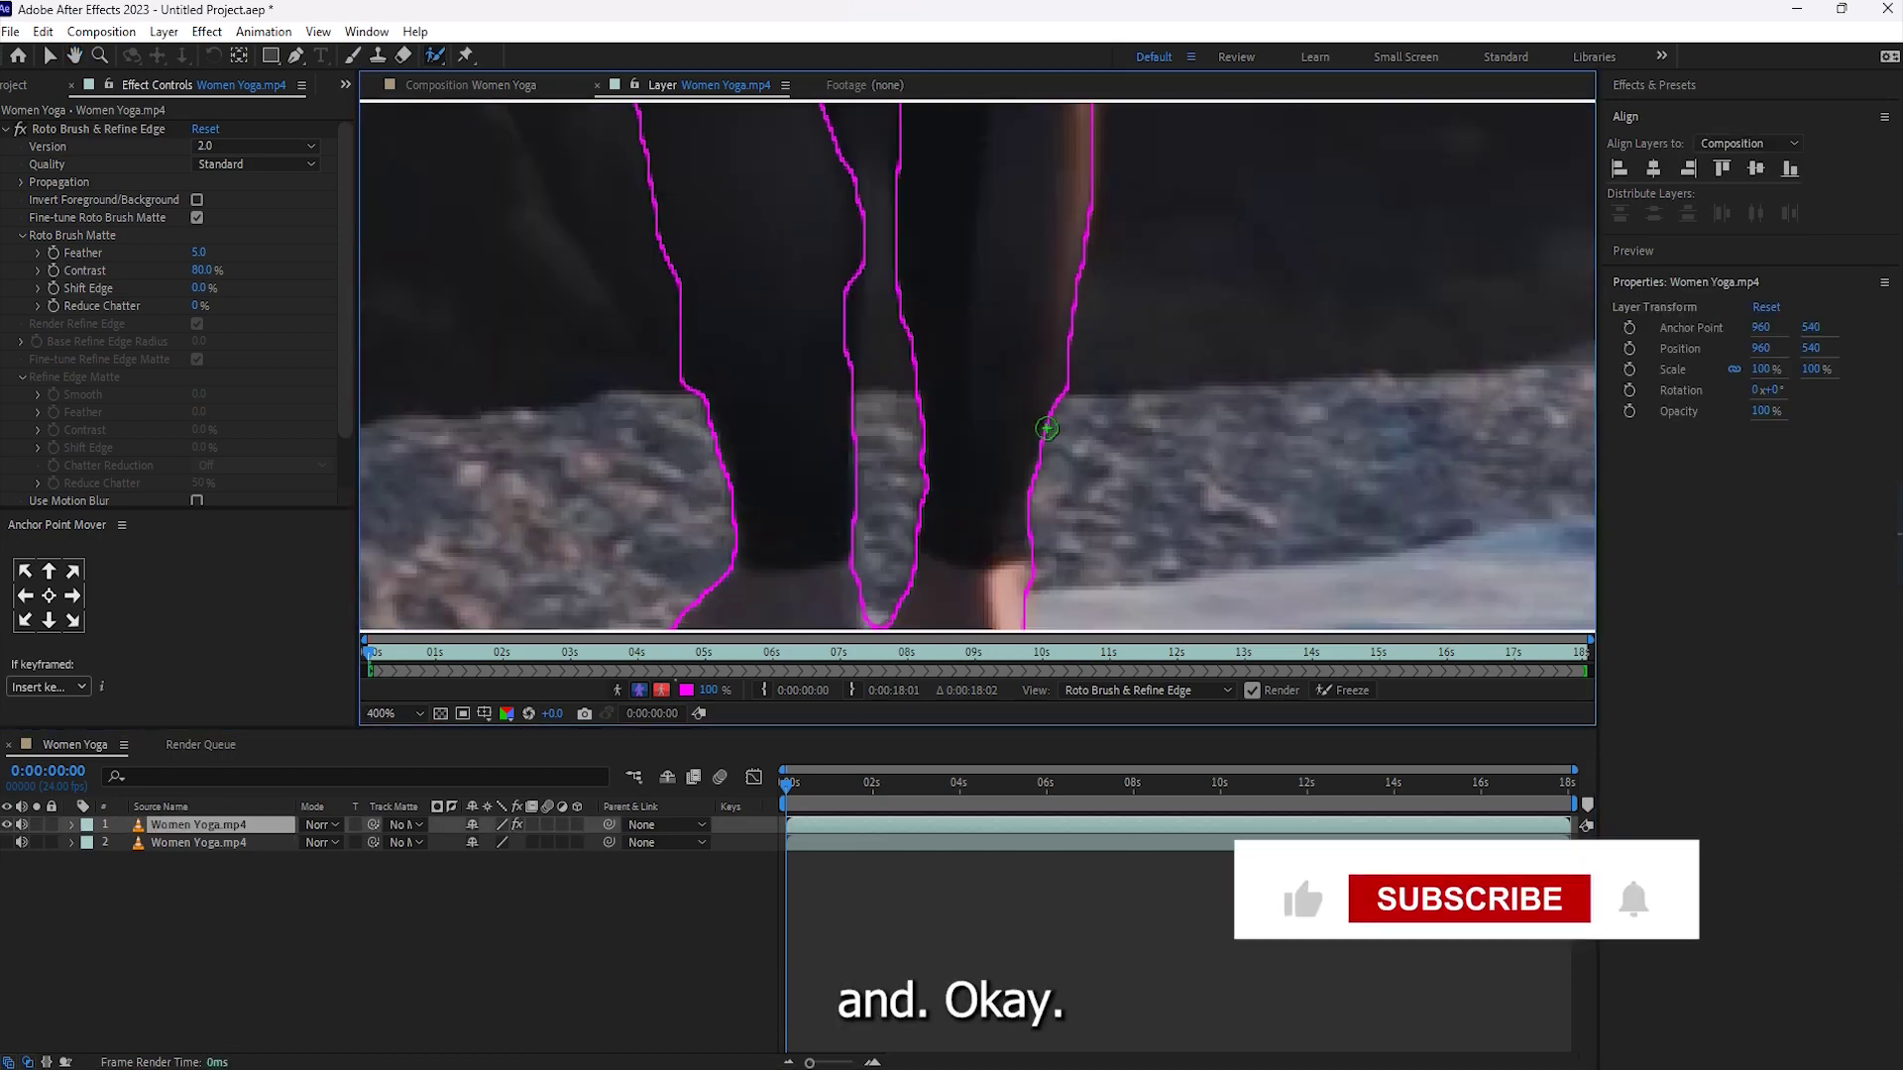
drag(886, 383, 876, 461)
scroll(1019, 247, down, 1)
drag(933, 193, 931, 249)
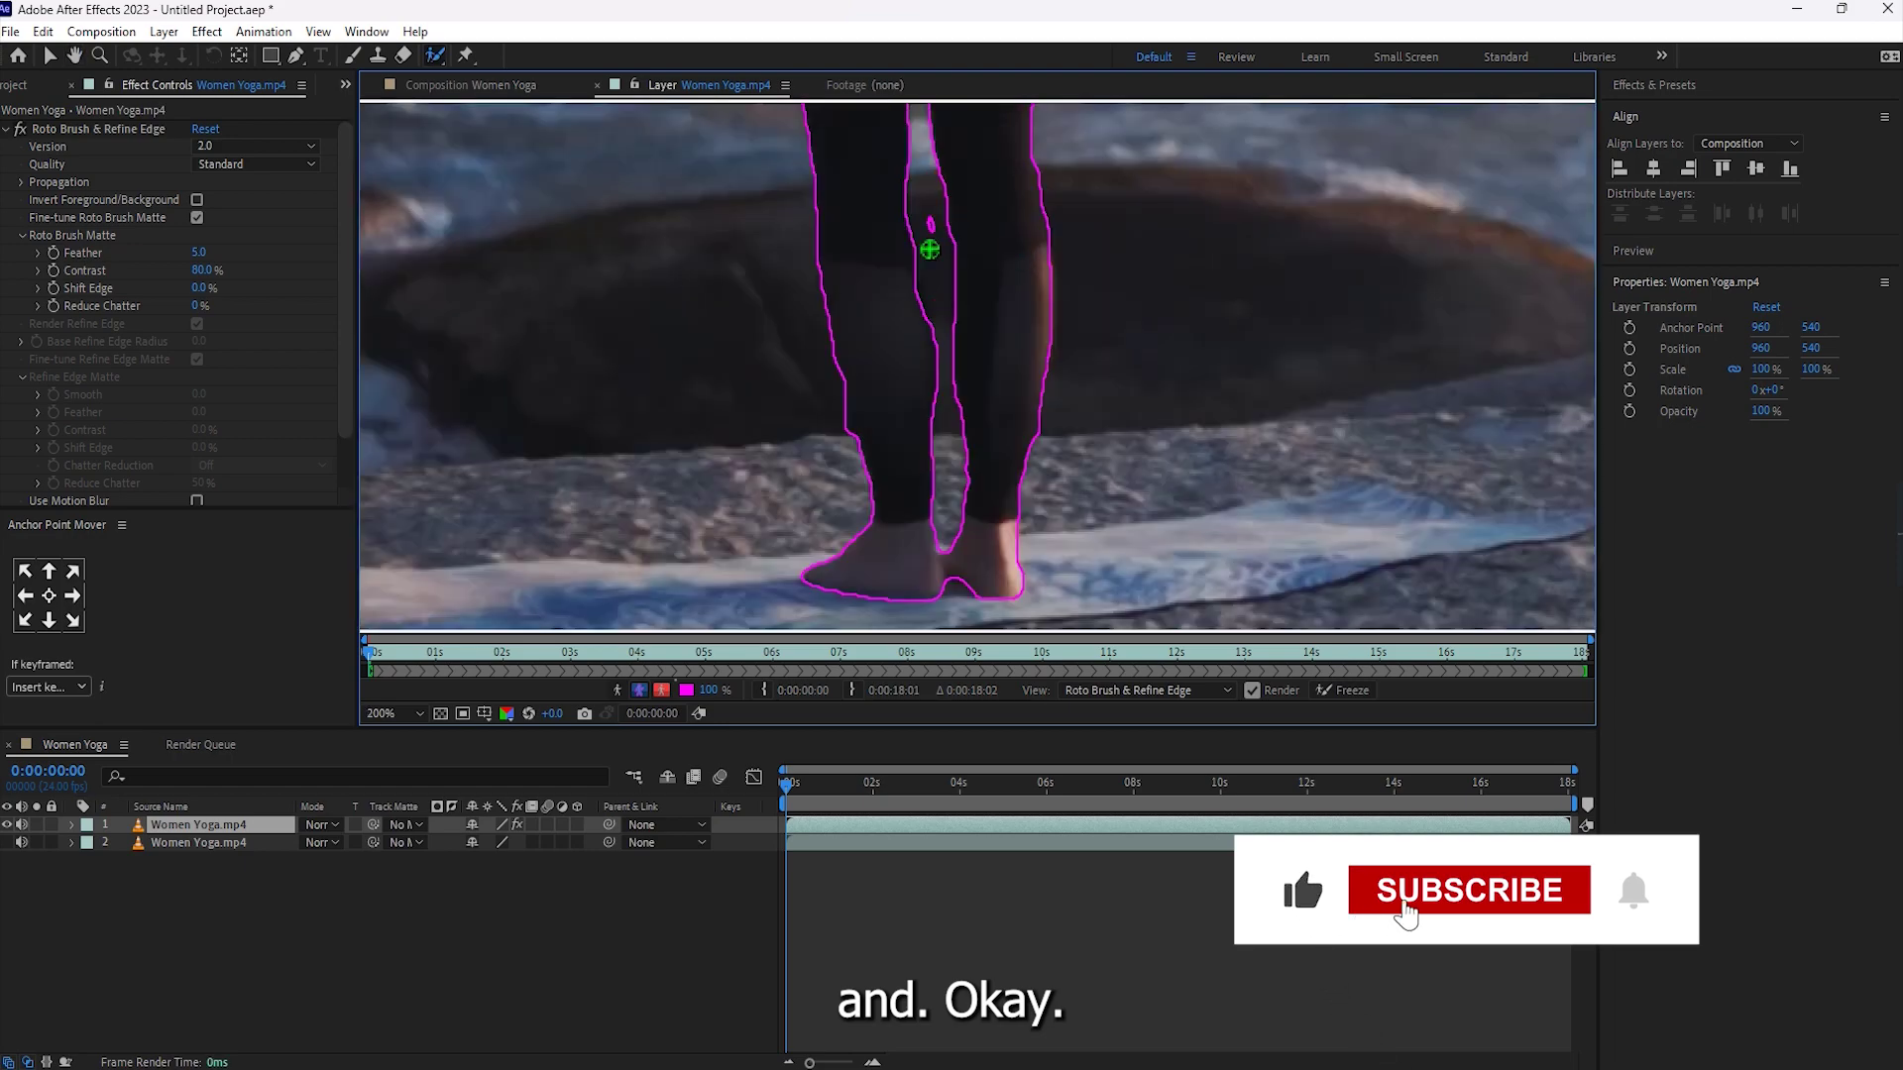
Inspect the Roto Brush outline around the woman from the hair and shoulders down to the feet.
scroll(930, 223, up, 2)
key(space)
scroll(1092, 511, down, 2)
drag(753, 198, 773, 386)
scroll(773, 387, up, 2)
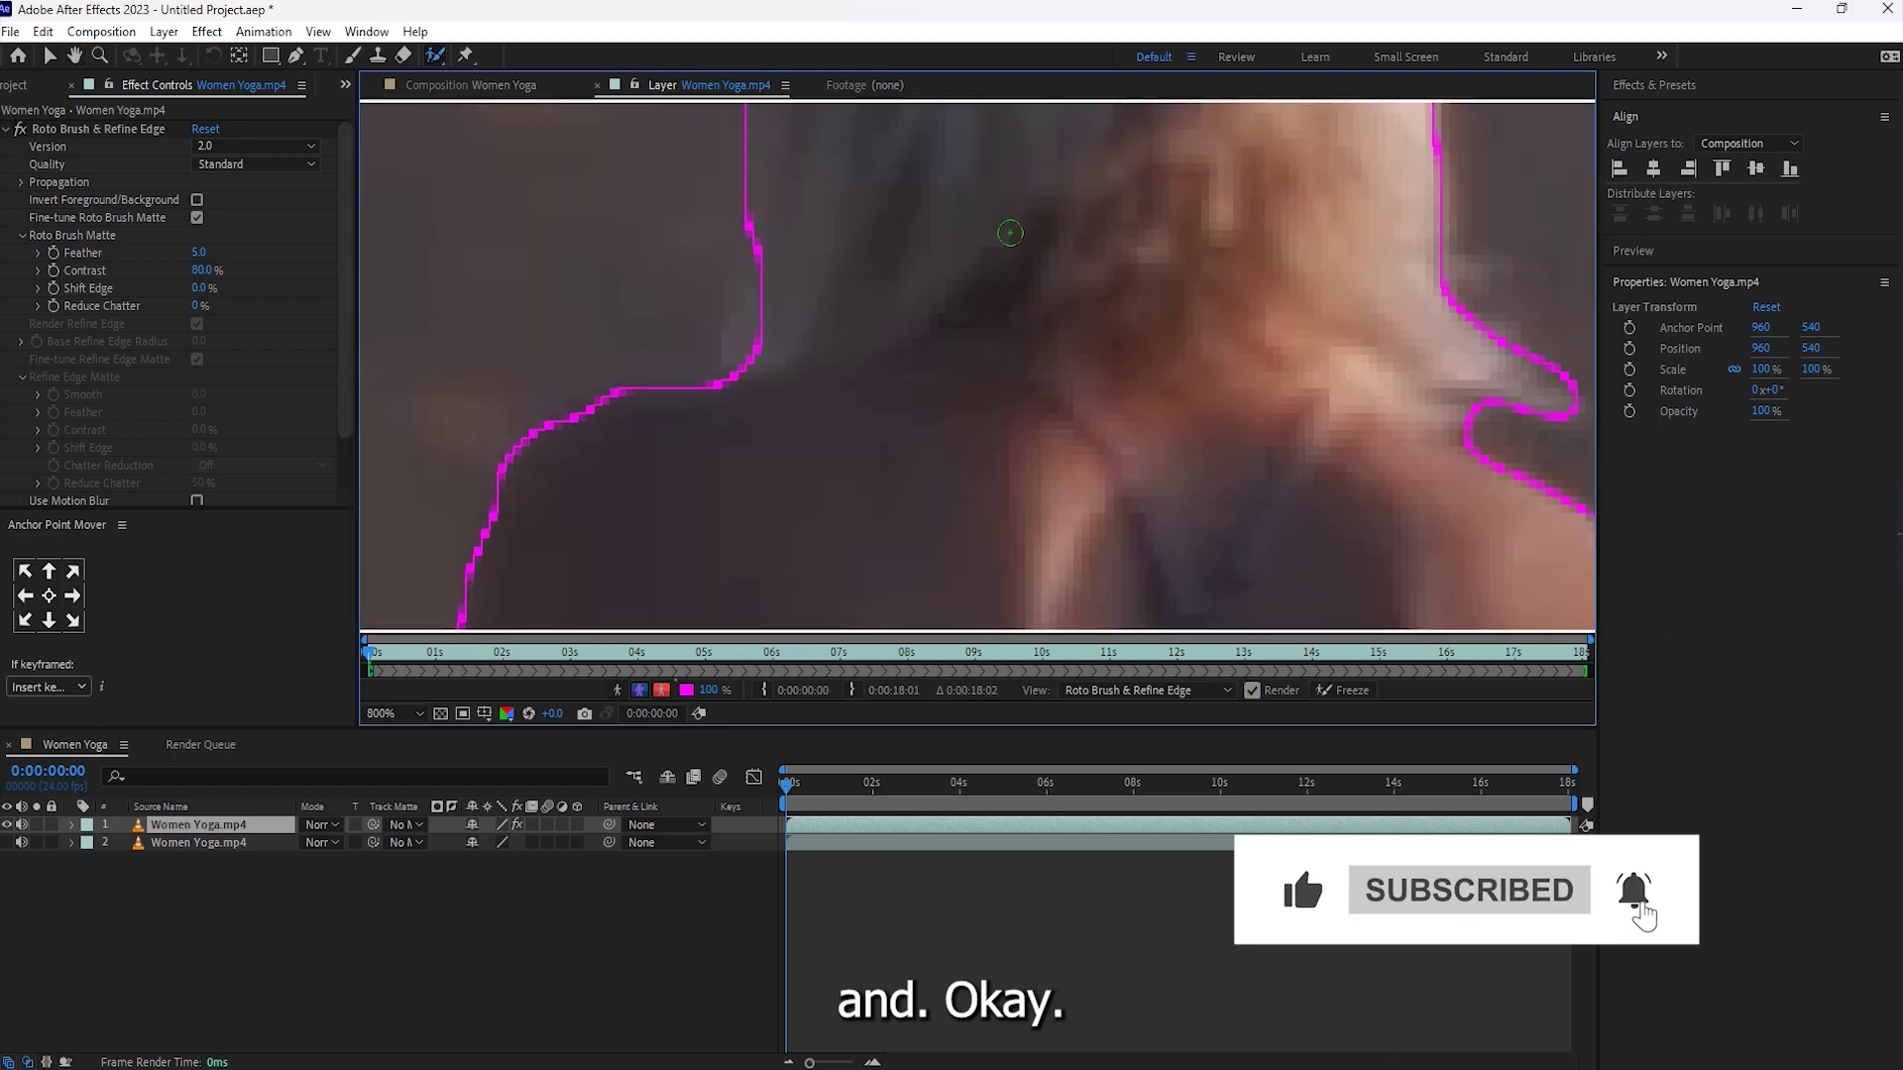
scroll(1011, 233, down, 2)
drag(964, 552, 966, 199)
scroll(967, 366, up, 2)
scroll(1117, 314, down, 8)
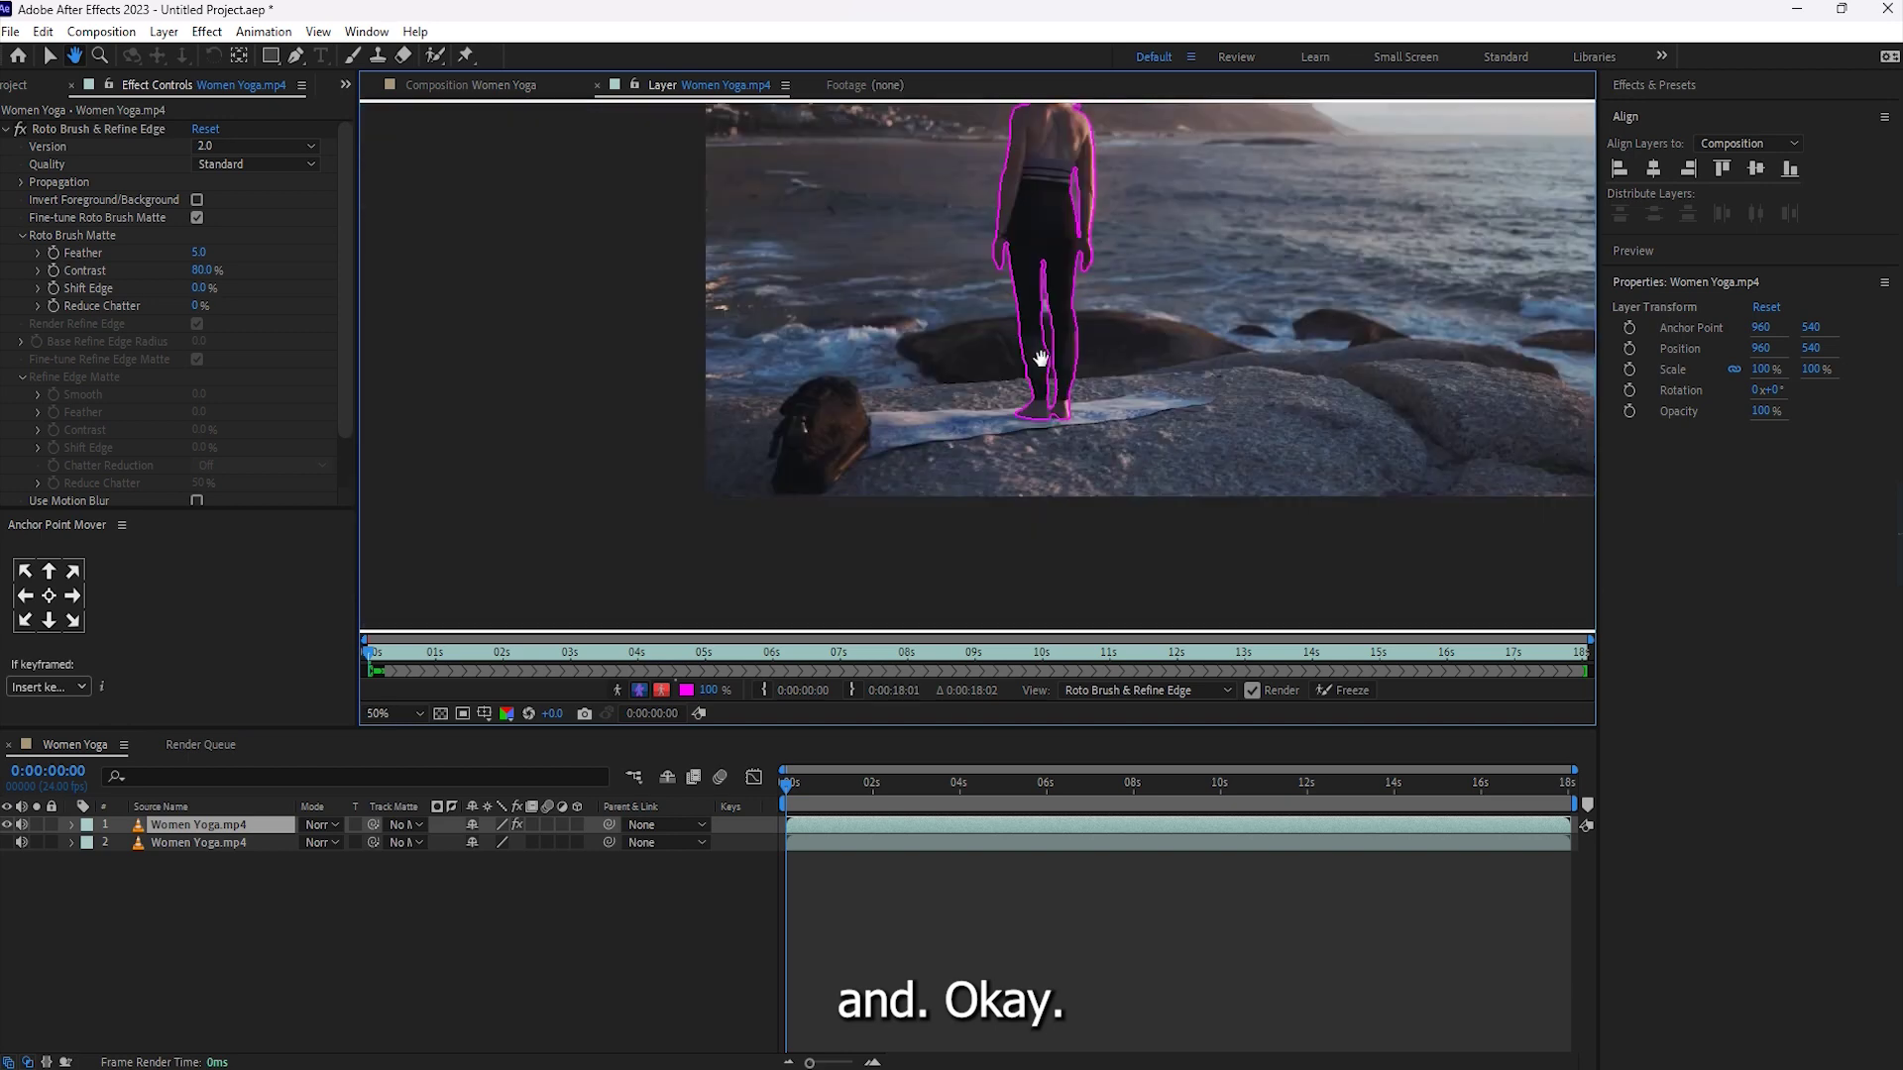
Fit the whole frame in the view and render the Roto Brush propagation from the first frame.
click(389, 709)
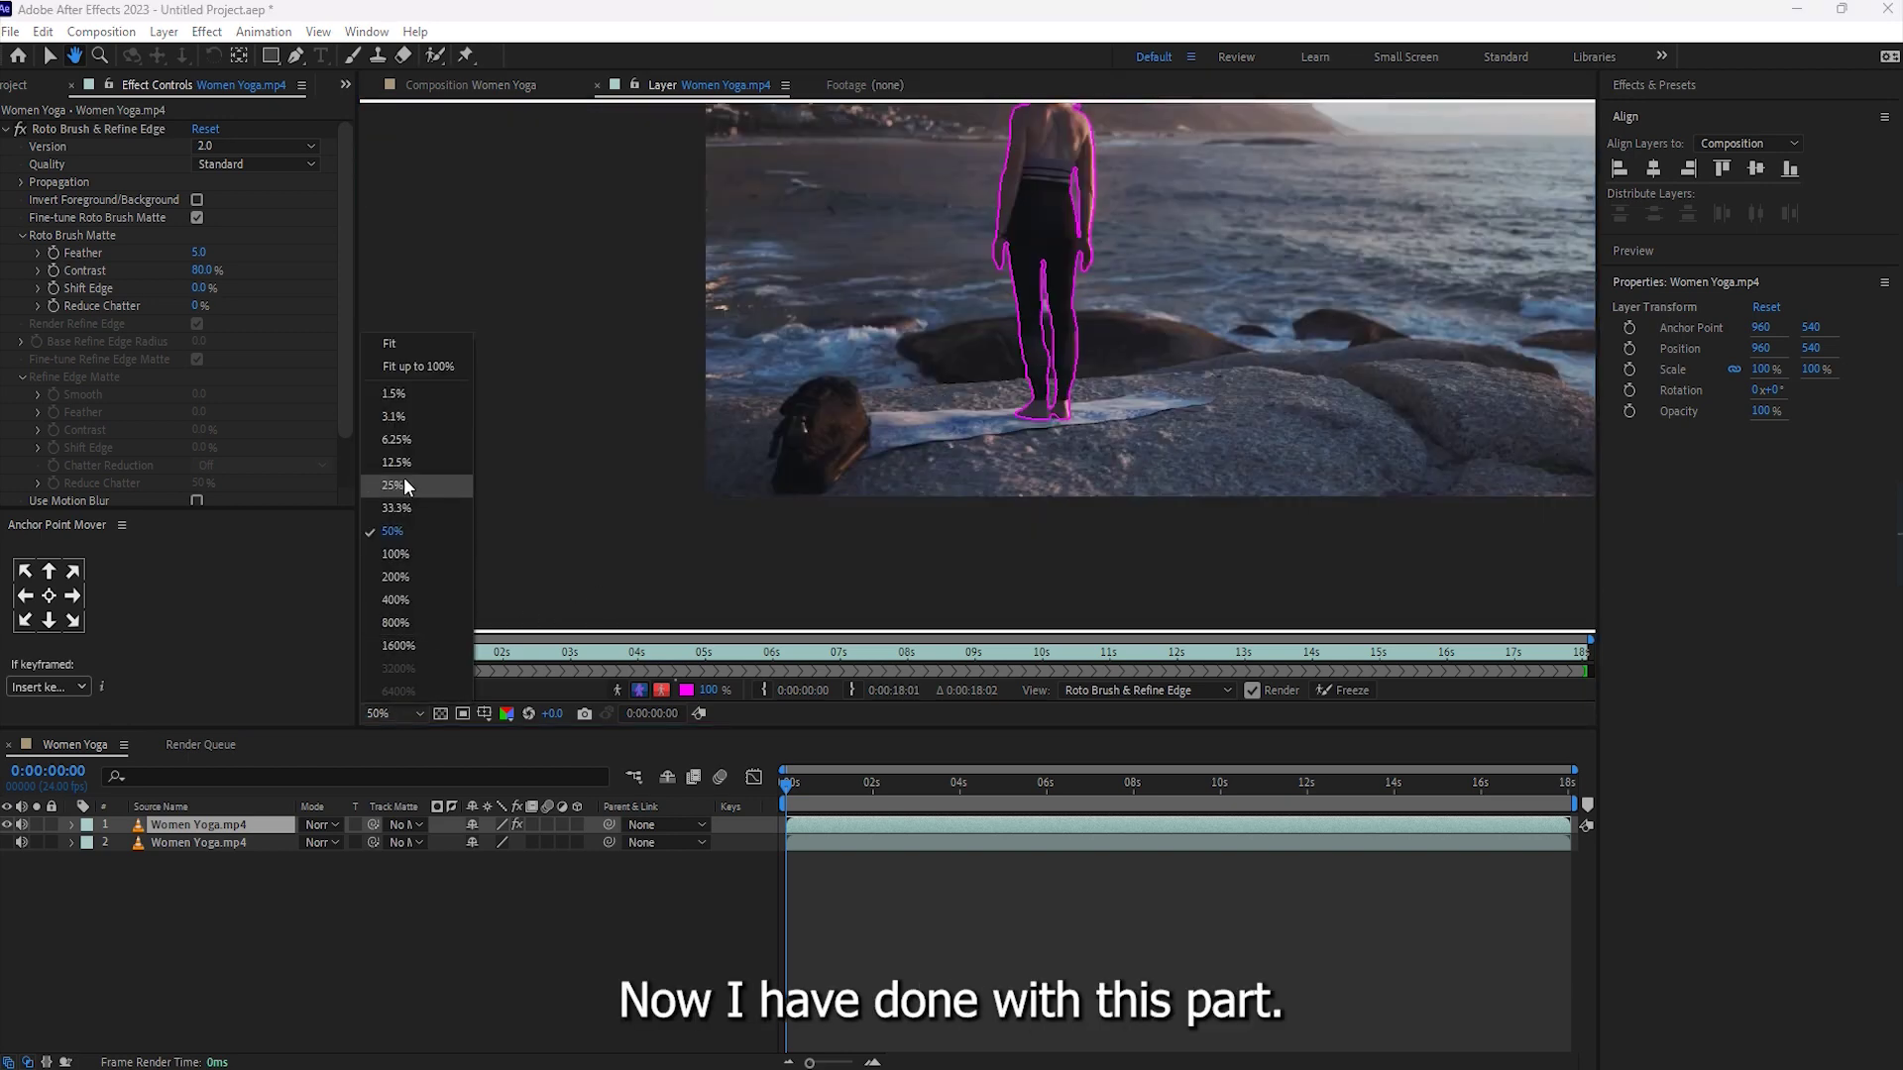
click(393, 349)
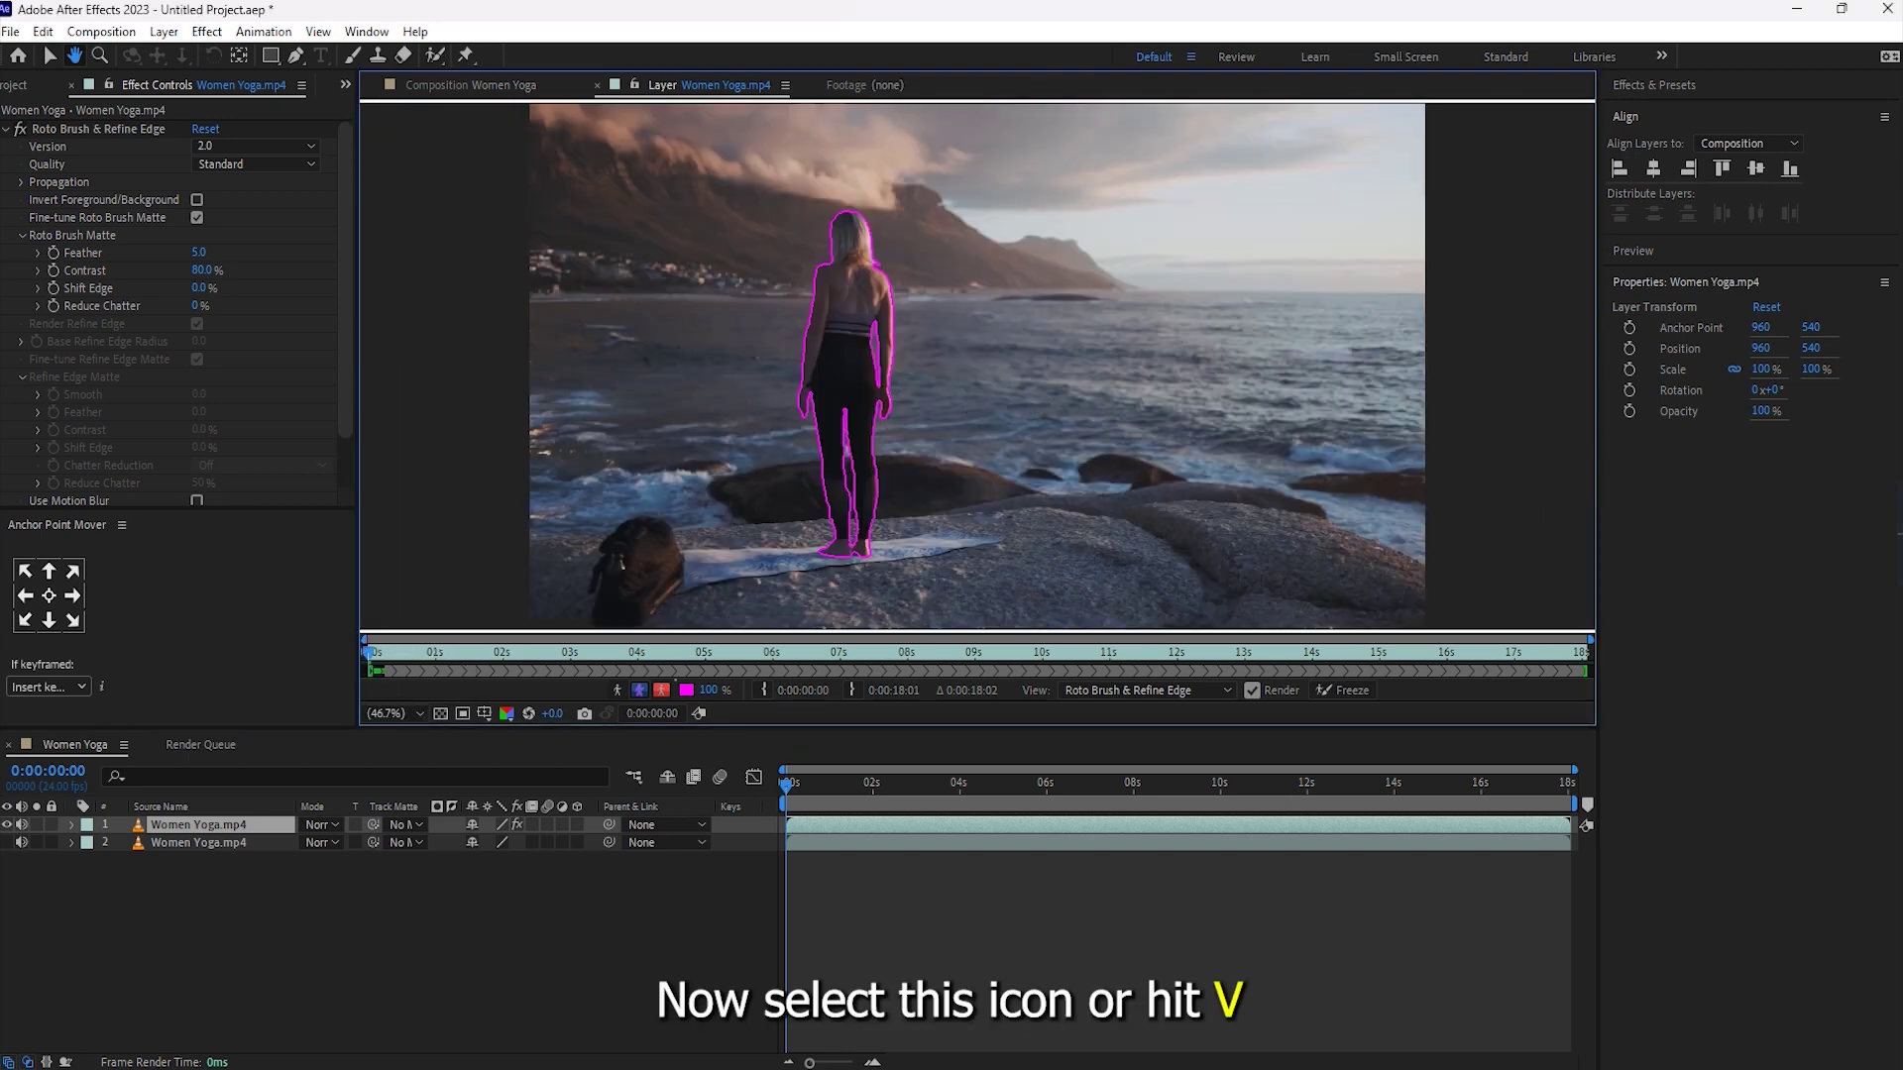
click(47, 63)
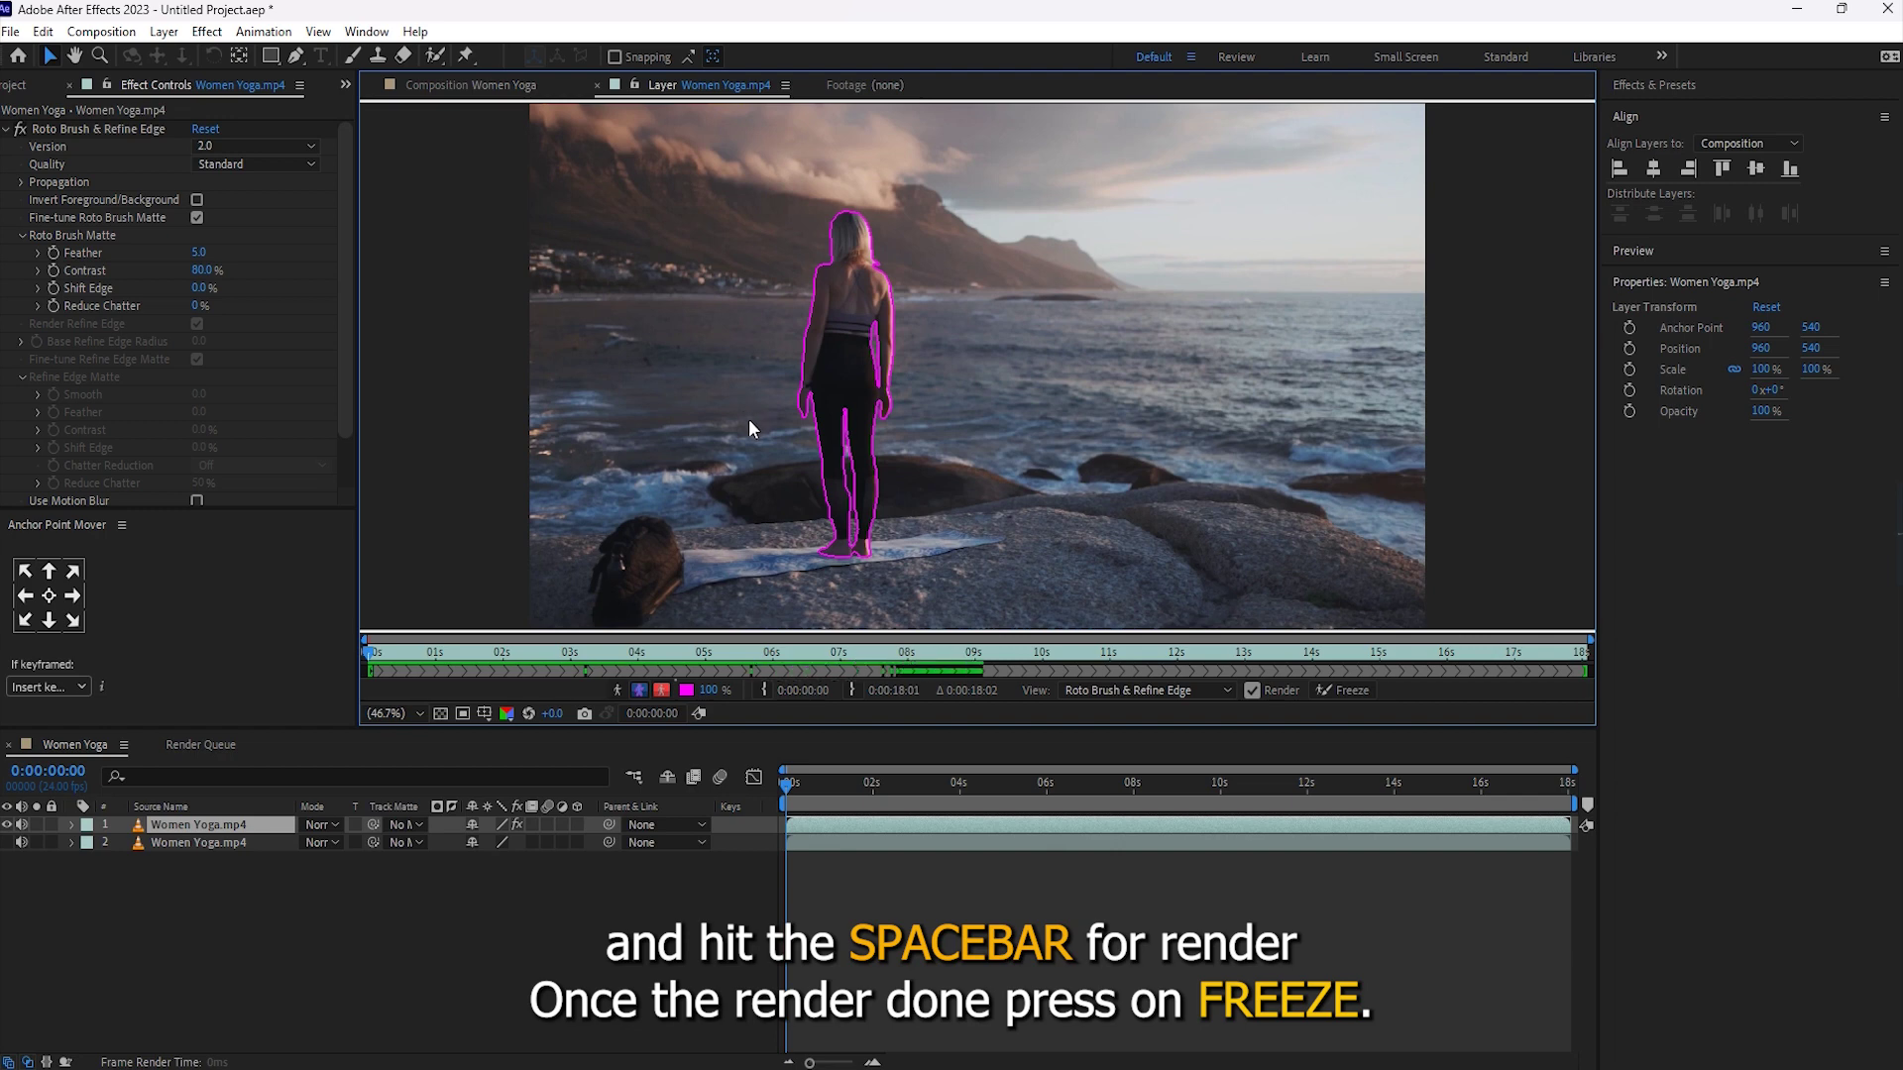
key(space)
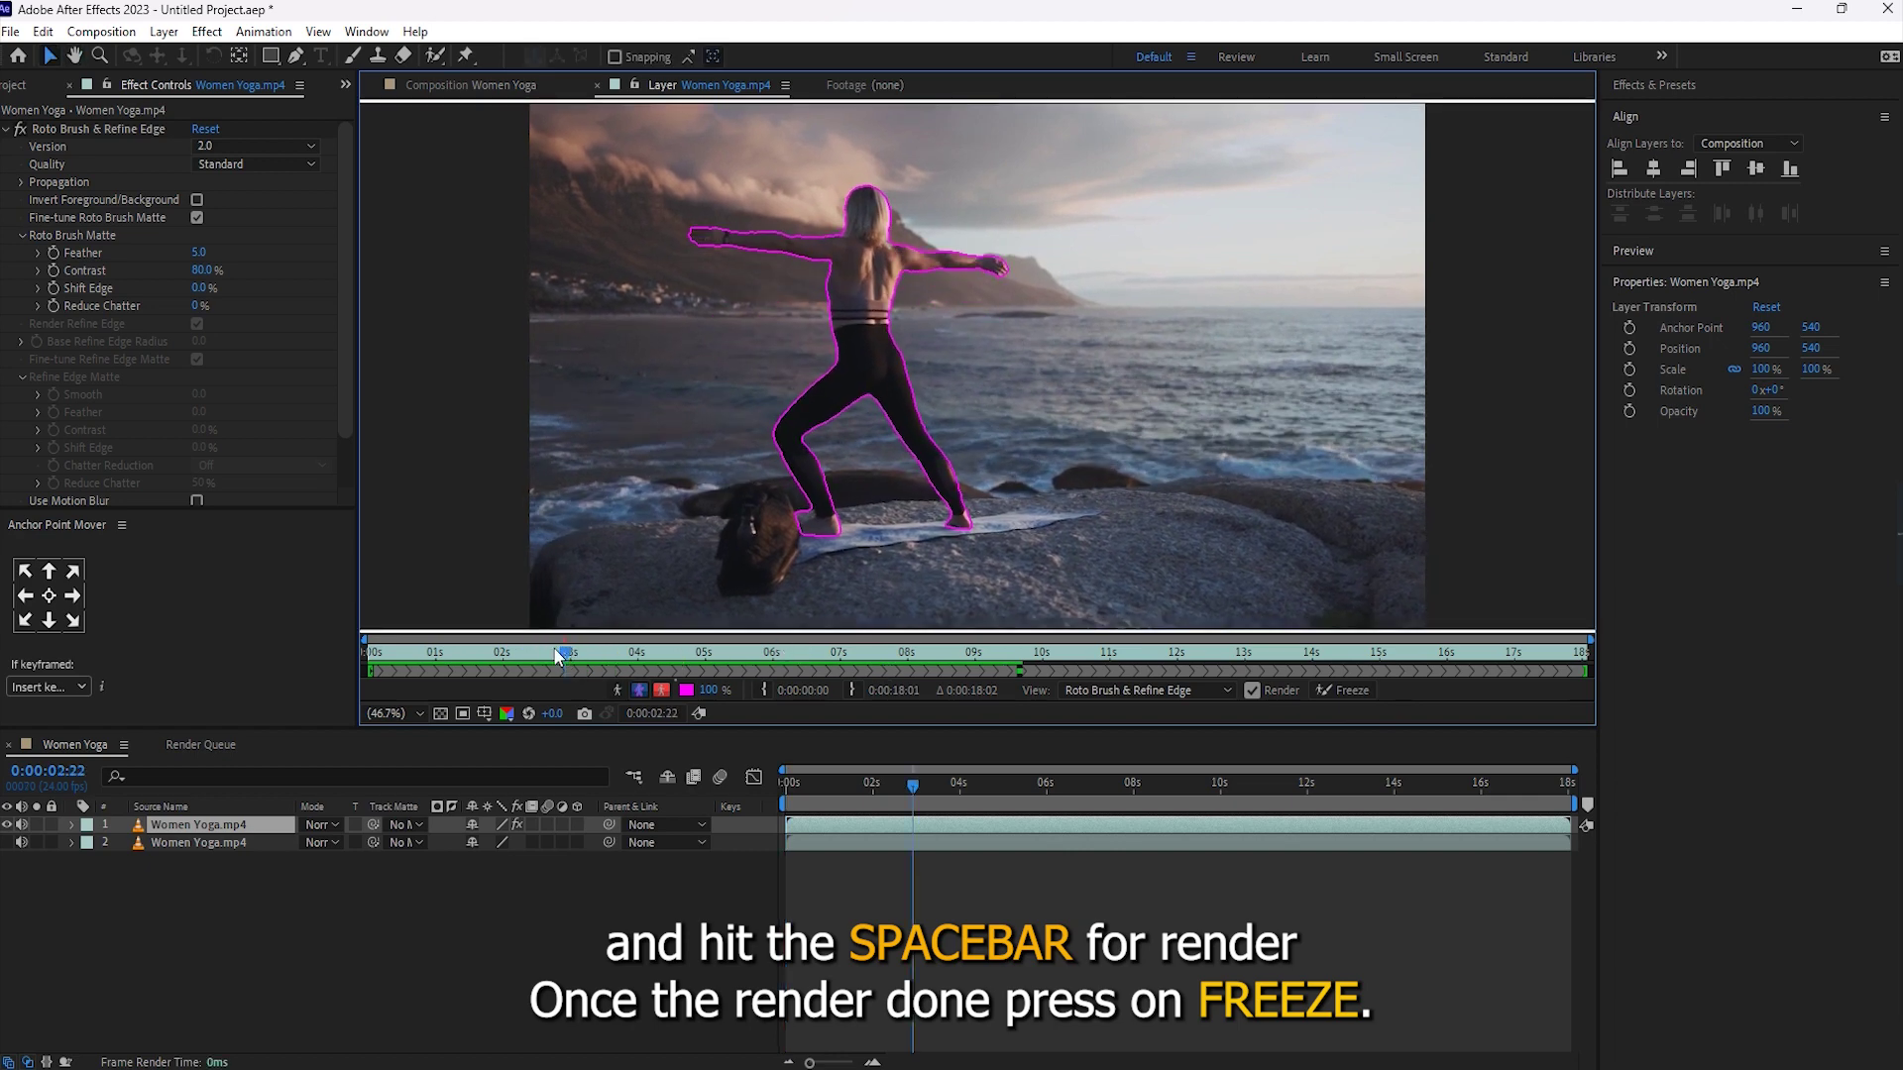
At 0:00:00:01, subtract the gaps between the right arm and hip and between the thighs, and add the right forearm back.
drag(560, 656, 373, 657)
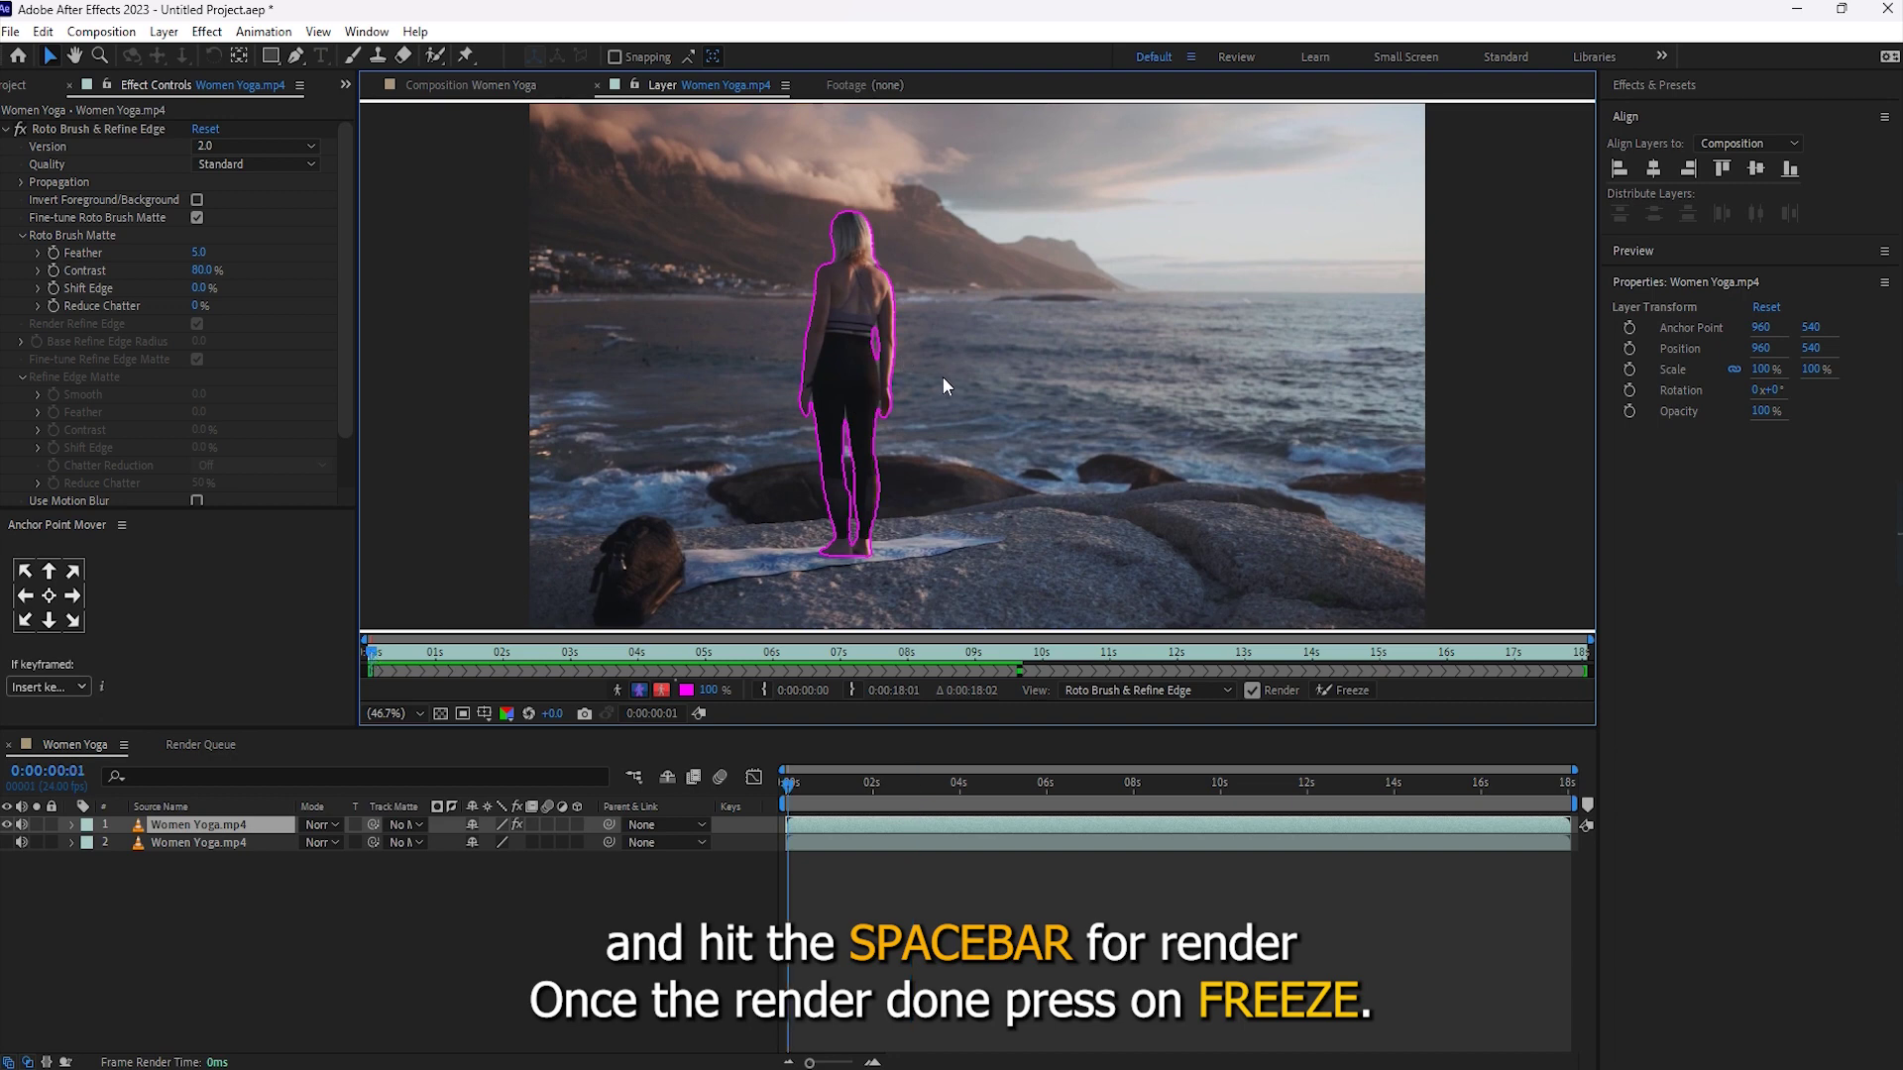
scroll(943, 387, up, 3)
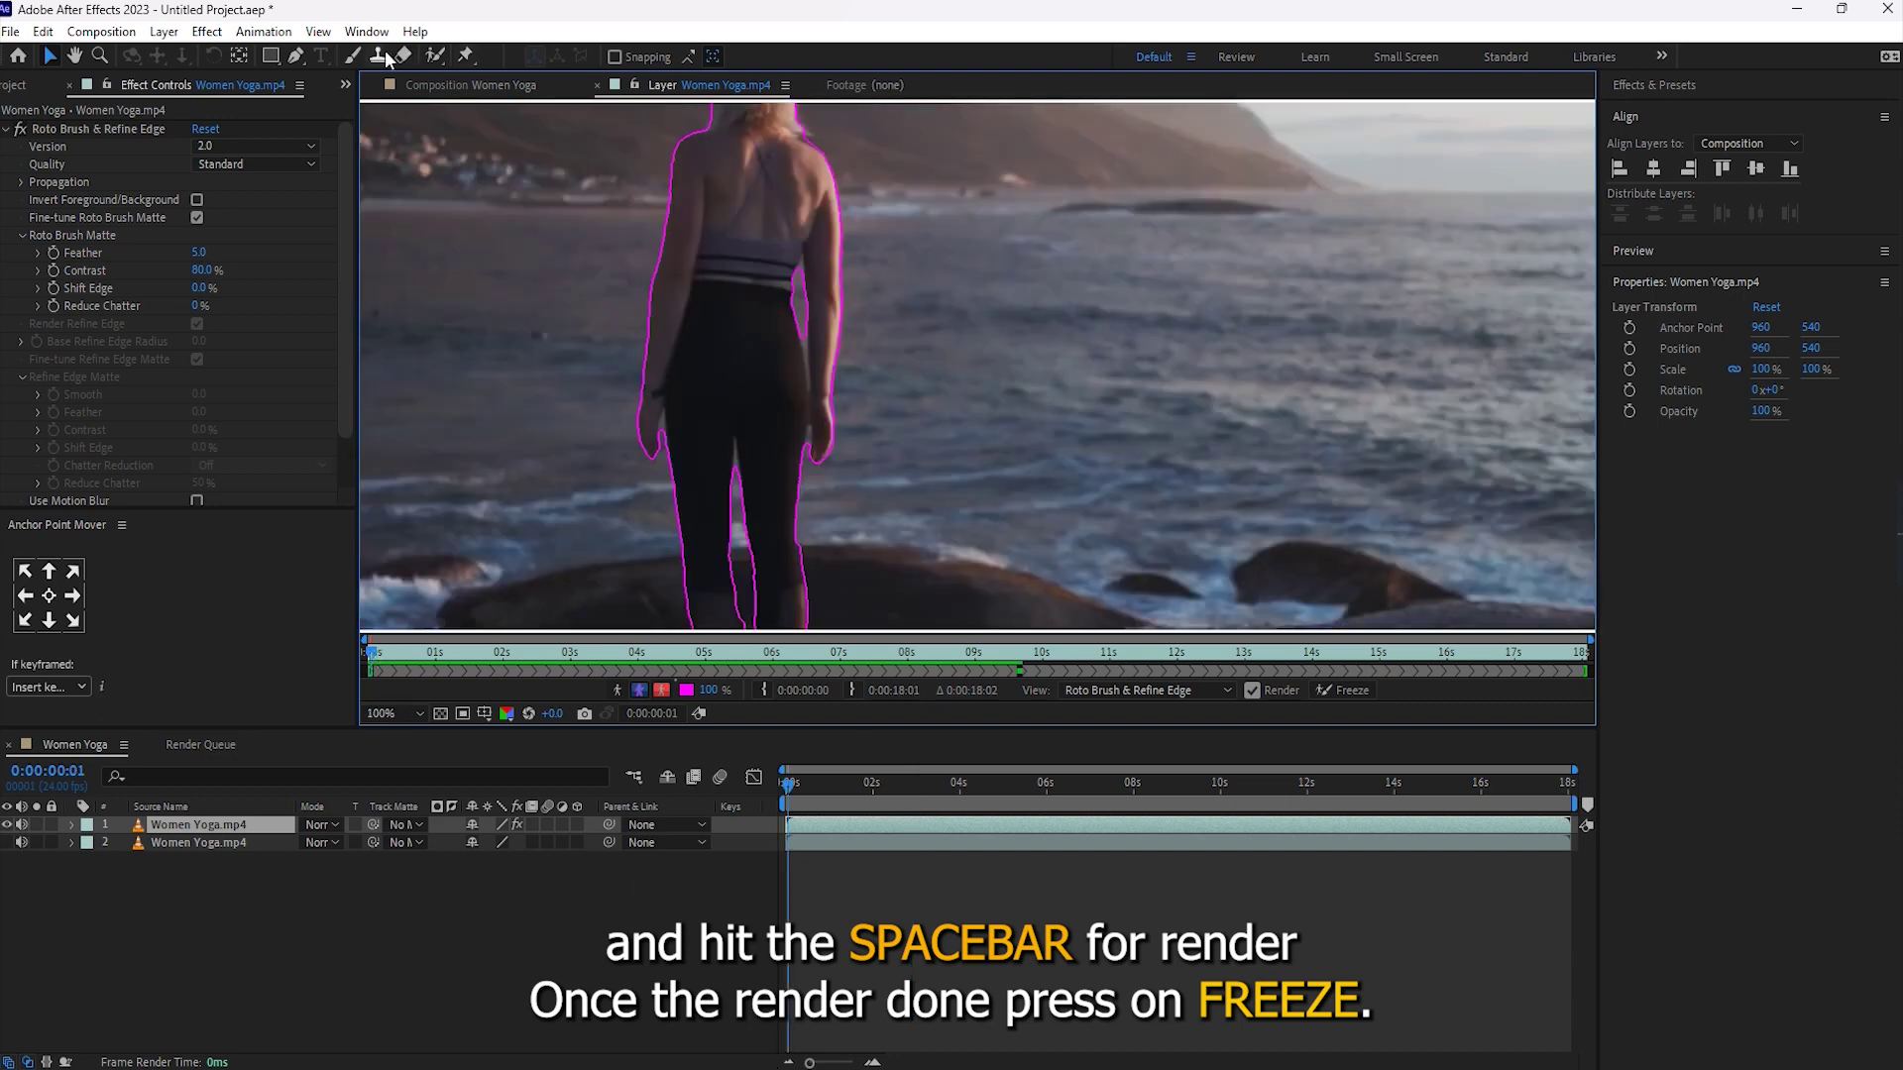
key(alt+w)
scroll(815, 355, up, 2)
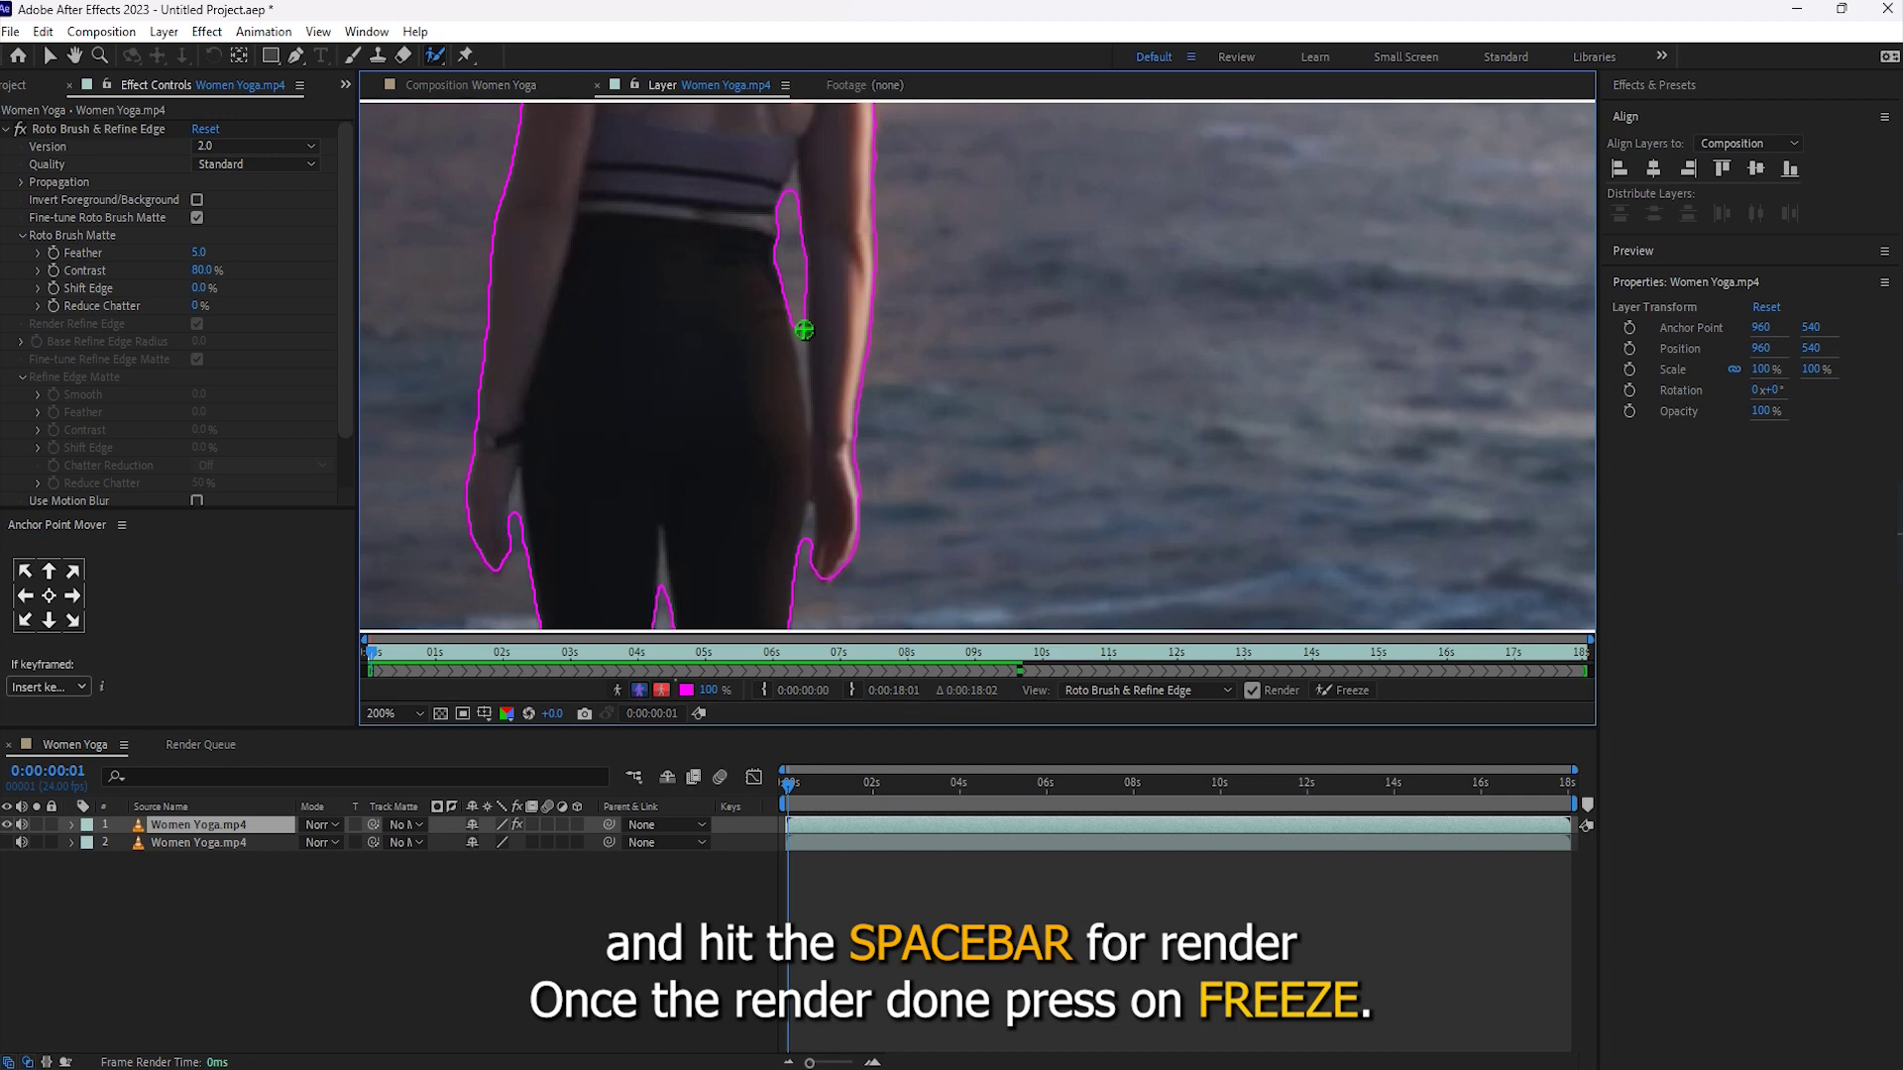
drag(806, 330, 806, 417)
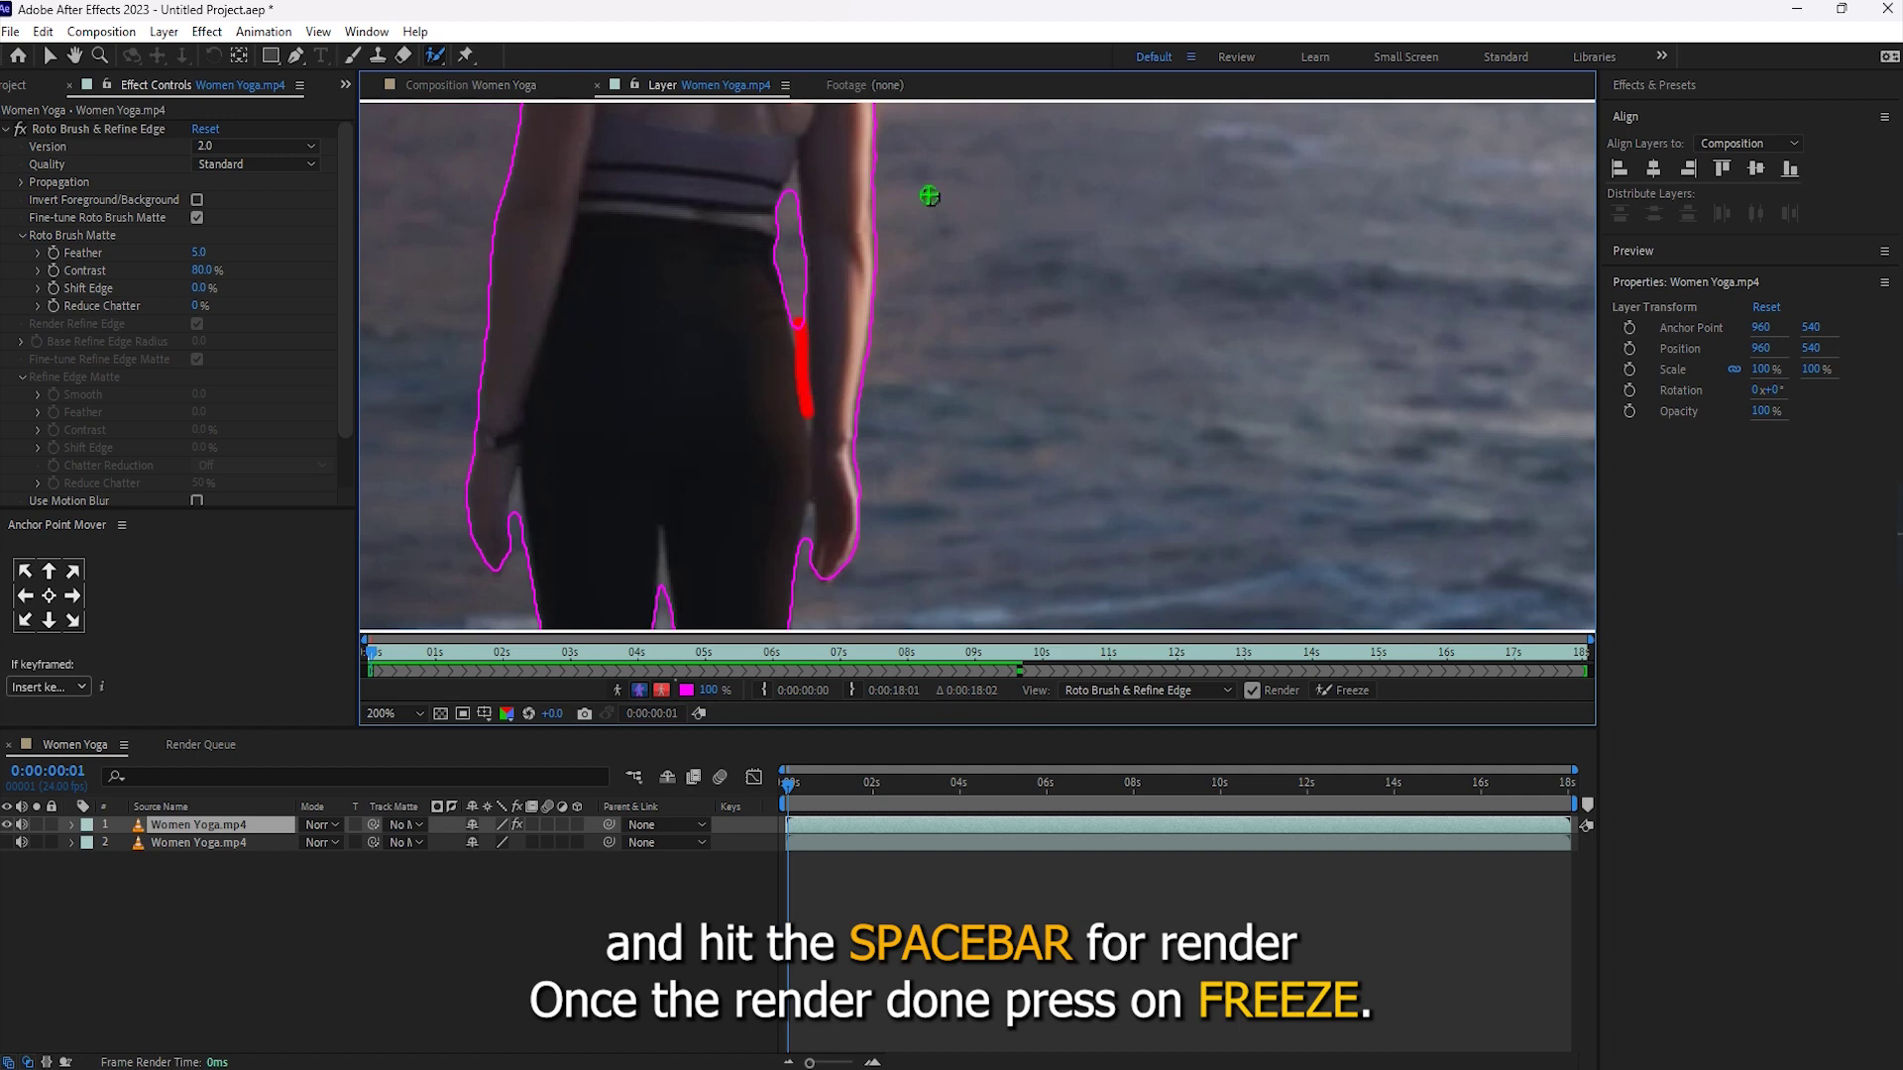
drag(833, 220, 830, 428)
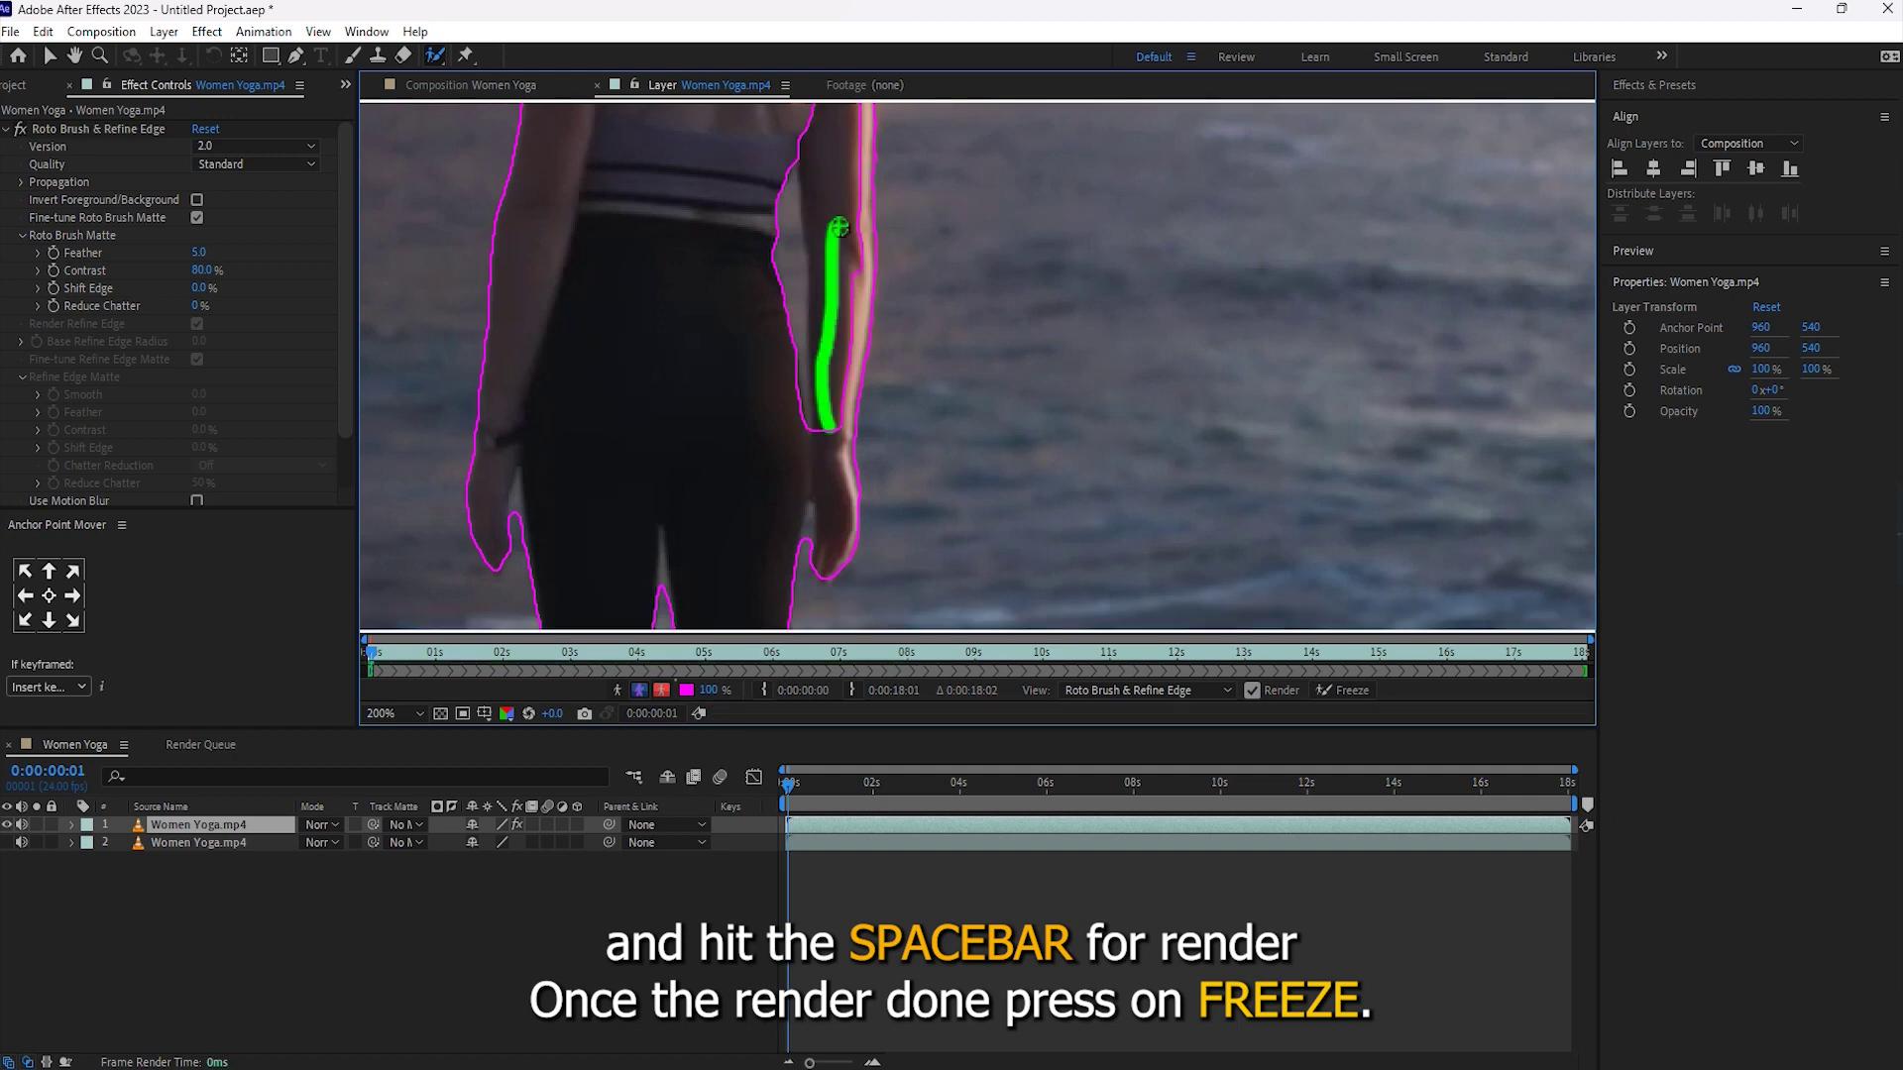
drag(665, 600, 668, 552)
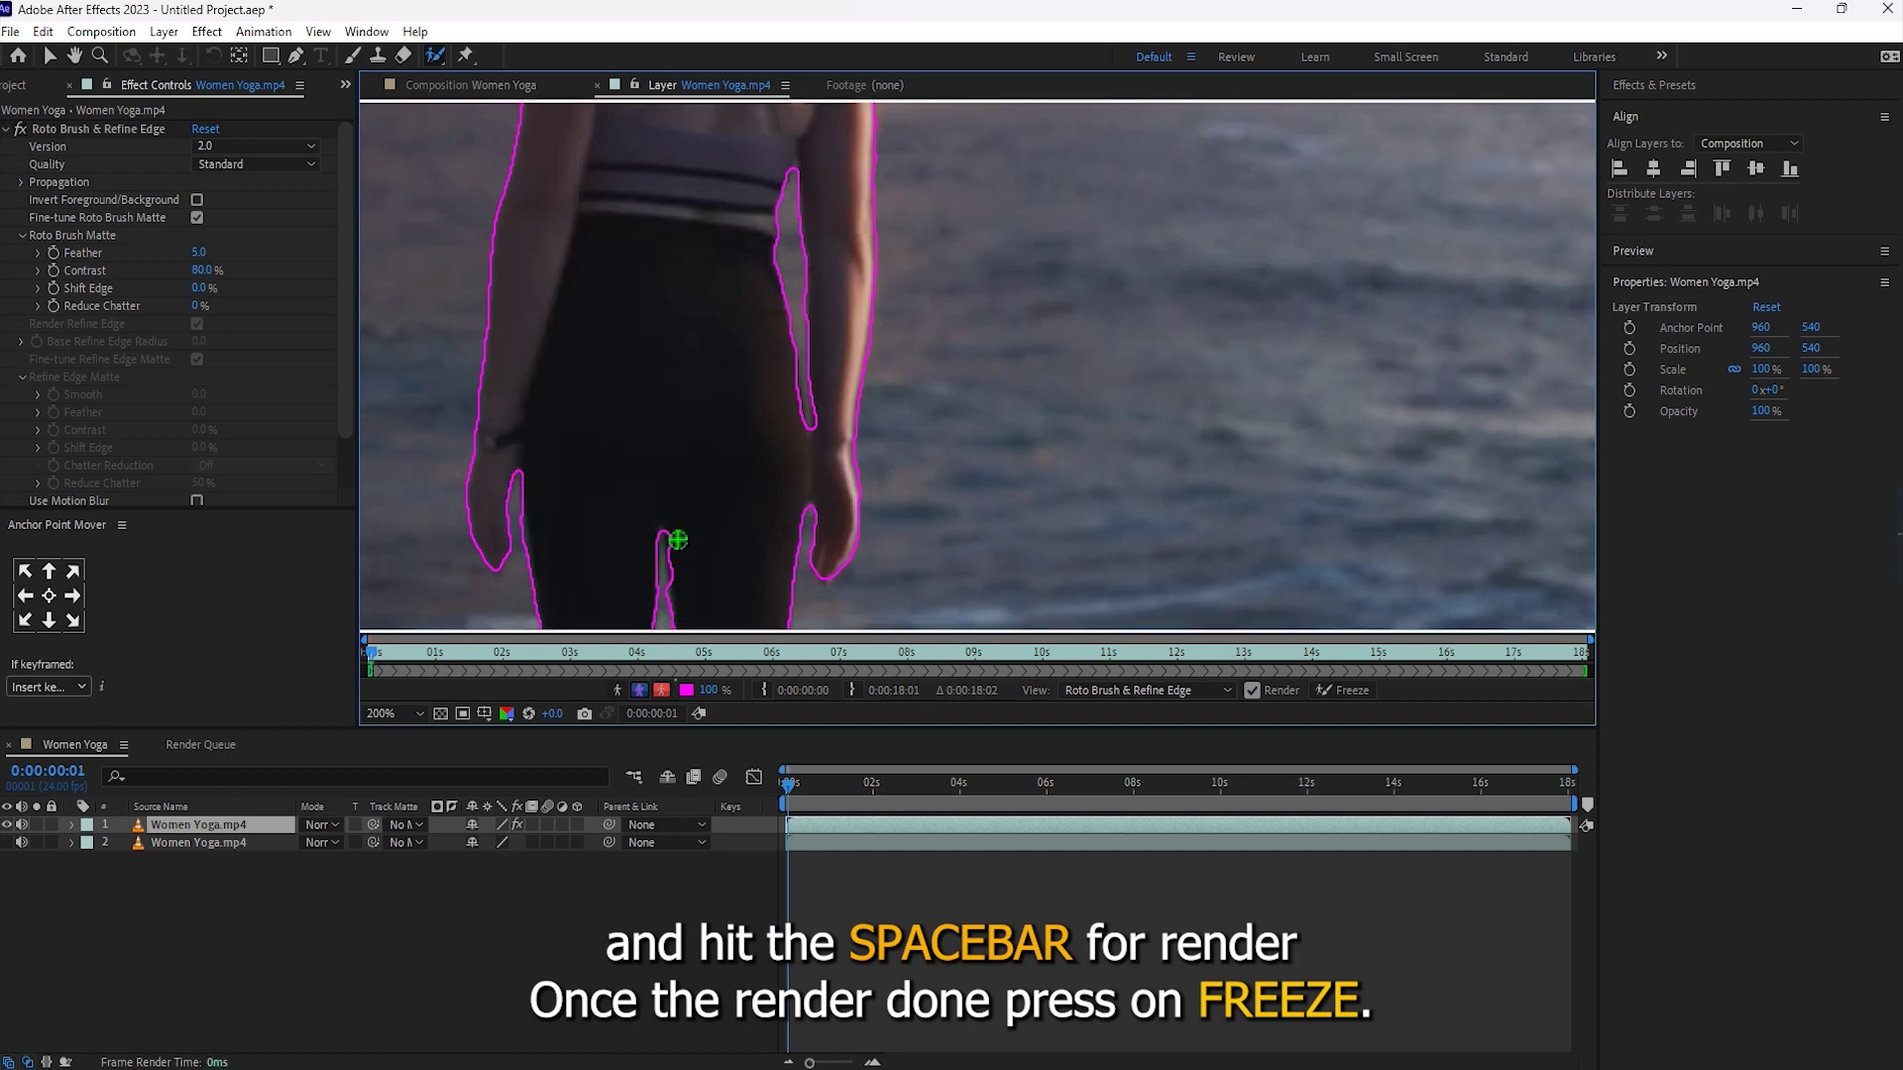
At 0:00:00:13, subtract the sliver of background between the left forearm and the hip.
scroll(860, 503, down, 1)
click(798, 790)
scroll(839, 298, up, 1)
drag(835, 266, 840, 352)
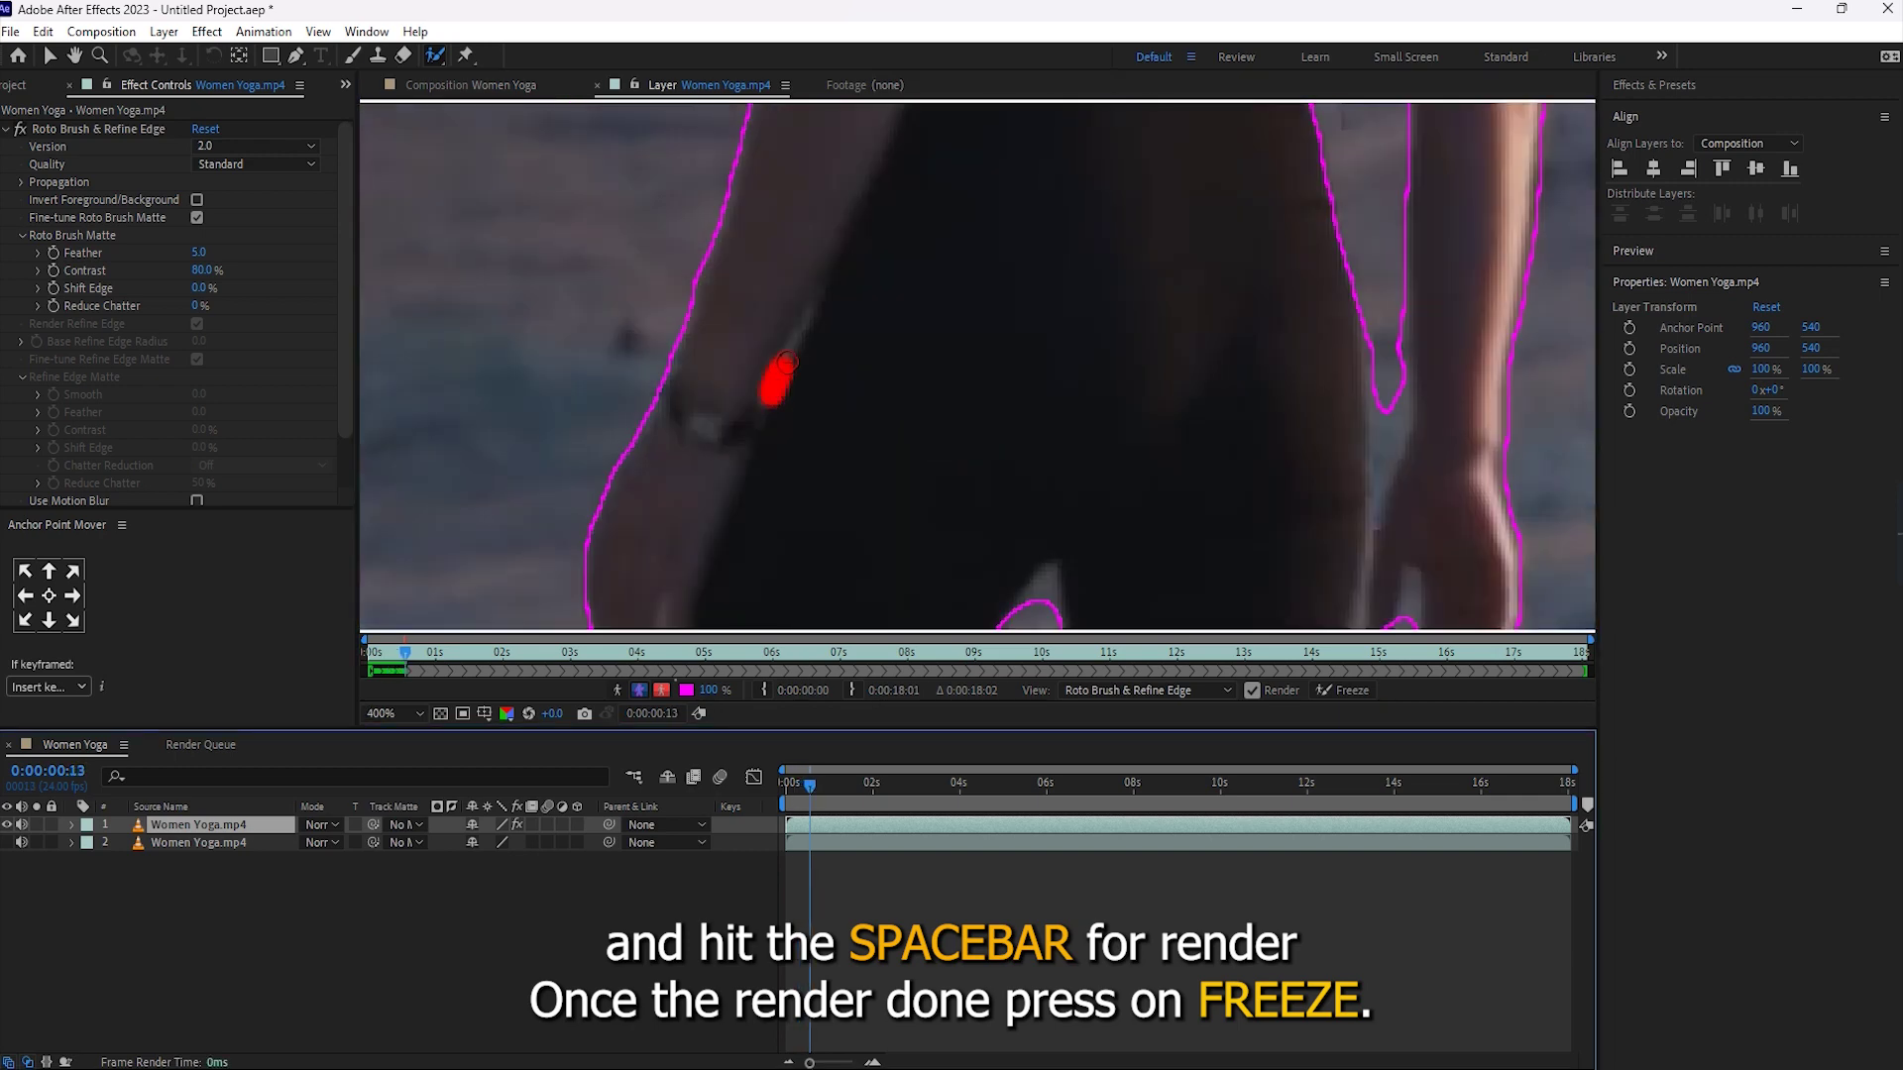
drag(778, 406, 807, 347)
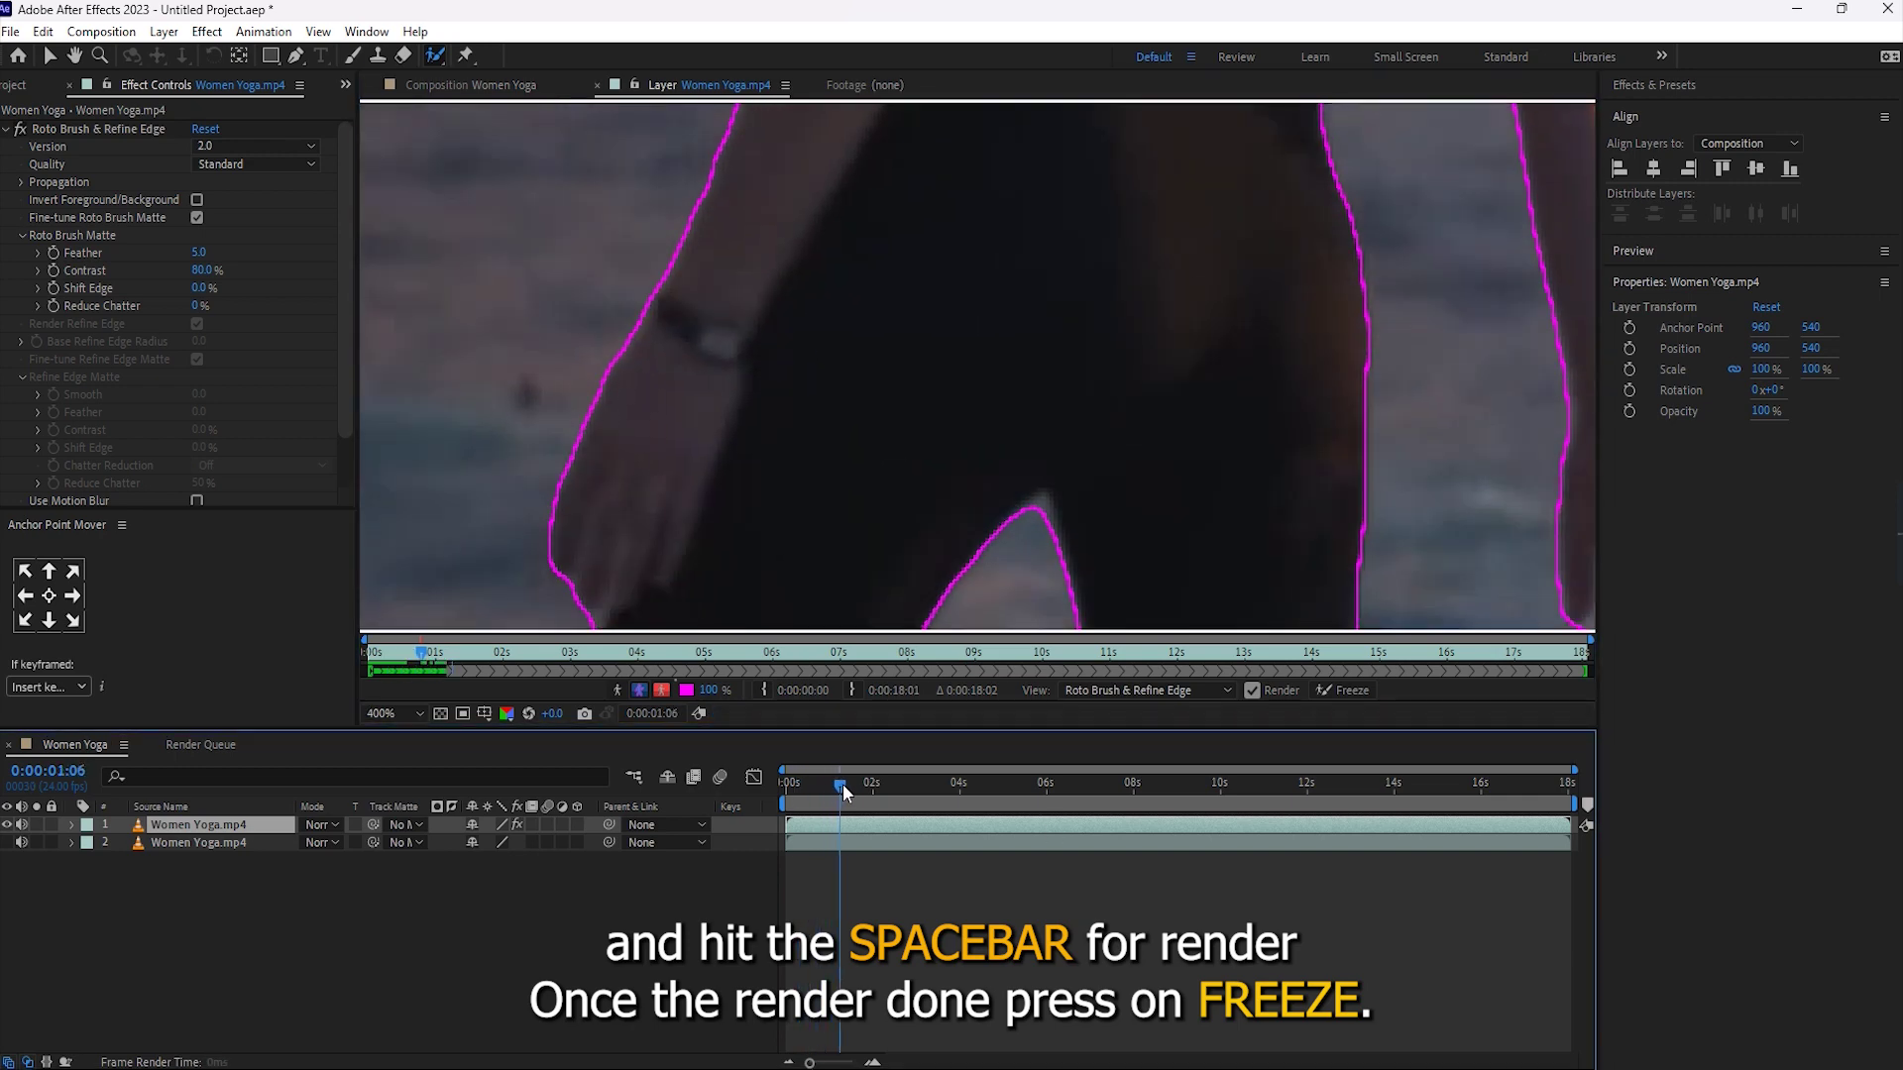
At 0:00:01:19, refine the gap beside the left forearm and the outline between the right hand's fingers.
drag(843, 783, 872, 781)
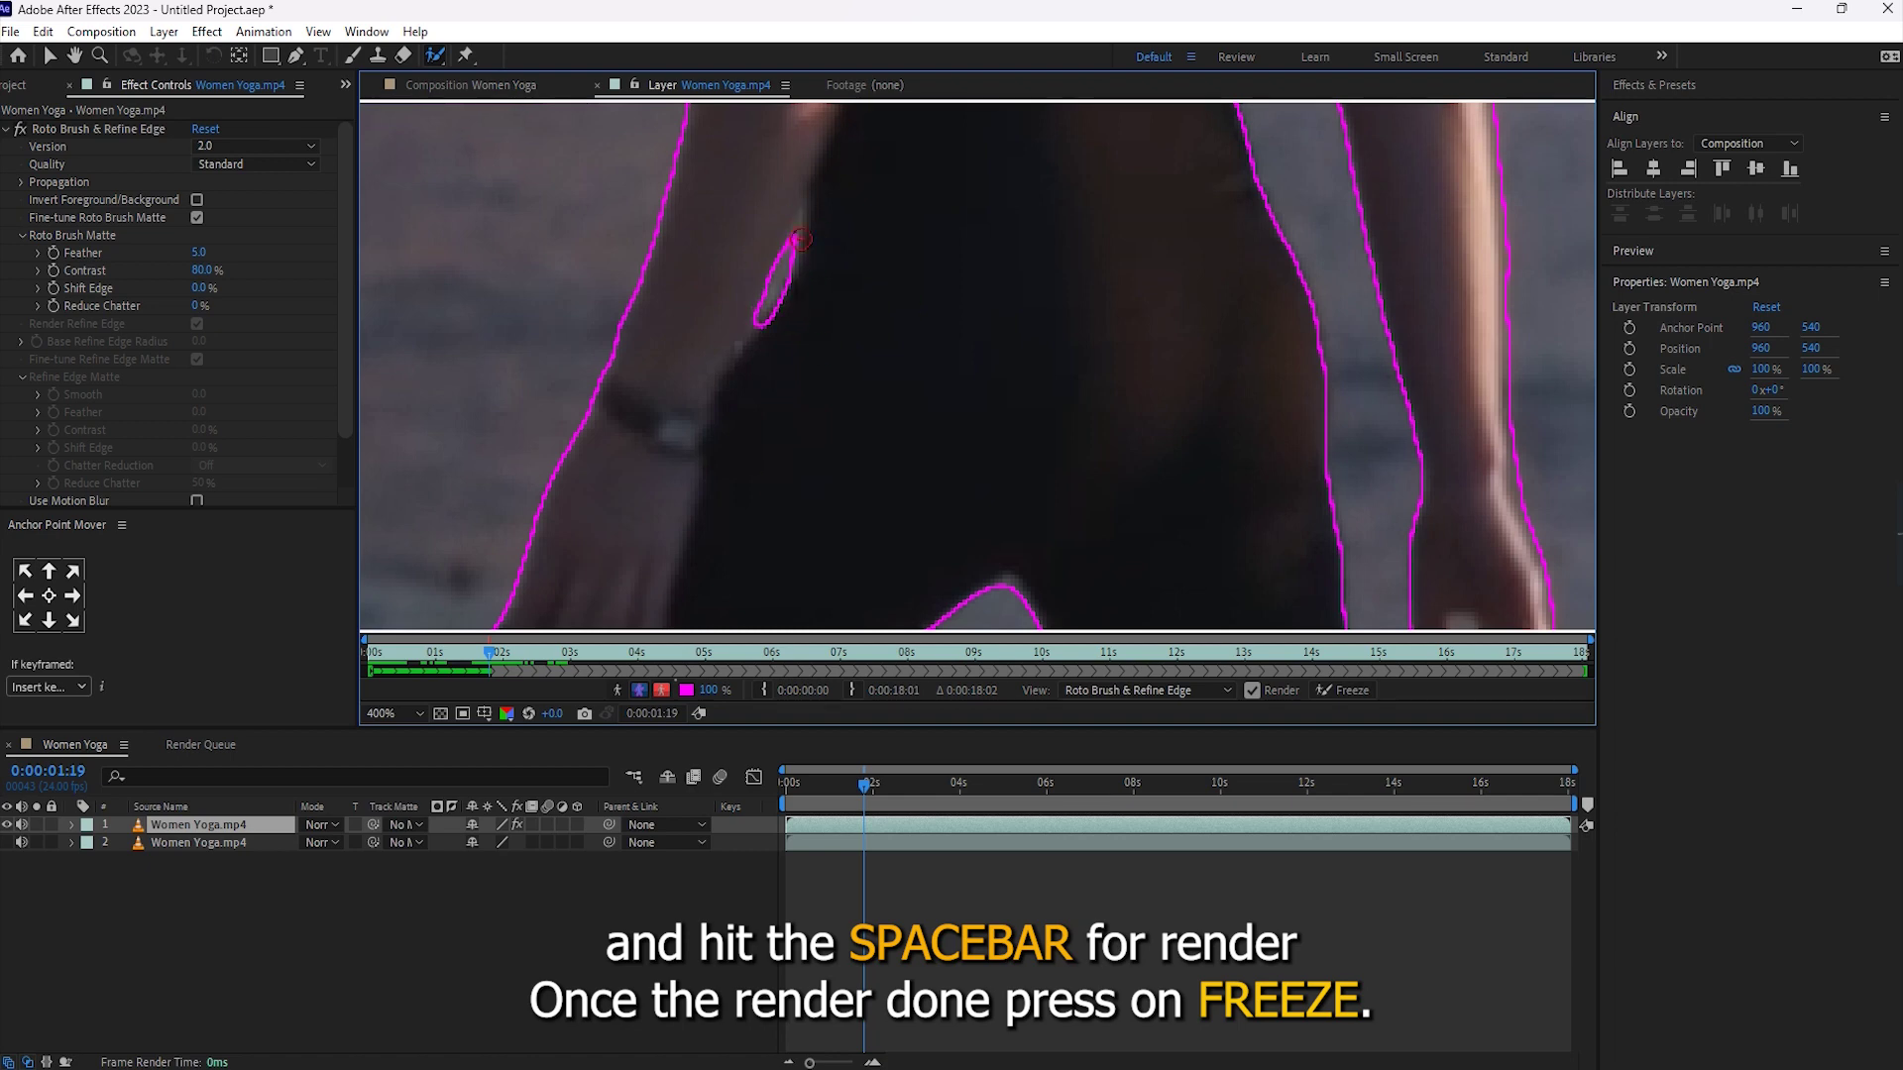
scroll(821, 260, down, 1)
drag(1239, 520, 1253, 557)
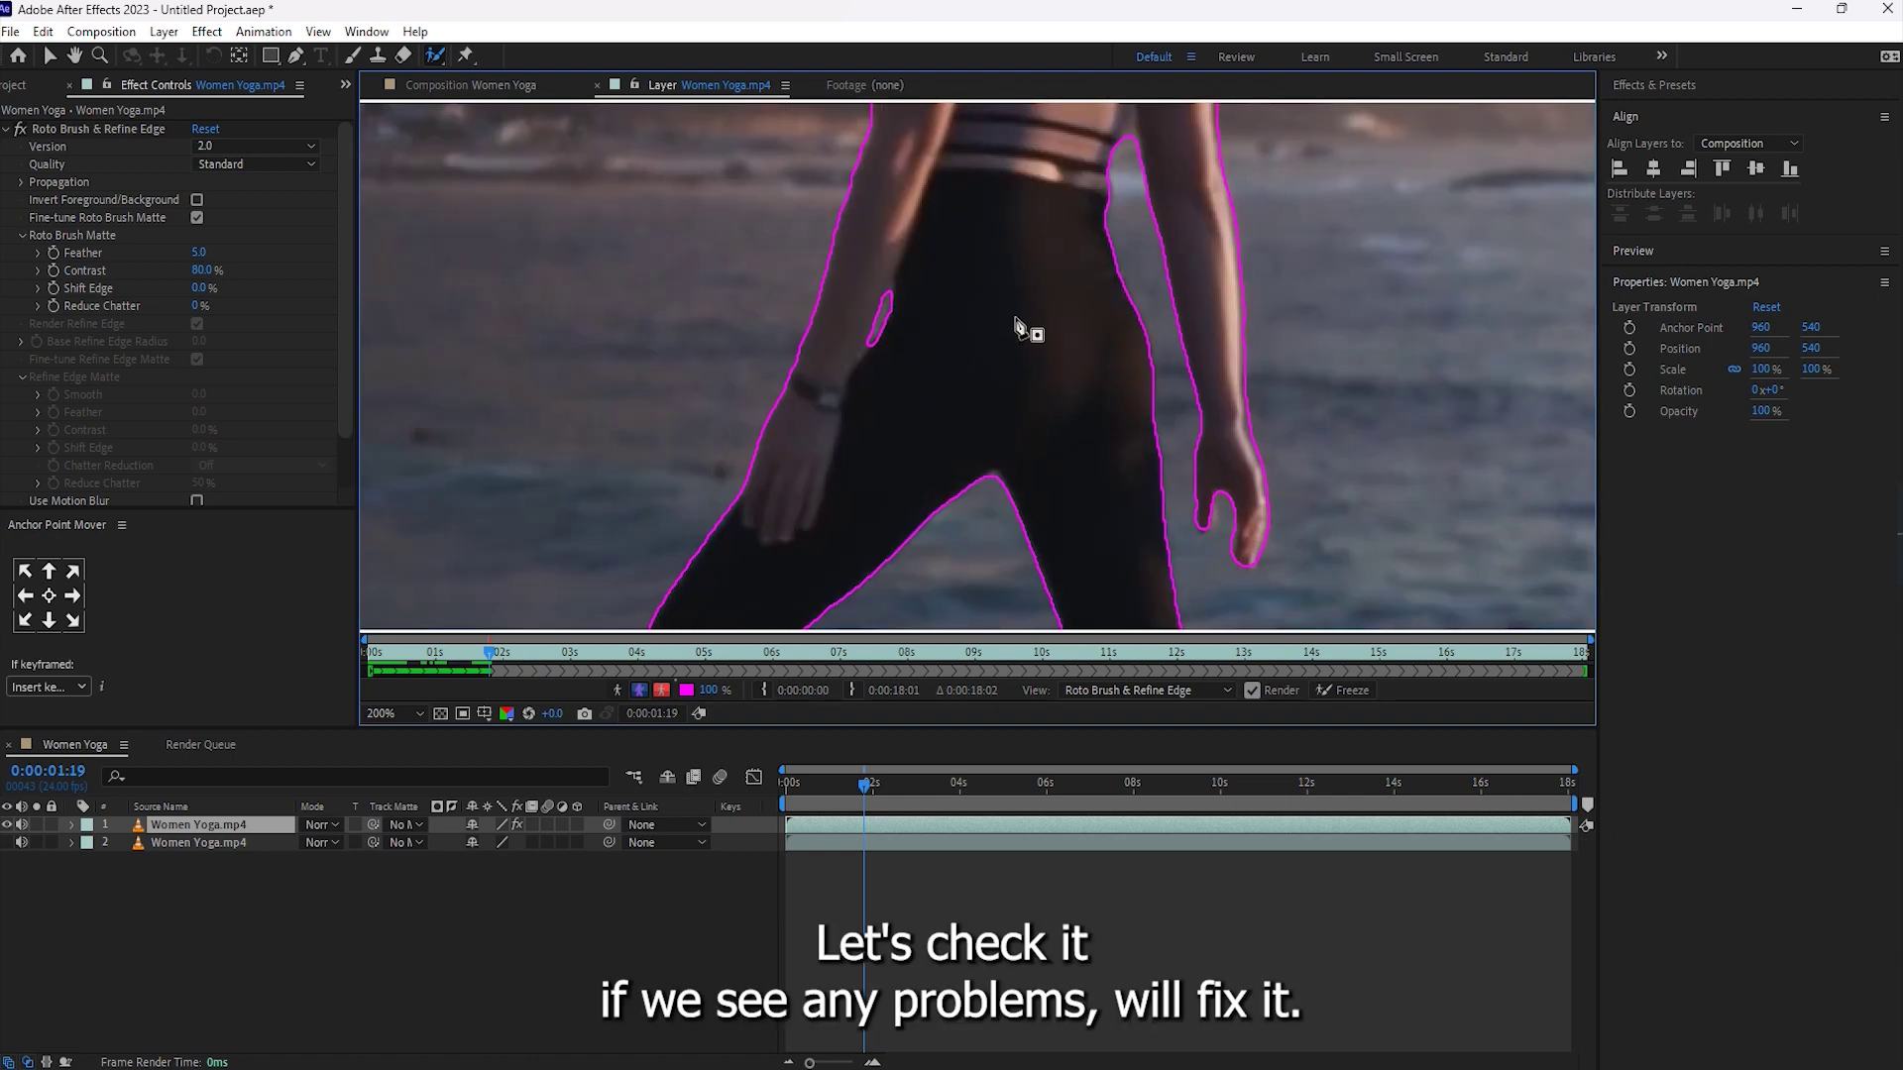
At 0:00:02:07, subtract the background enclosed between the left arm, the waist and the thigh.
key(h)
scroll(844, 400, down, 1)
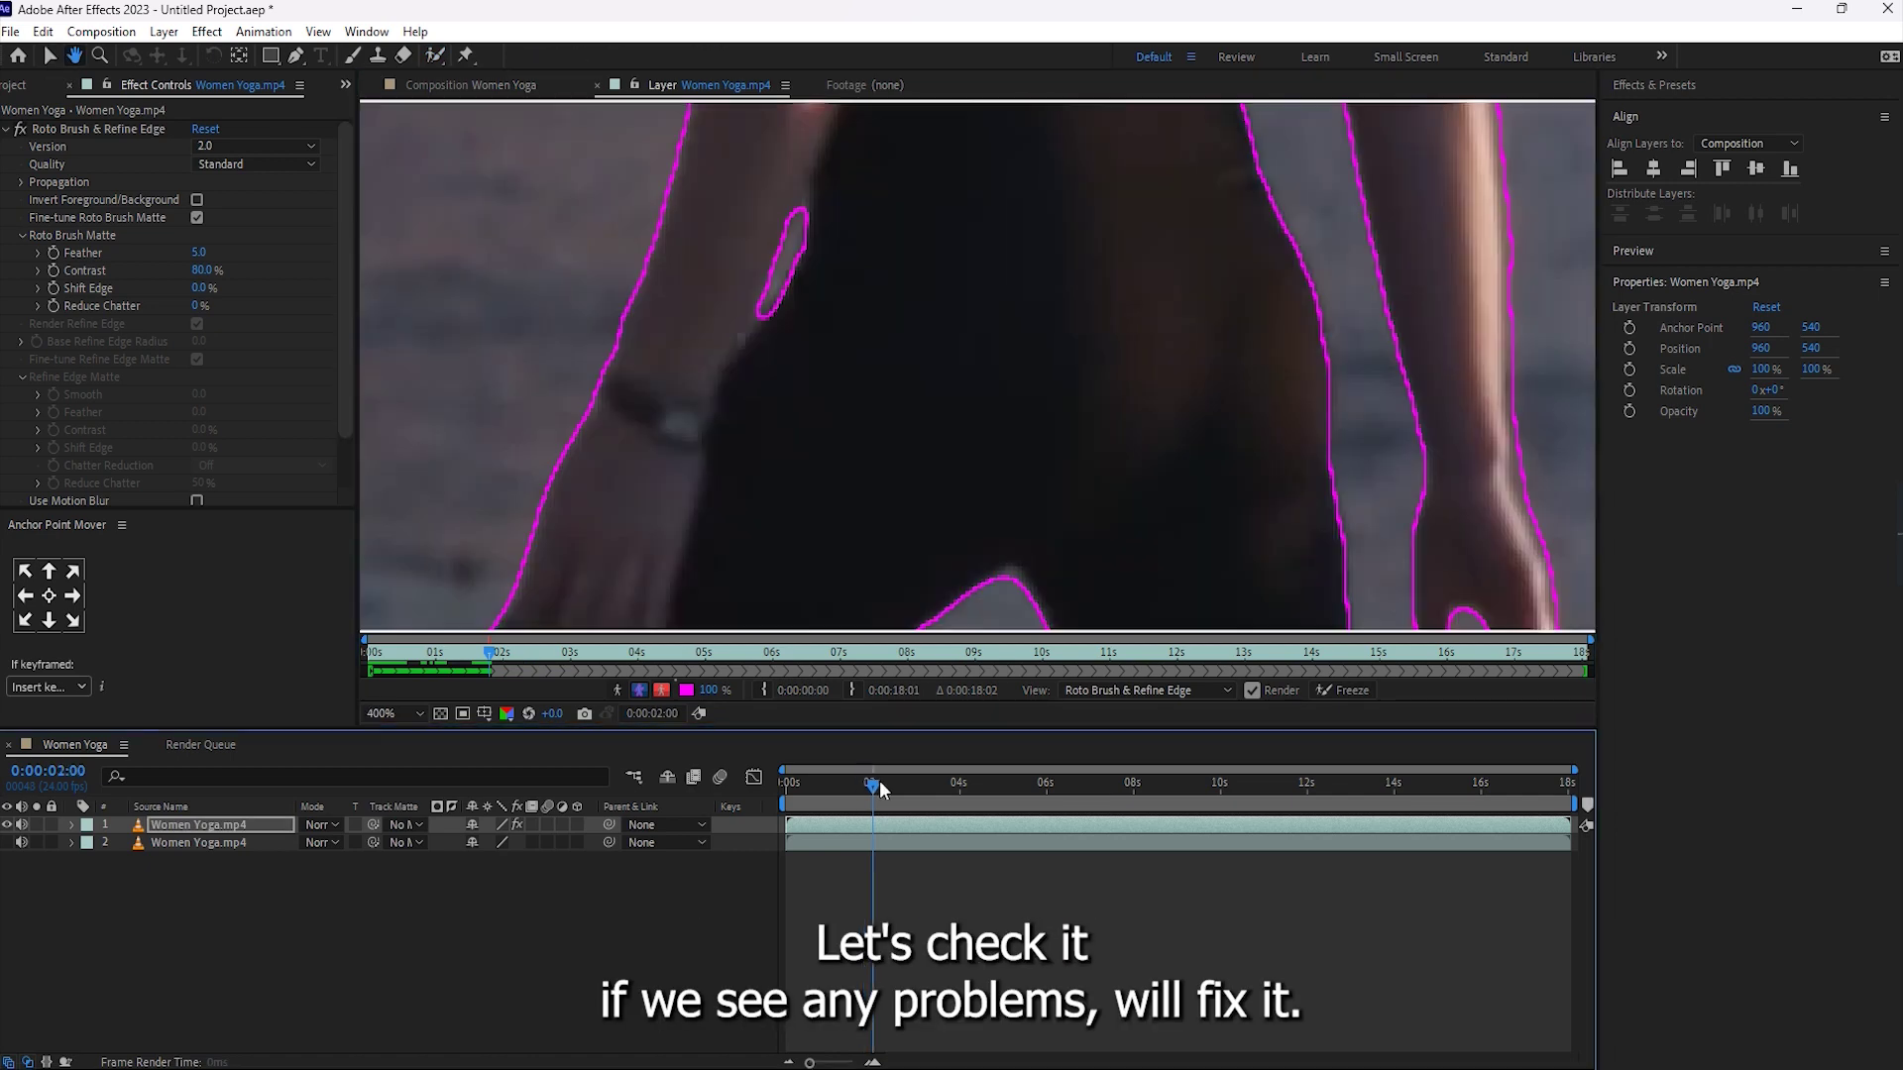
drag(865, 783, 901, 781)
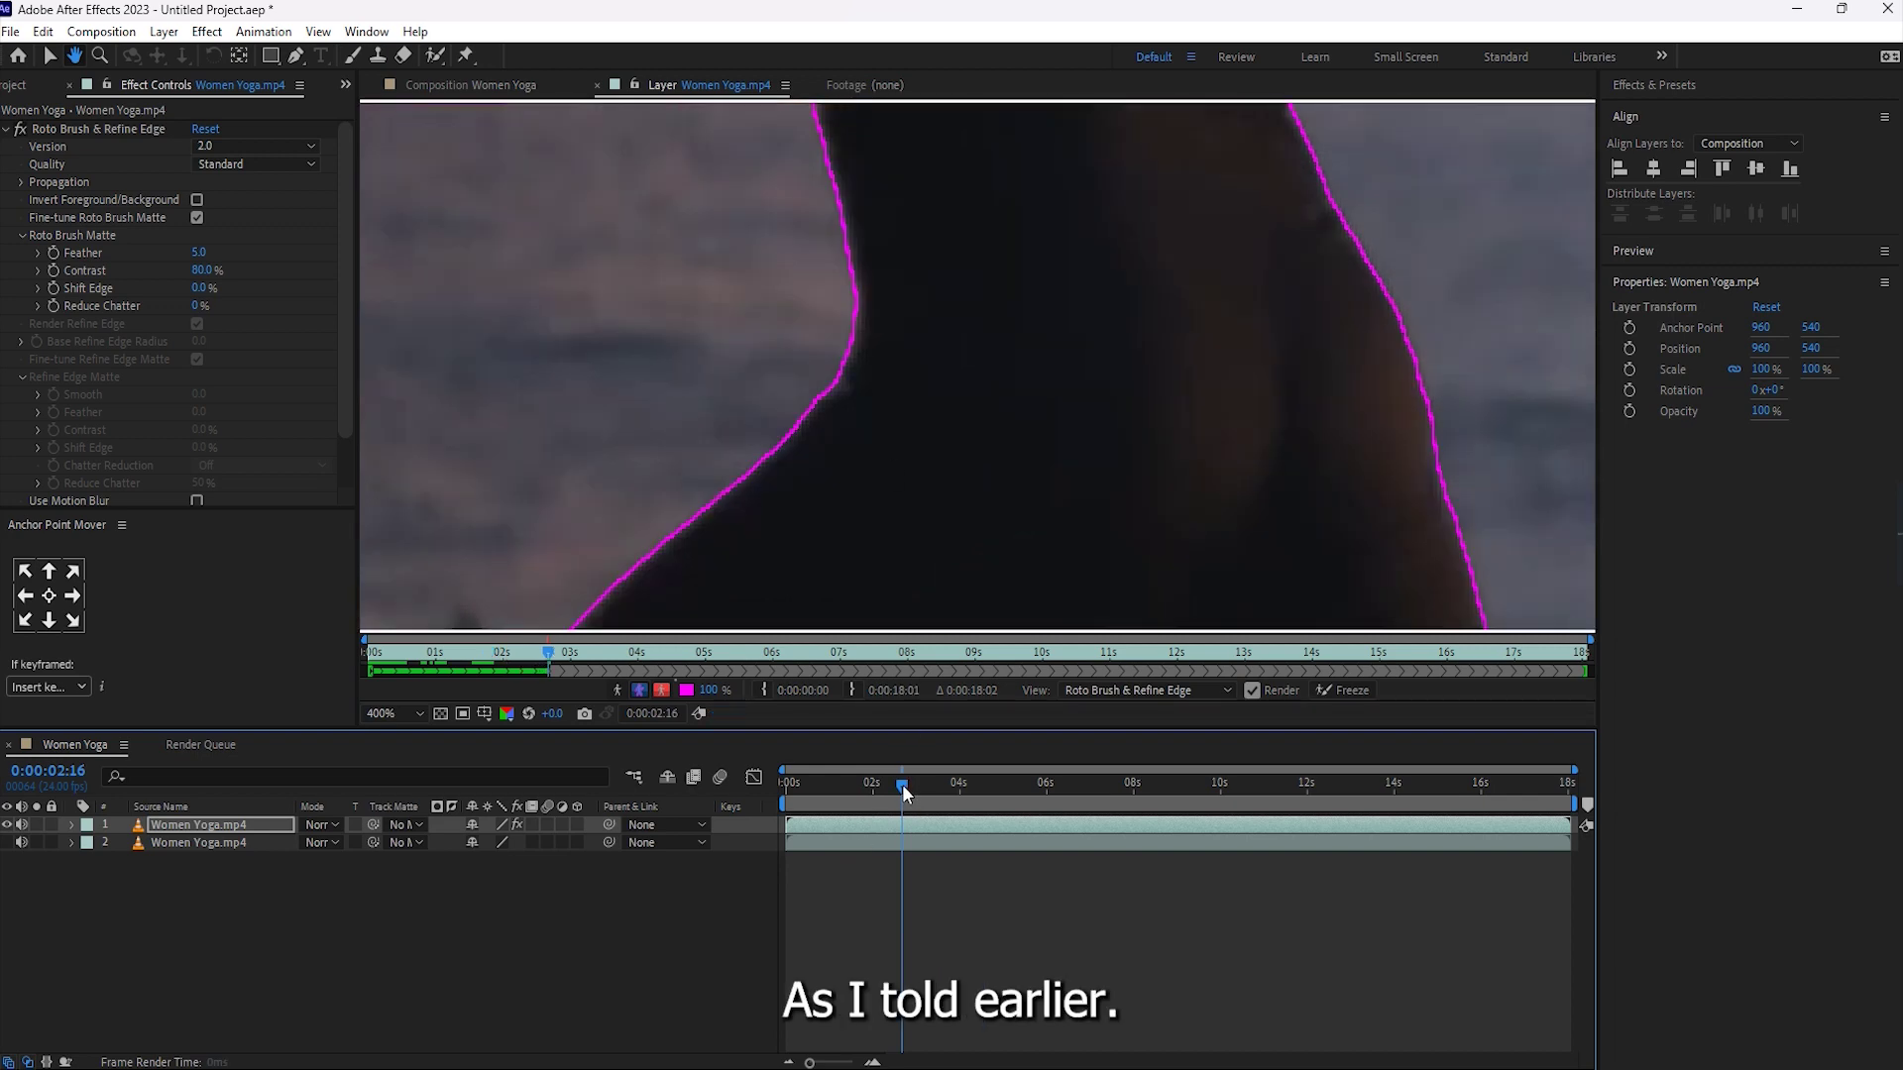
drag(902, 783, 886, 783)
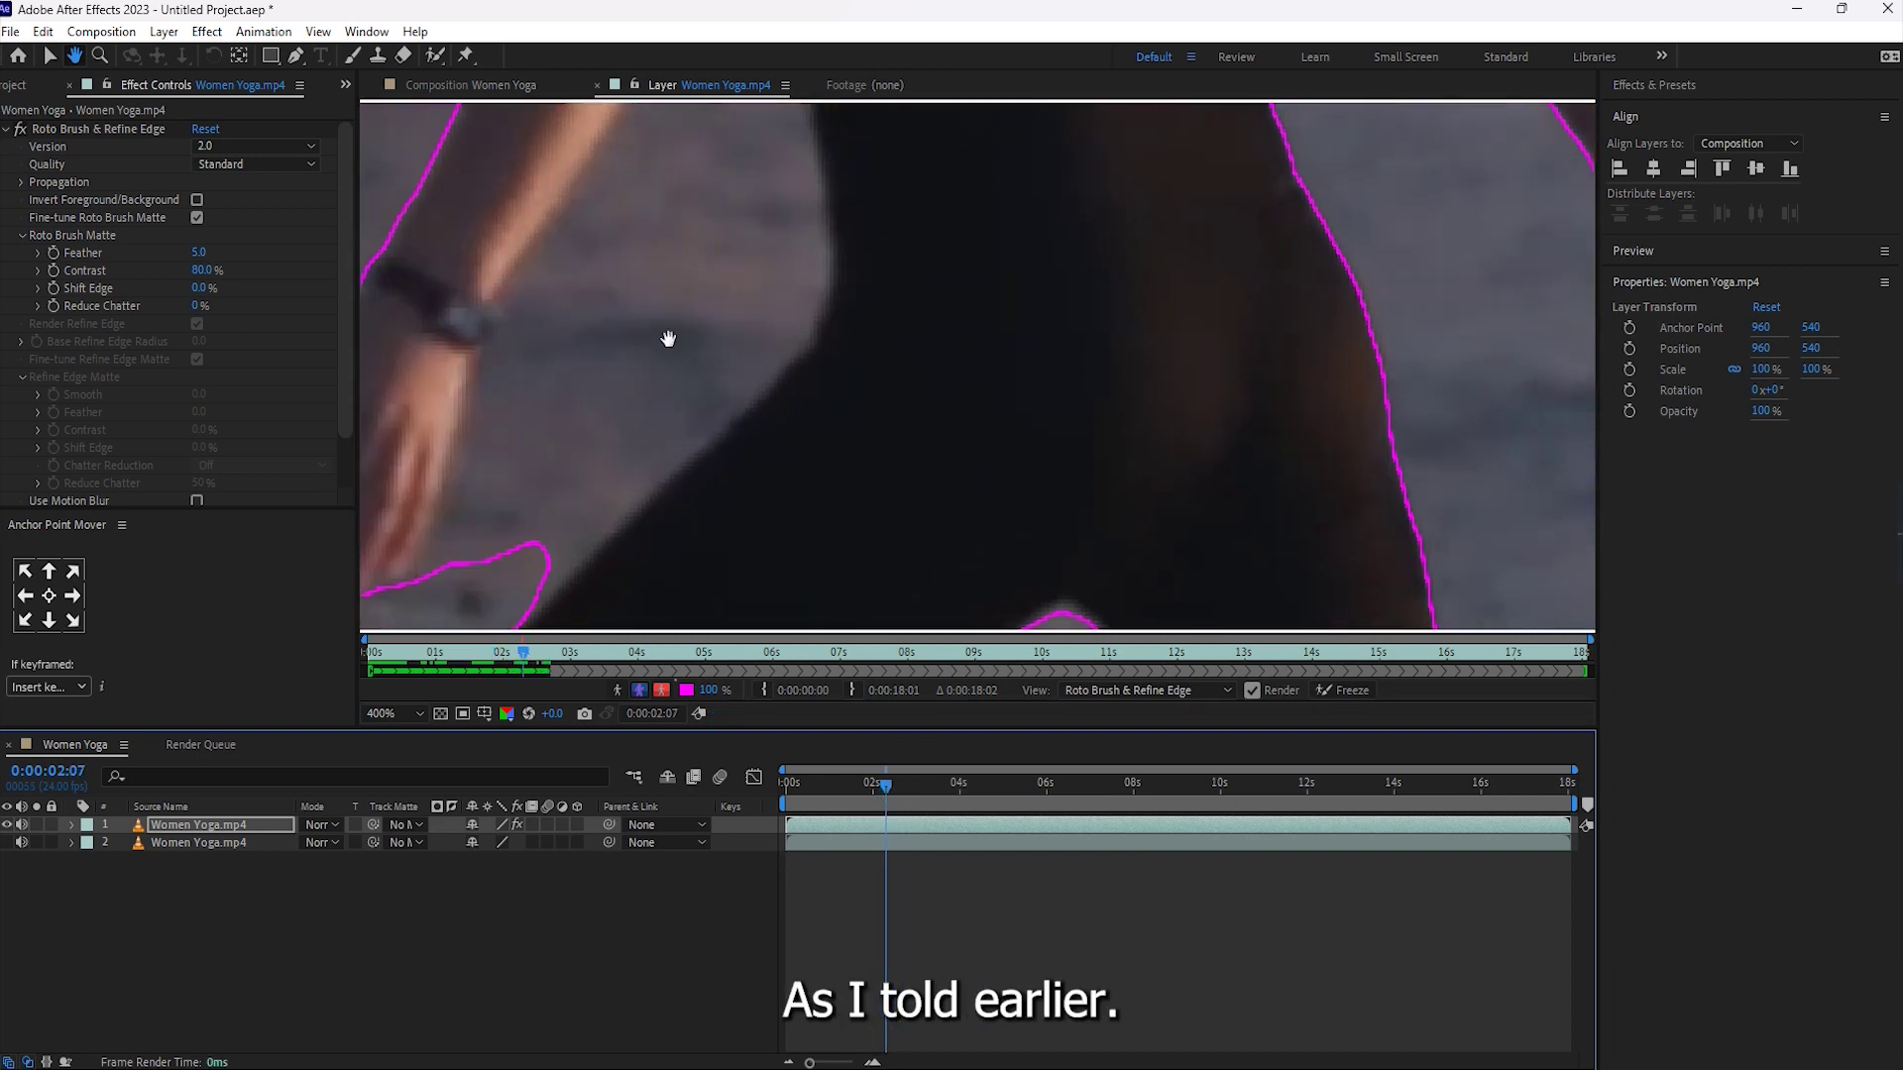
scroll(708, 353, down, 2)
scroll(709, 354, down, 1)
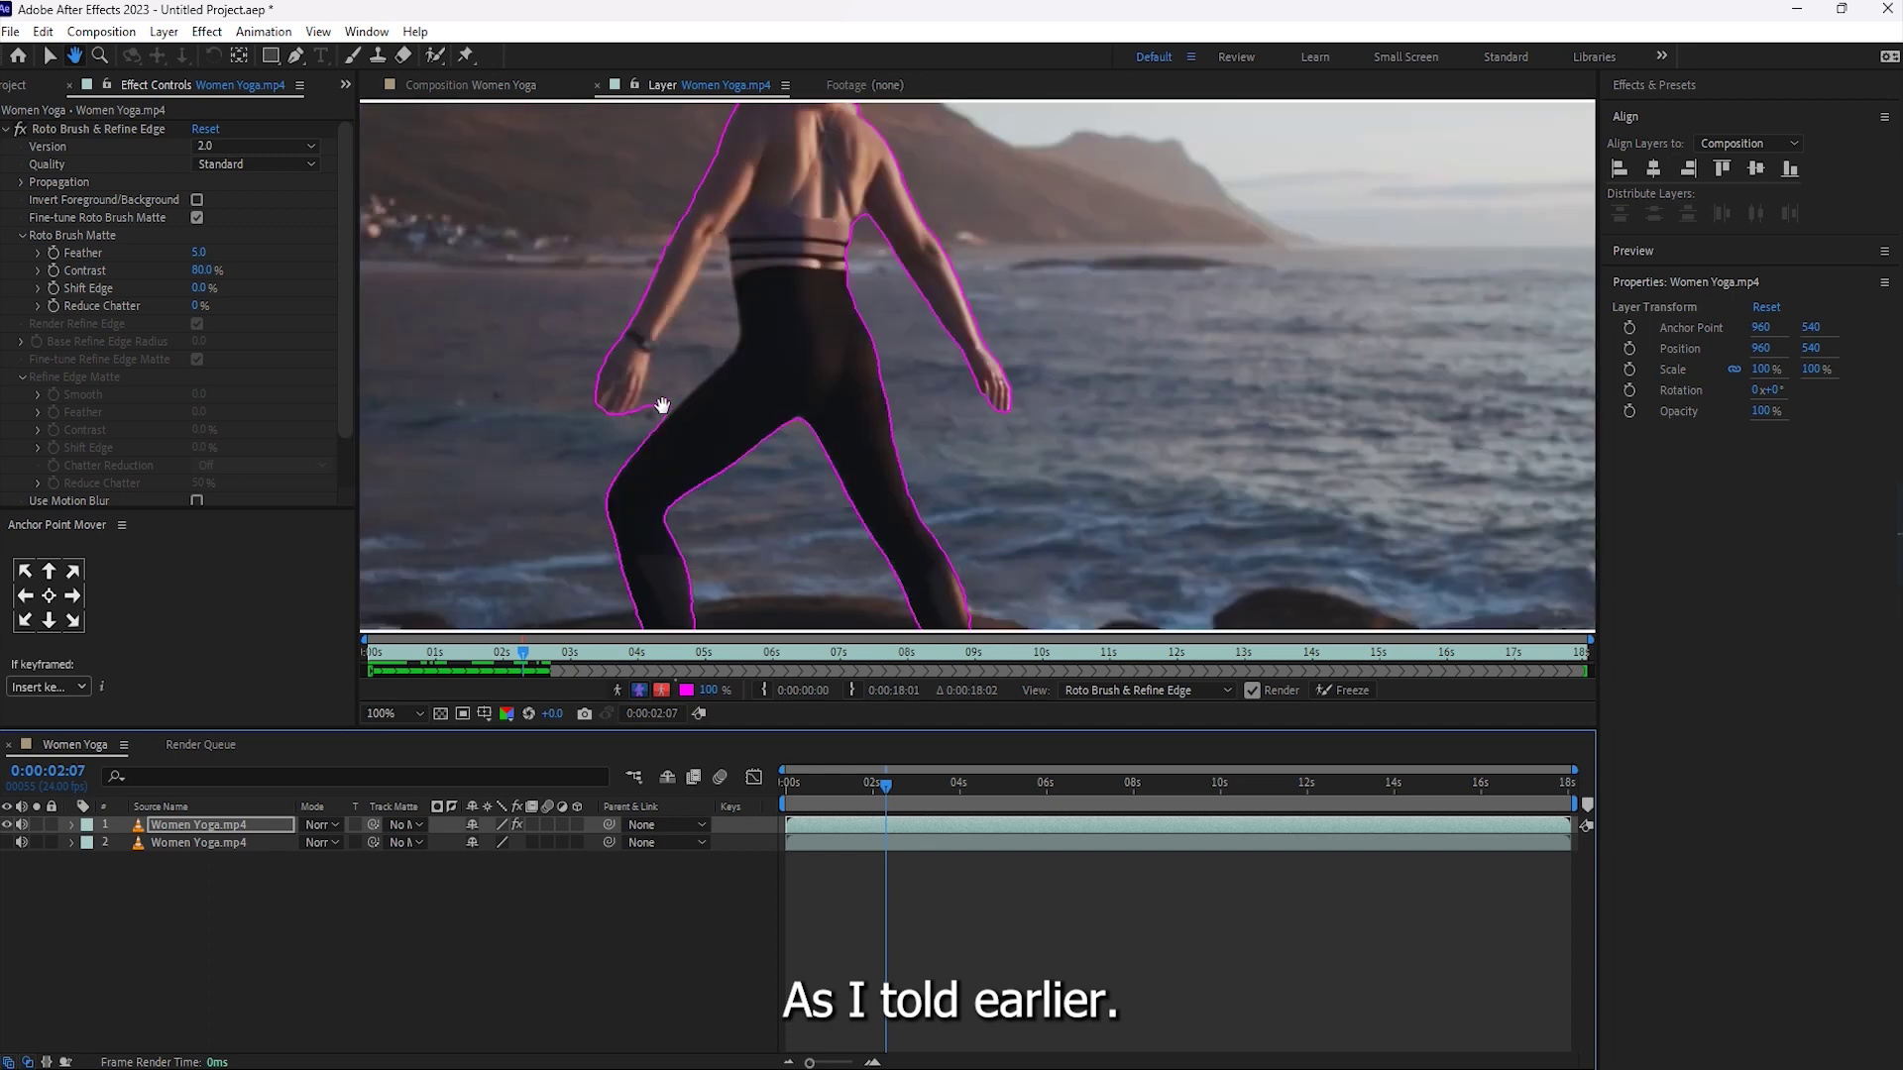
key(alt+w)
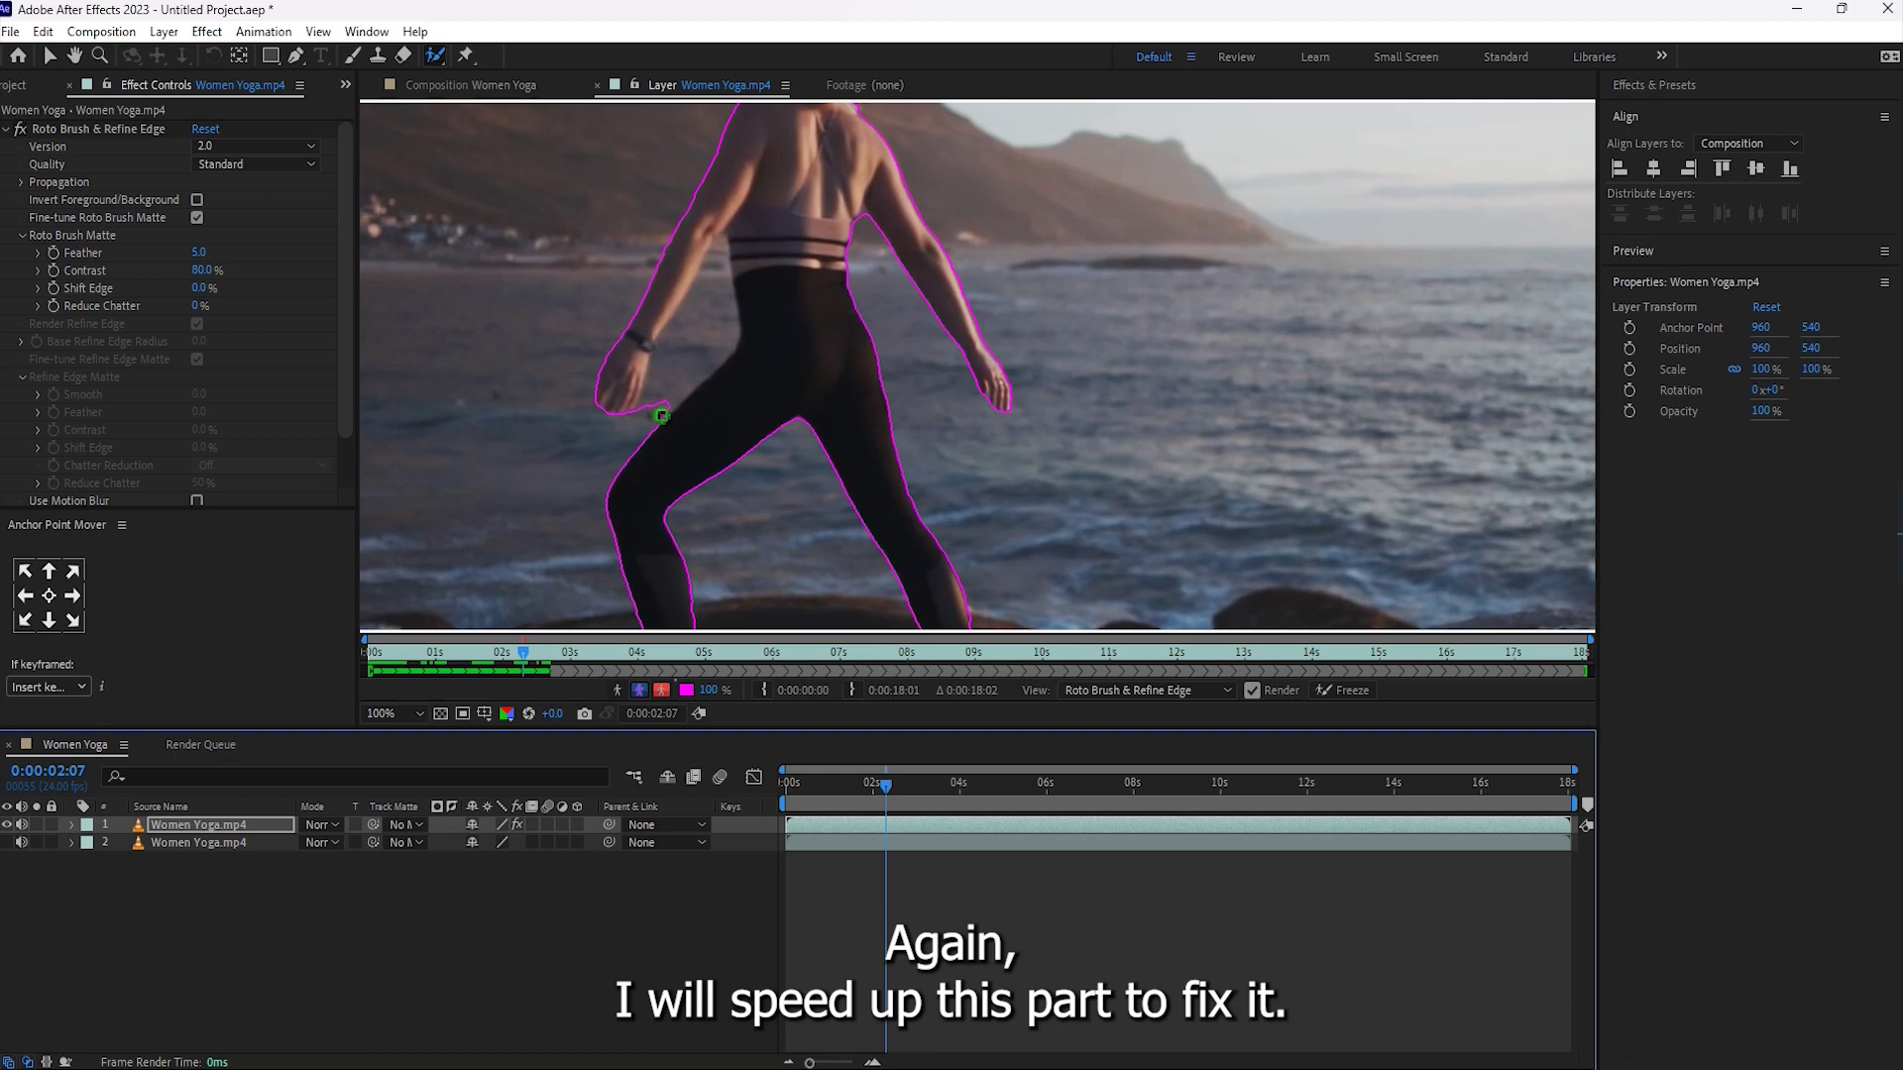
drag(692, 389, 701, 377)
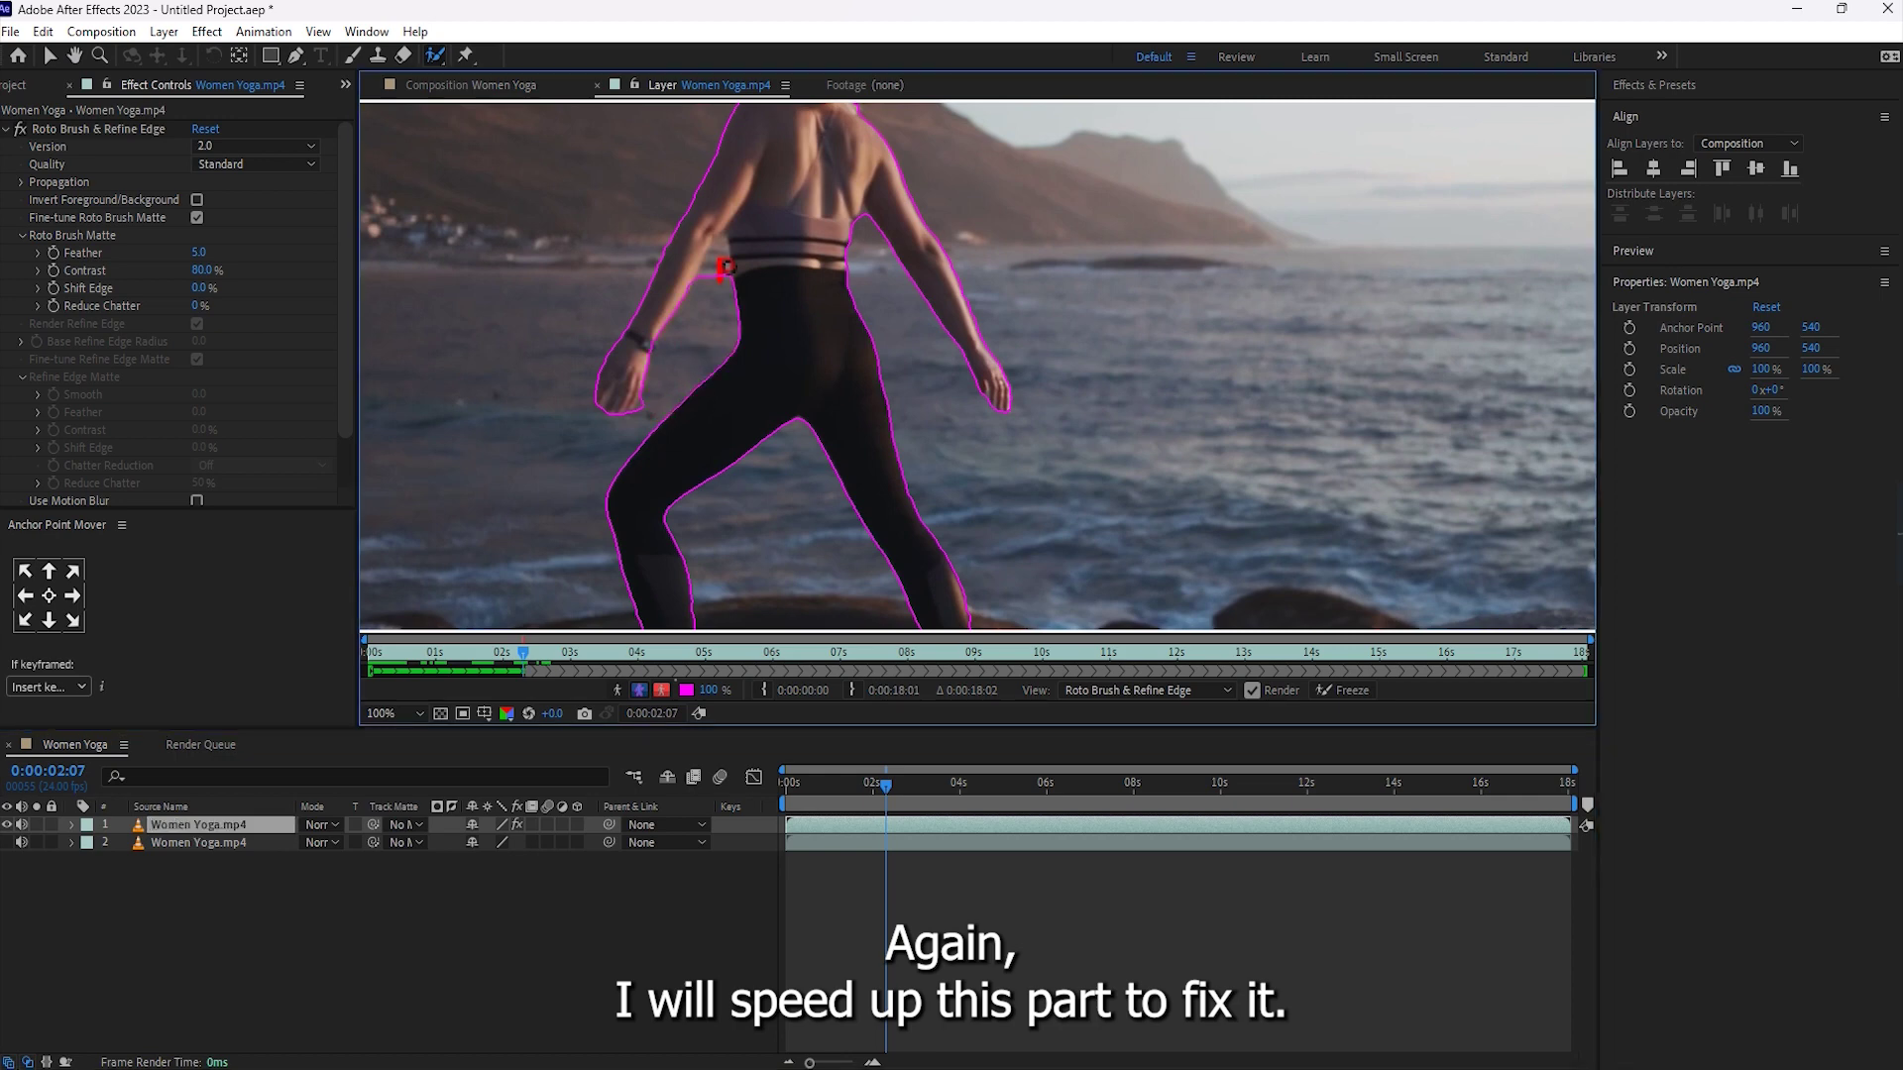
Clean up the Roto Brush outline around the left foot at 0:00:01:04, trimming the background above the toes.
scroll(619, 337, down, 1)
scroll(609, 565, up, 2)
key(space)
click(838, 784)
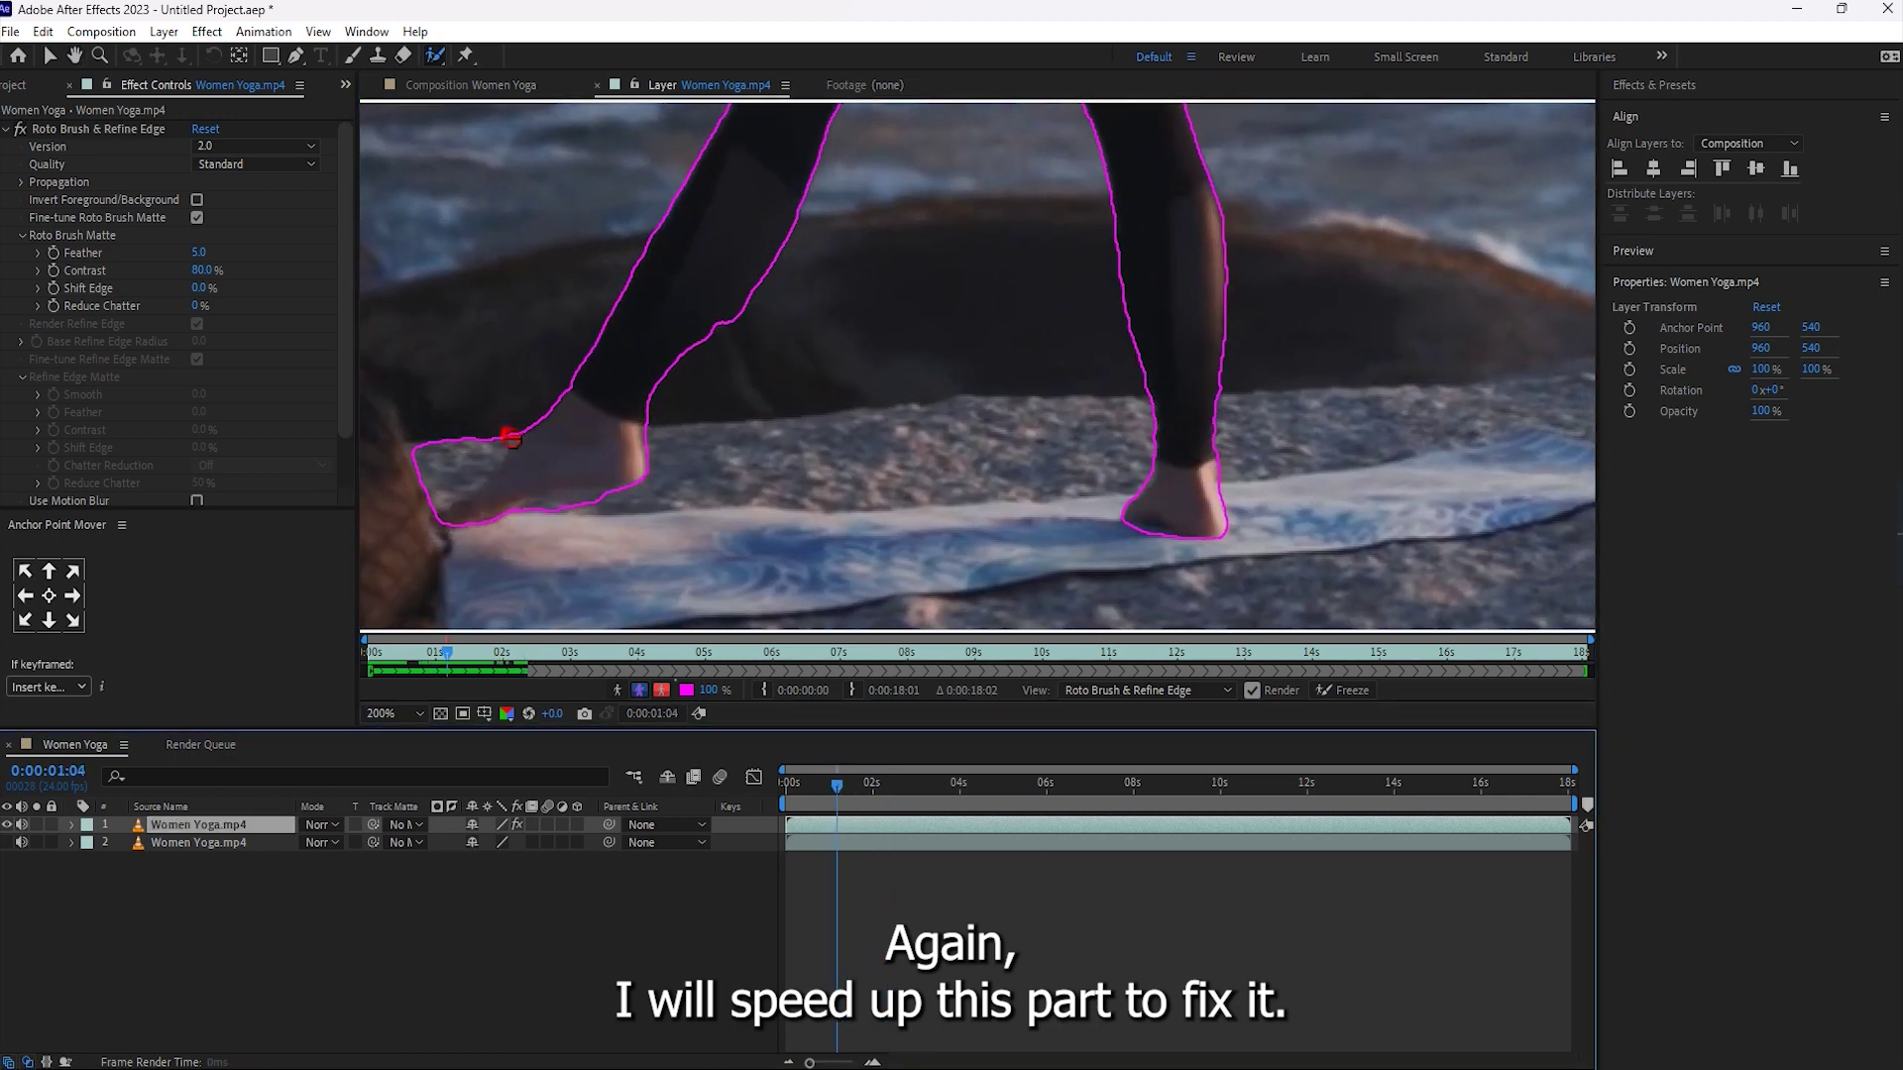
drag(442, 512, 612, 395)
drag(539, 484, 593, 482)
At 0:00:02:04, refine the gap between the left forearm and torso and the outline of the right hand's fingers.
click(906, 785)
click(866, 785)
scroll(1002, 311, down, 2)
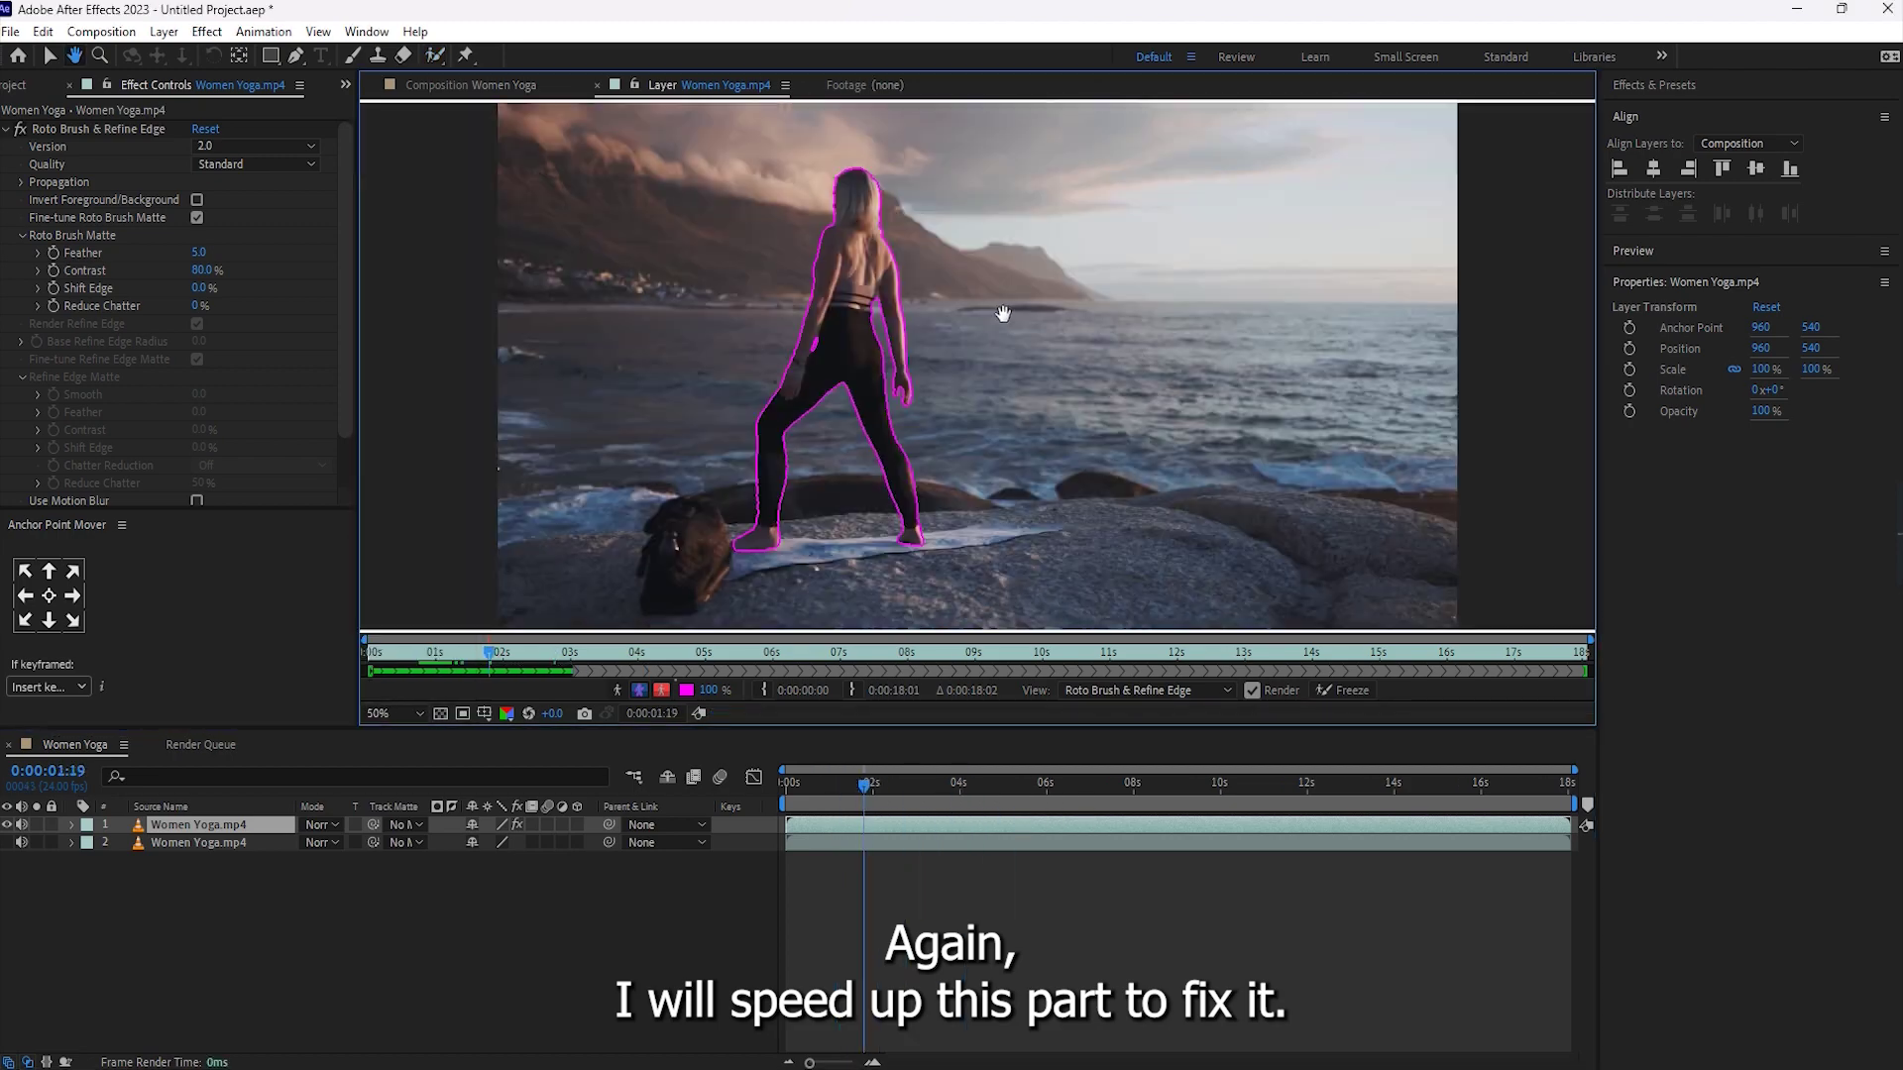
click(879, 785)
scroll(819, 340, up, 2)
drag(779, 333, 699, 446)
drag(1264, 521, 1263, 559)
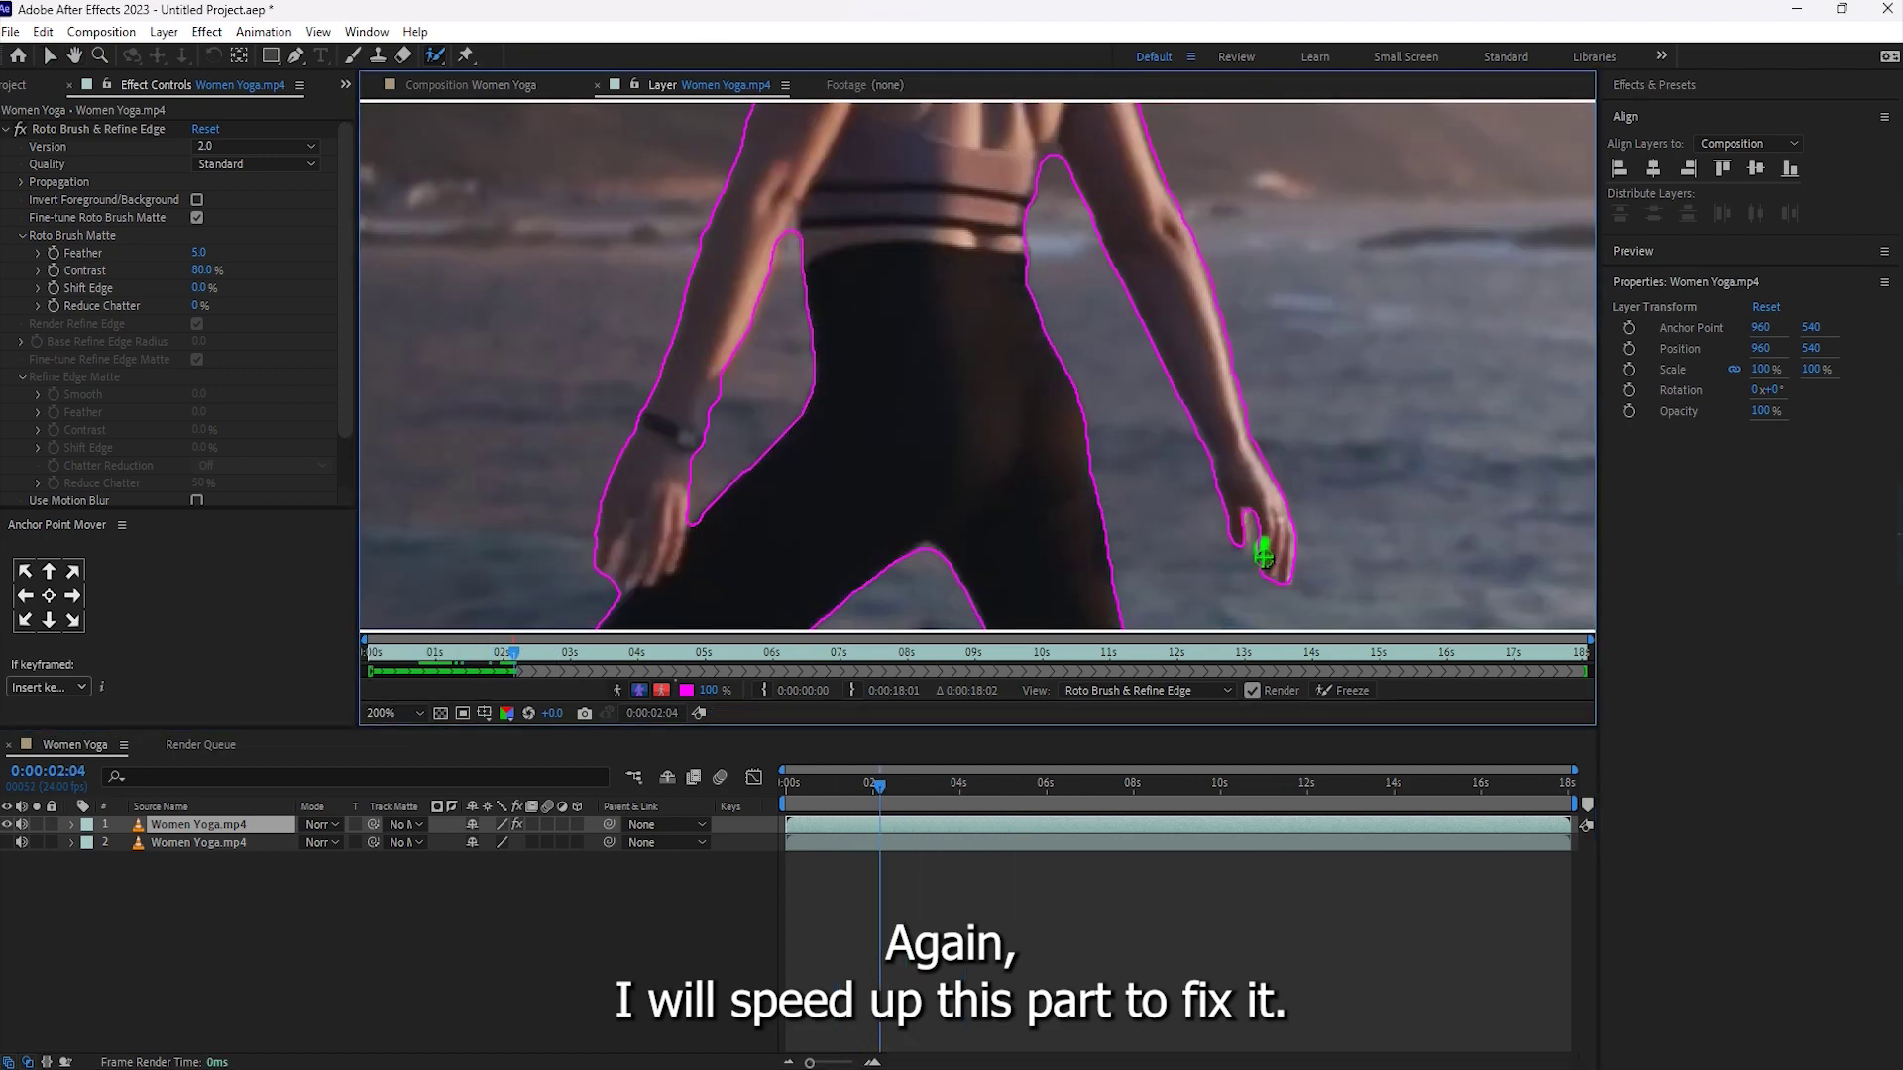
Refine the gap beside the left forearm just before the two-second mark, adding the forearm's inner edge back at 0:00:01:23.
drag(879, 785, 867, 788)
drag(713, 450, 749, 362)
drag(865, 790, 872, 791)
drag(764, 370, 786, 317)
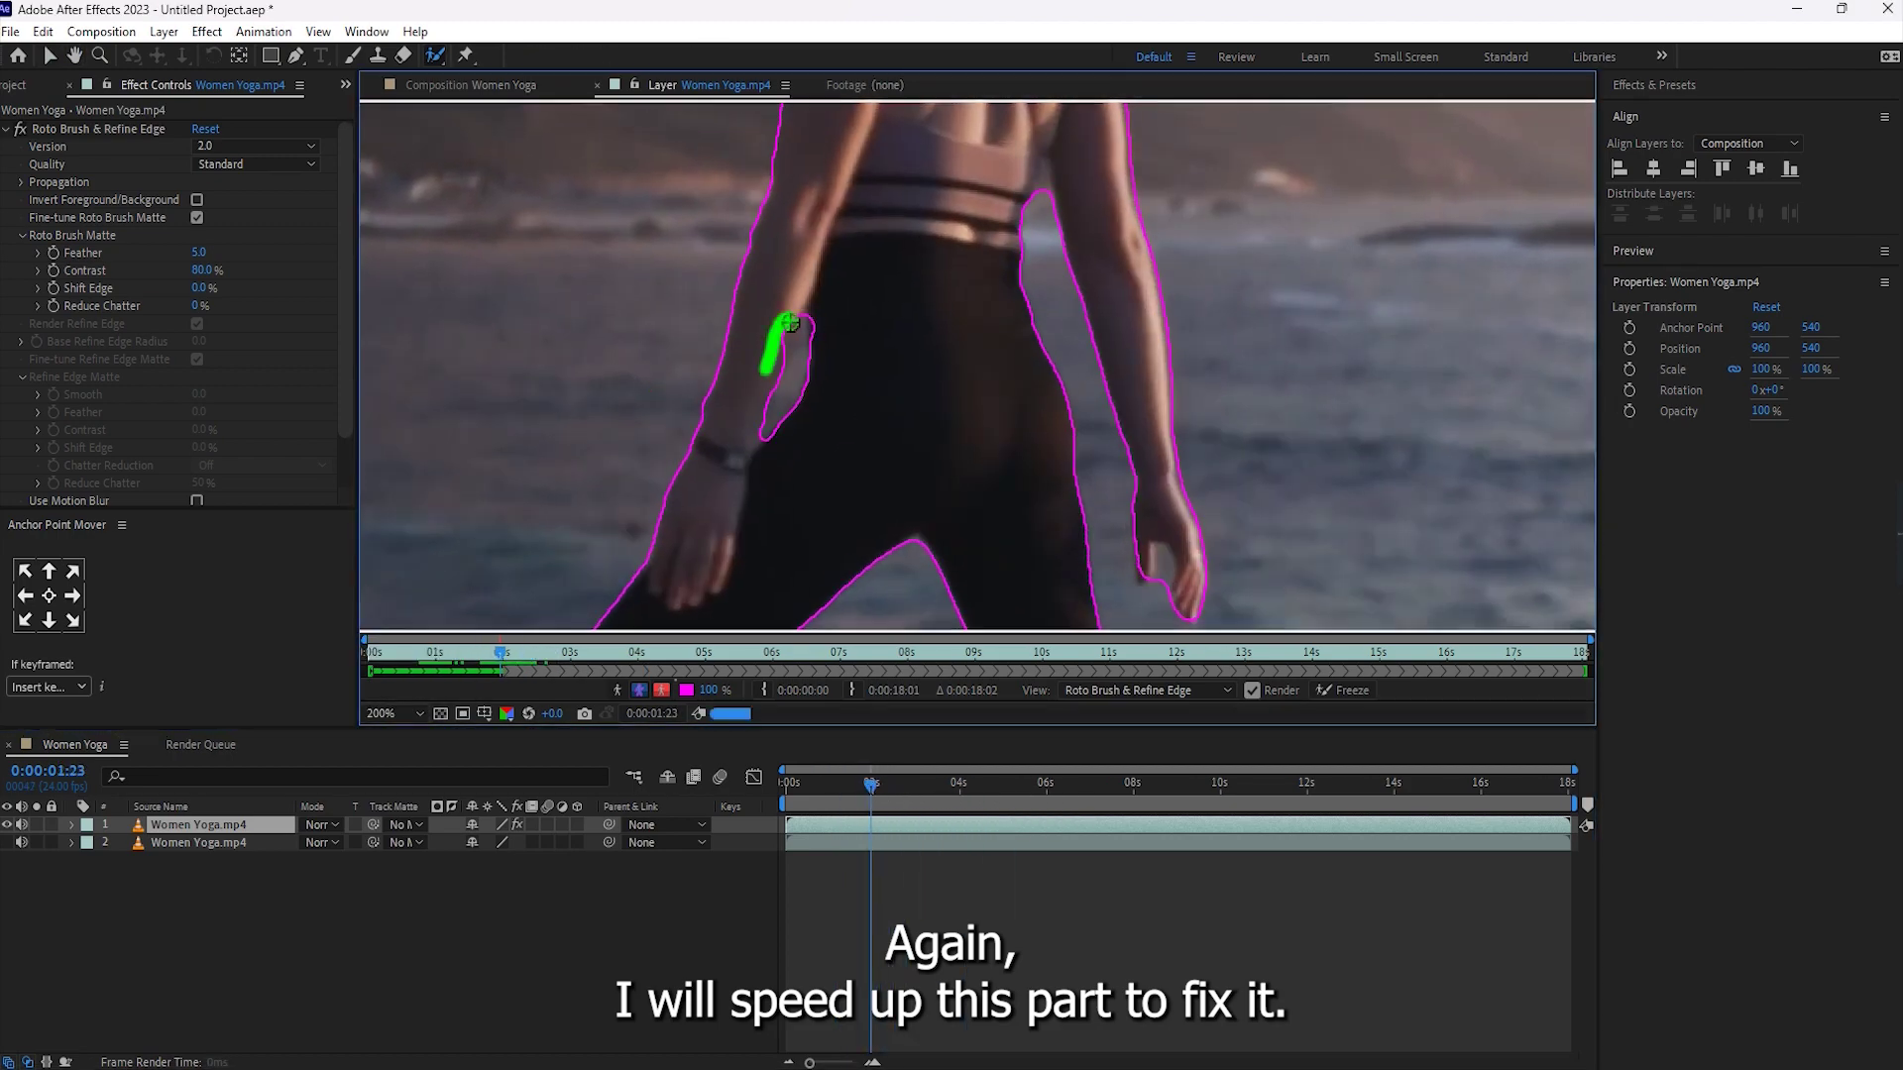
At 0:00:02:02, refine the left forearm's inner edge and subtract the background between the right hand's fingers.
drag(871, 788, 877, 788)
drag(796, 324, 800, 298)
drag(1208, 540, 1208, 580)
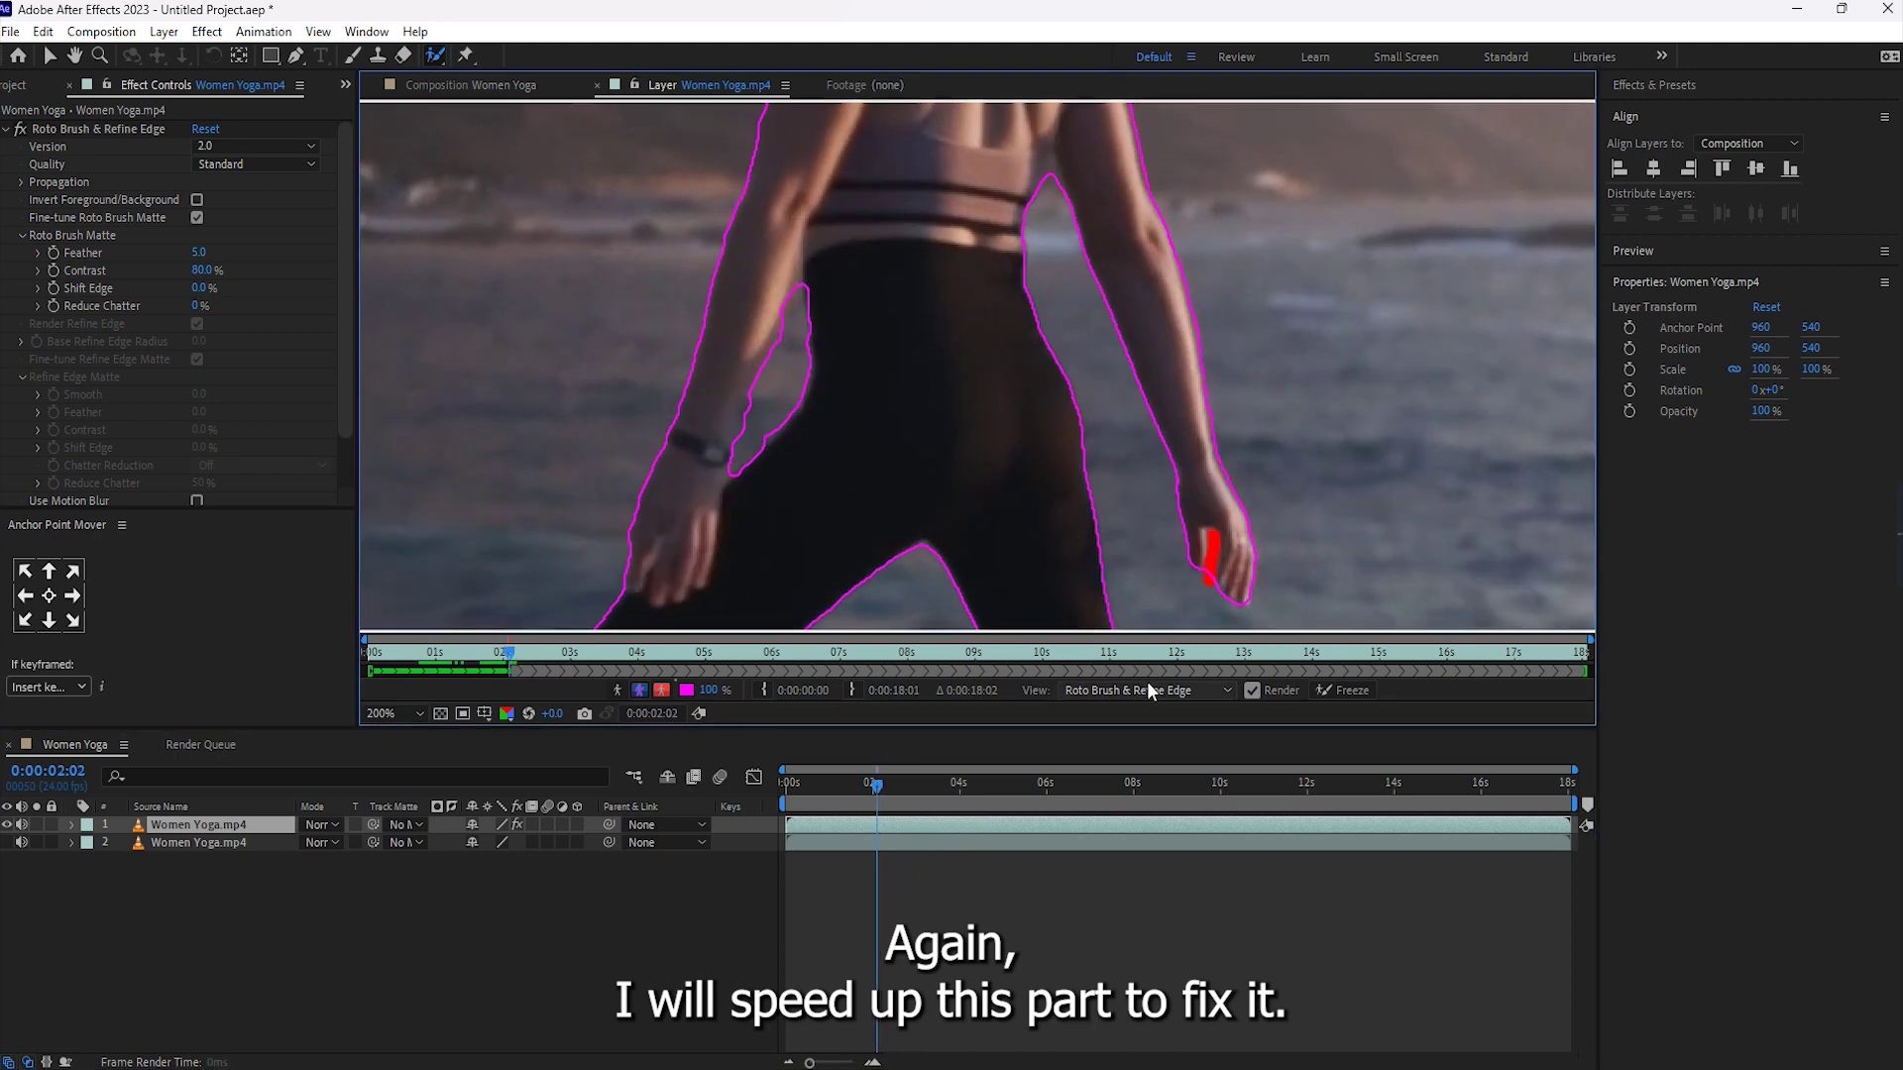
At 0:00:02:01, clear the background between the left forearm and hip and clean up the forearm's inner edge.
drag(876, 785, 869, 788)
drag(756, 436, 766, 406)
mouse_move(871, 789)
mouse_down()
mouse_move(817, 783)
mouse_move(874, 788)
mouse_up()
click(773, 394)
drag(749, 442, 791, 391)
drag(805, 306, 798, 362)
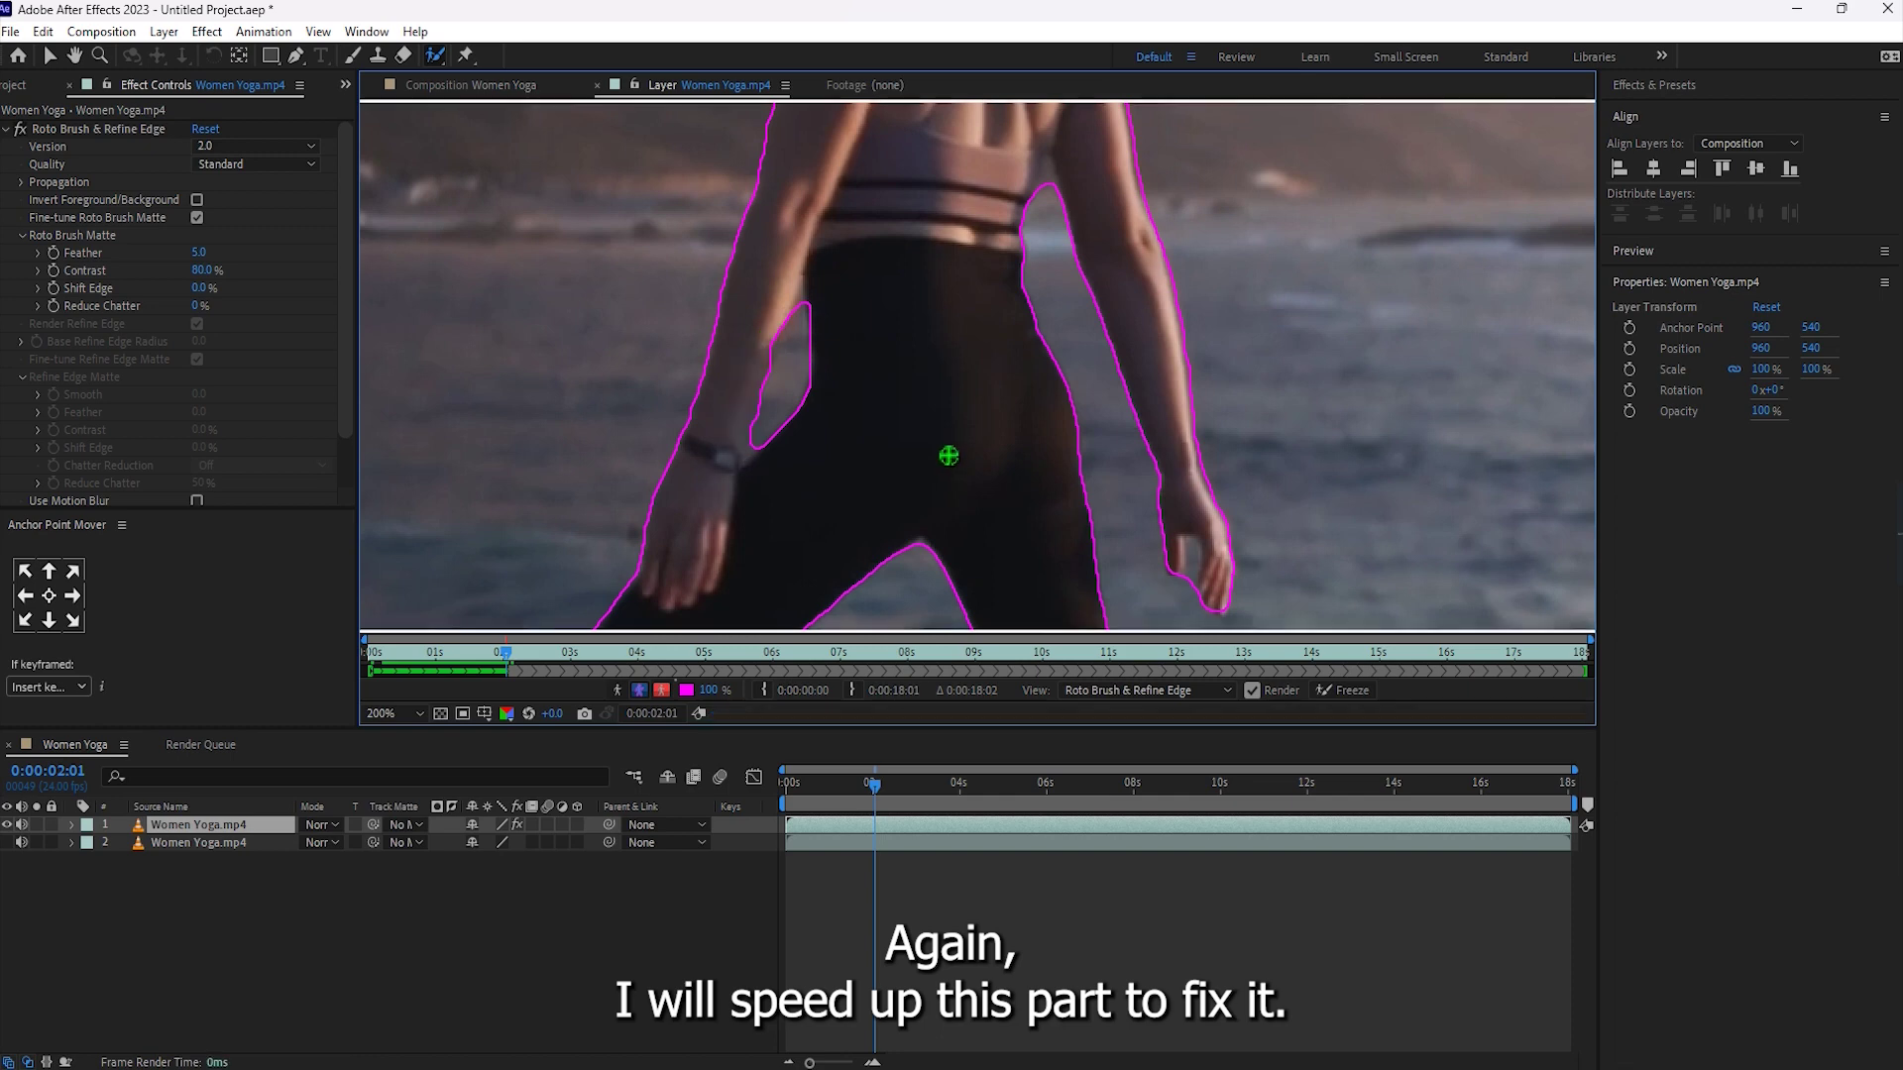
drag(763, 442, 750, 451)
drag(776, 355, 778, 333)
Check the outline up to 0:00:02:23, fit the whole frame in the view and freeze the Roto Brush propagation.
key(Page_Down)
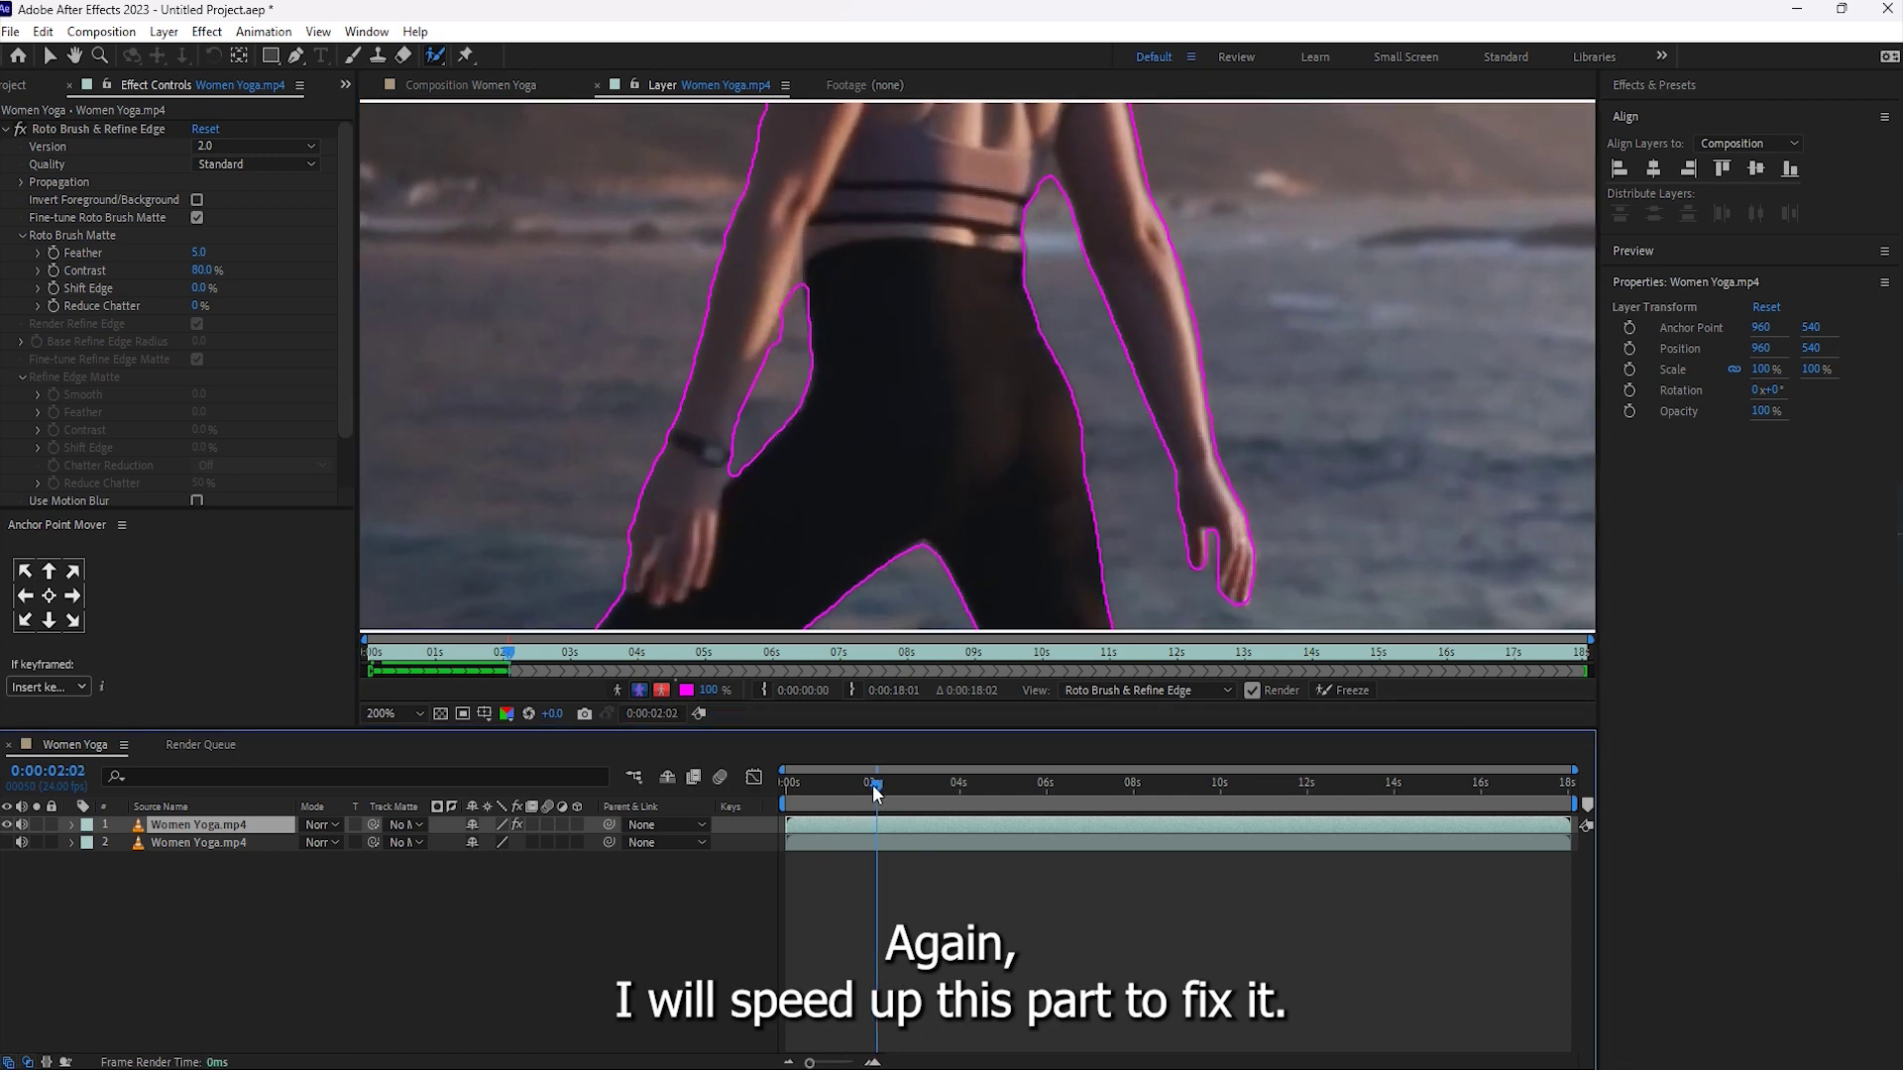
drag(876, 790, 913, 790)
click(395, 714)
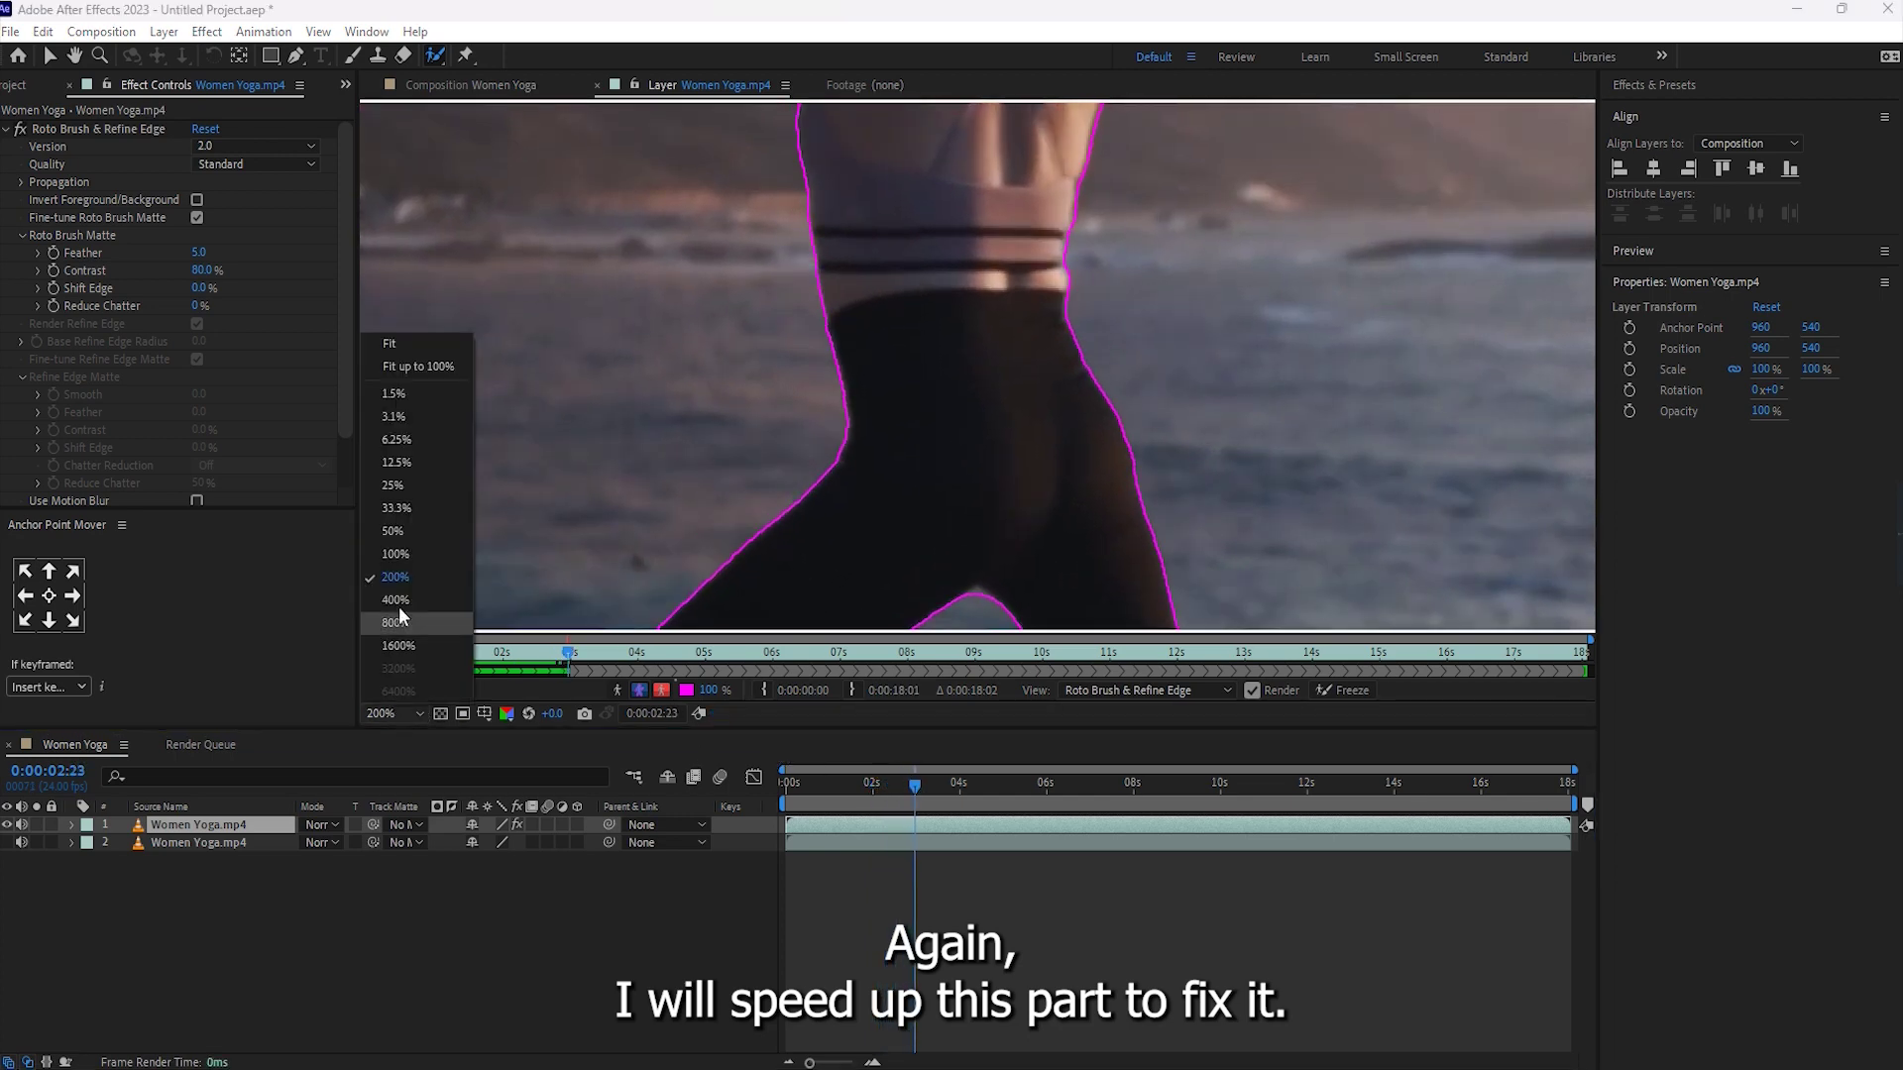
click(429, 345)
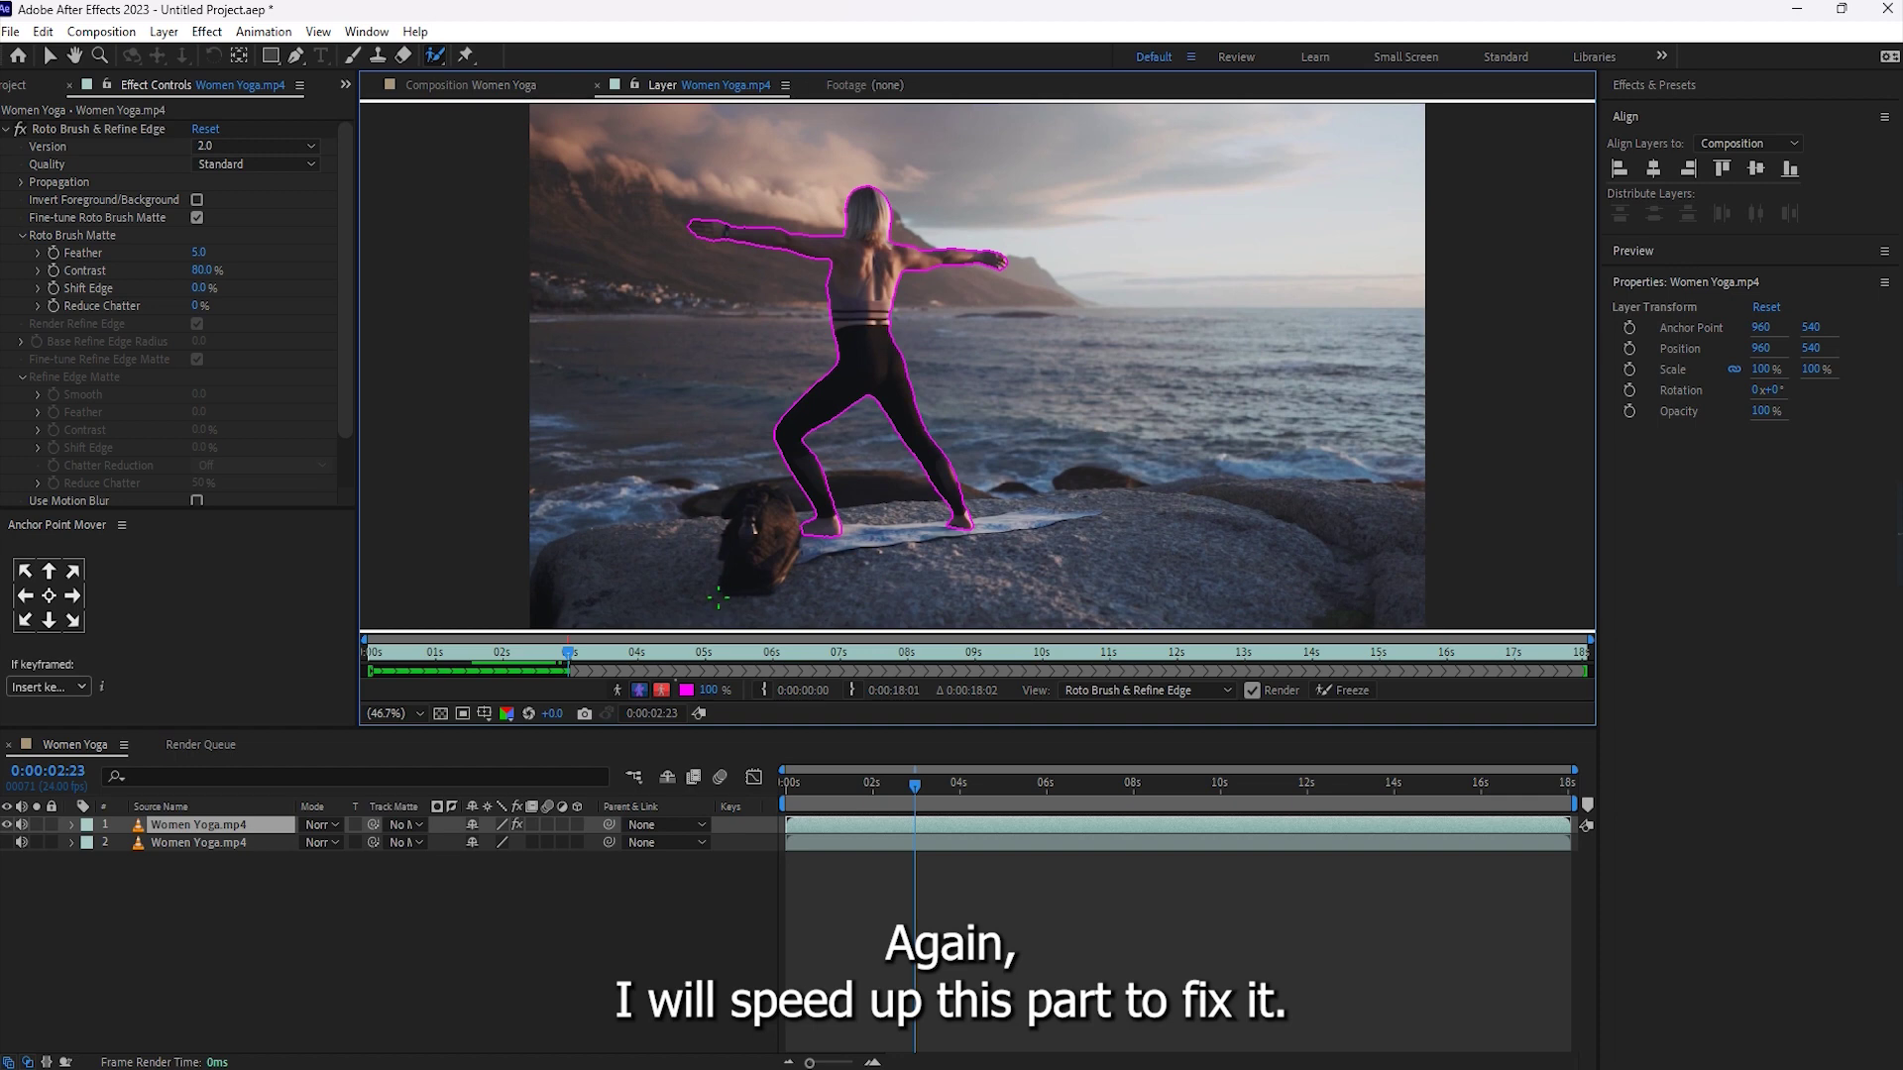
key(v)
click(224, 906)
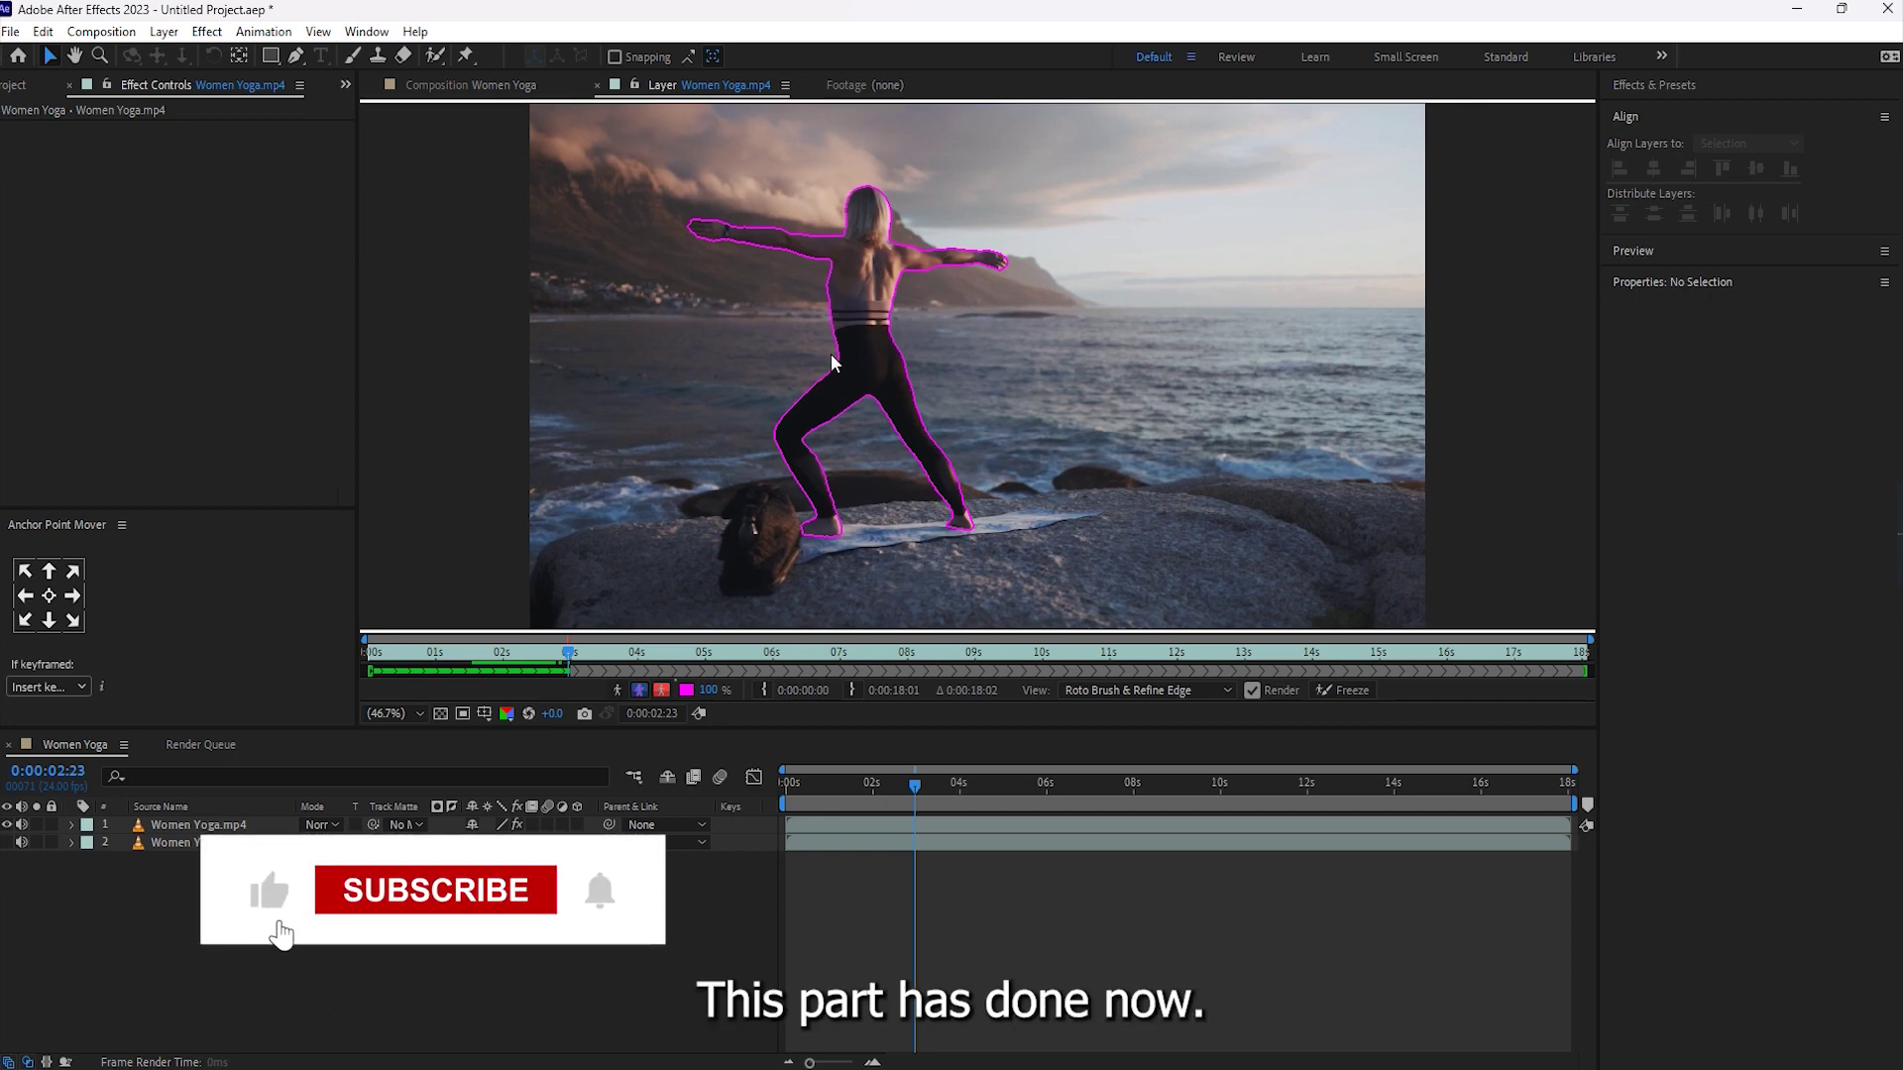
click(1358, 694)
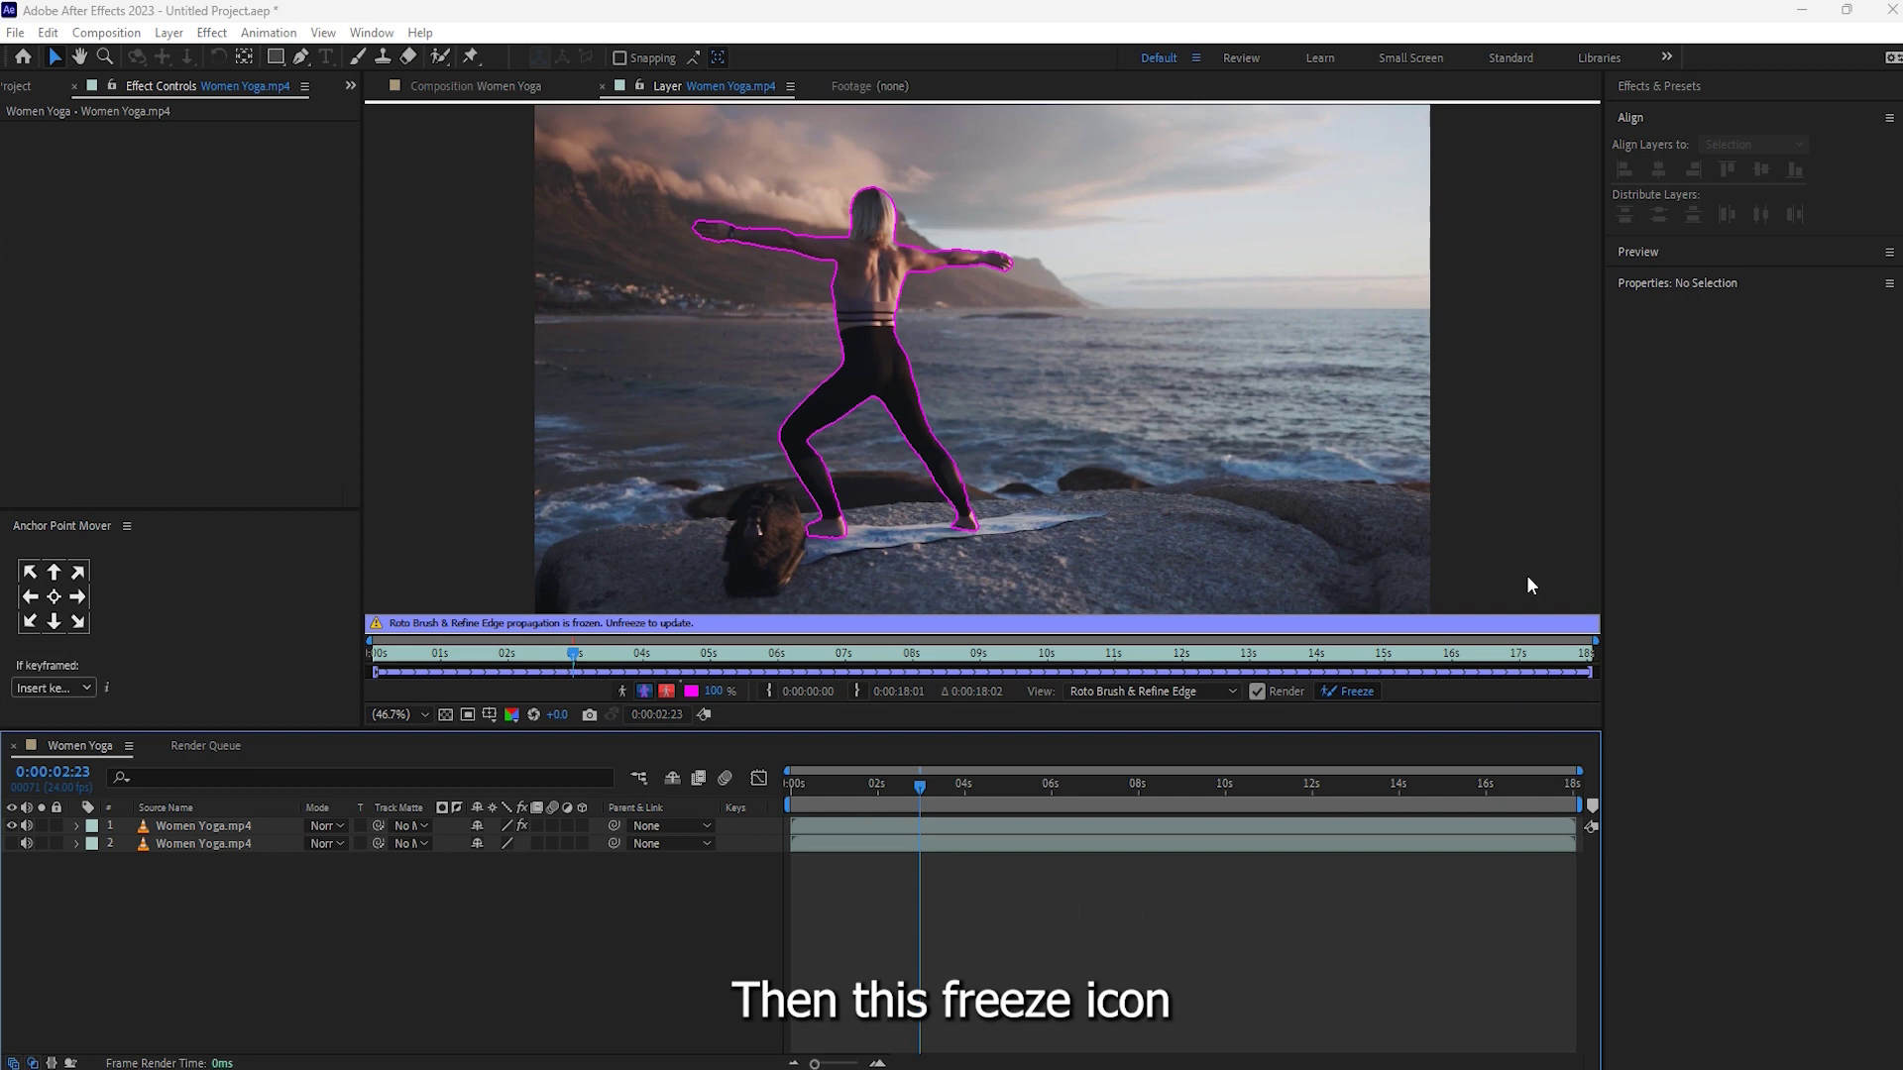
Return to the Women Yoga composition and compare the cutout with the original footage layer, leaving the lower layer visible.
click(495, 85)
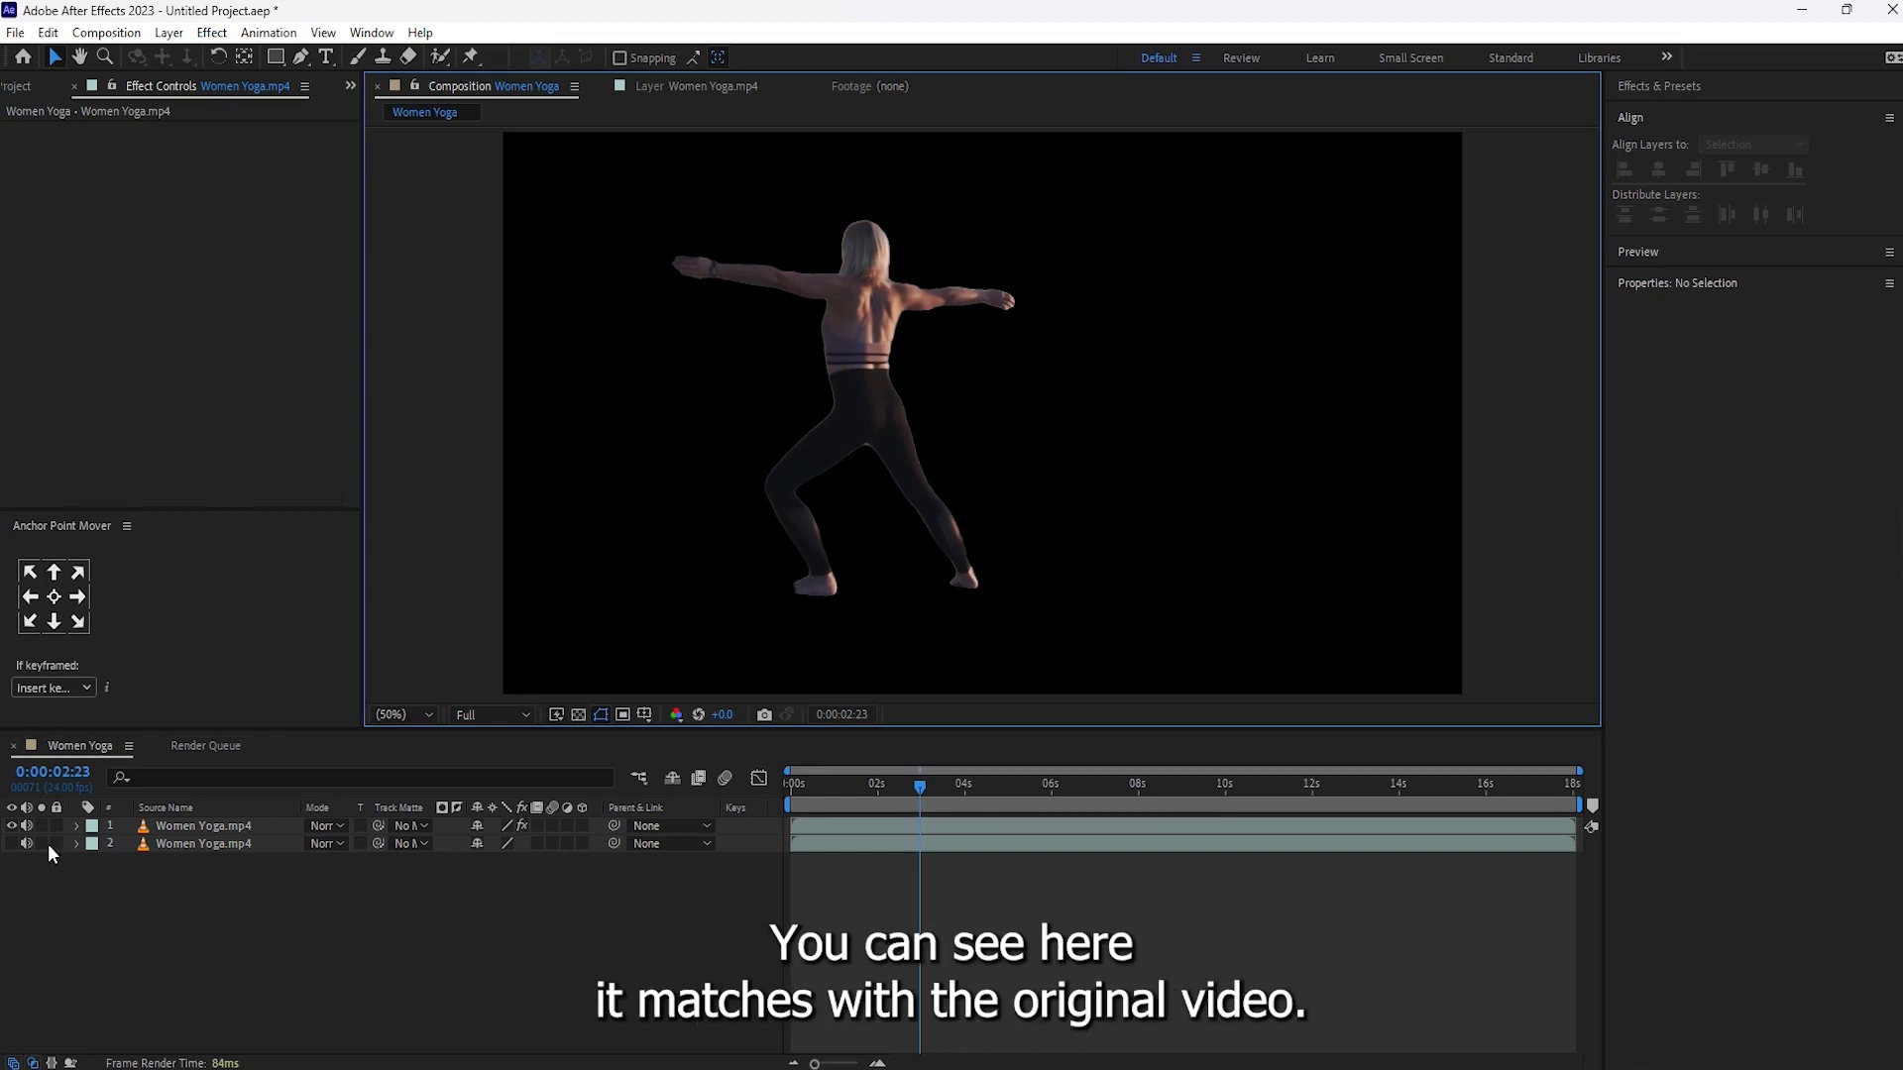
click(13, 843)
click(17, 844)
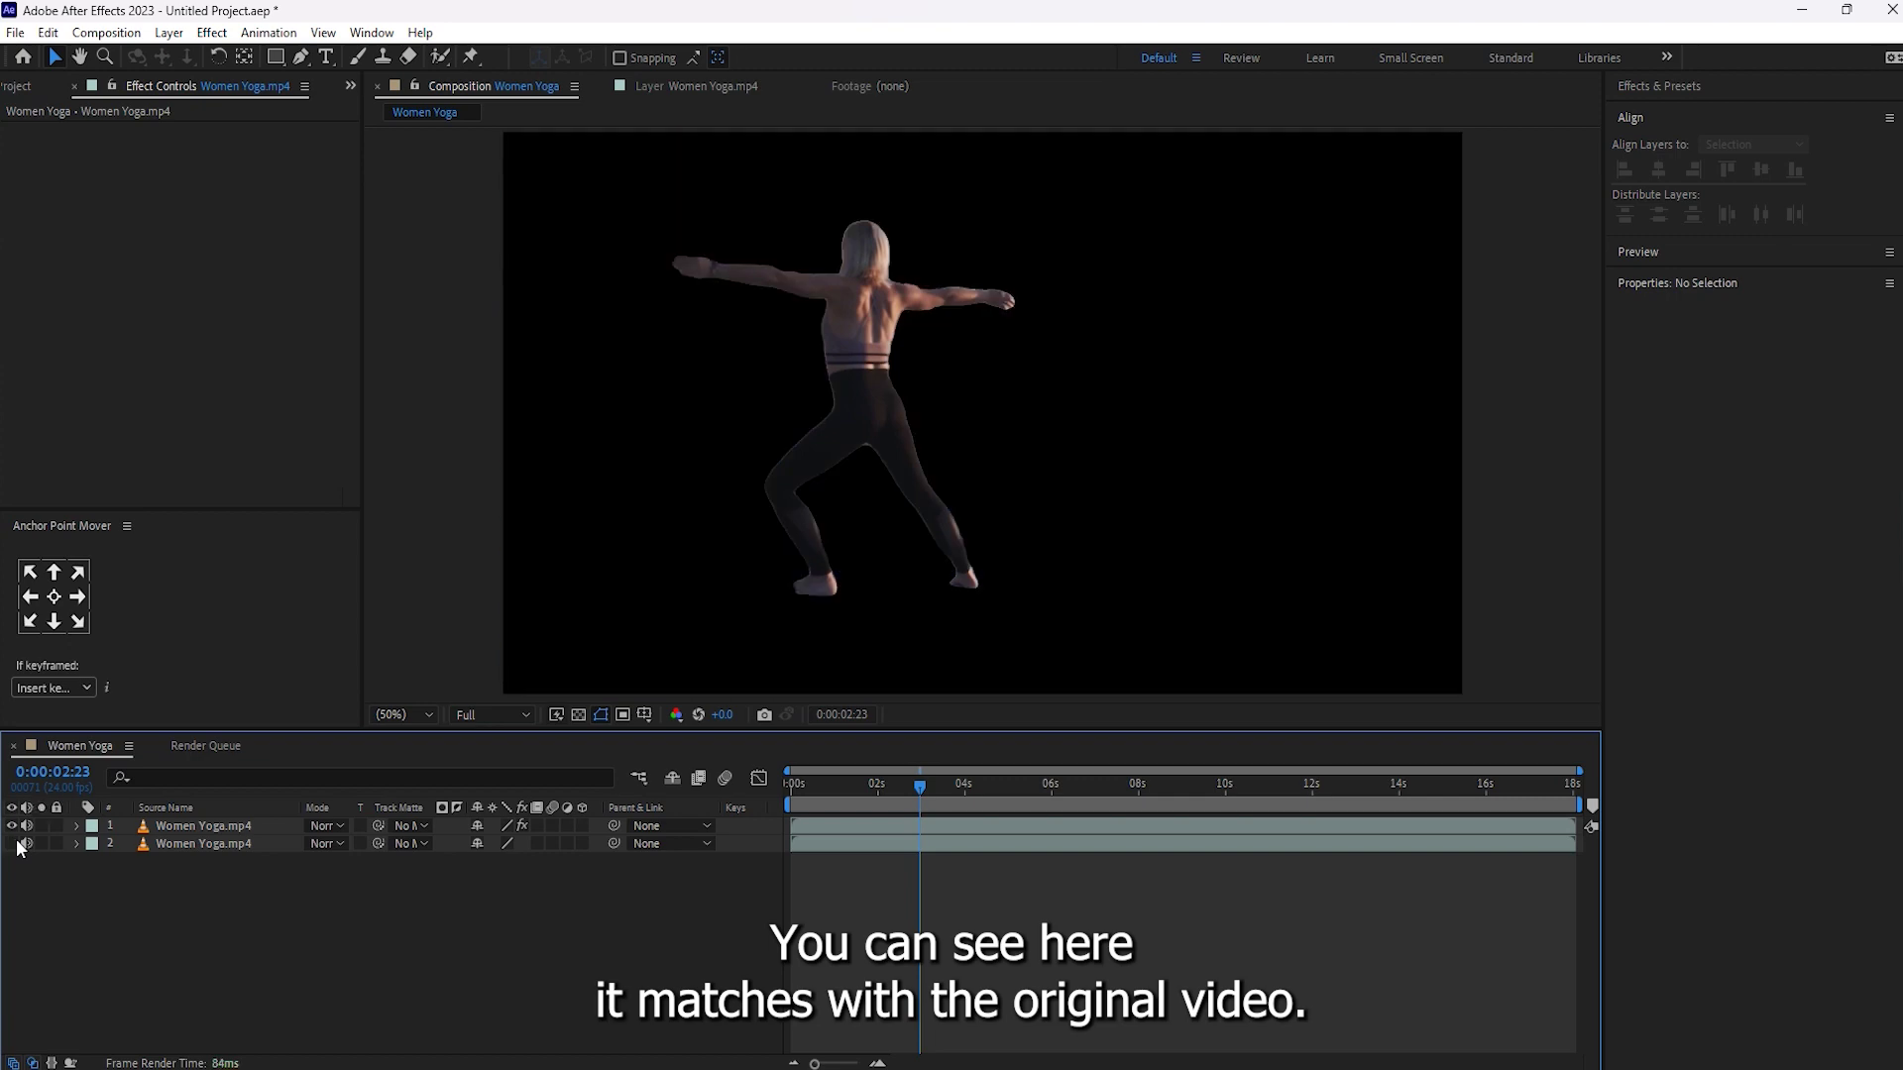
click(17, 844)
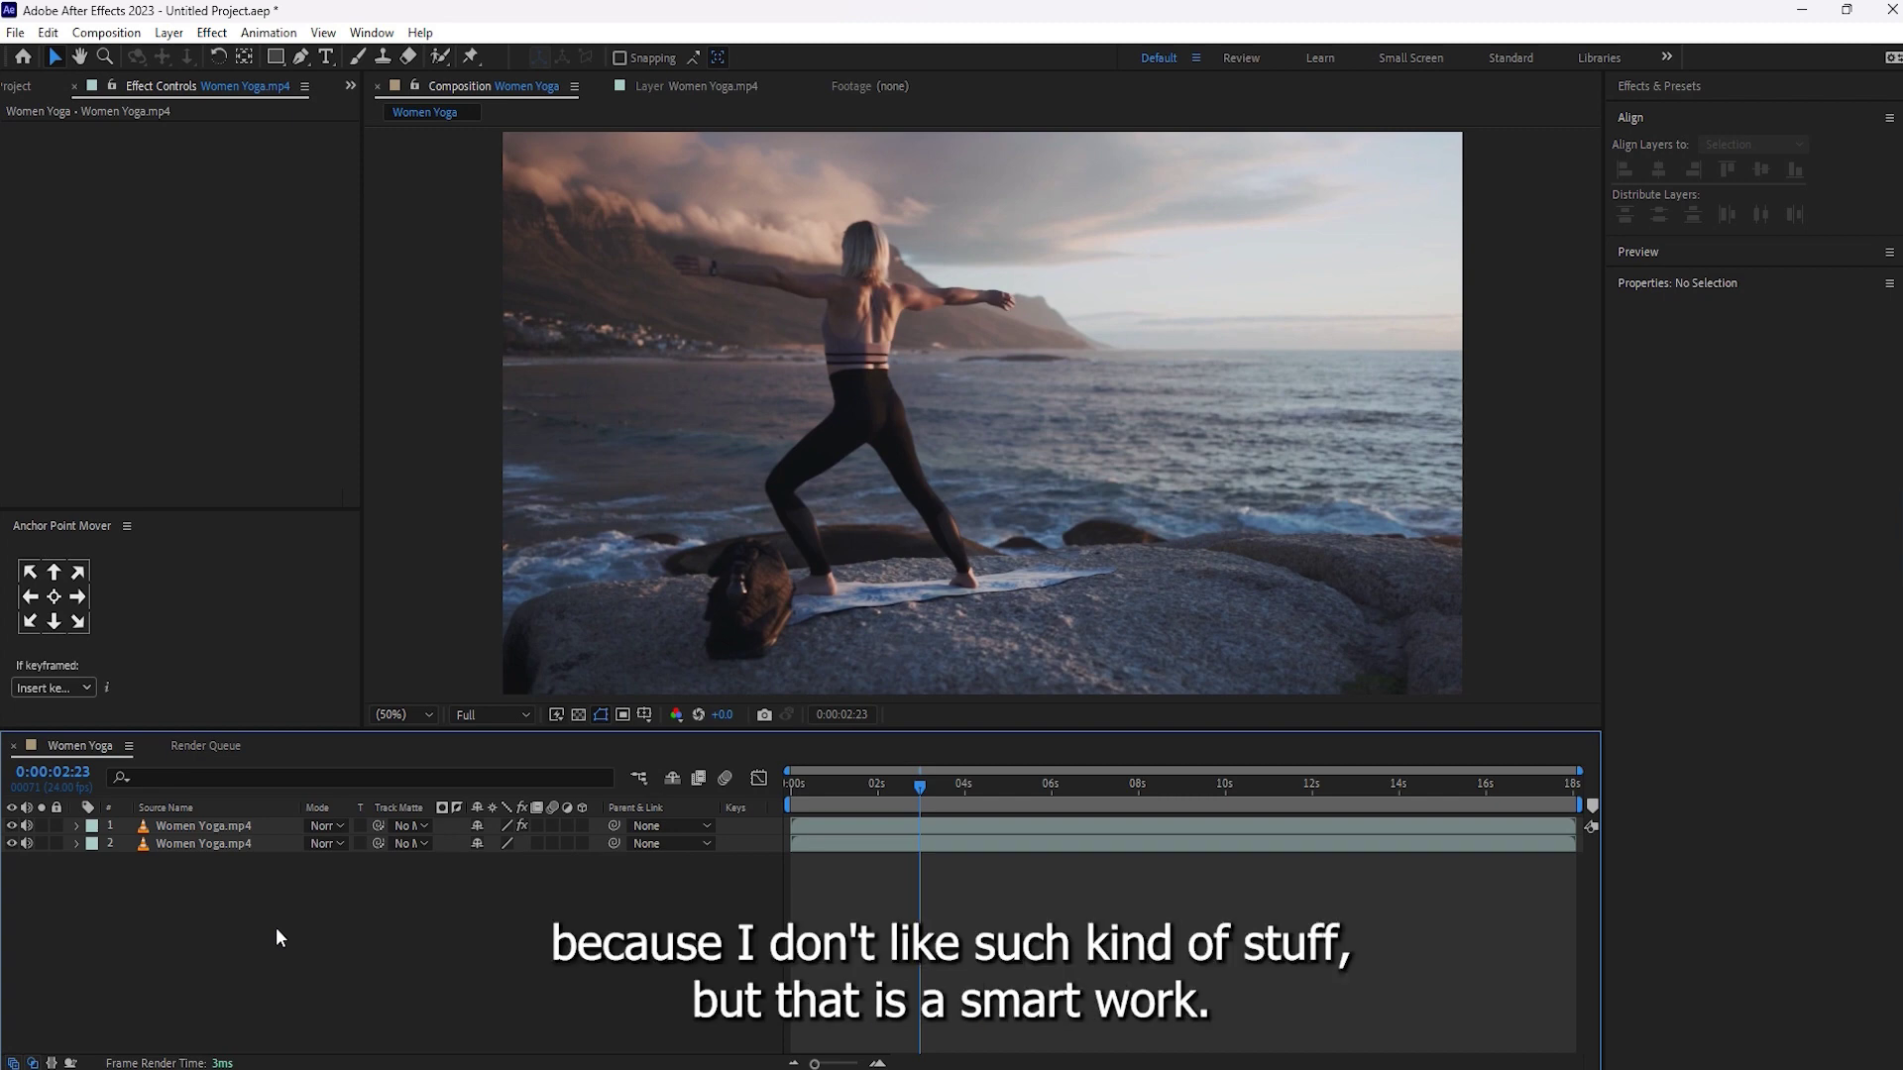
Add a text layer reading "roto brush" and center both the text and its anchor point in the composition.
click(326, 57)
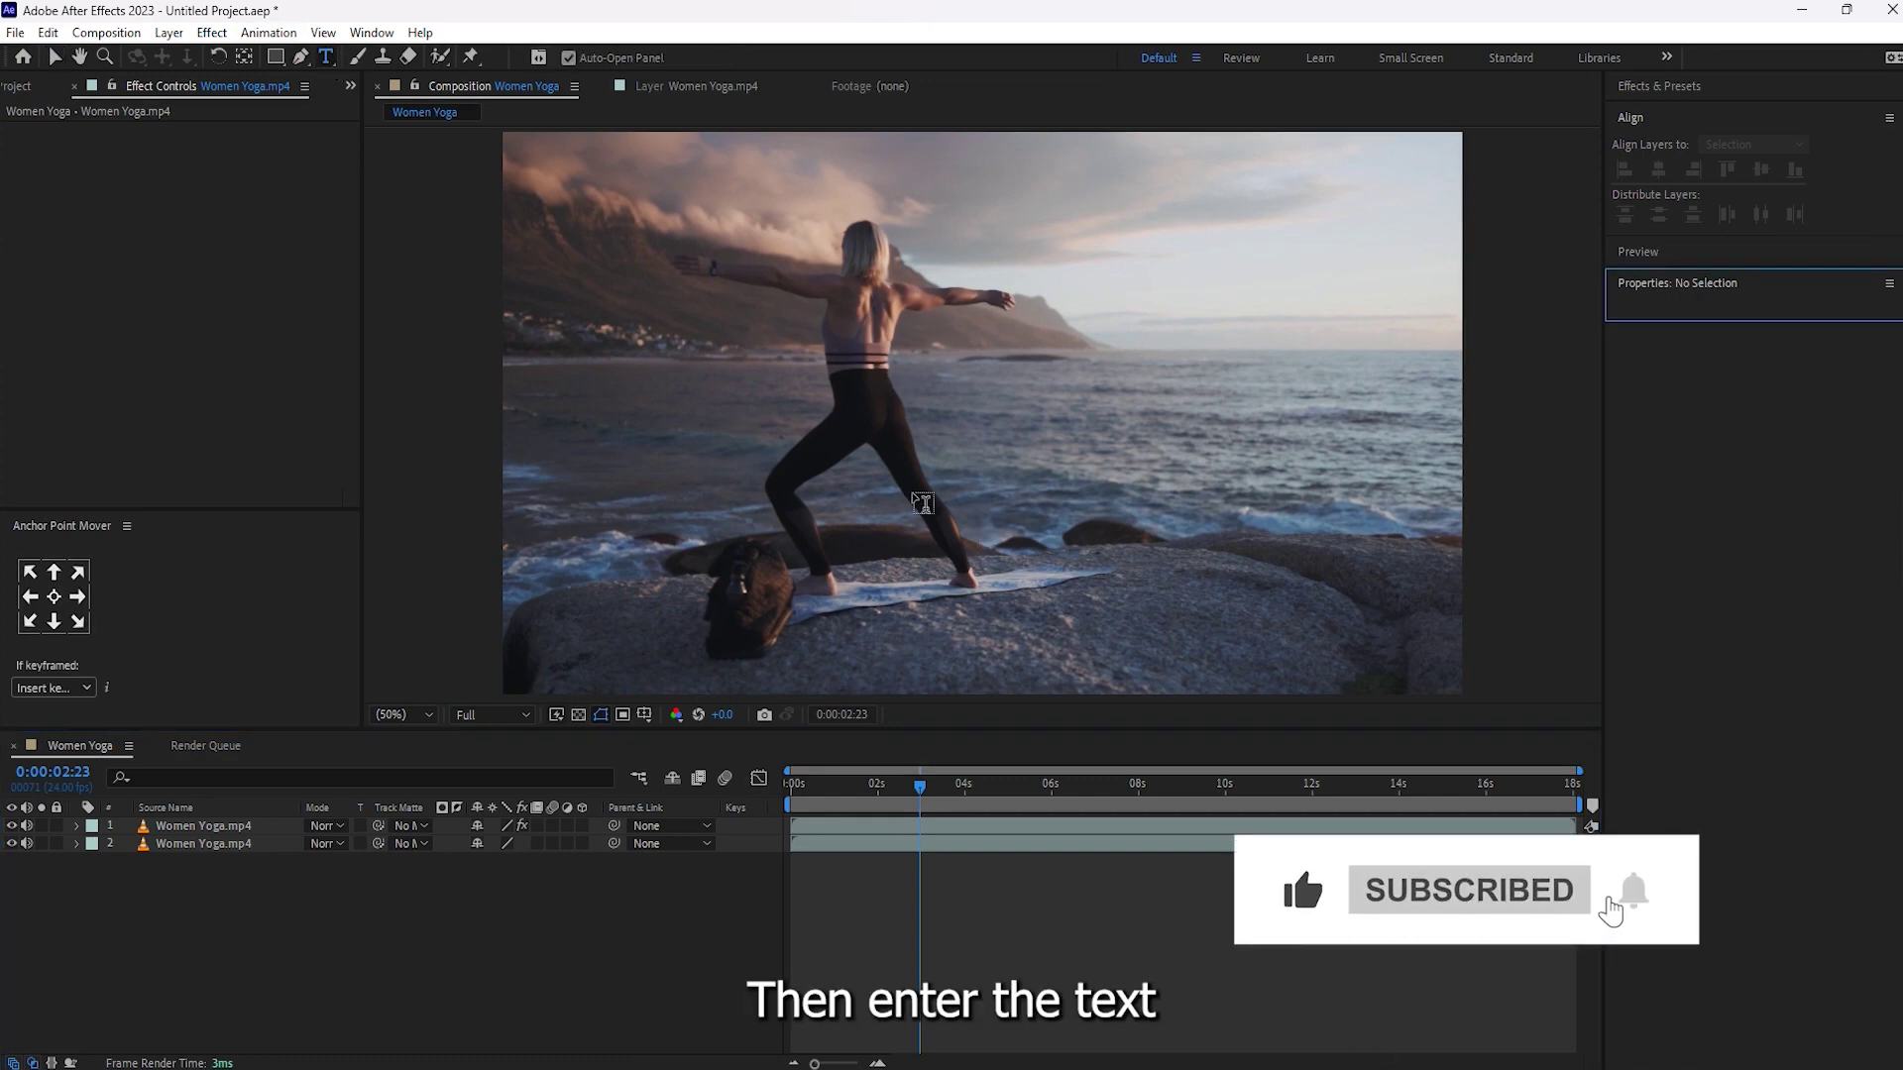
click(730, 367)
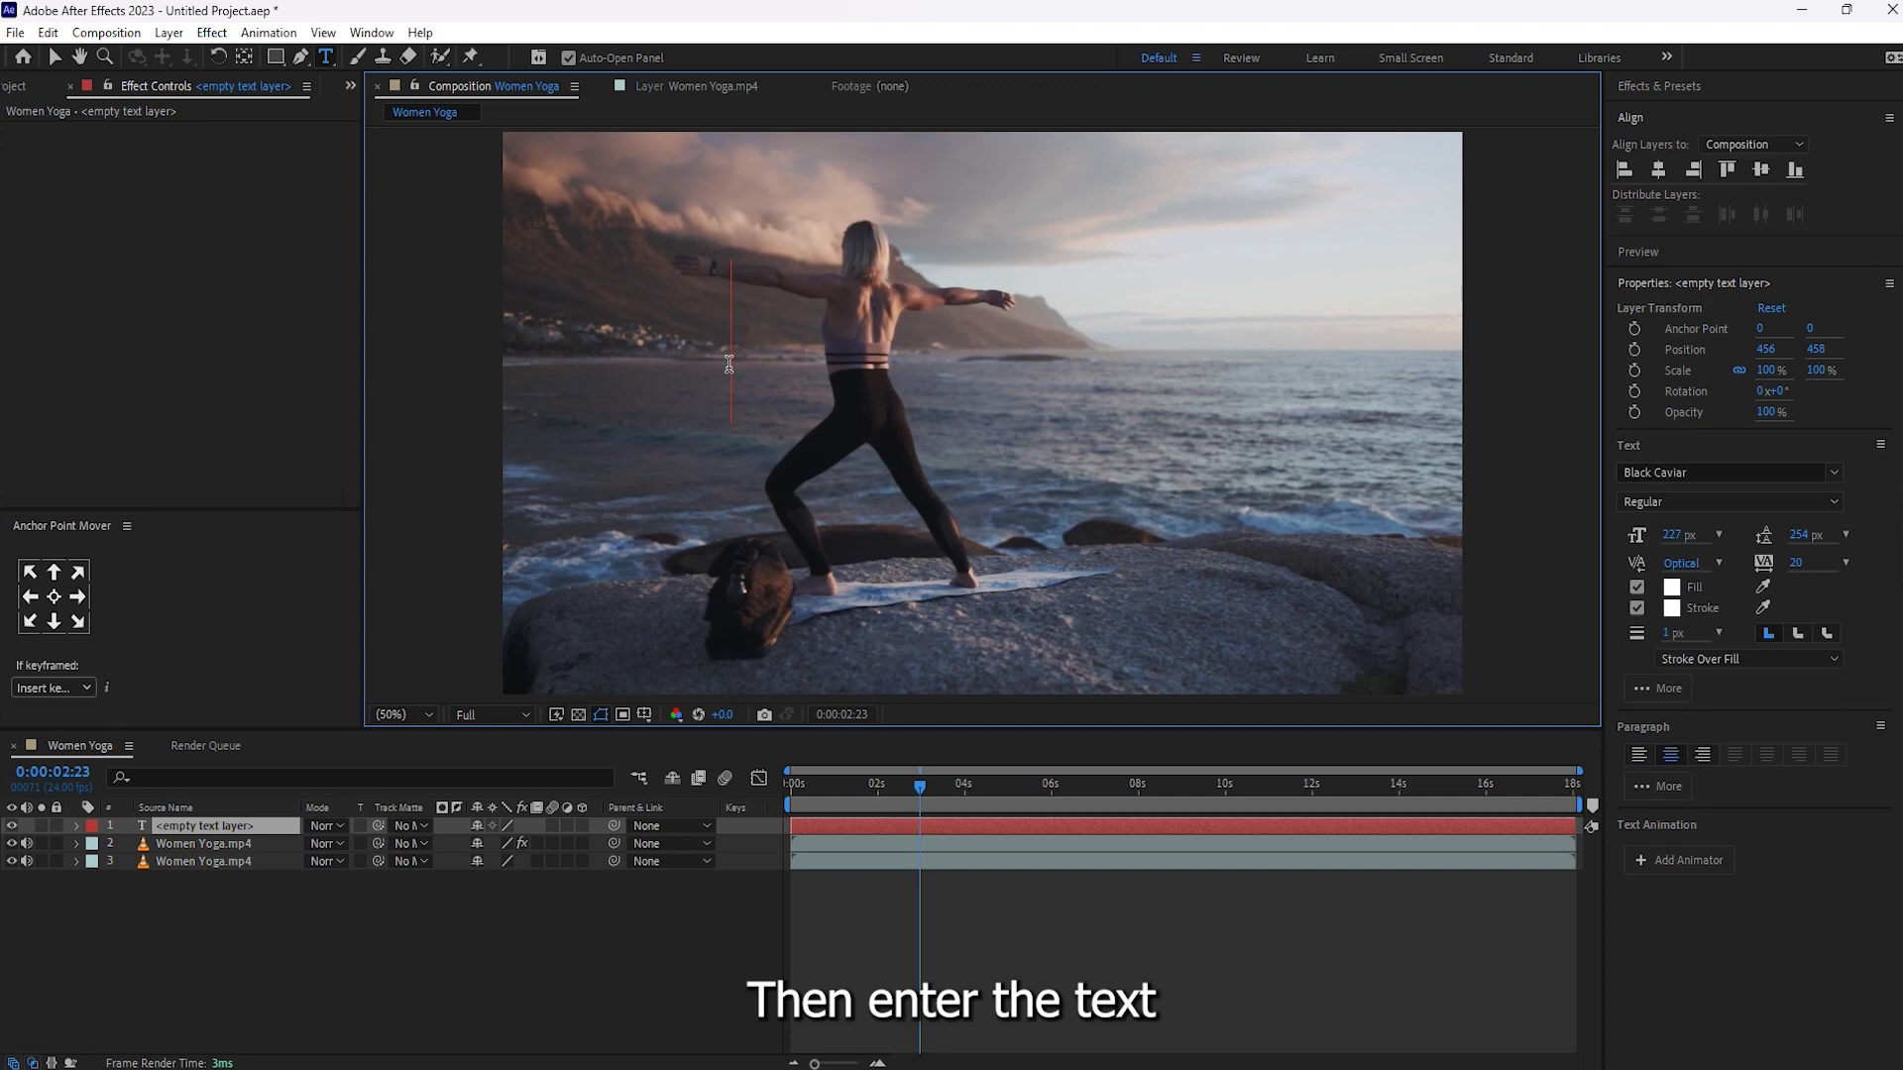
text(roto brush)
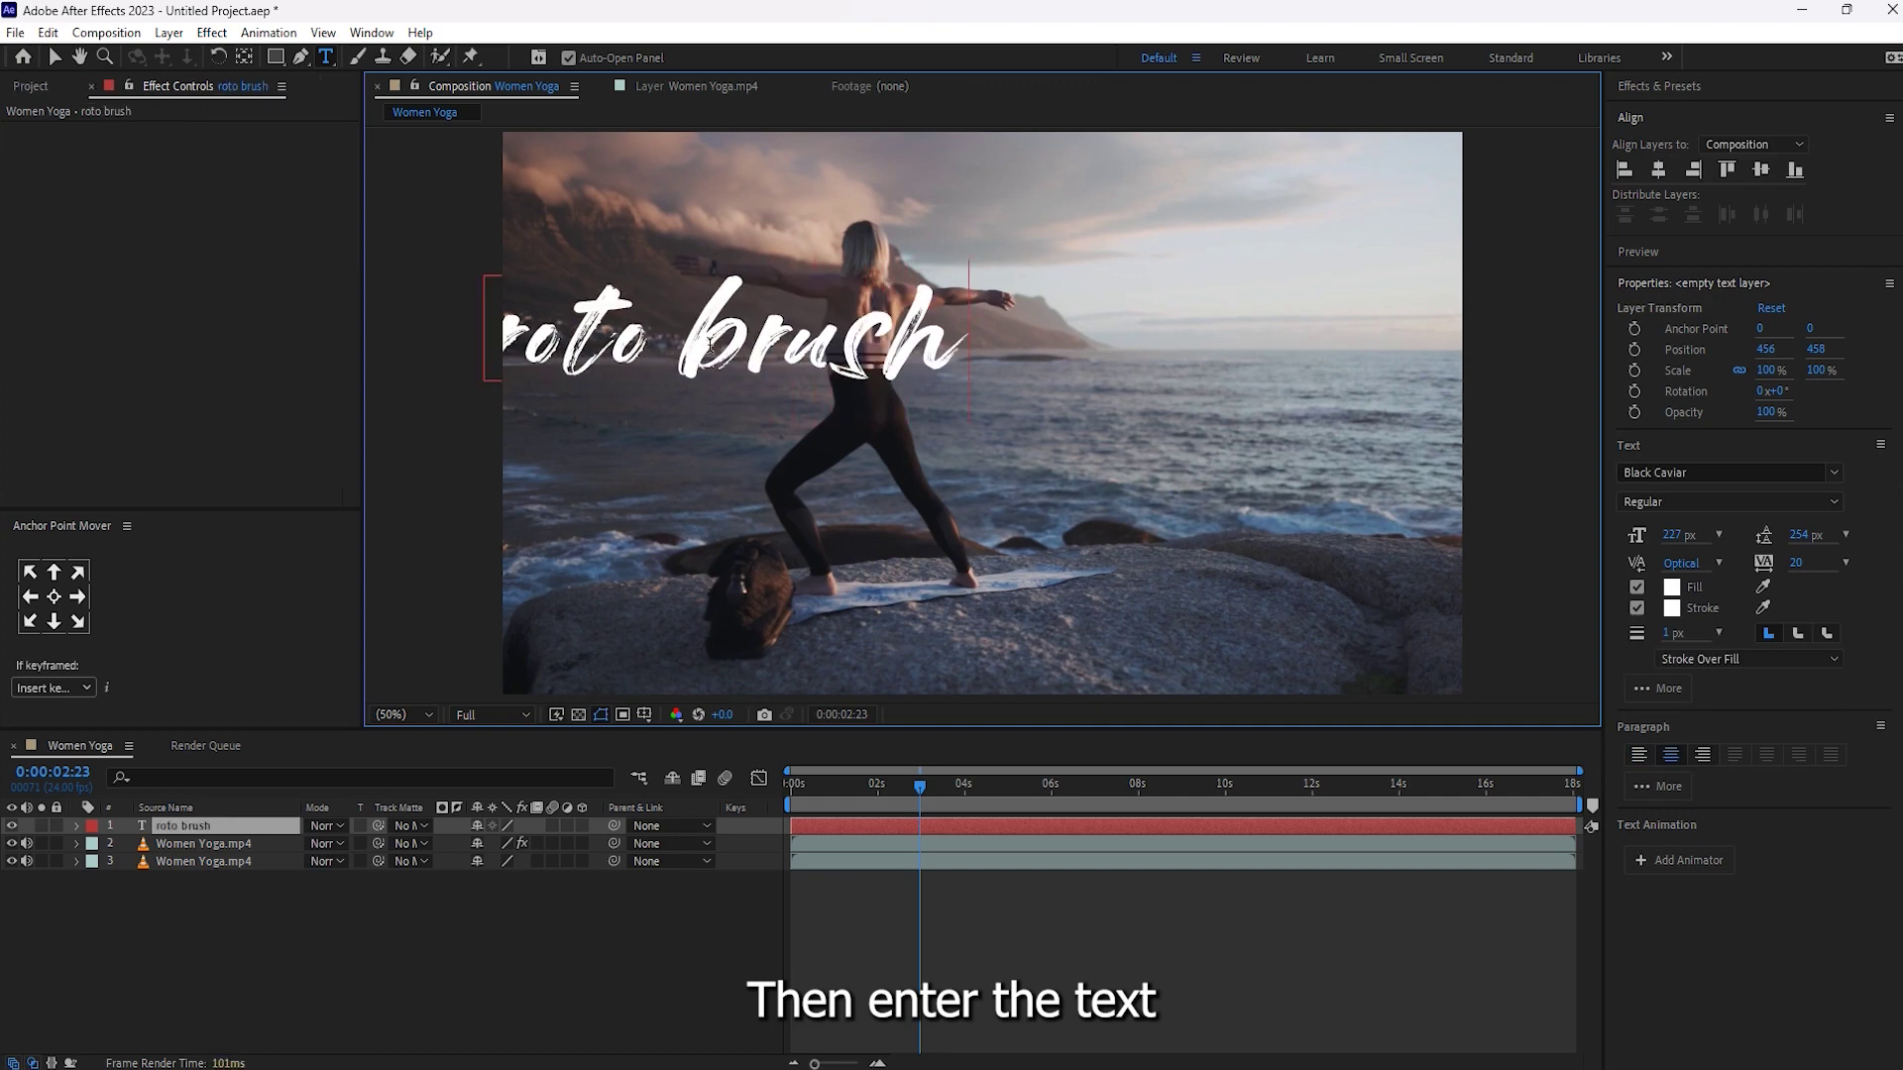
key(ctrl+a)
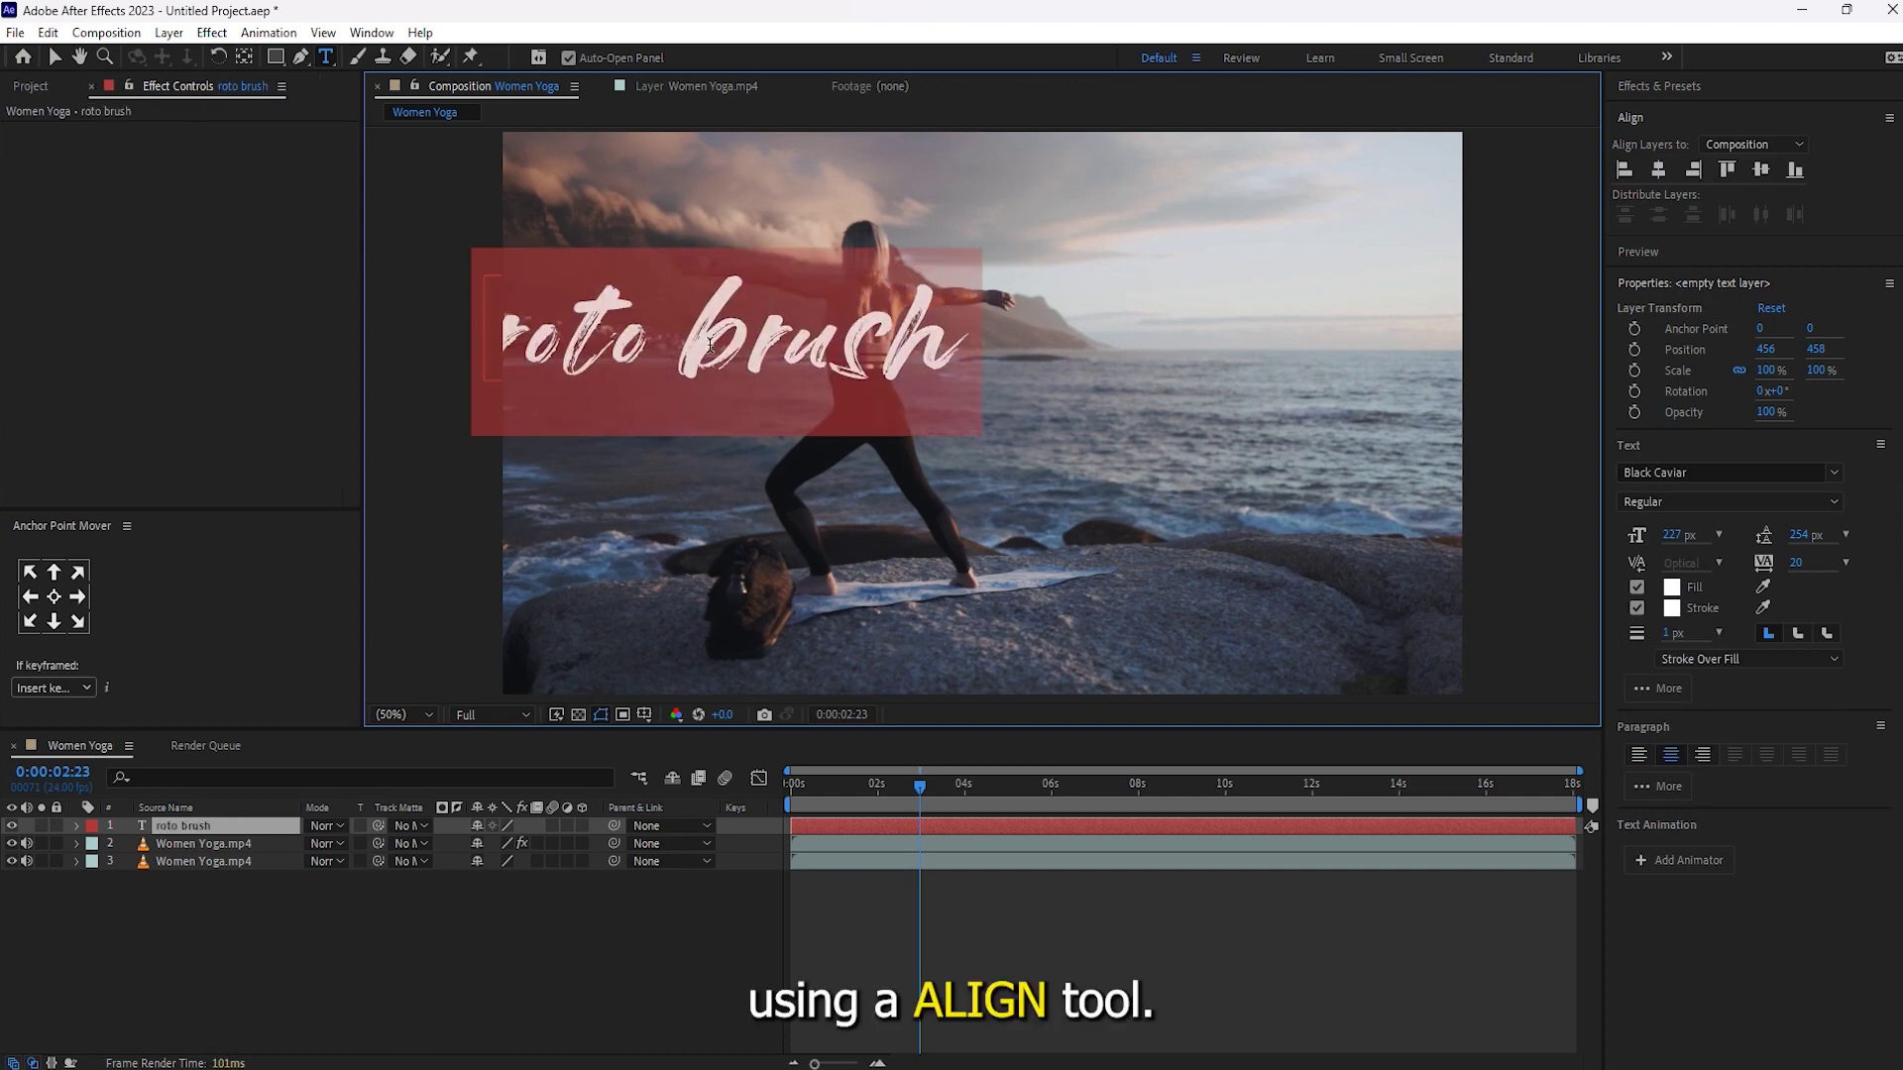
click(1658, 170)
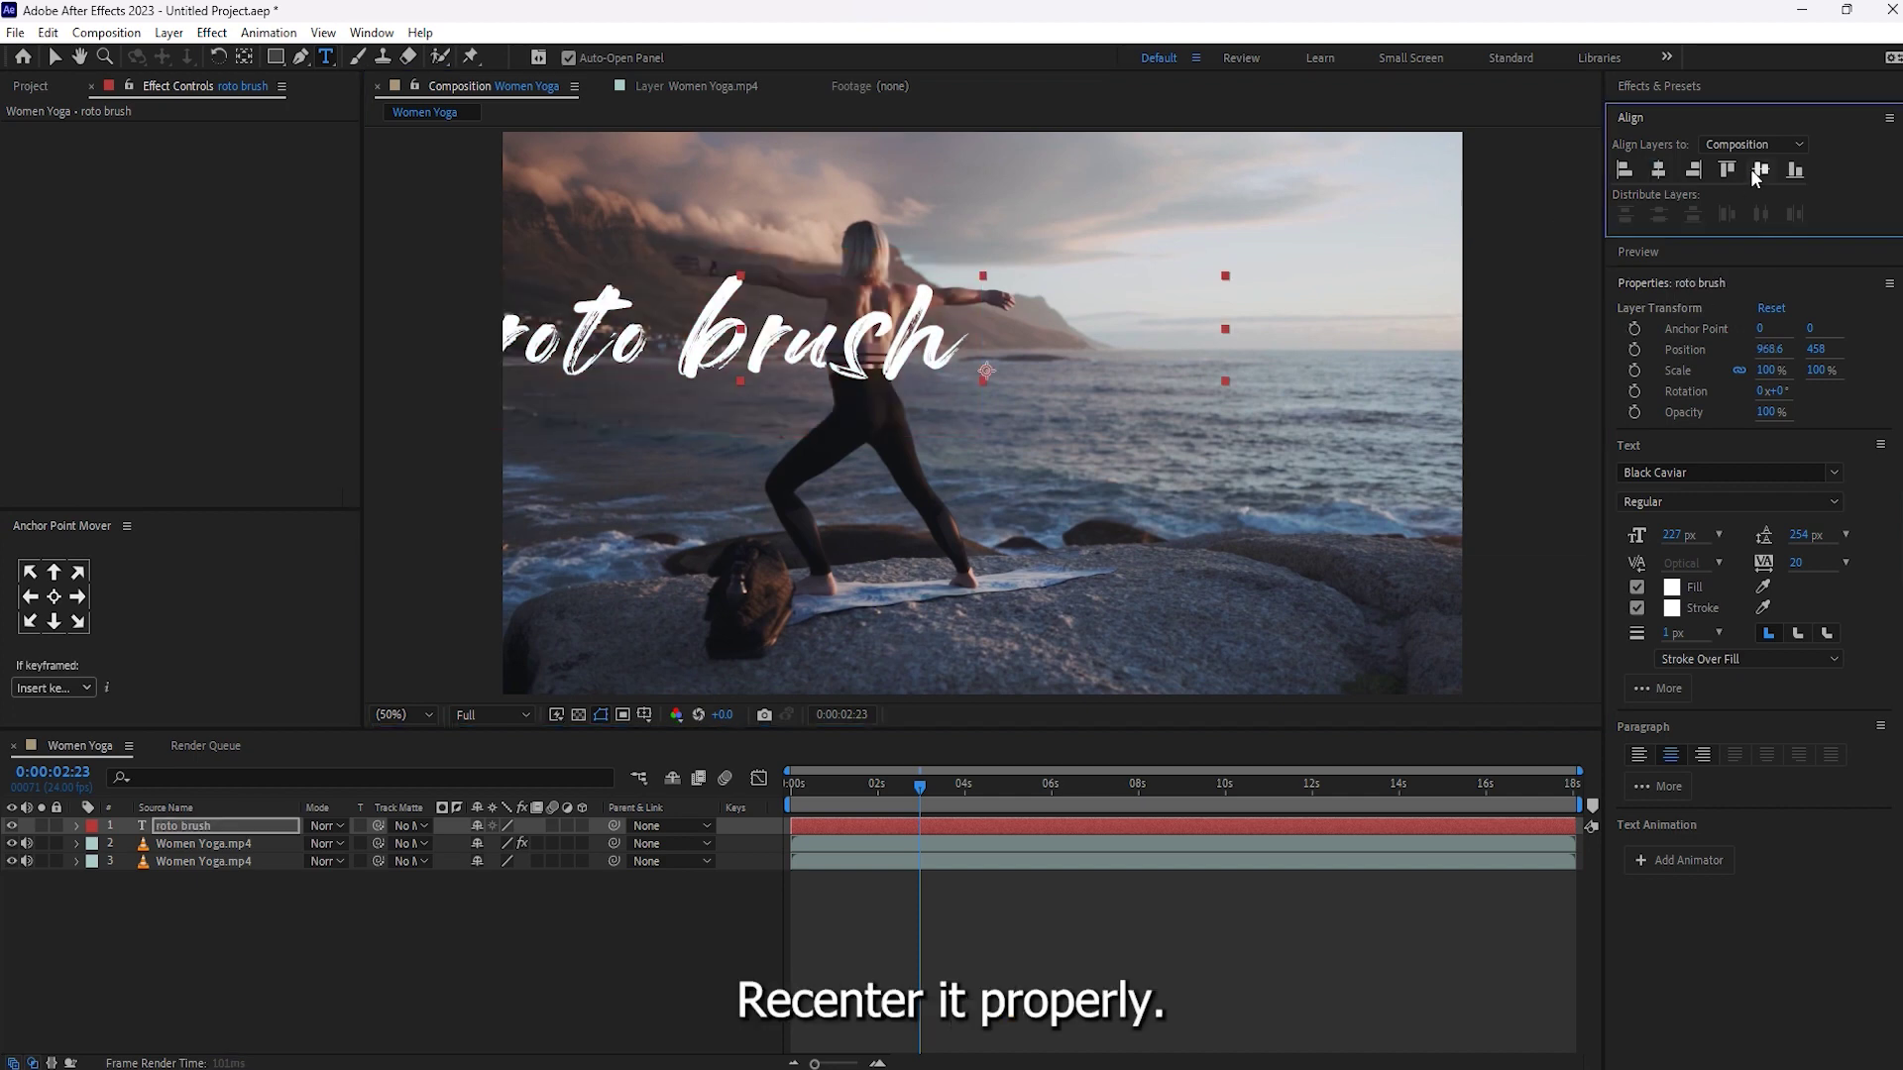
click(1761, 170)
click(54, 597)
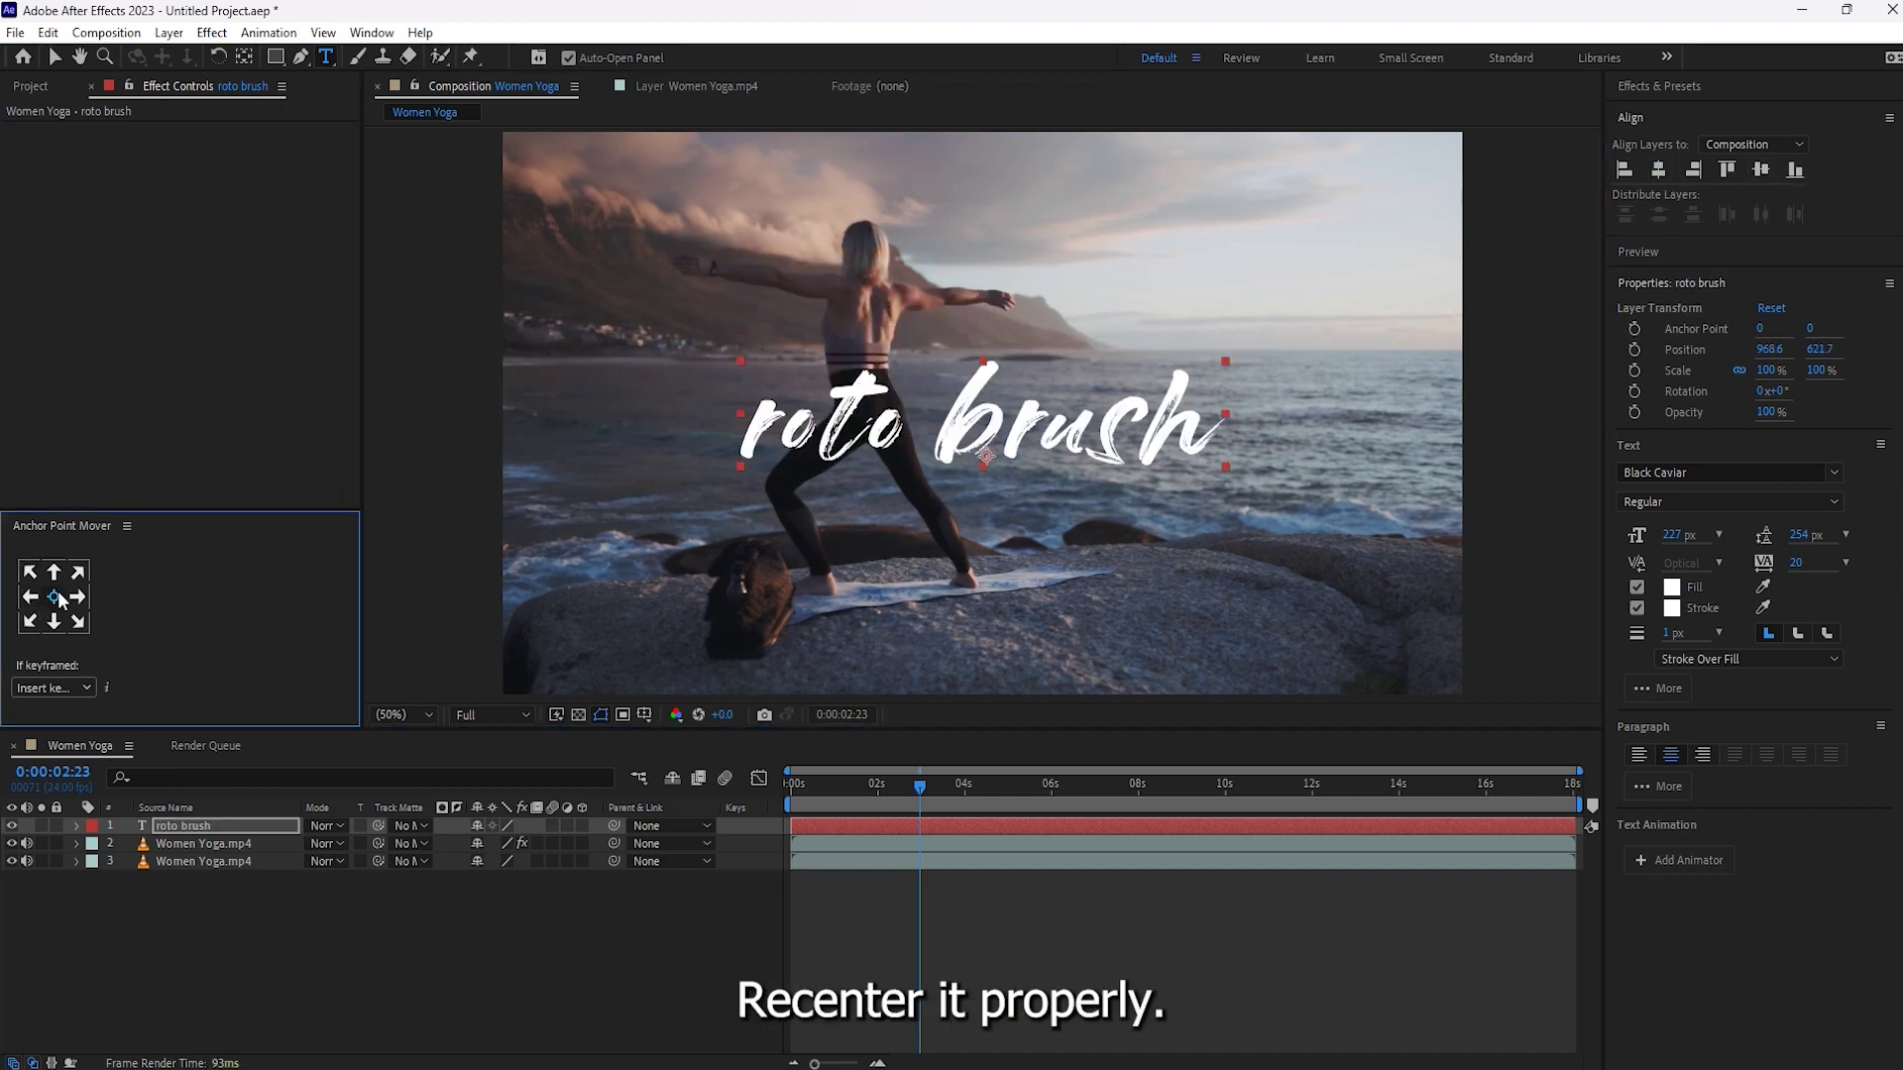
Enlarge the roto brush text to 300 px and center it again horizontally and vertically in the composition.
double_click(198, 825)
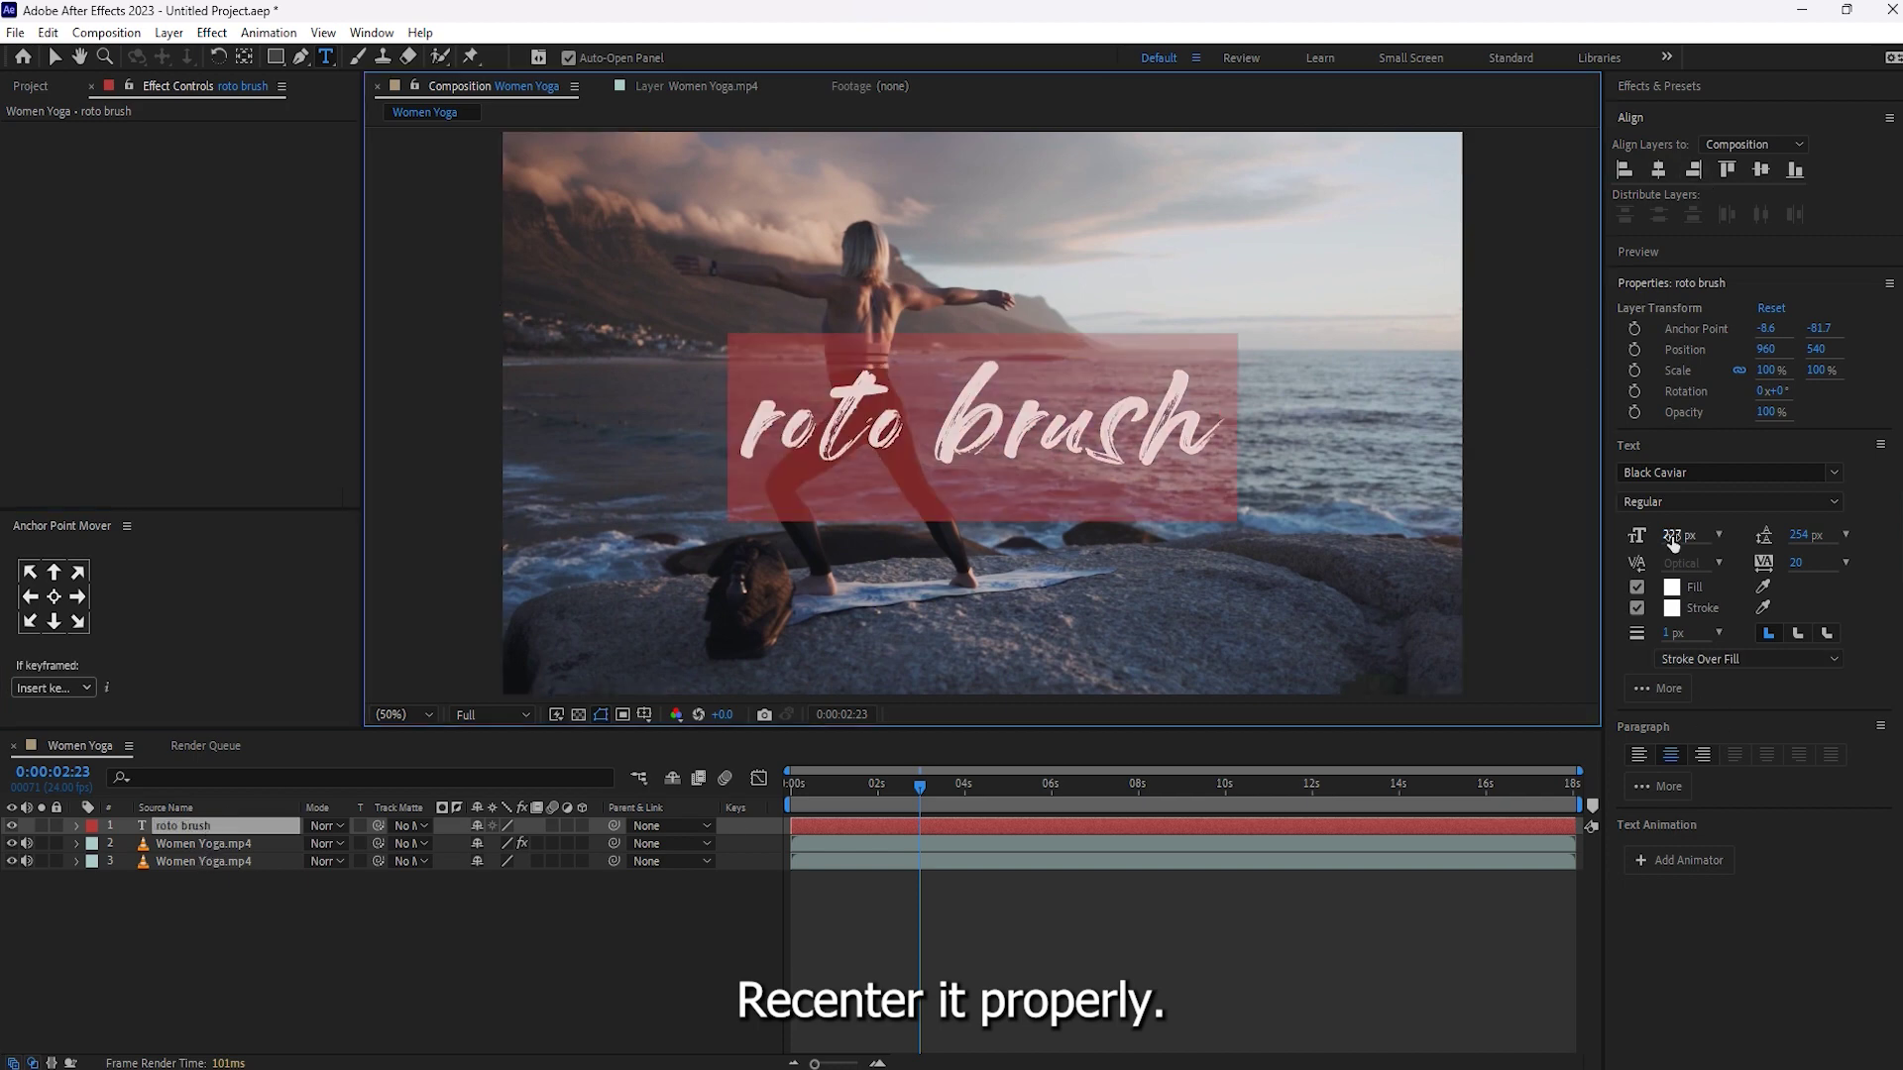
drag(1673, 535, 1756, 535)
click(1658, 169)
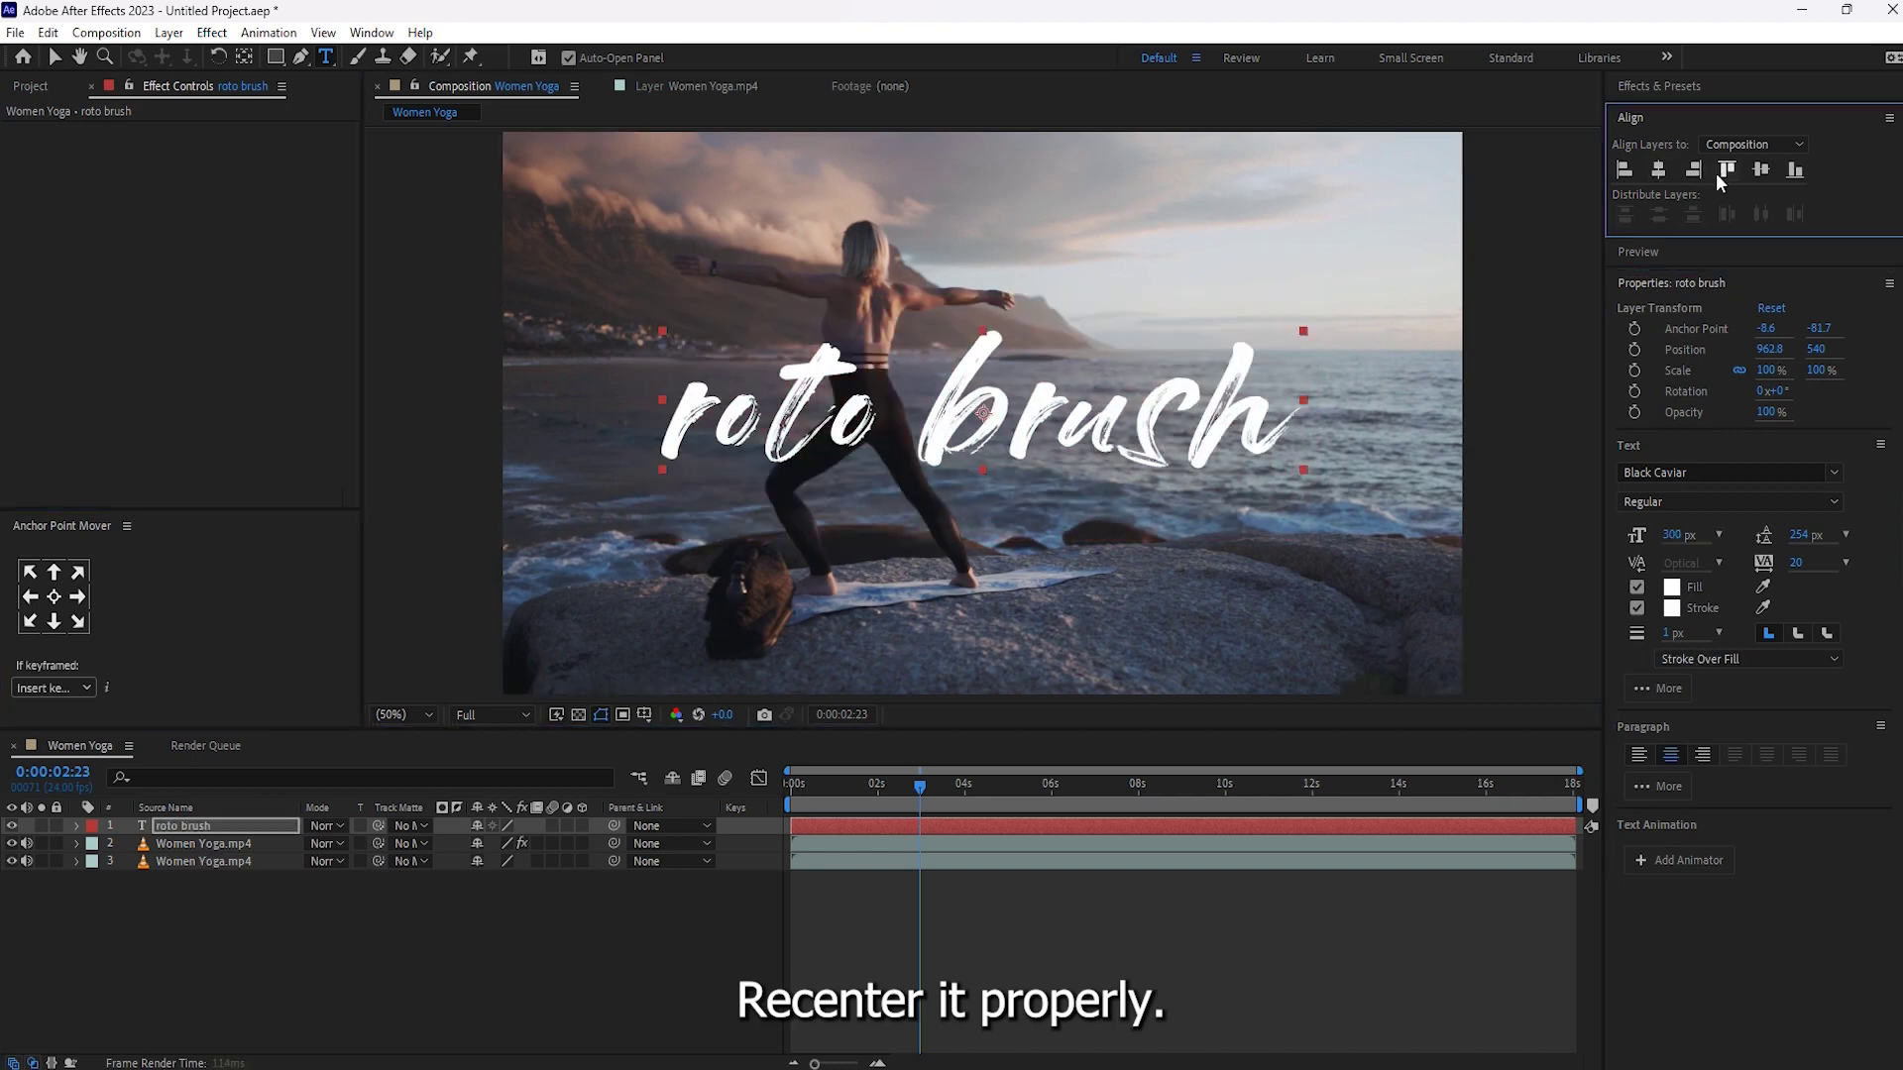
click(1761, 169)
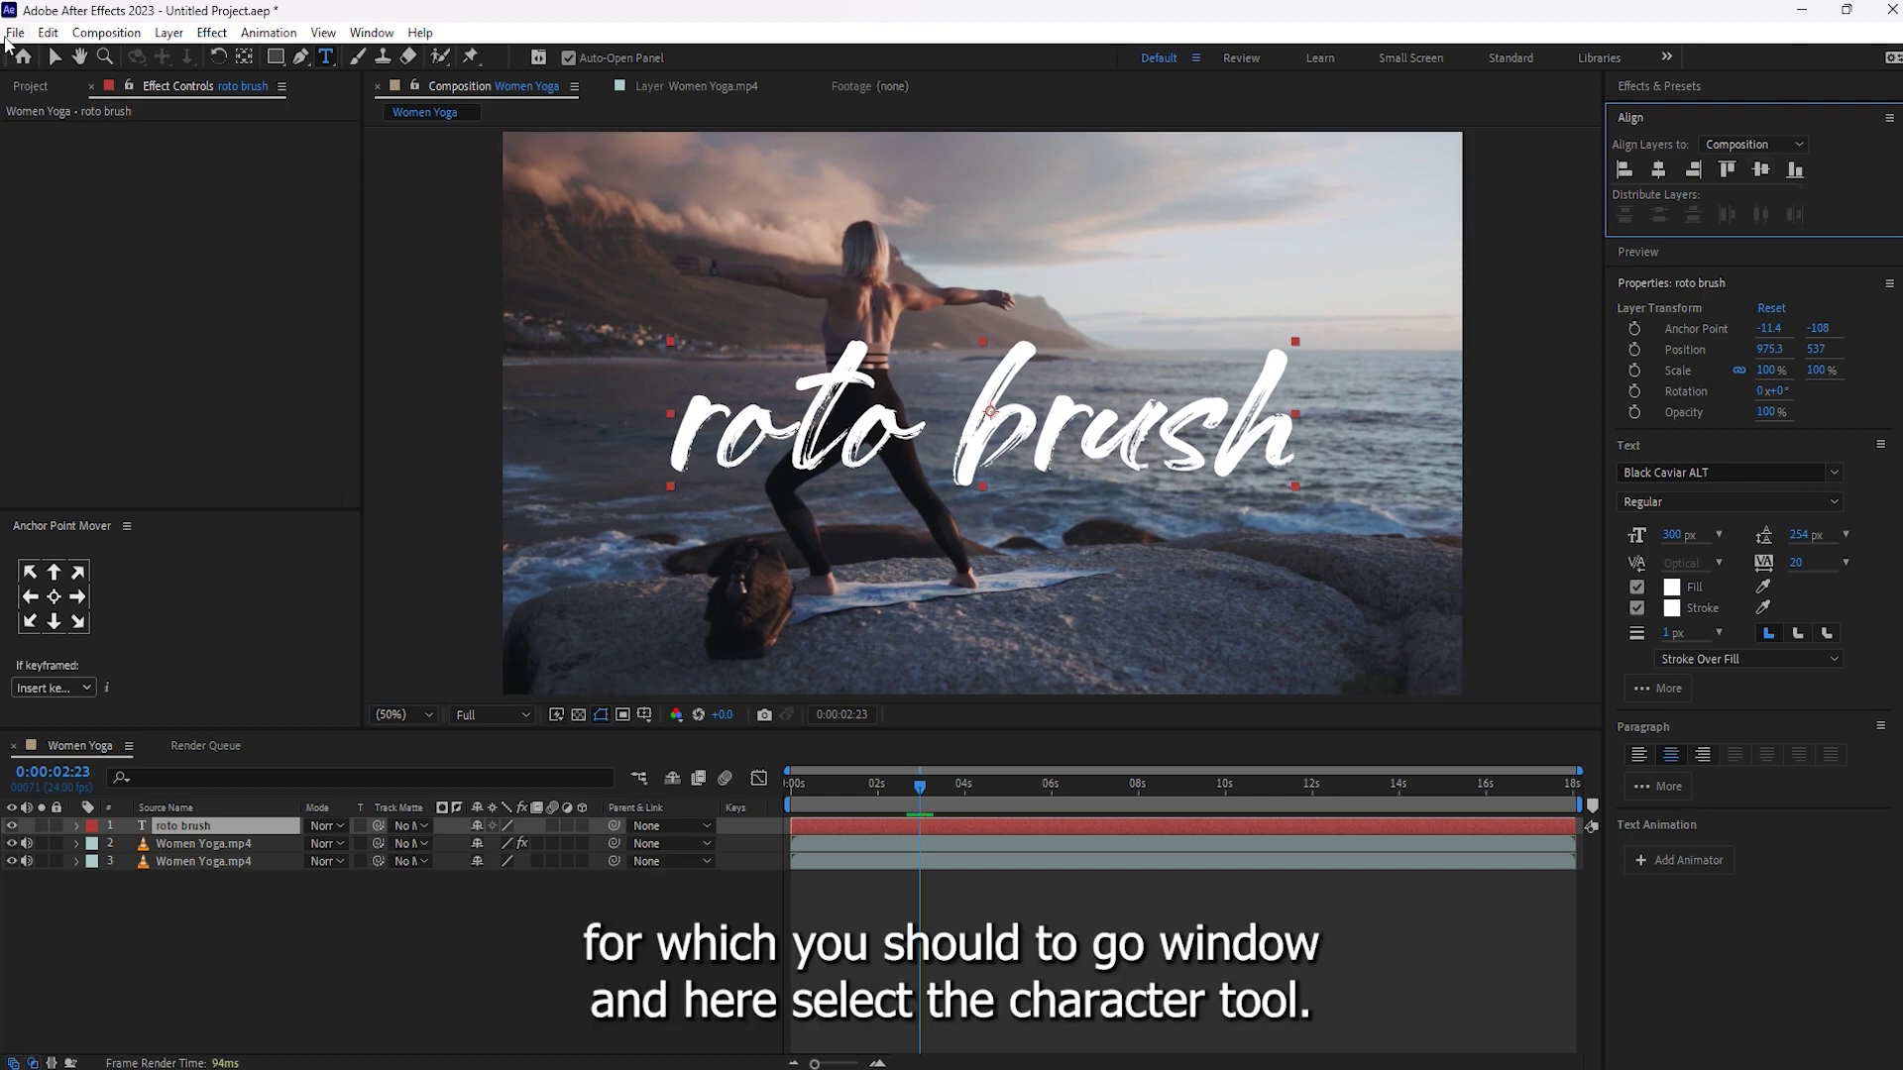
Show the Character settings above the layer properties and set the text to Copperplate Gothic Light at 198 px.
click(371, 32)
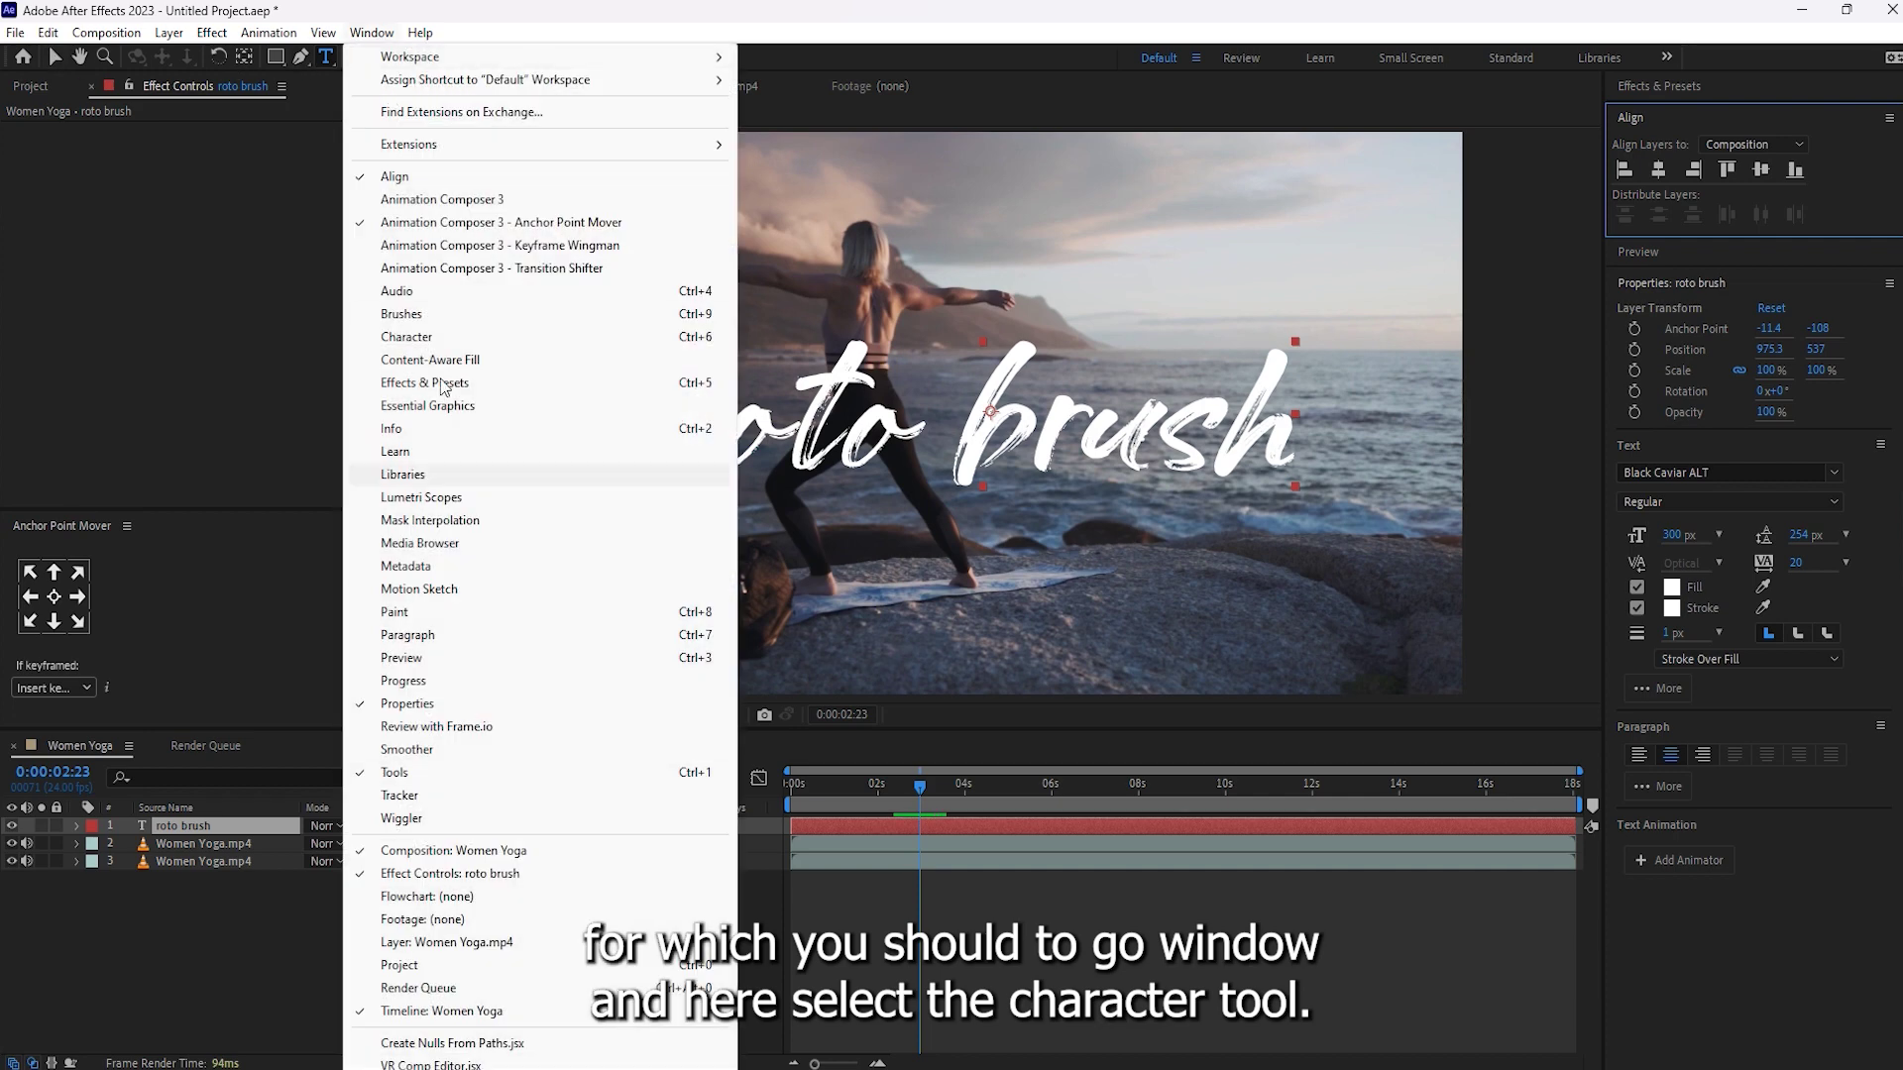
click(392, 339)
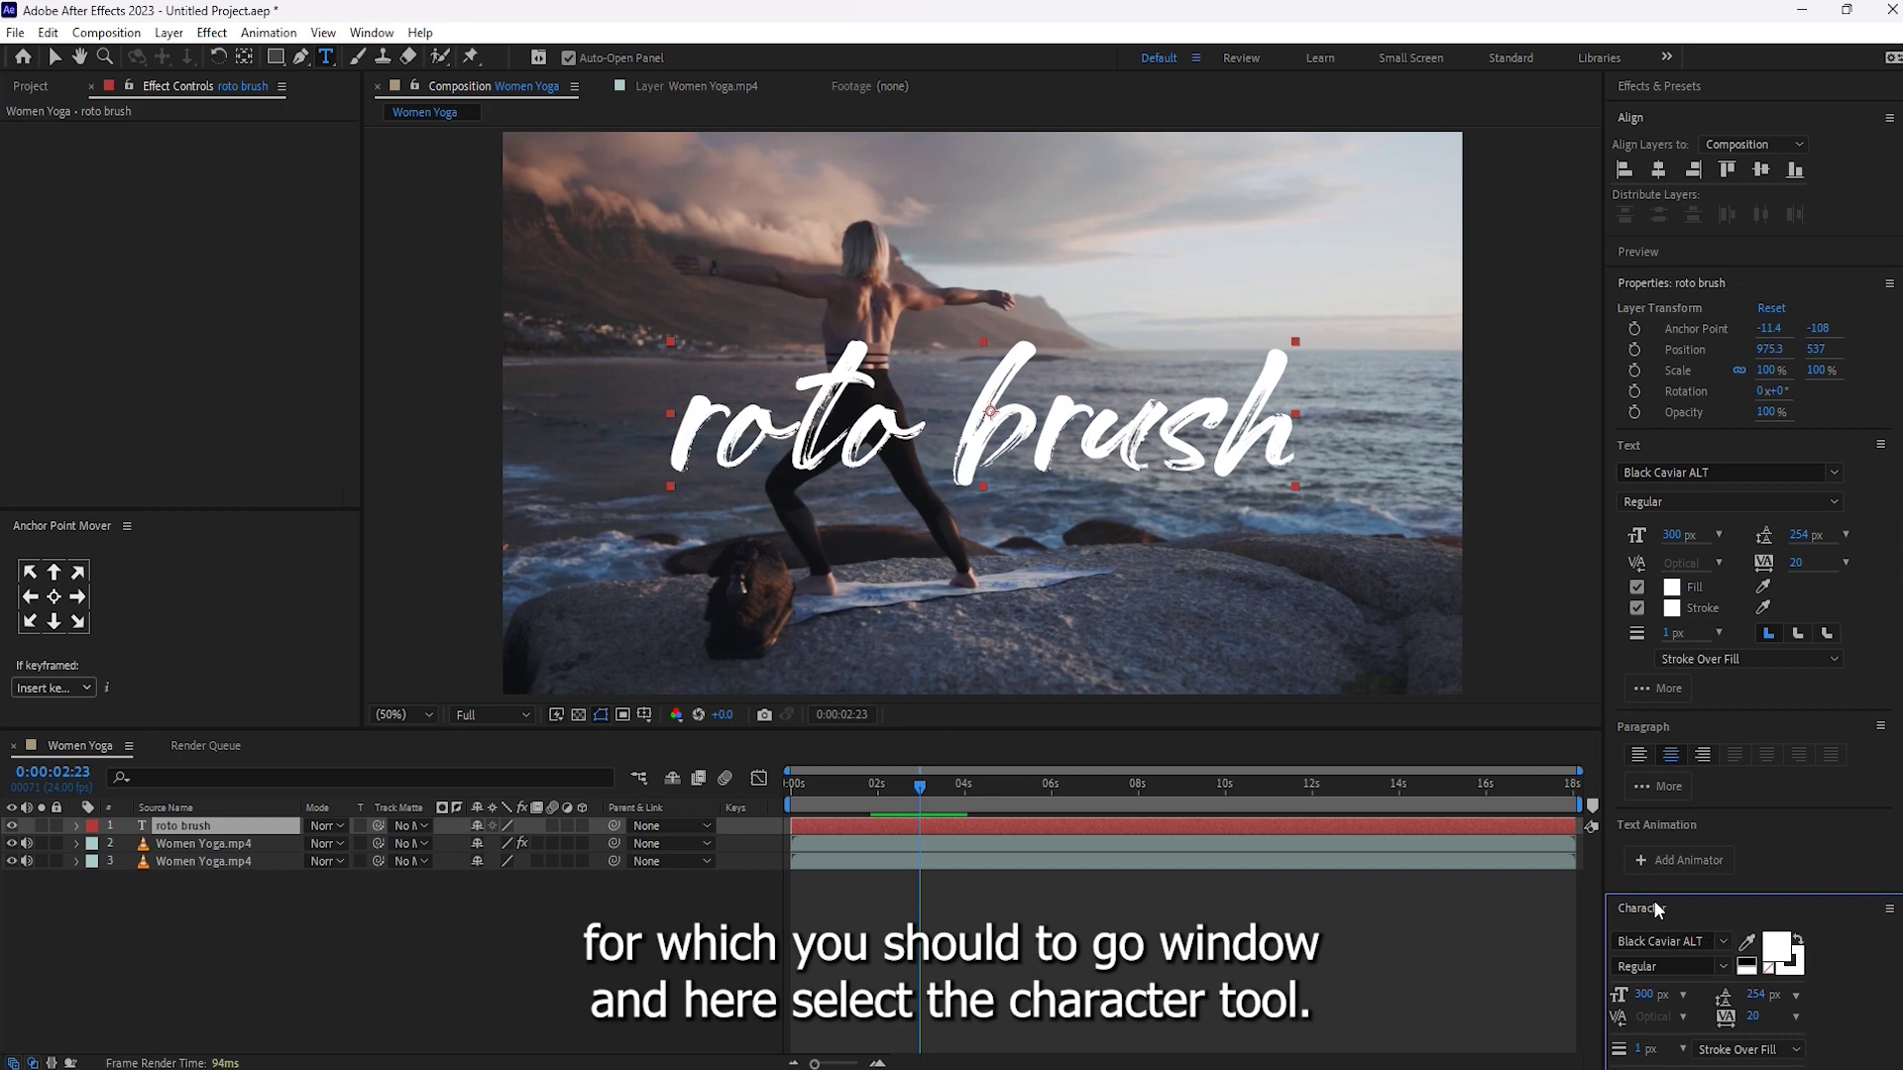
drag(1653, 904, 1640, 276)
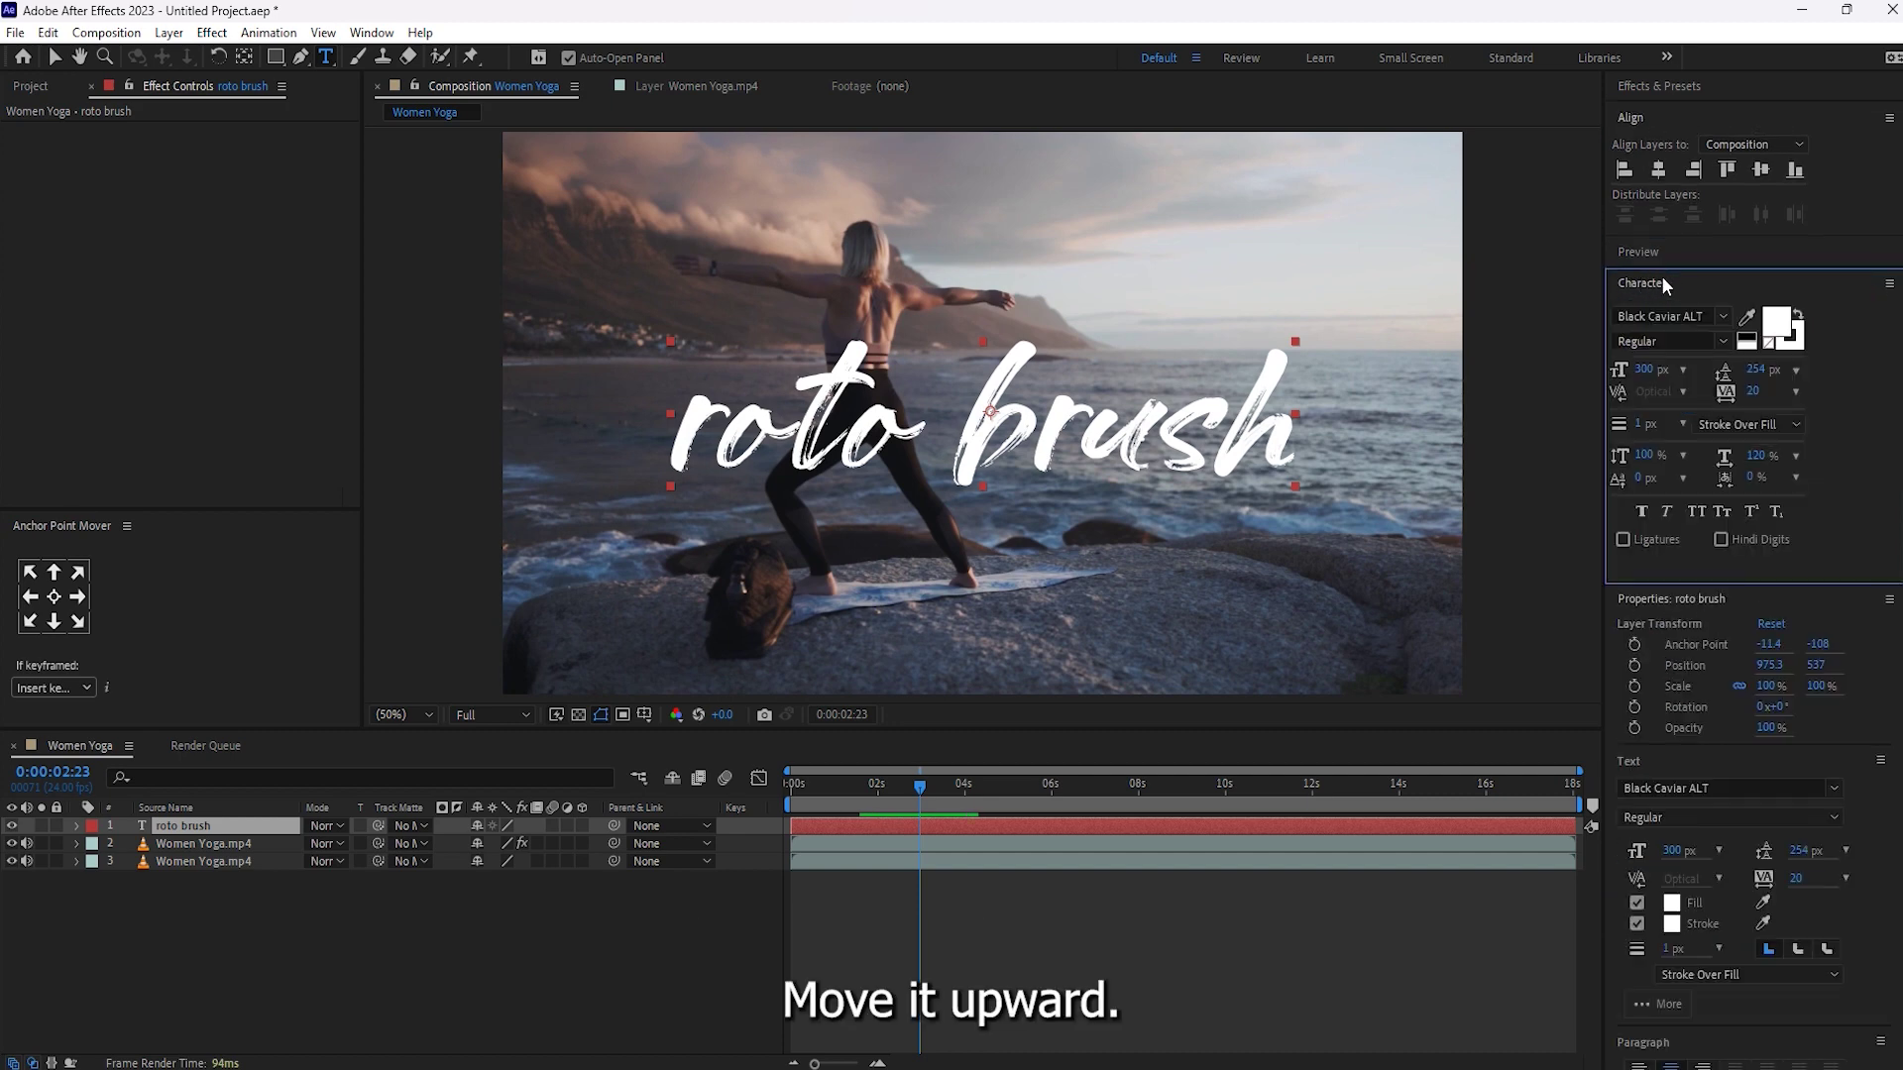
click(1705, 315)
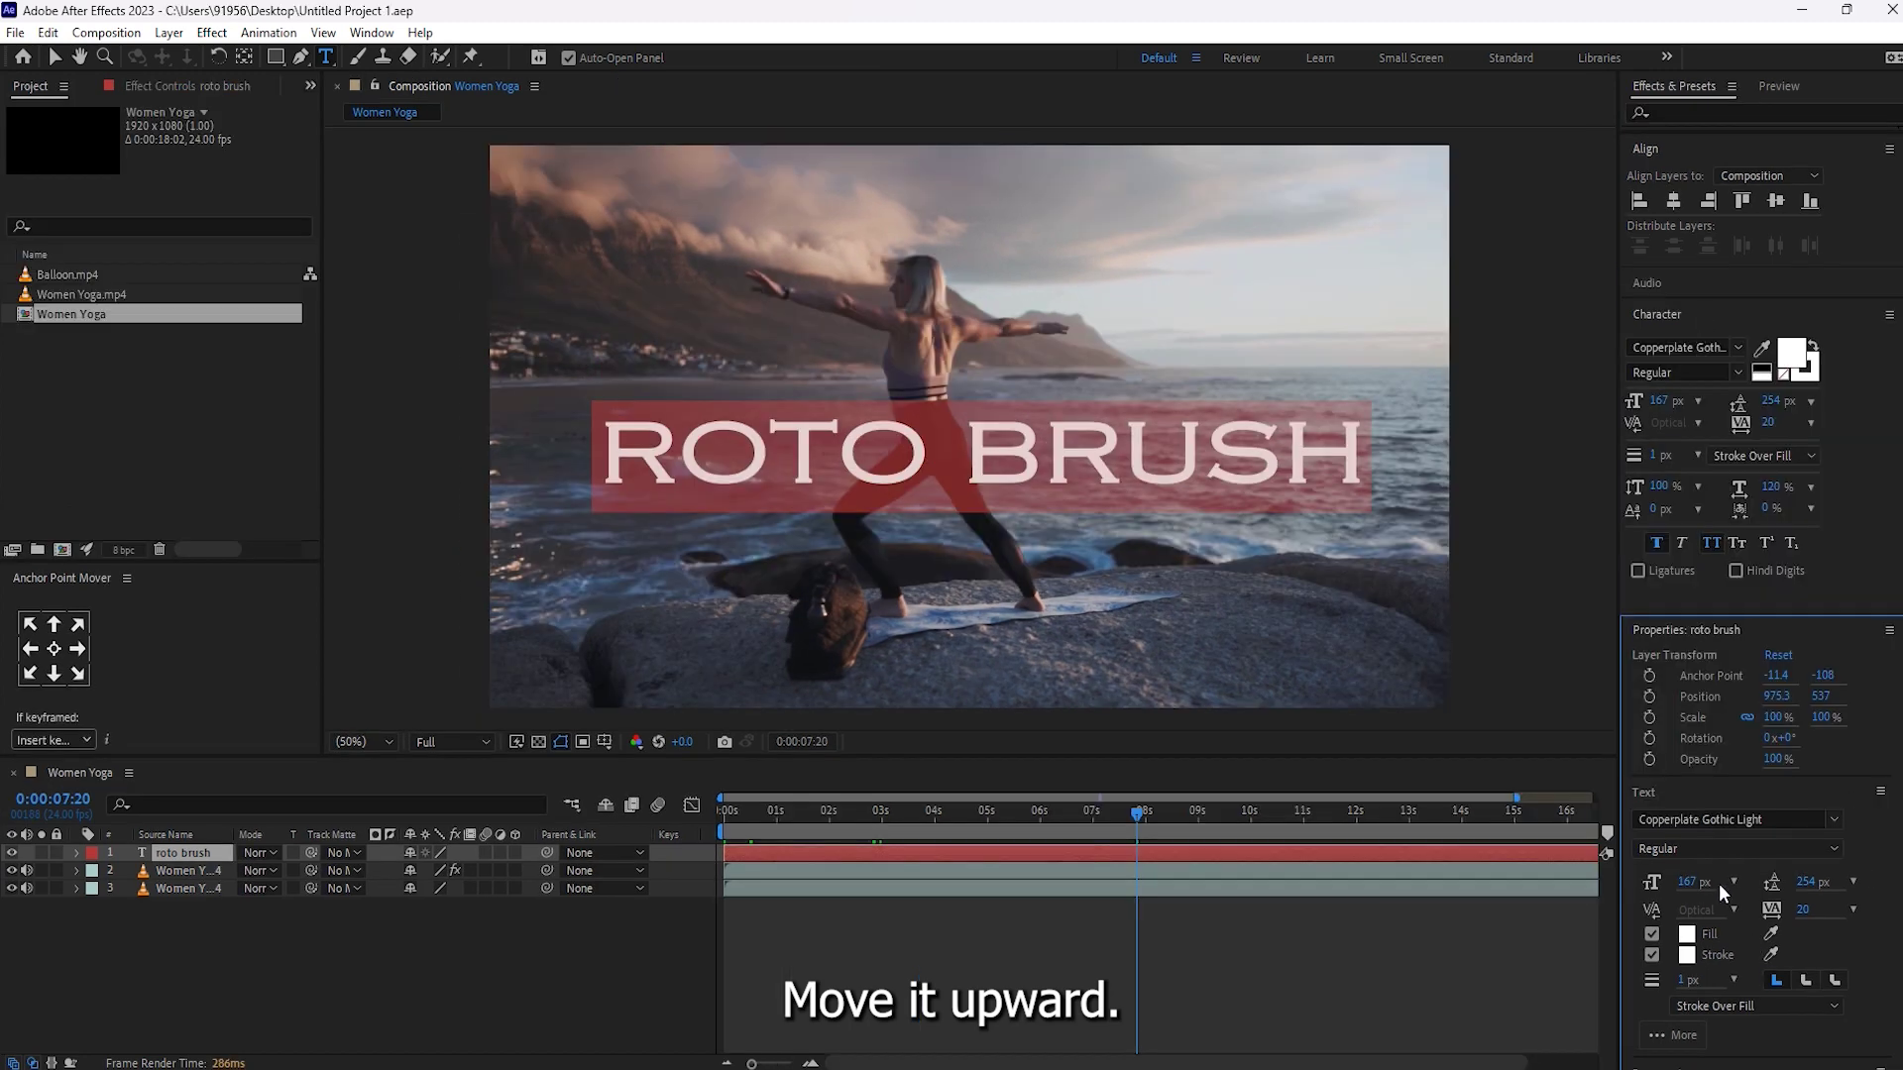
drag(1688, 885, 1678, 397)
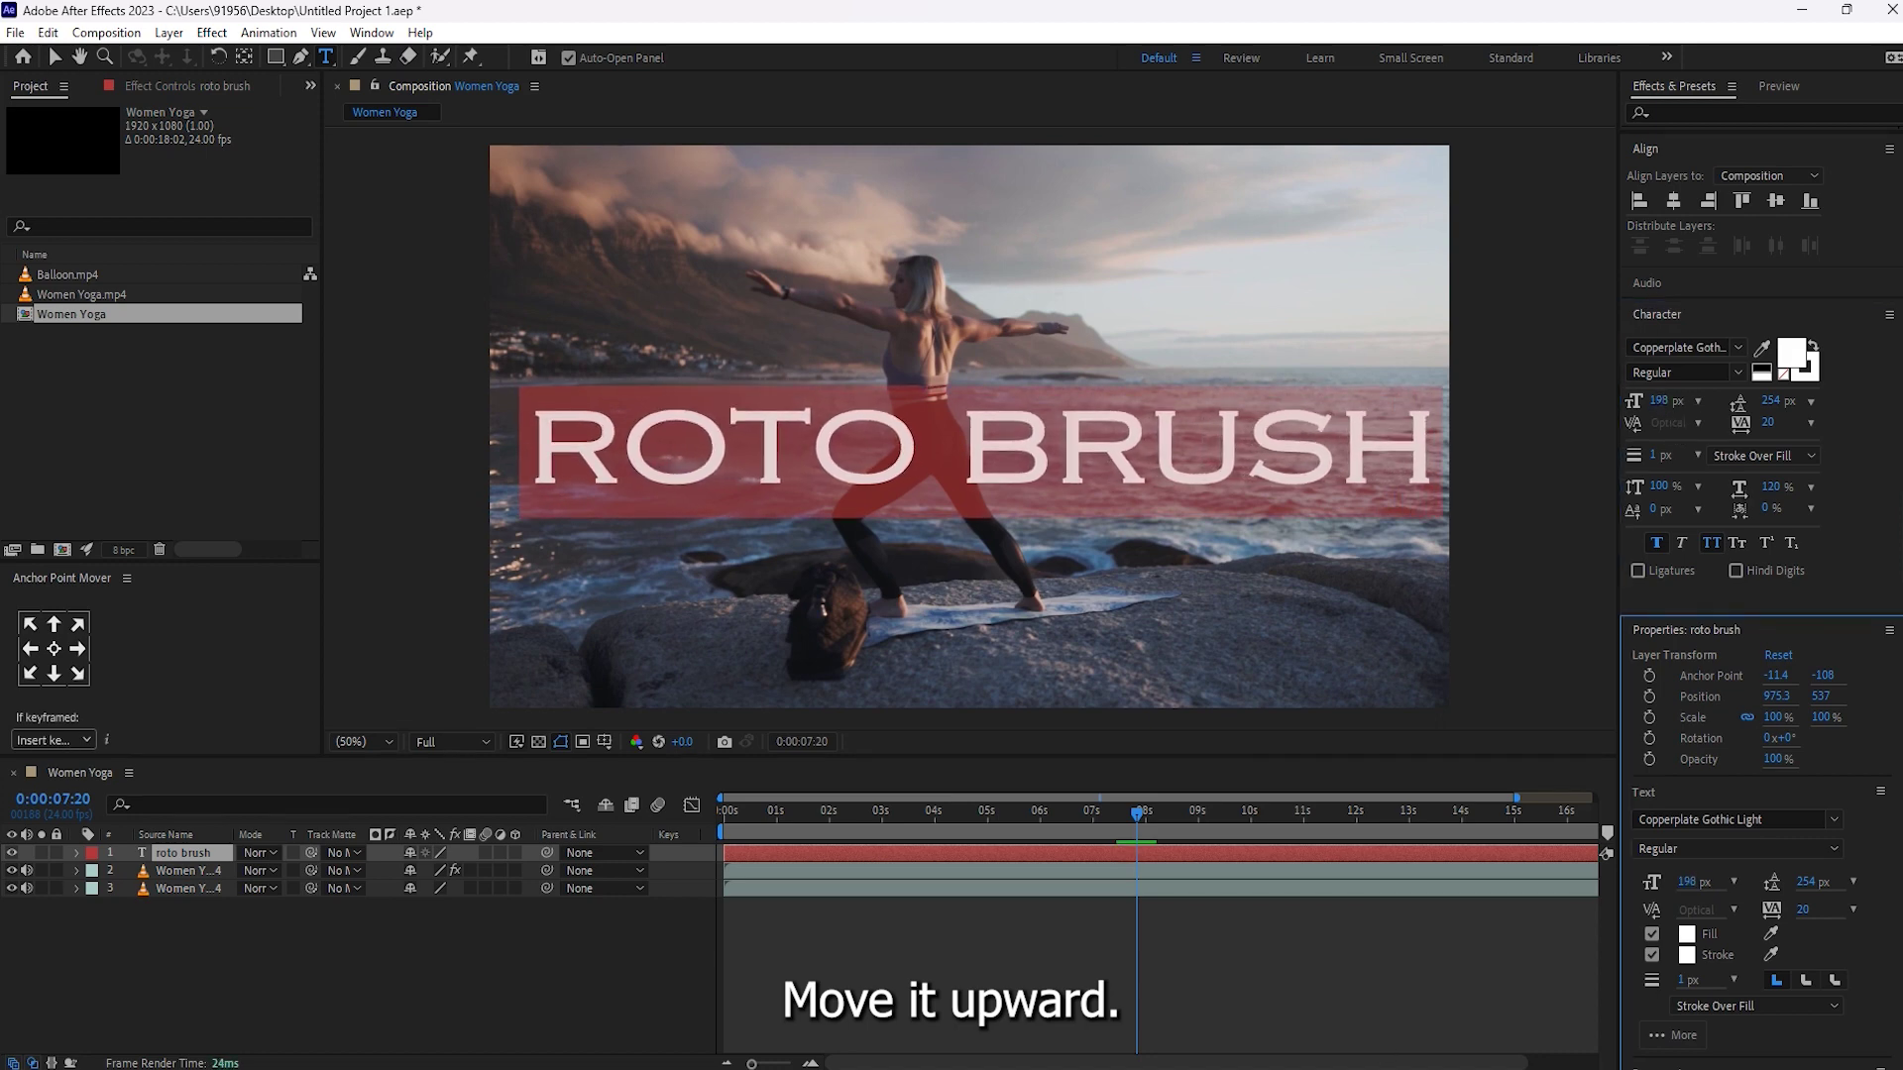
Put ROTO and BRUSH on separate lines and center the text and its anchor point in the composition.
click(956, 456)
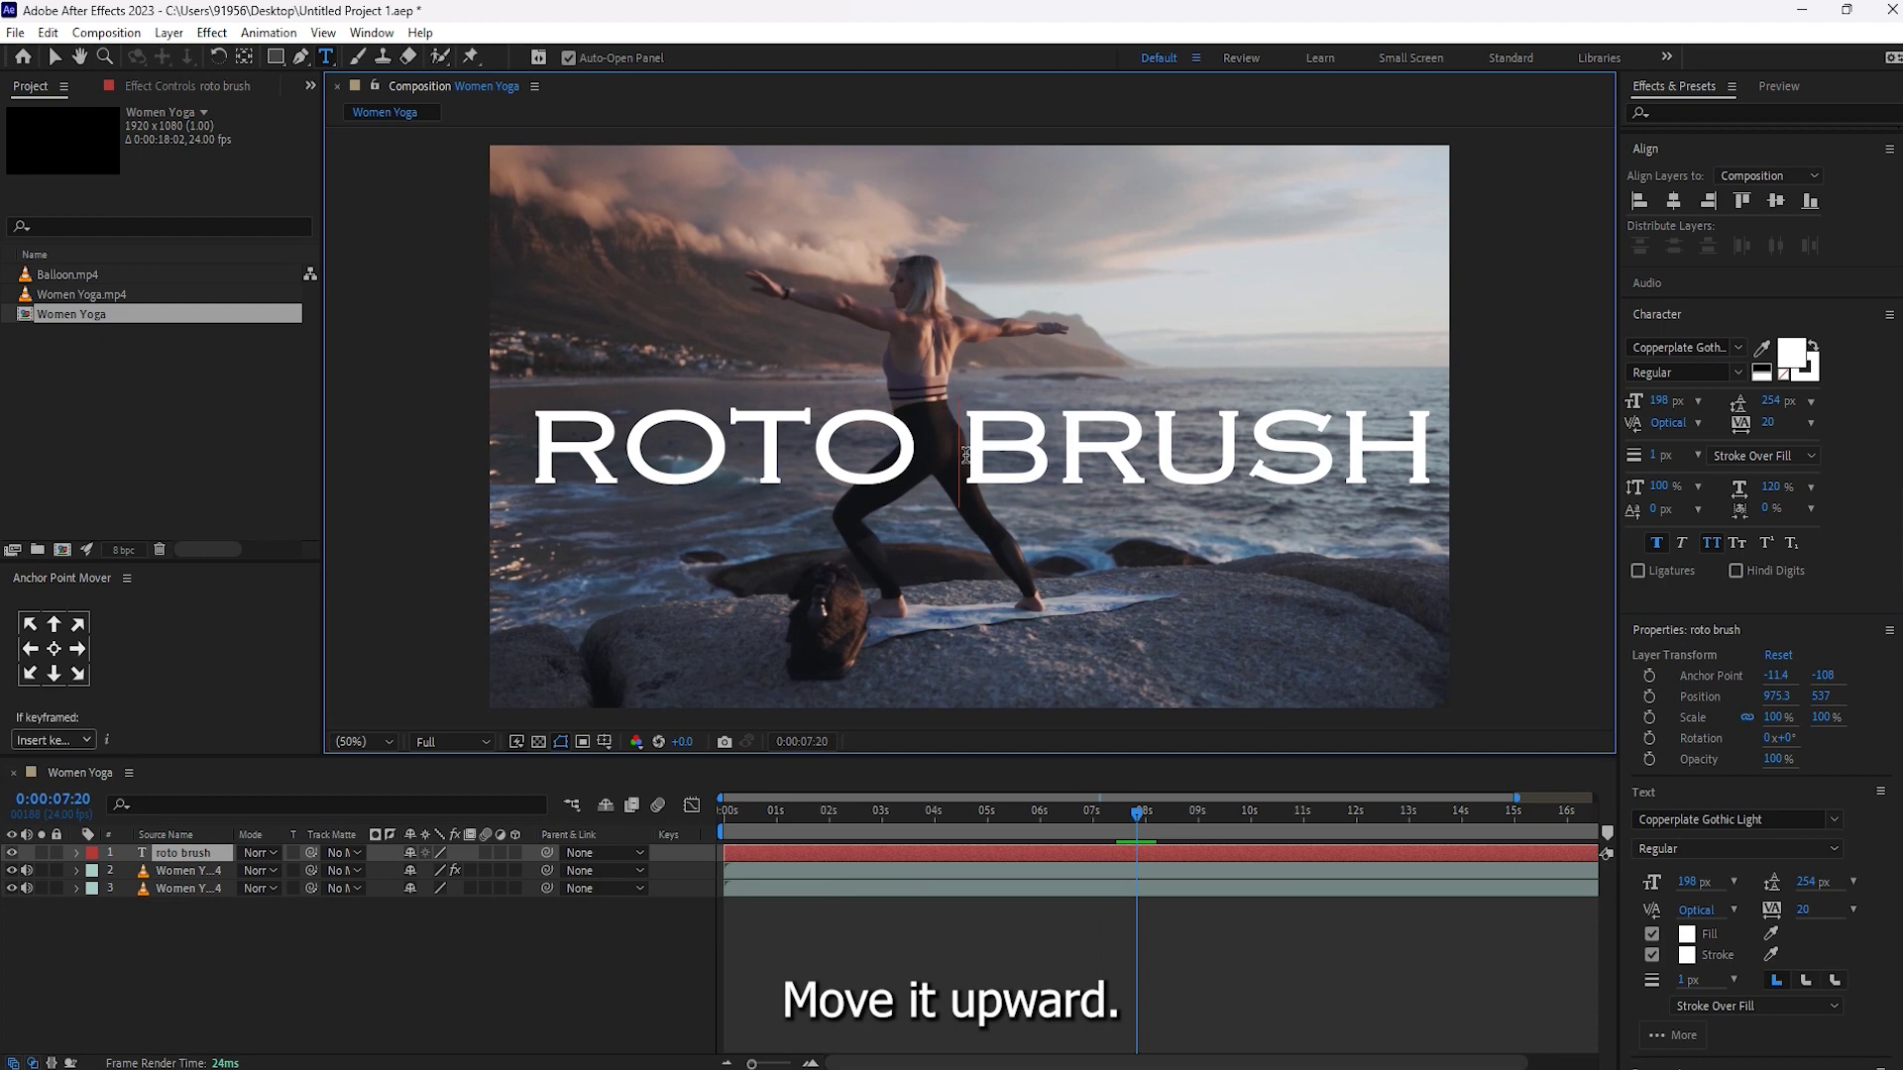
key(Right)
key(Return)
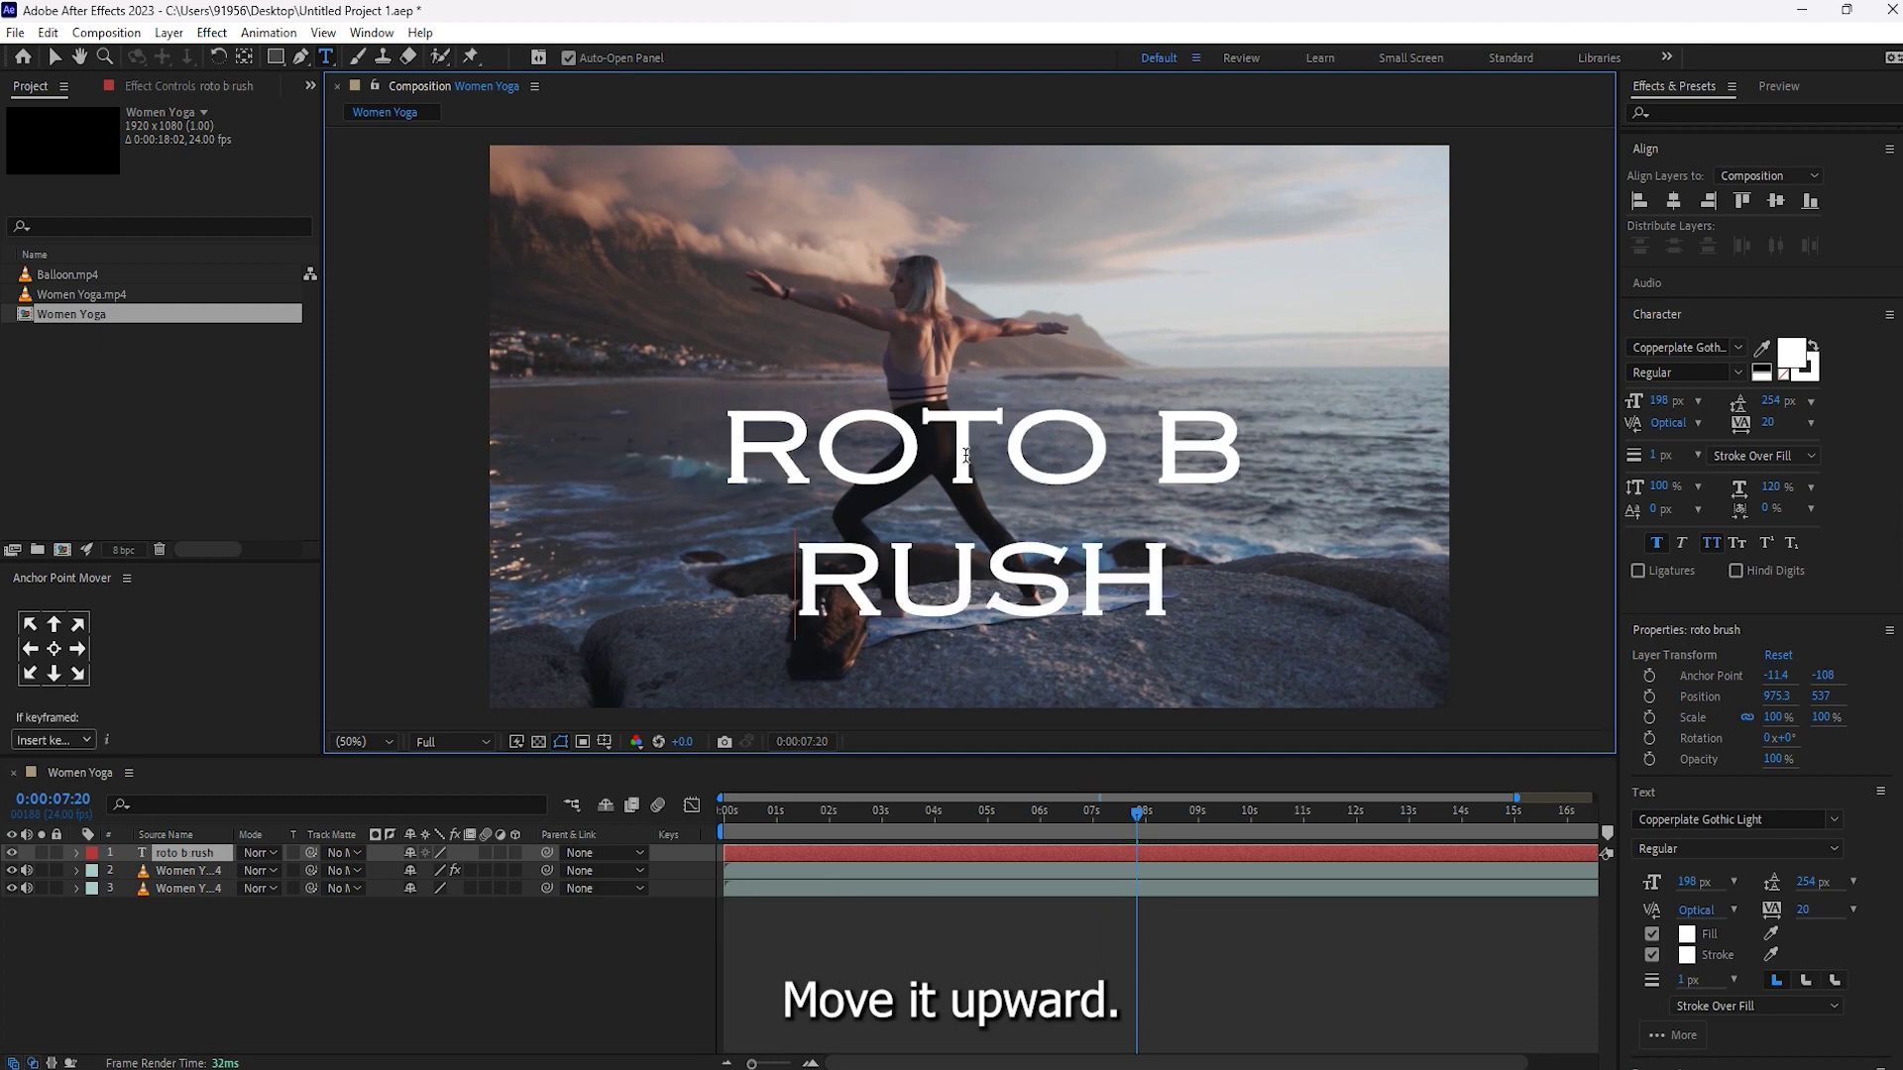
key(BackSpace)
key(Left)
key(Return)
mouse_move(1217, 585)
mouse_down()
mouse_move(744, 585)
mouse_move(768, 446)
mouse_up()
click(1672, 204)
click(1775, 201)
click(54, 648)
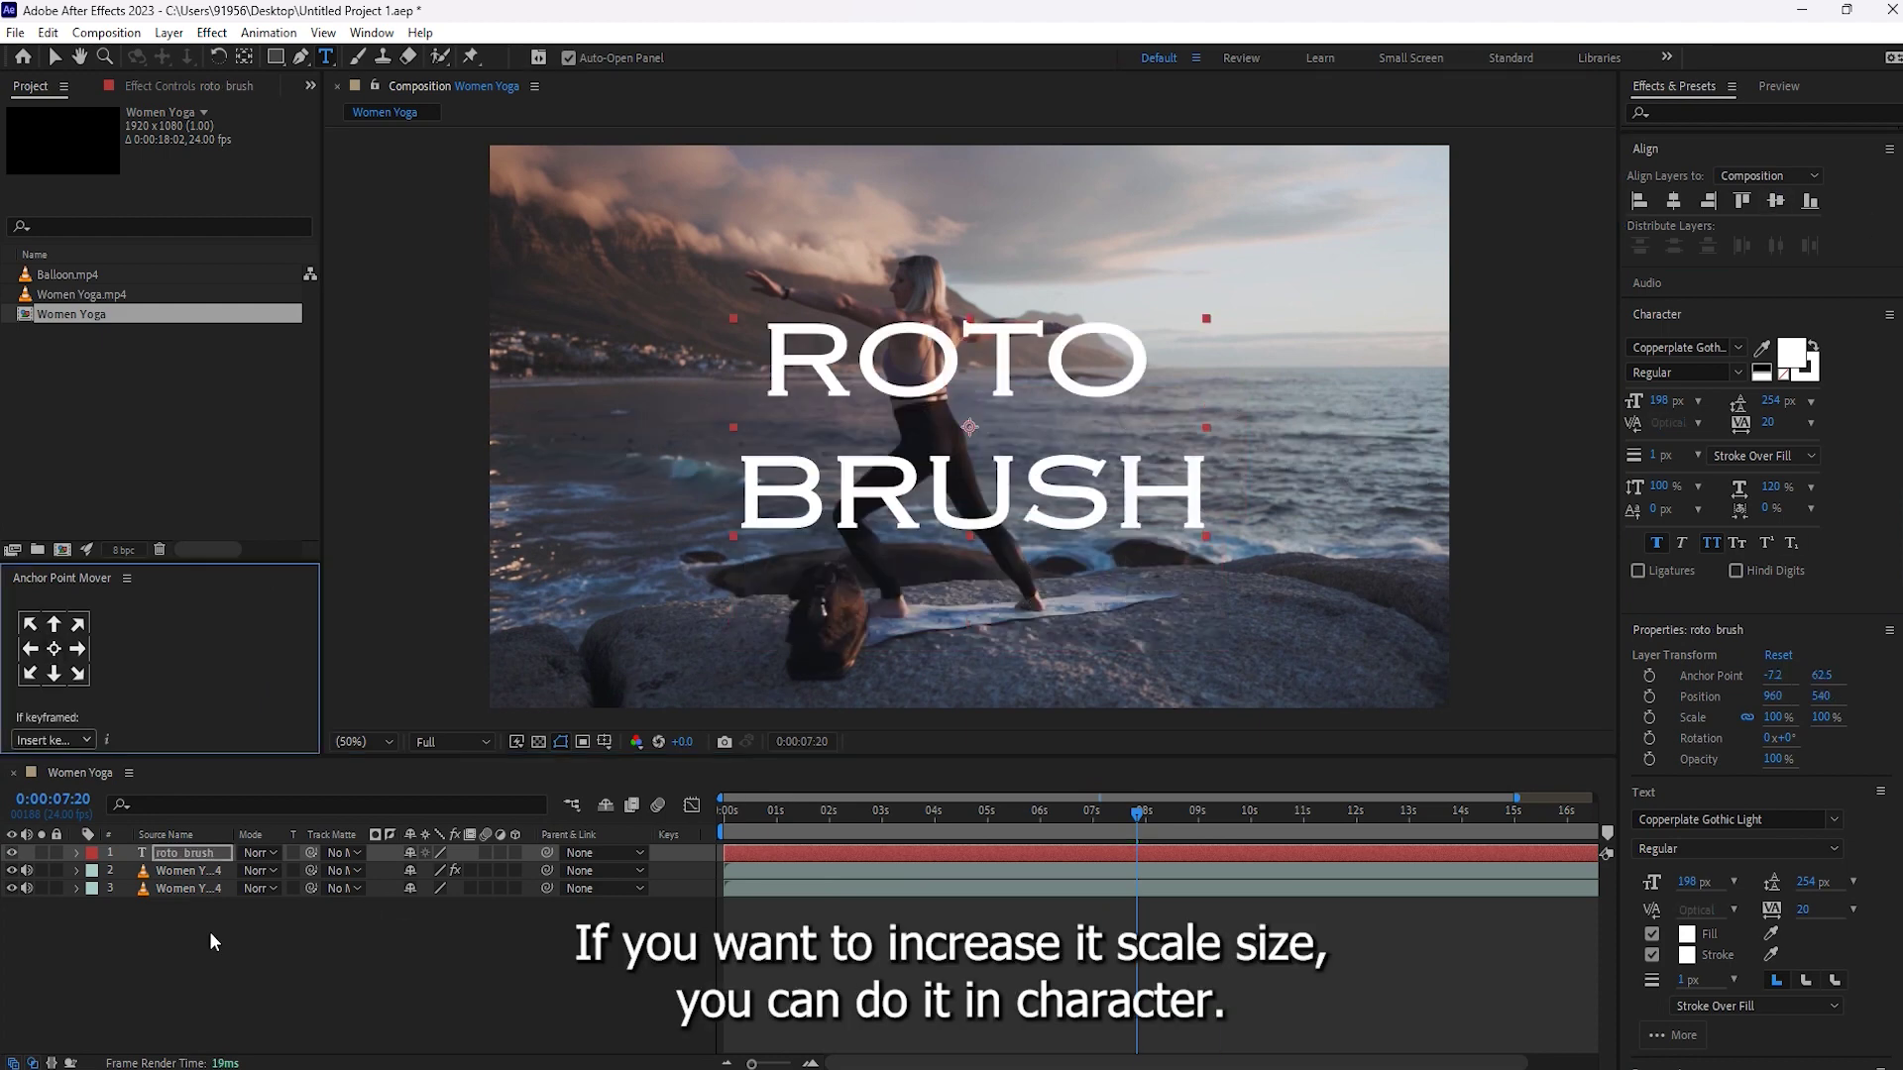
Enlarge the word BRUSH to 375 px and set its leading to 289 px.
click(206, 853)
mouse_move(1779, 401)
mouse_down()
mouse_move(1676, 400)
mouse_move(1902, 400)
mouse_up()
double_click(1156, 454)
double_click(197, 857)
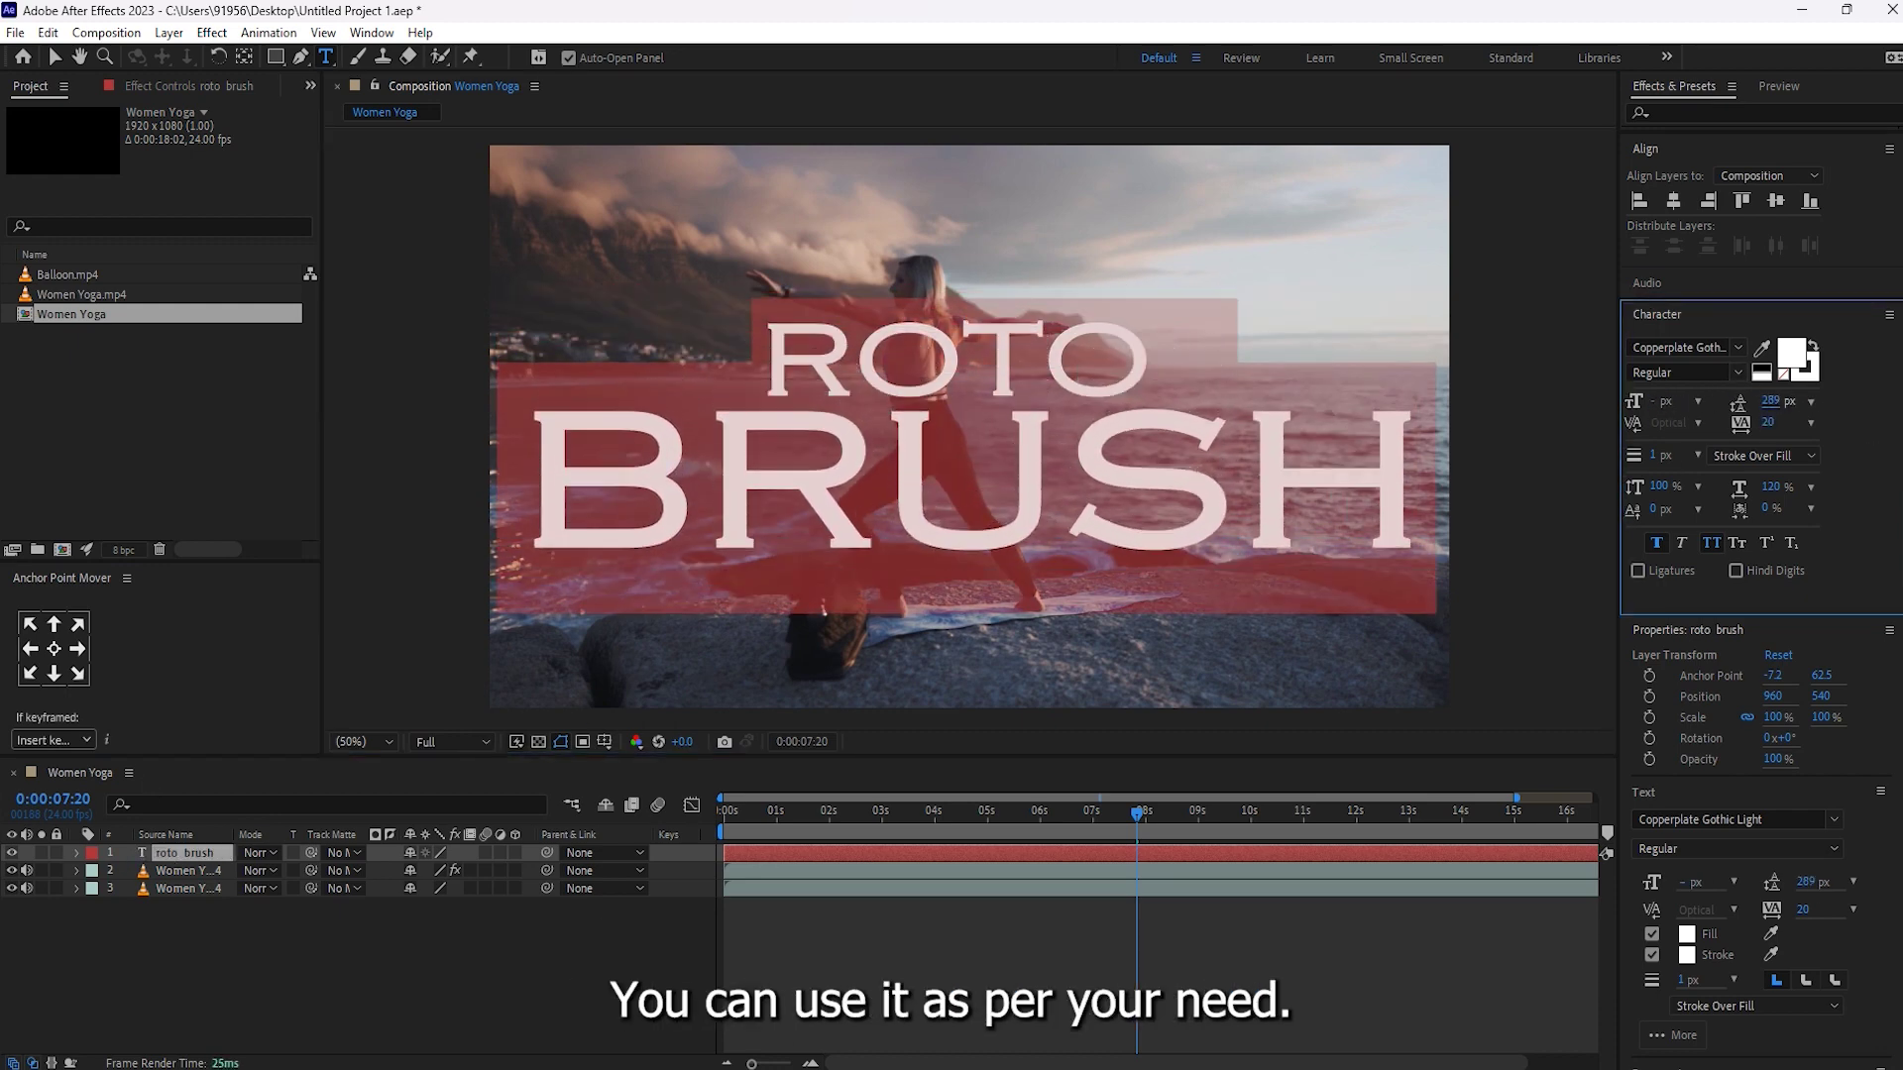
Set the font size of the word ROTO to 100 px.
double_click(901, 377)
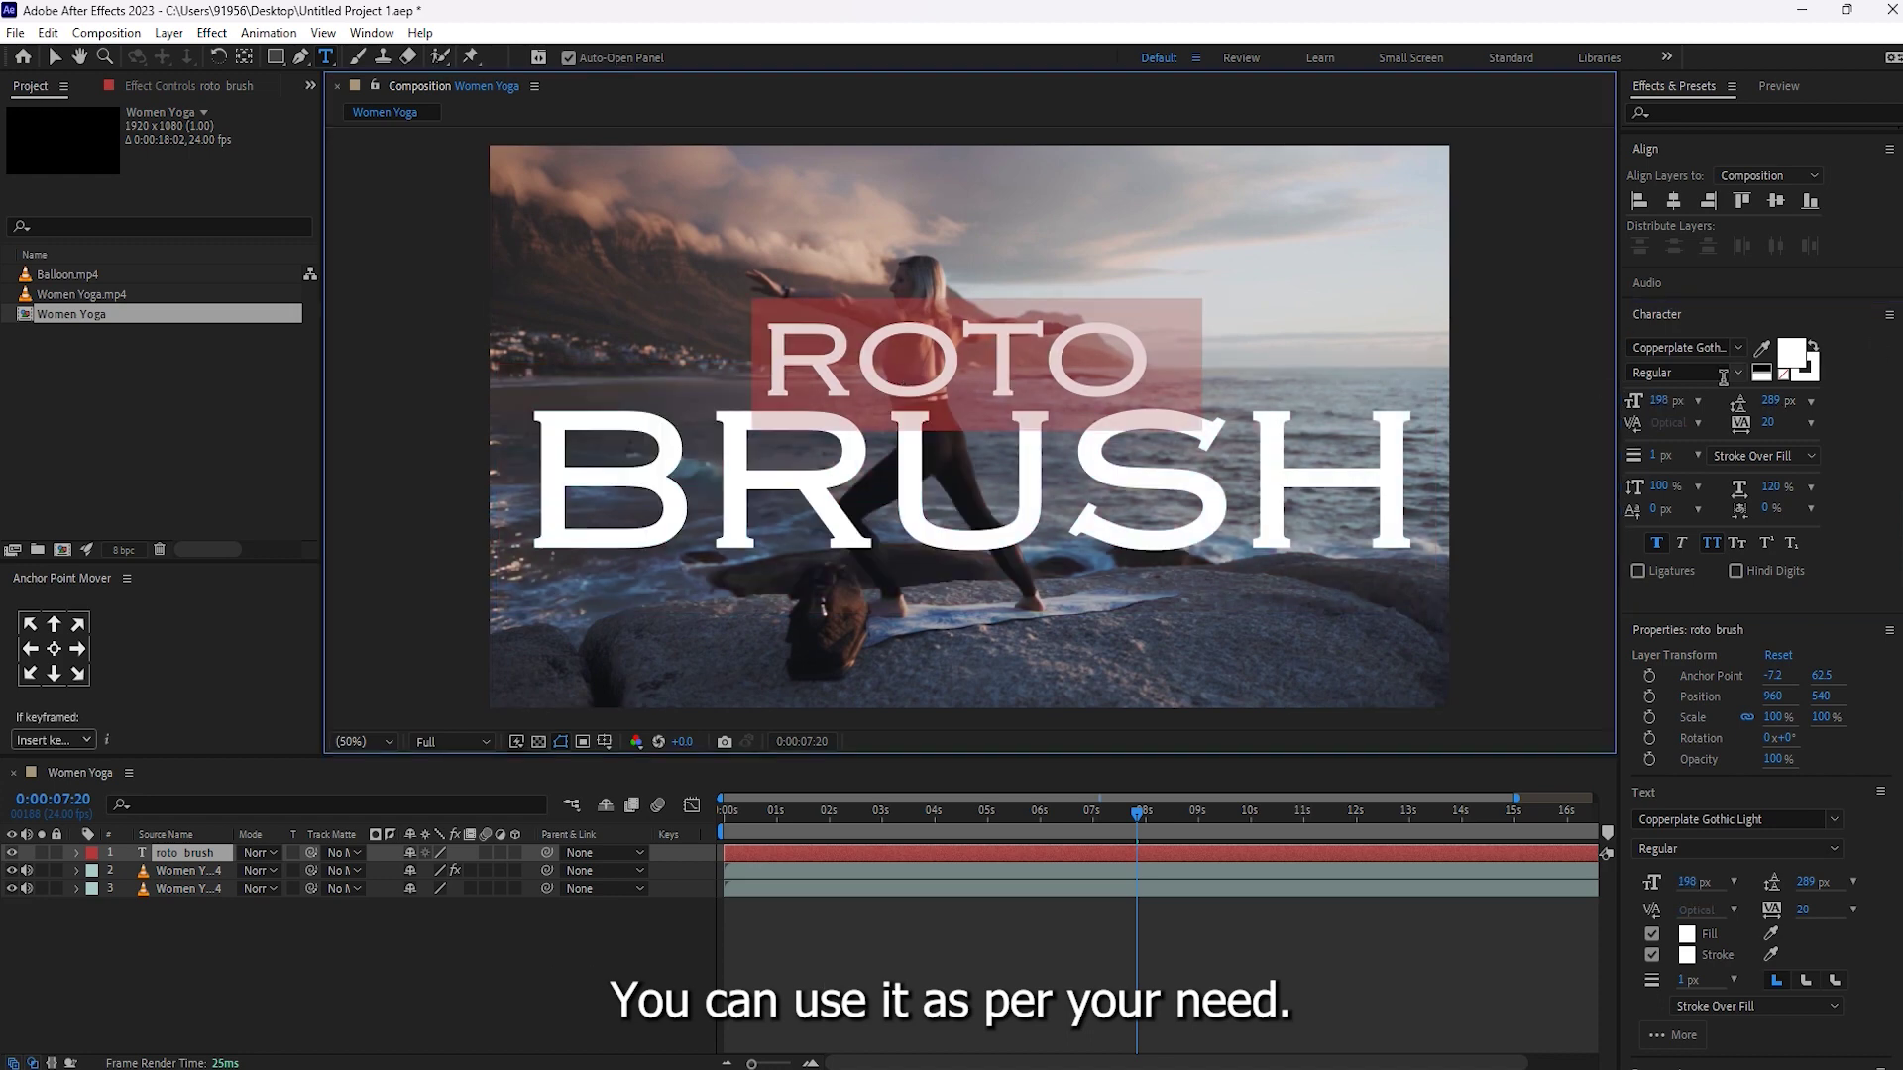
click(1656, 400)
text(100)
key(Return)
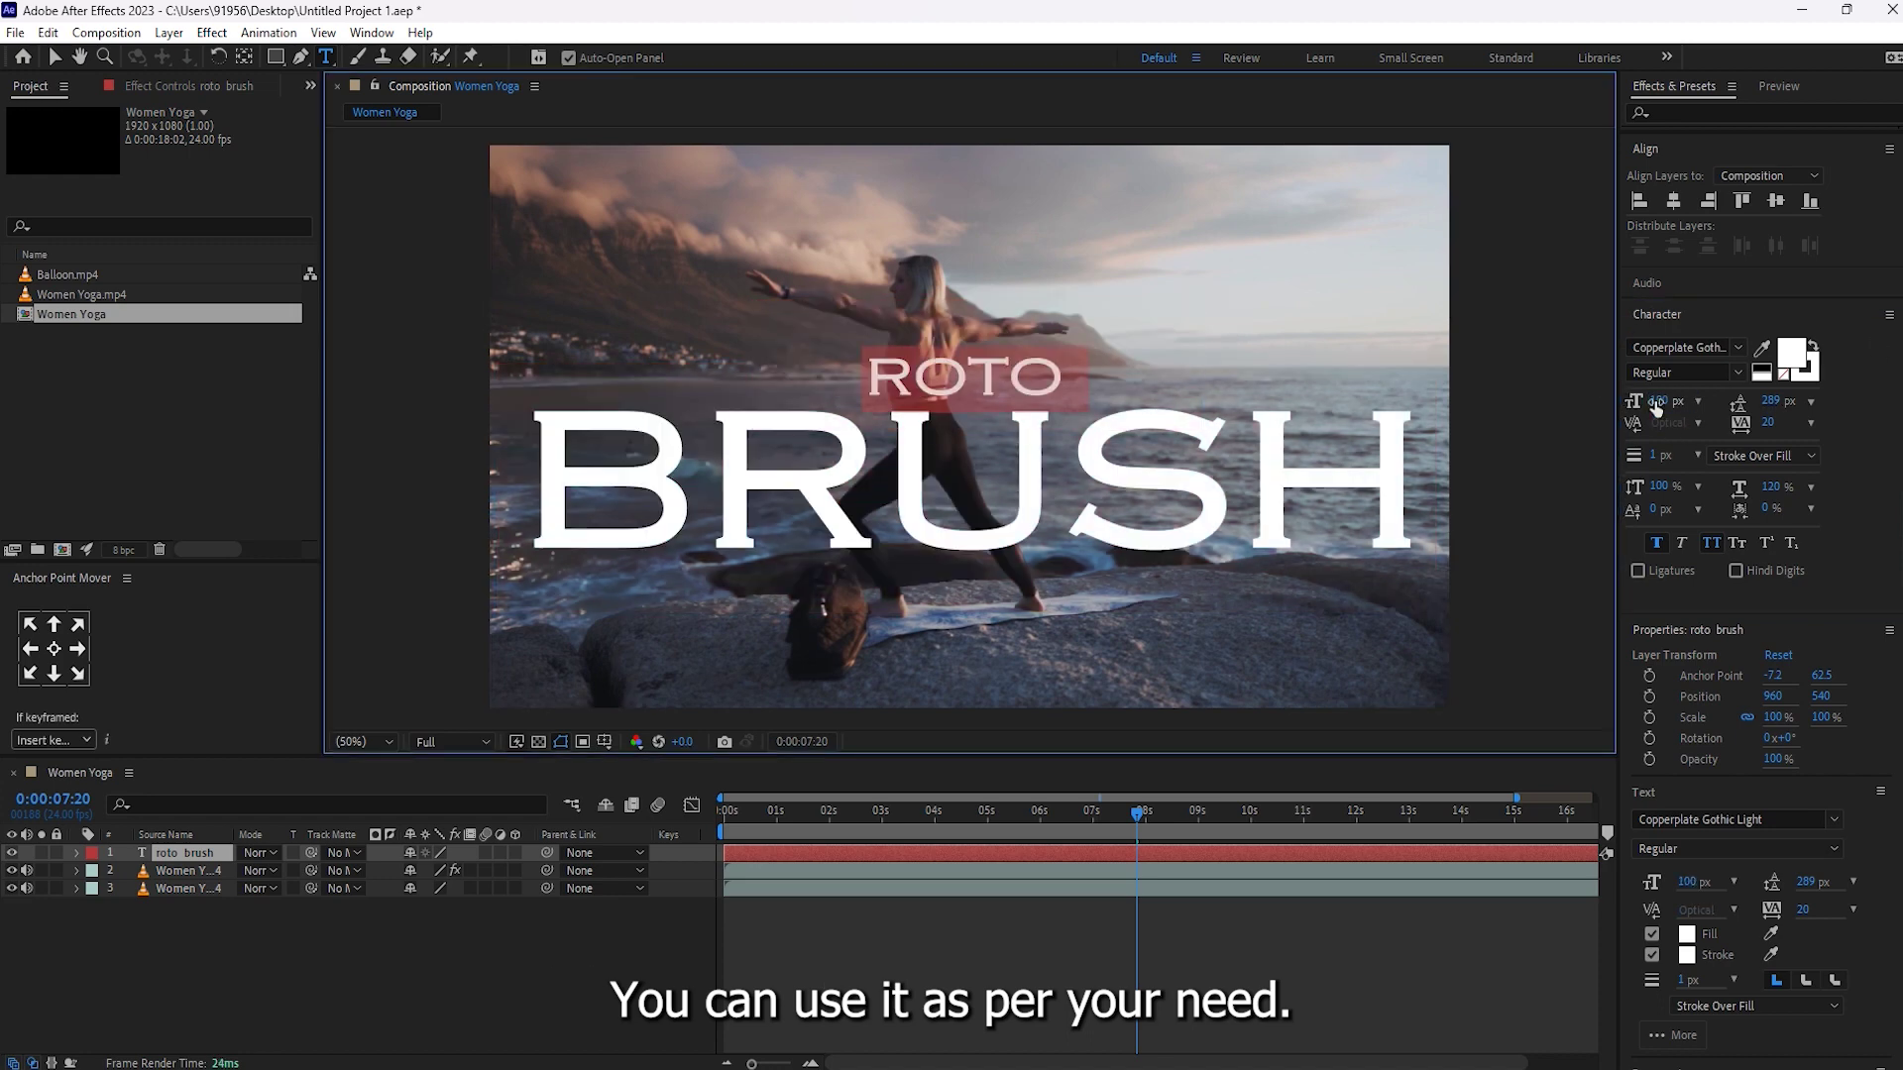
Center the resized text and its anchor point in the composition and raise the layer to position 960, 397.
click(287, 1019)
click(182, 854)
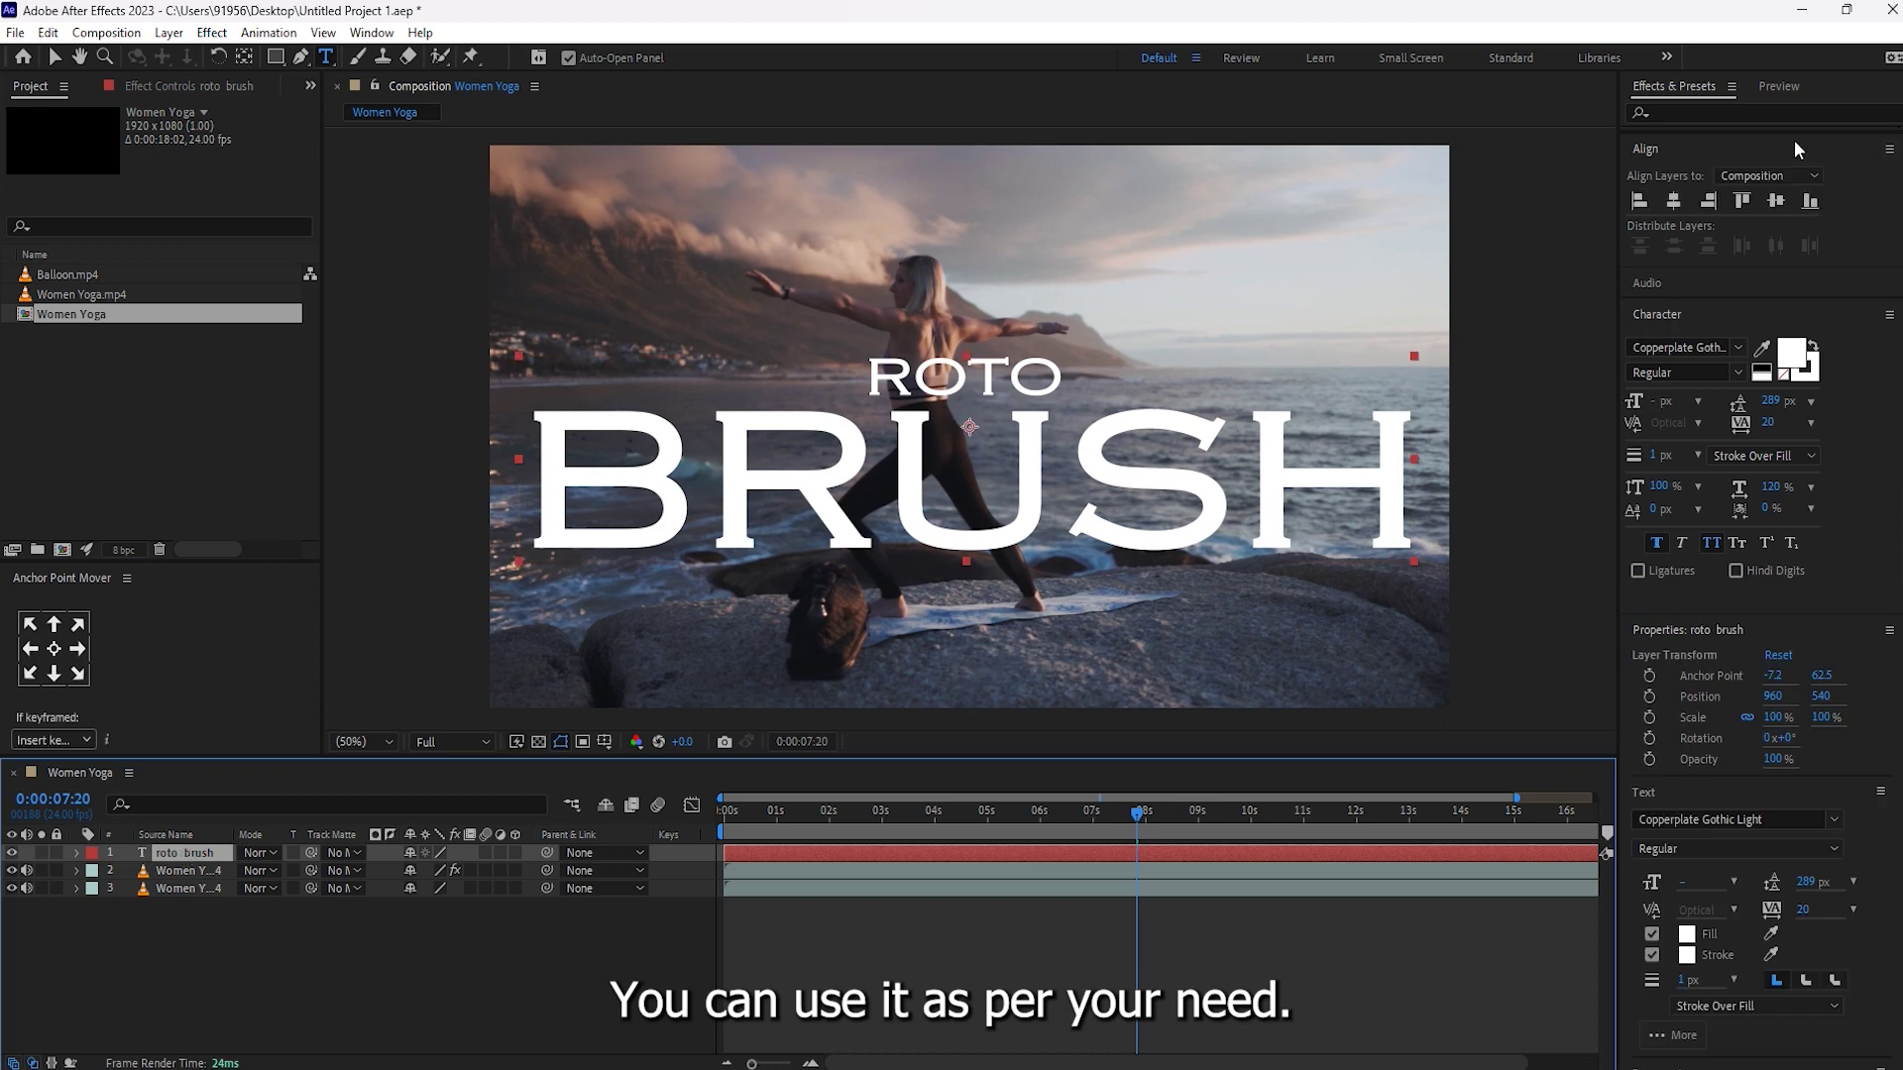
click(1673, 200)
click(1775, 200)
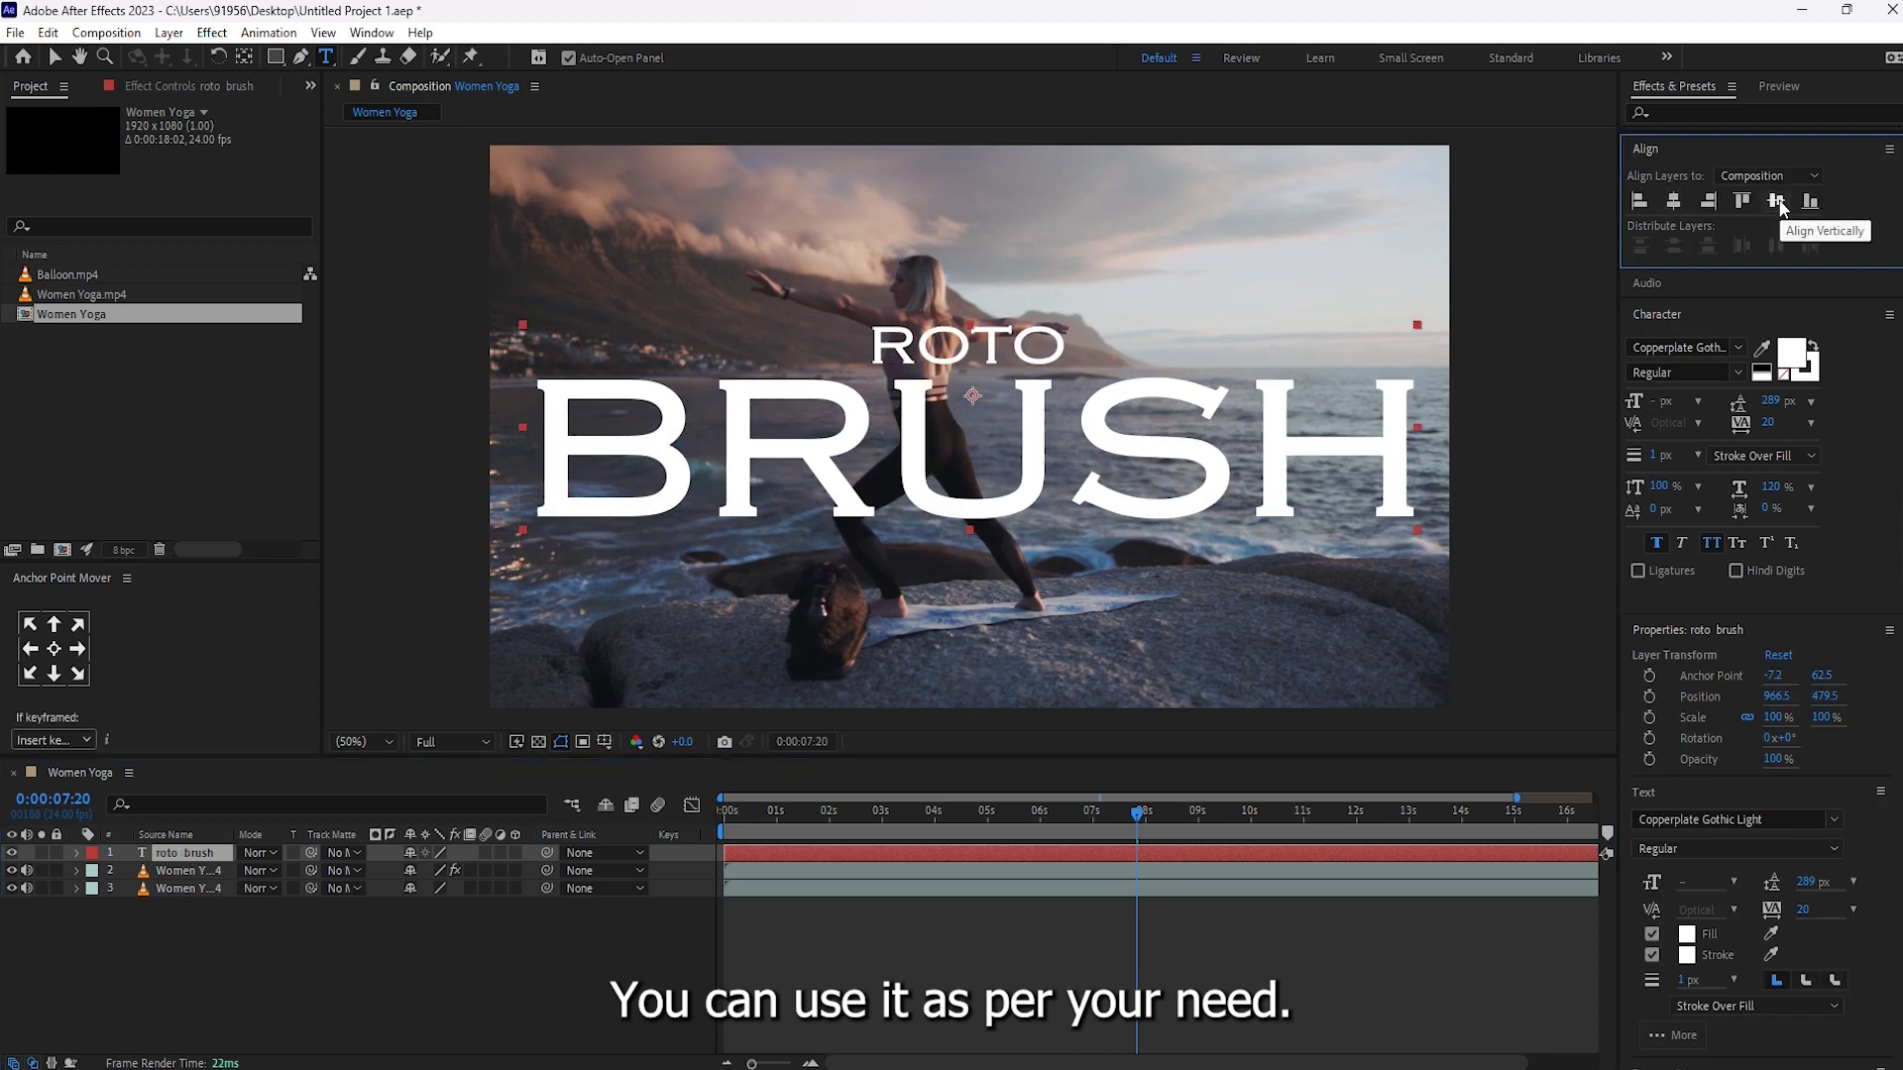
click(58, 656)
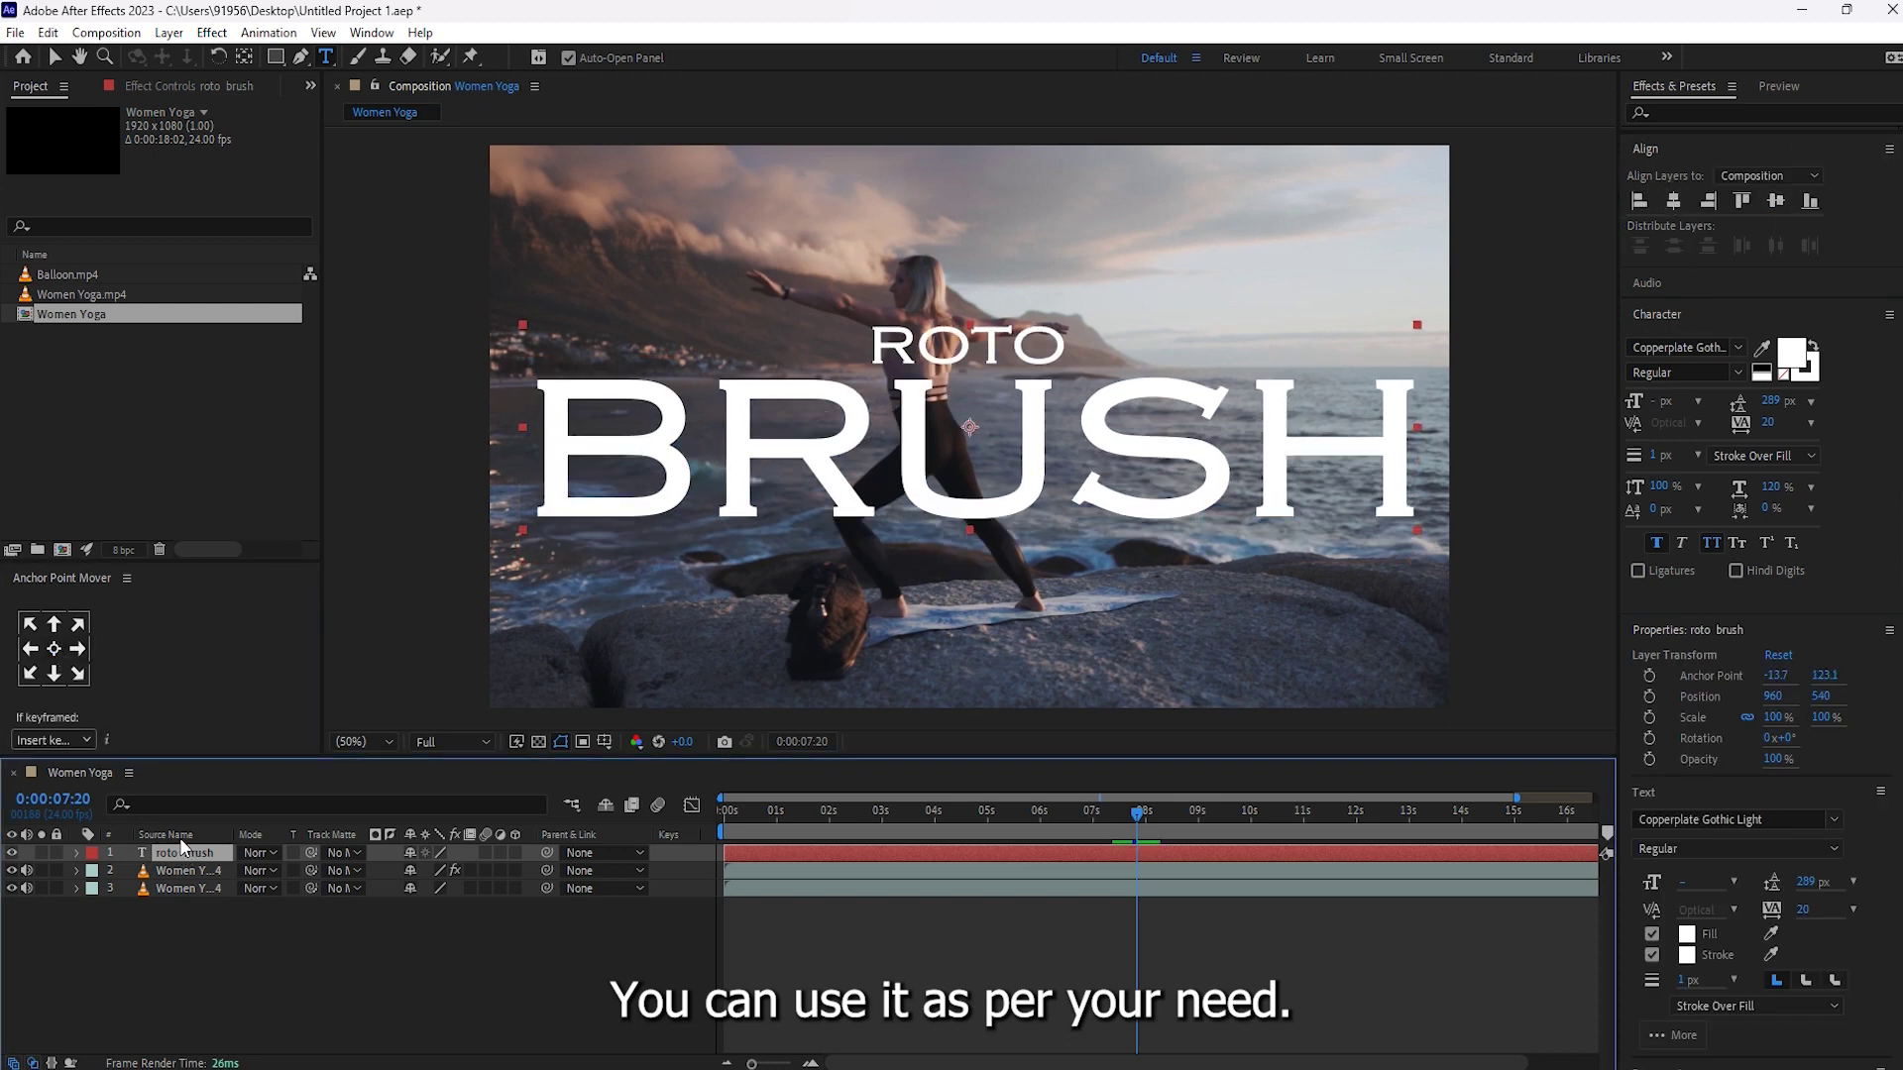
key(p)
drag(449, 869, 168, 860)
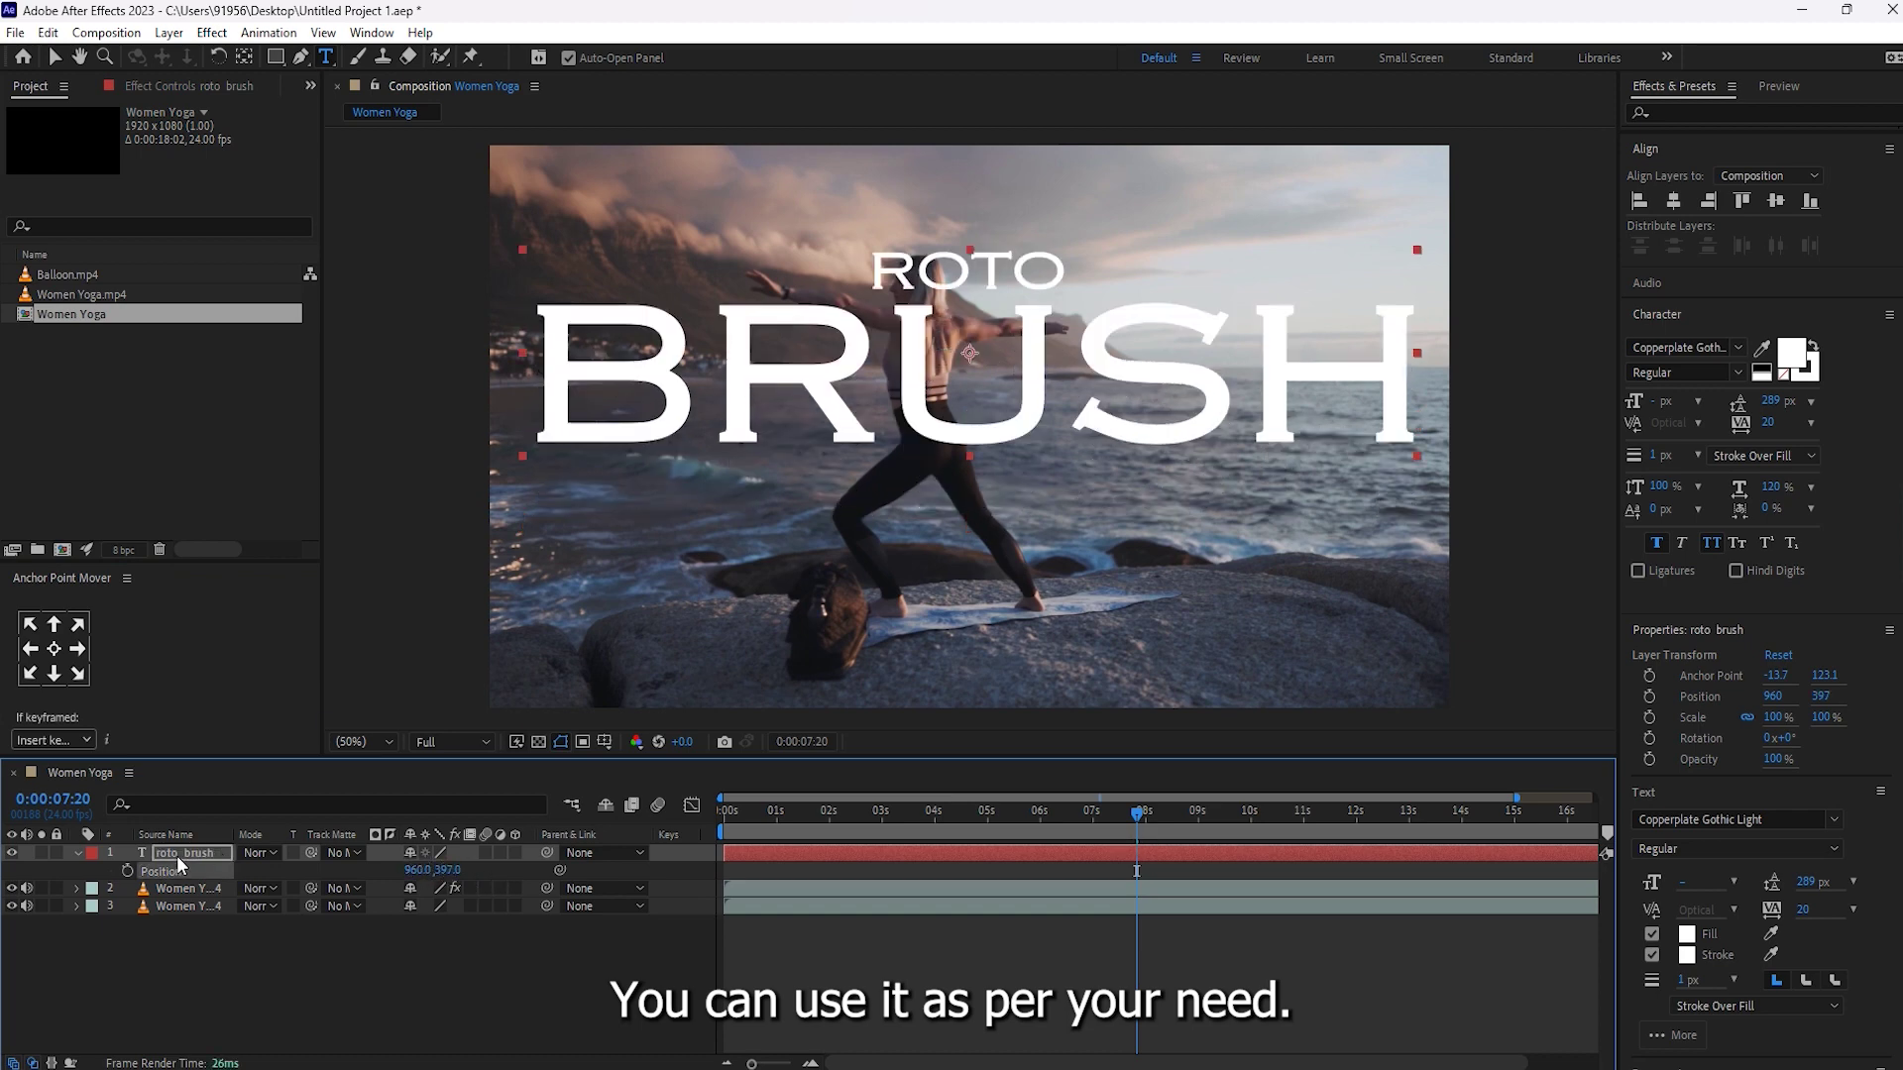
Reduce the word BRUSH to 323 px and its leading to 256 px.
double_click(660, 388)
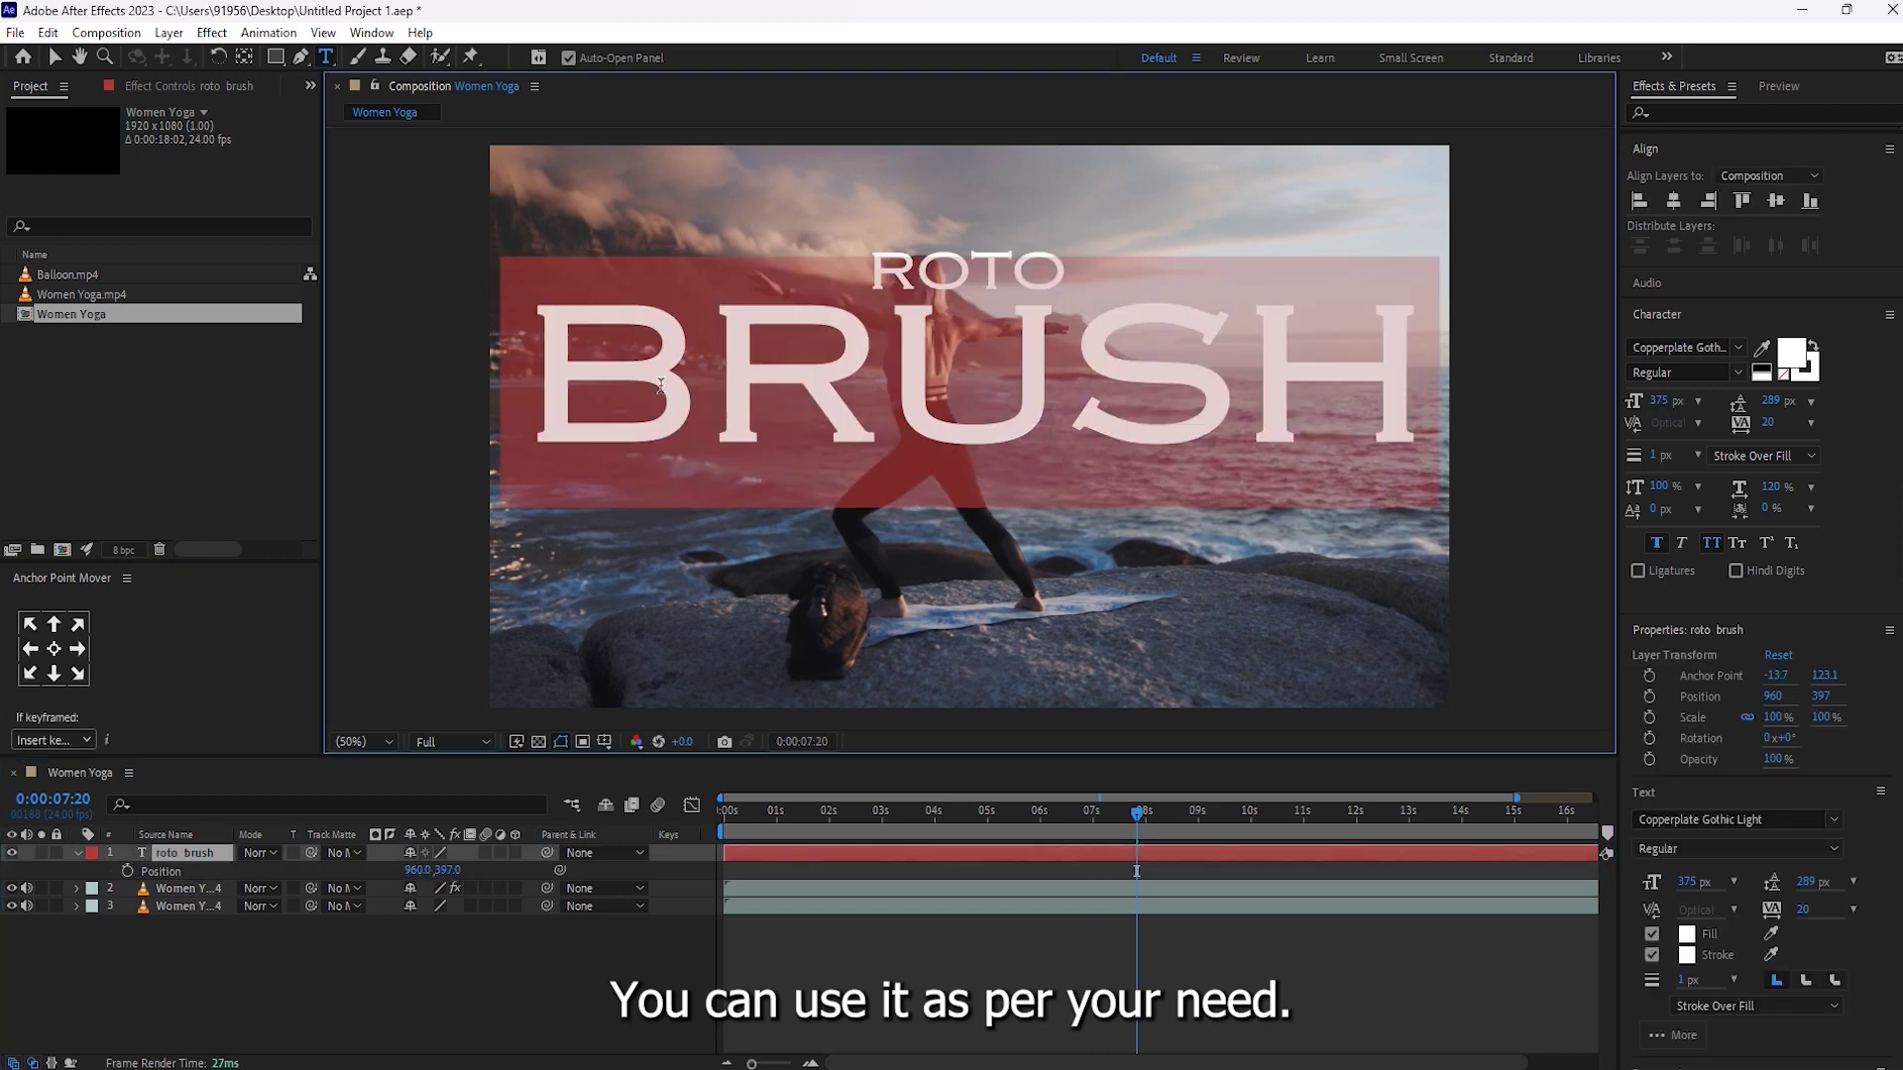
mouse_move(1665, 404)
mouse_down()
mouse_move(1594, 393)
mouse_move(1613, 387)
mouse_up()
drag(1777, 402, 1736, 385)
Recenter the title and its anchor point in the composition and raise the layer to position 960, 438.
click(1776, 201)
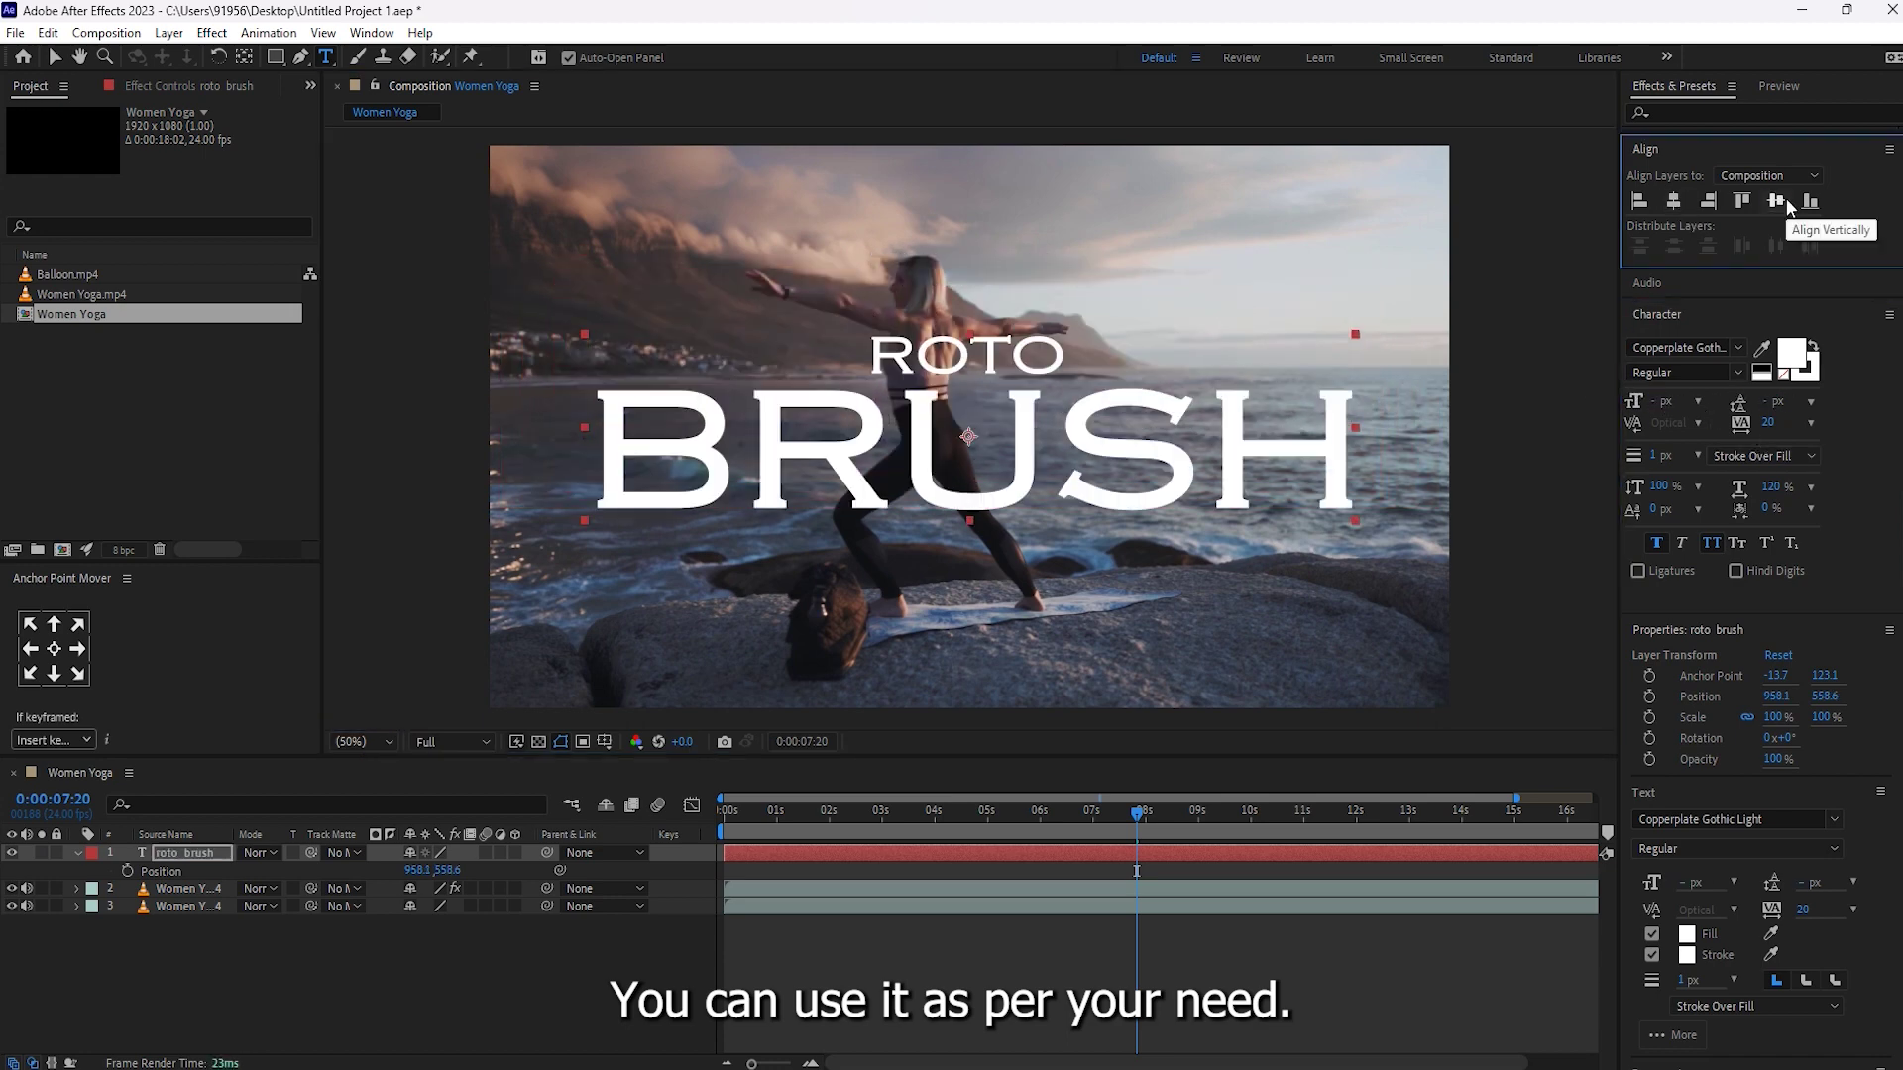
click(1673, 201)
click(53, 648)
drag(443, 869, 361, 865)
click(1105, 1006)
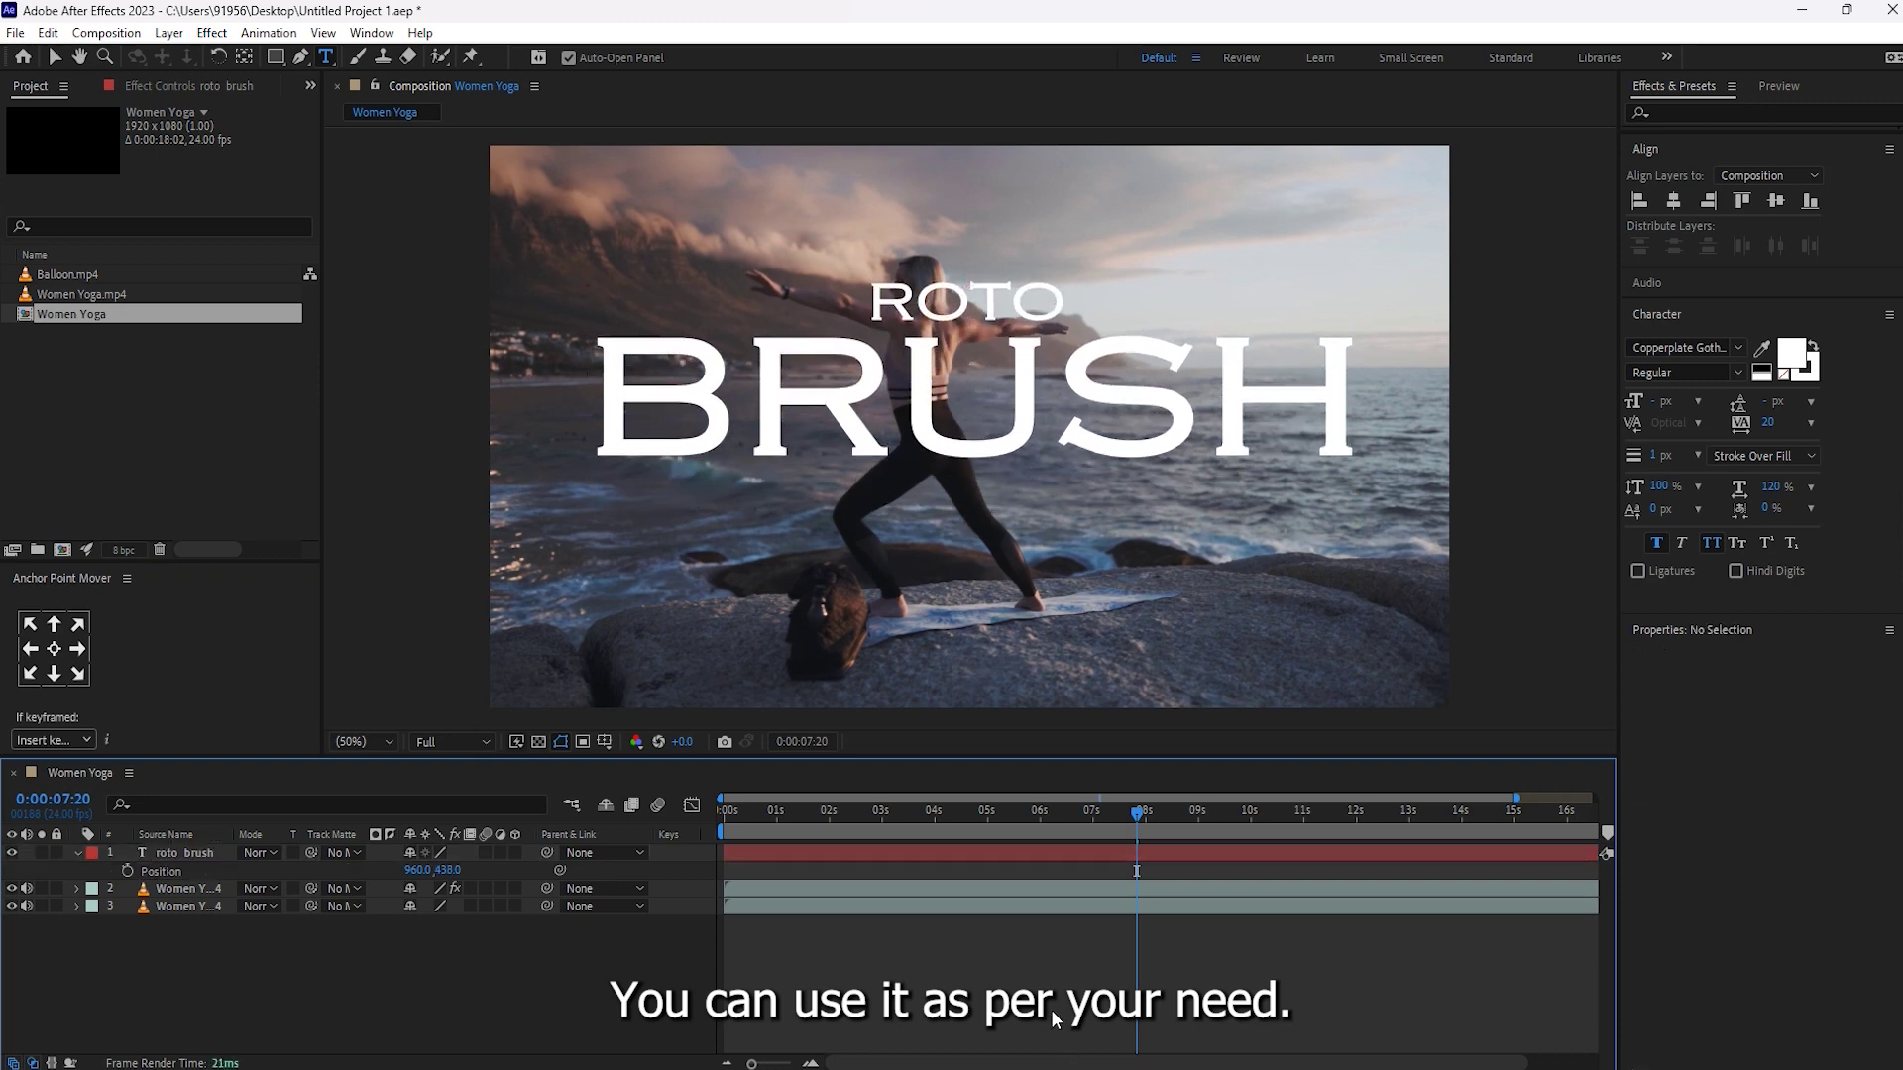
At 0:00:02:23, move the roto brush text layer between the Roto Brush cutout and the original footage layer.
drag(1143, 819, 880, 818)
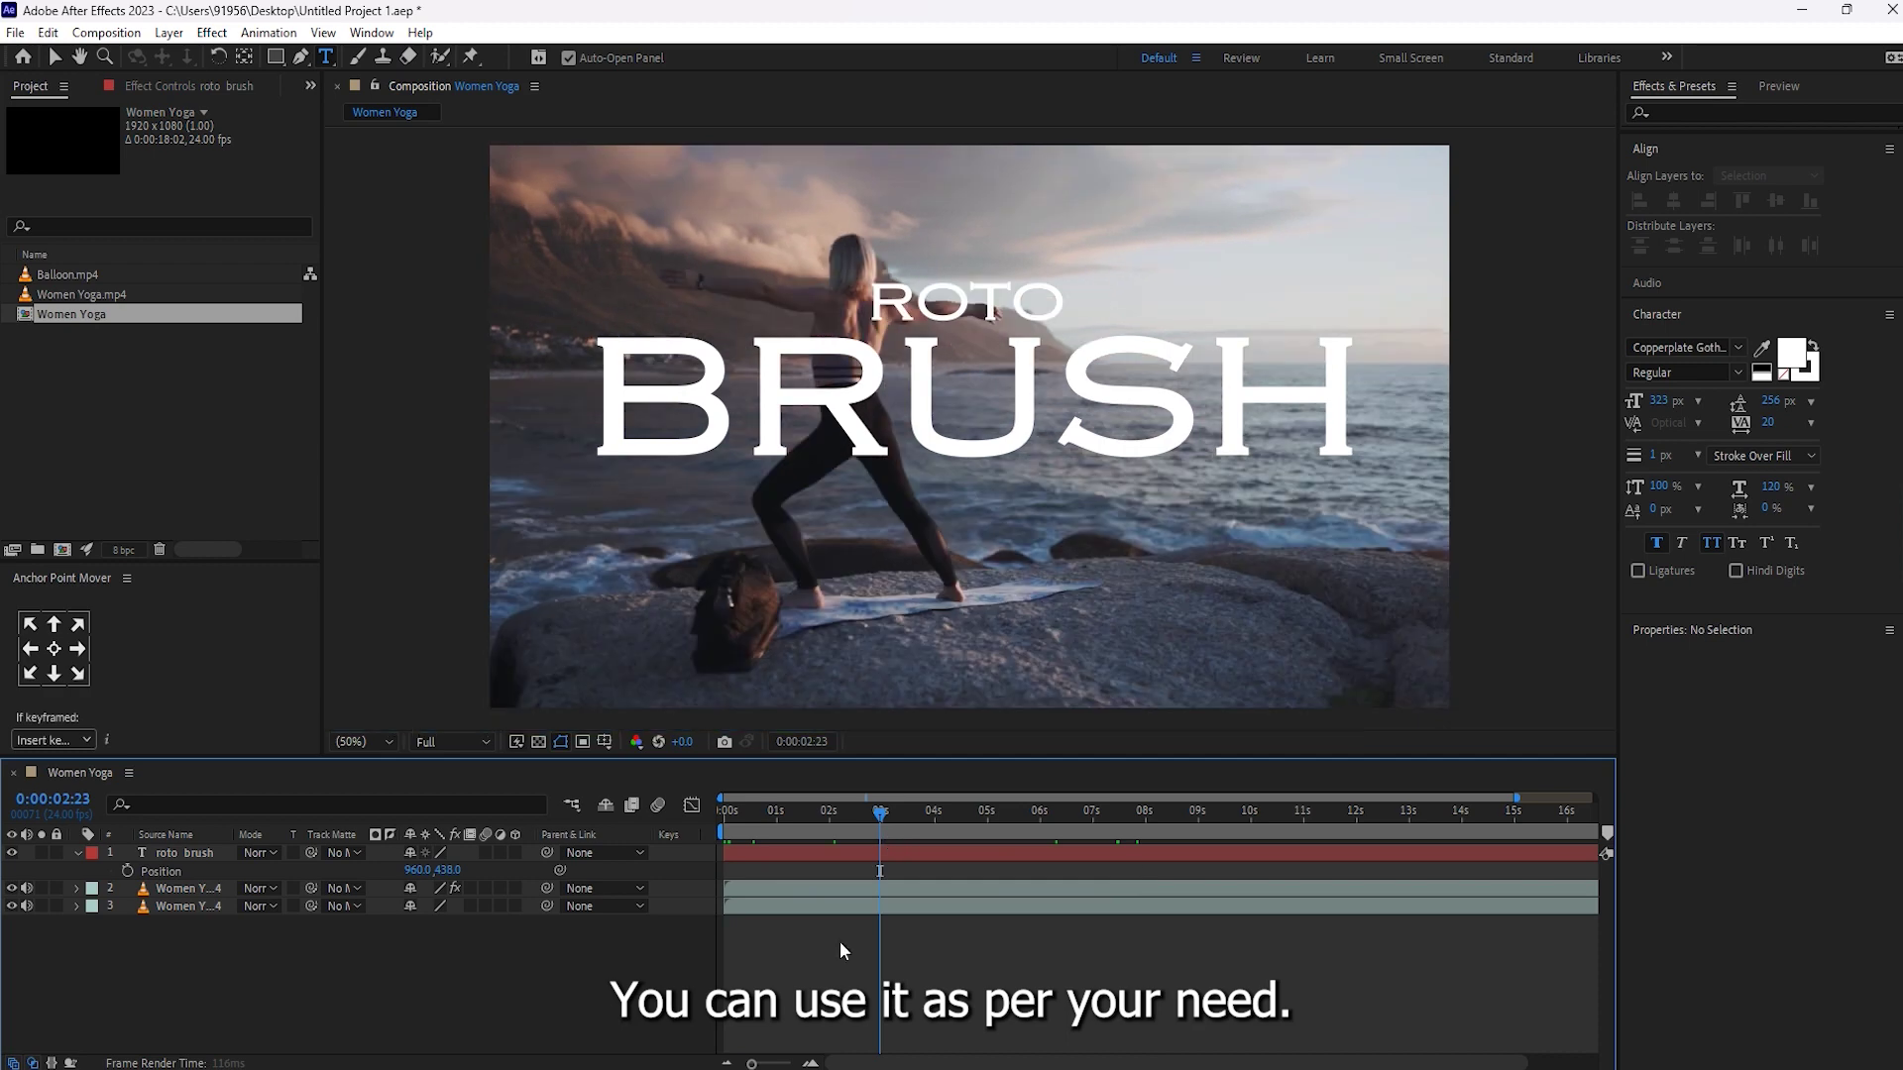
click(77, 854)
click(163, 852)
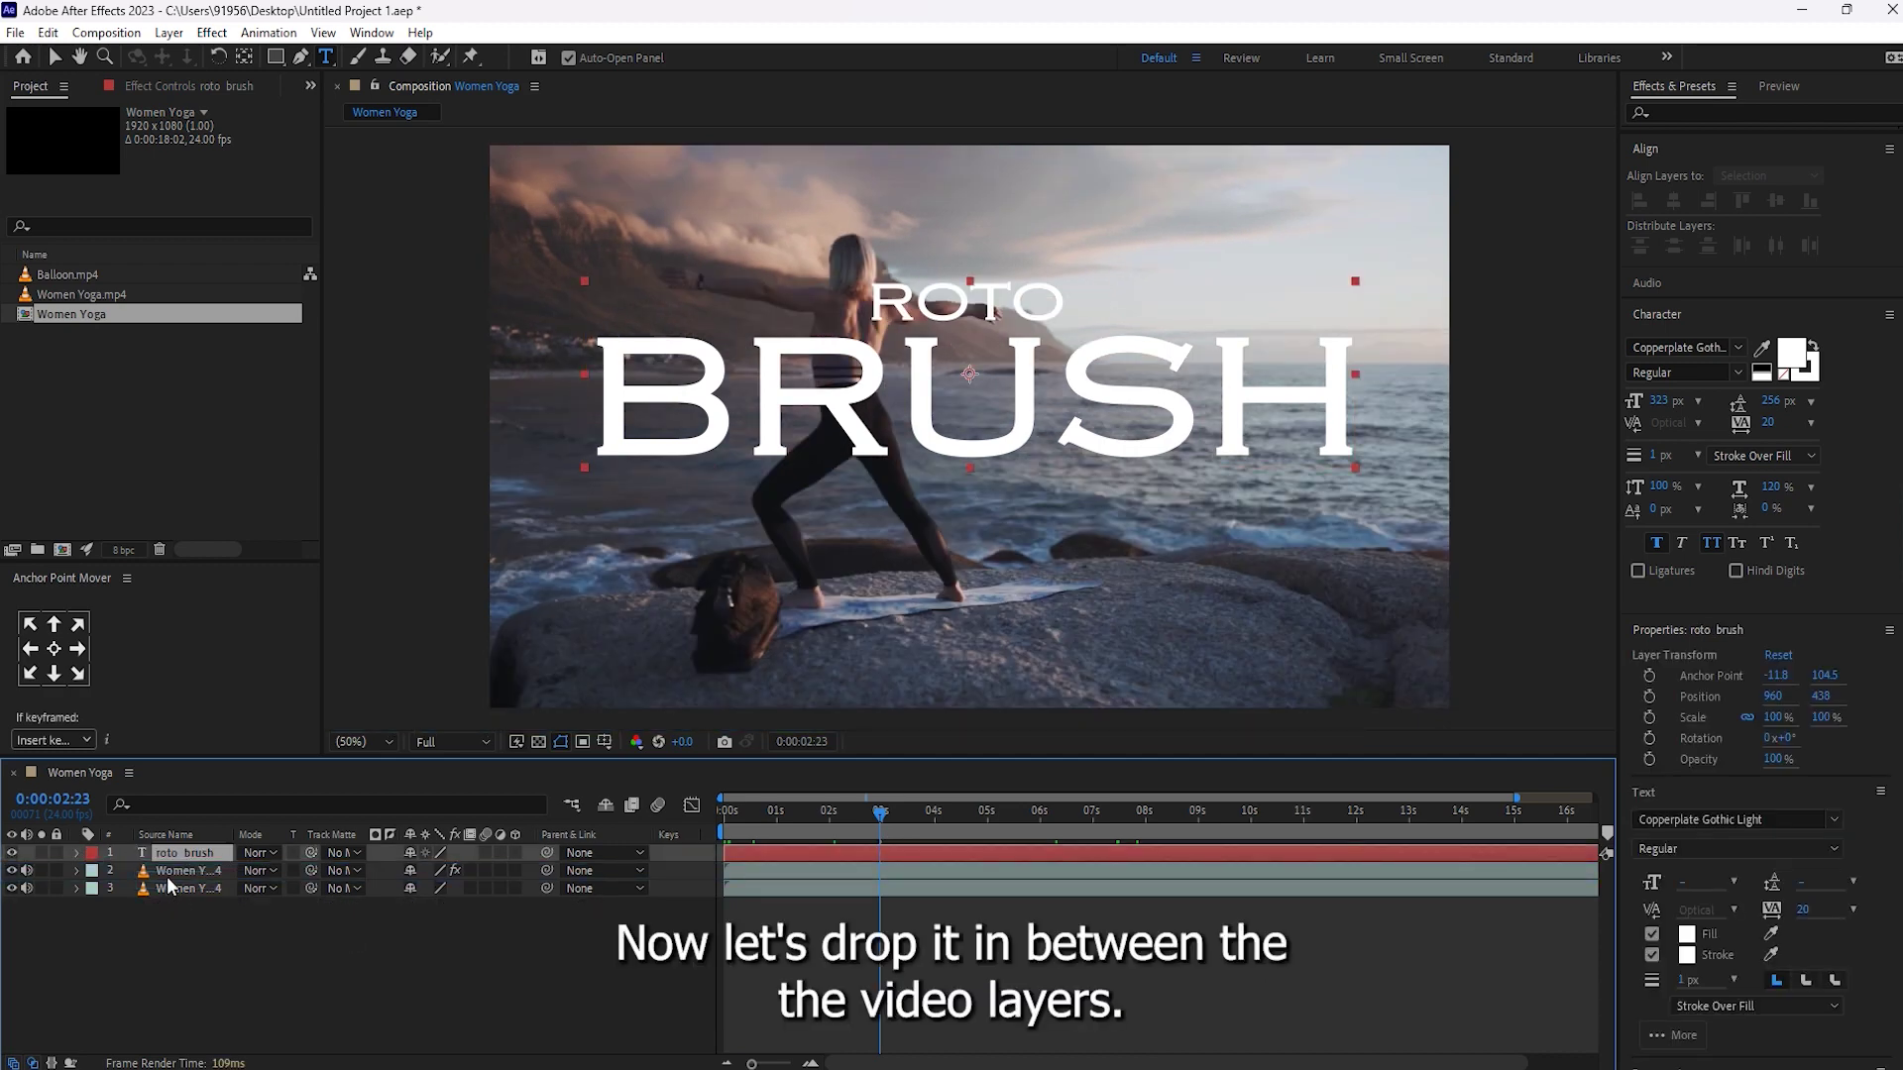
drag(167, 876, 165, 880)
click(425, 1005)
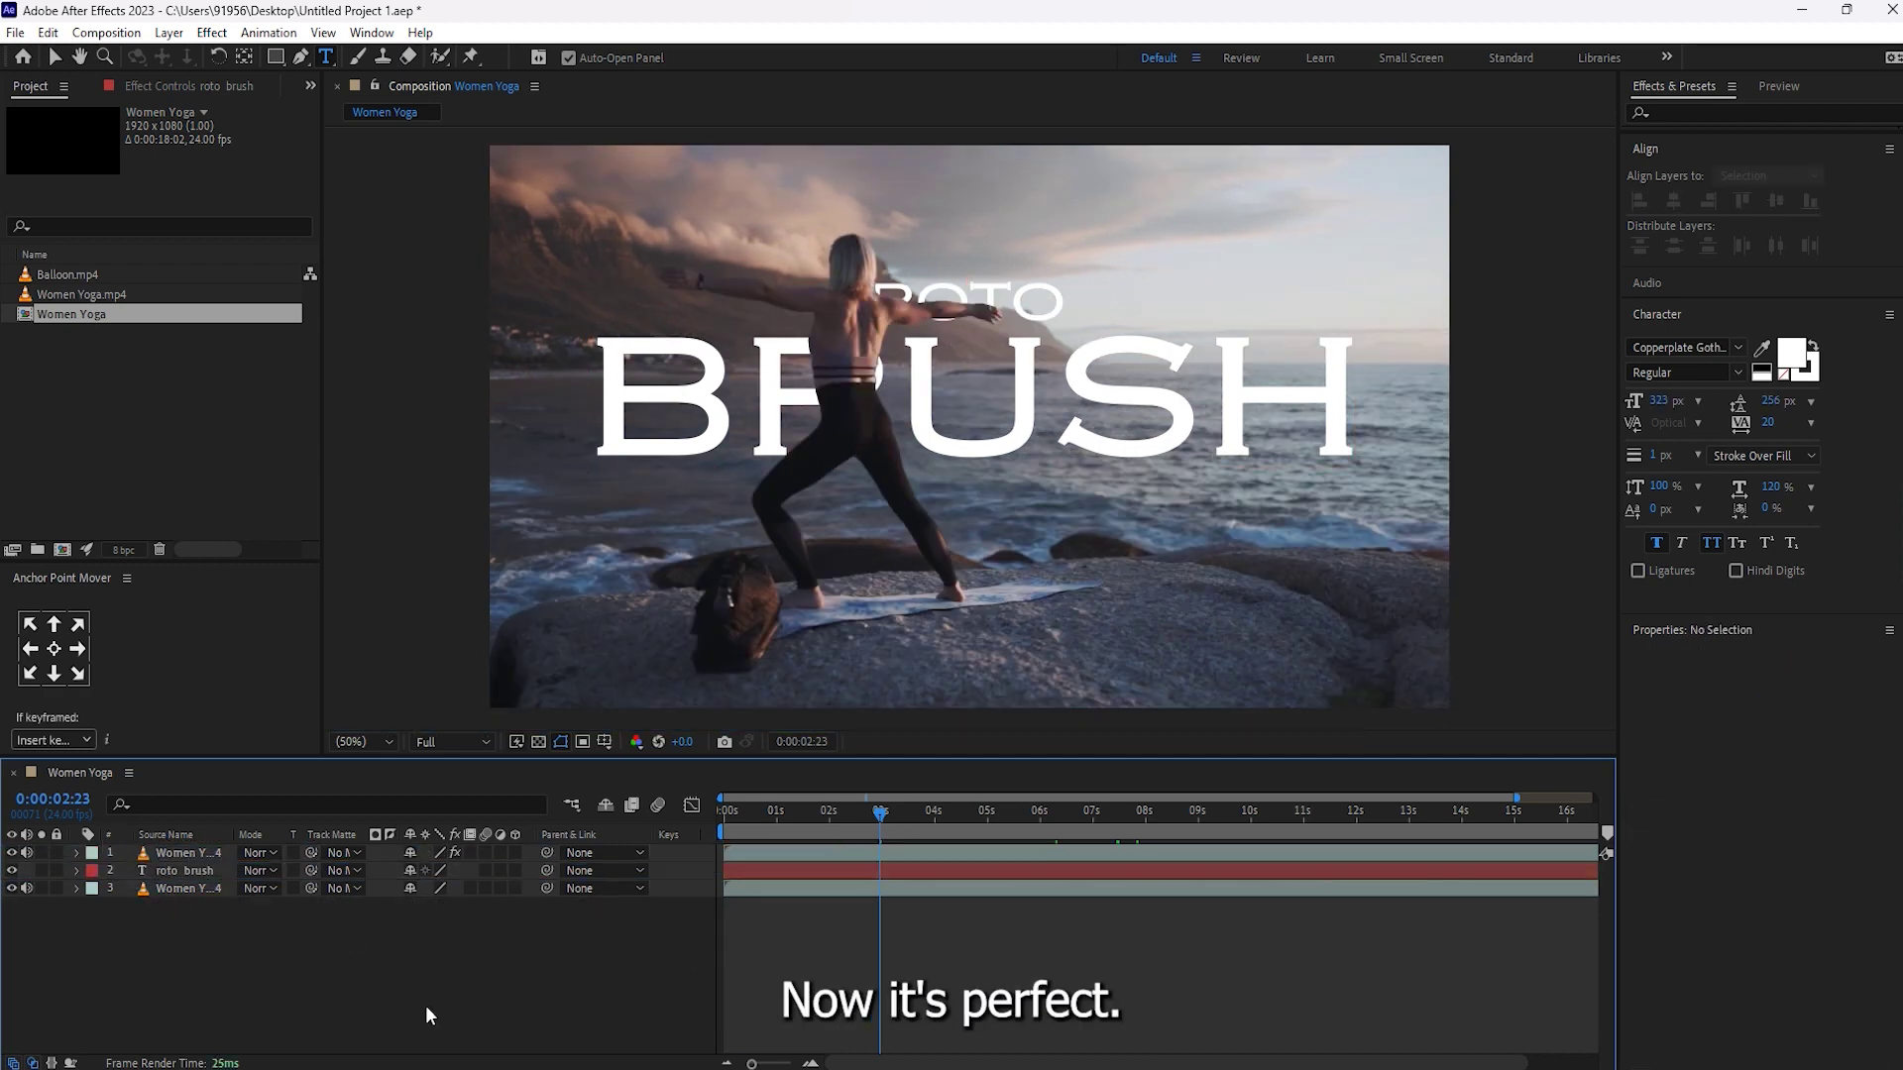
Return to the first frame and pre-compose all three layers into a new composition named "Roto Brush".
drag(880, 811, 694, 819)
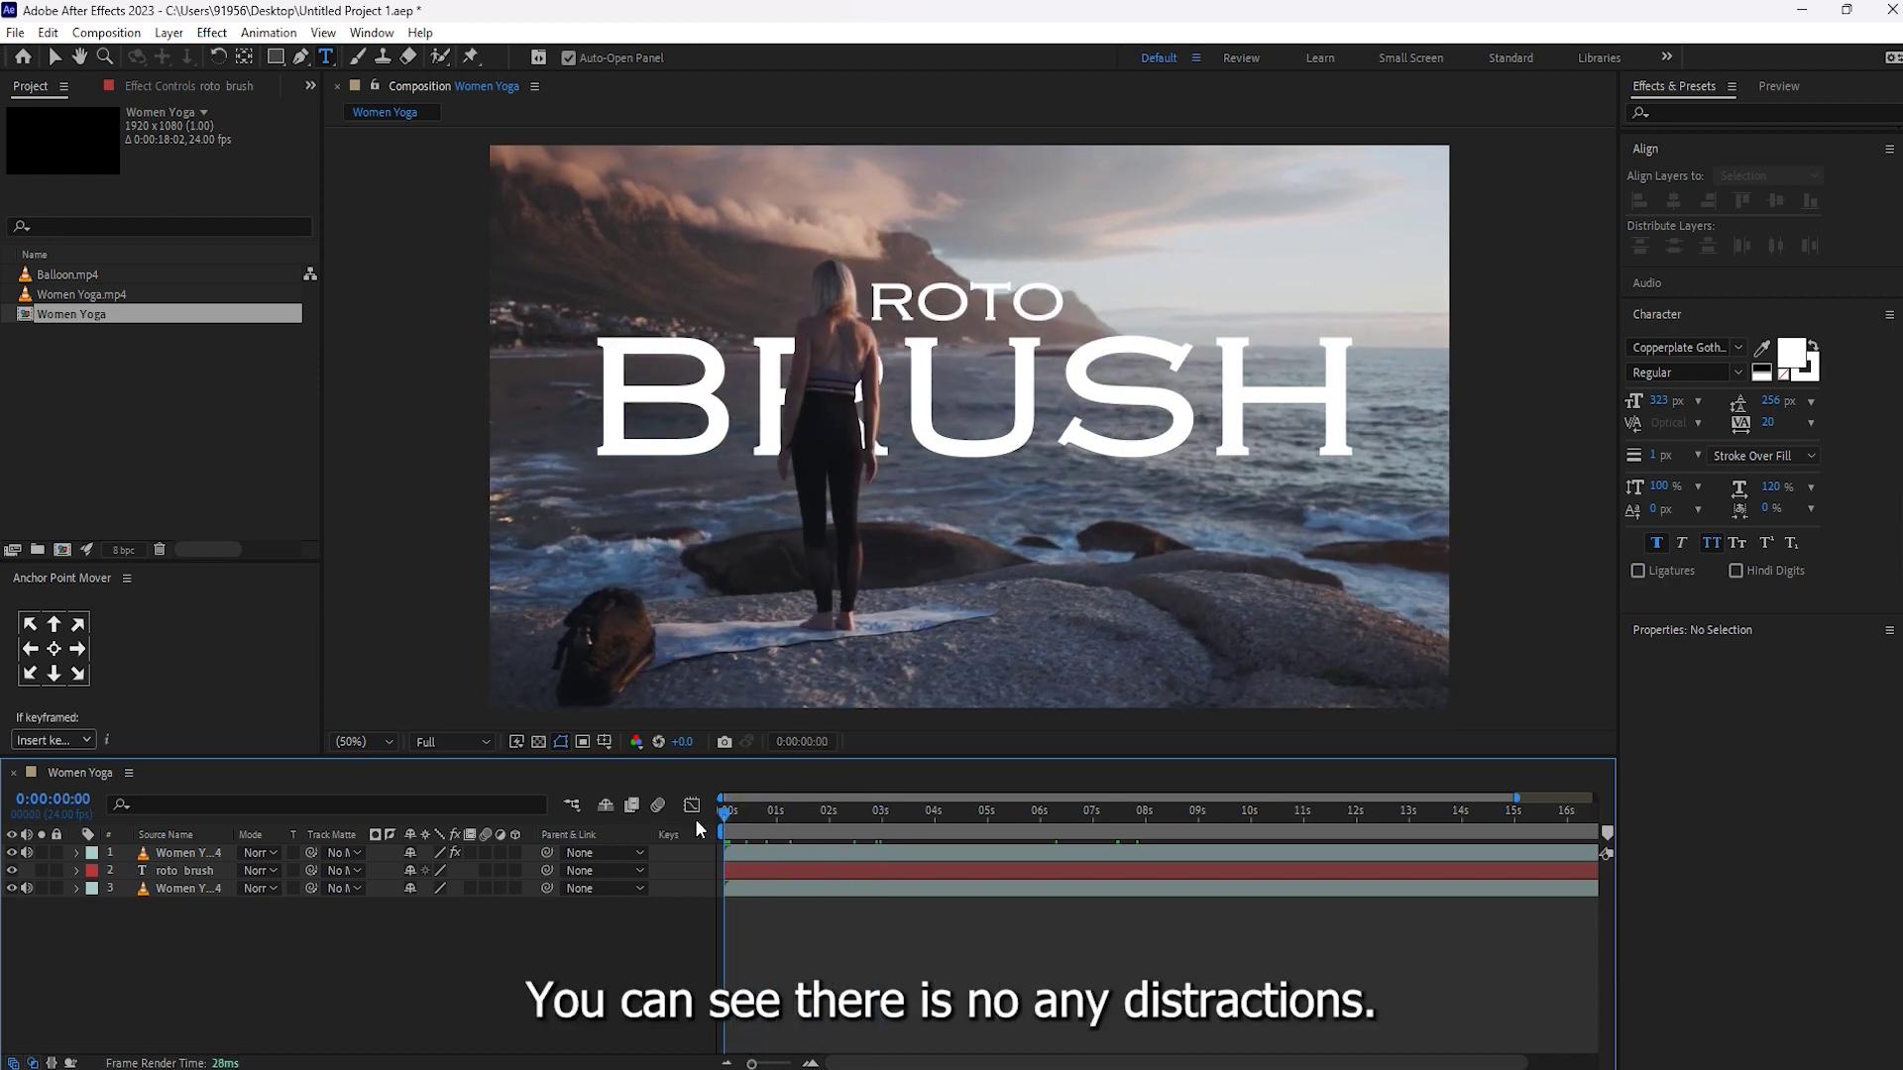
key(v)
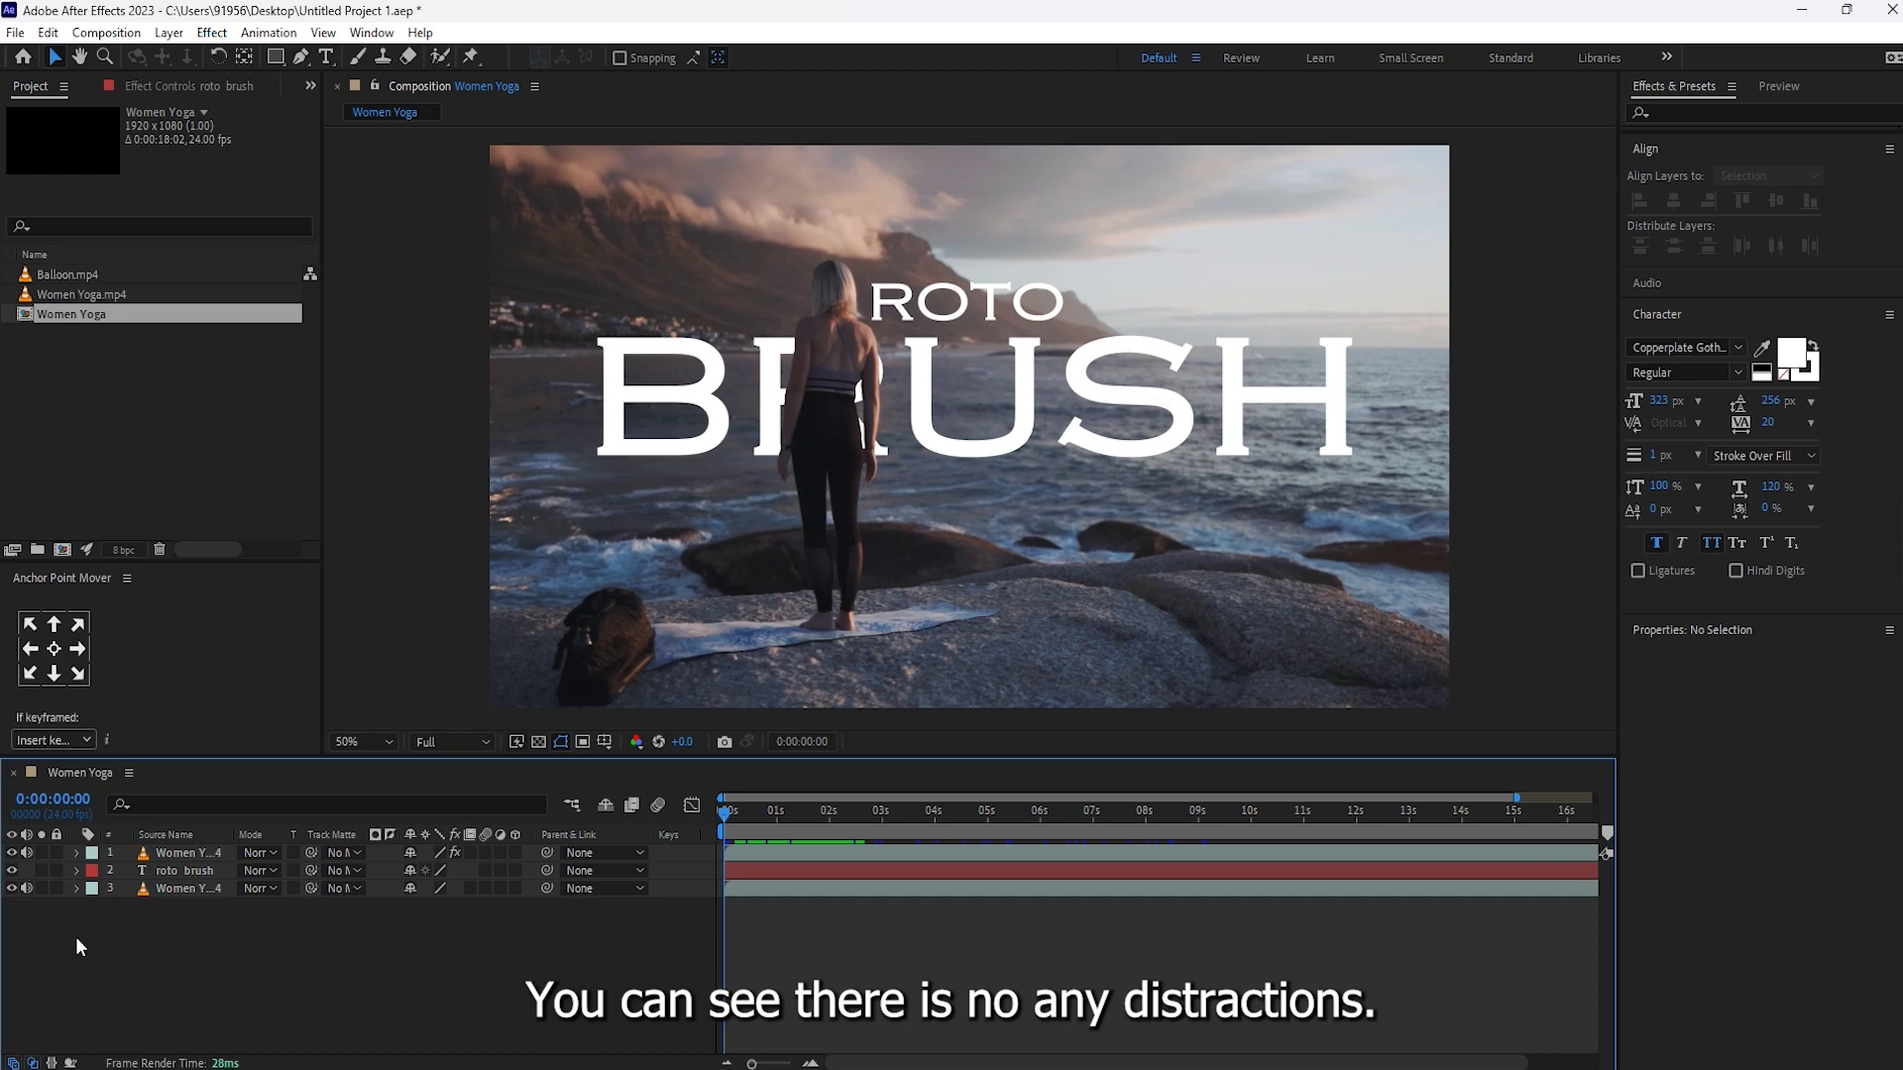
drag(214, 949, 173, 847)
right_click(164, 887)
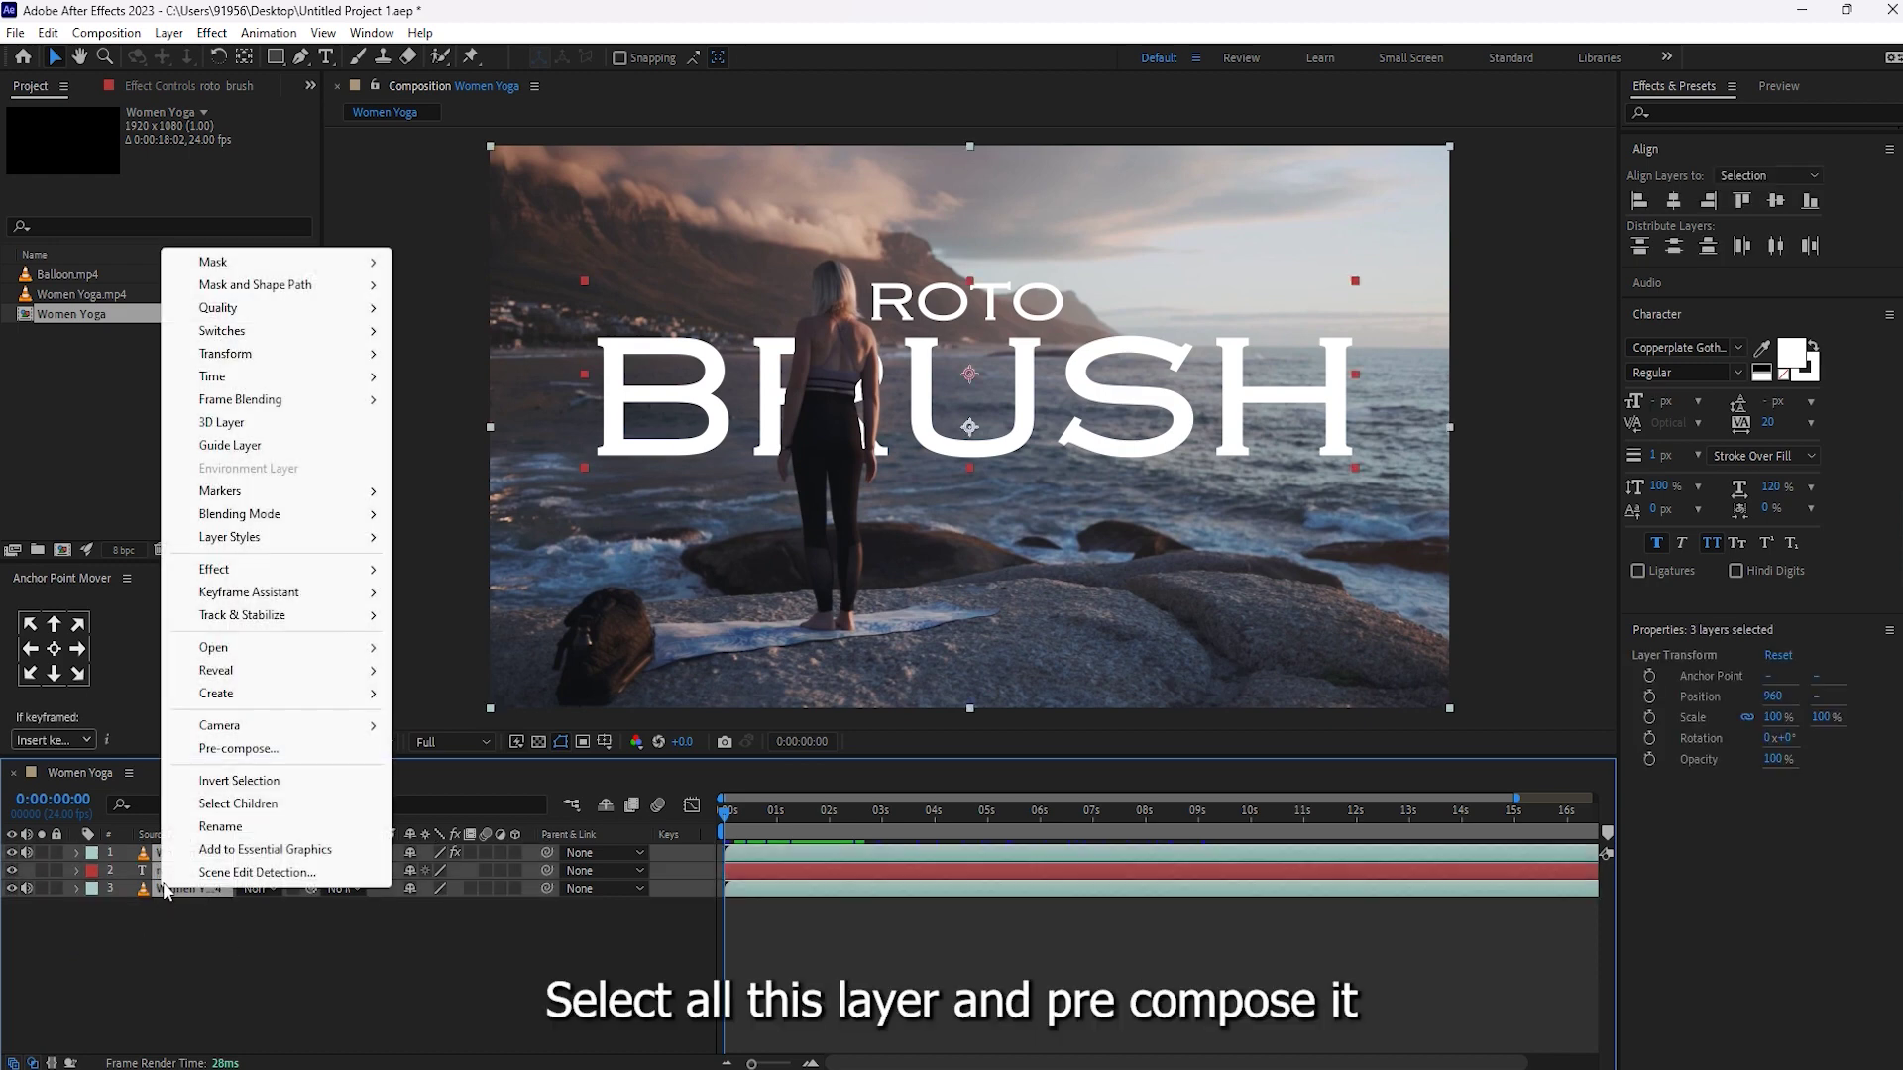
click(238, 749)
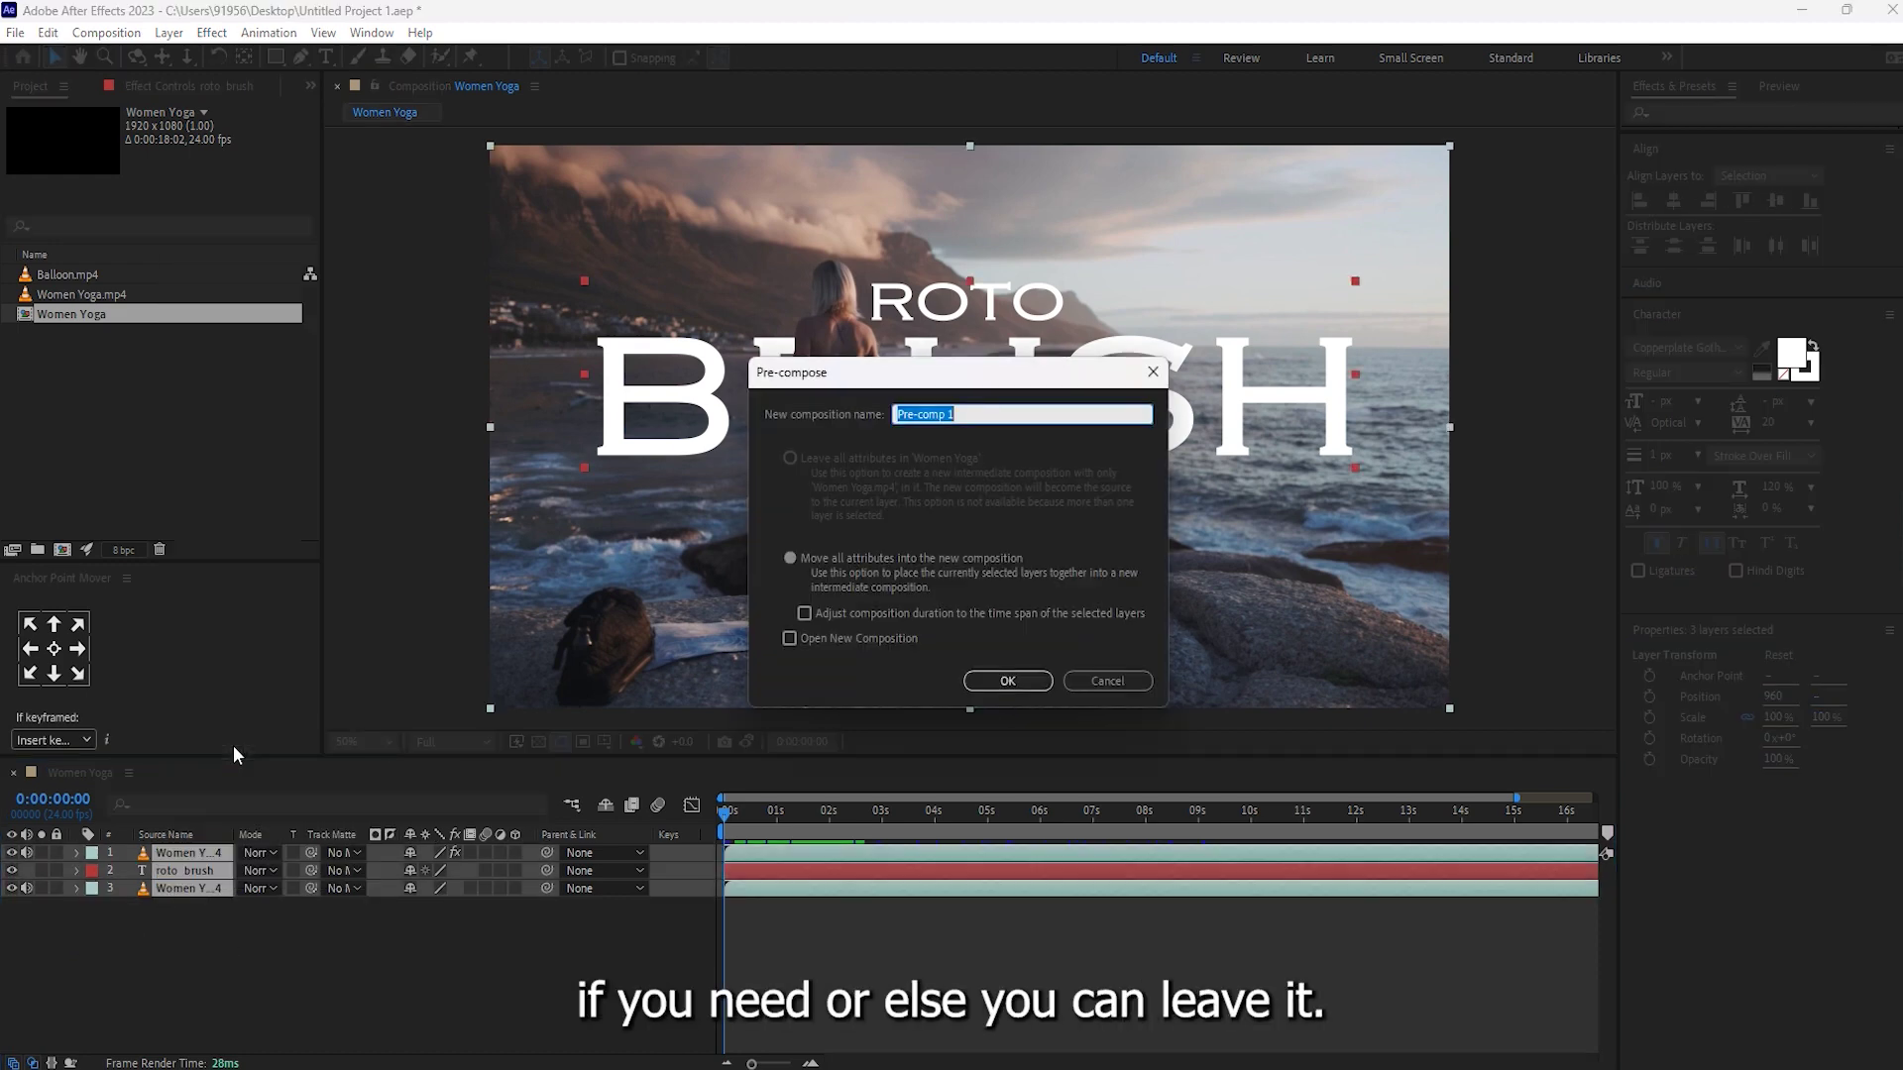
text(Roto Brush)
click(1009, 682)
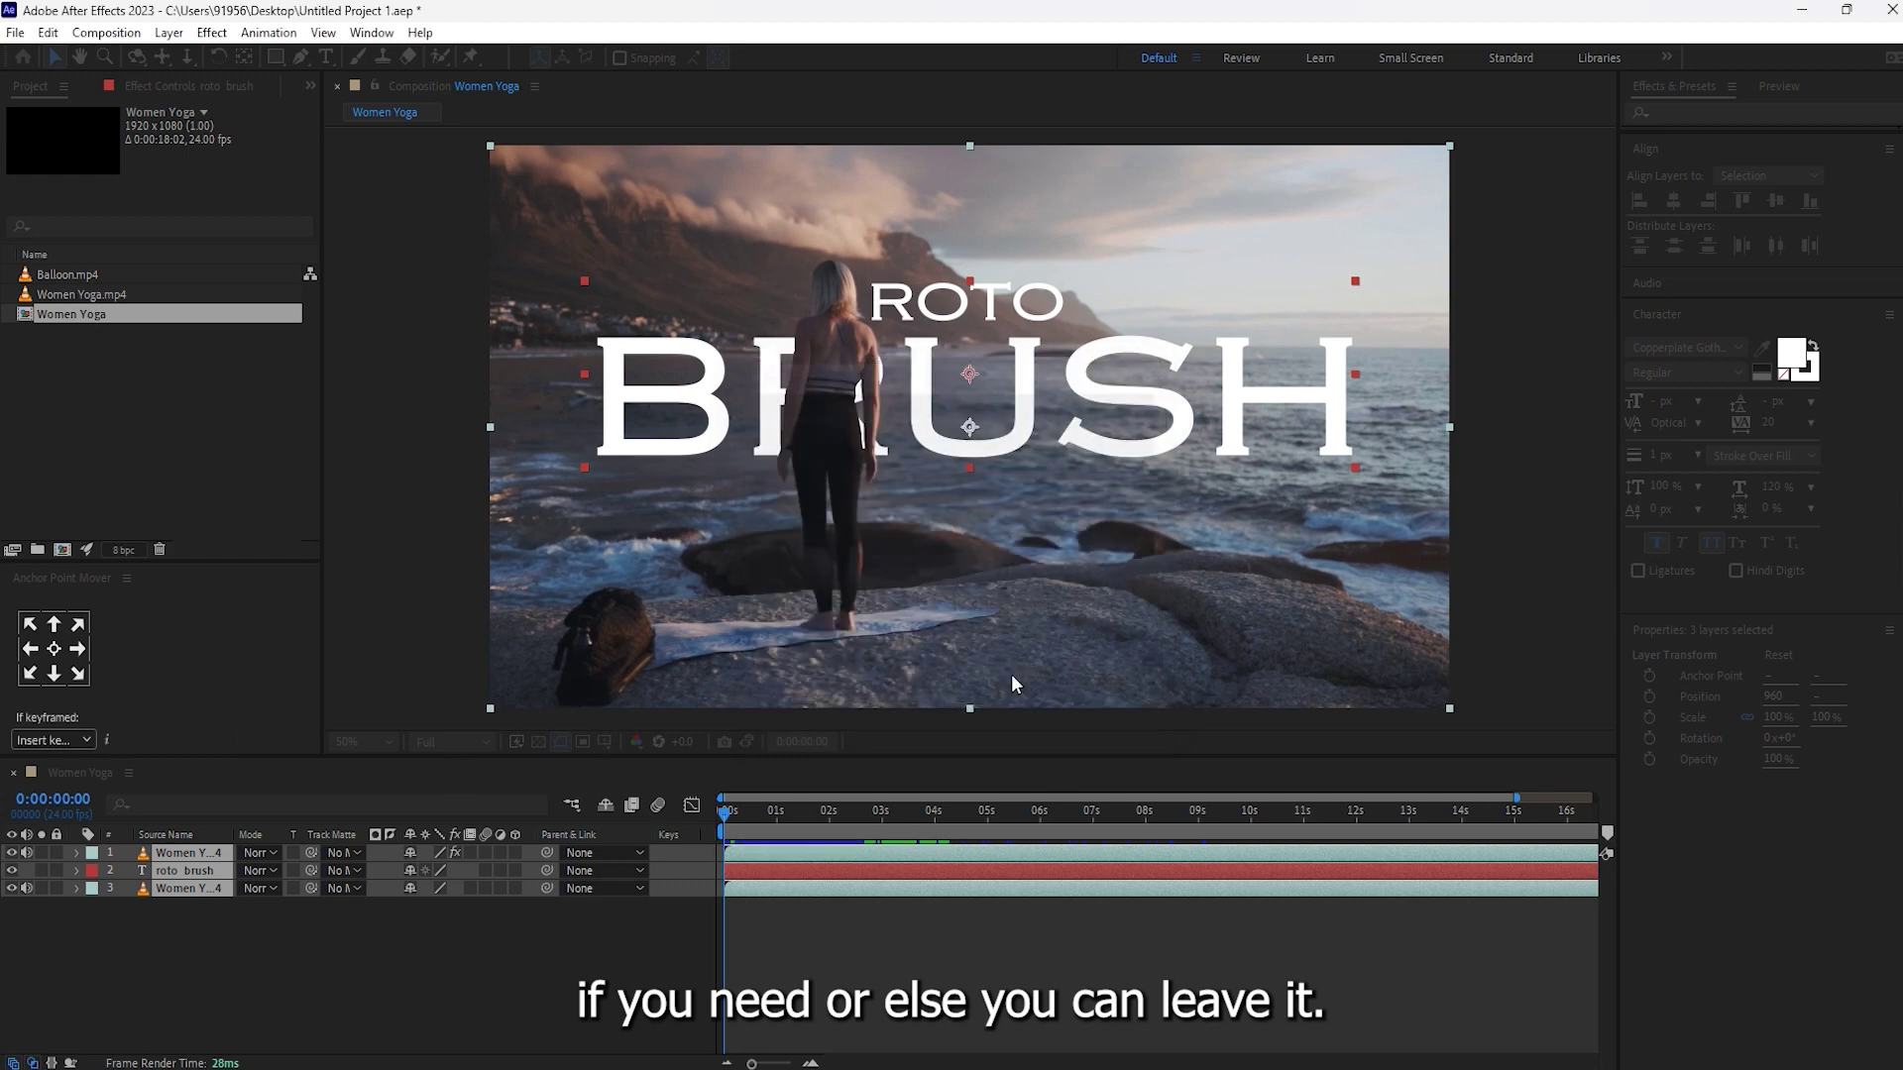
Hide the Roto Brush pre-comp layer and add Balloon.mp4 beneath it in the Women Yoga composition.
click(371, 963)
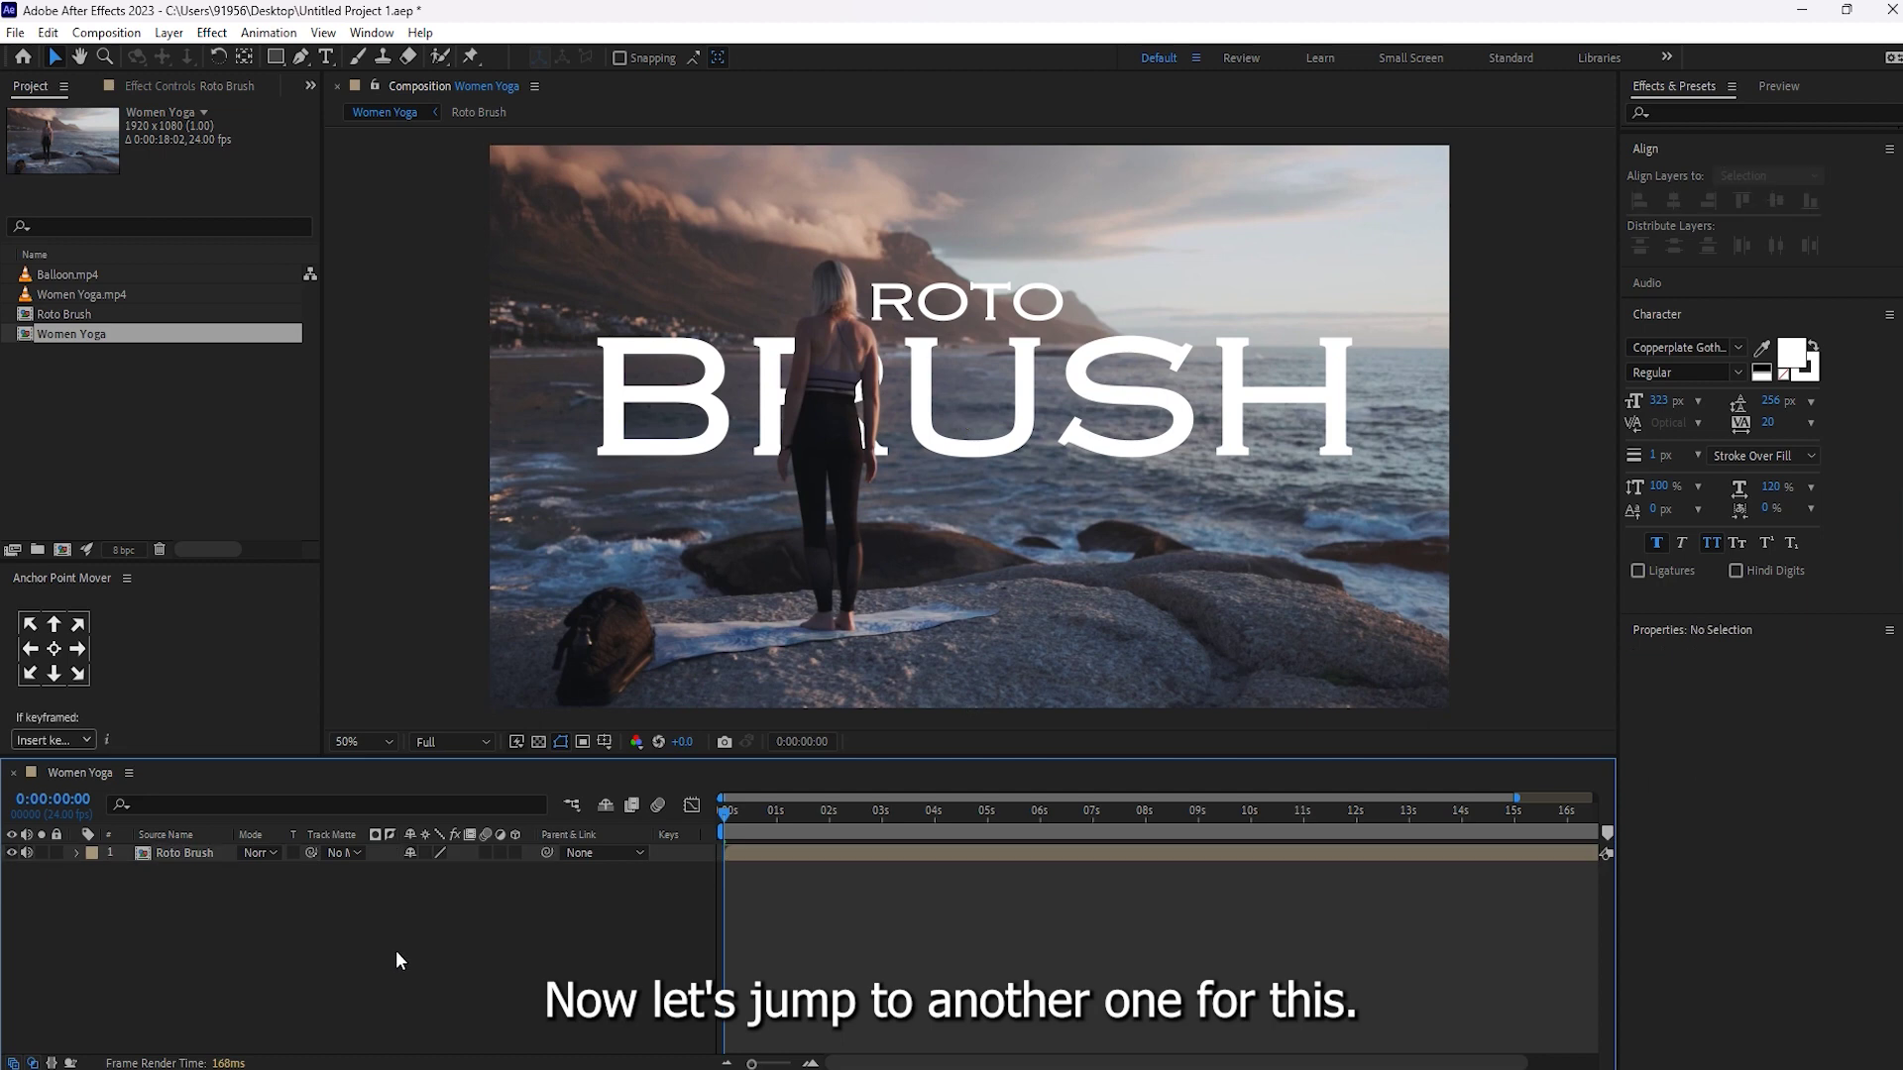
click(11, 853)
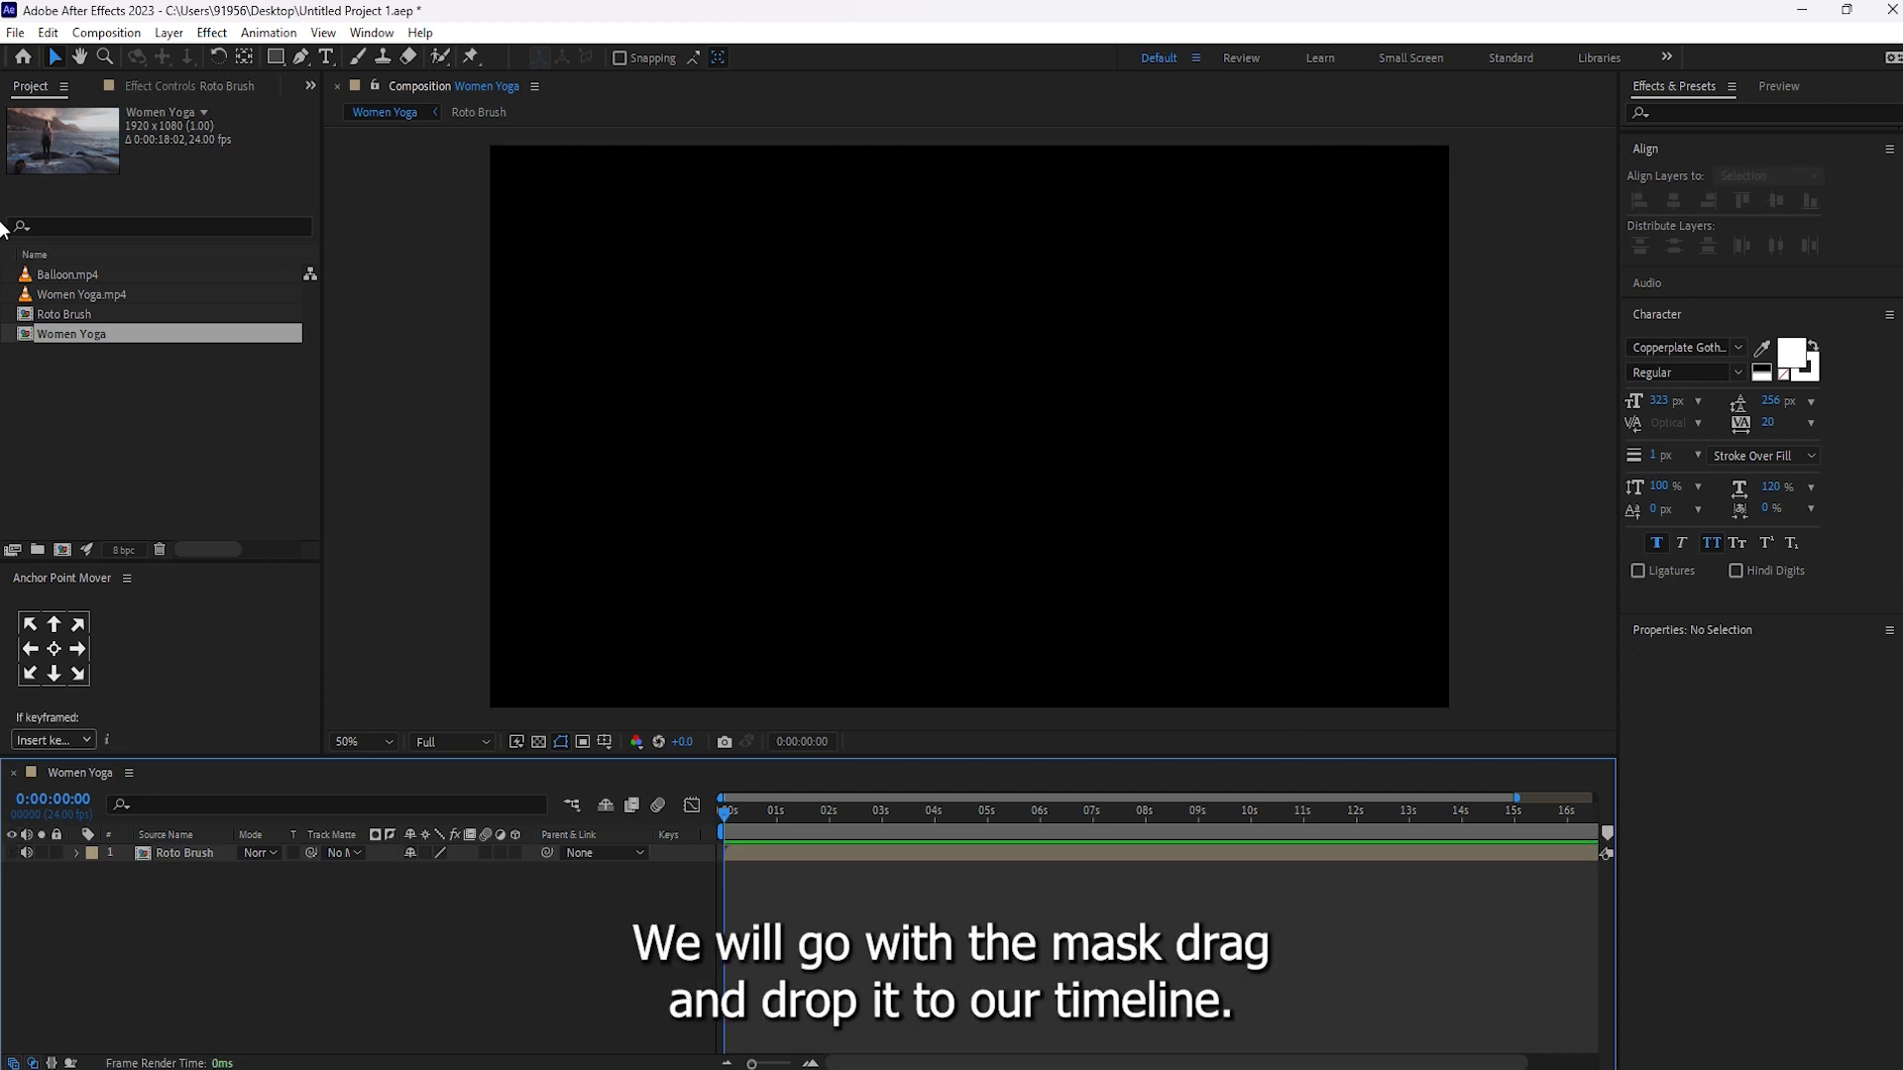
drag(46, 275, 159, 883)
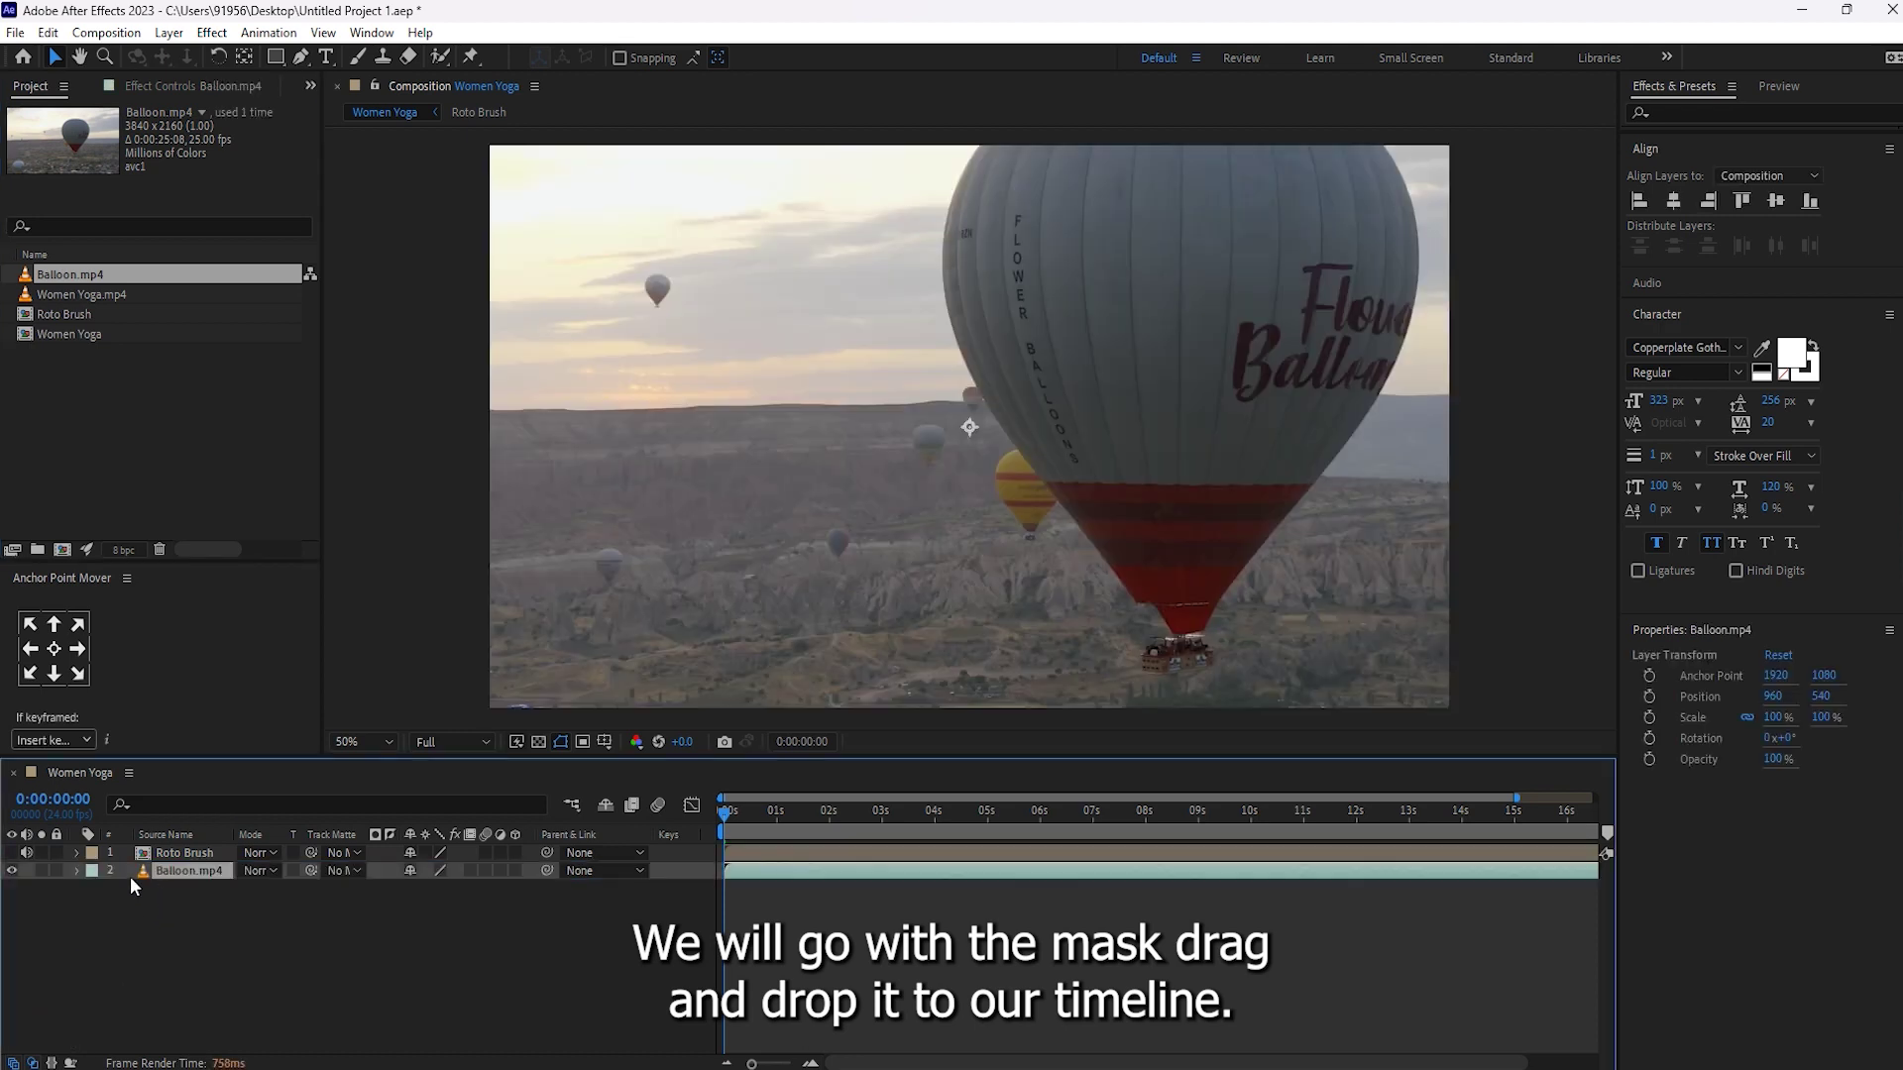
Scale the Balloon.mp4 layer to 50% and duplicate it.
key(s)
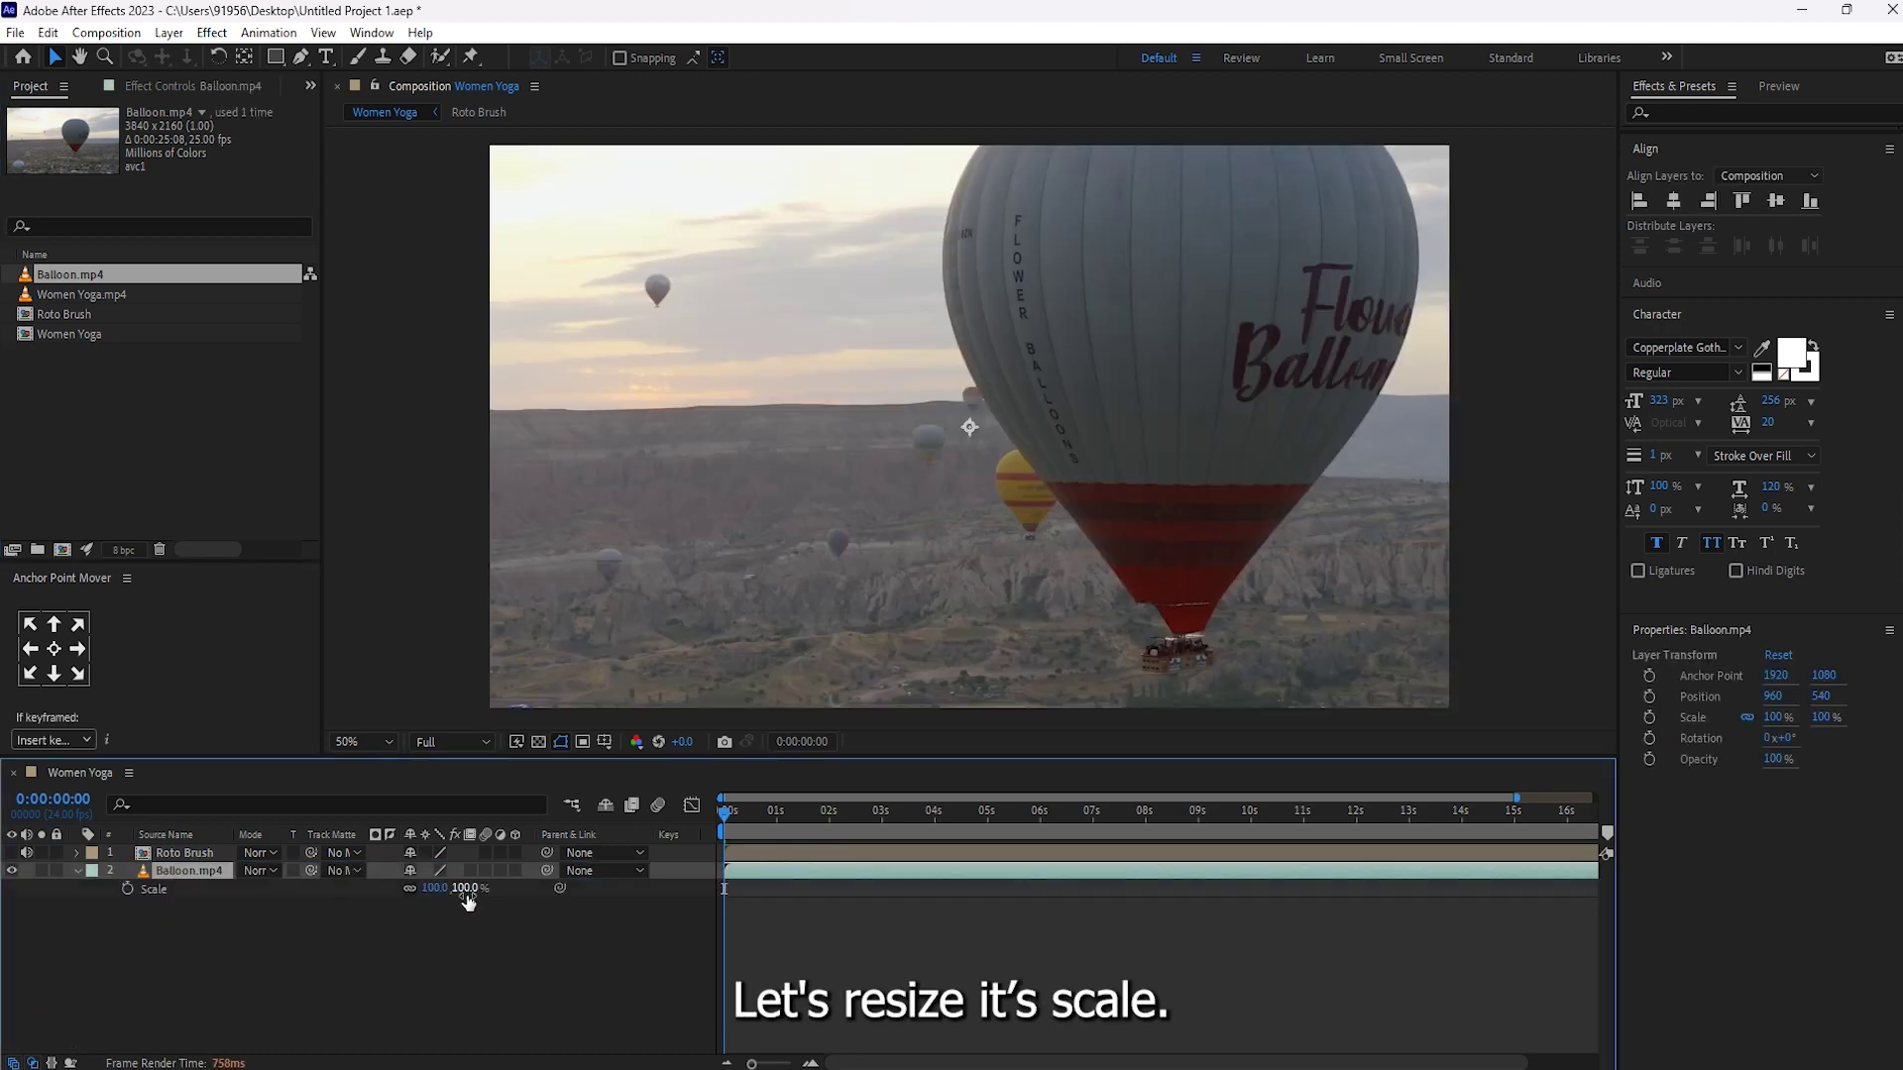
drag(431, 888, 387, 890)
click(340, 964)
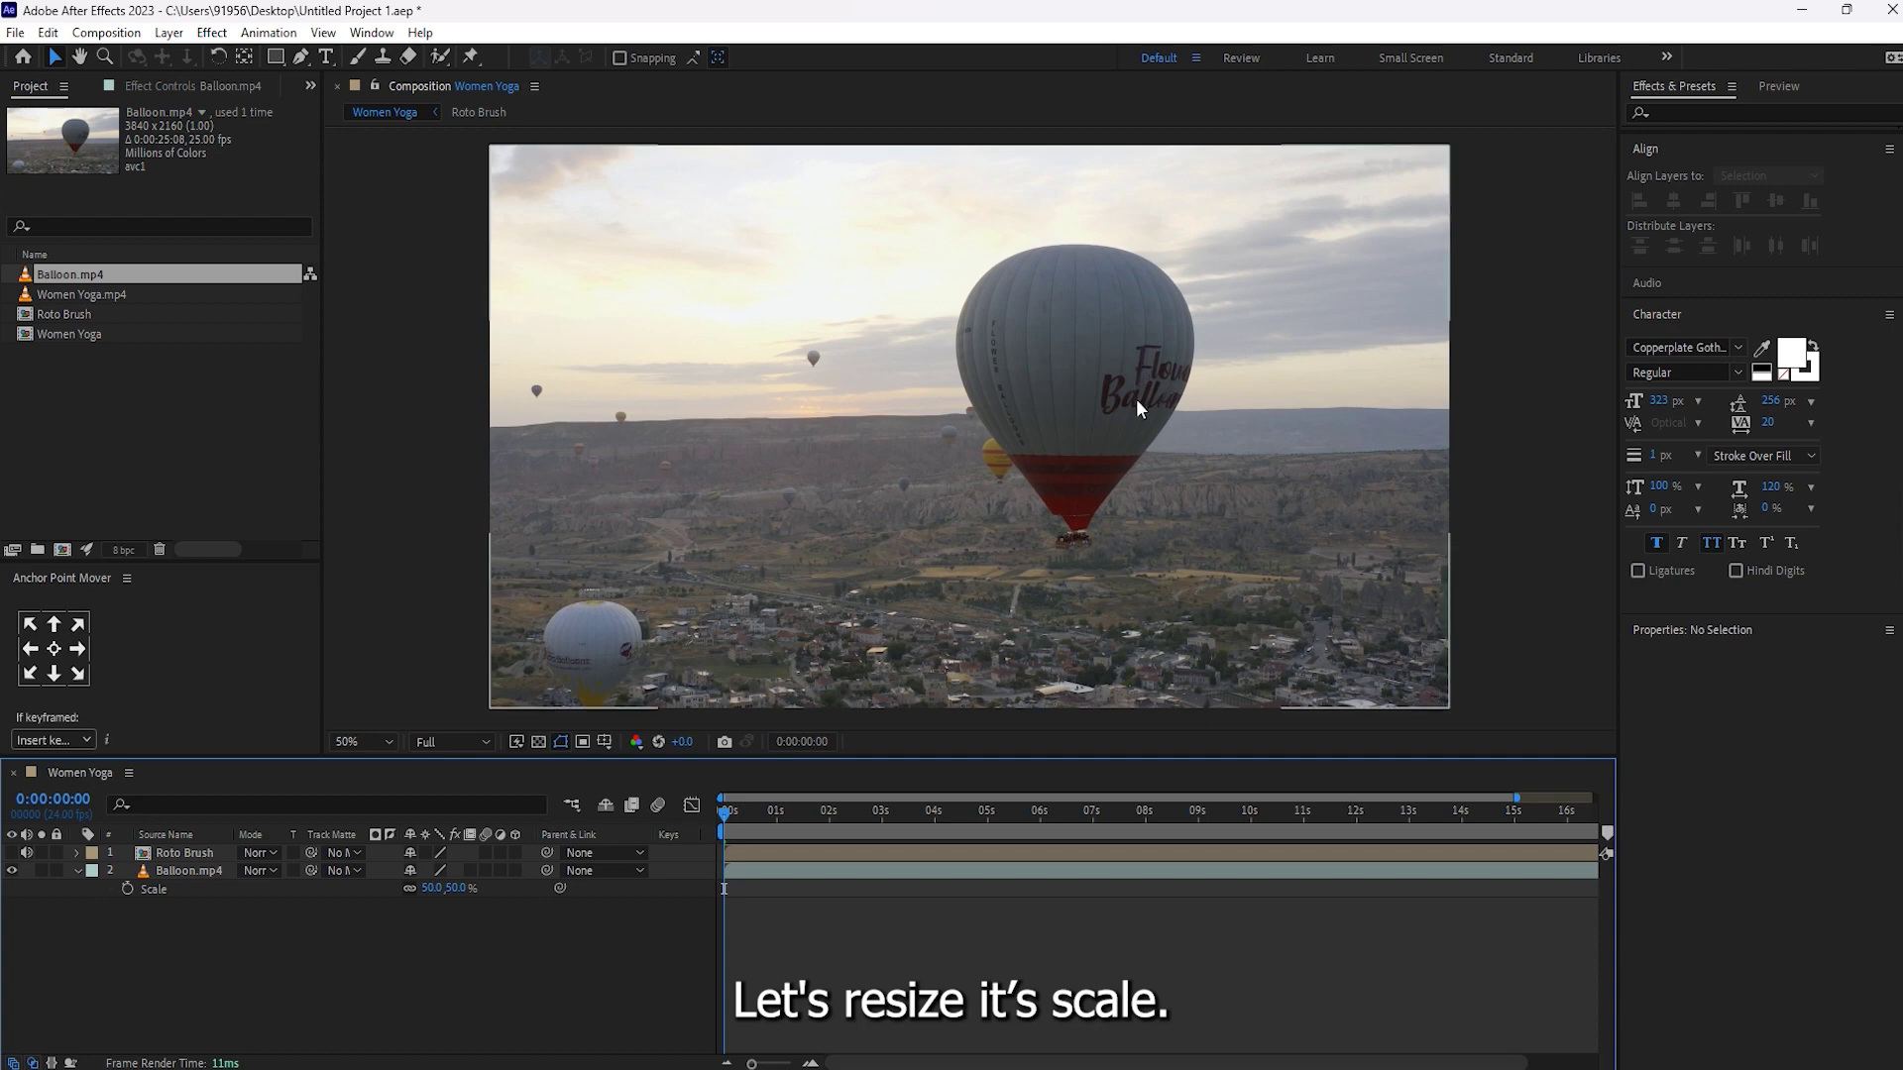
scroll(1136, 398, up, 2)
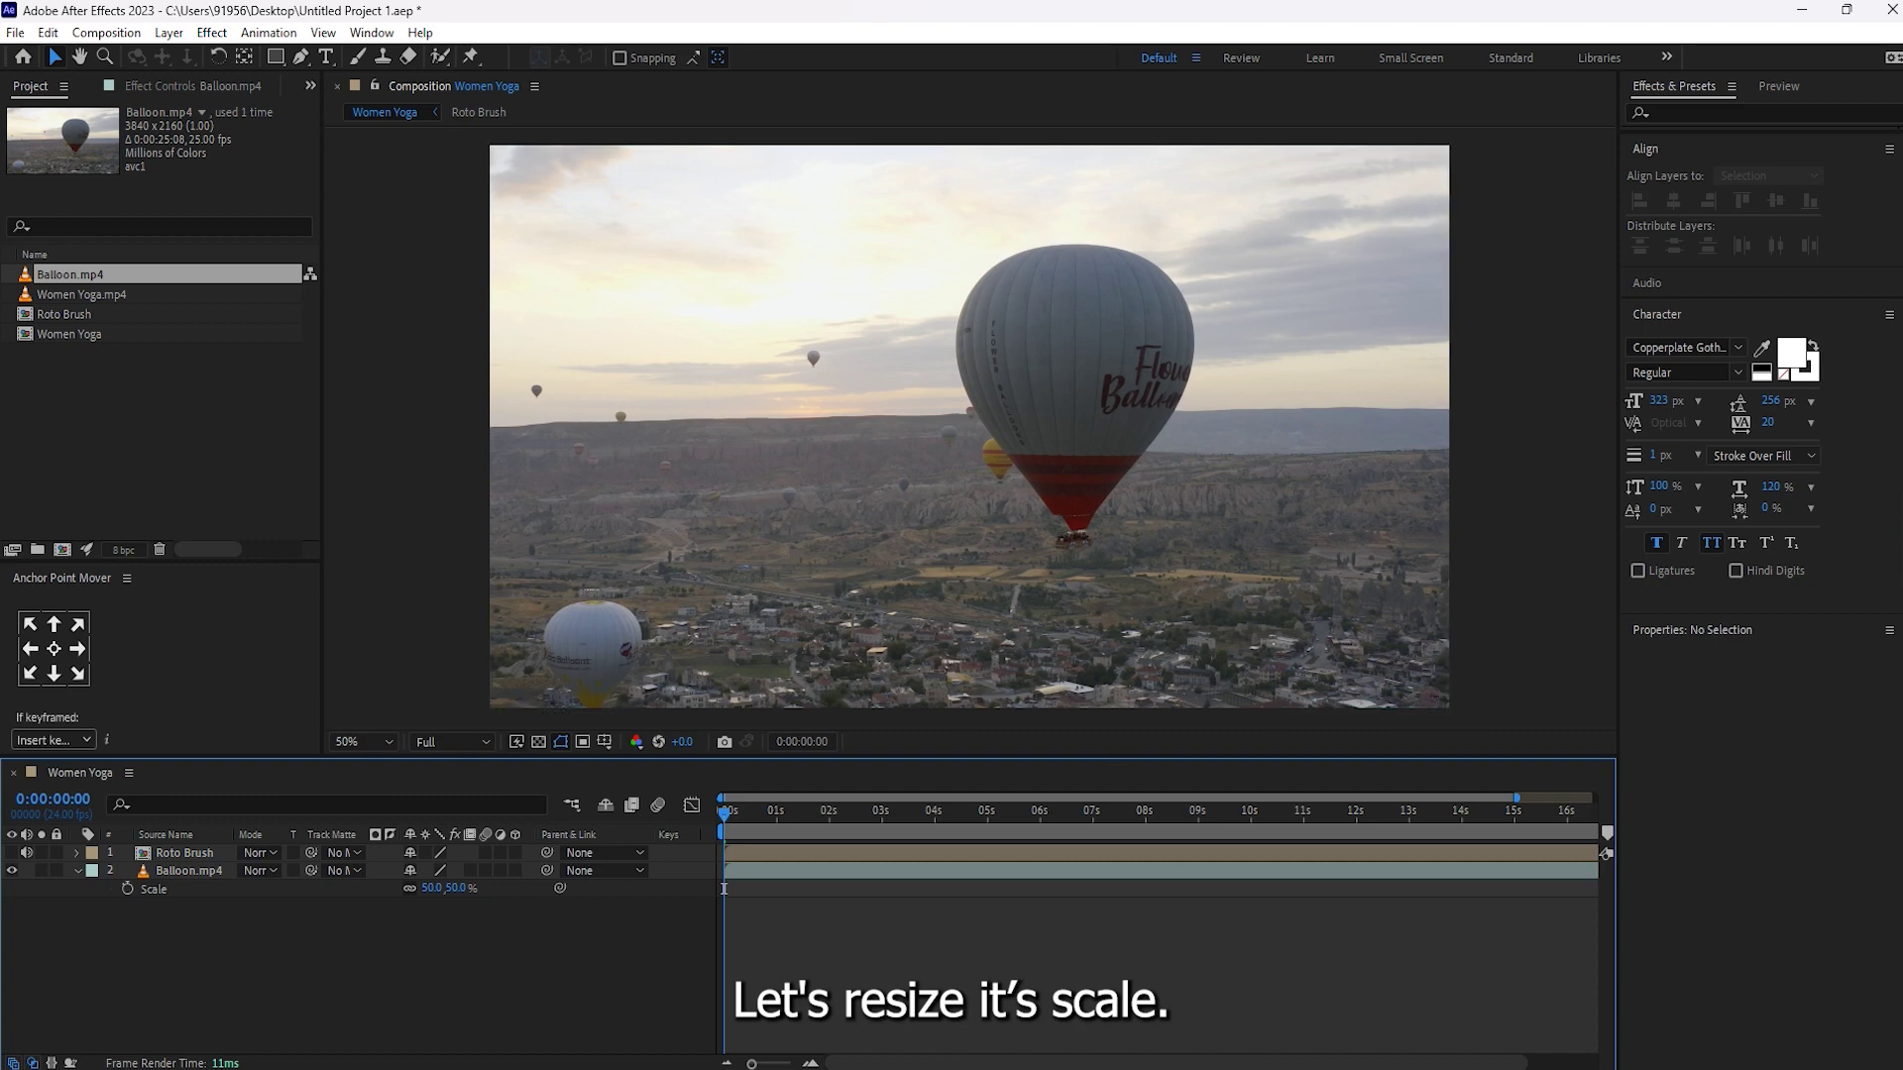
click(78, 870)
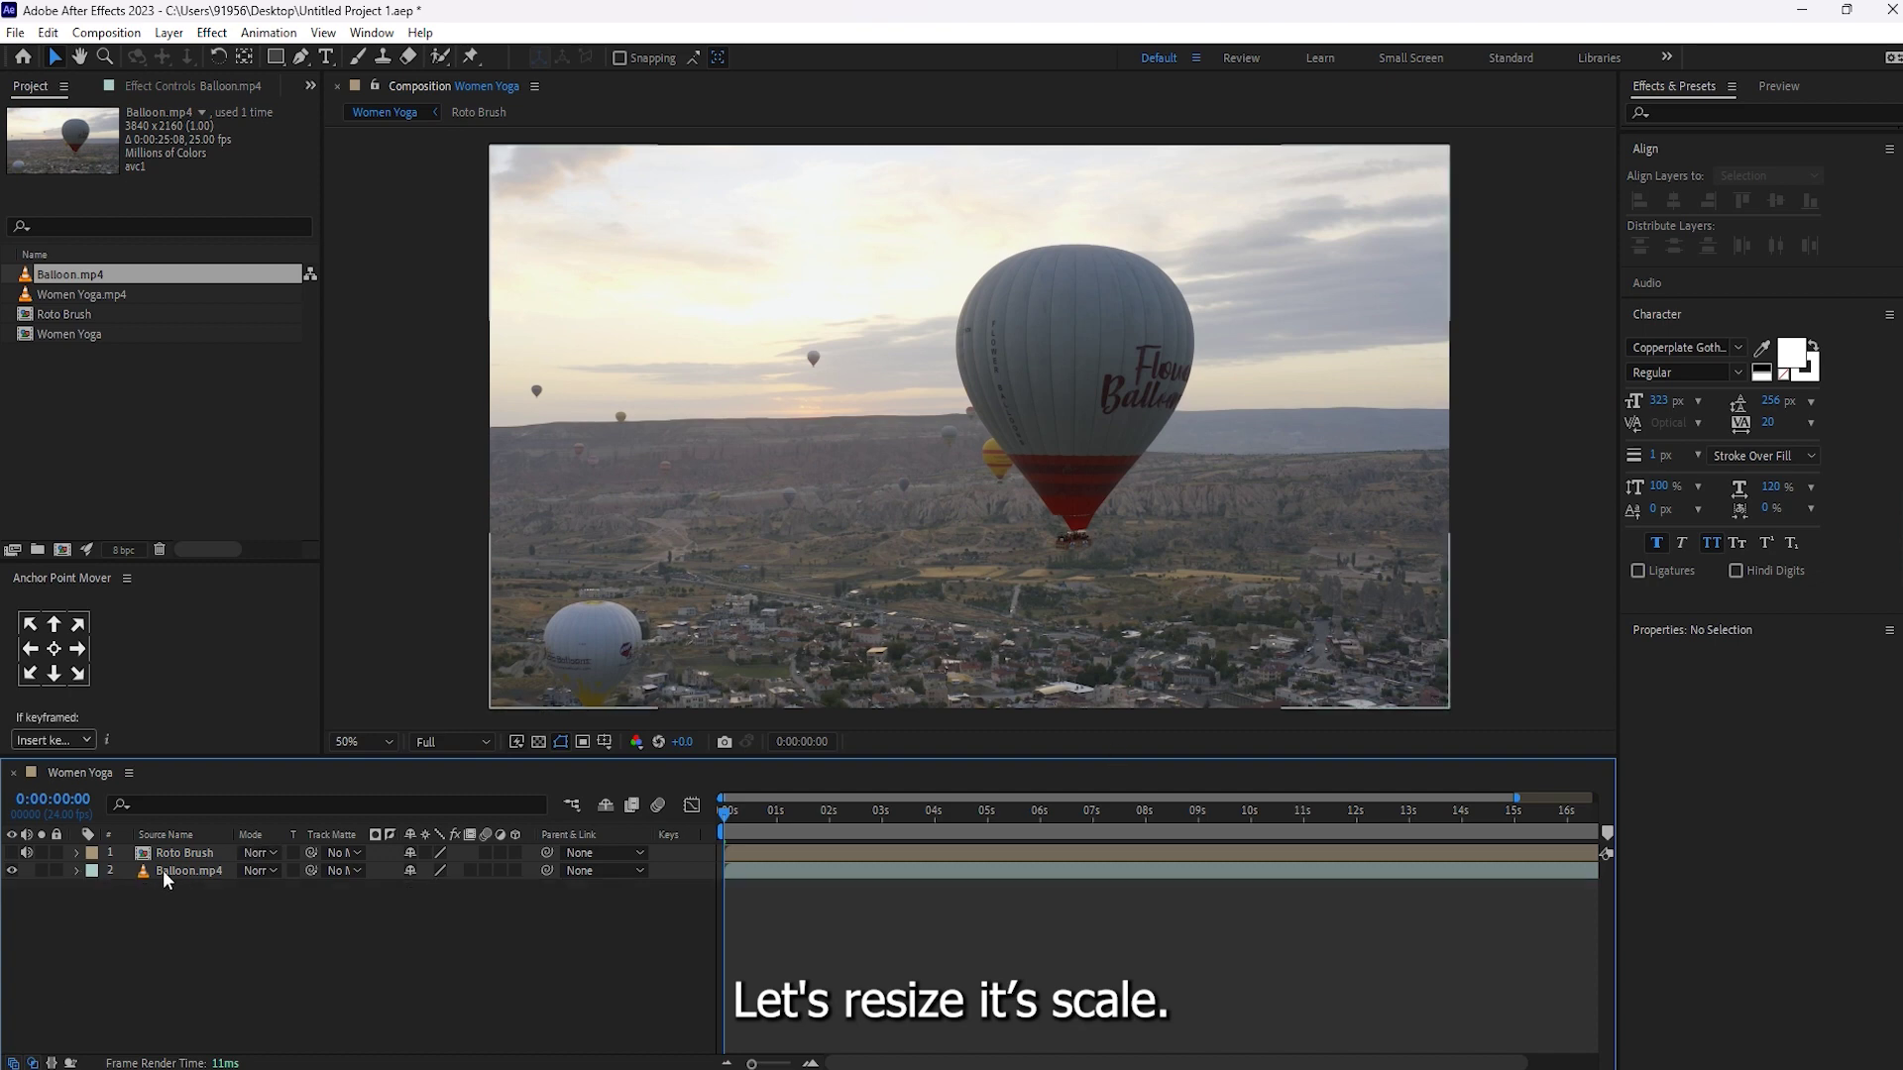
click(169, 870)
key(ctrl+d)
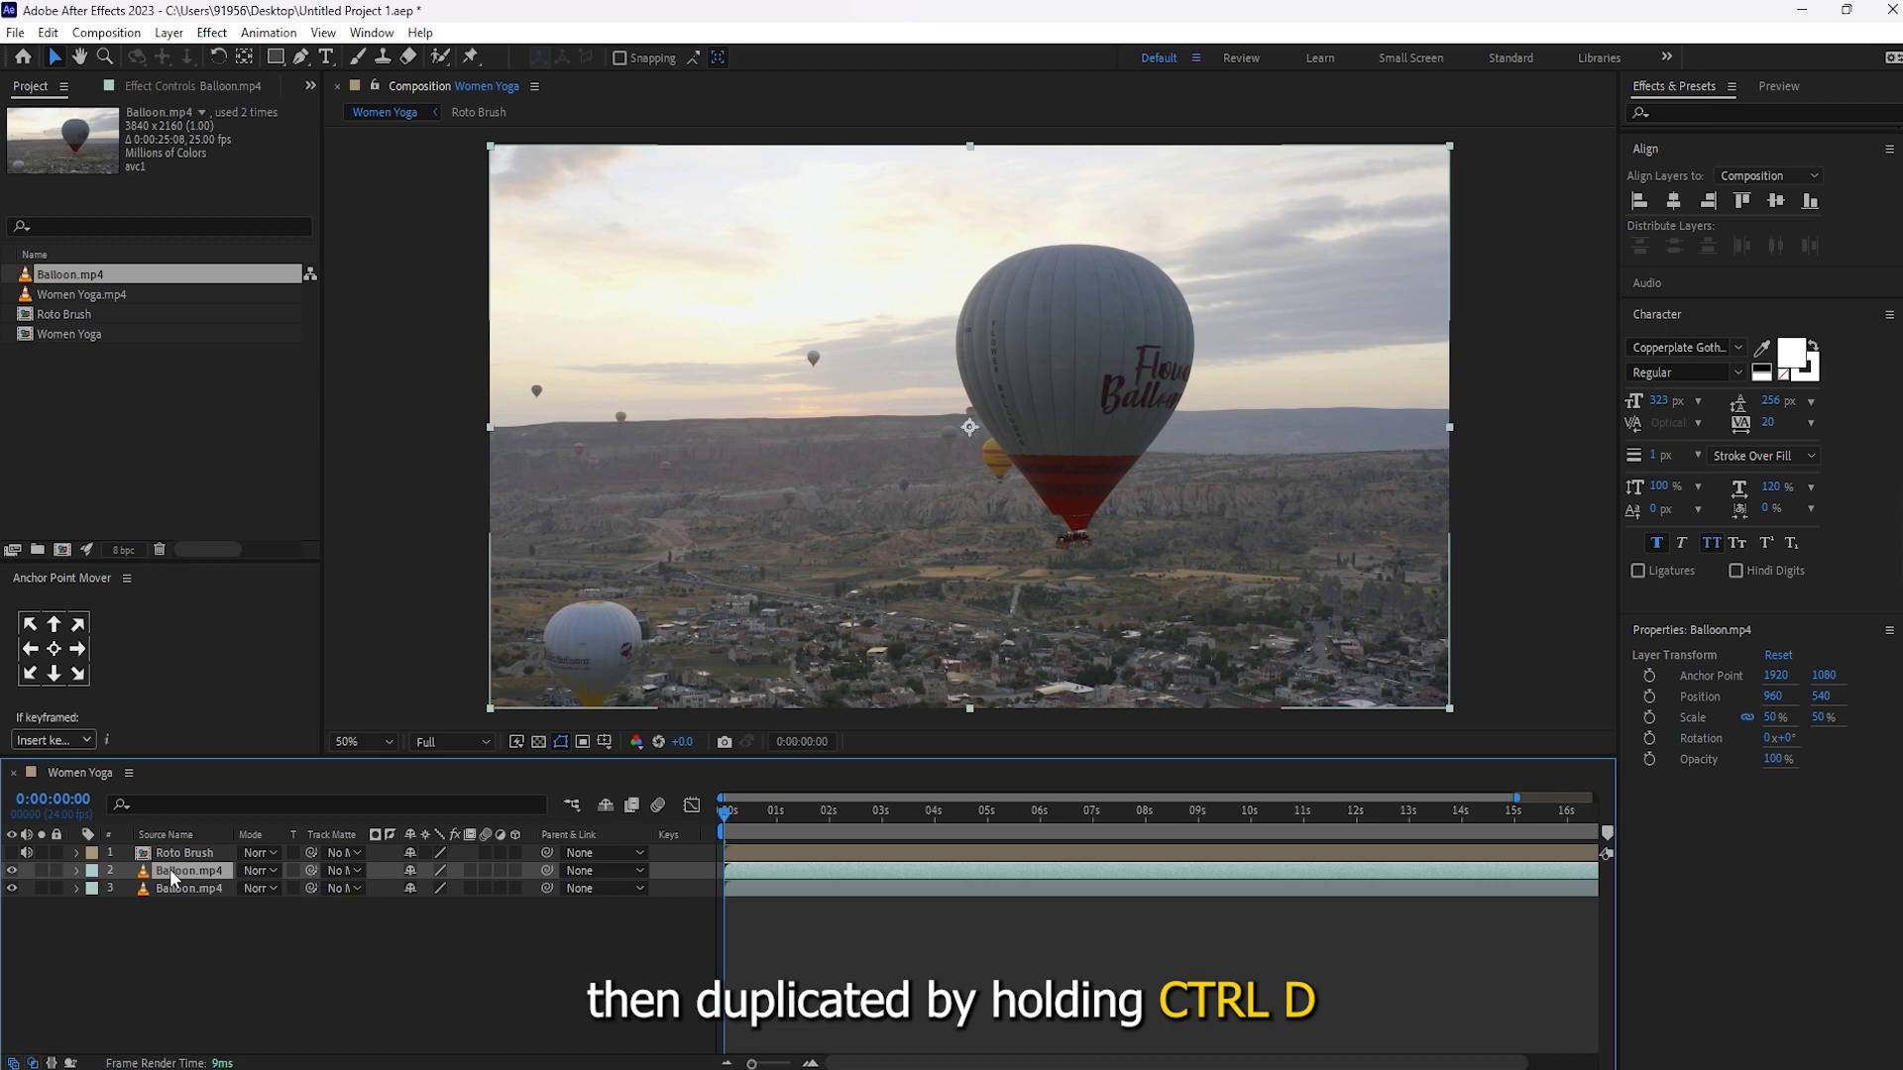
Add a text layer reading "balloon" over the balloon footage.
click(328, 59)
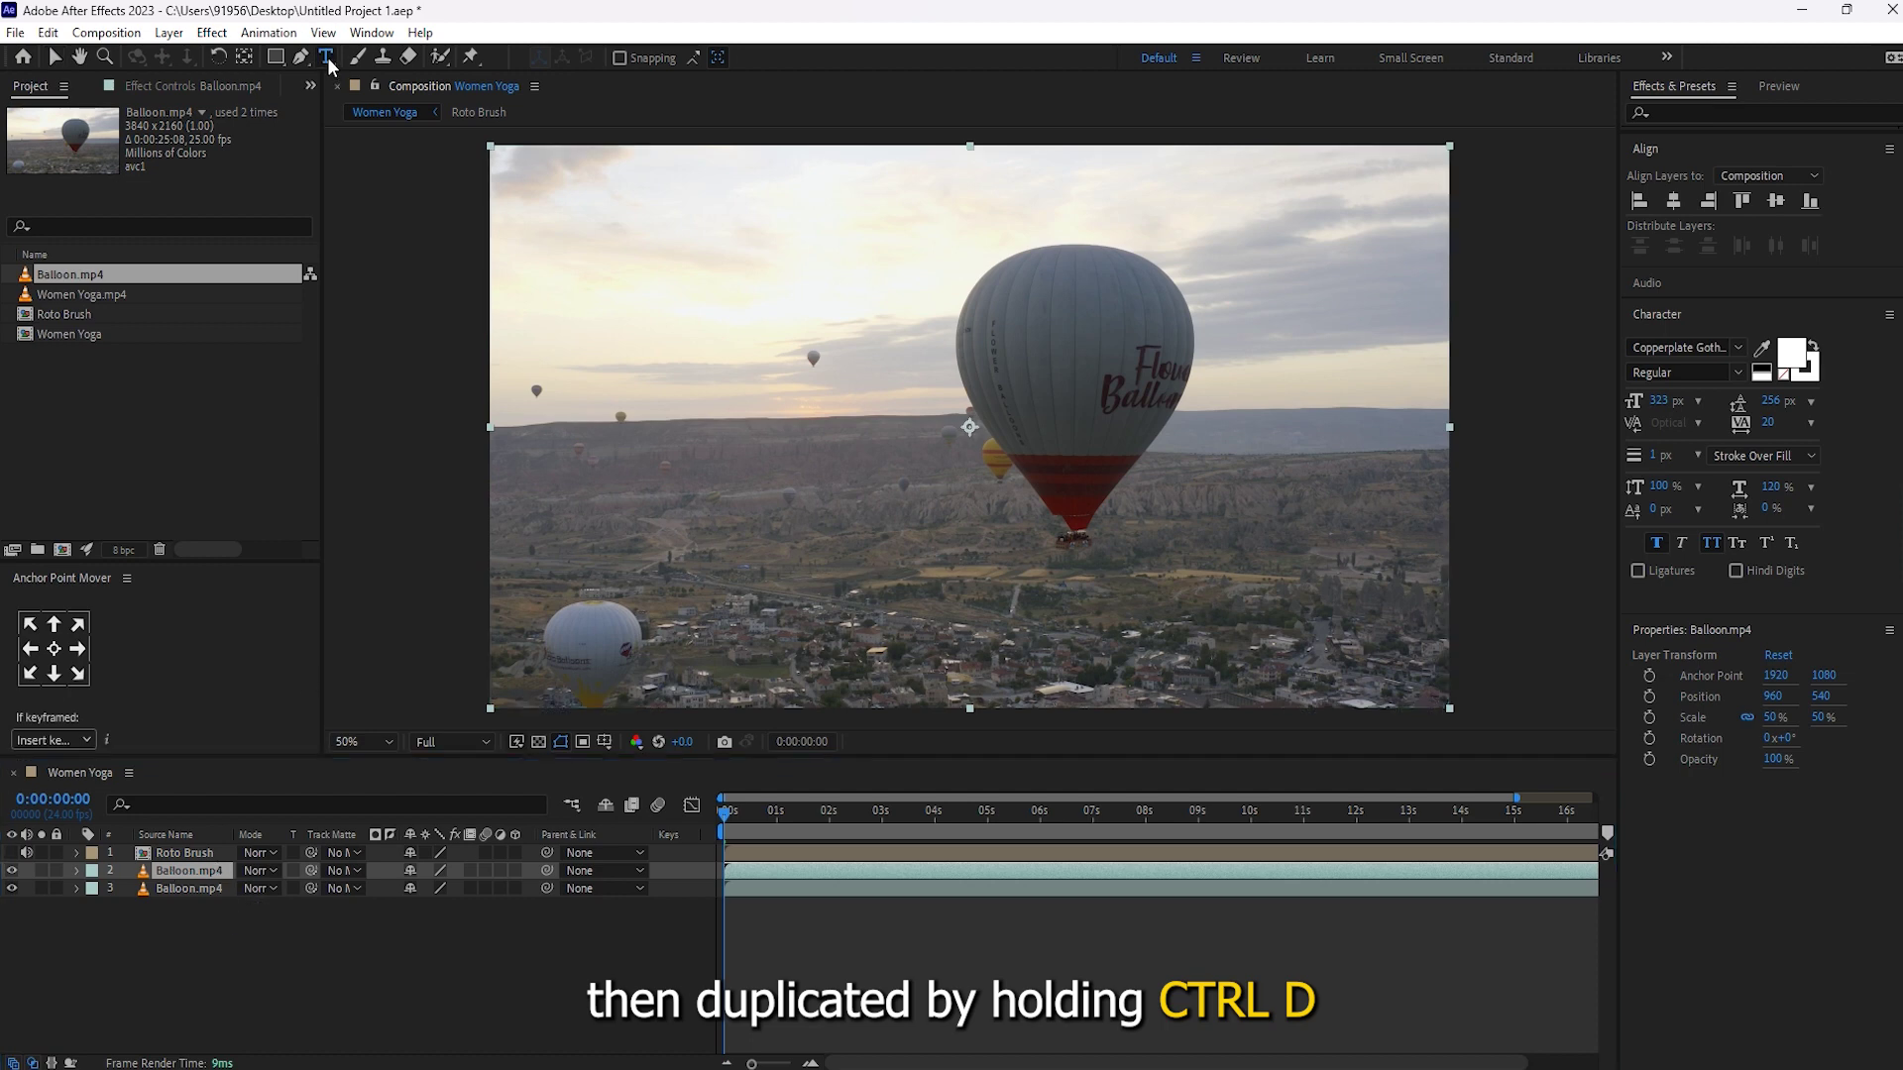
click(757, 368)
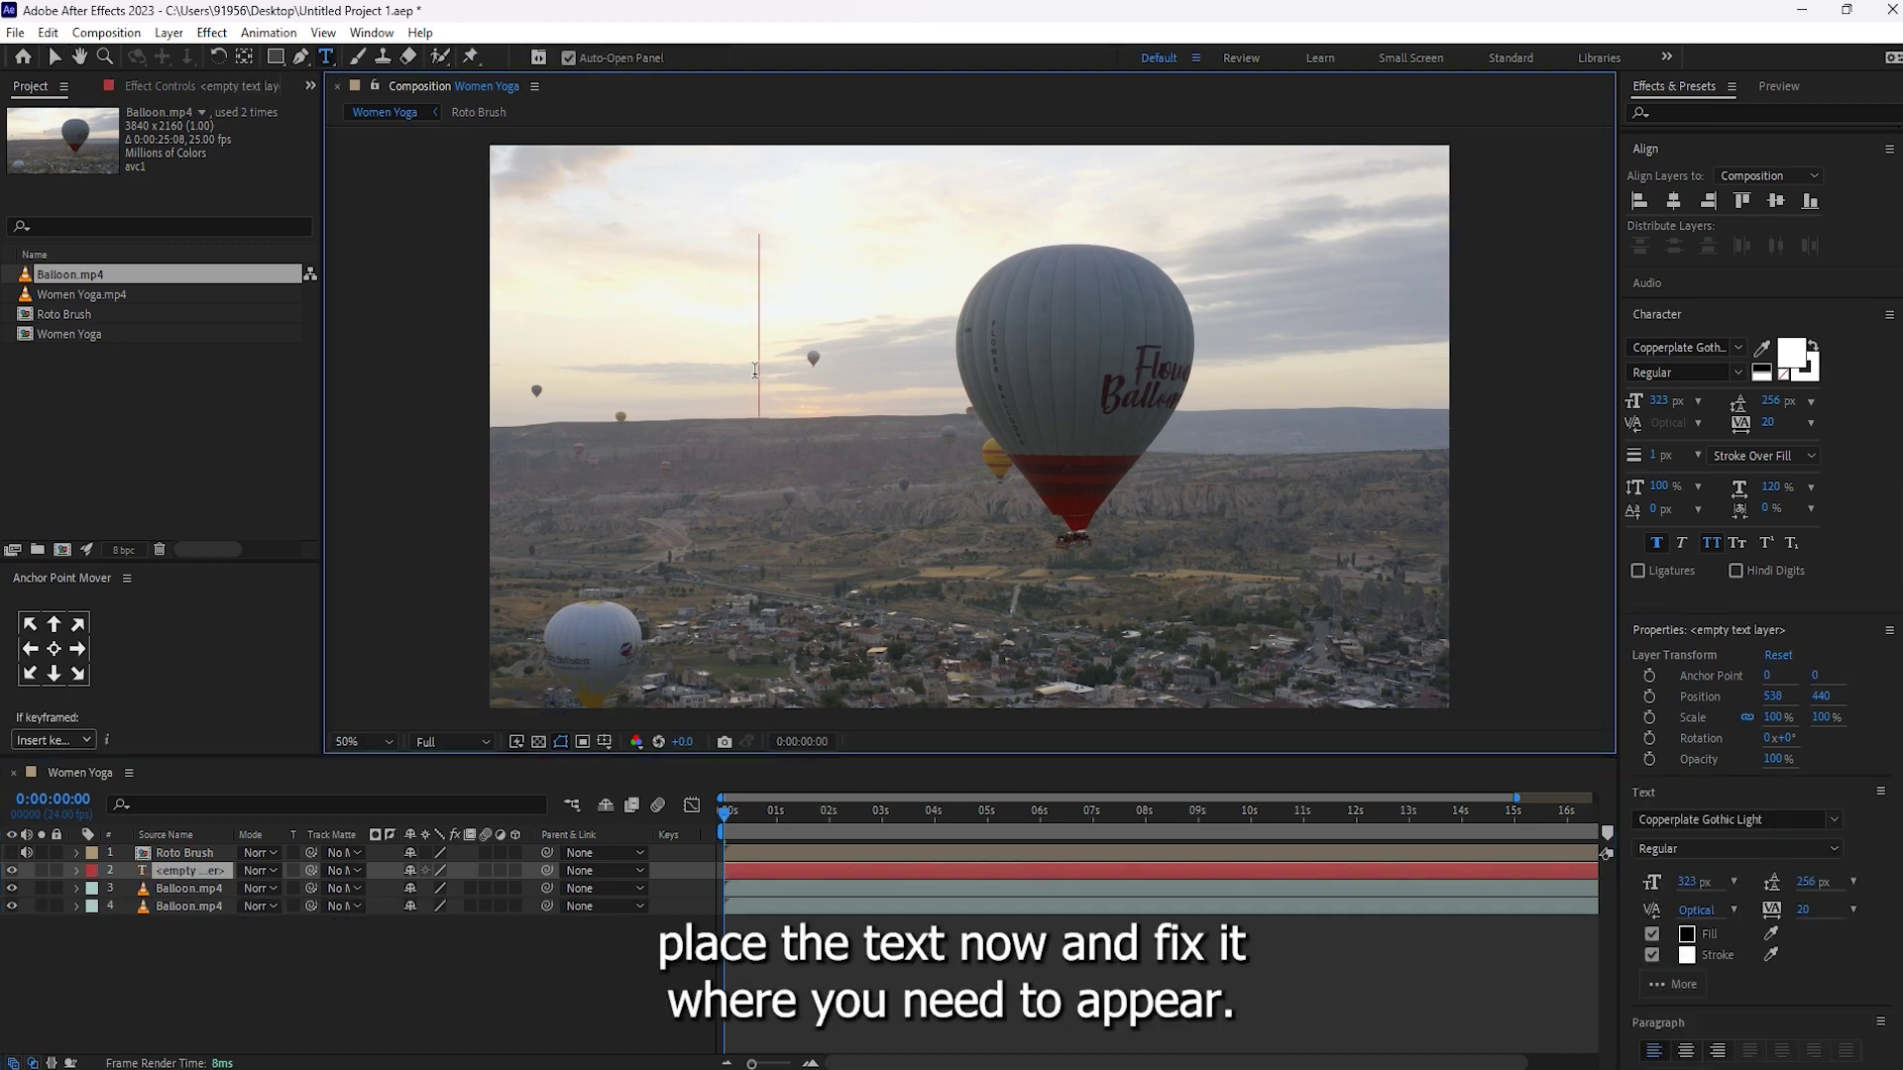
text(ba)
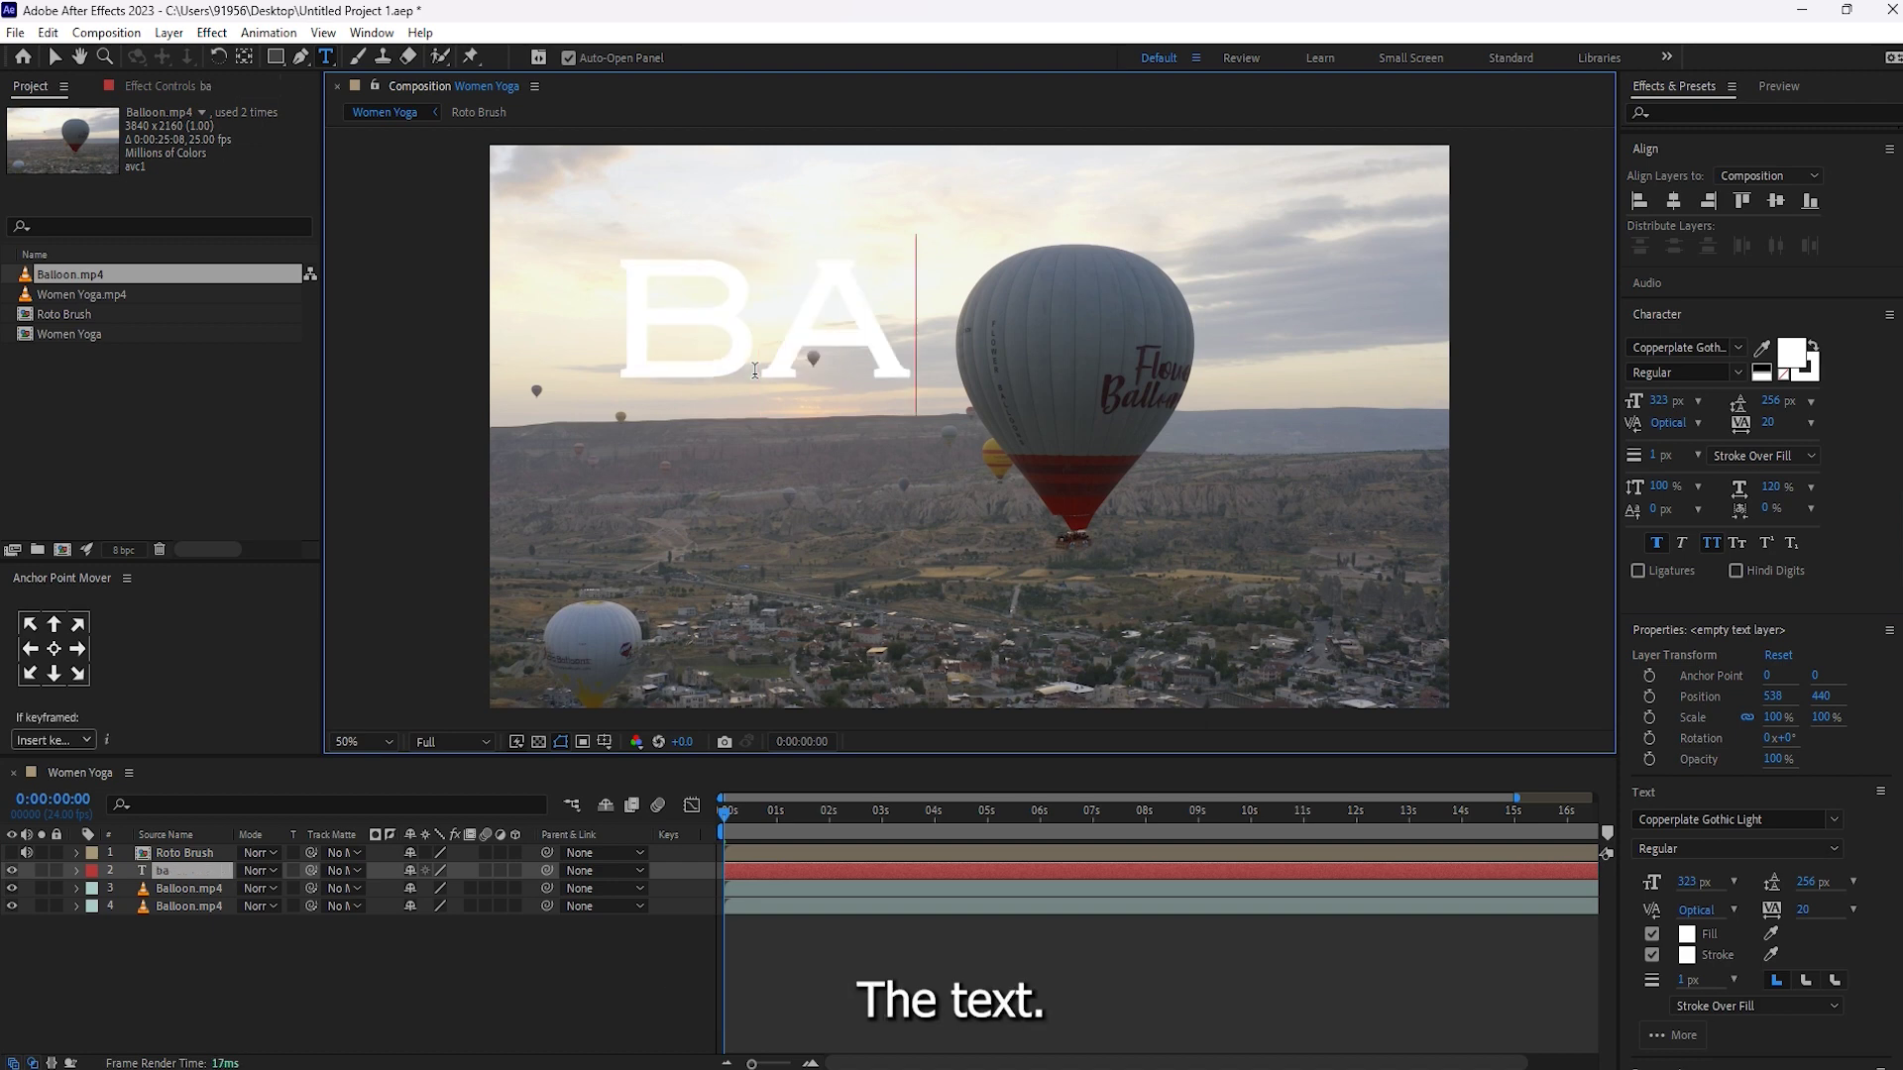
text(lloon)
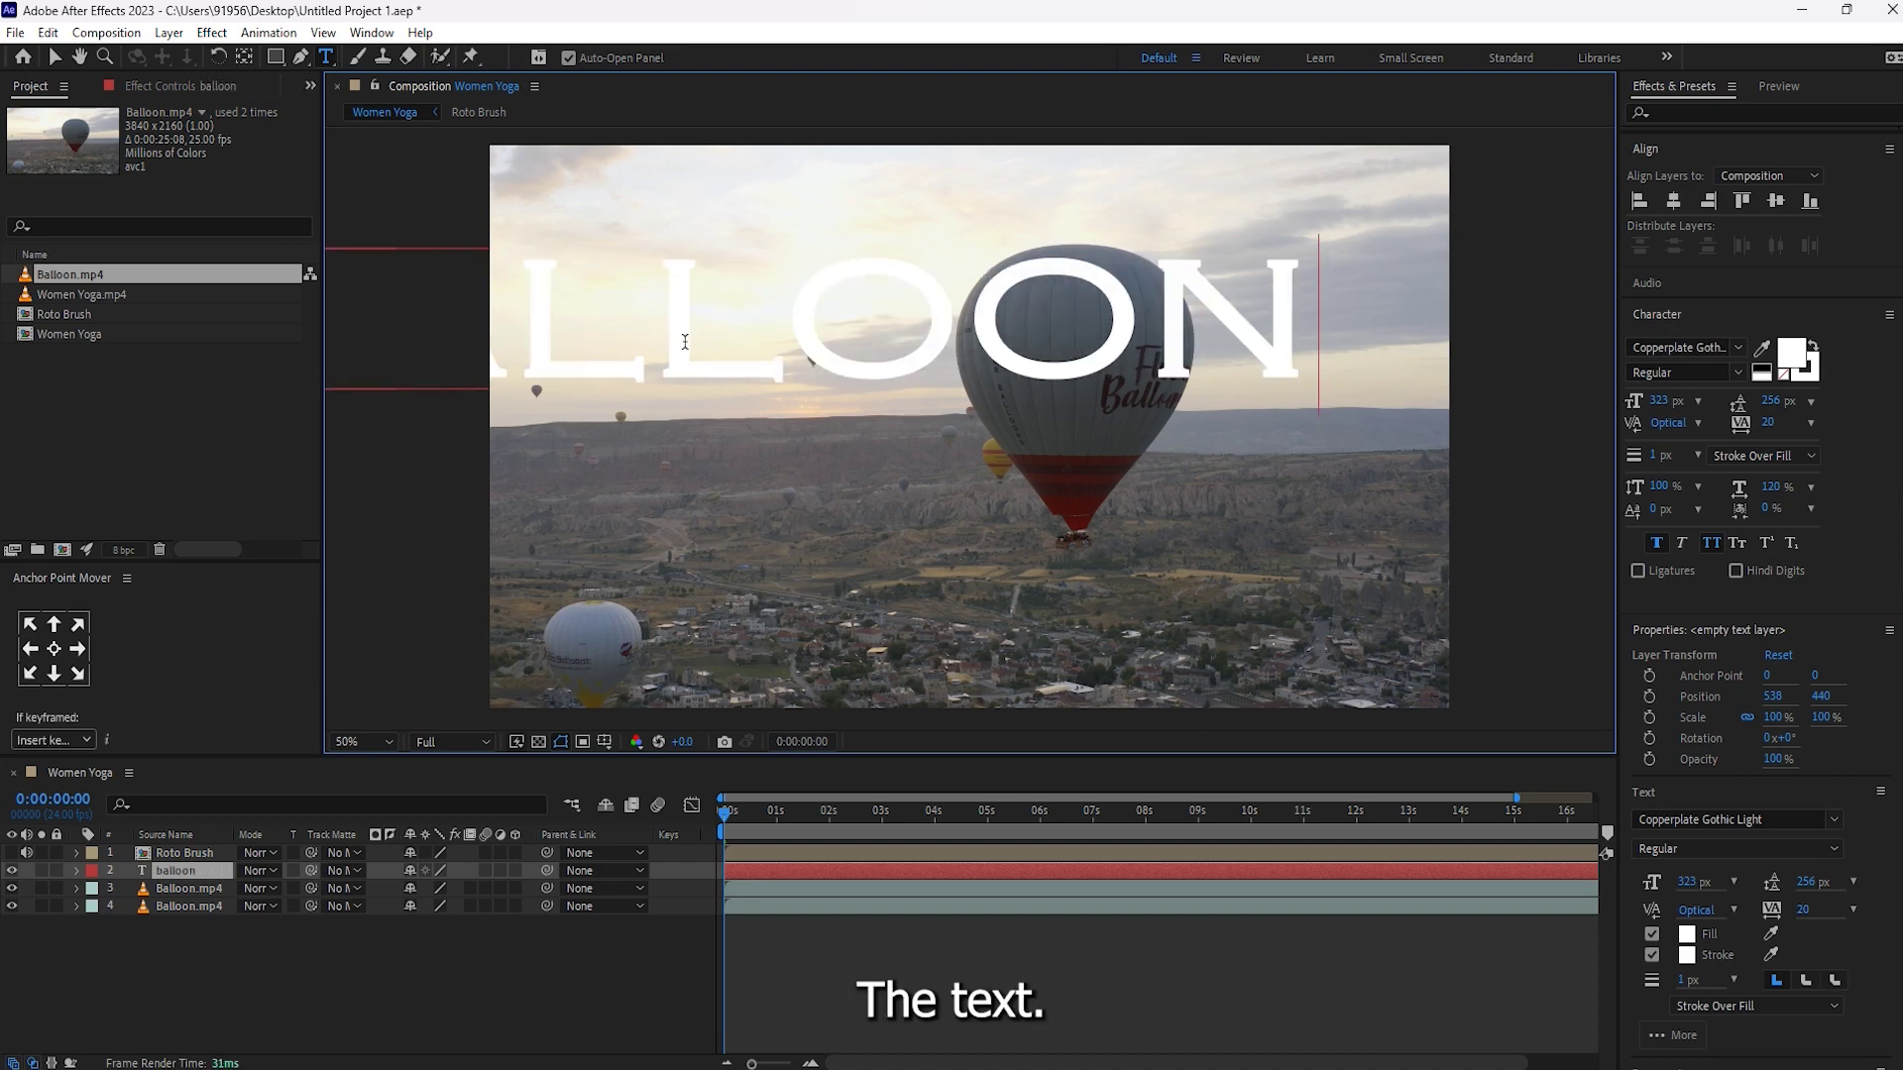
Center the balloon title horizontally and vertically in the composition and center its anchor point.
key(ctrl+a)
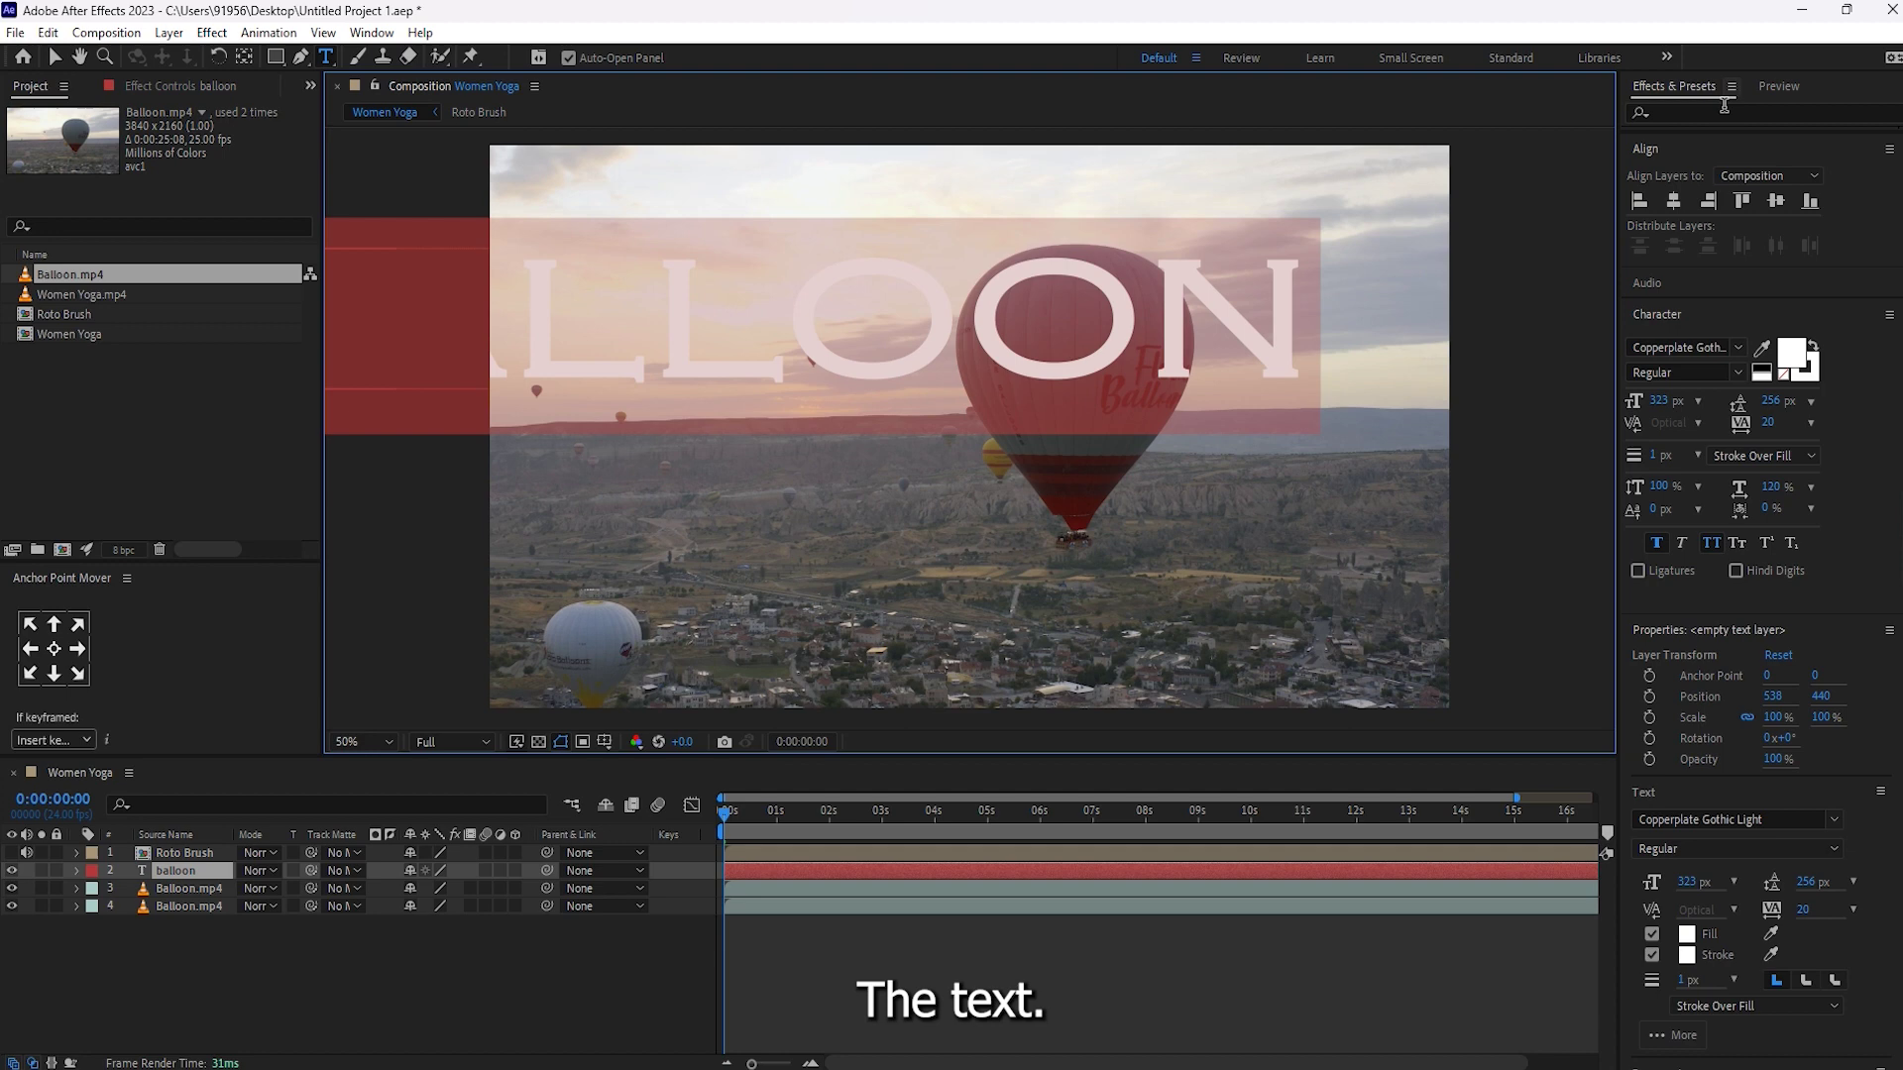
click(1673, 201)
click(1775, 201)
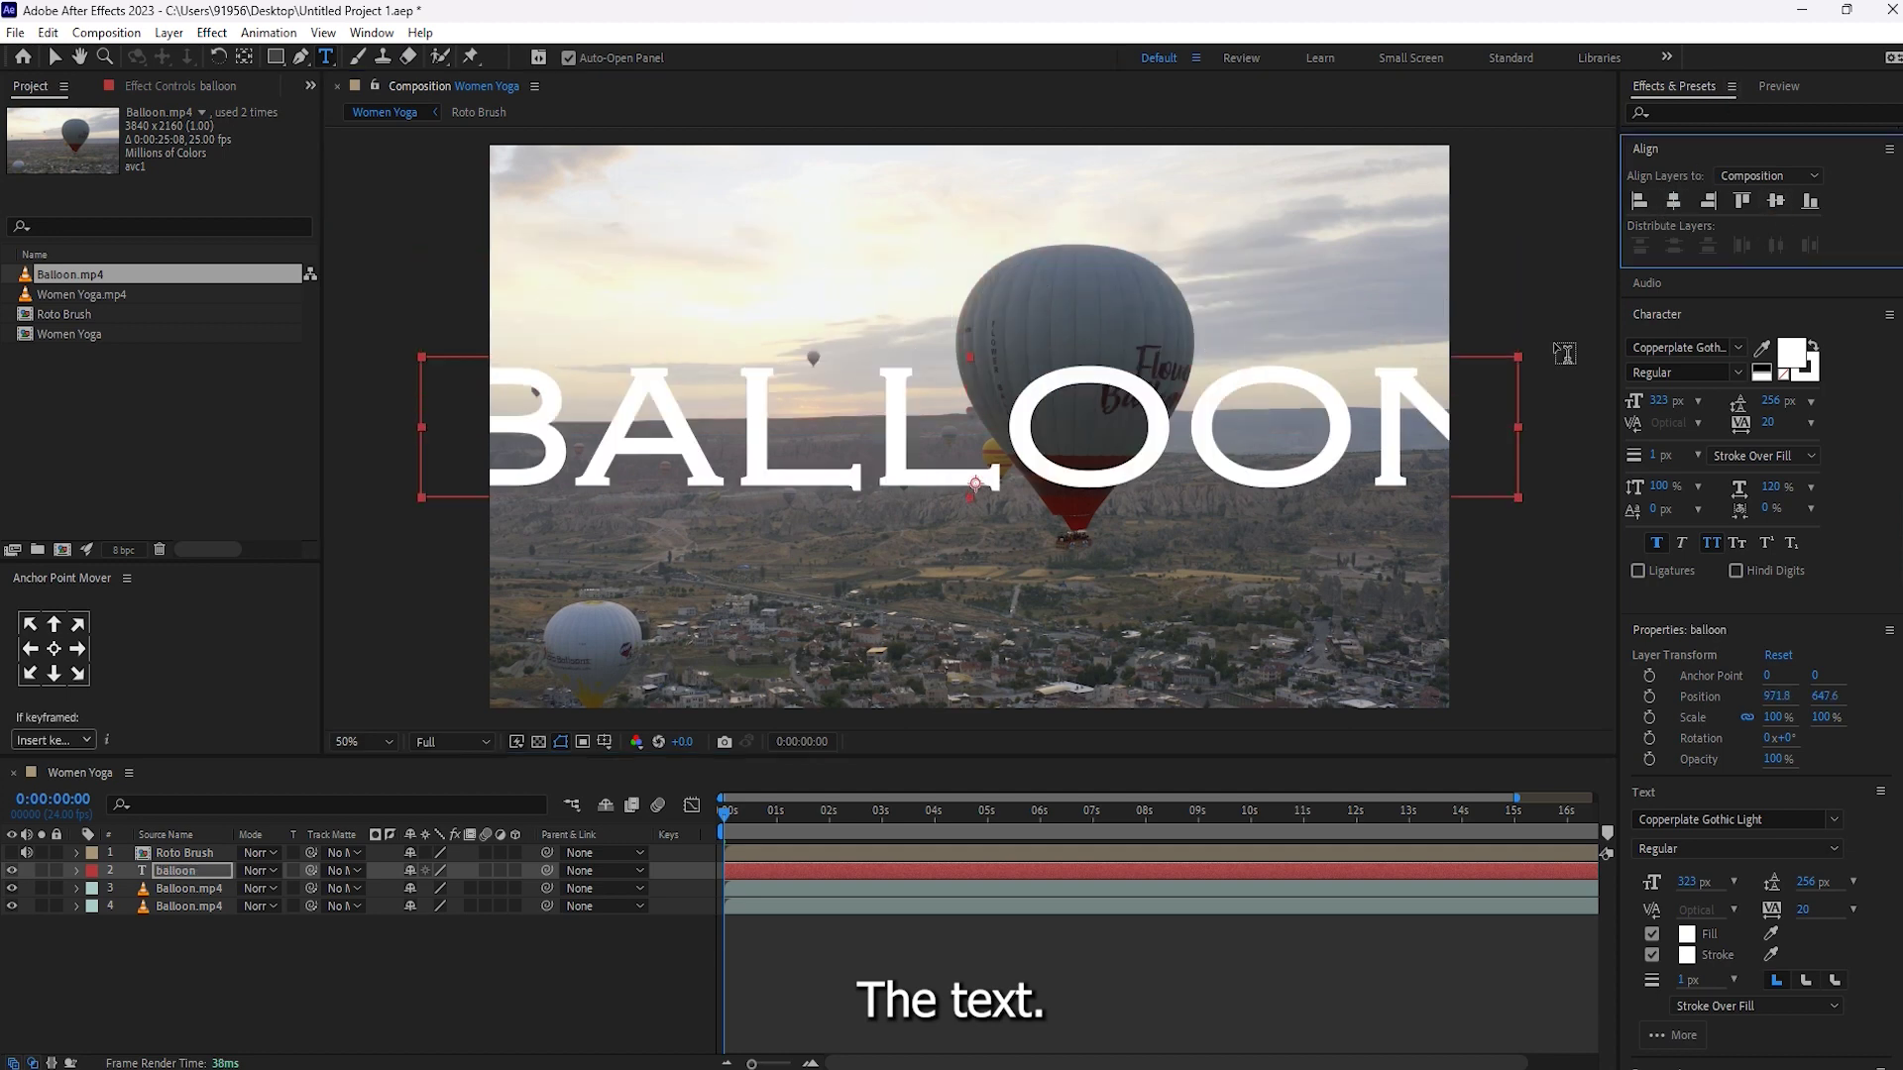
click(55, 650)
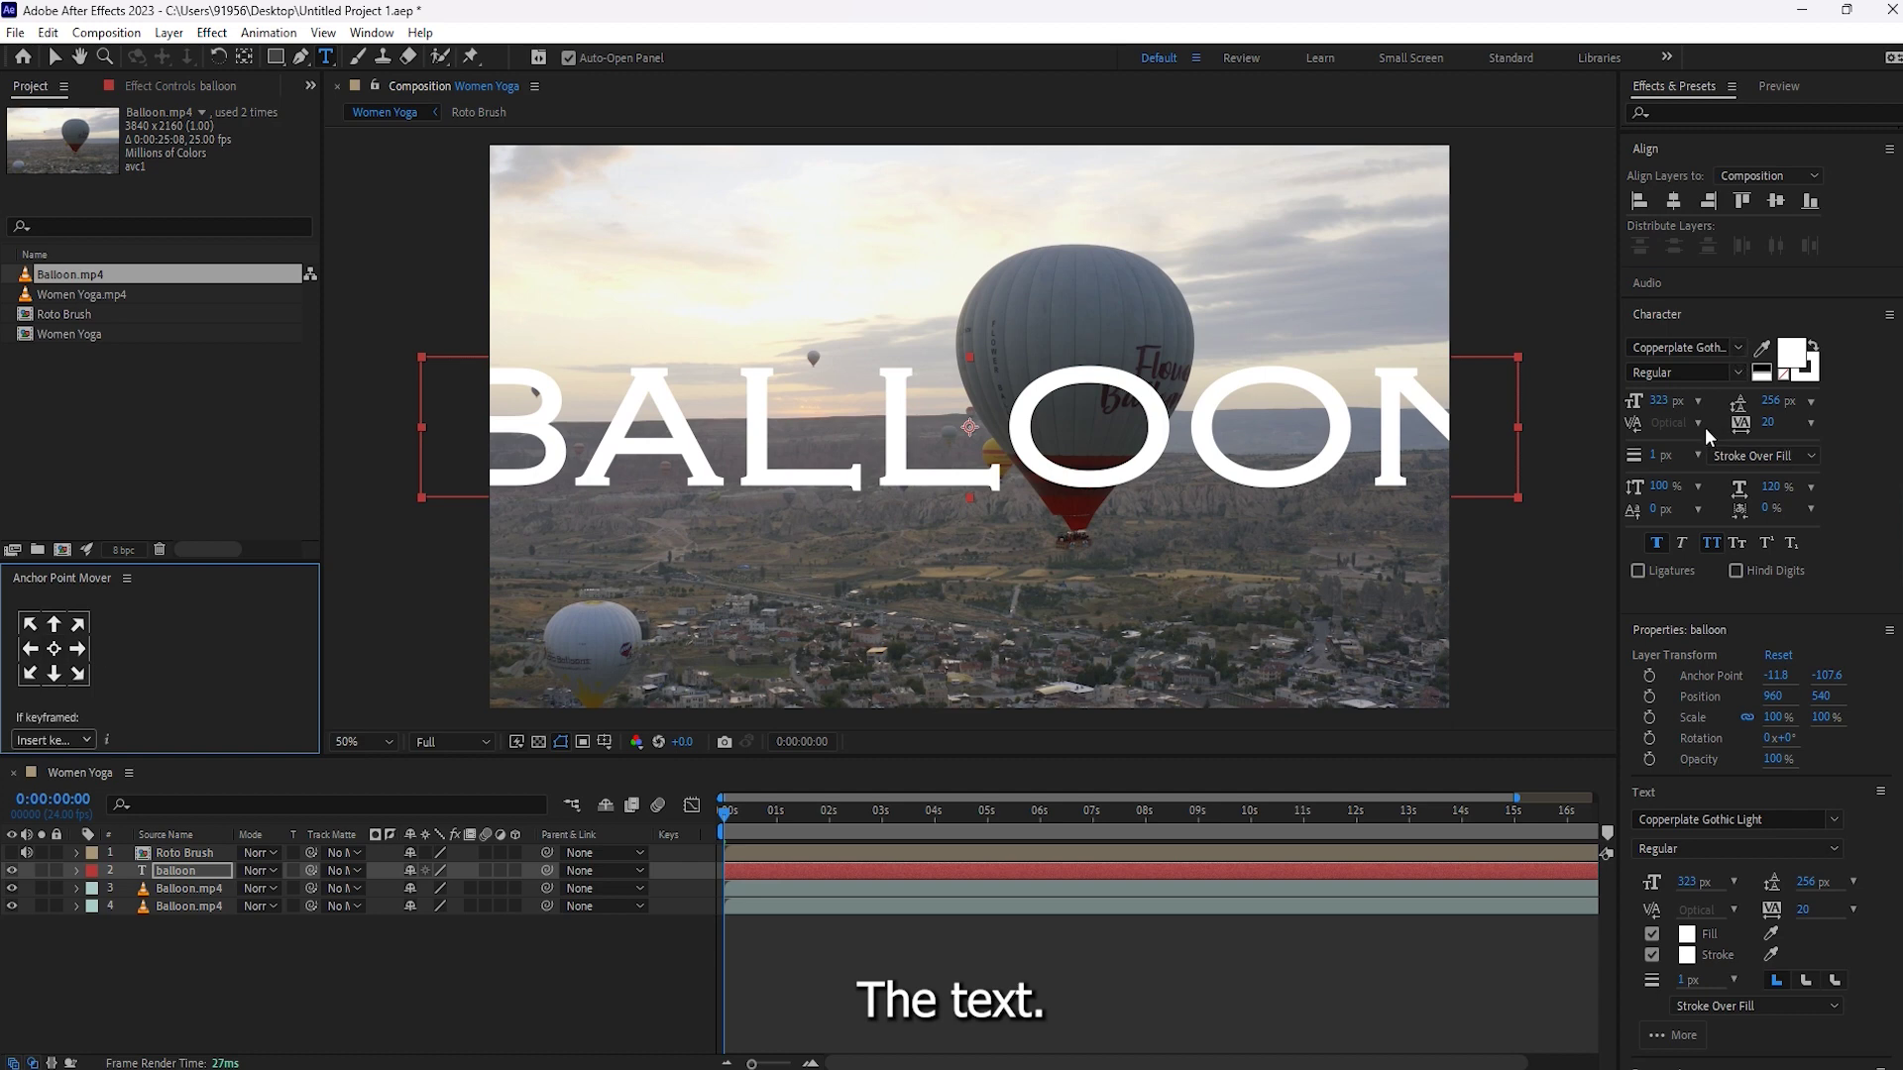
Reduce the balloon title's font size to 250 px.
drag(1662, 403, 1584, 401)
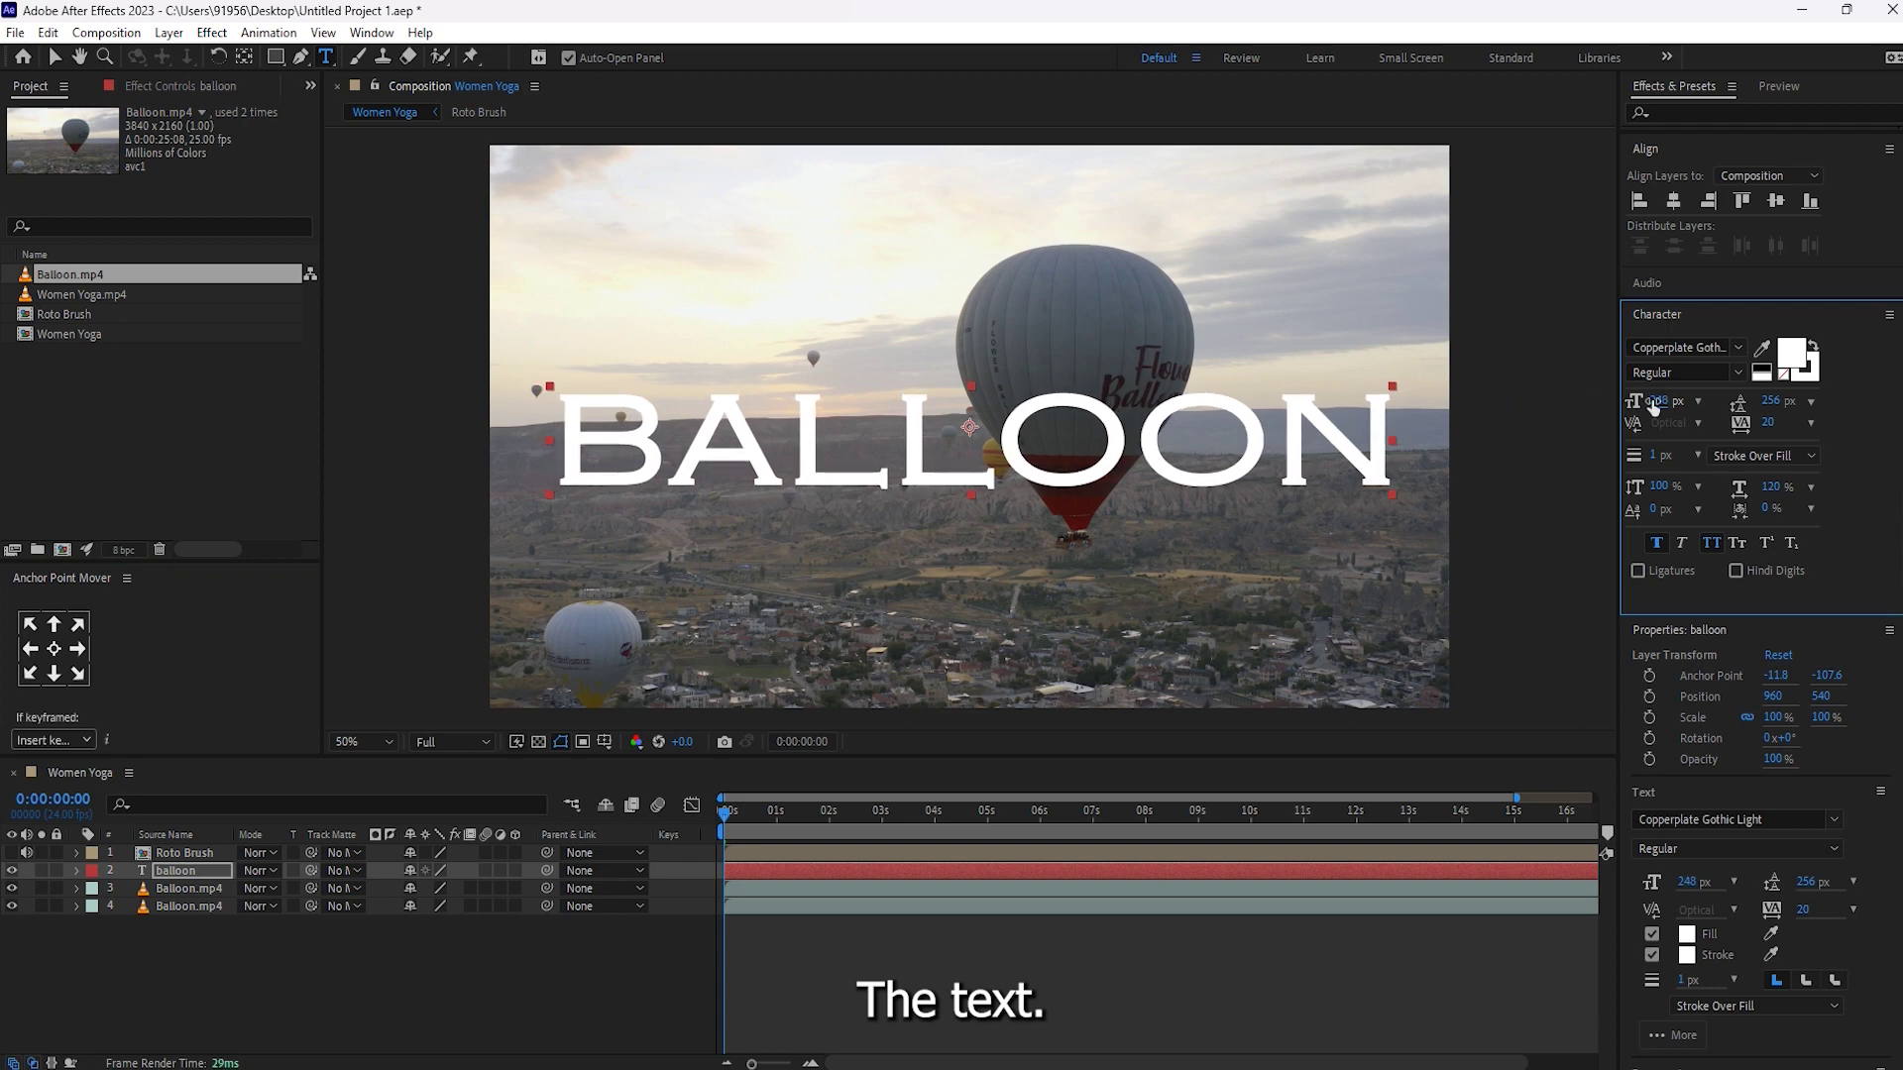
click(1657, 400)
text(250)
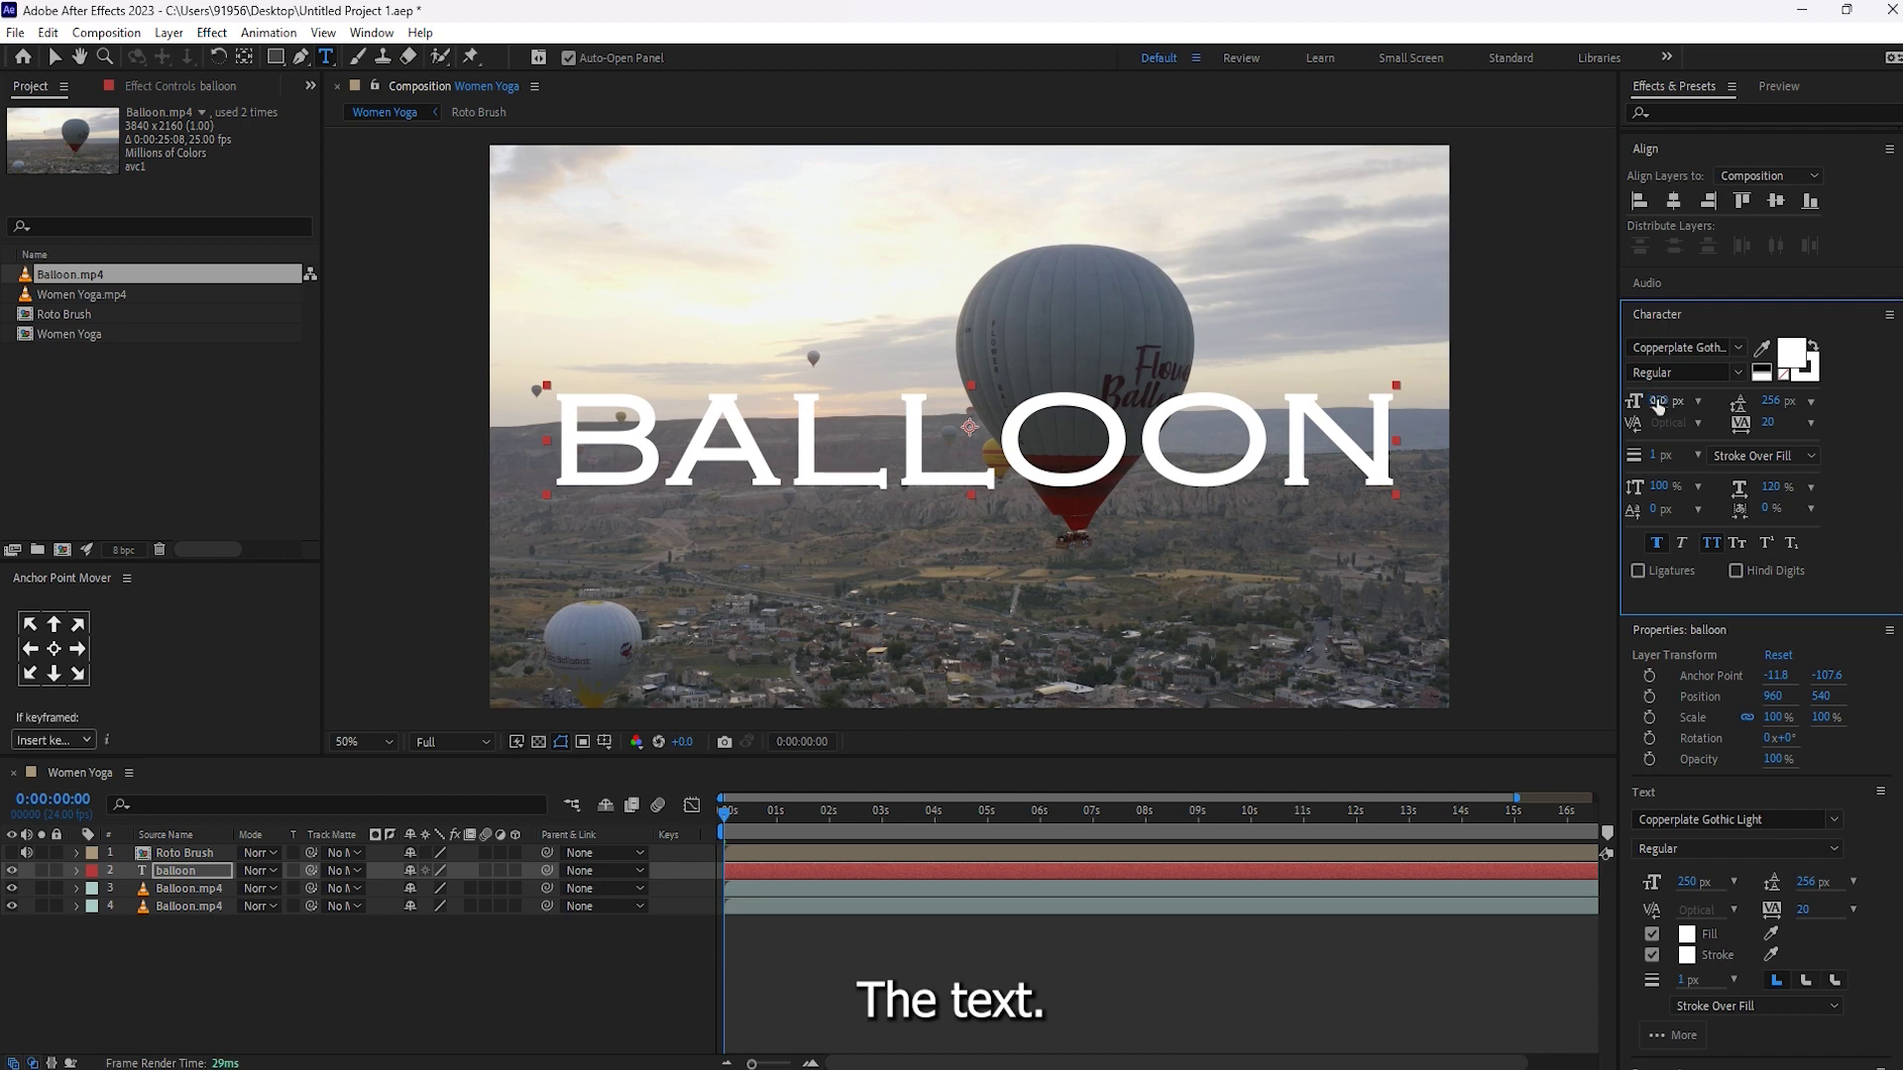
key(Return)
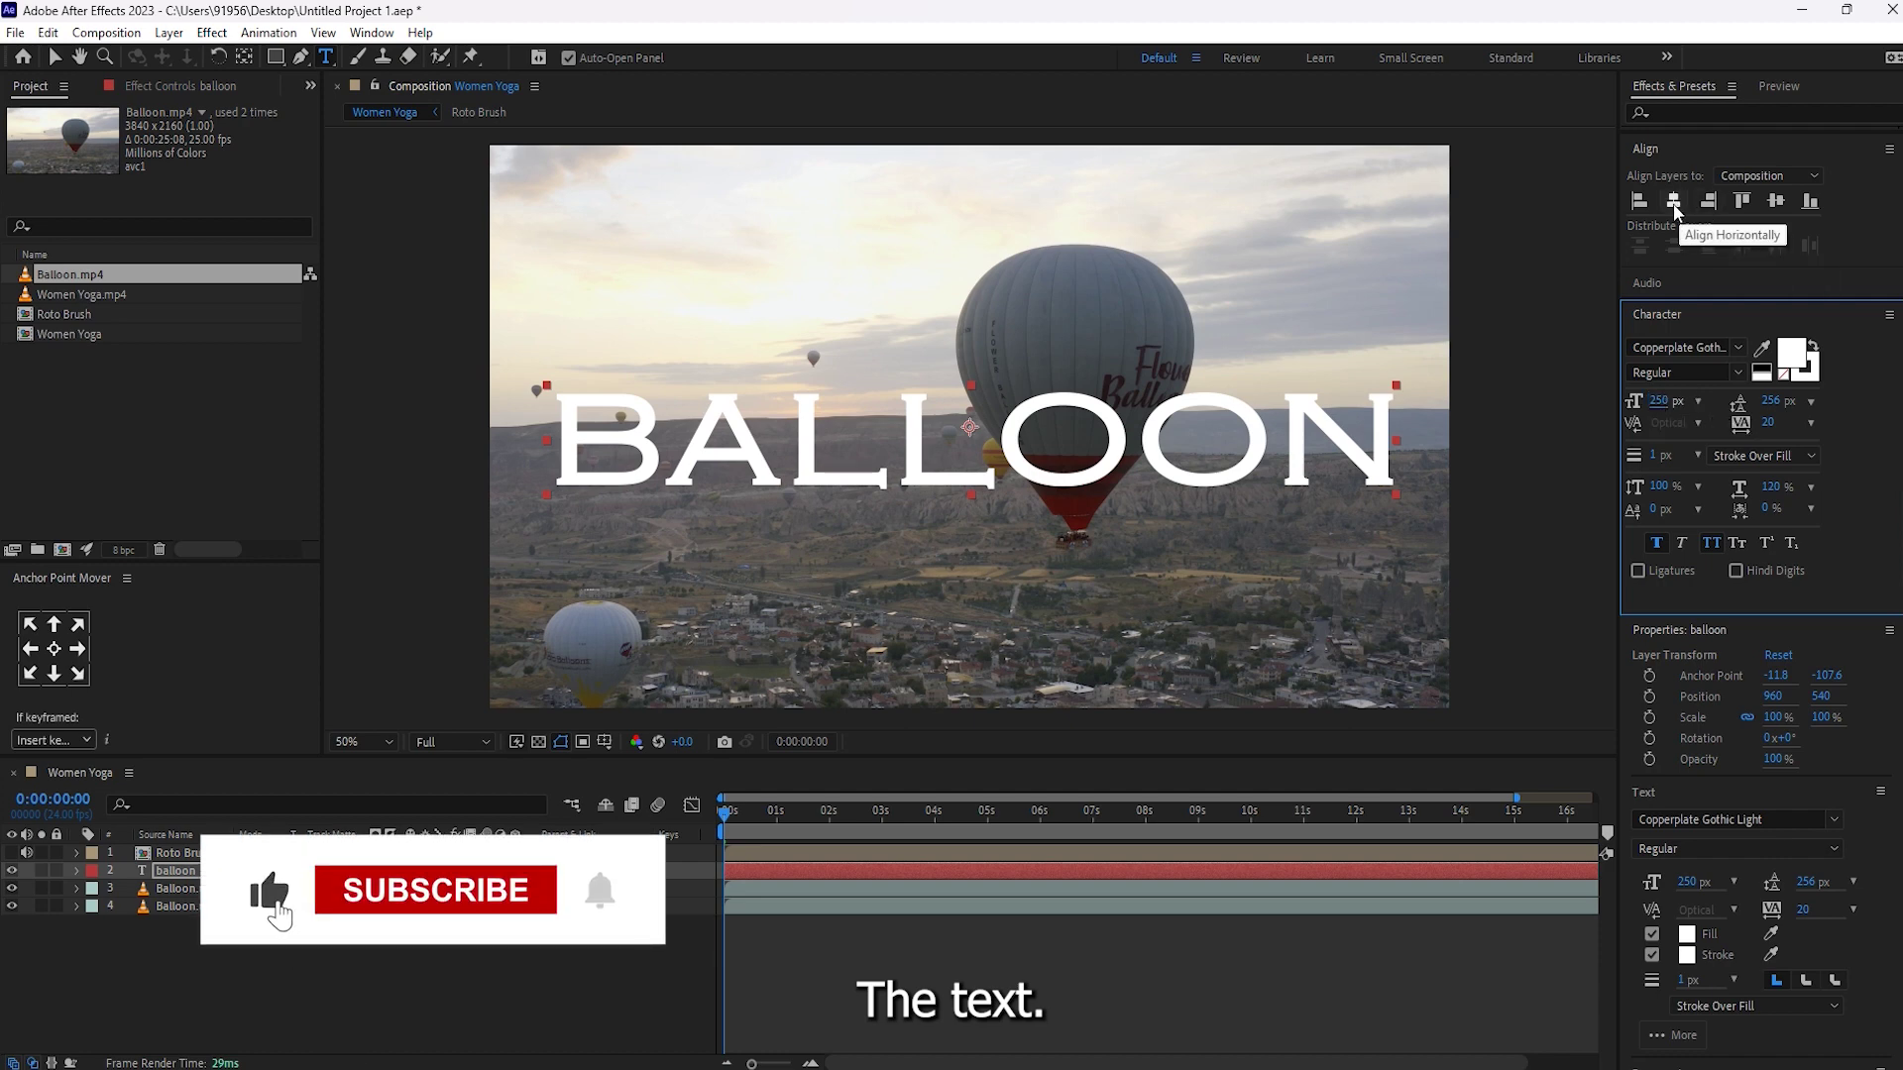
Recenter the balloon title and its anchor point in the composition and raise the layer to position 960, 519.
click(1674, 201)
click(1778, 203)
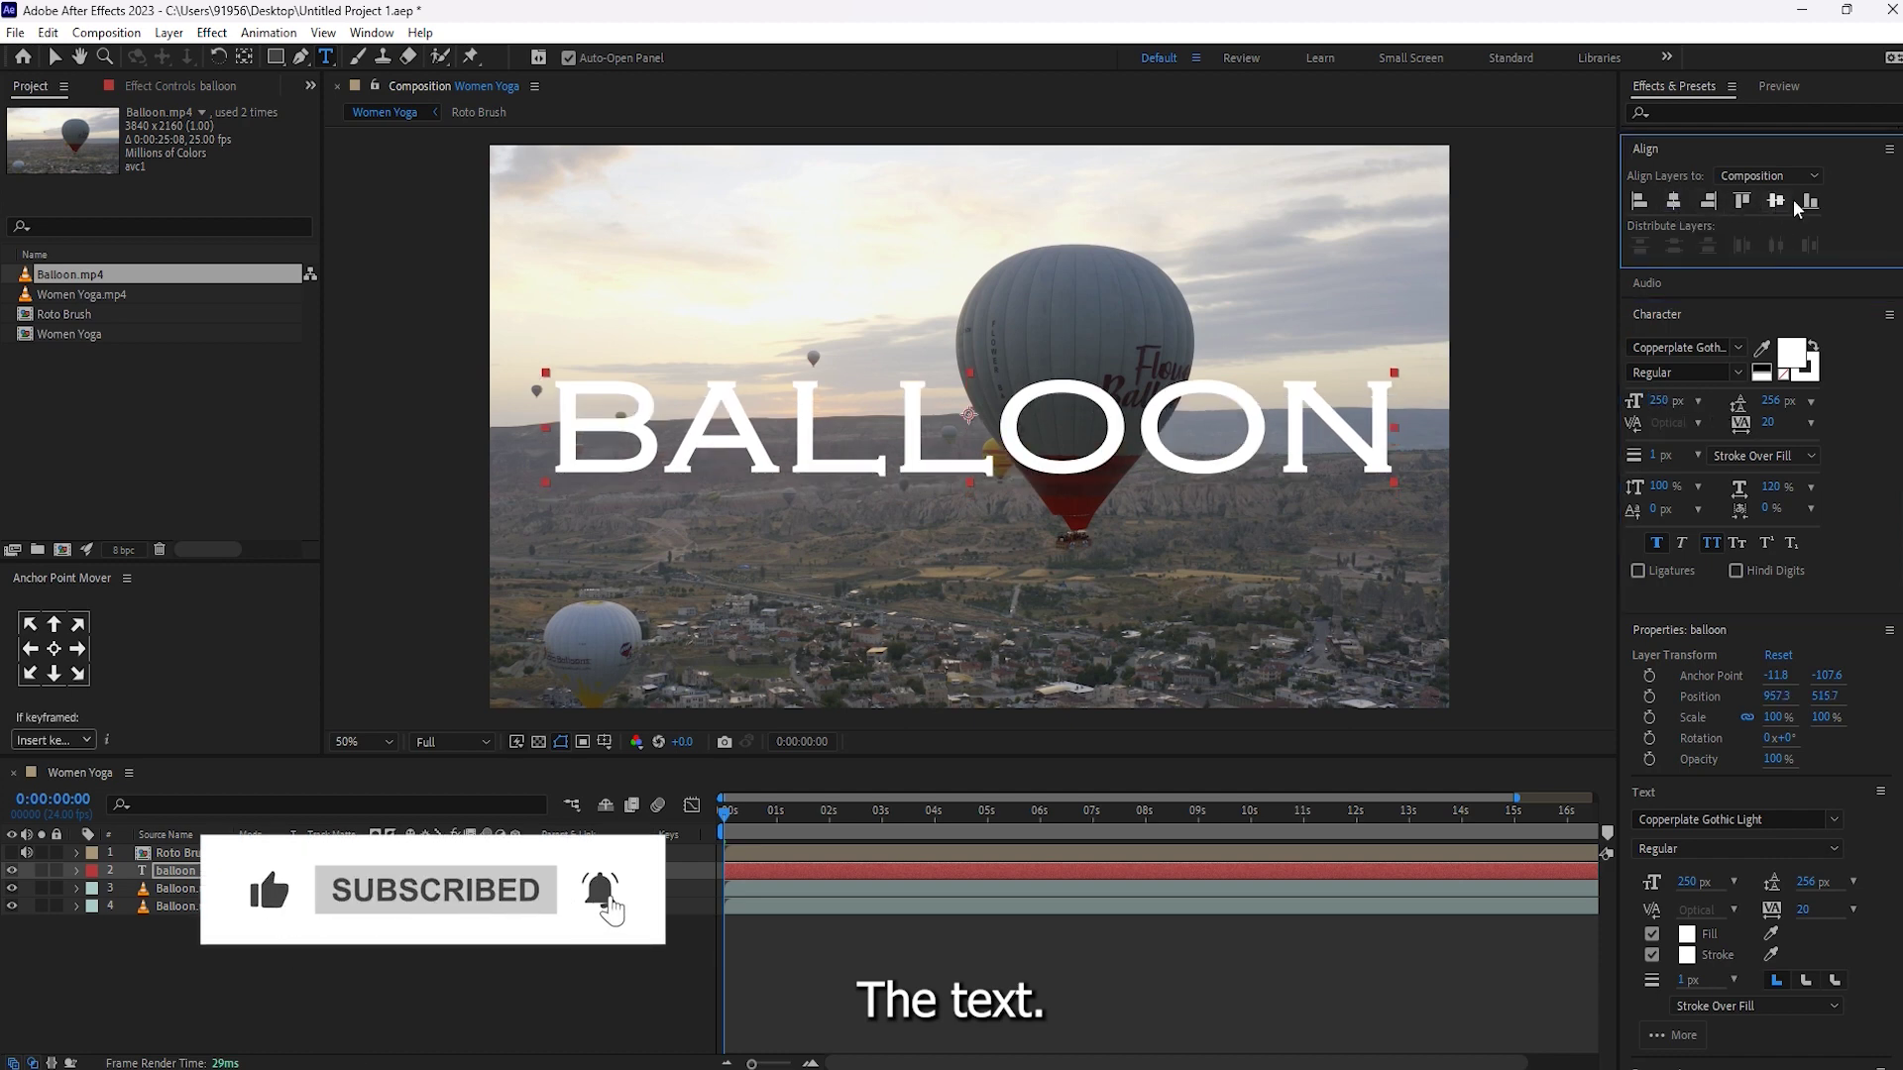
click(171, 869)
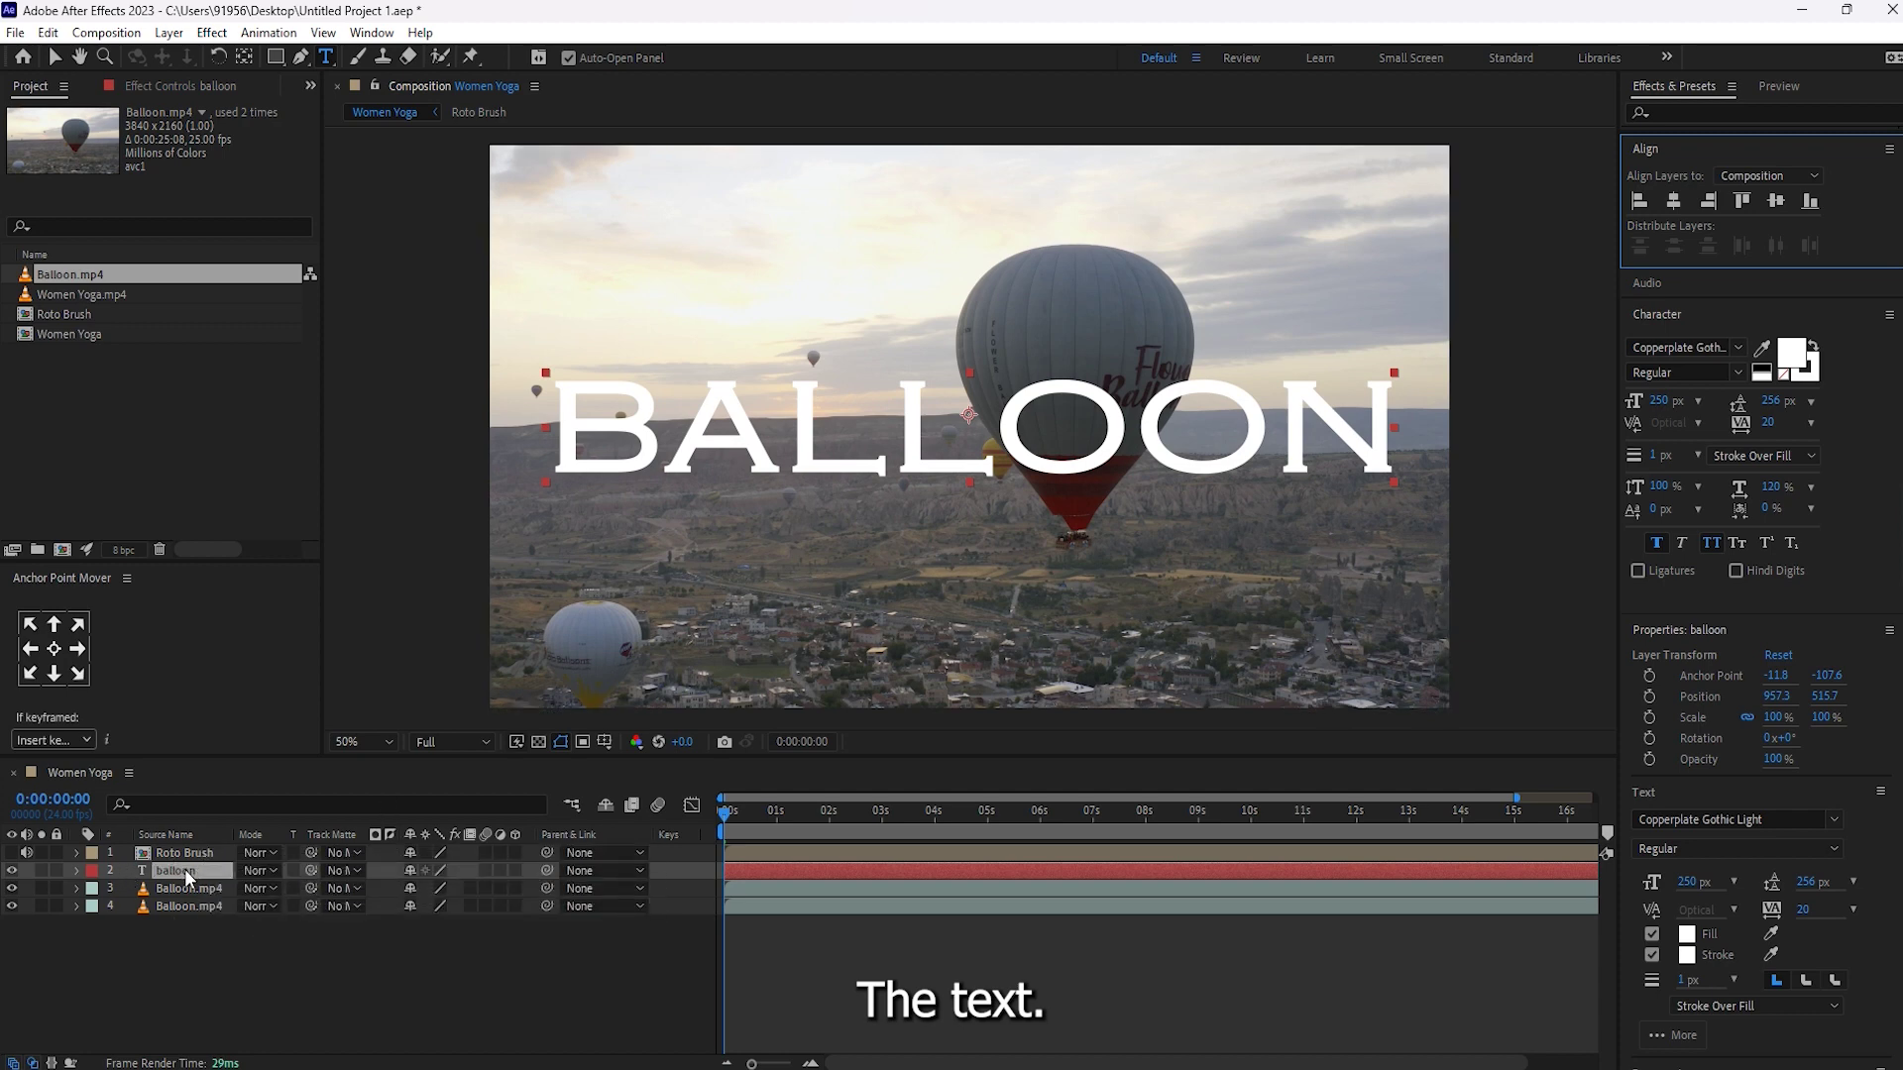
click(56, 649)
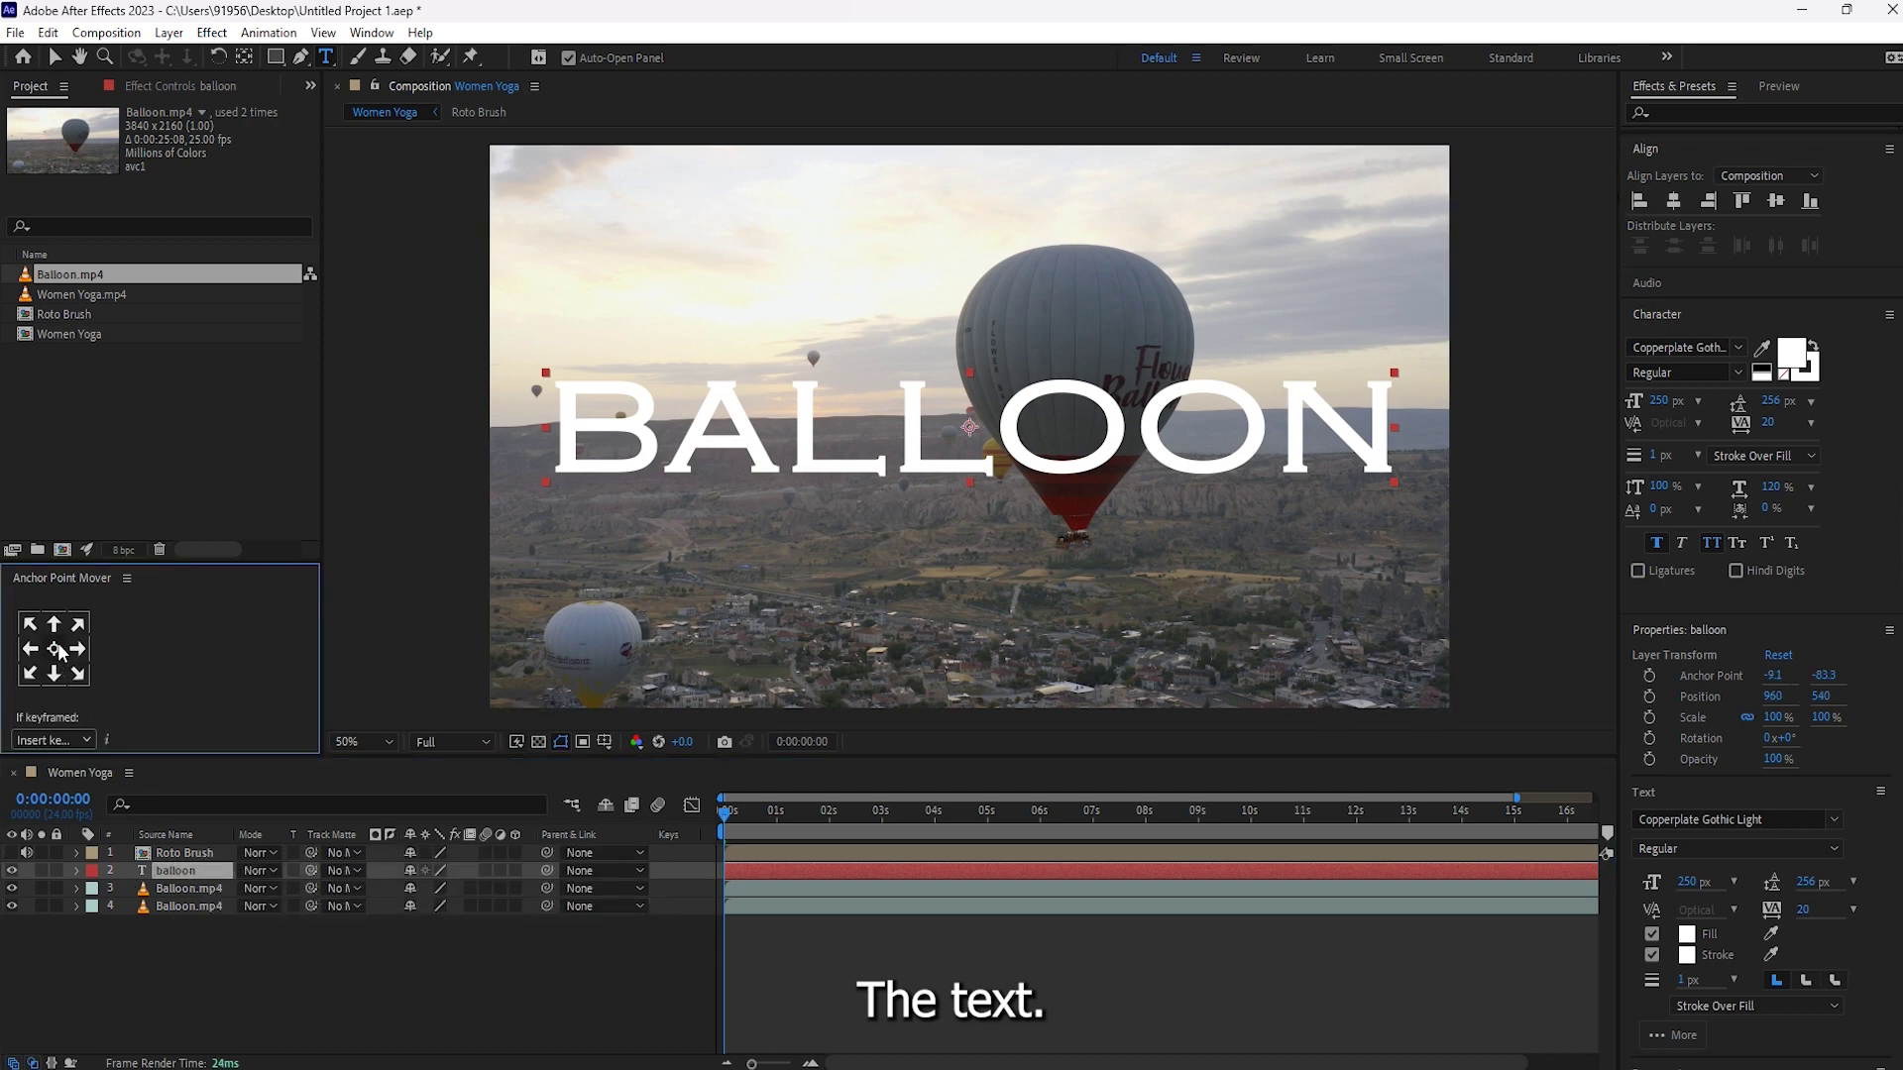
key(p)
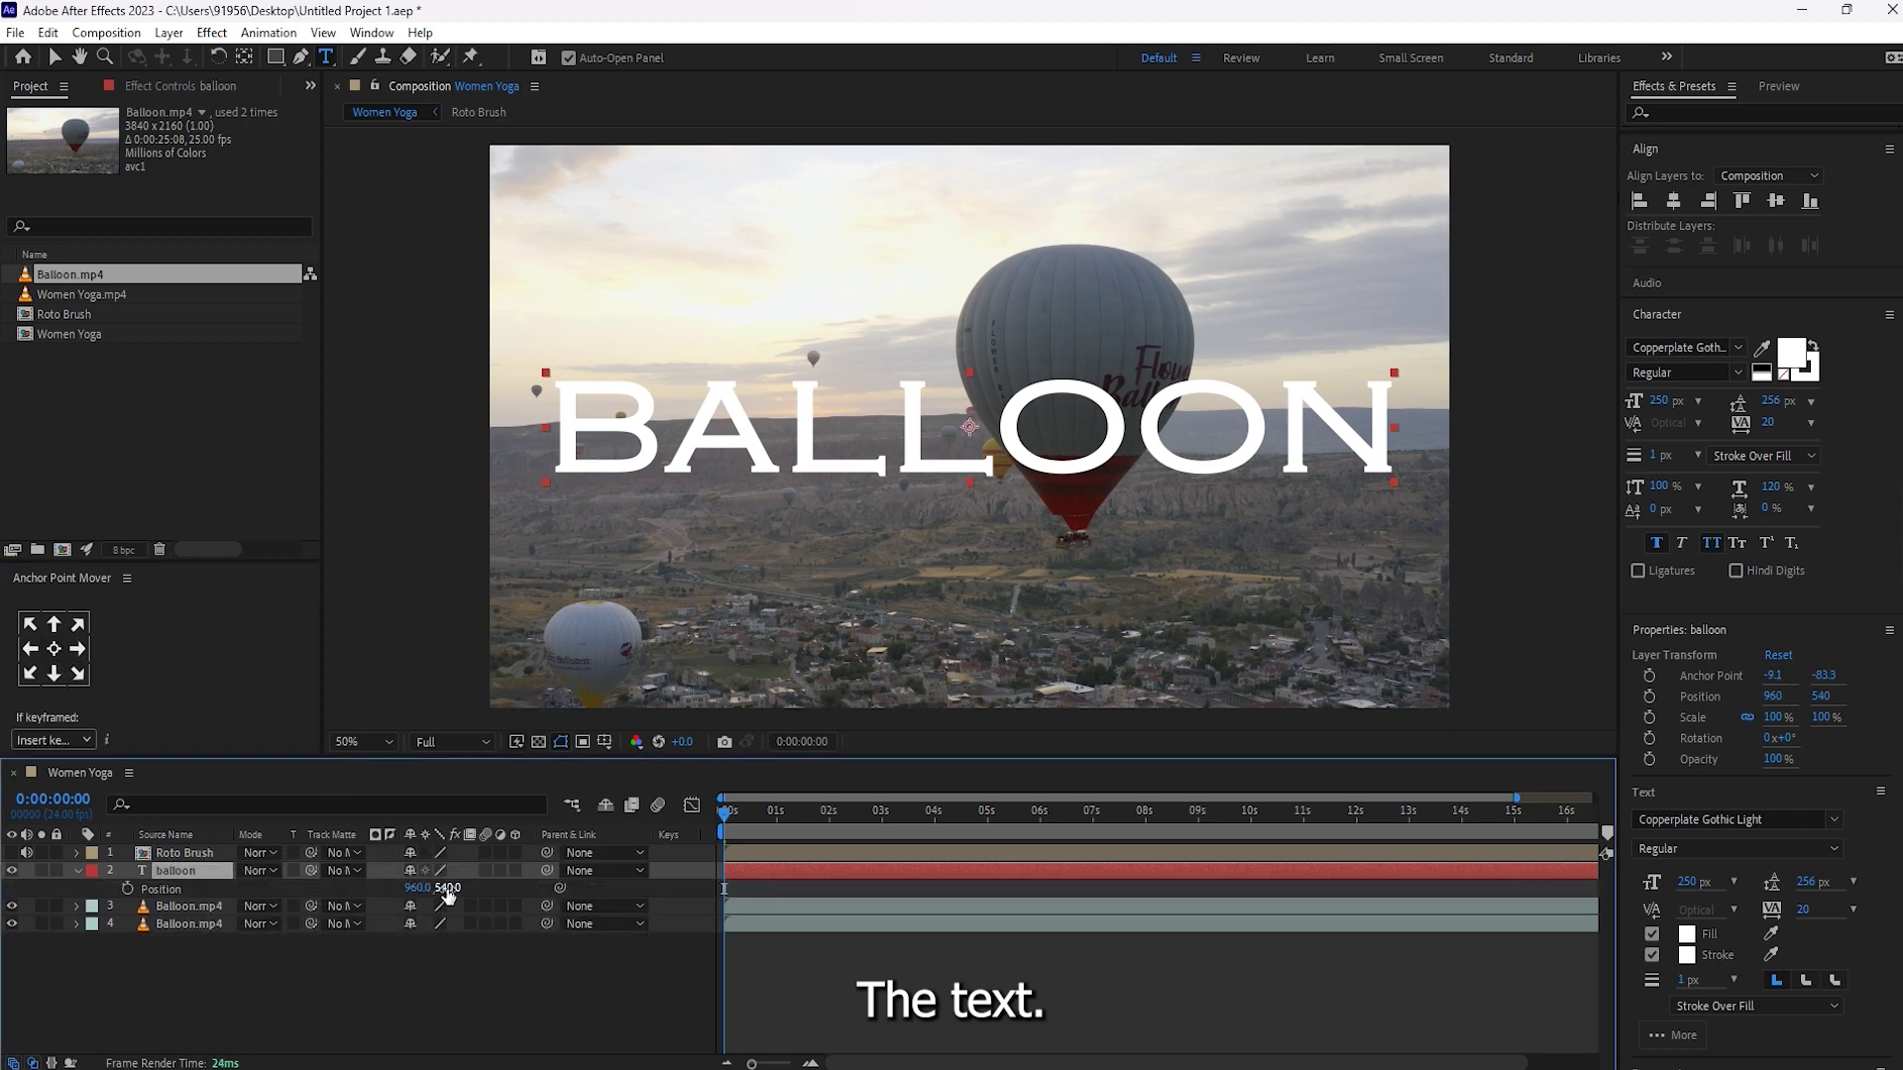
mouse_move(446, 888)
mouse_down()
mouse_move(395, 888)
mouse_move(425, 888)
mouse_up()
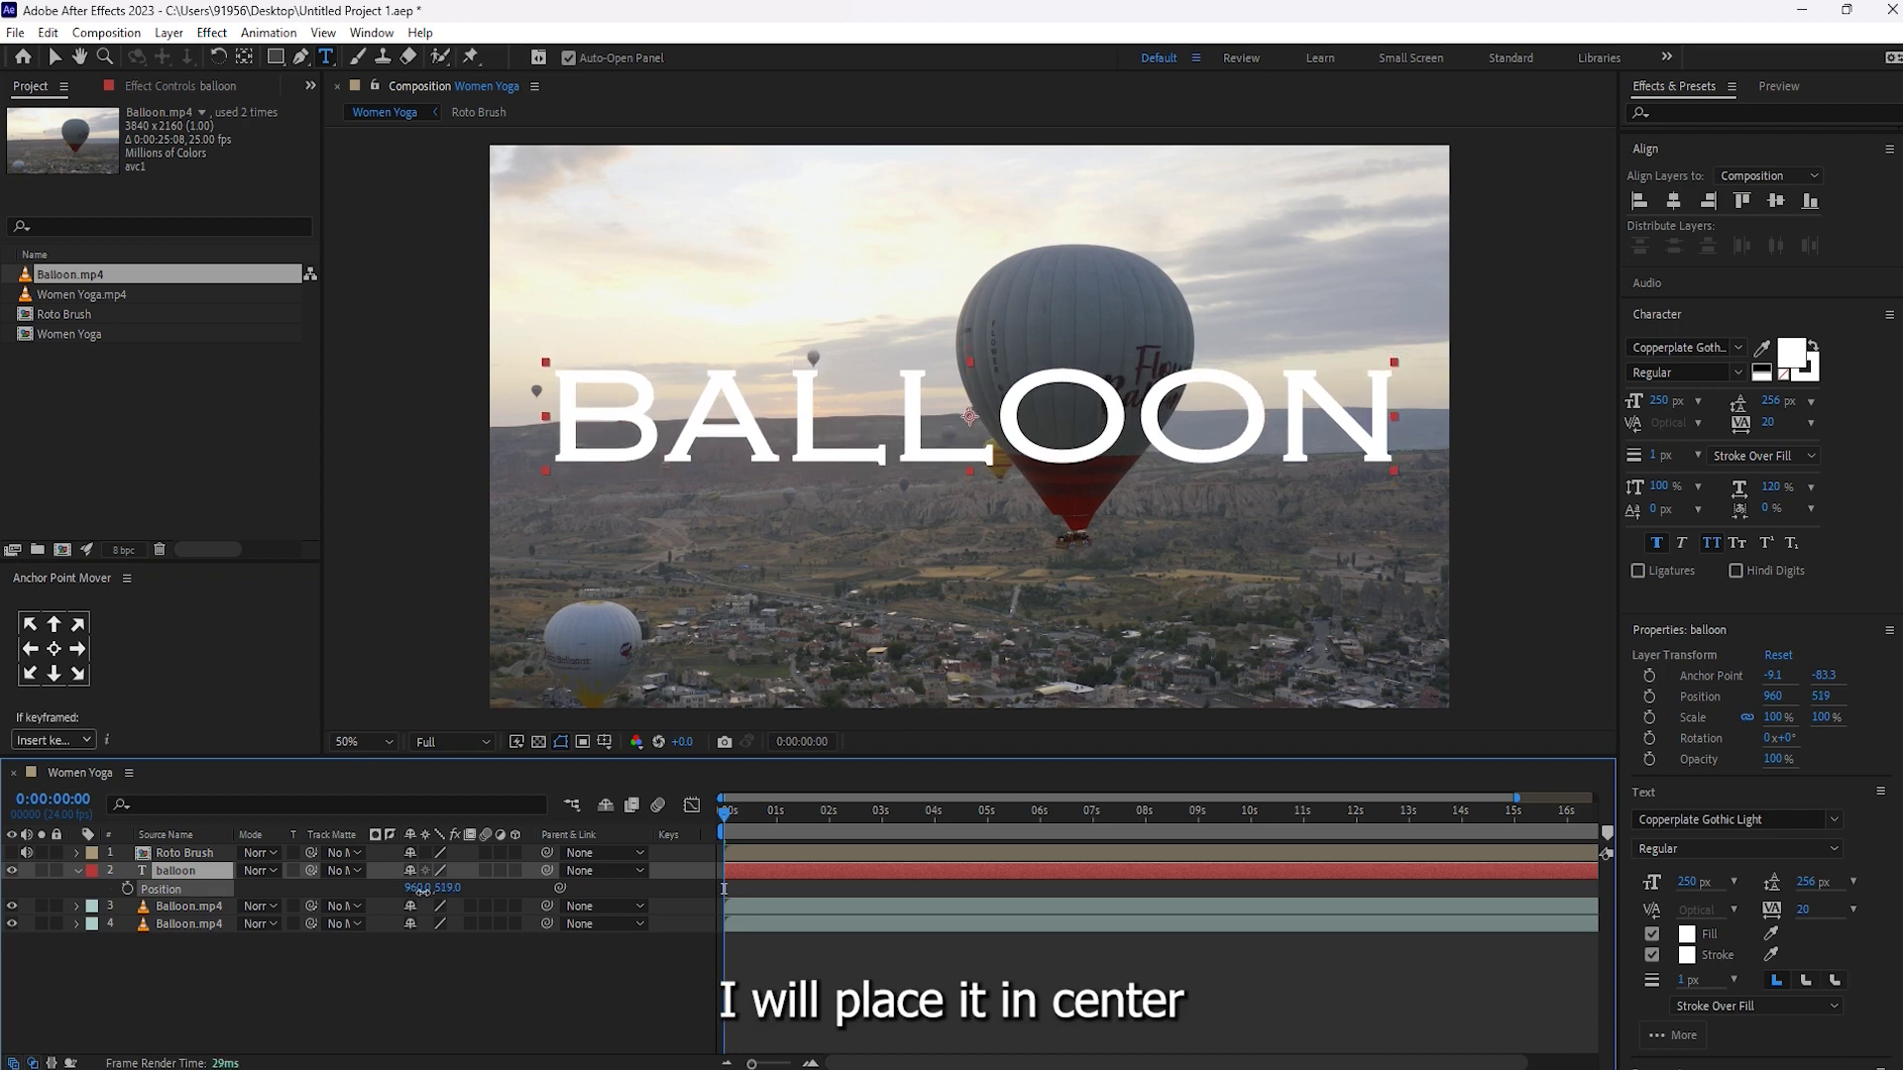
click(164, 868)
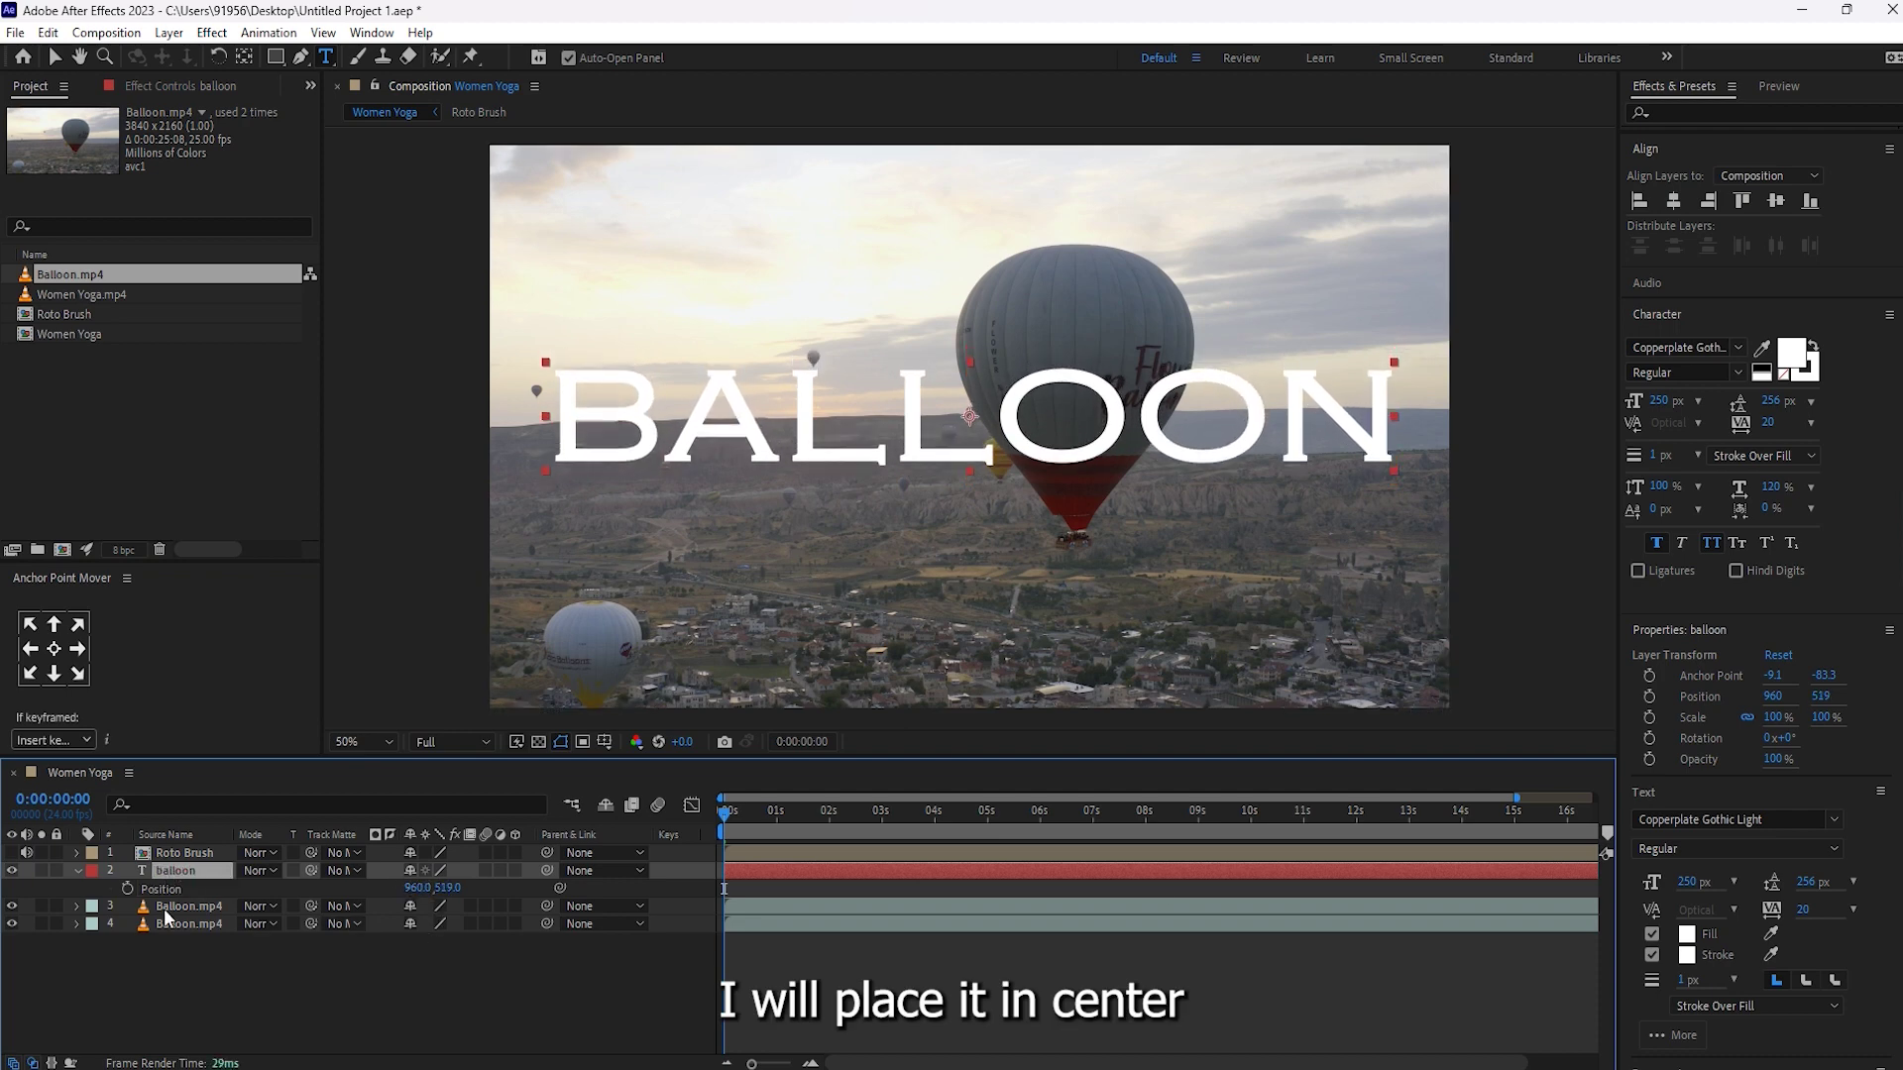
Fill the balloon title with the dark red sampled from the large balloon's lower band and turn off its stroke.
click(1762, 350)
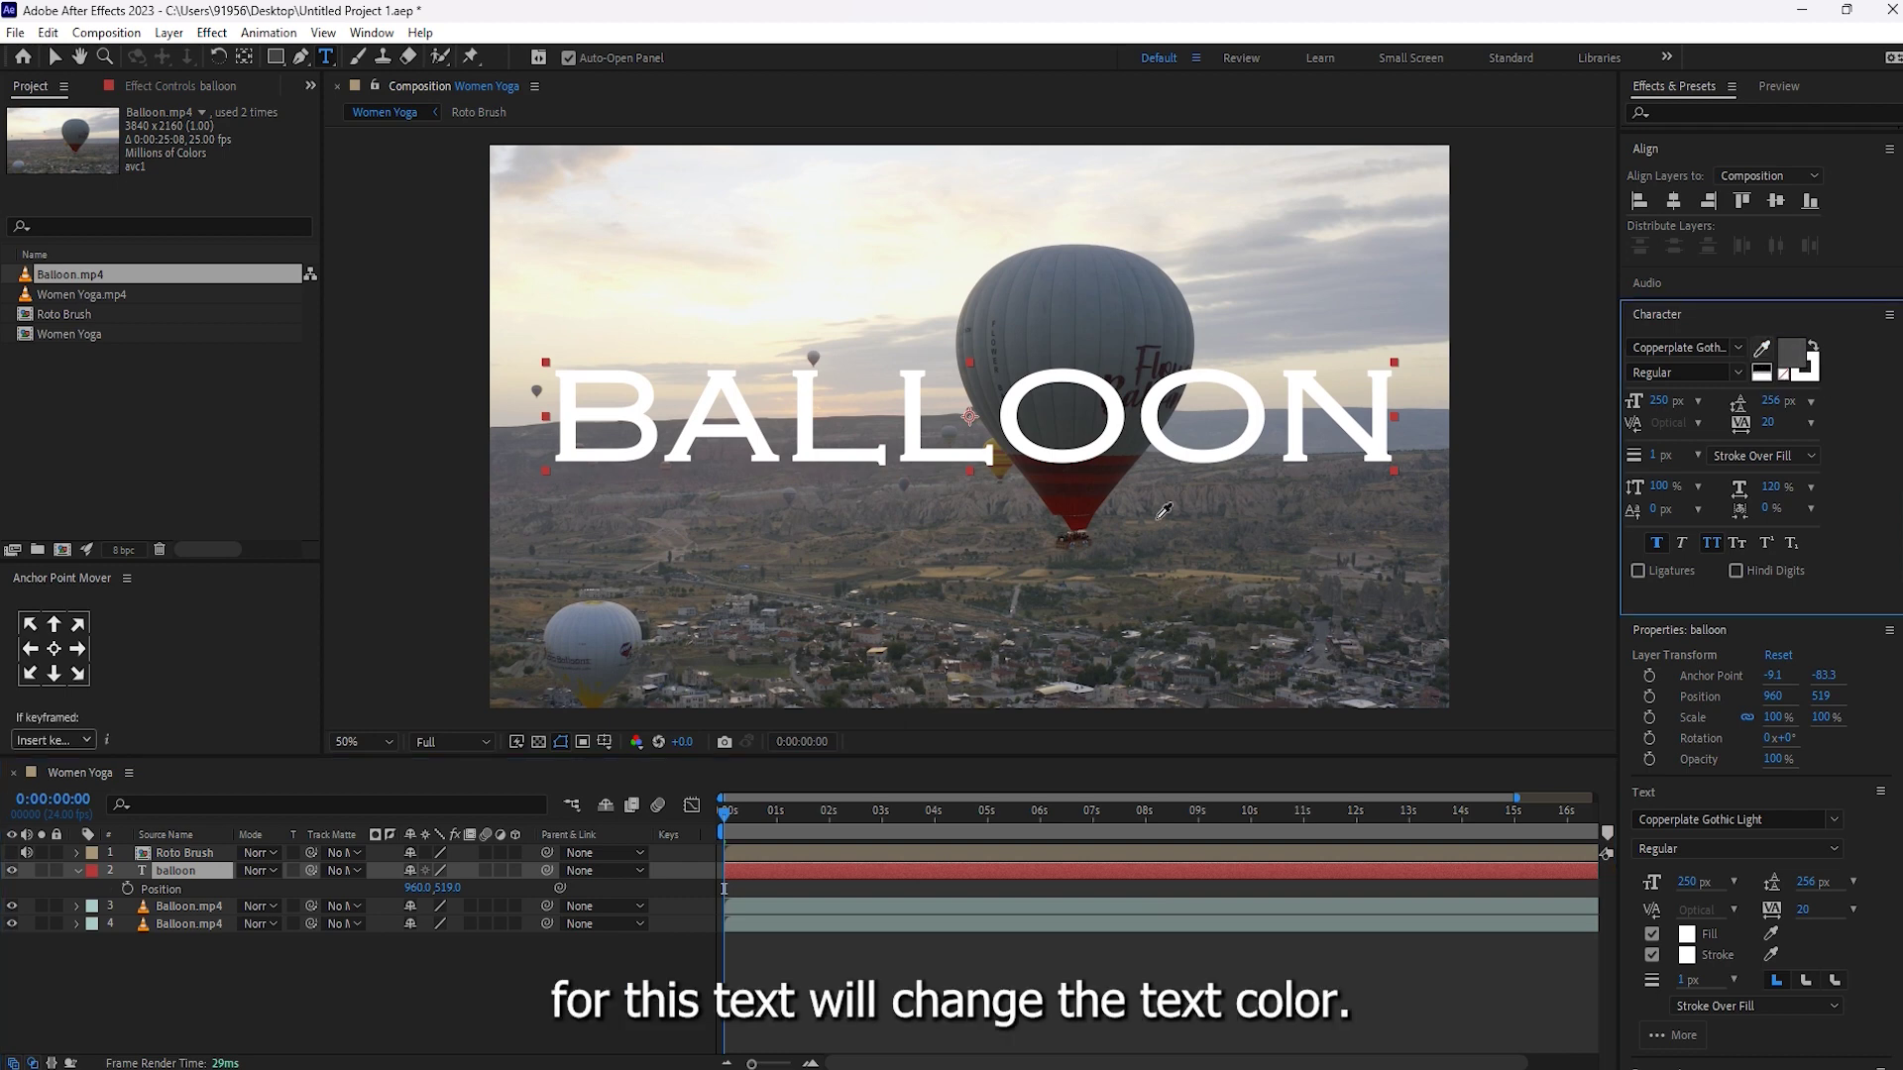
click(1082, 498)
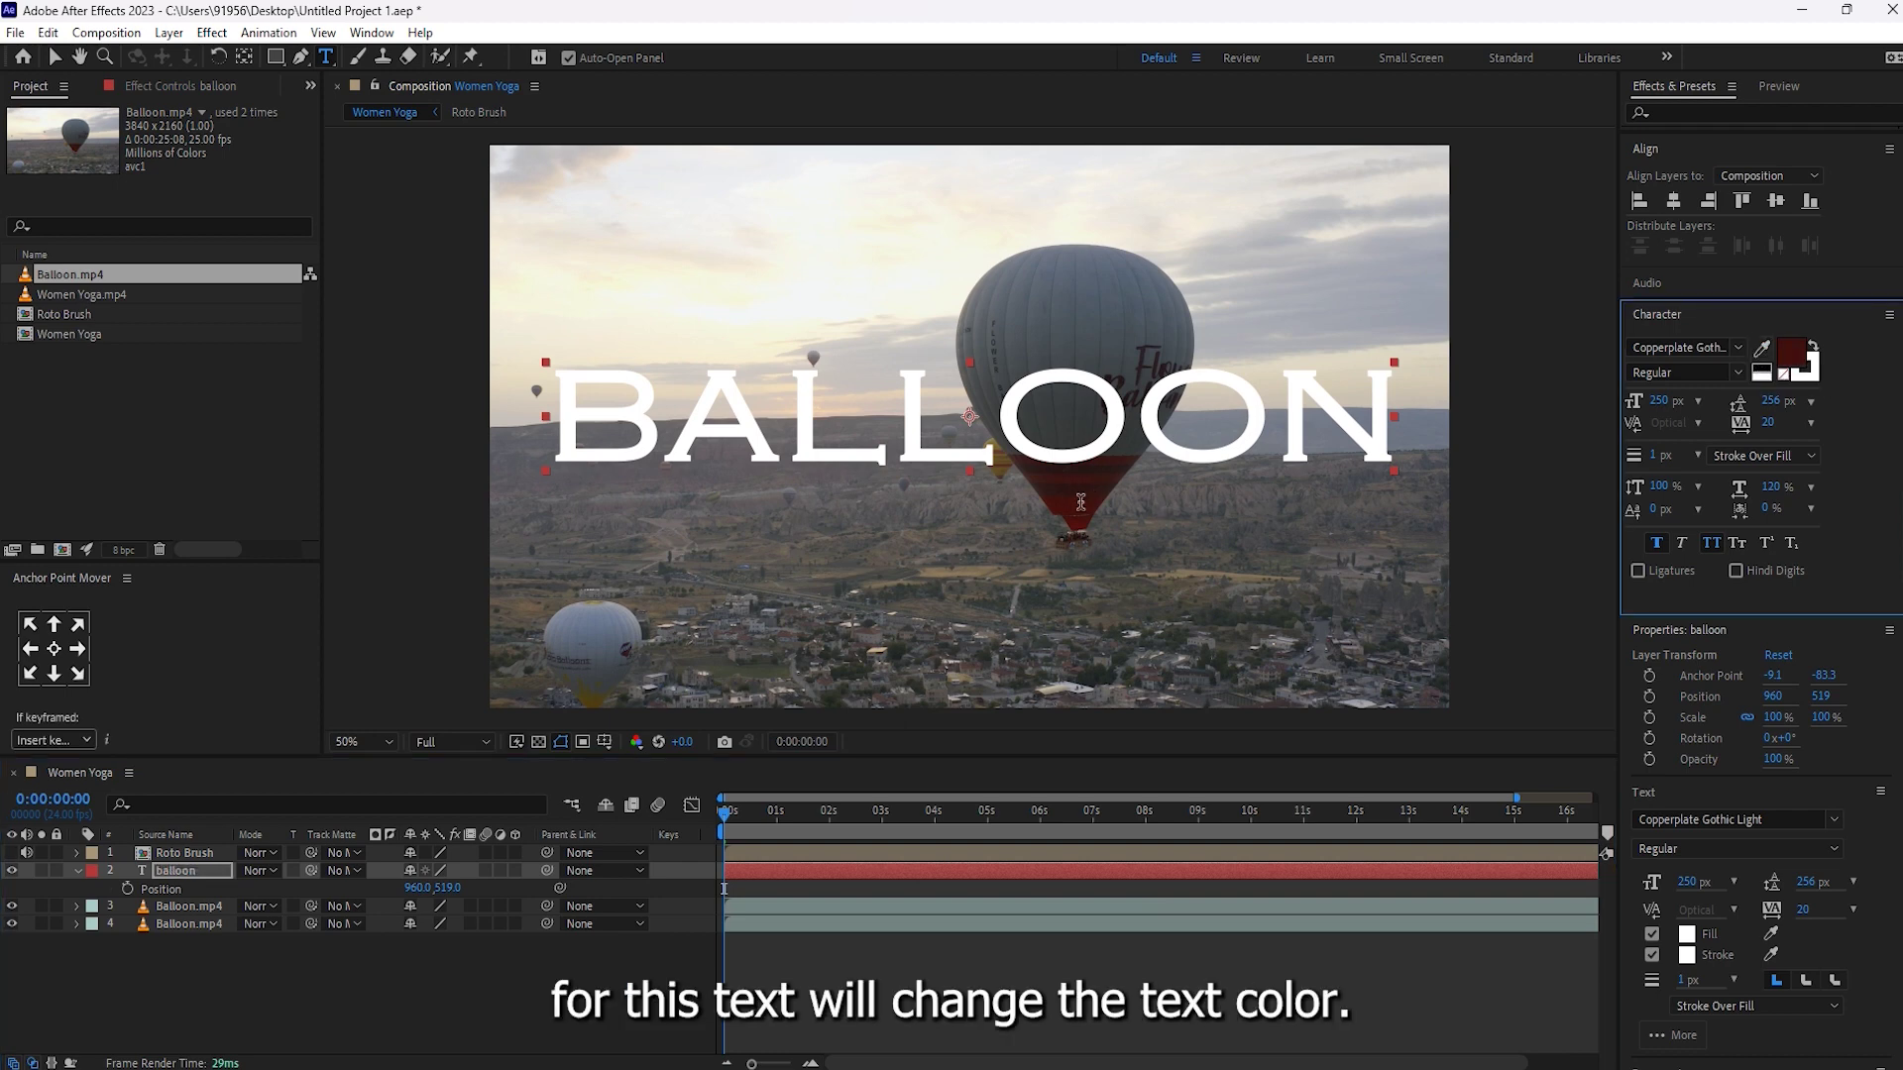
click(359, 991)
click(202, 869)
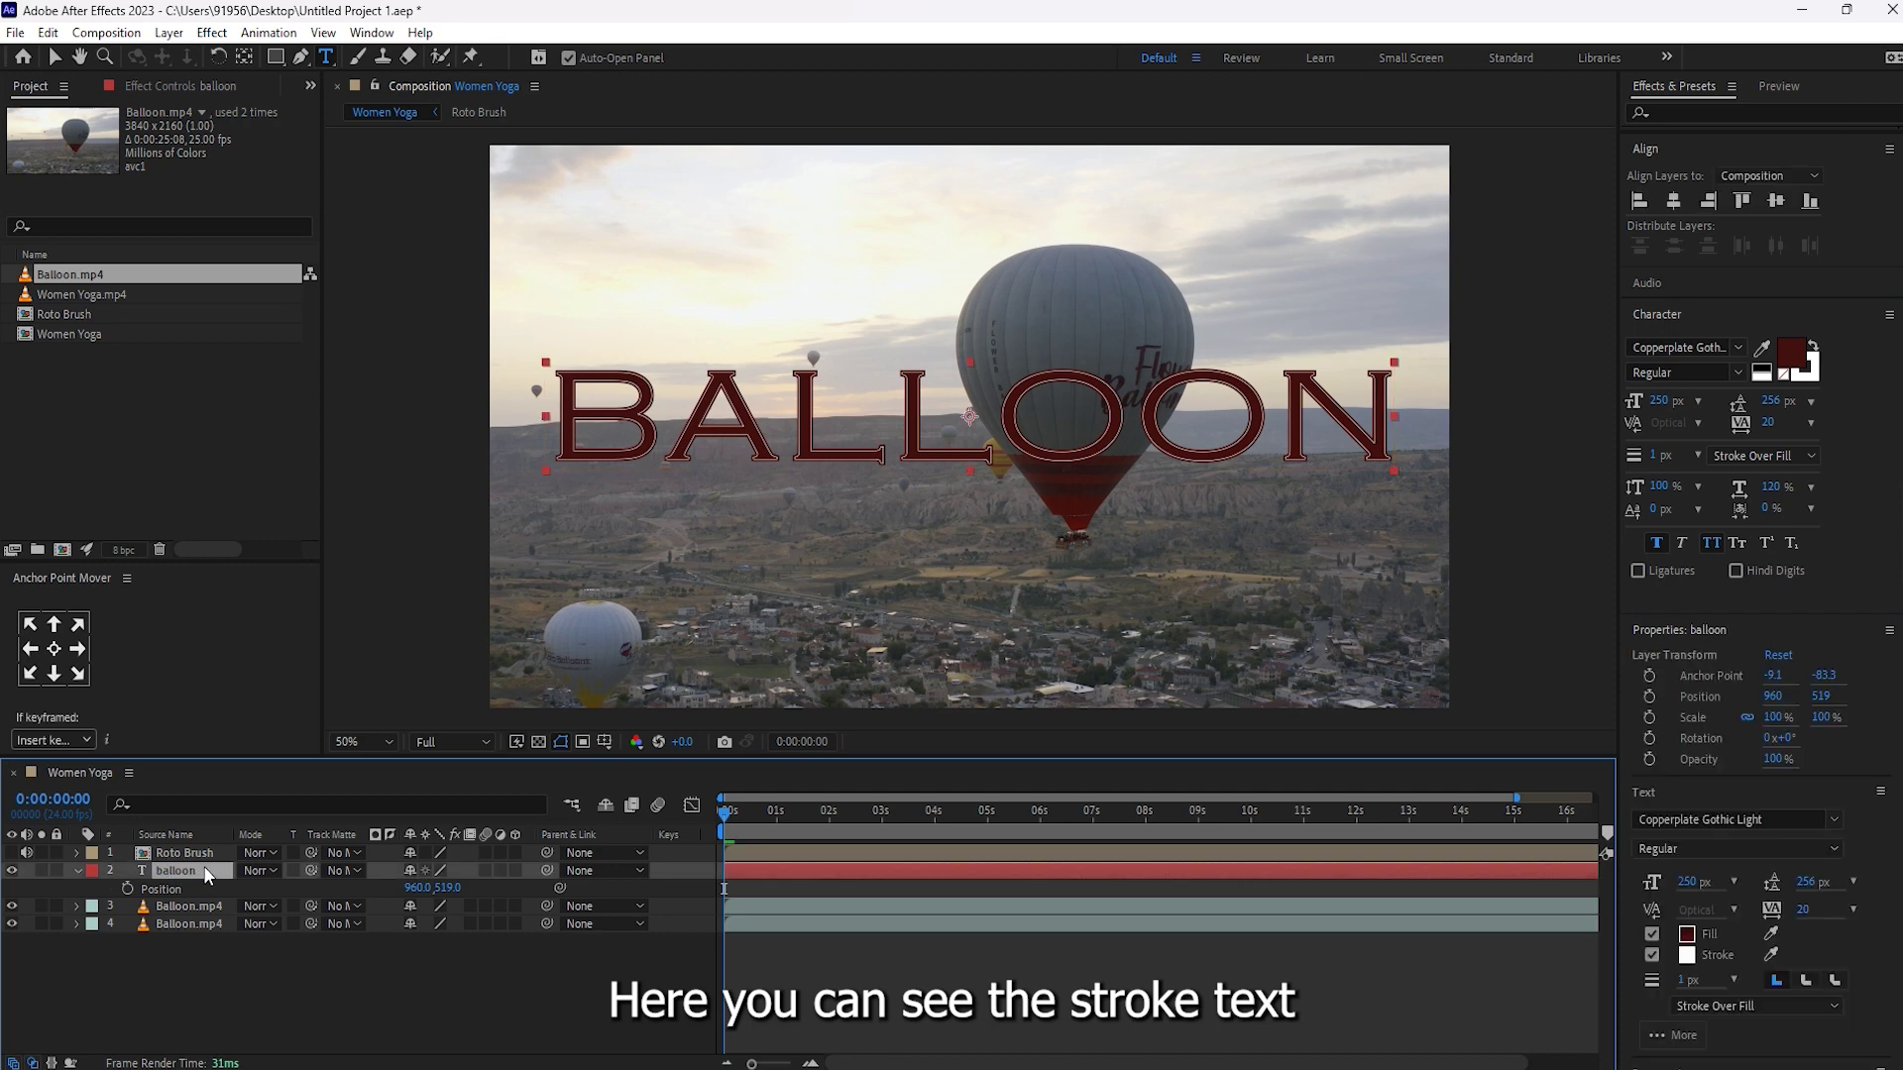
click(1651, 957)
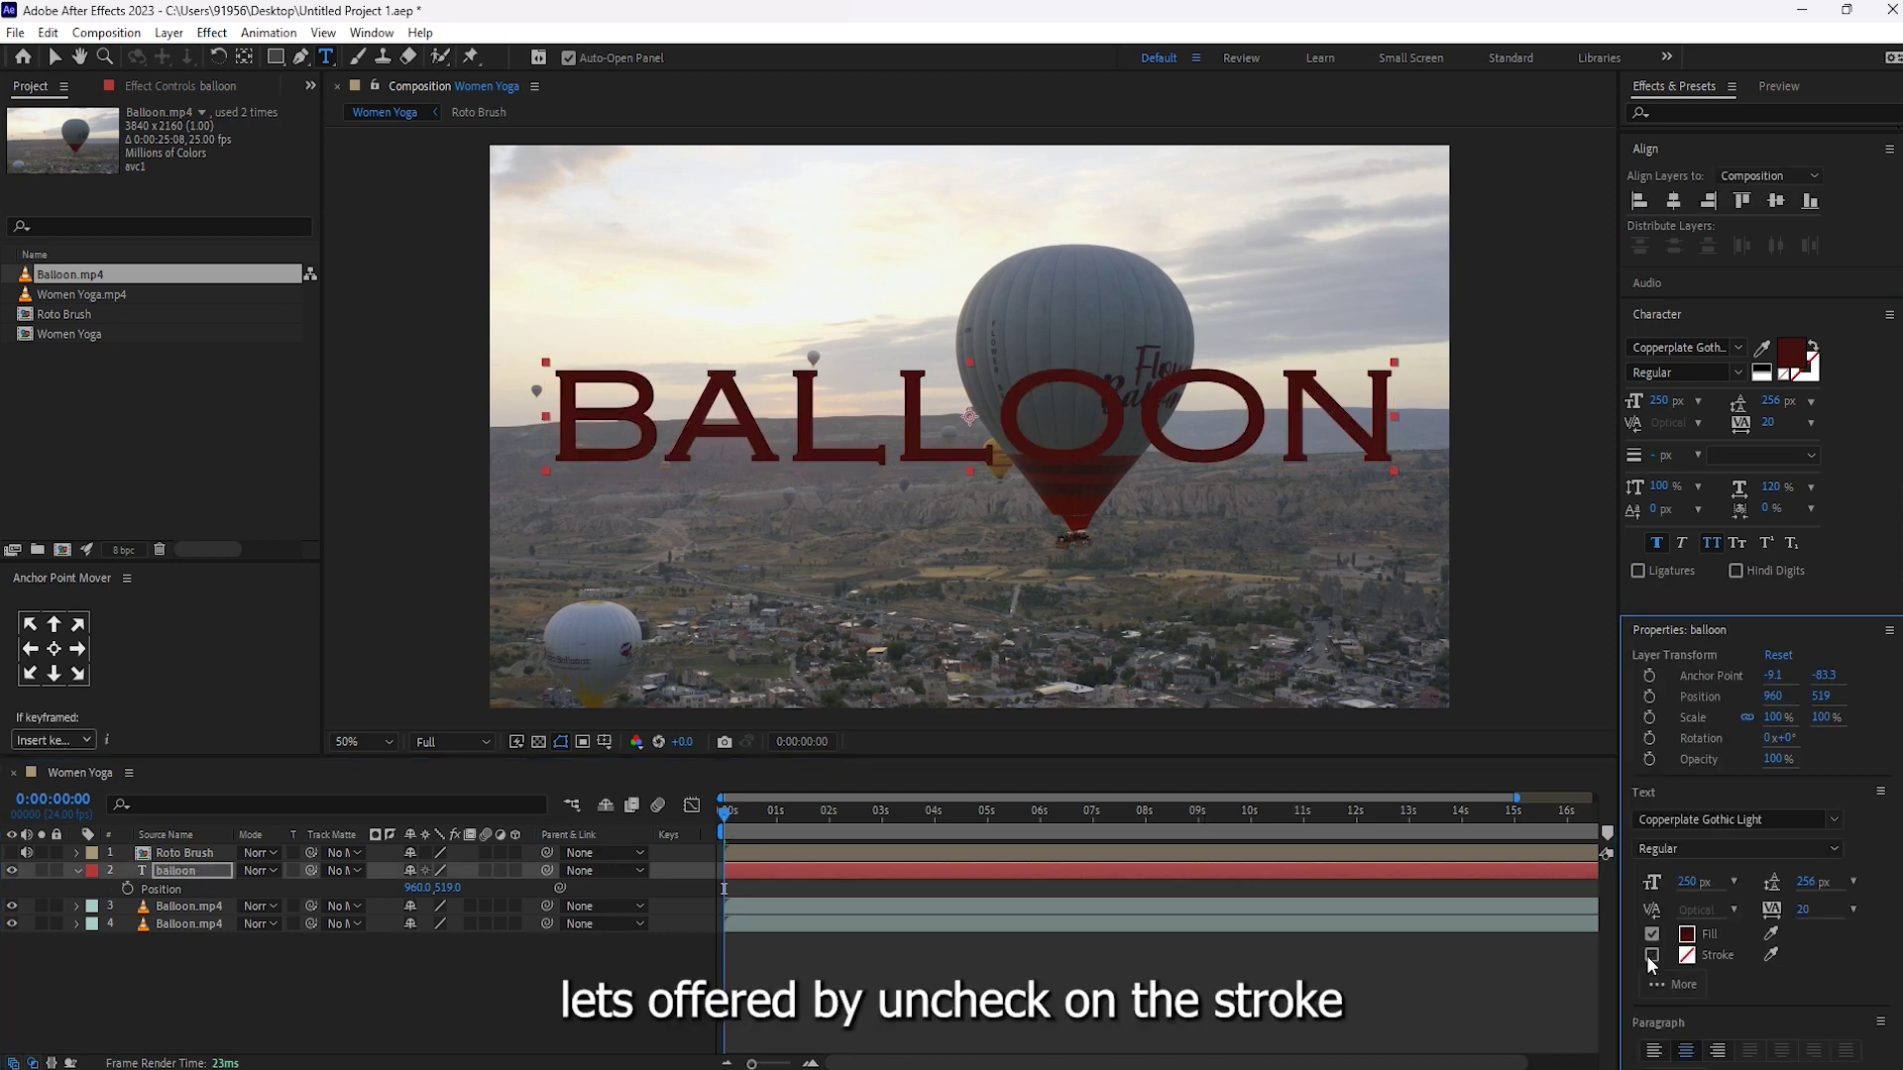
Open the Roto Brush composition and select all the text of its roto brush title.
click(214, 854)
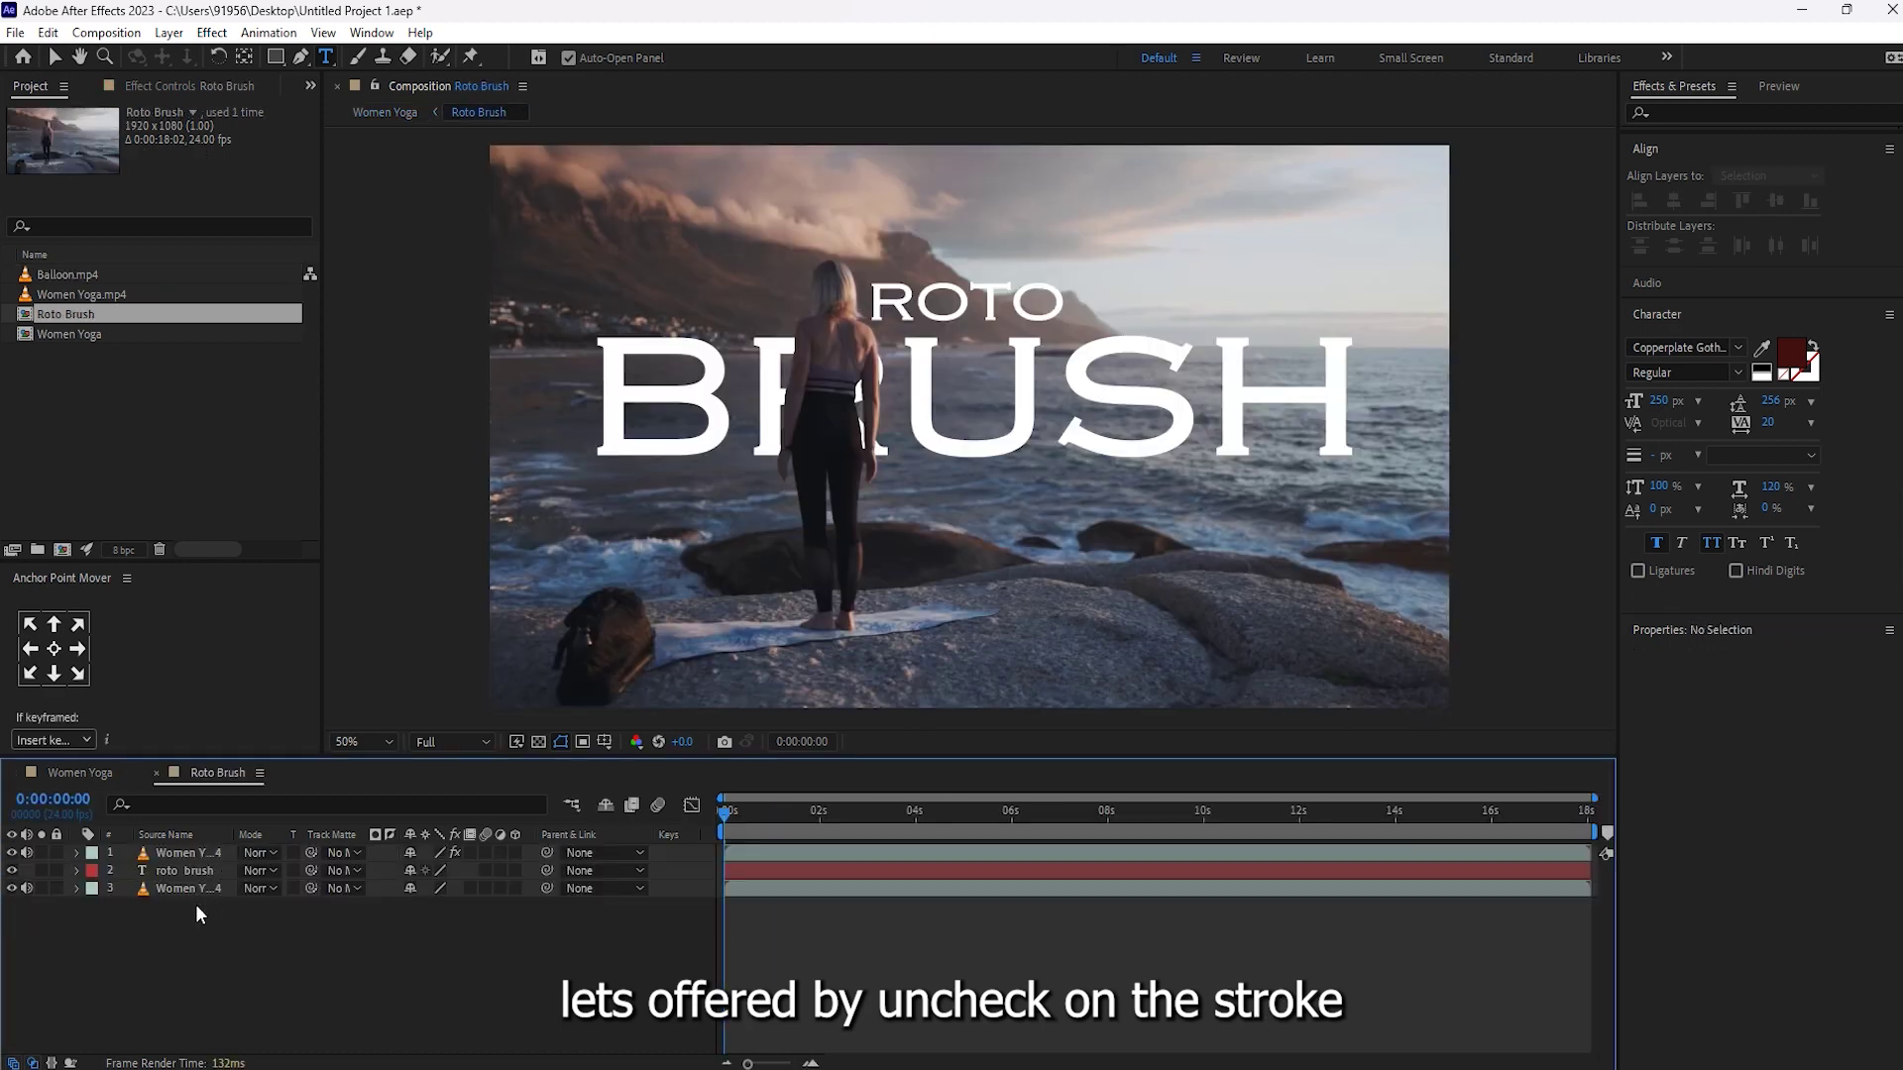
click(186, 873)
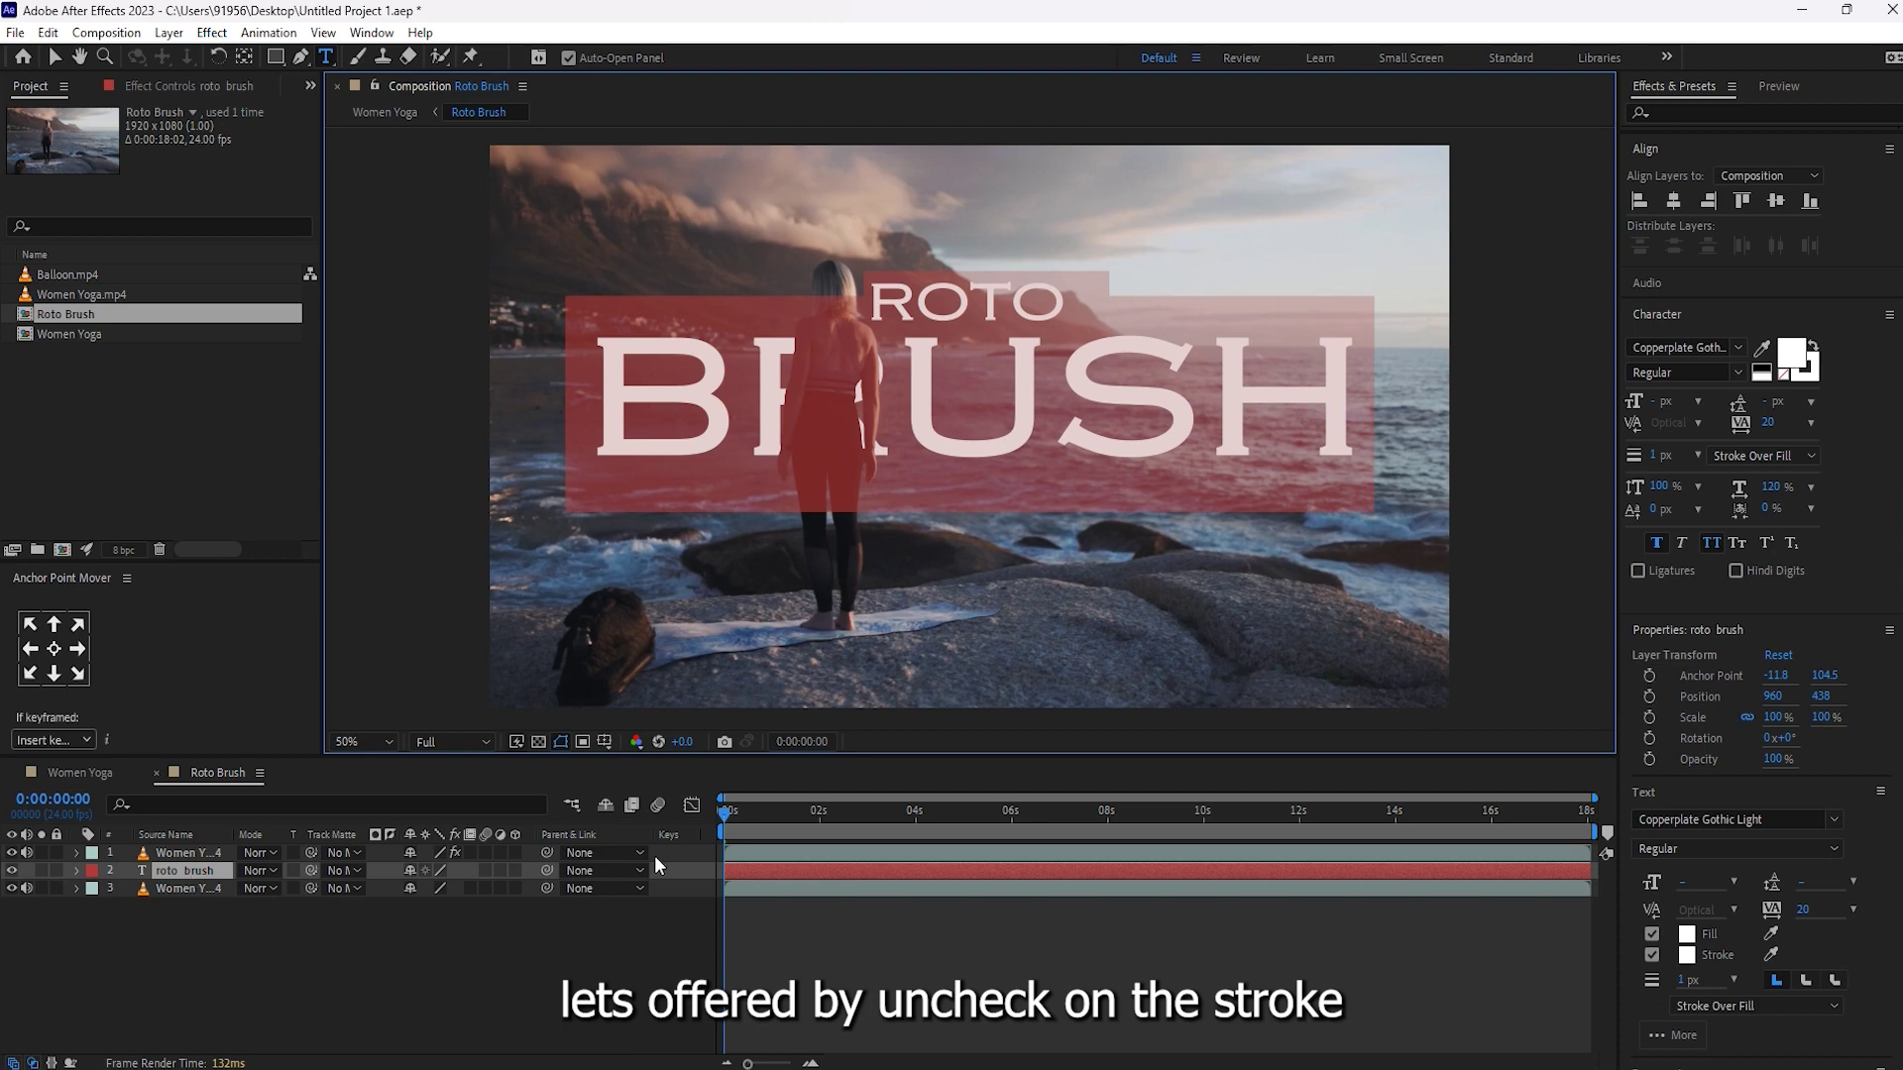
click(1768, 372)
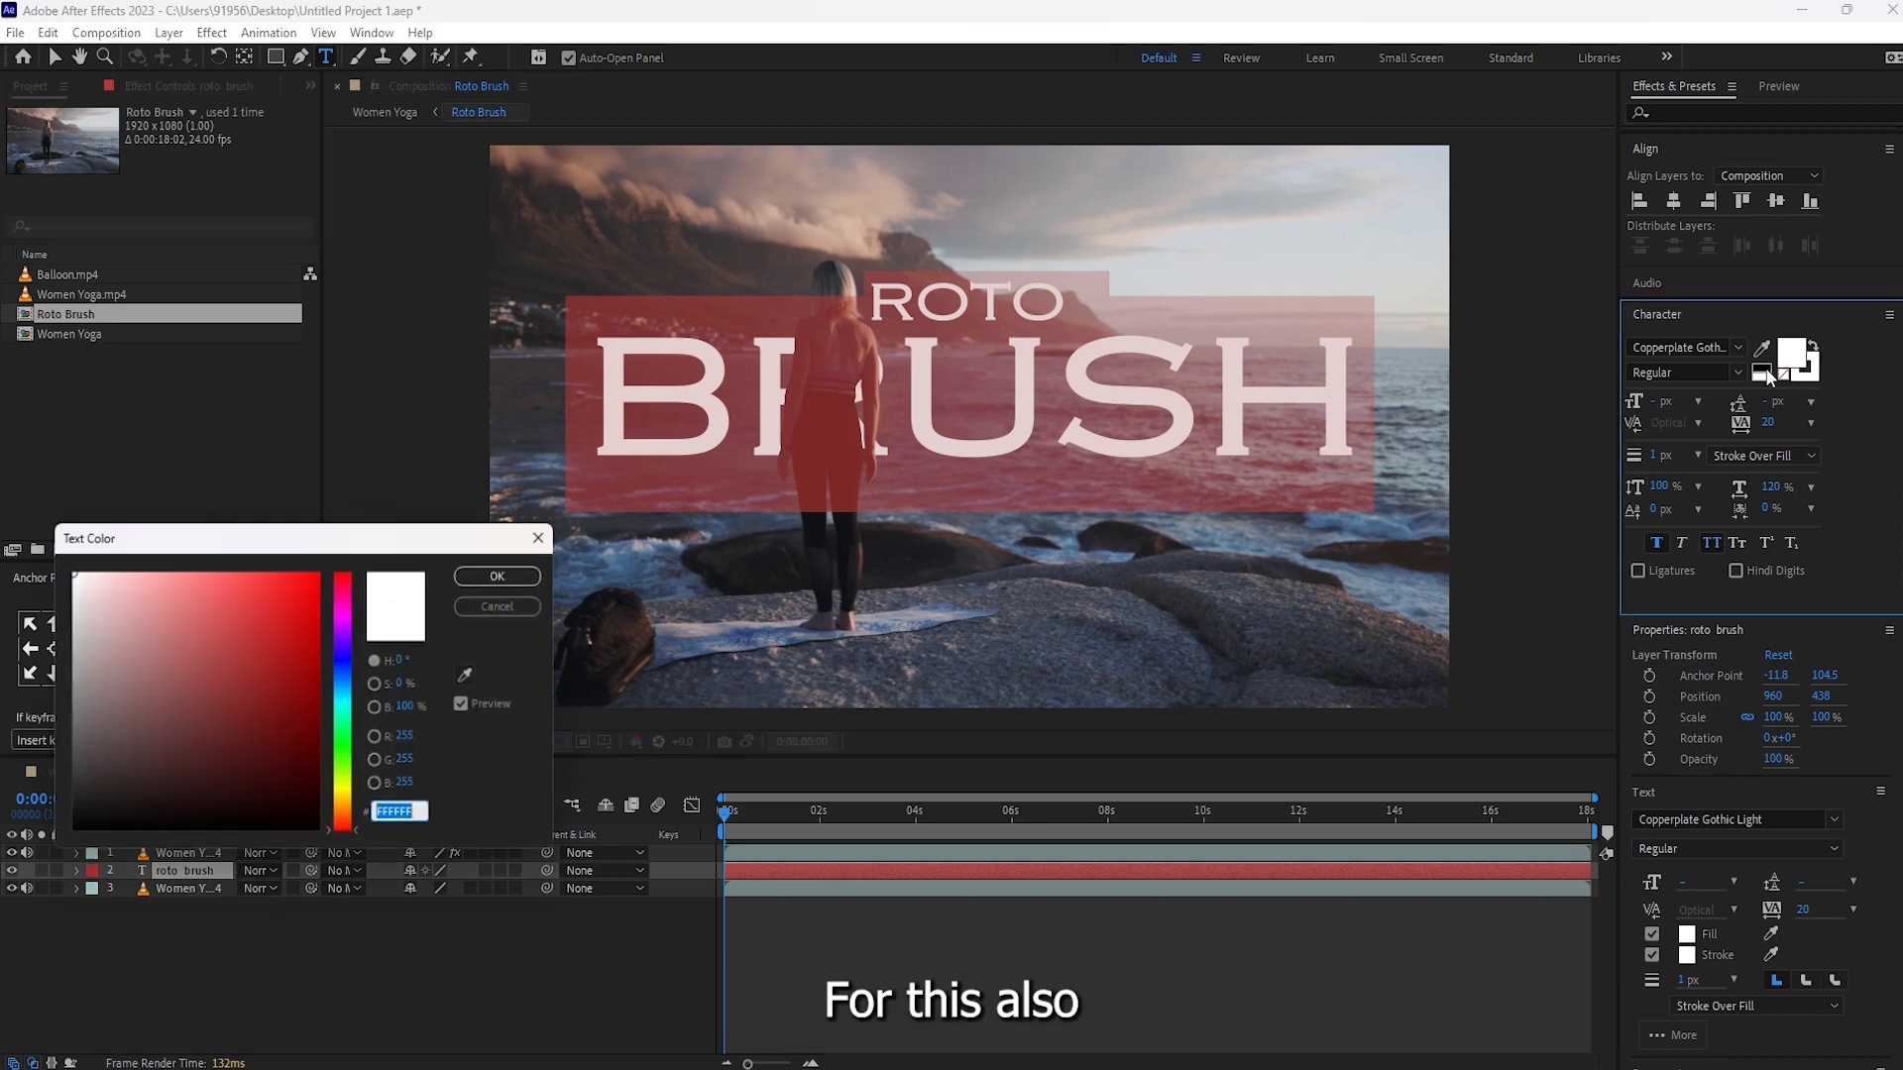
drag(297, 573, 293, 660)
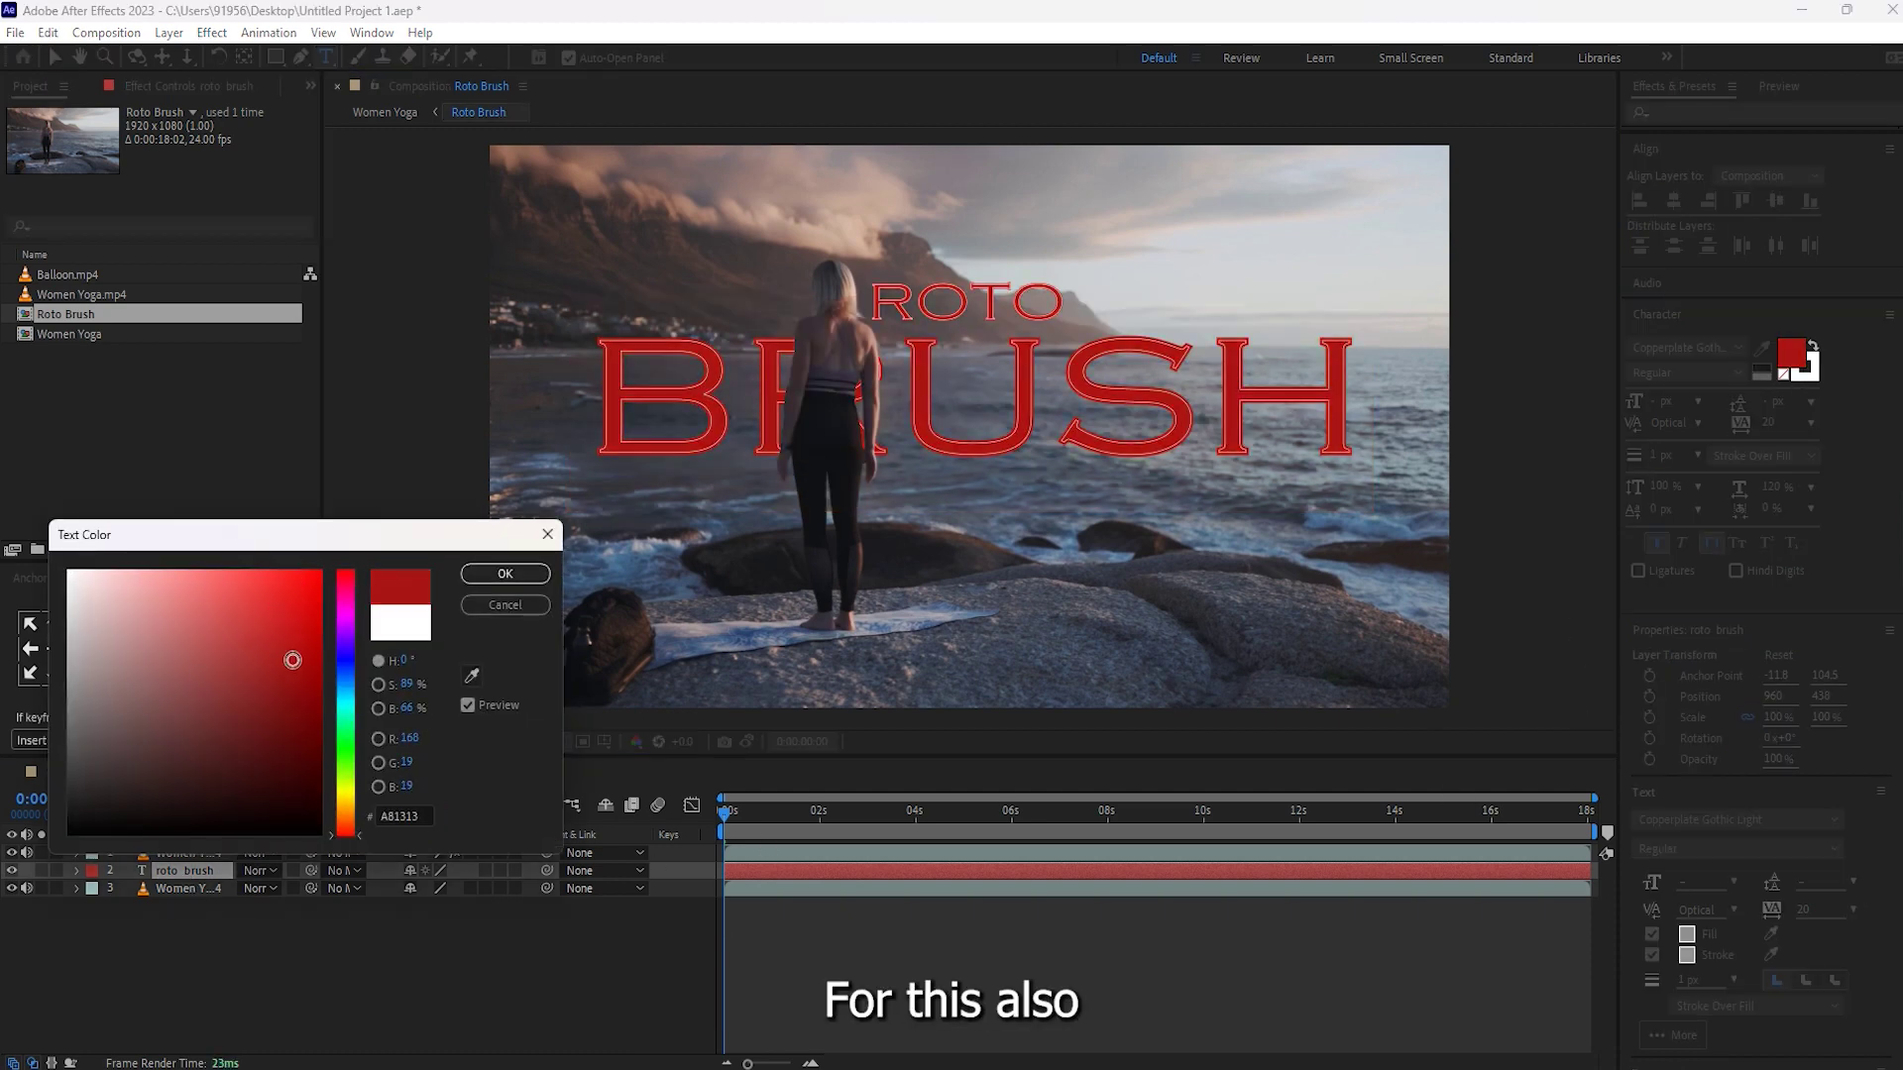
click(505, 604)
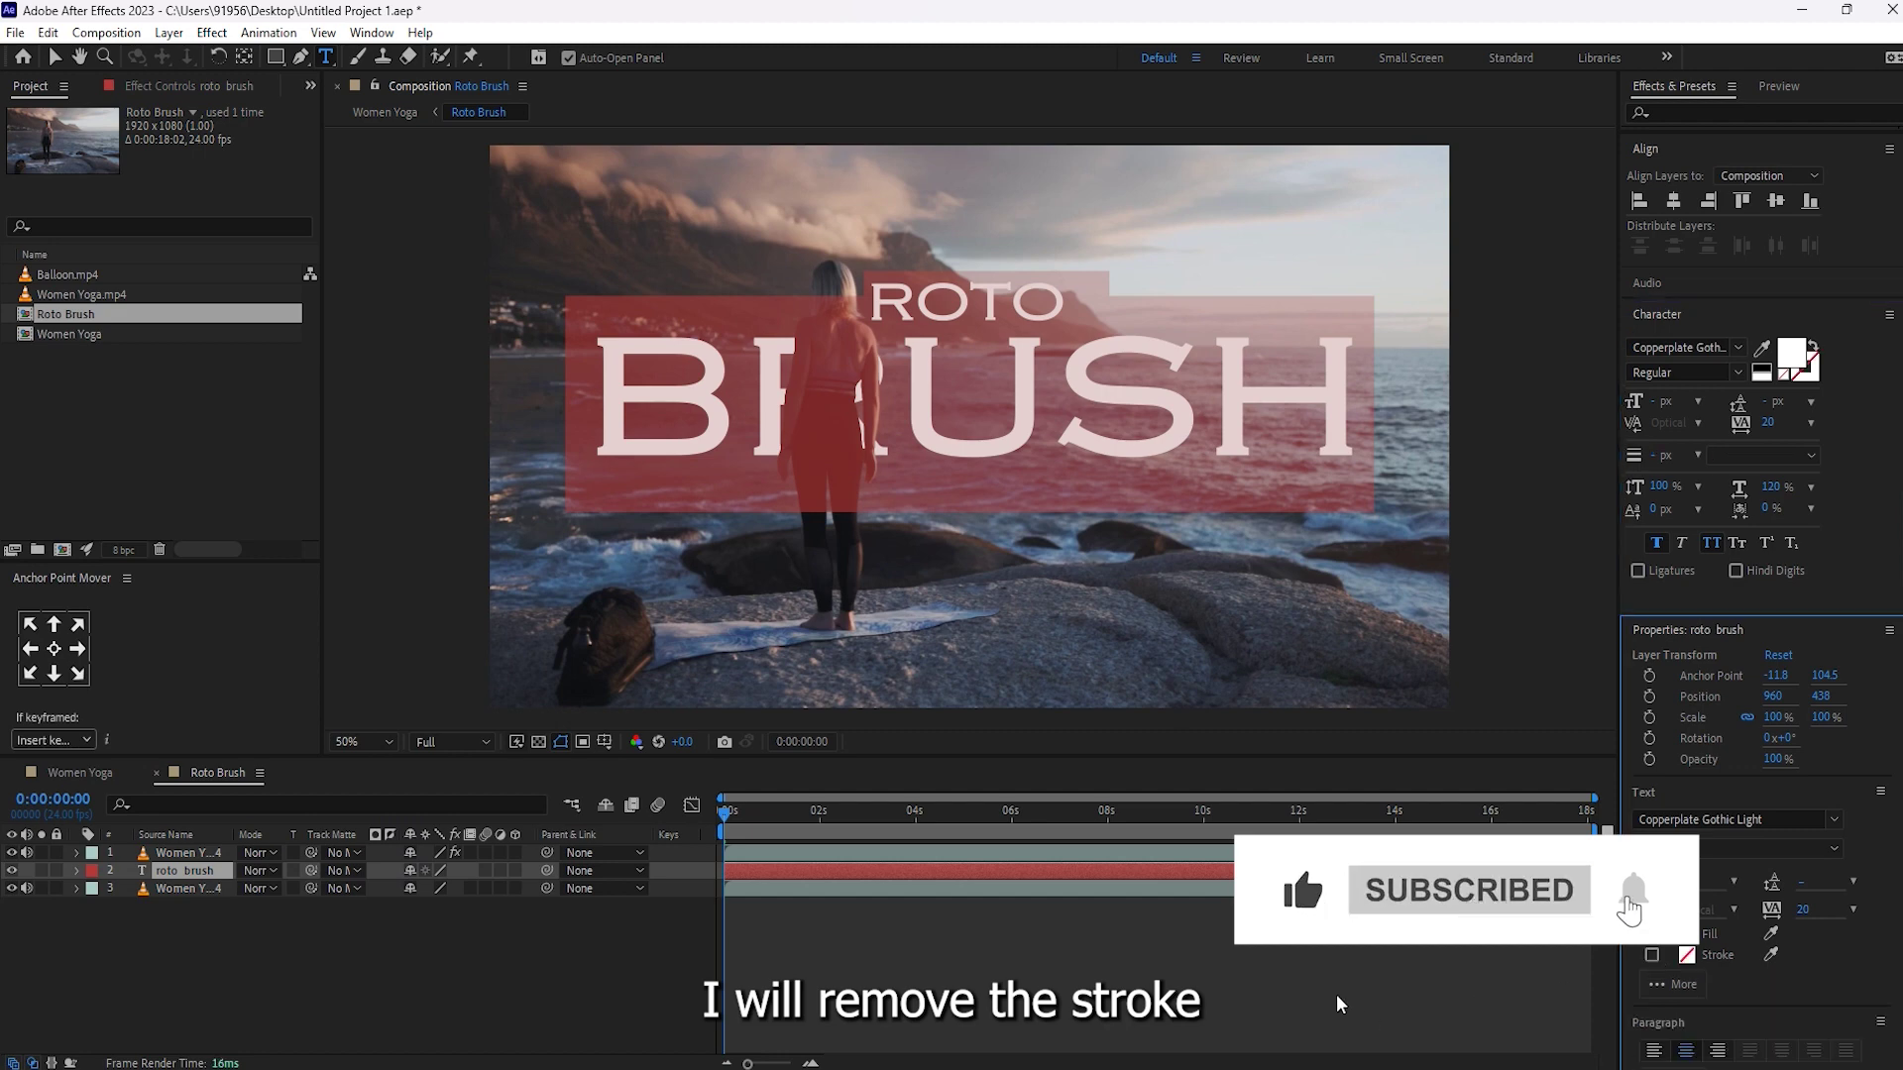
Turn off the stroke on the roto brush title and return to the Women Yoga composition.
click(1375, 996)
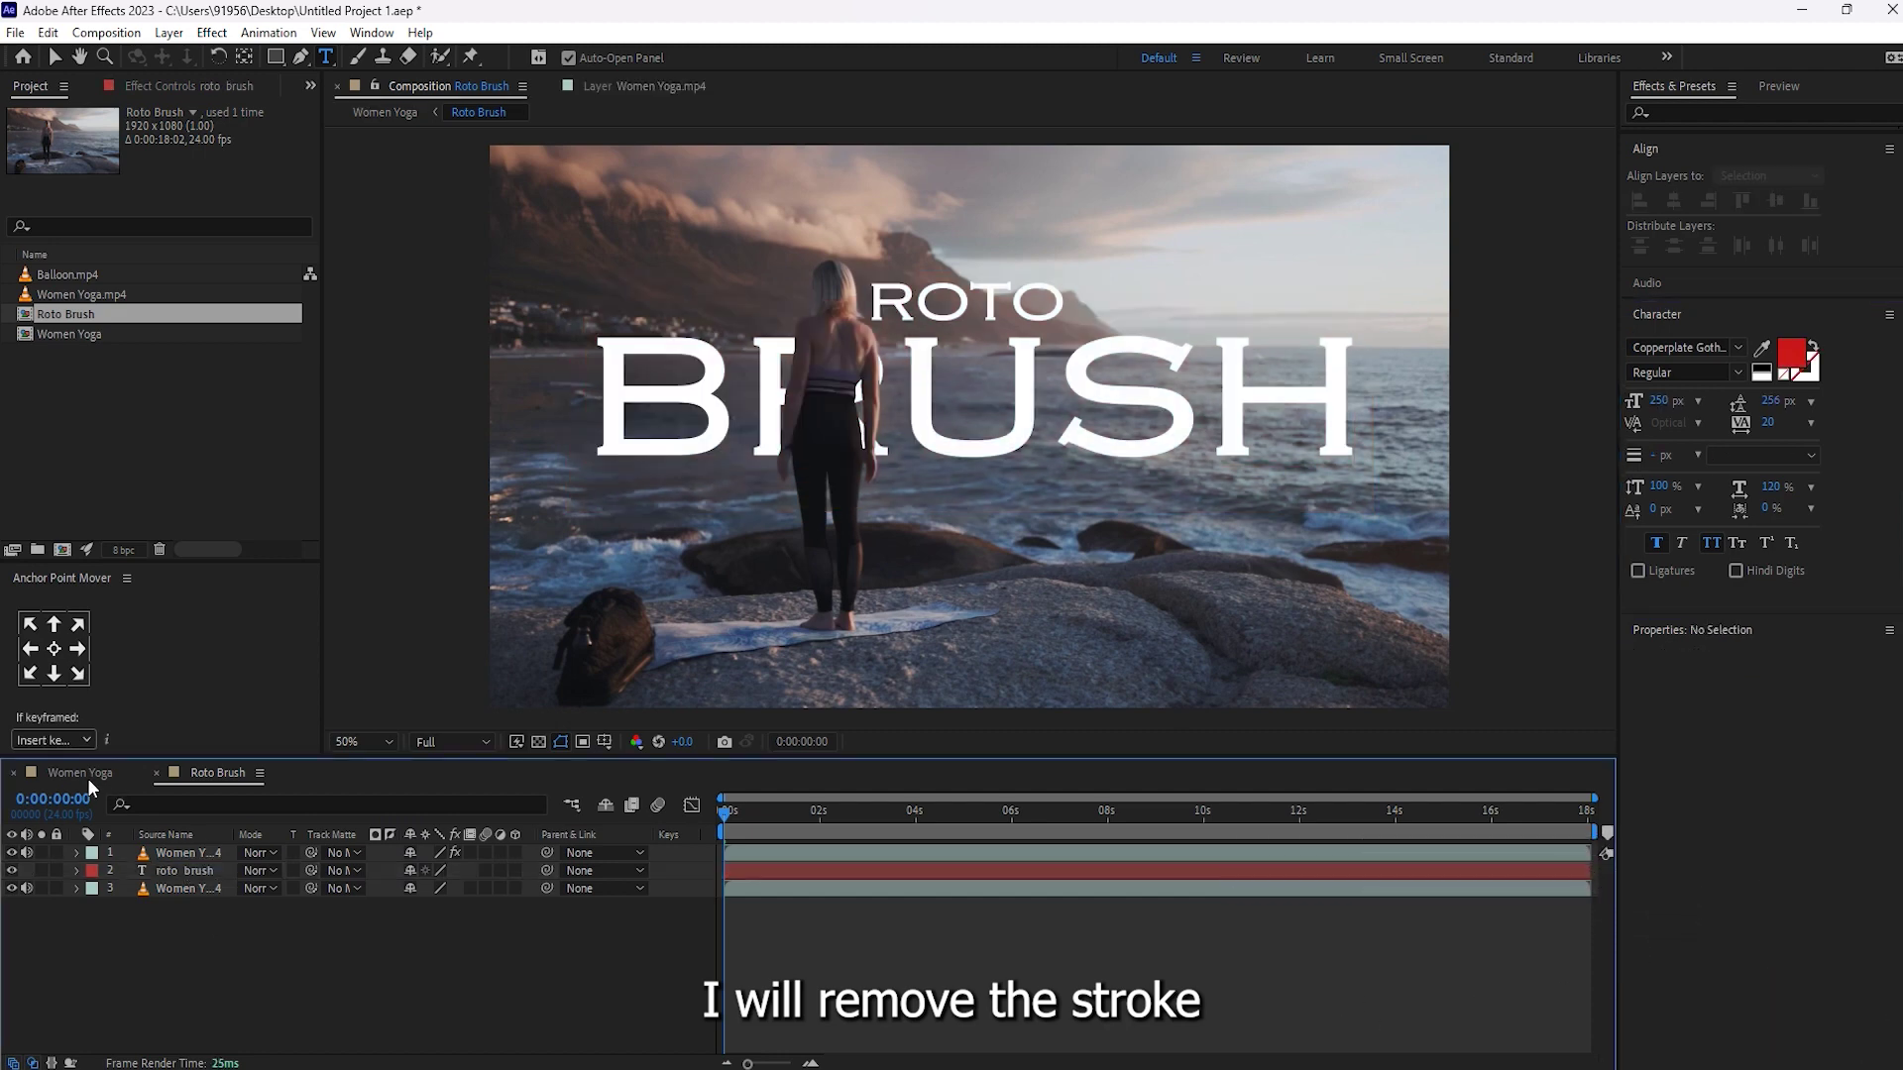
click(87, 777)
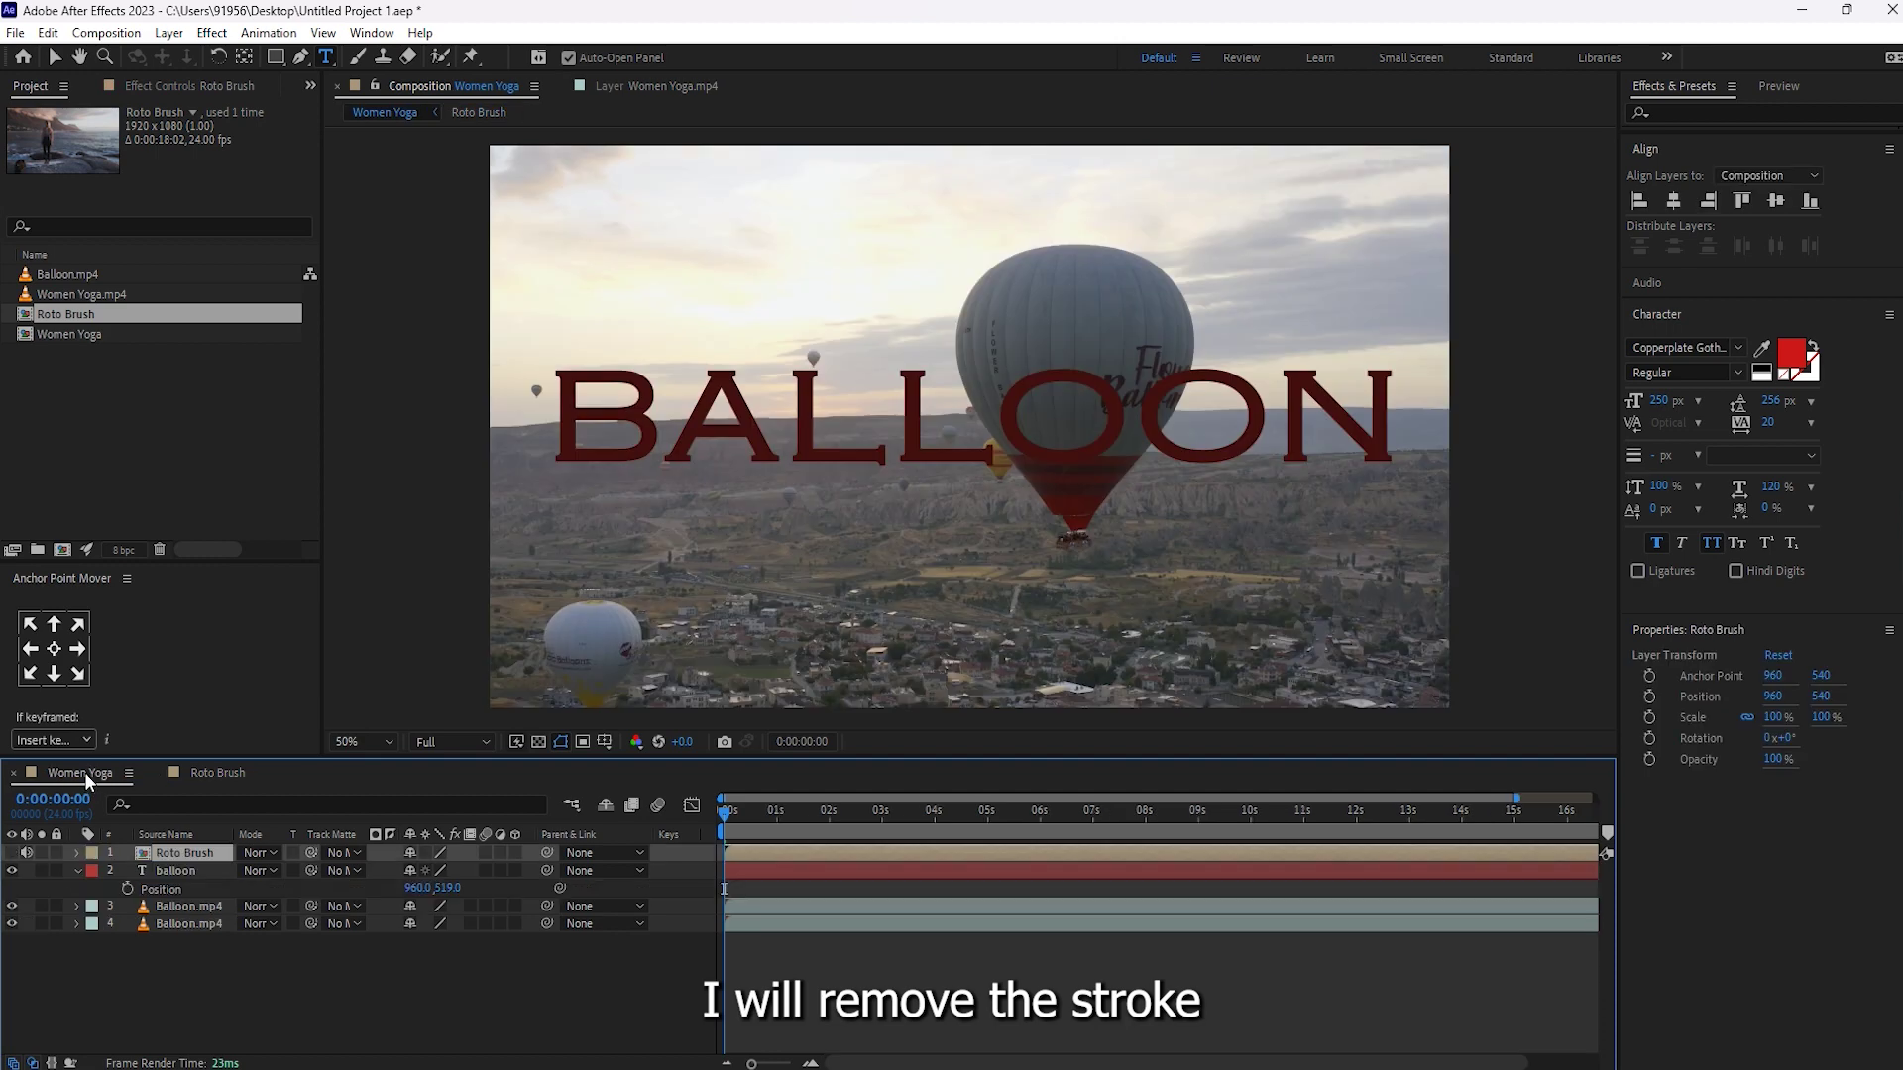
Change the balloon title's fill to bright red E32821 and collapse the title layer's properties.
click(181, 908)
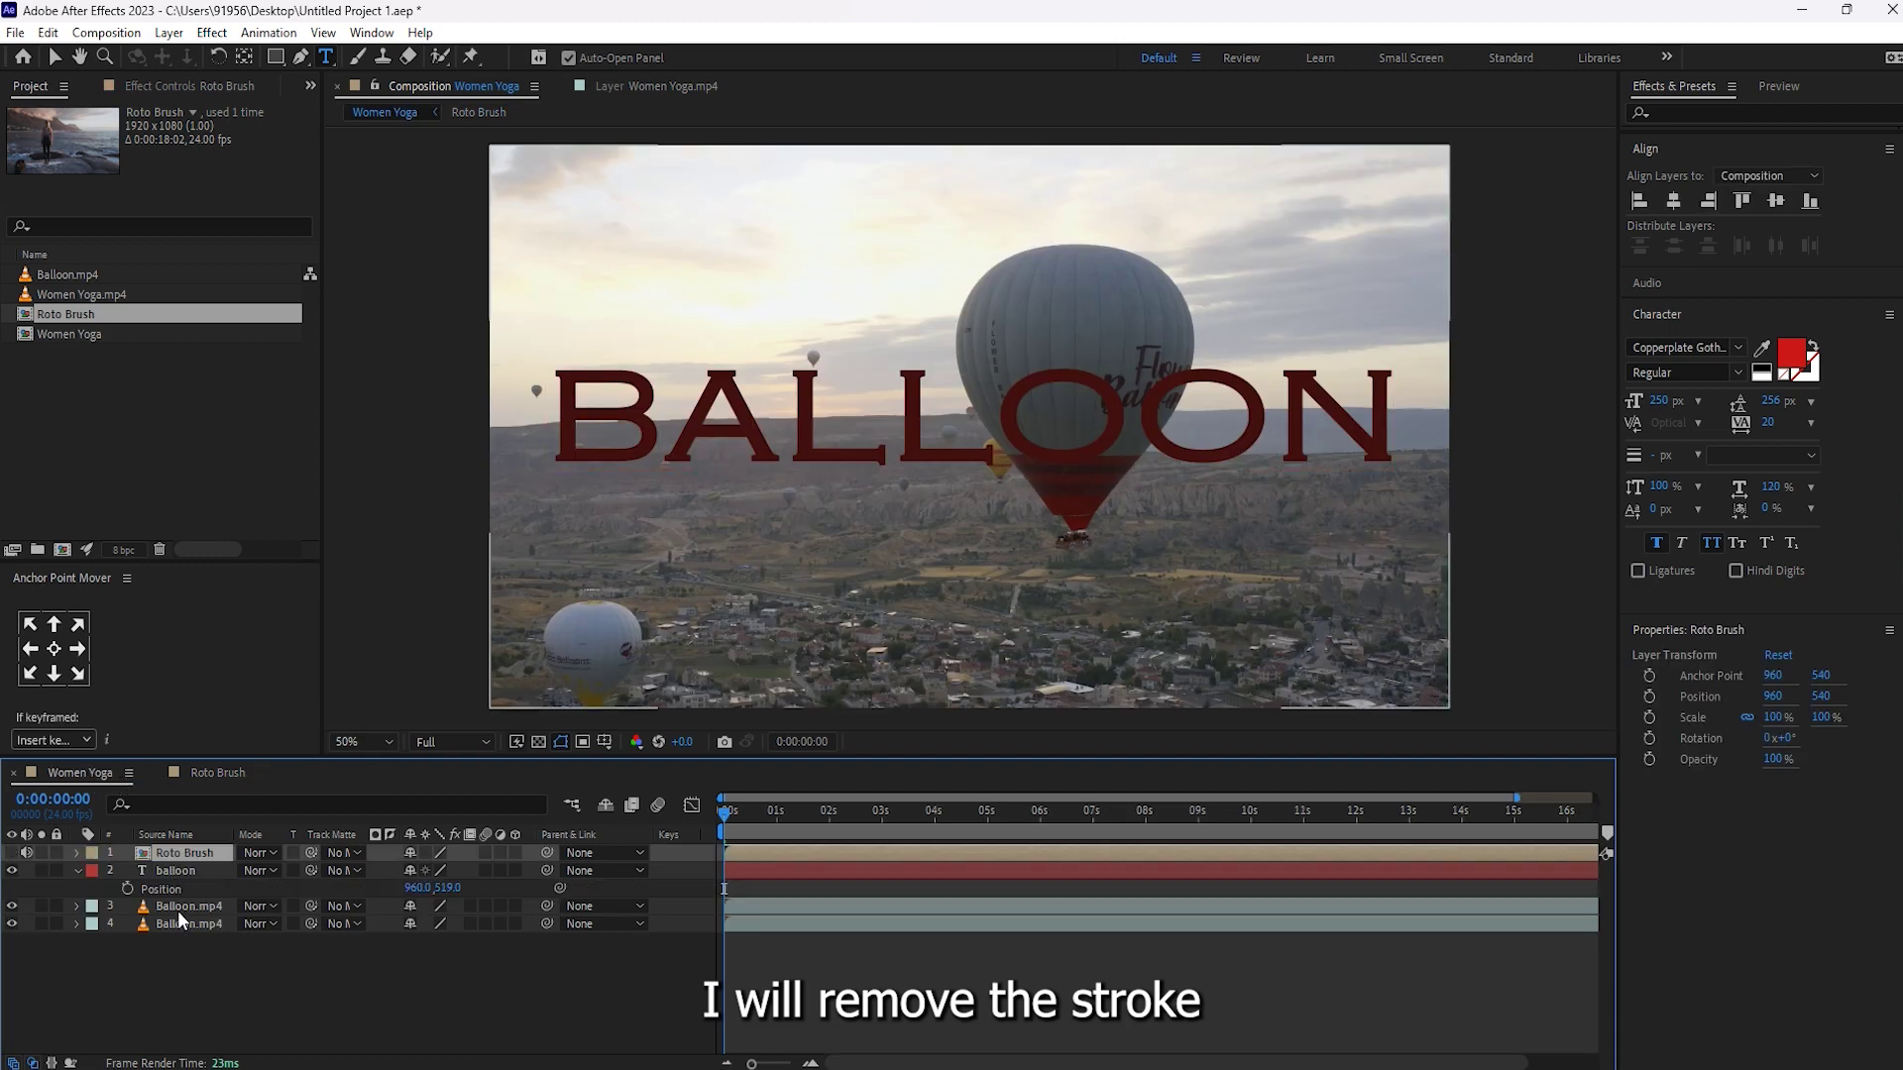
click(177, 873)
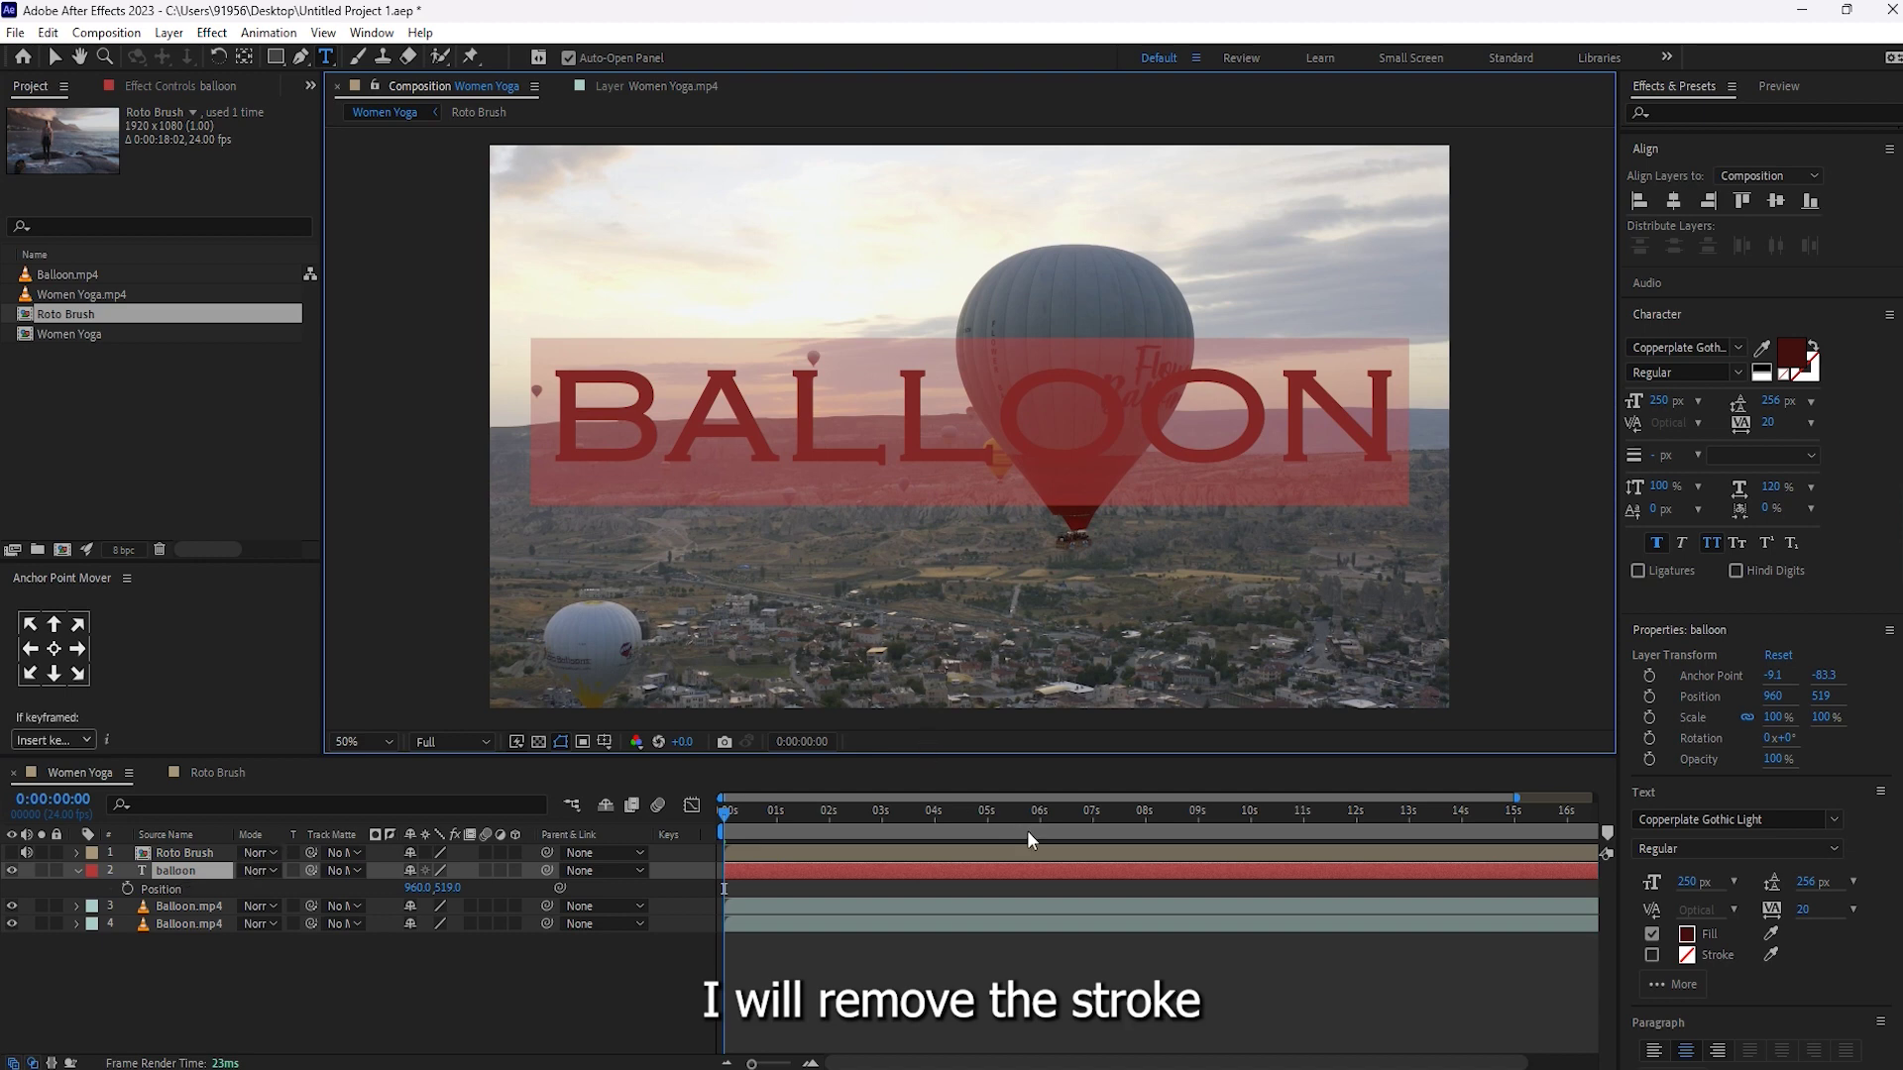
click(1790, 355)
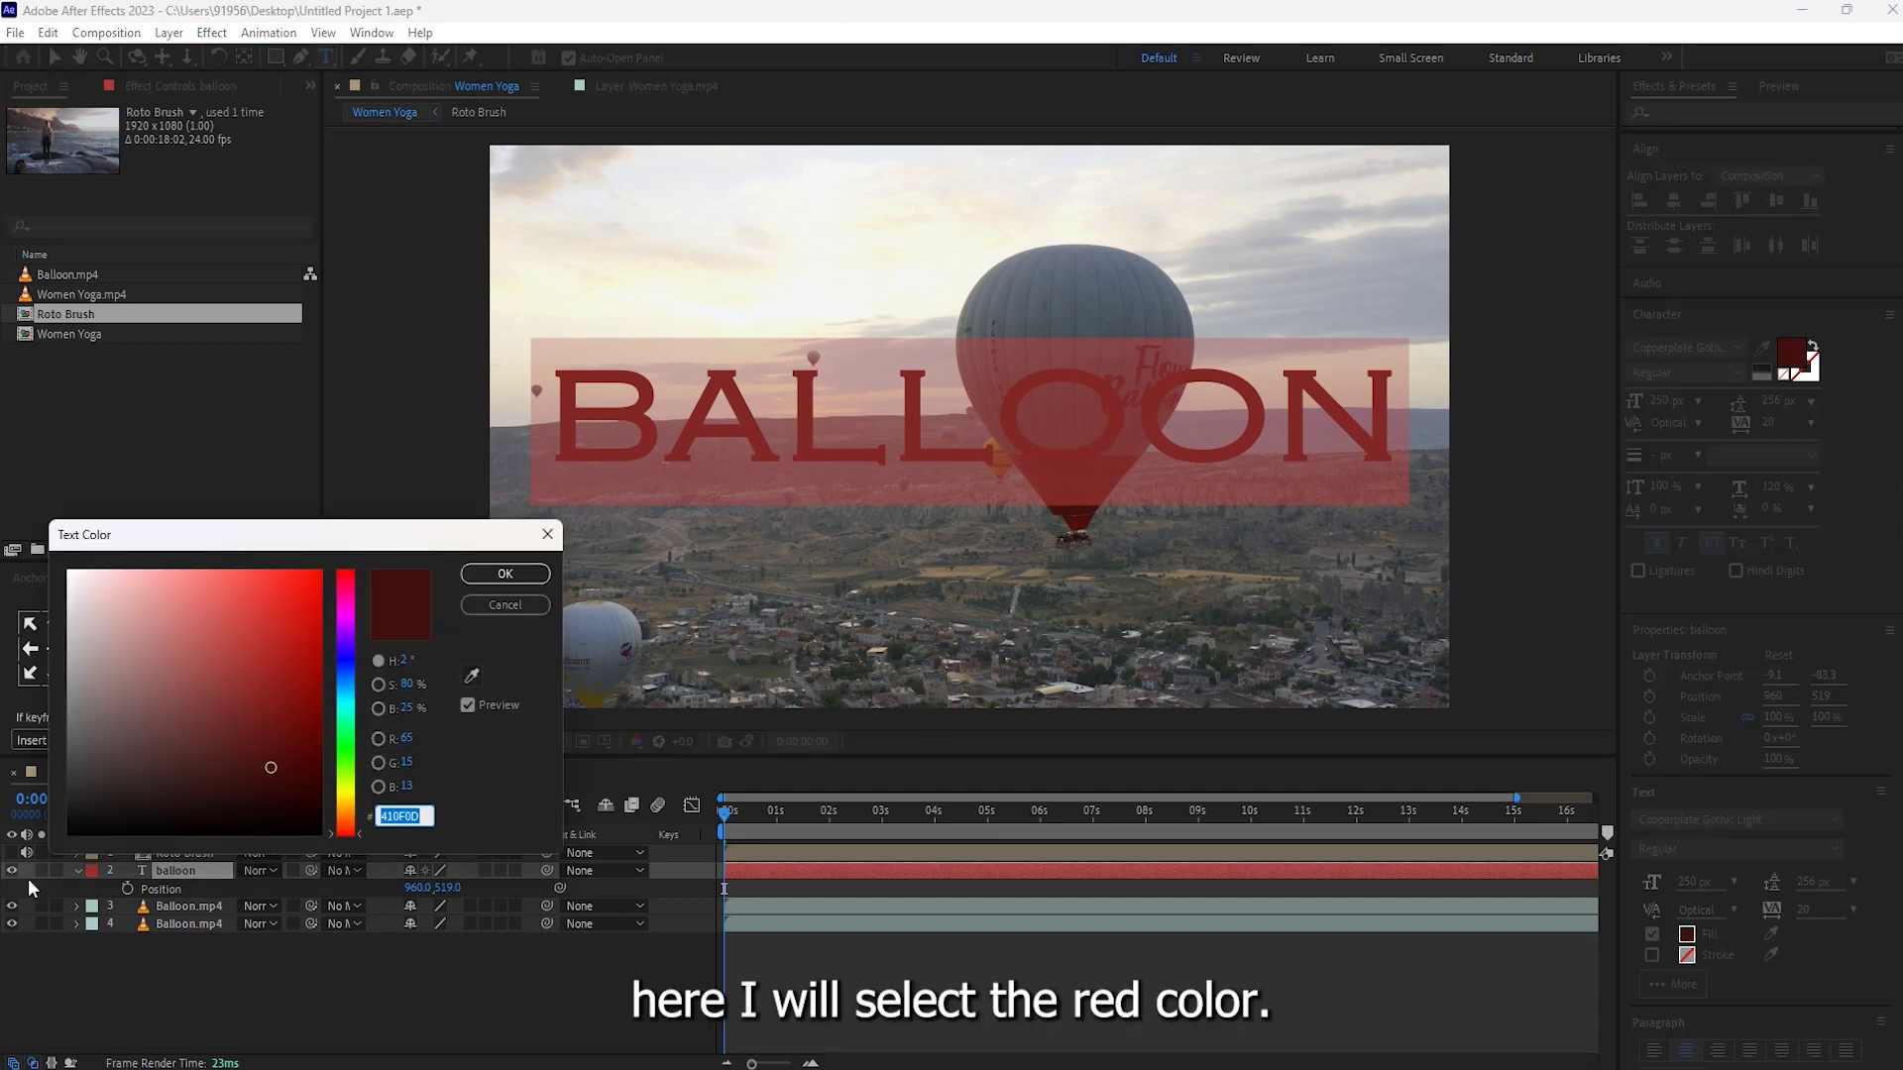
mouse_move(271, 768)
mouse_down()
mouse_move(311, 585)
mouse_move(283, 601)
mouse_up()
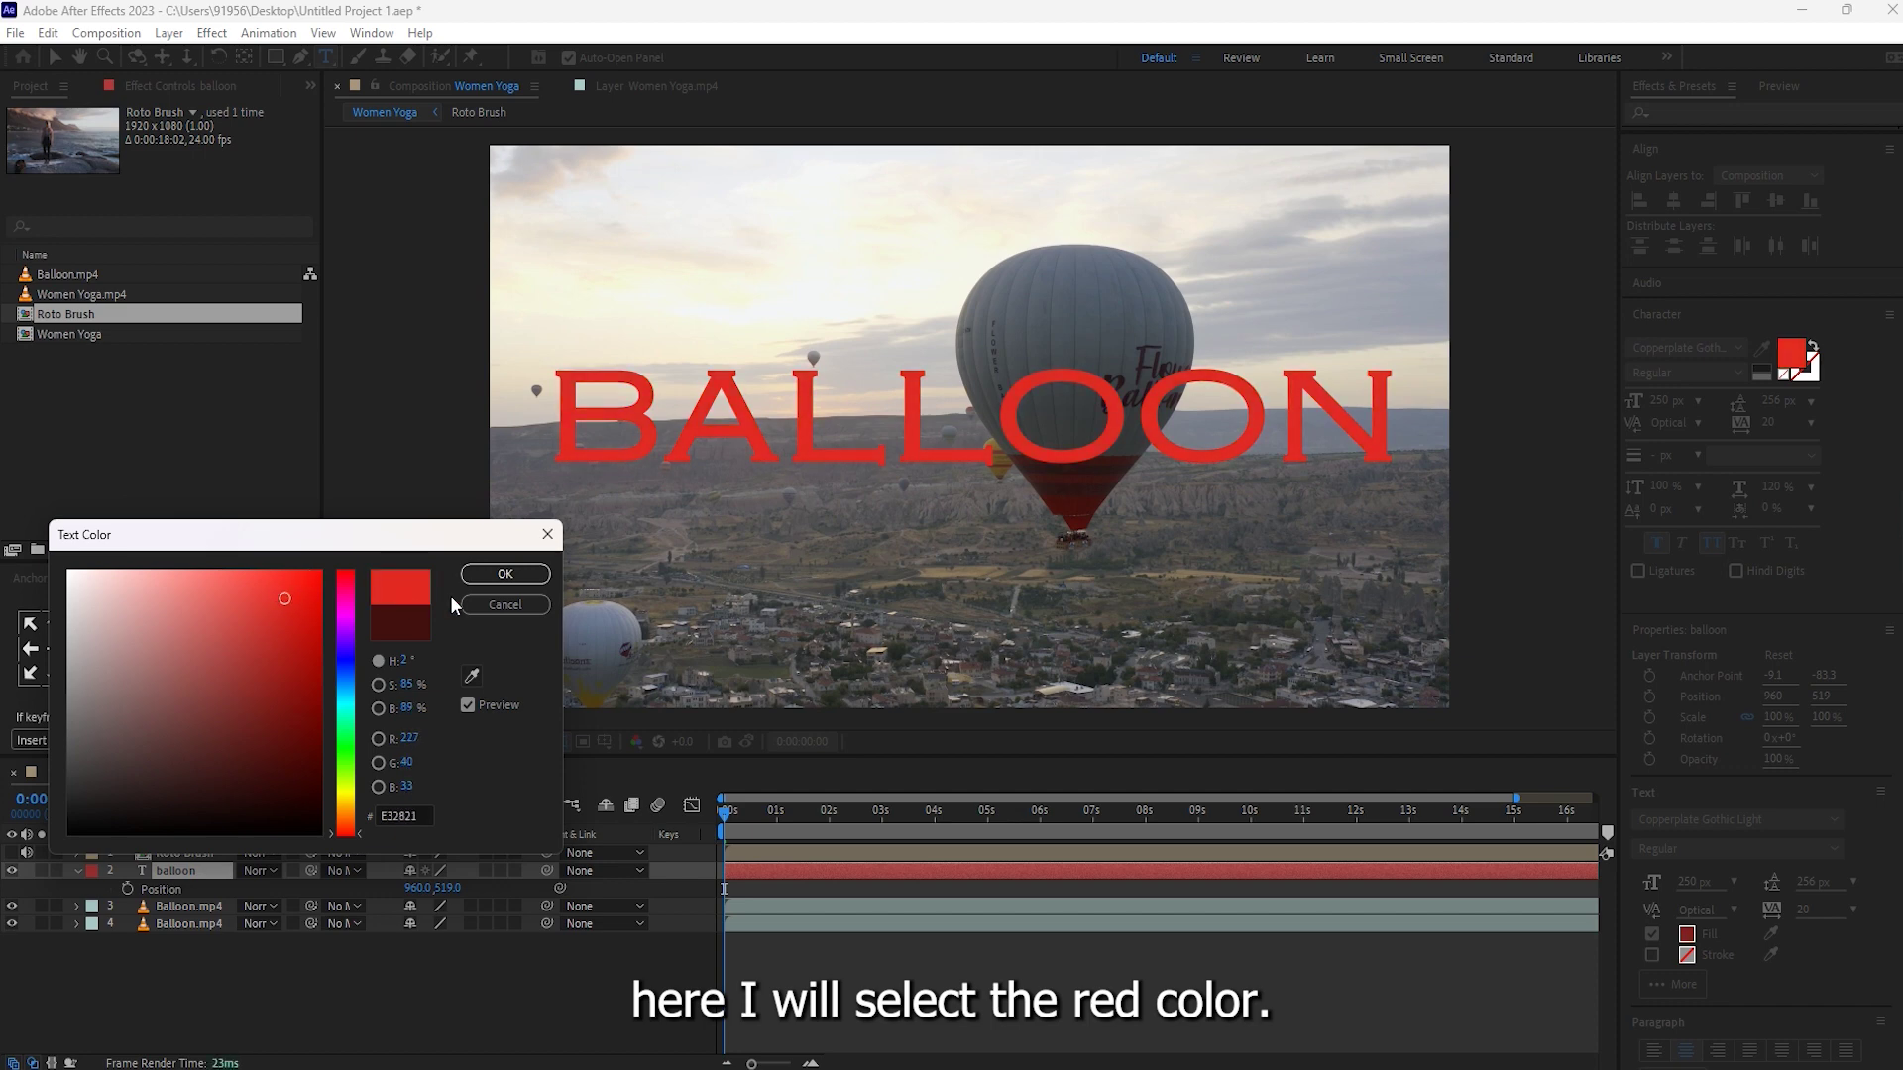
click(504, 574)
click(515, 990)
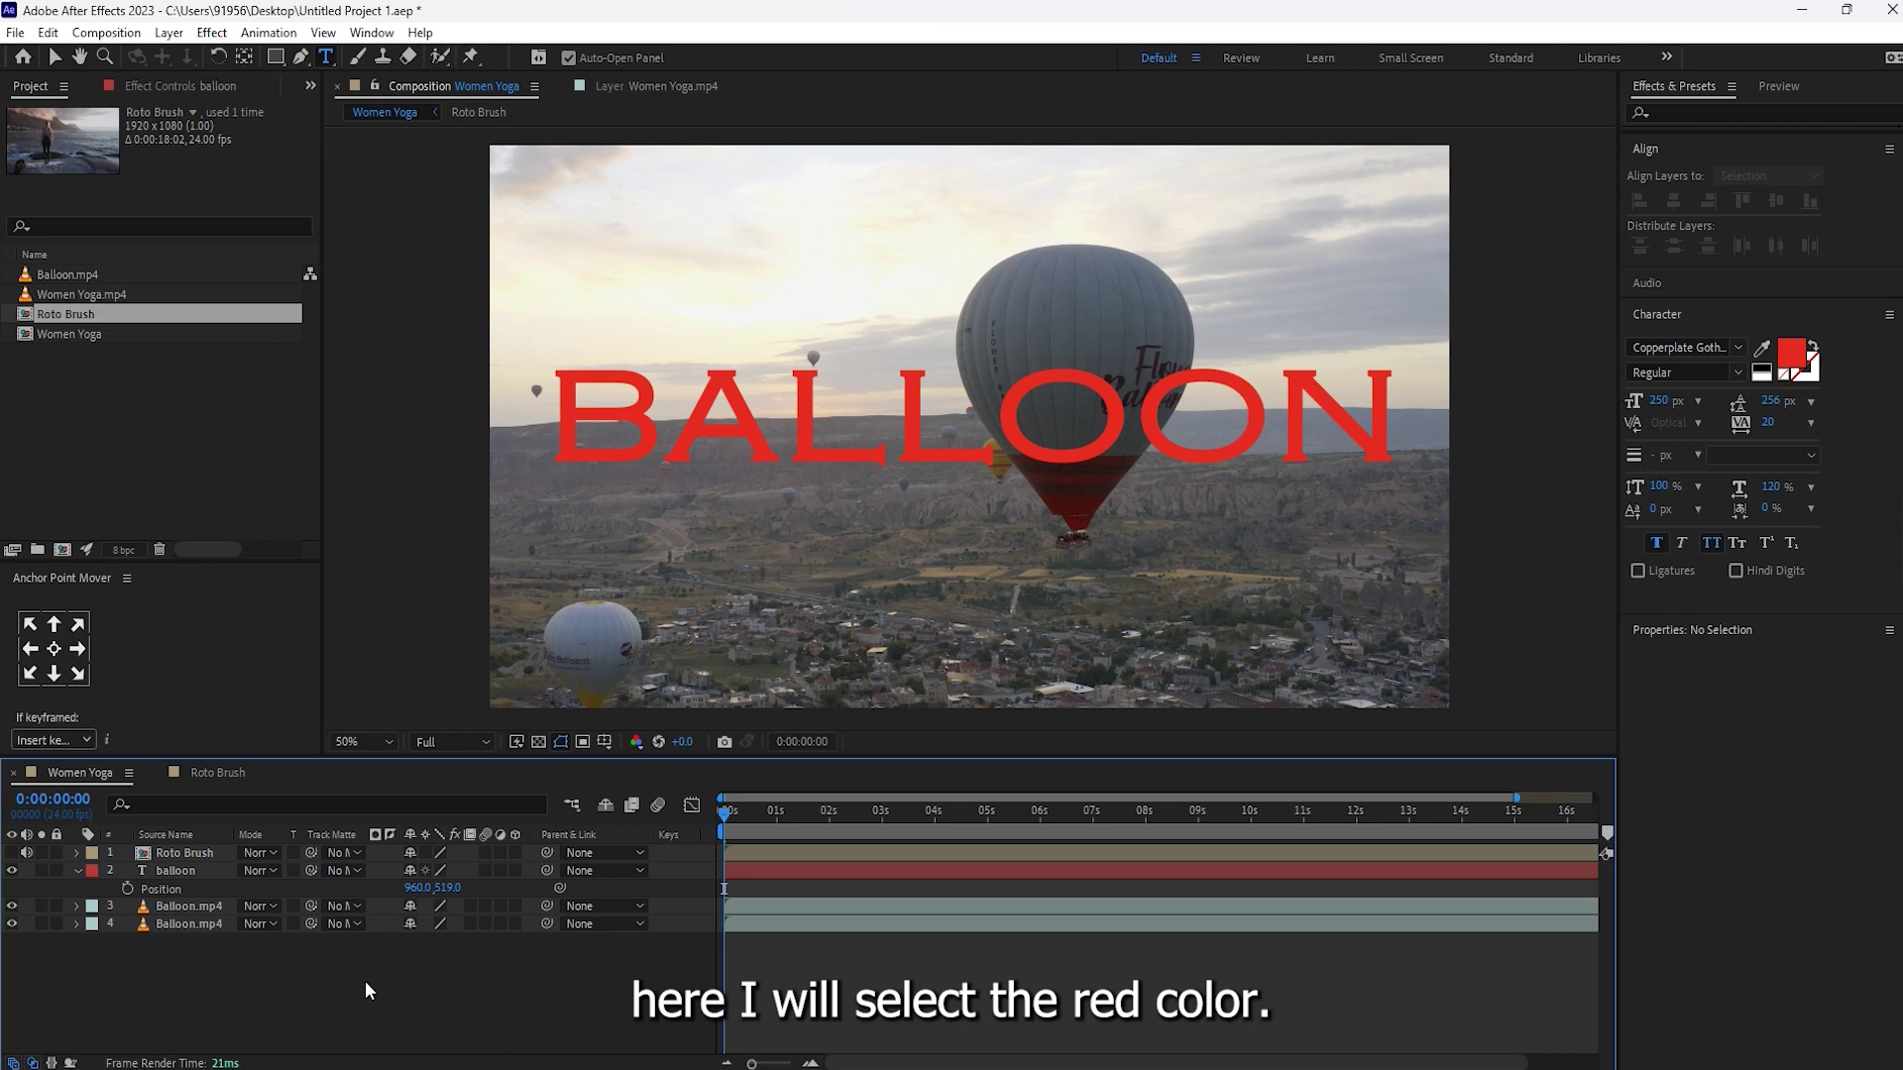
click(77, 871)
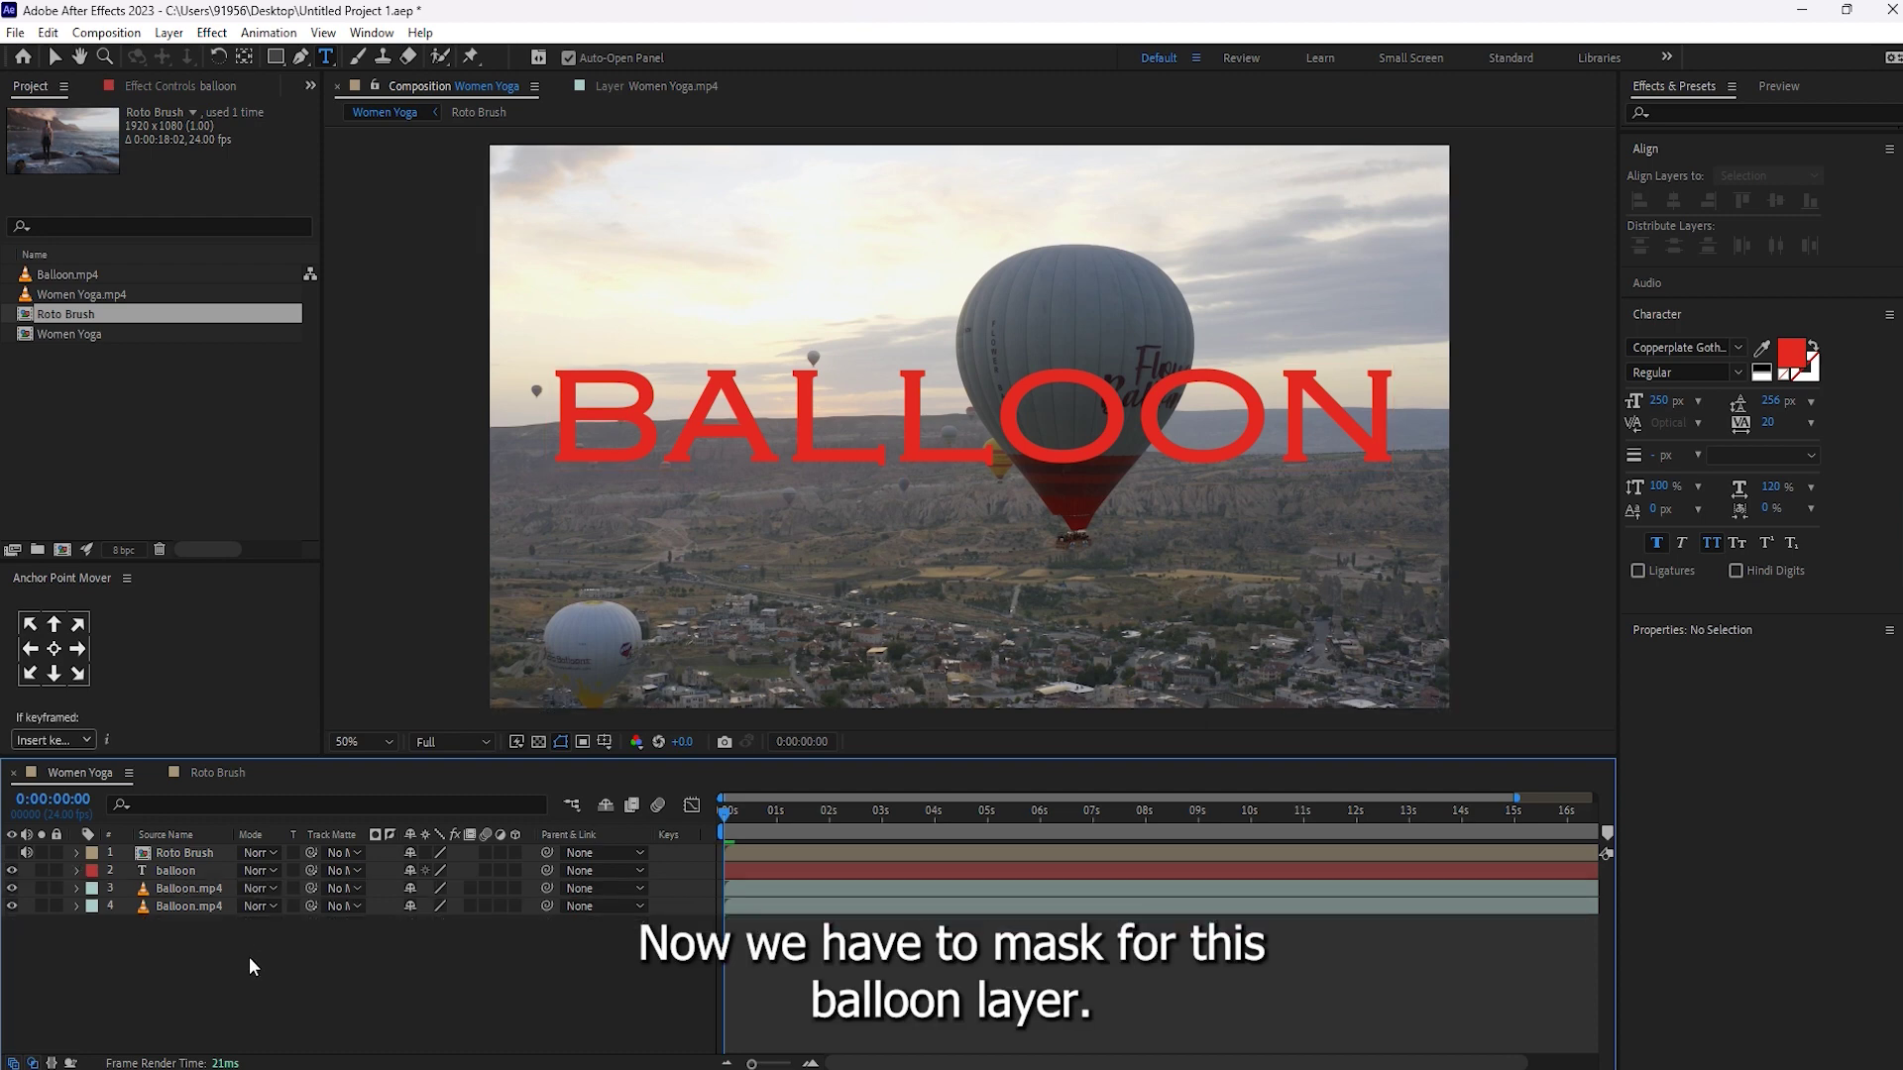
Draw a closed four-point Pen mask on the upper Balloon.mp4 layer around the part of the large balloon that the title crosses.
click(188, 888)
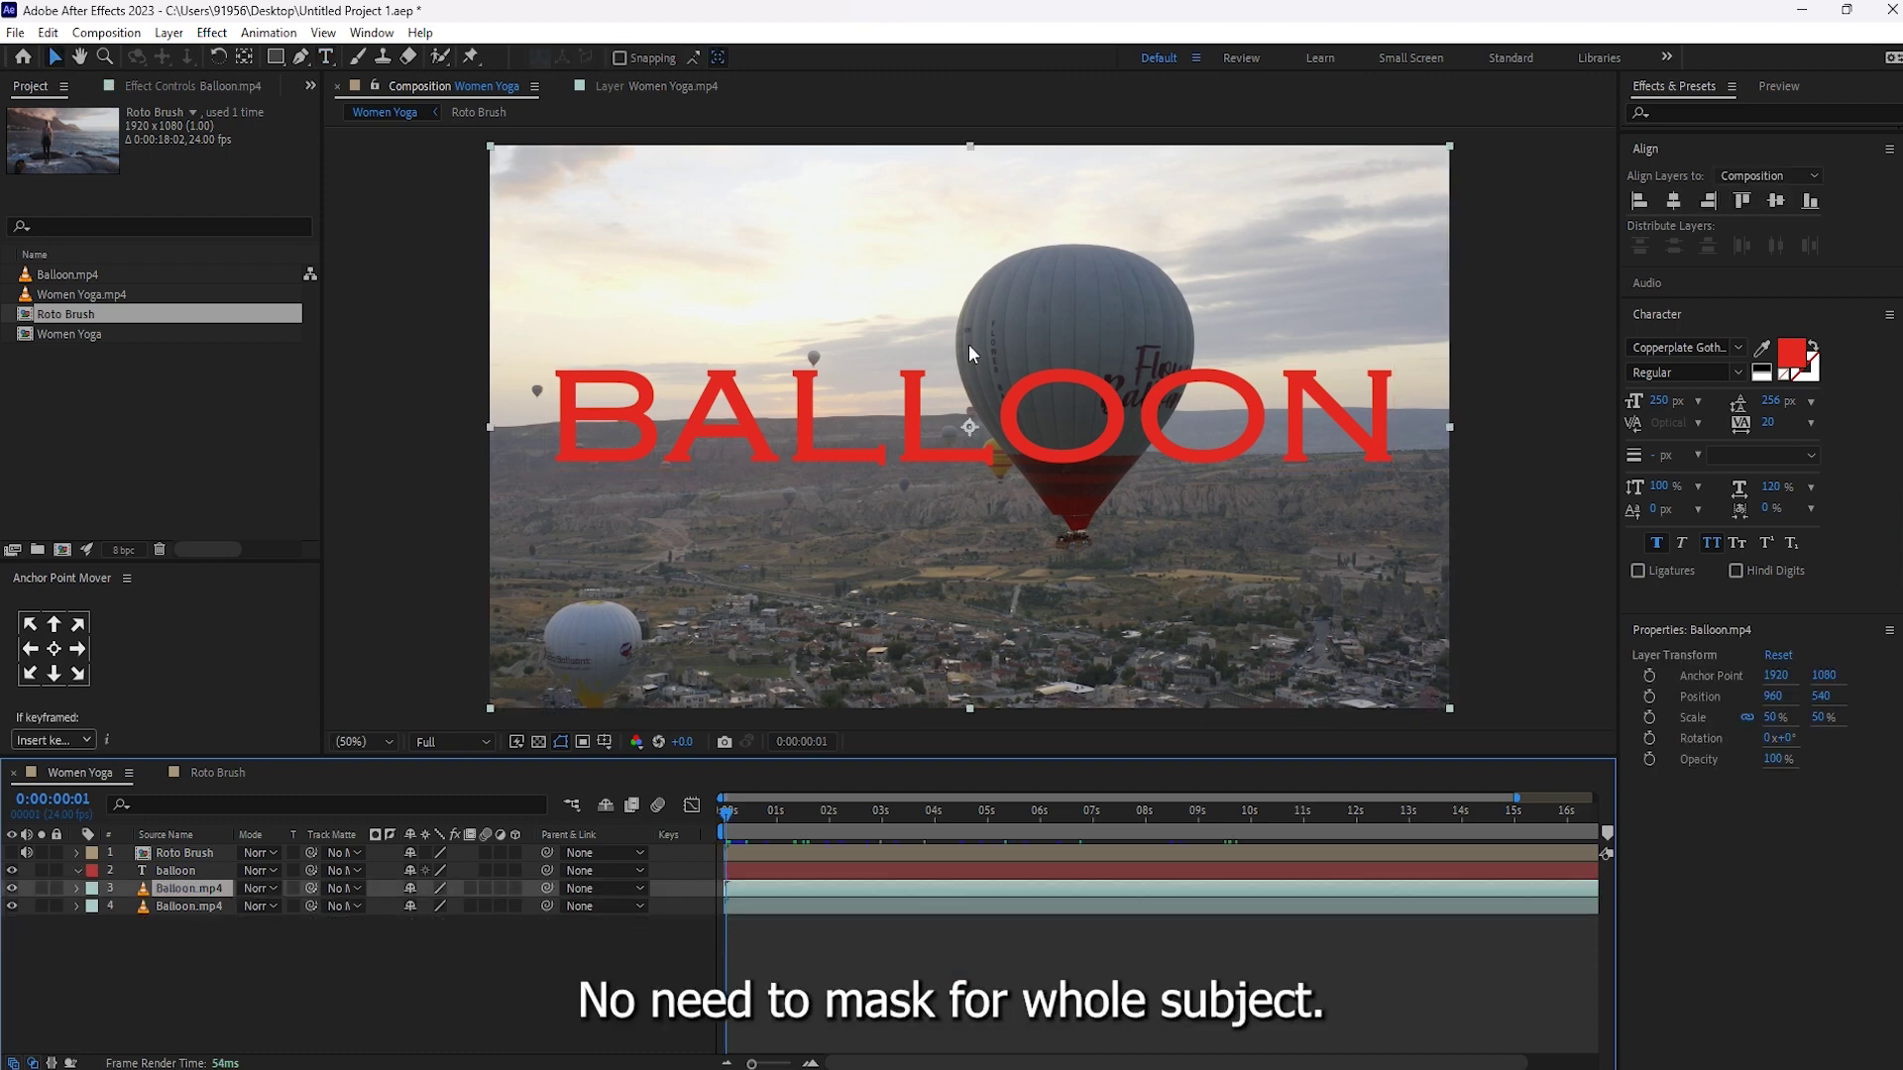
key(slash)
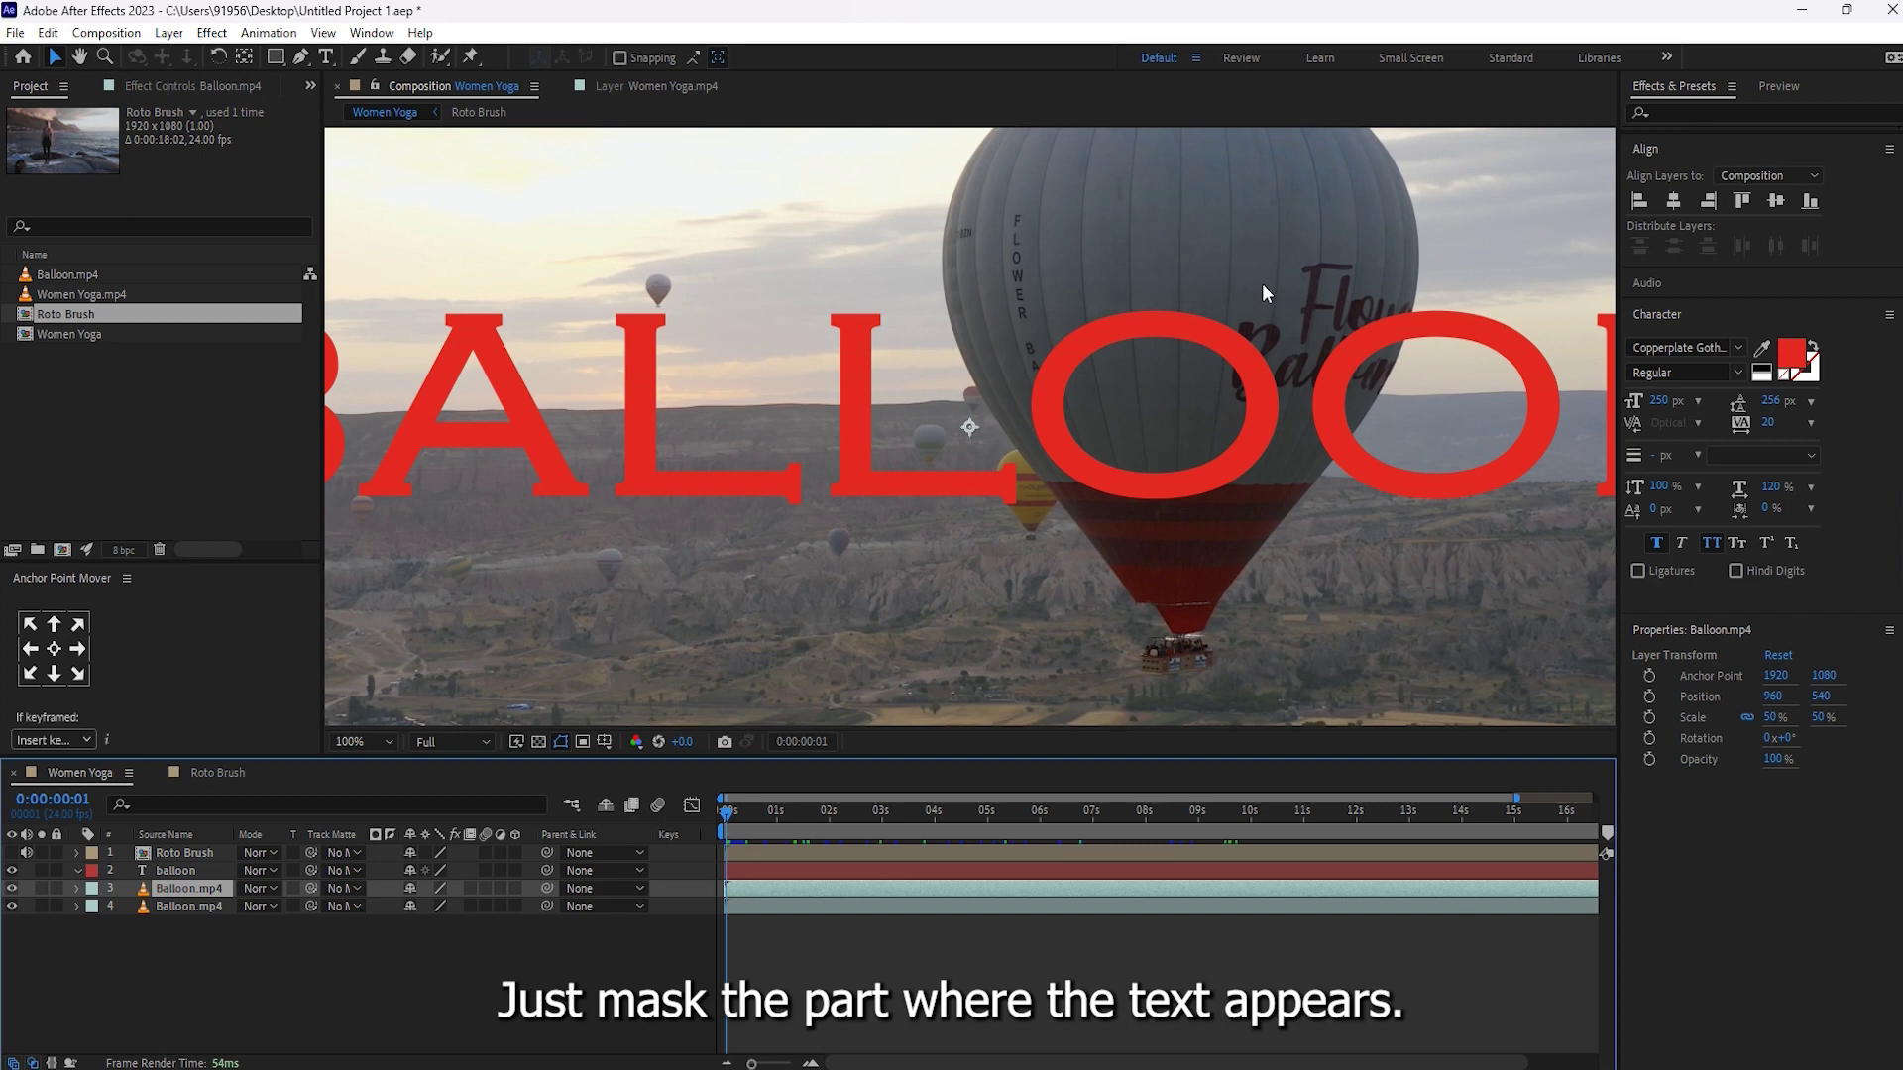
click(301, 65)
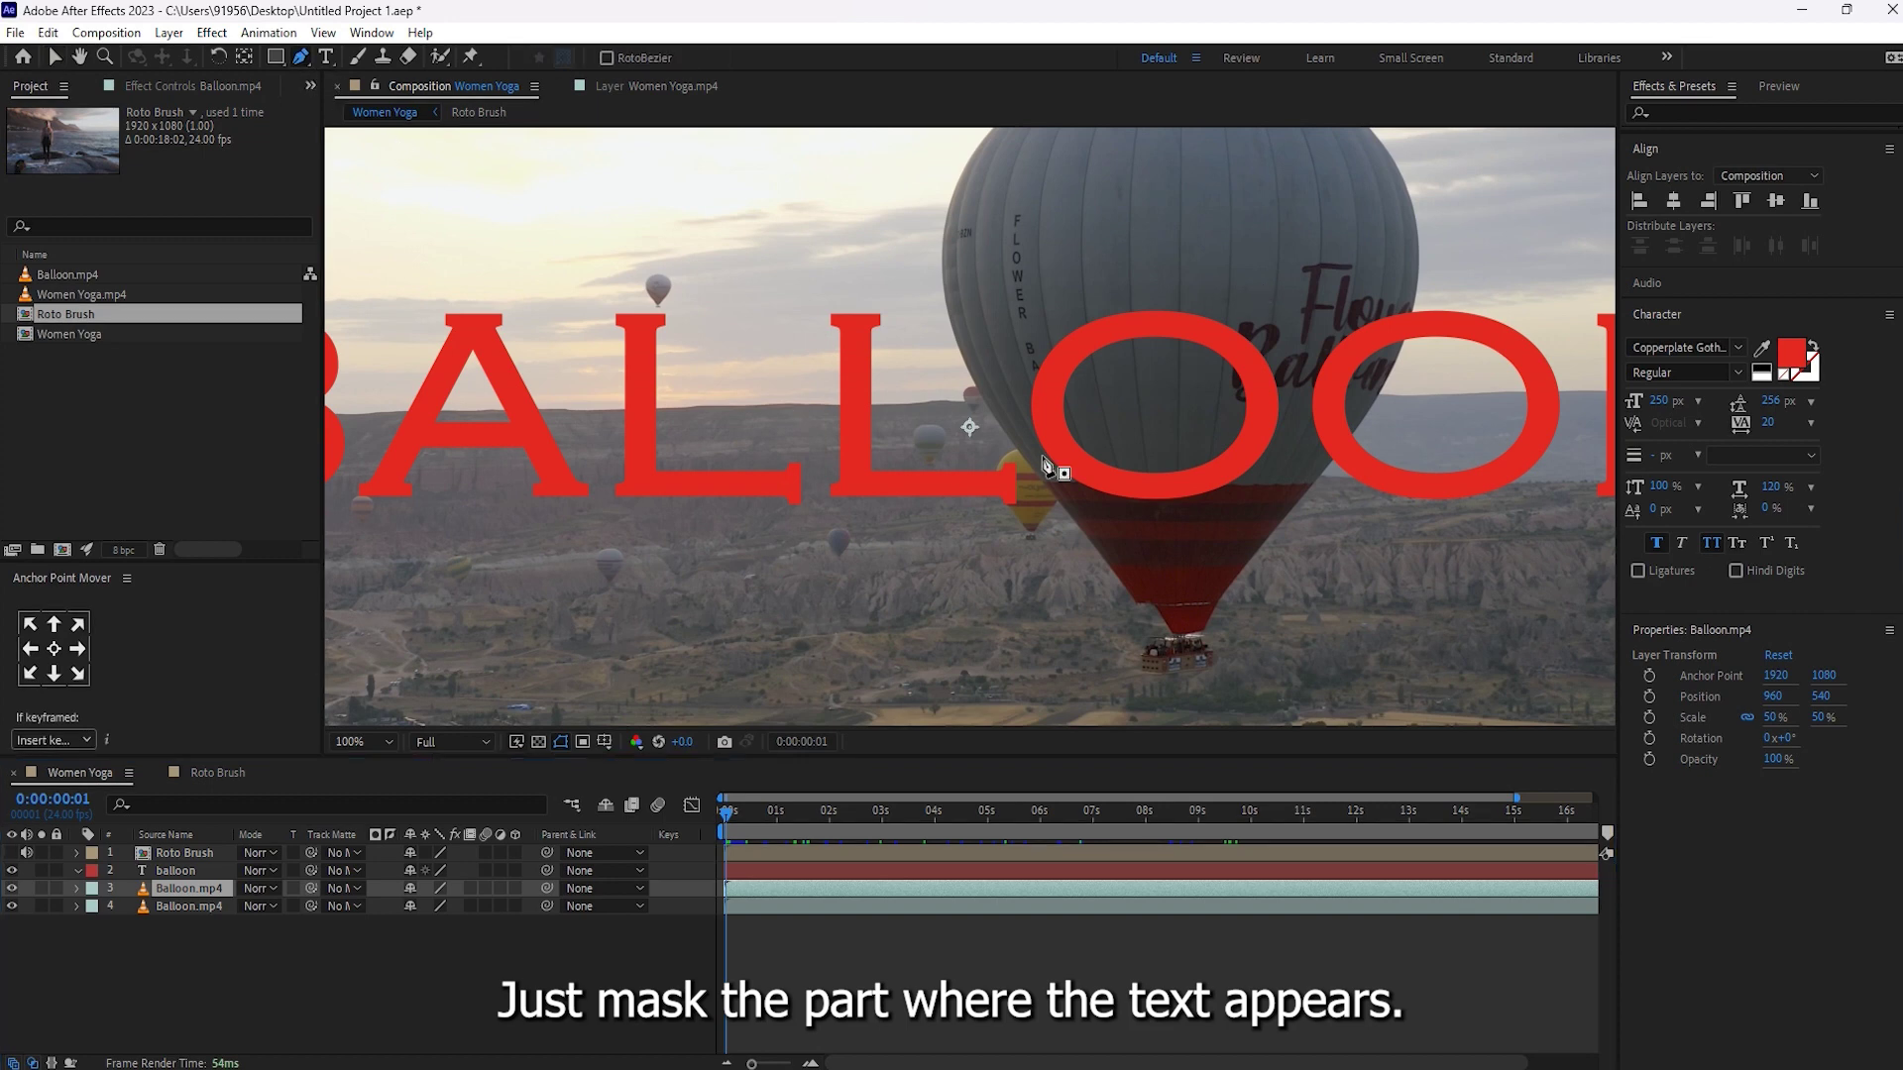
click(1118, 573)
click(1241, 570)
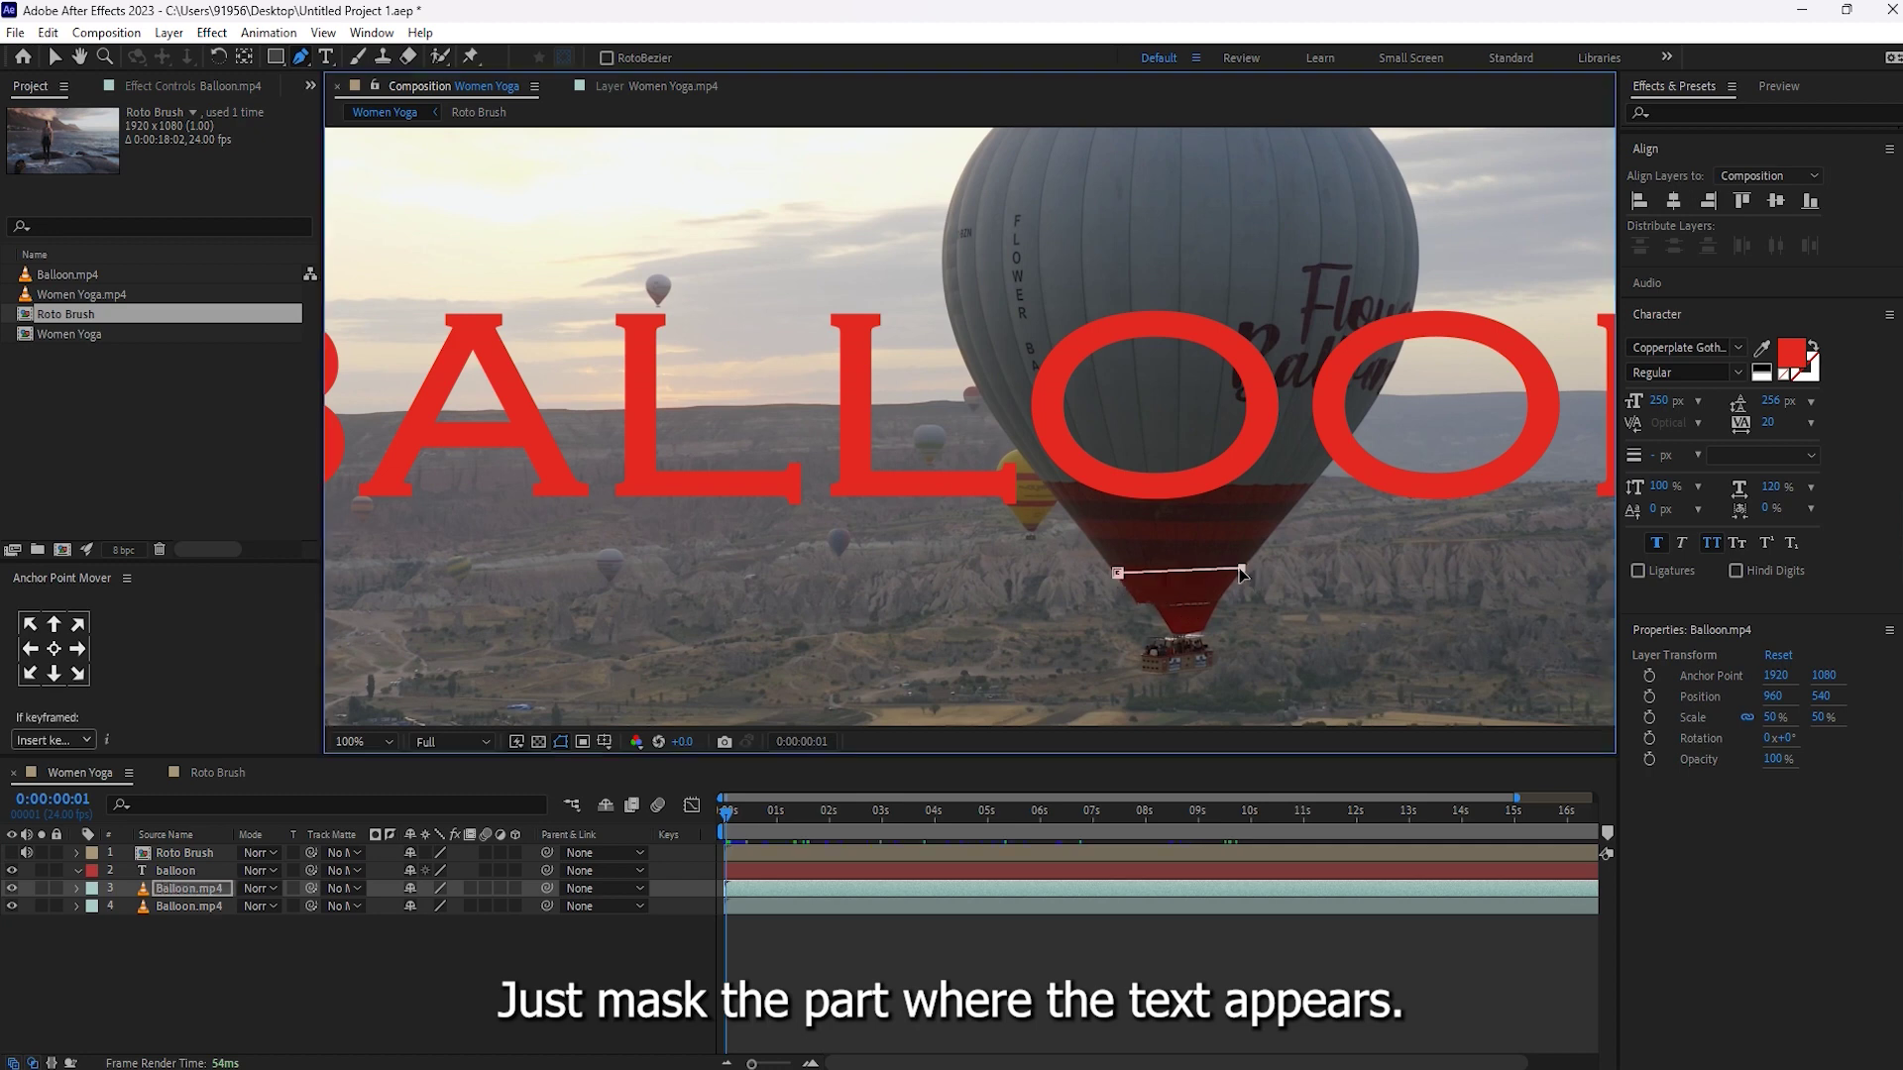
click(1417, 219)
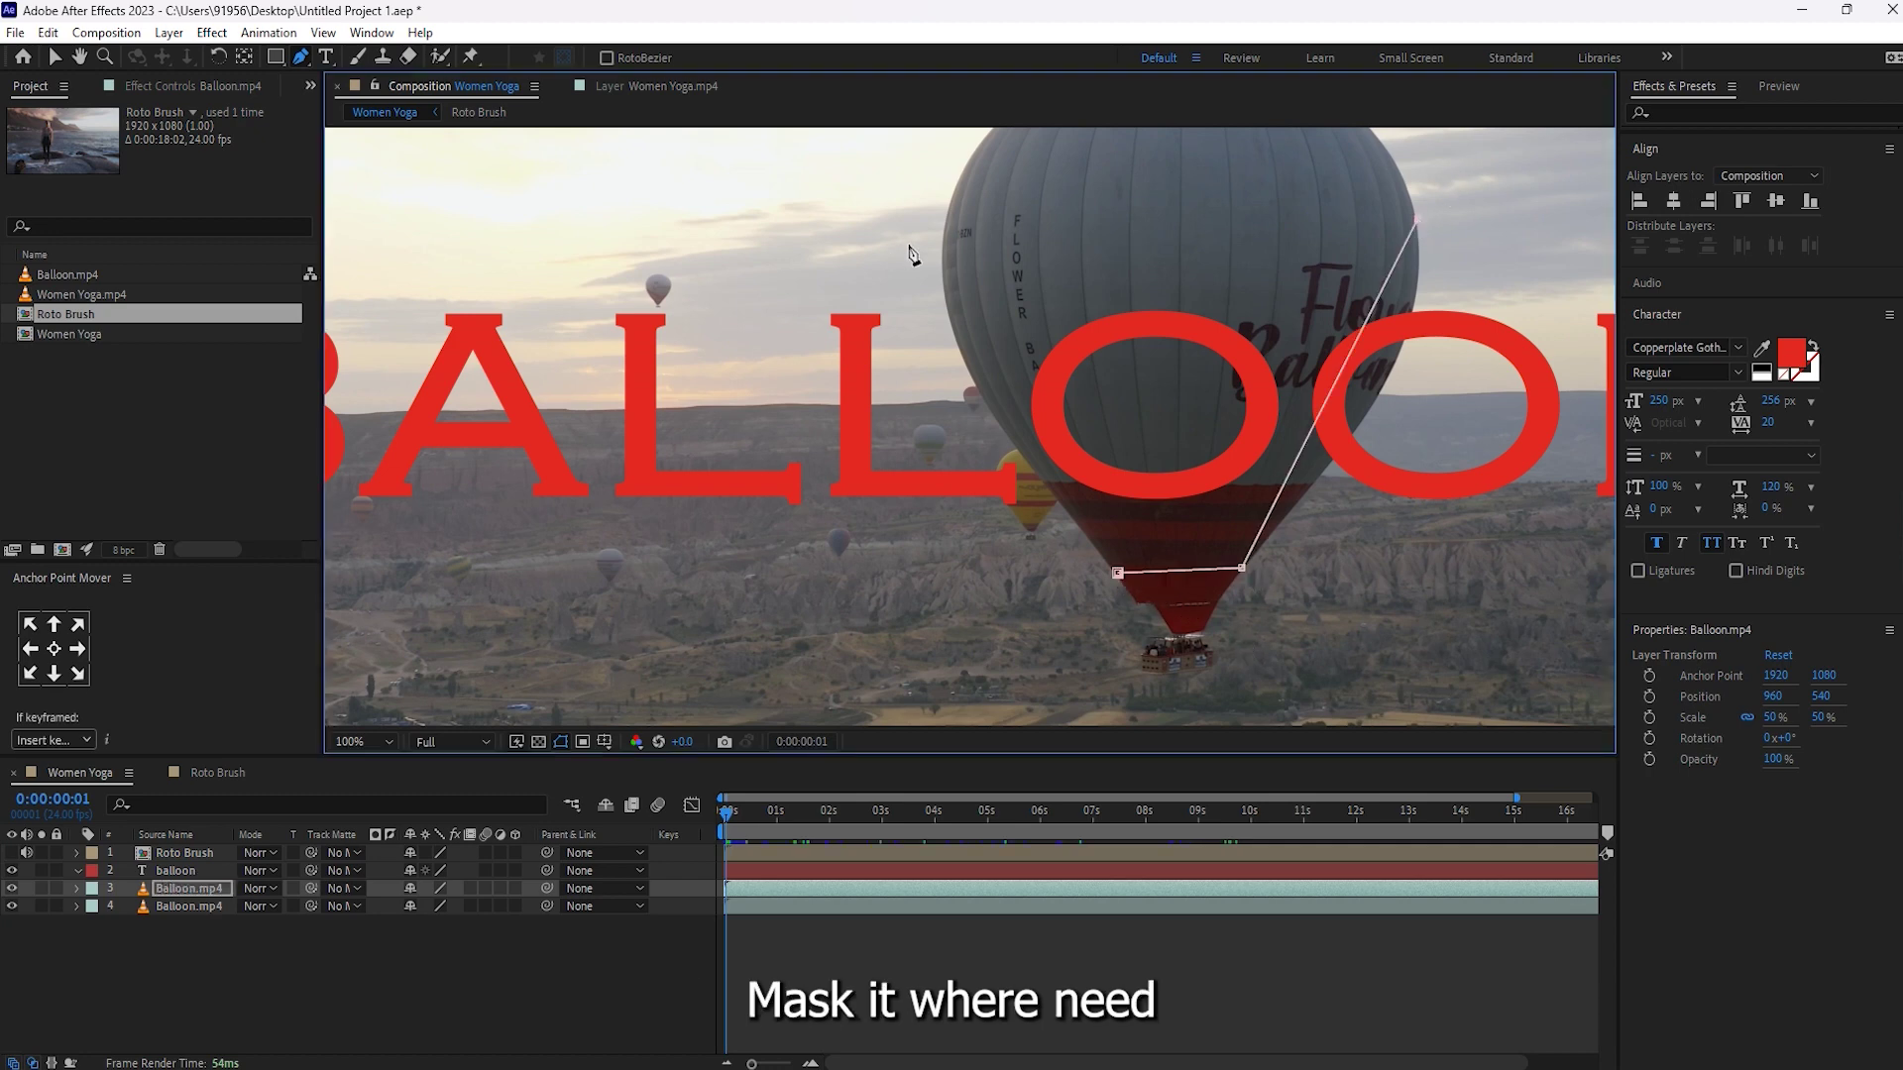
click(949, 211)
click(1118, 573)
Add mask points along both sides of the large balloon and curve the mask path to follow its outline.
drag(1043, 415, 998, 414)
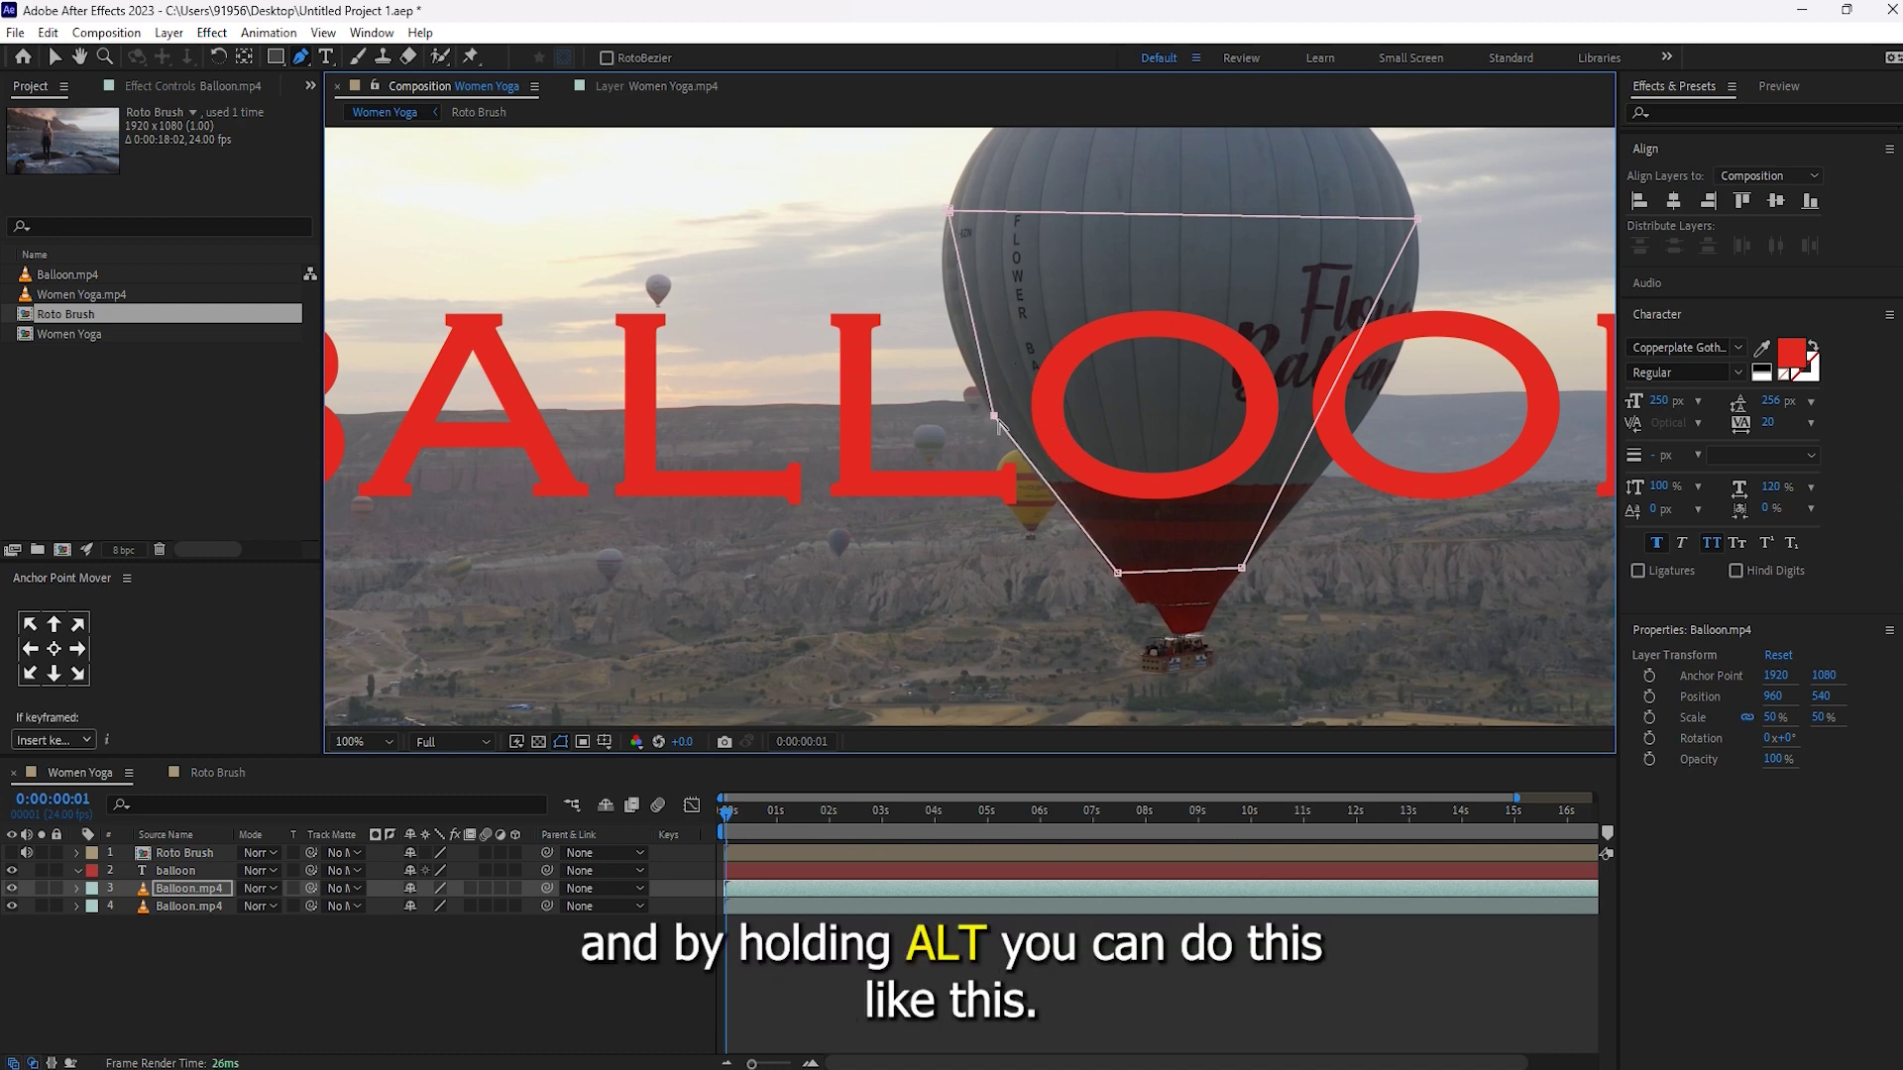
click(1333, 385)
drag(1334, 386, 1439, 323)
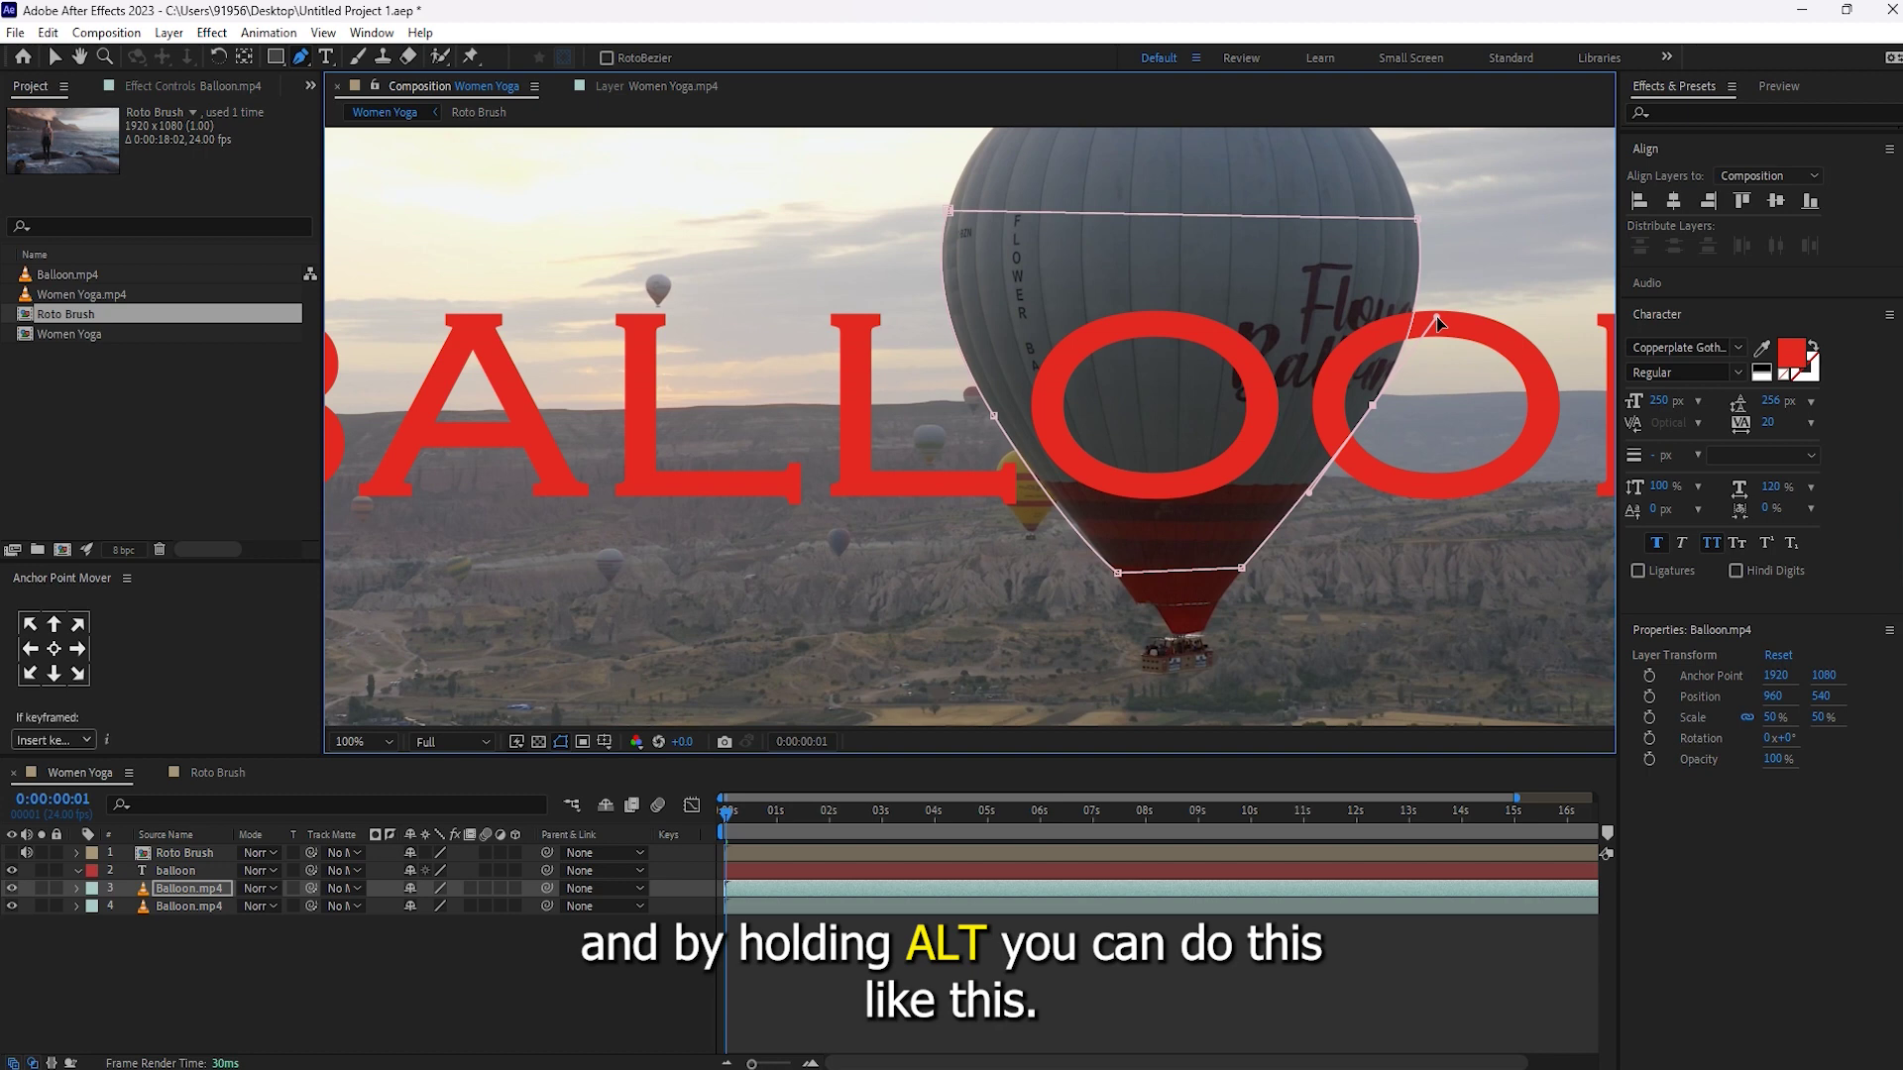
click(1241, 568)
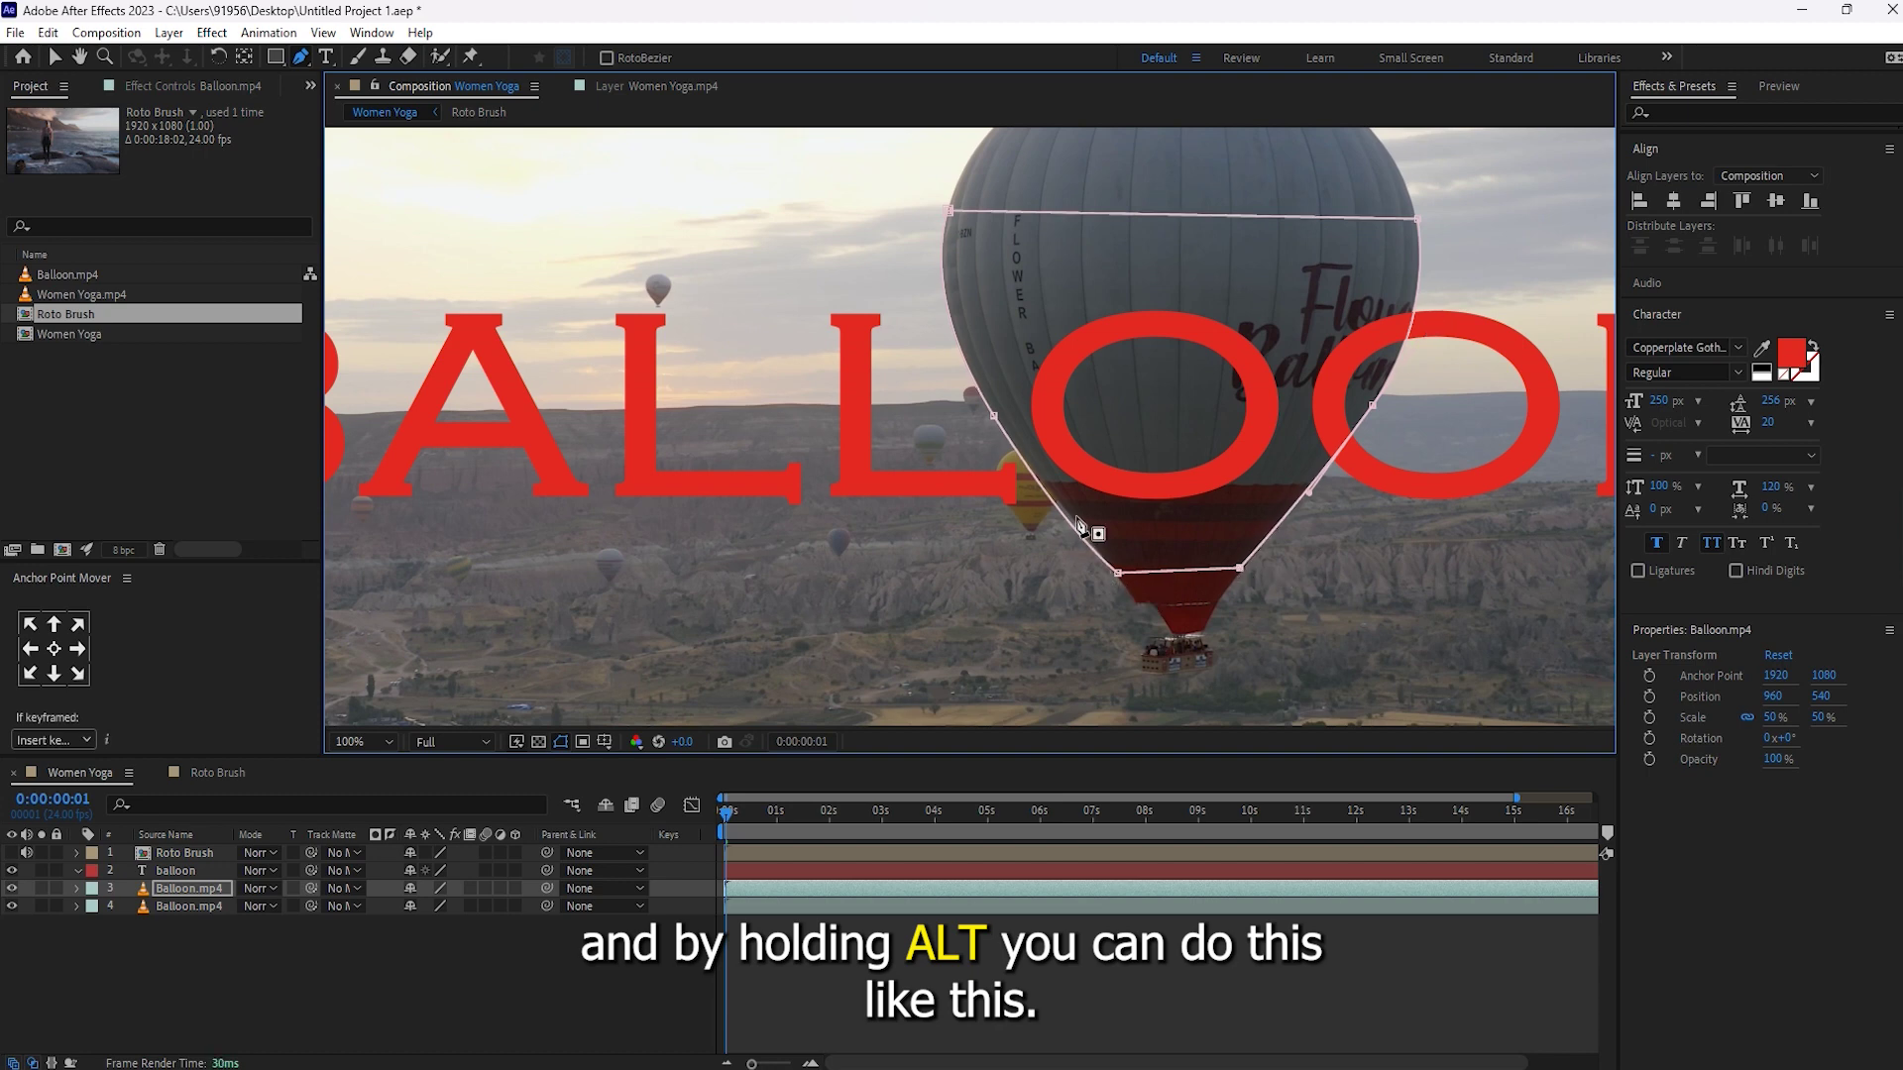
Refine the mask point on the balloon's left edge, adjusting its curve handles to match the outline.
key(period)
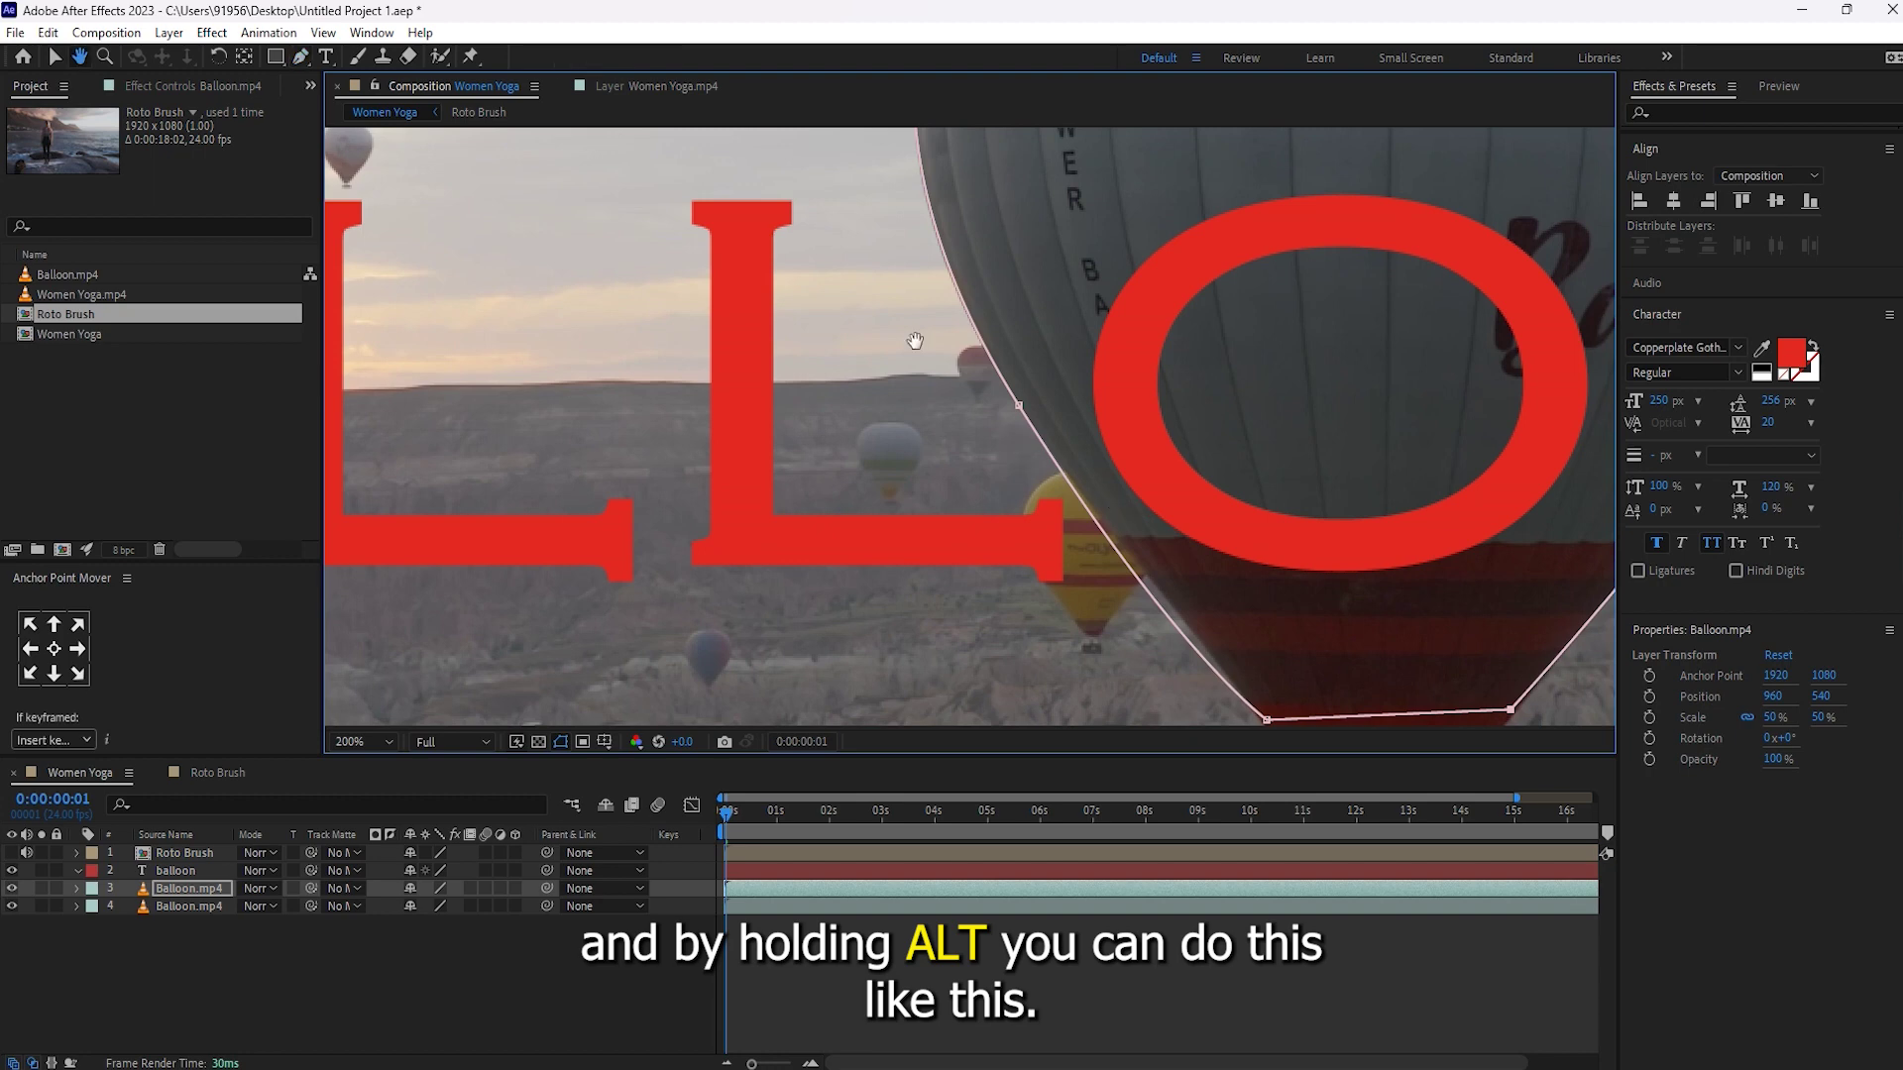
mouse_move(913, 336)
mouse_down()
mouse_move(878, 314)
mouse_move(902, 372)
mouse_up()
key(v)
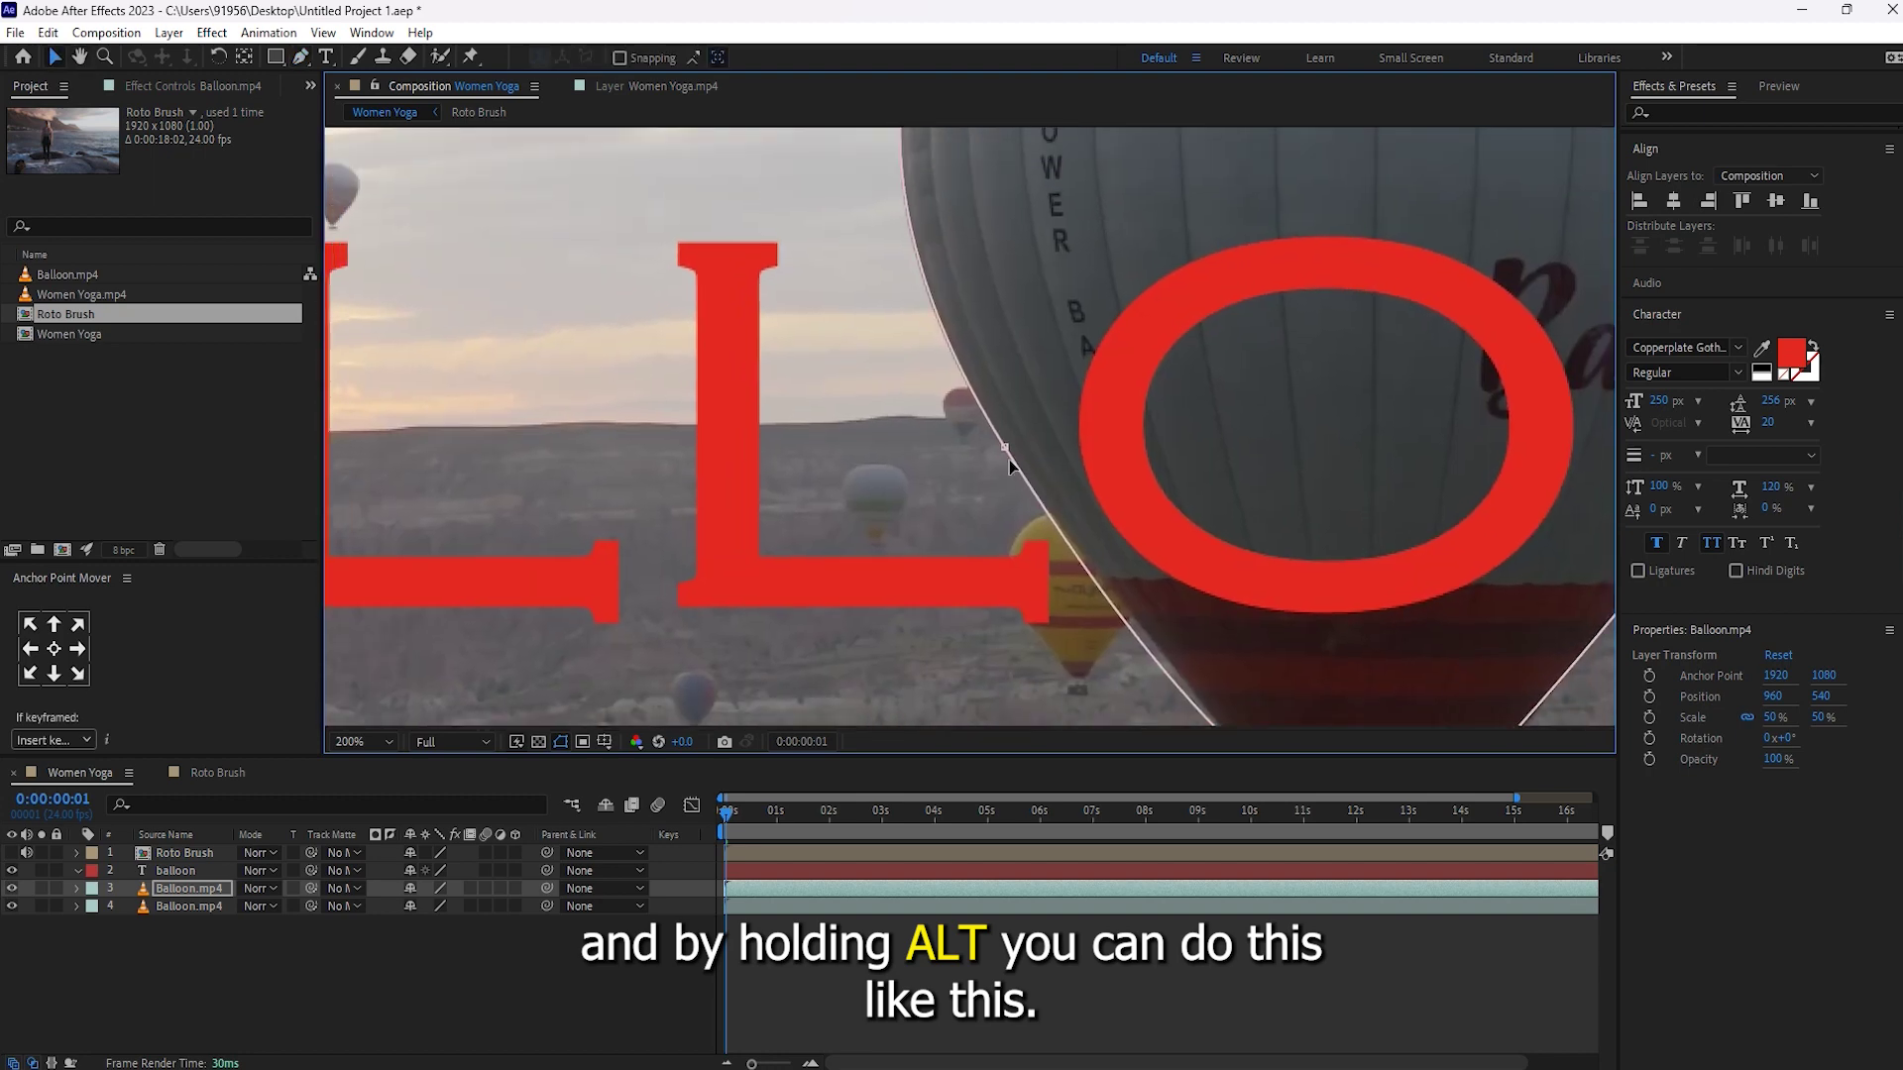
alt+click(1003, 449)
drag(1003, 449, 1005, 449)
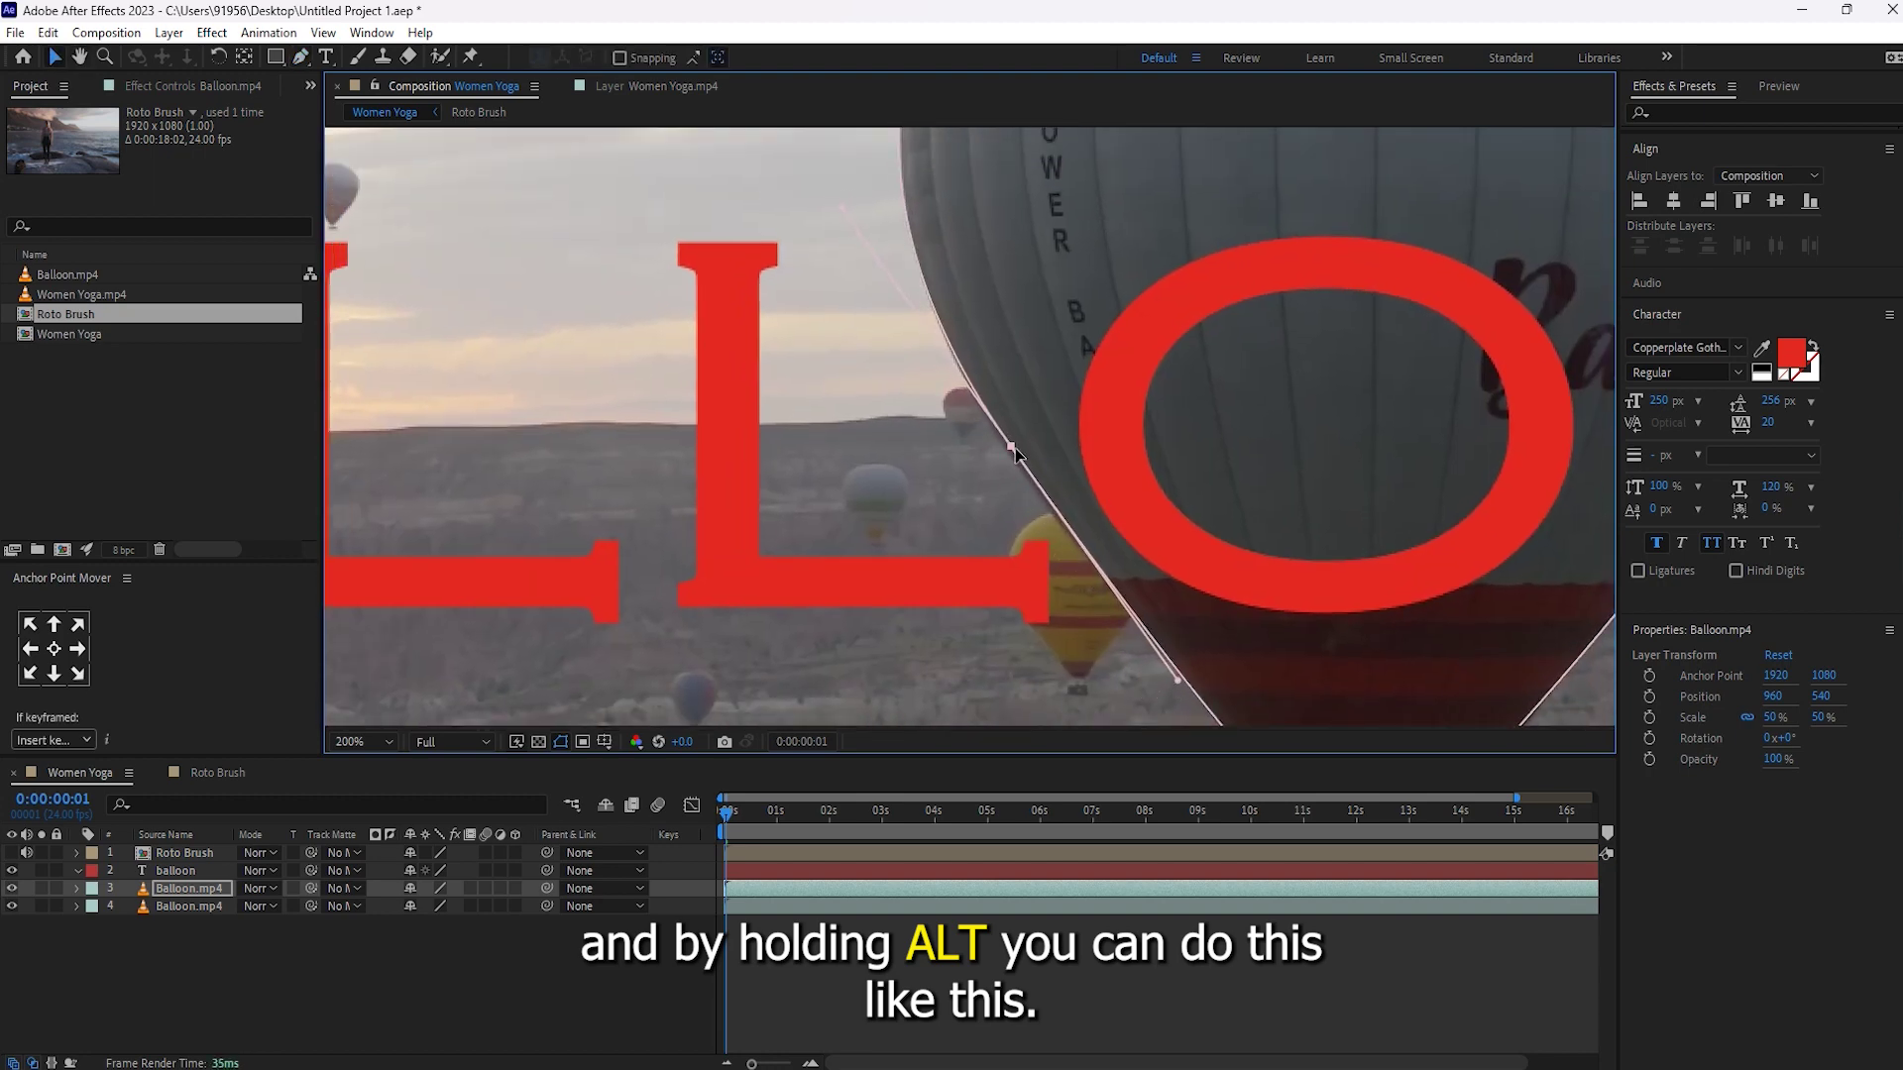
drag(1159, 694, 1171, 682)
drag(838, 224, 849, 219)
drag(1156, 686, 1139, 638)
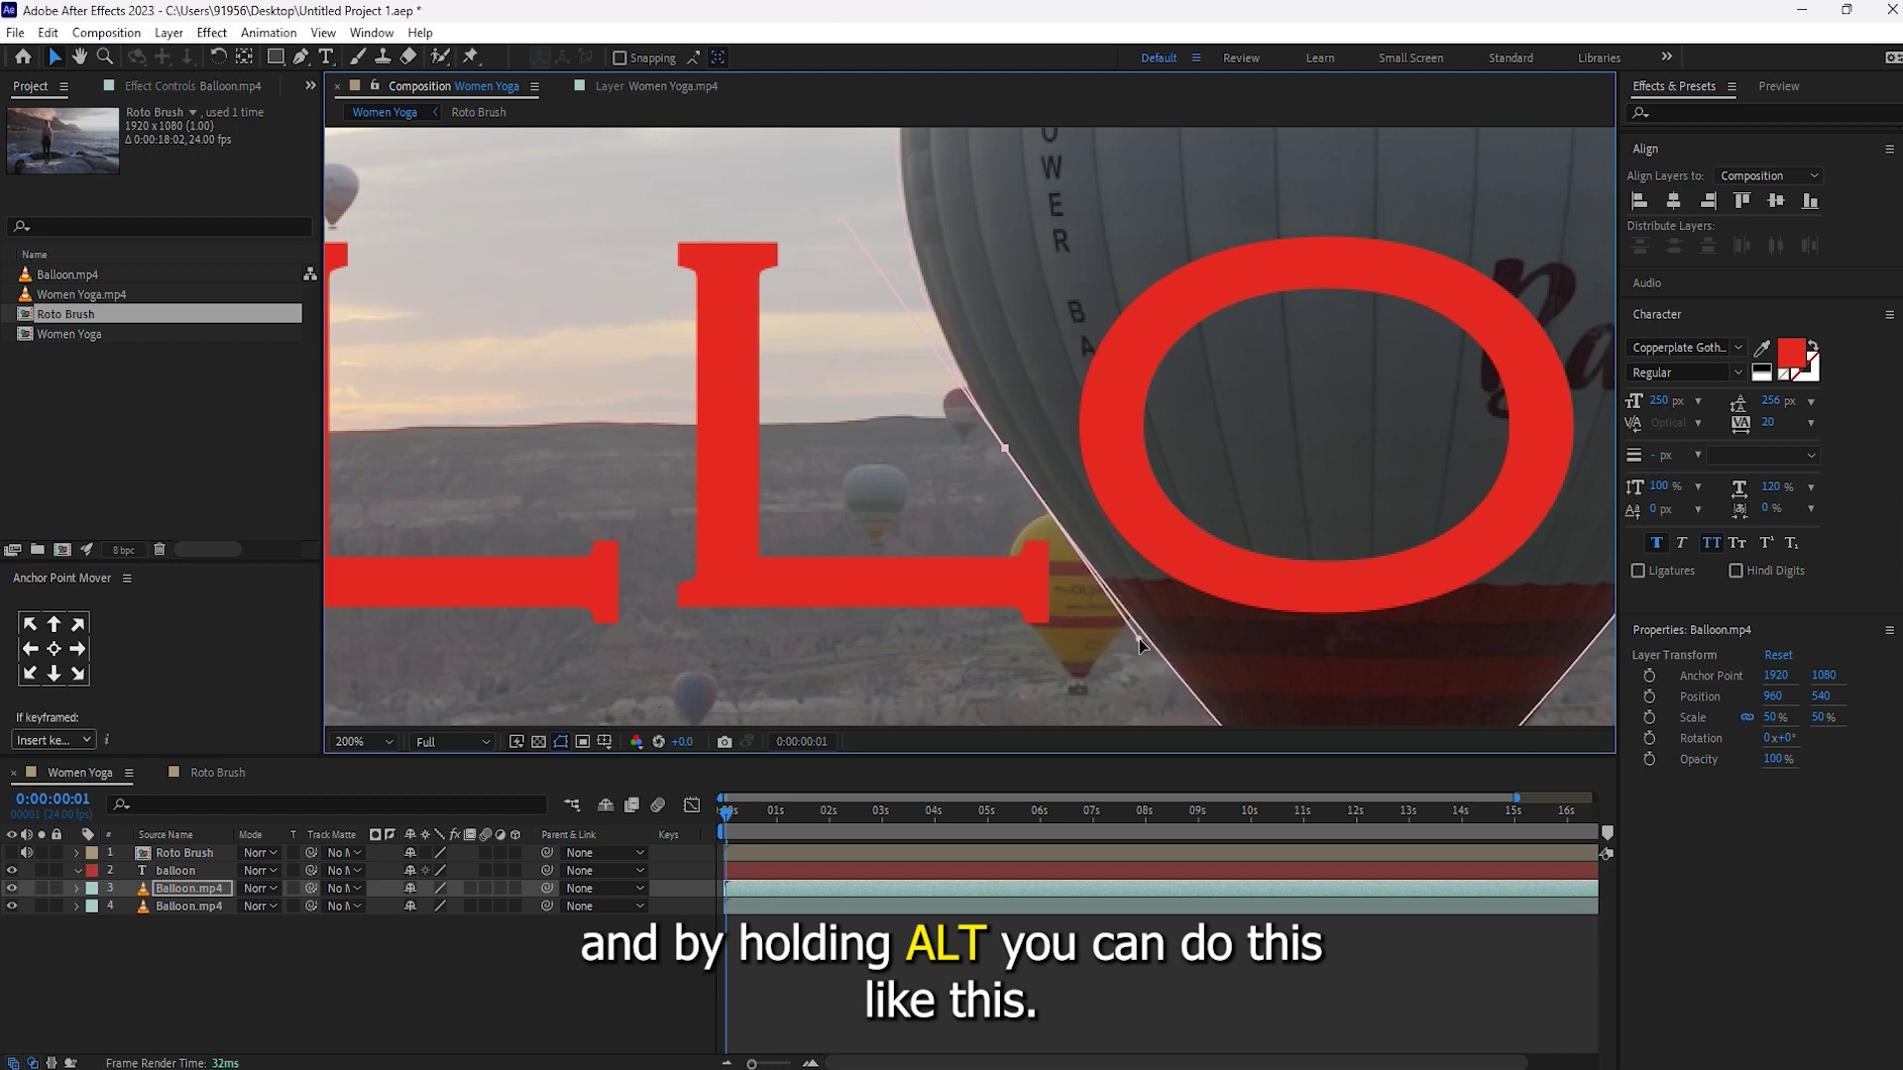
scroll(1137, 634, down, 1)
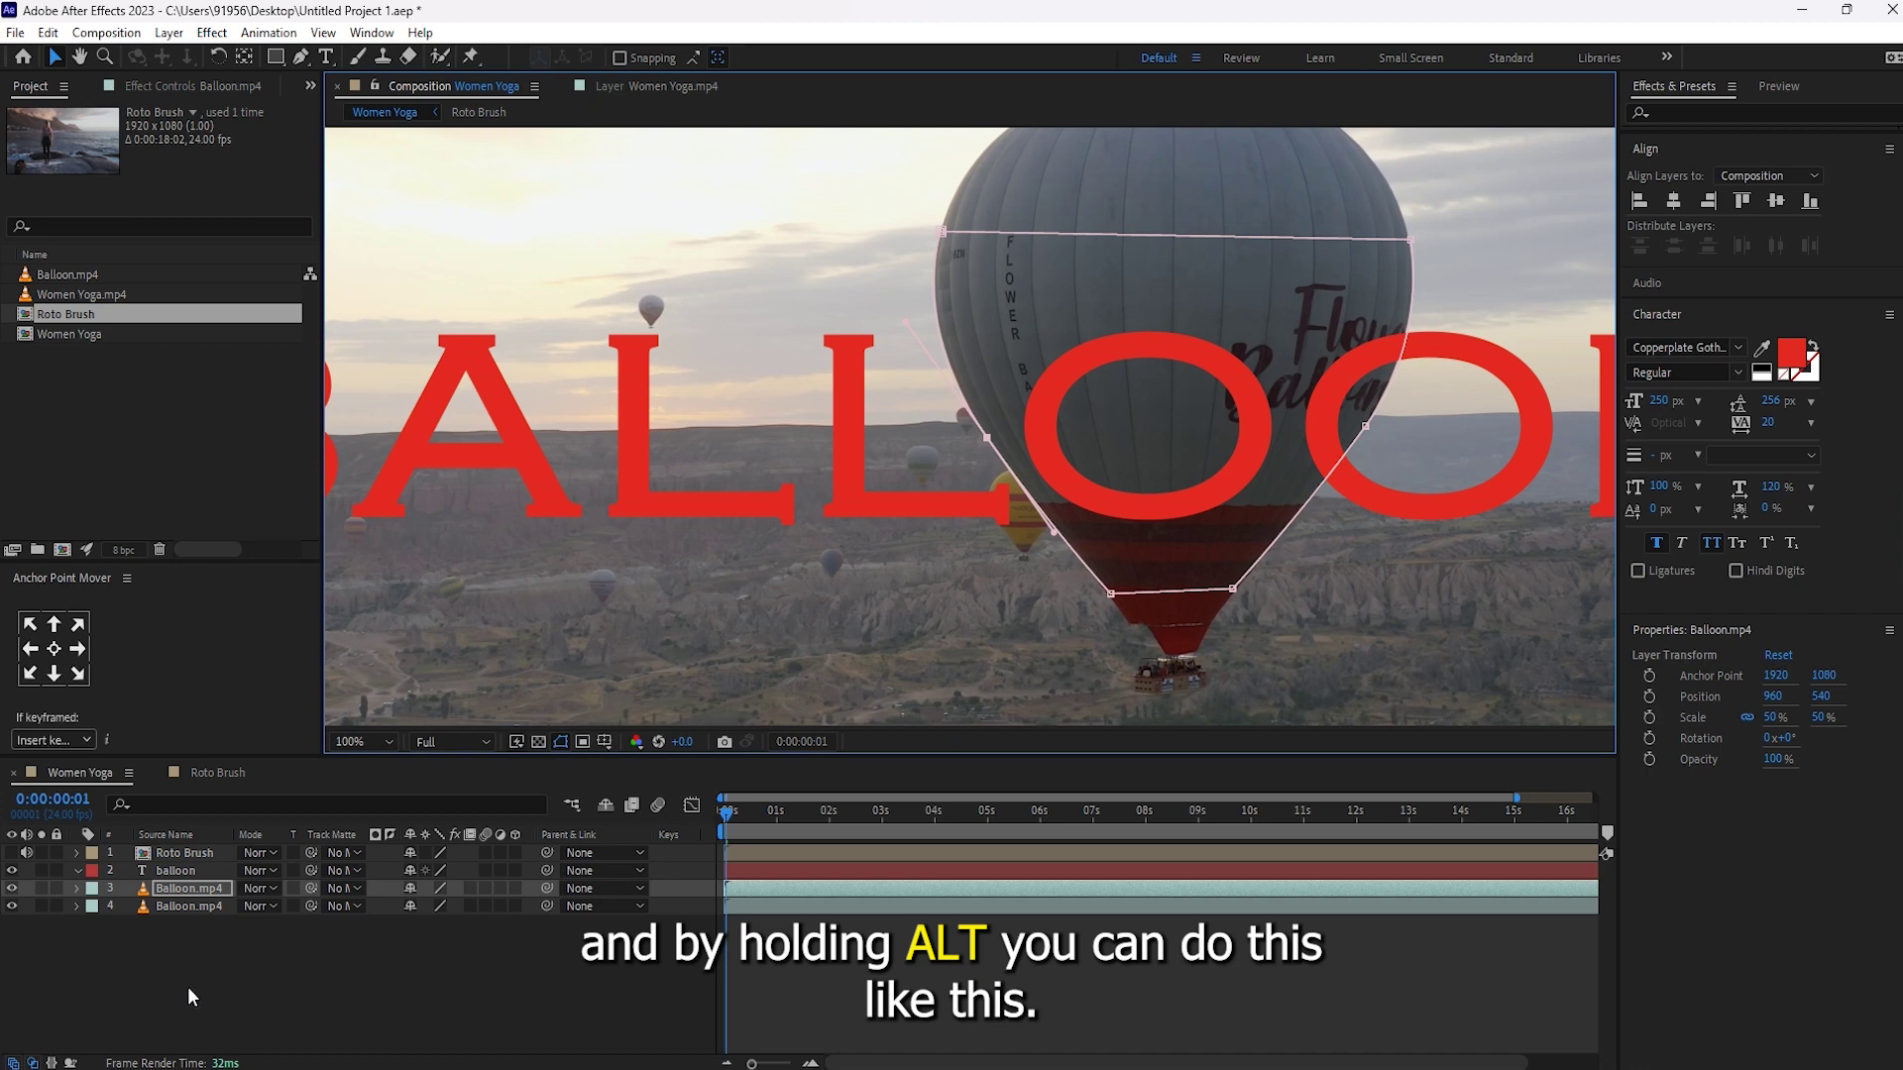
Keyframe the upper Balloon.mp4 layer's Mask Path at 0:00:16:09 and 0:00:00:00, and return to the keyframe at 0:00:16:09.
click(184, 885)
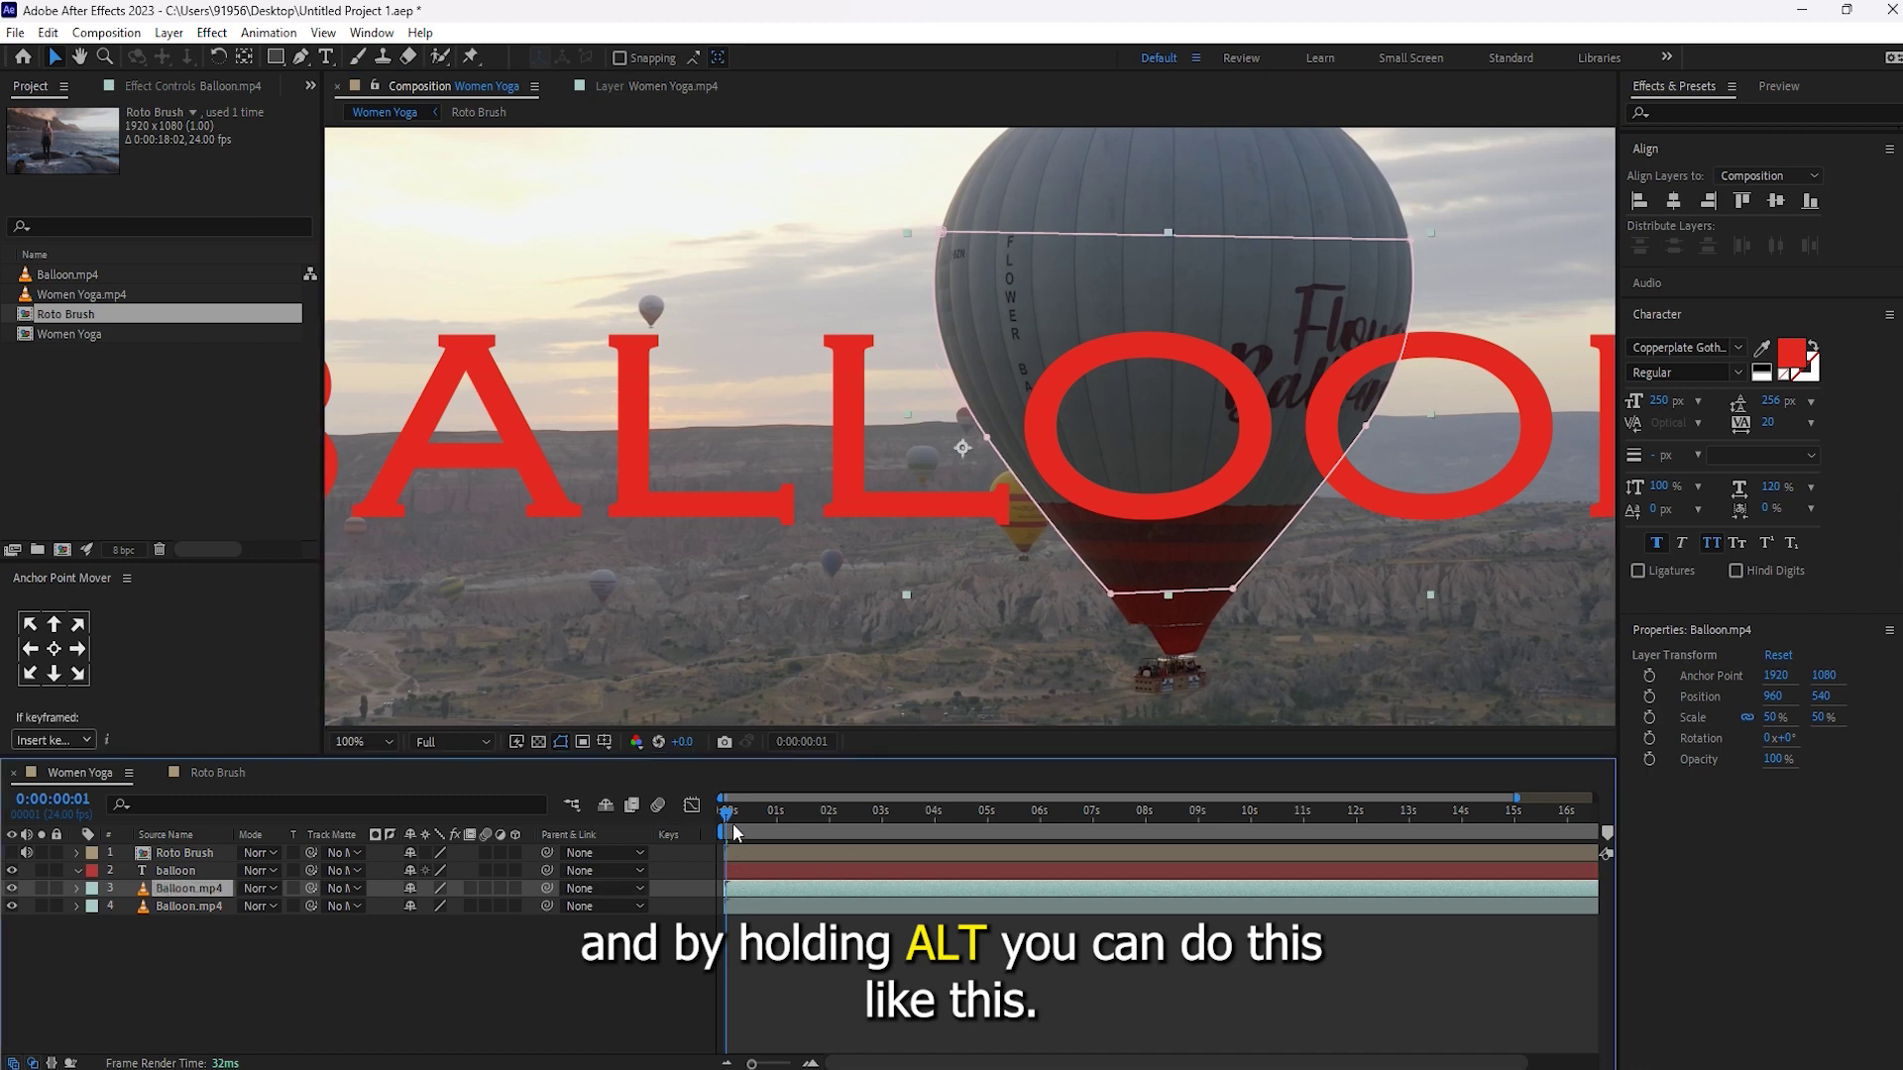
drag(734, 832, 1409, 818)
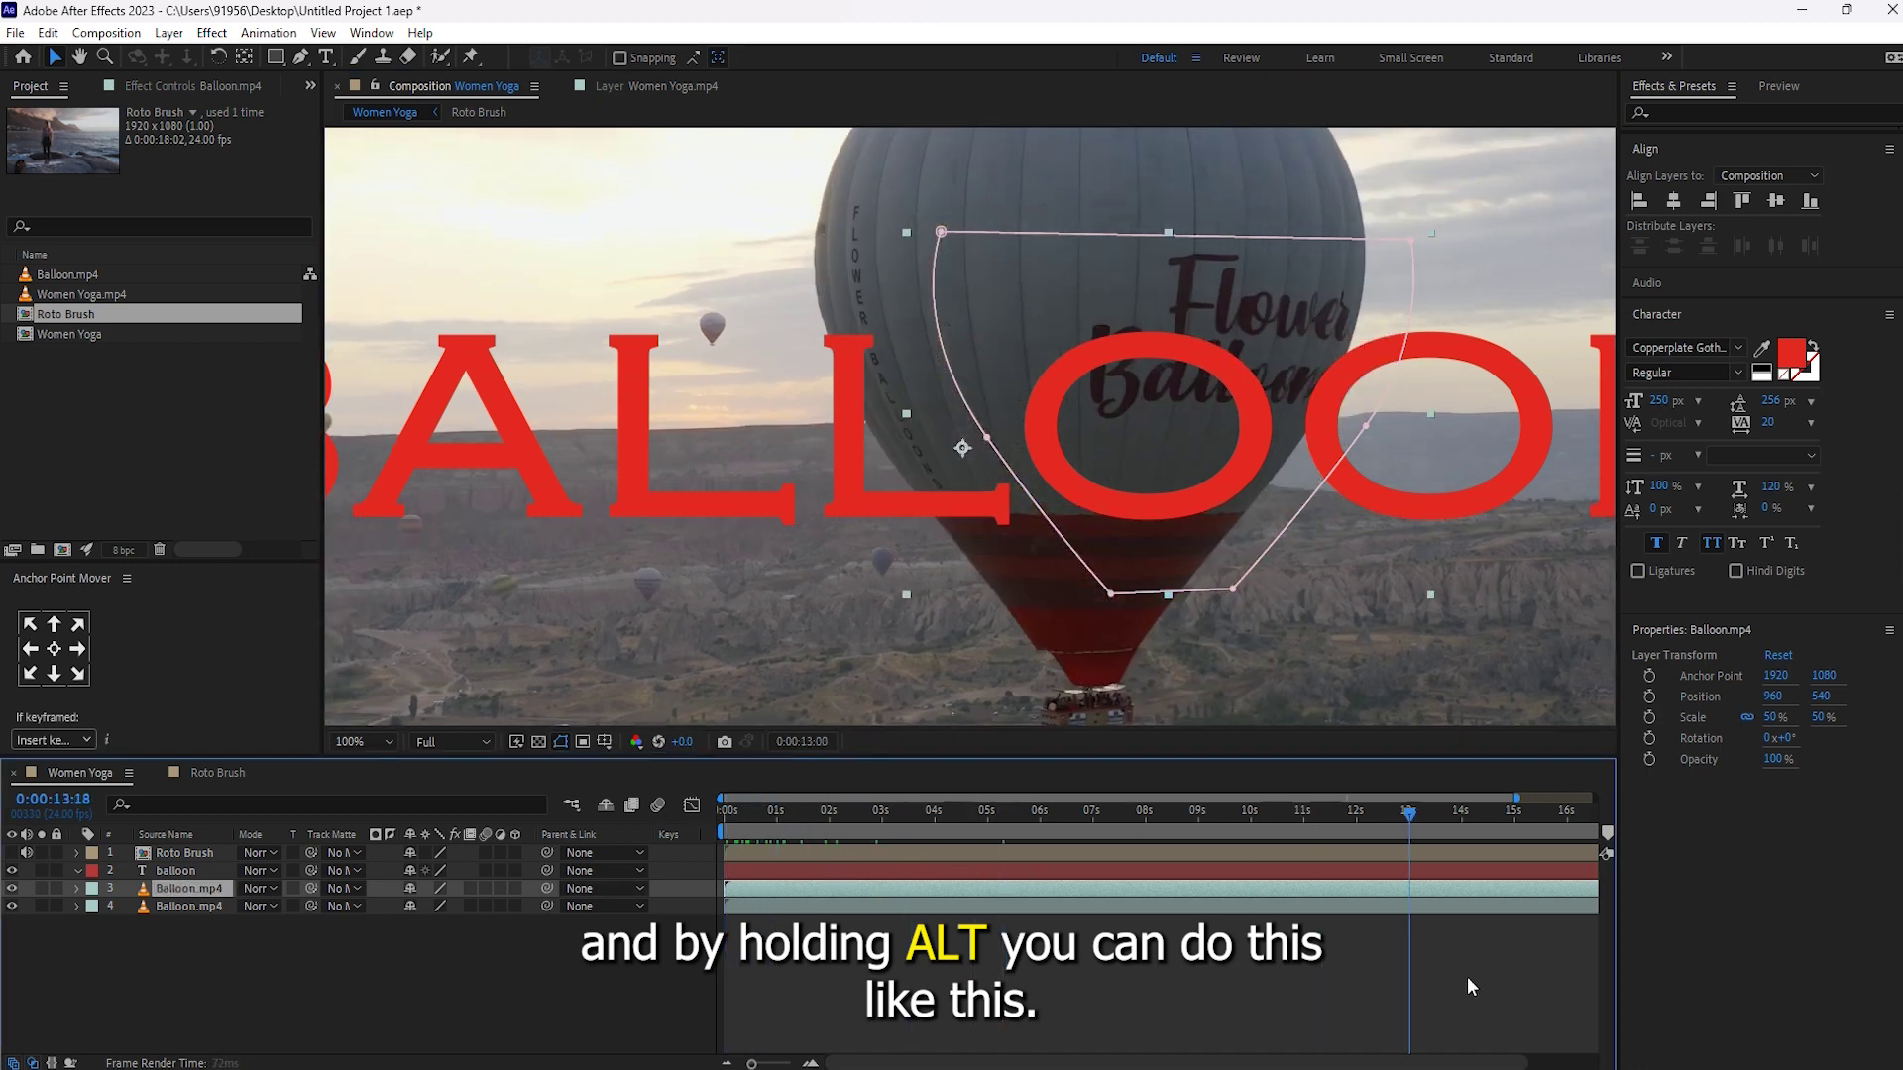
drag(1468, 979, 1563, 993)
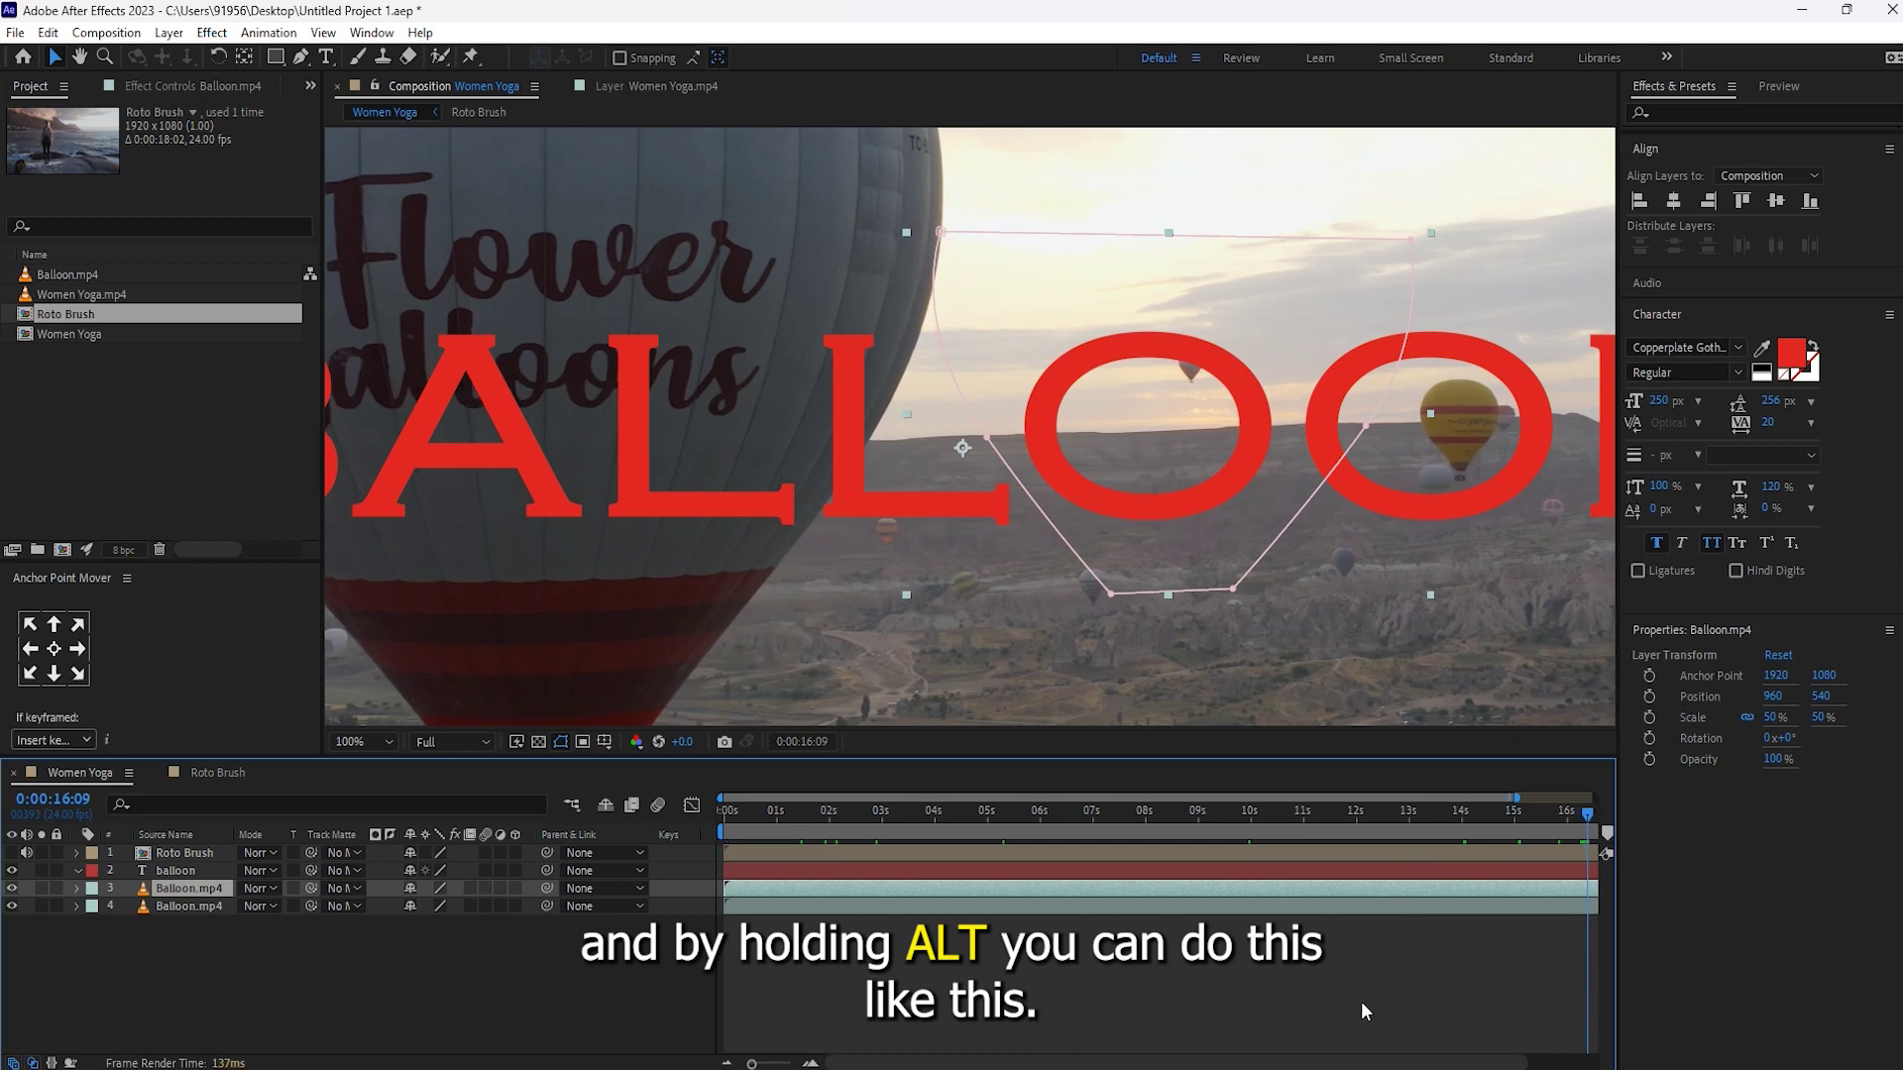
scroll(1114, 597, down, 2)
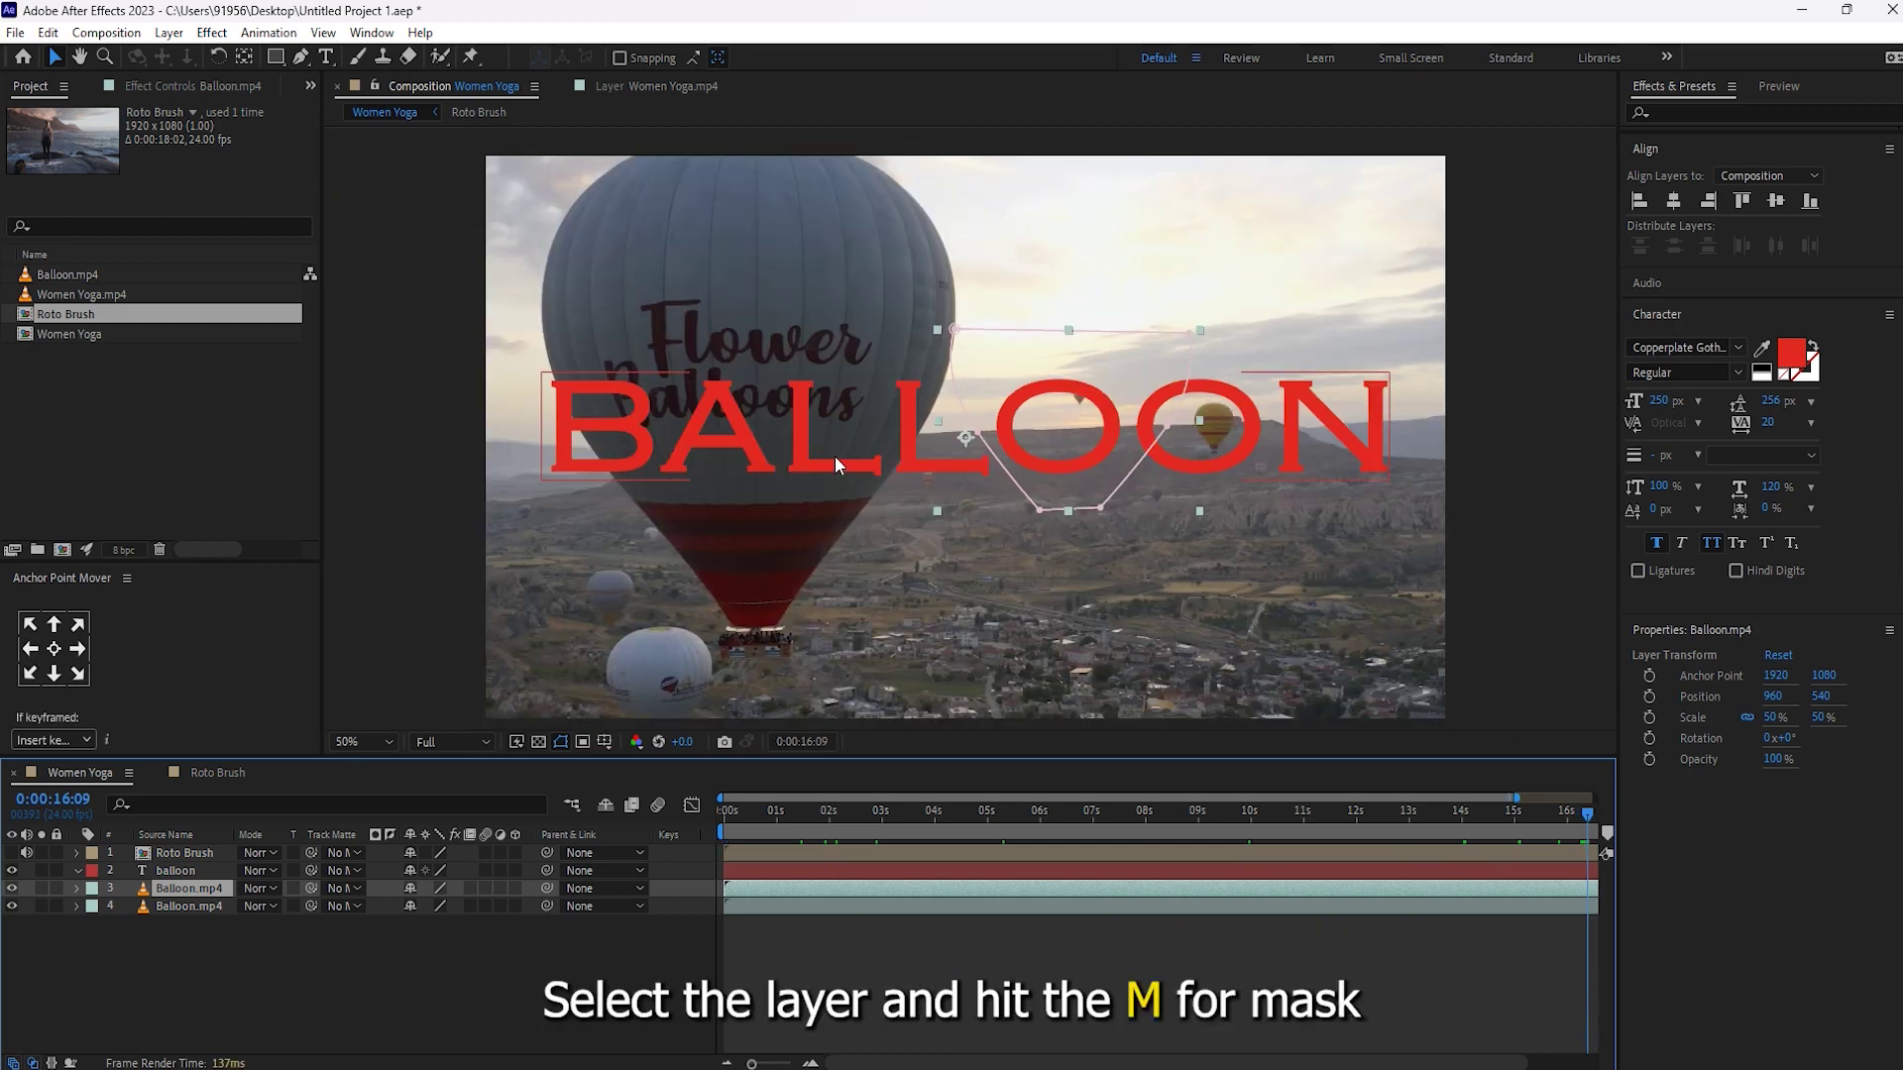
key(m)
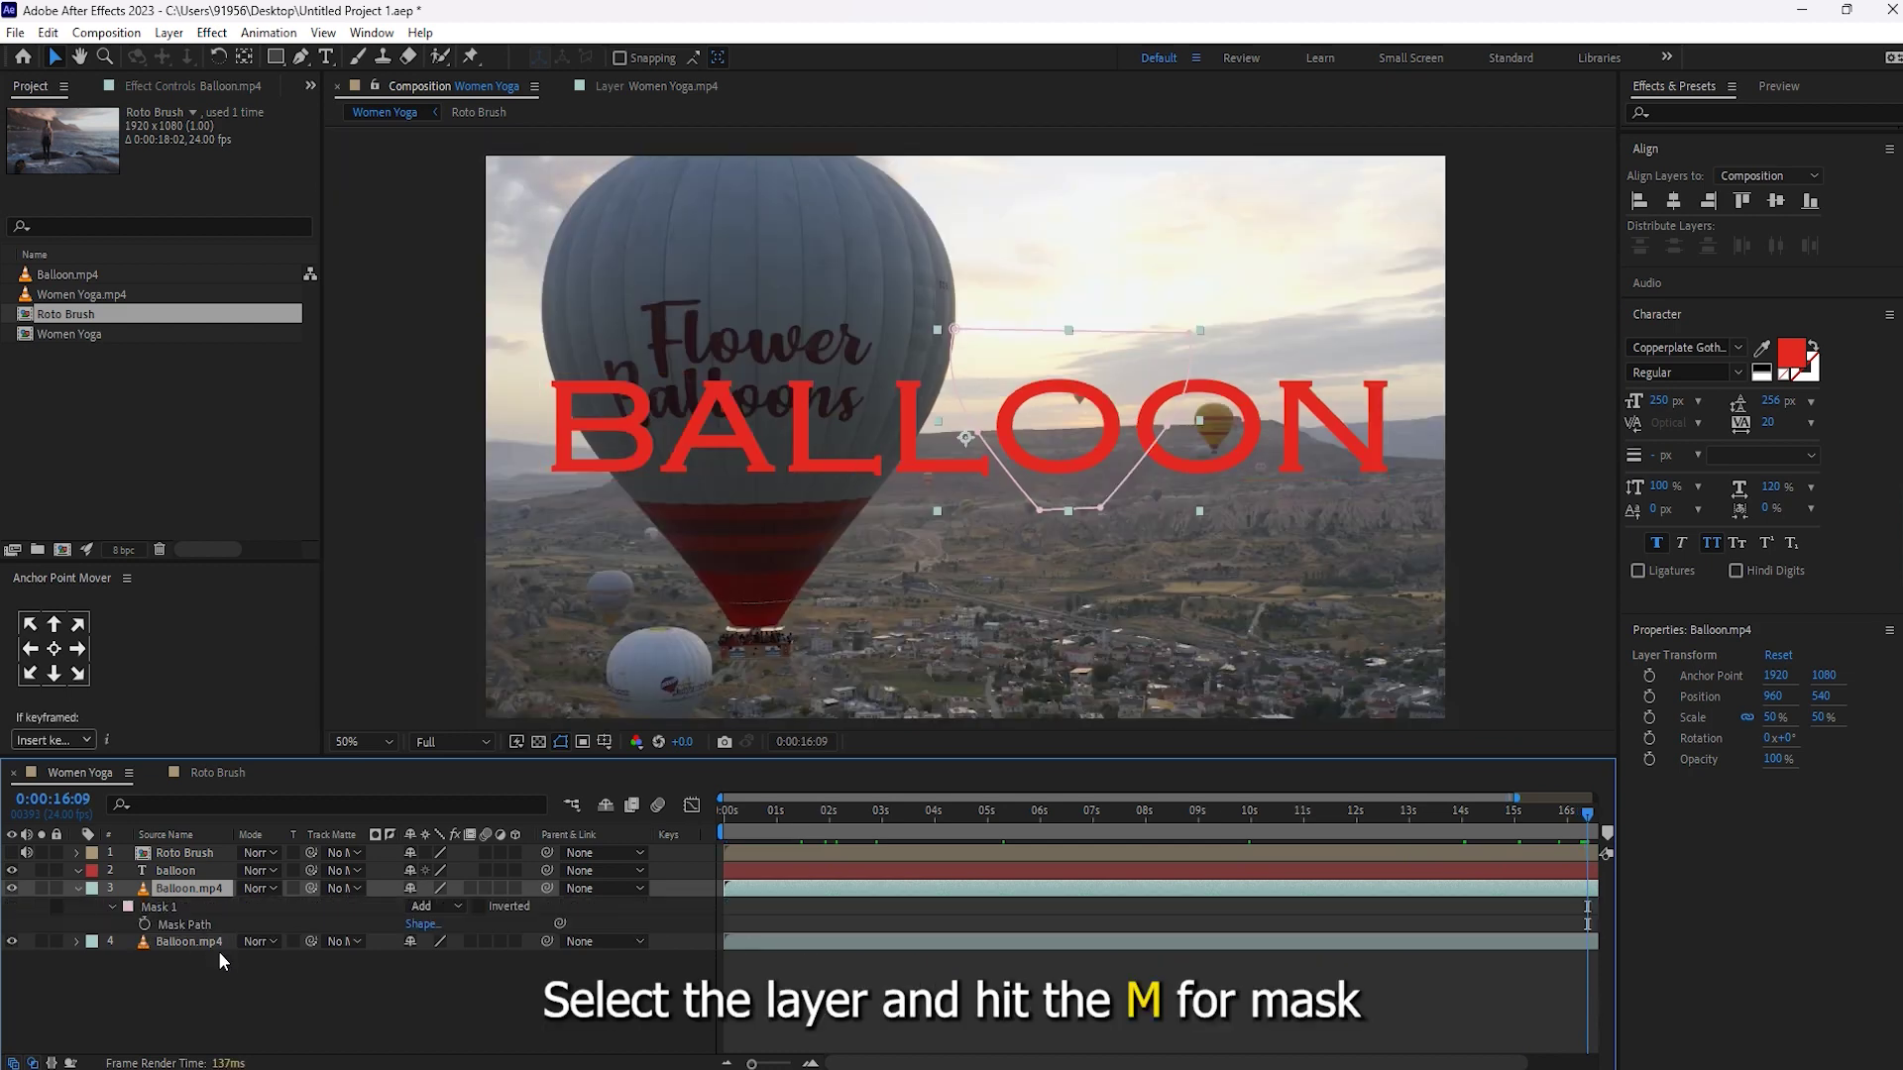
click(187, 924)
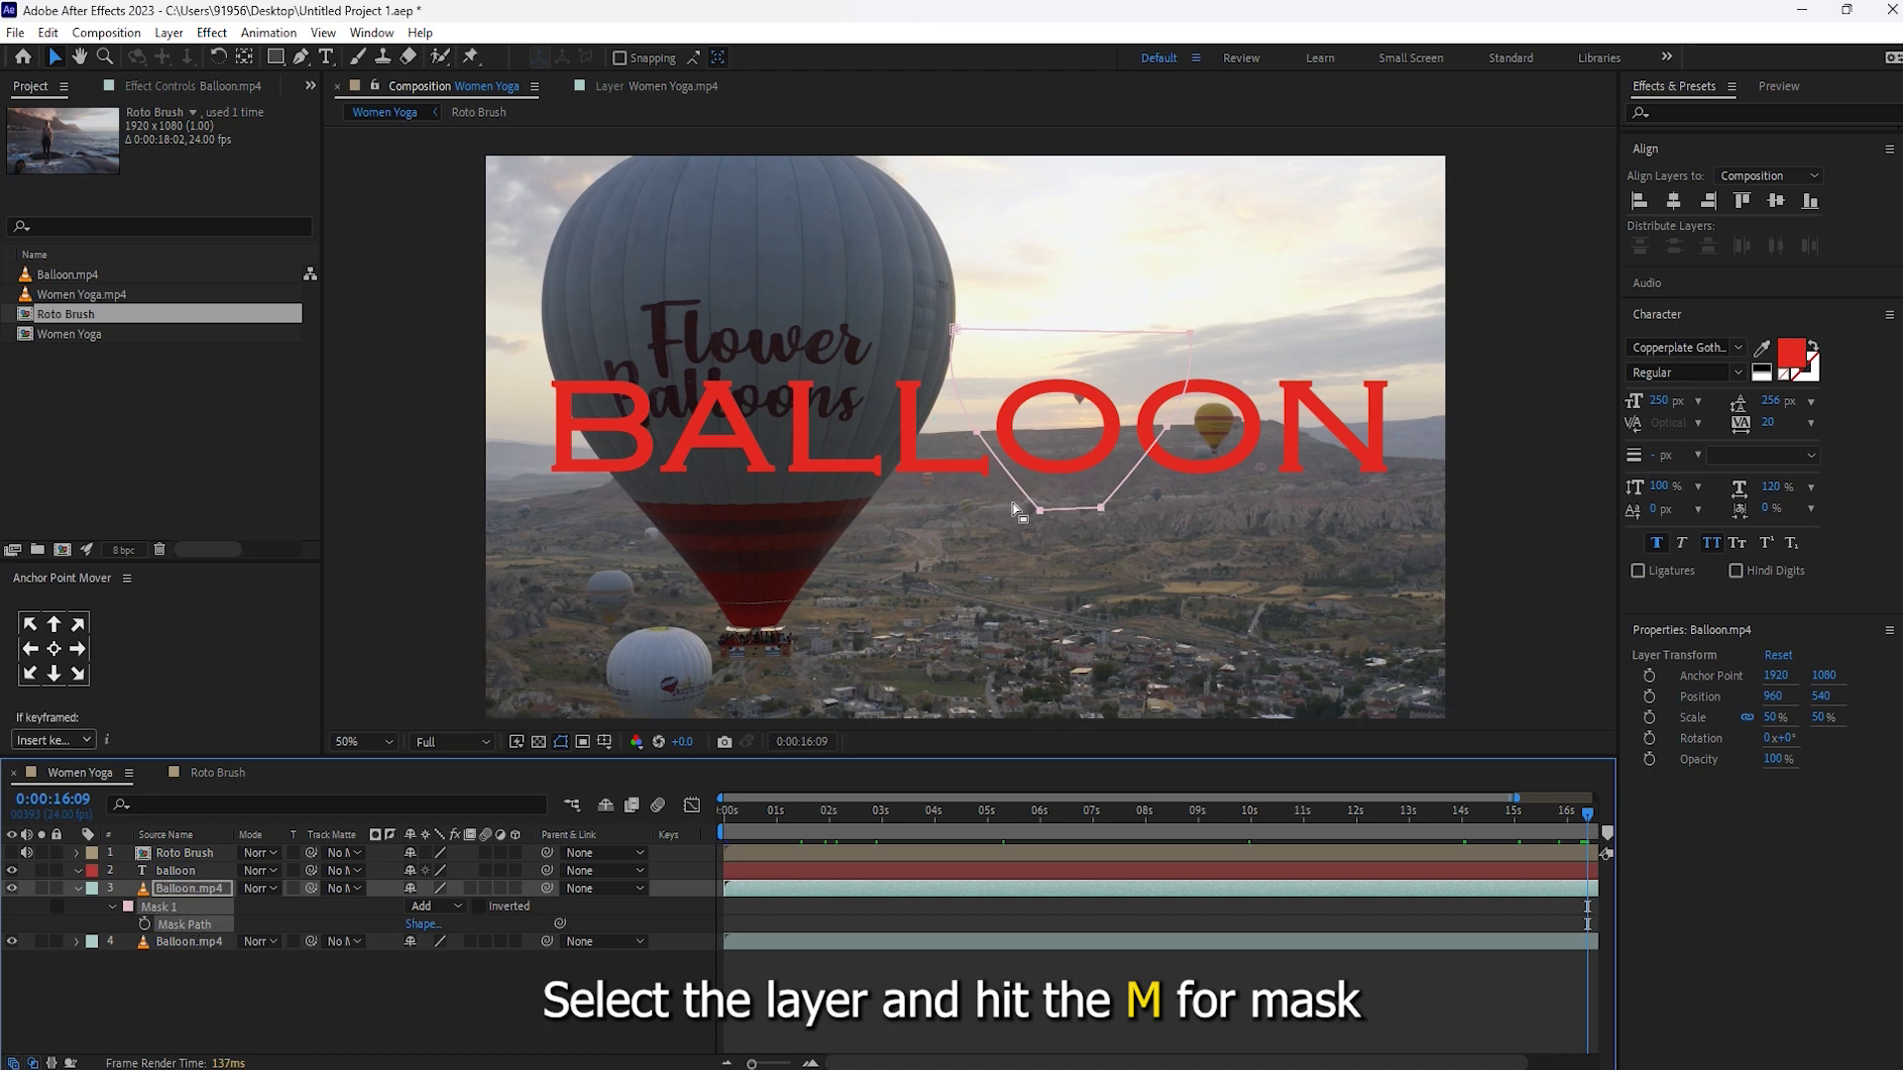
click(146, 923)
drag(789, 811, 599, 829)
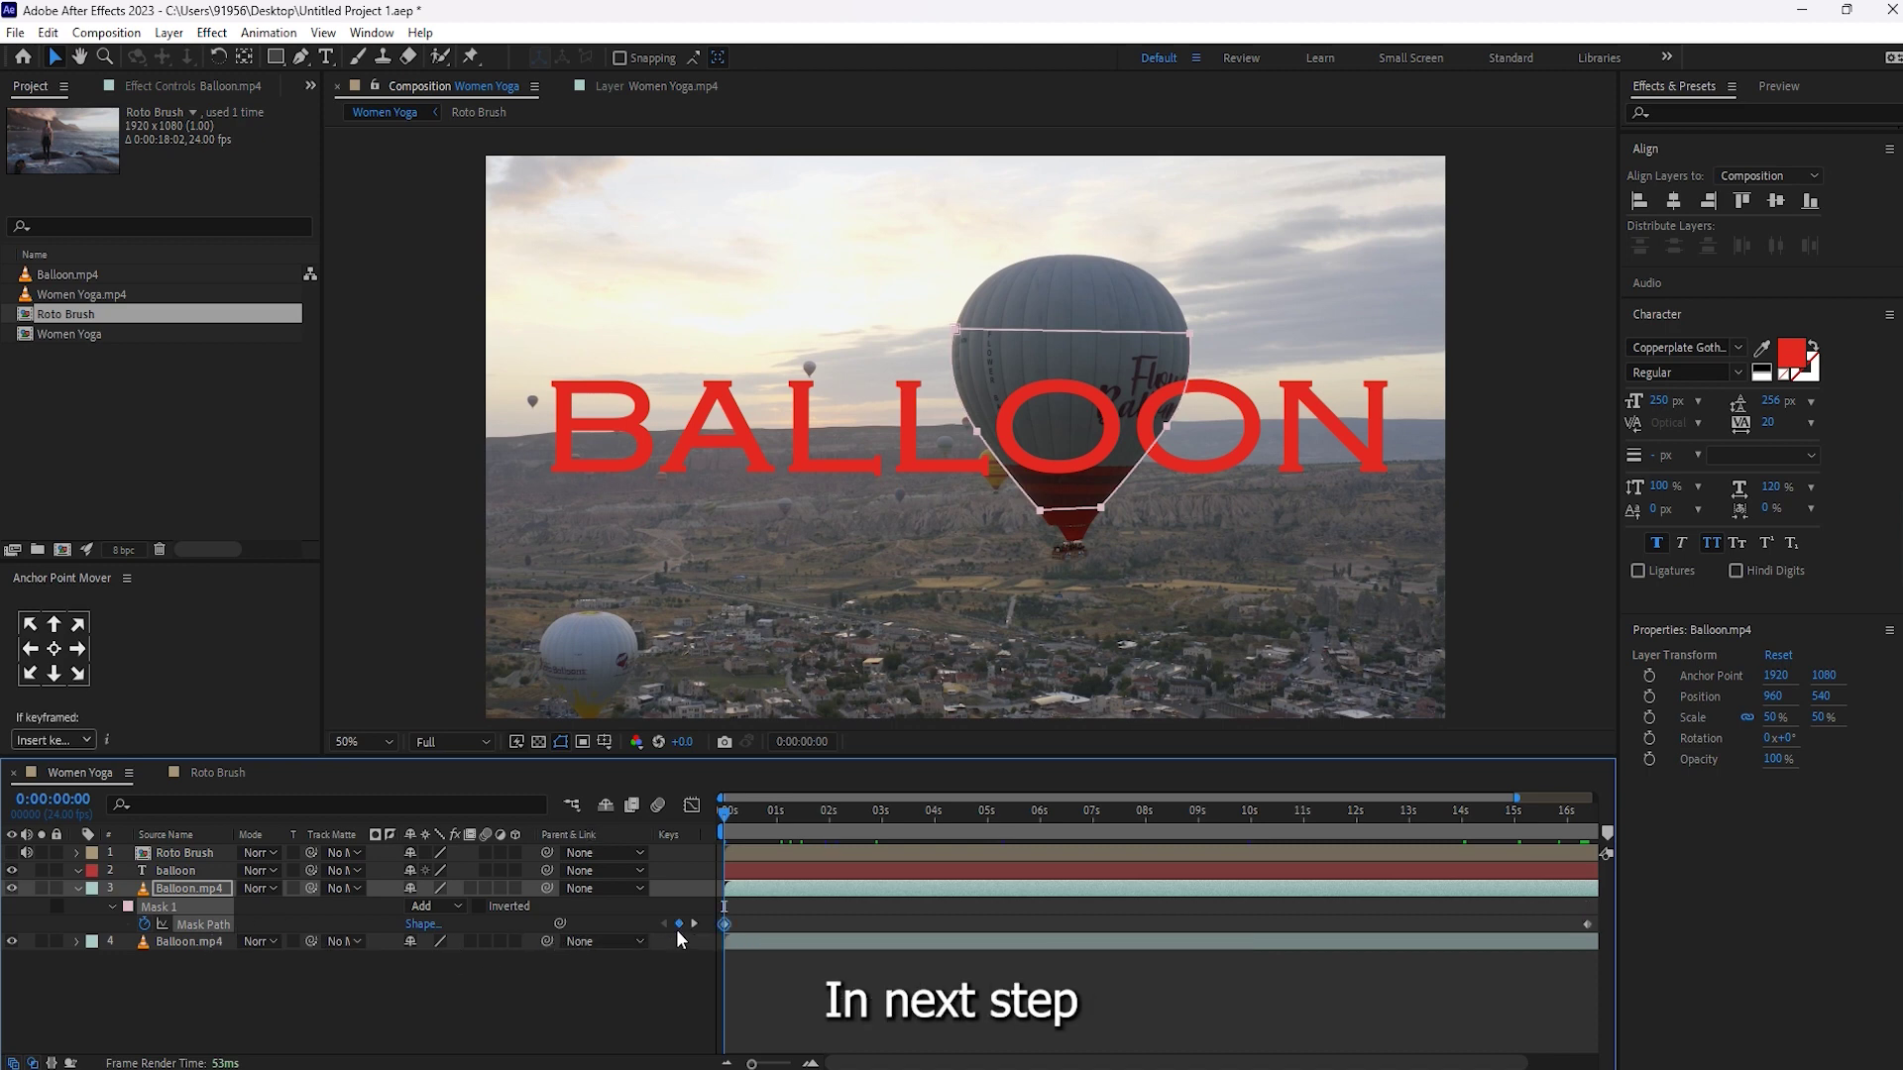
click(693, 923)
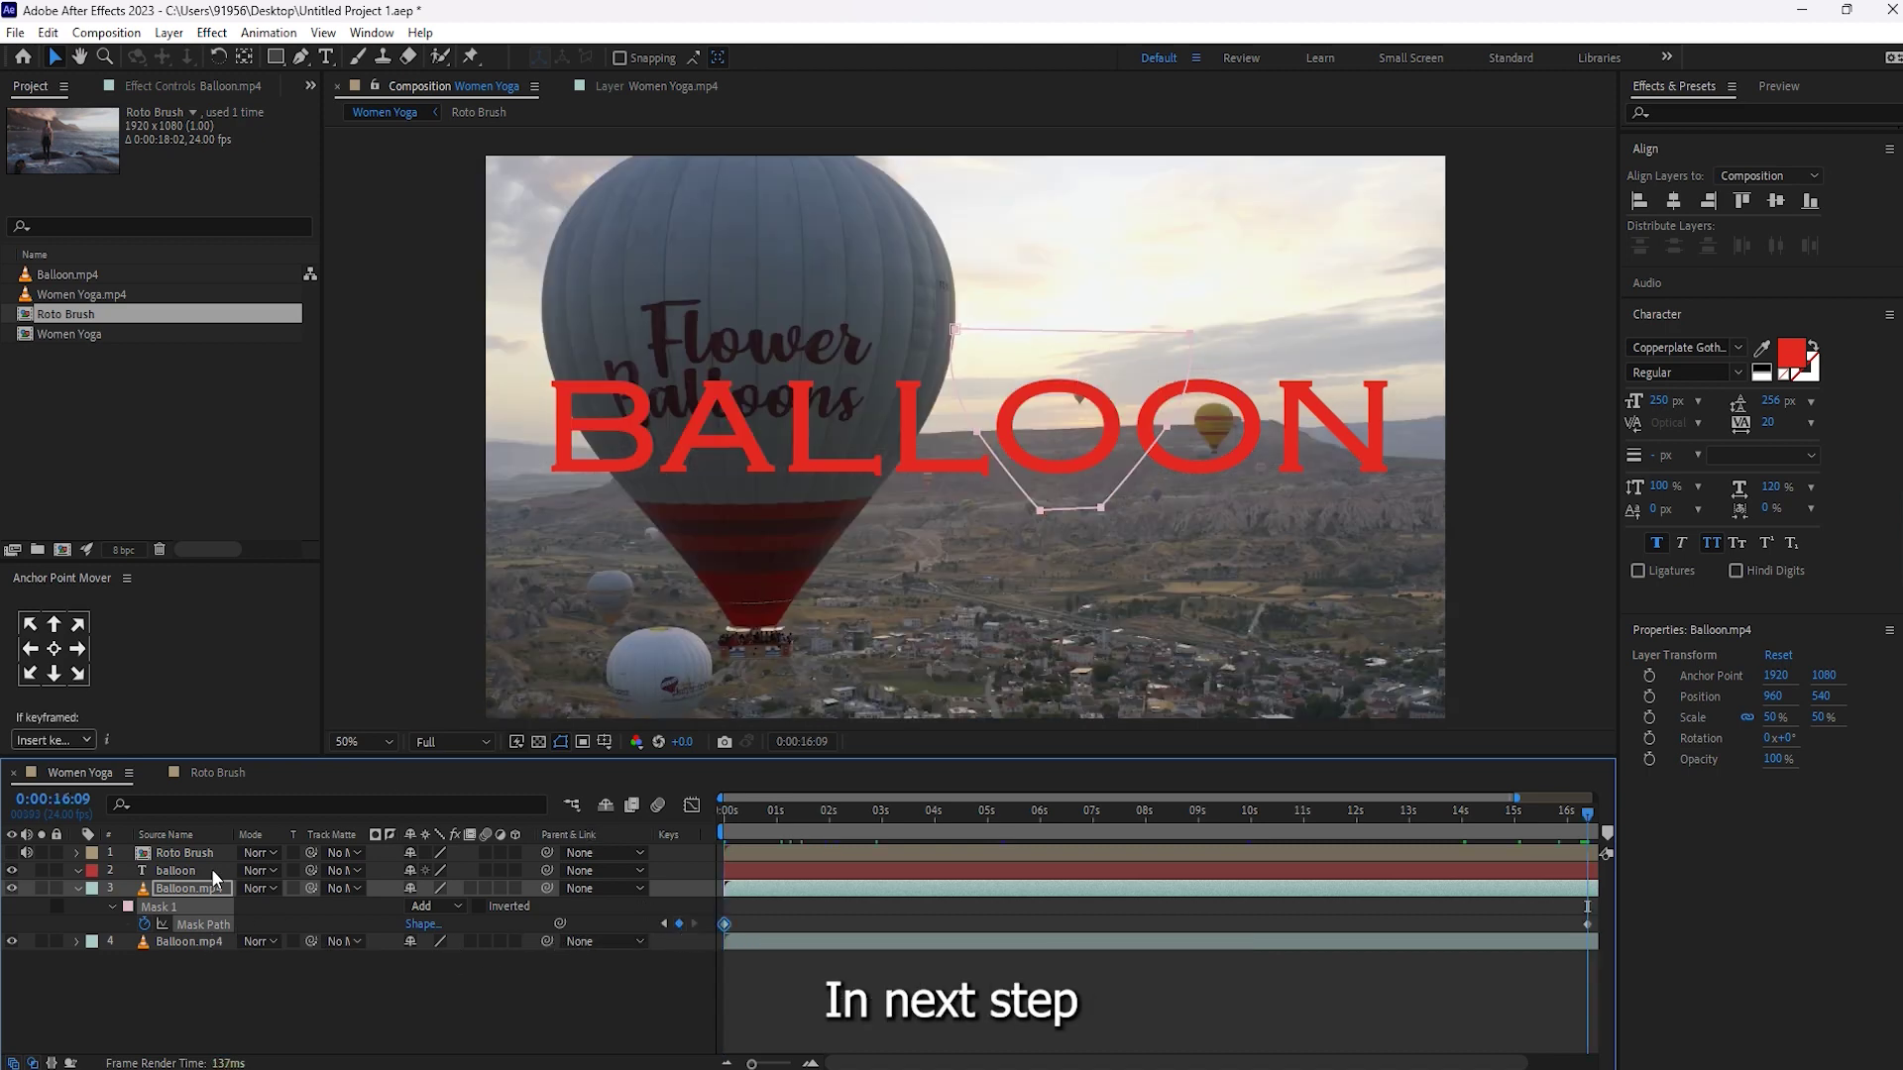
click(192, 905)
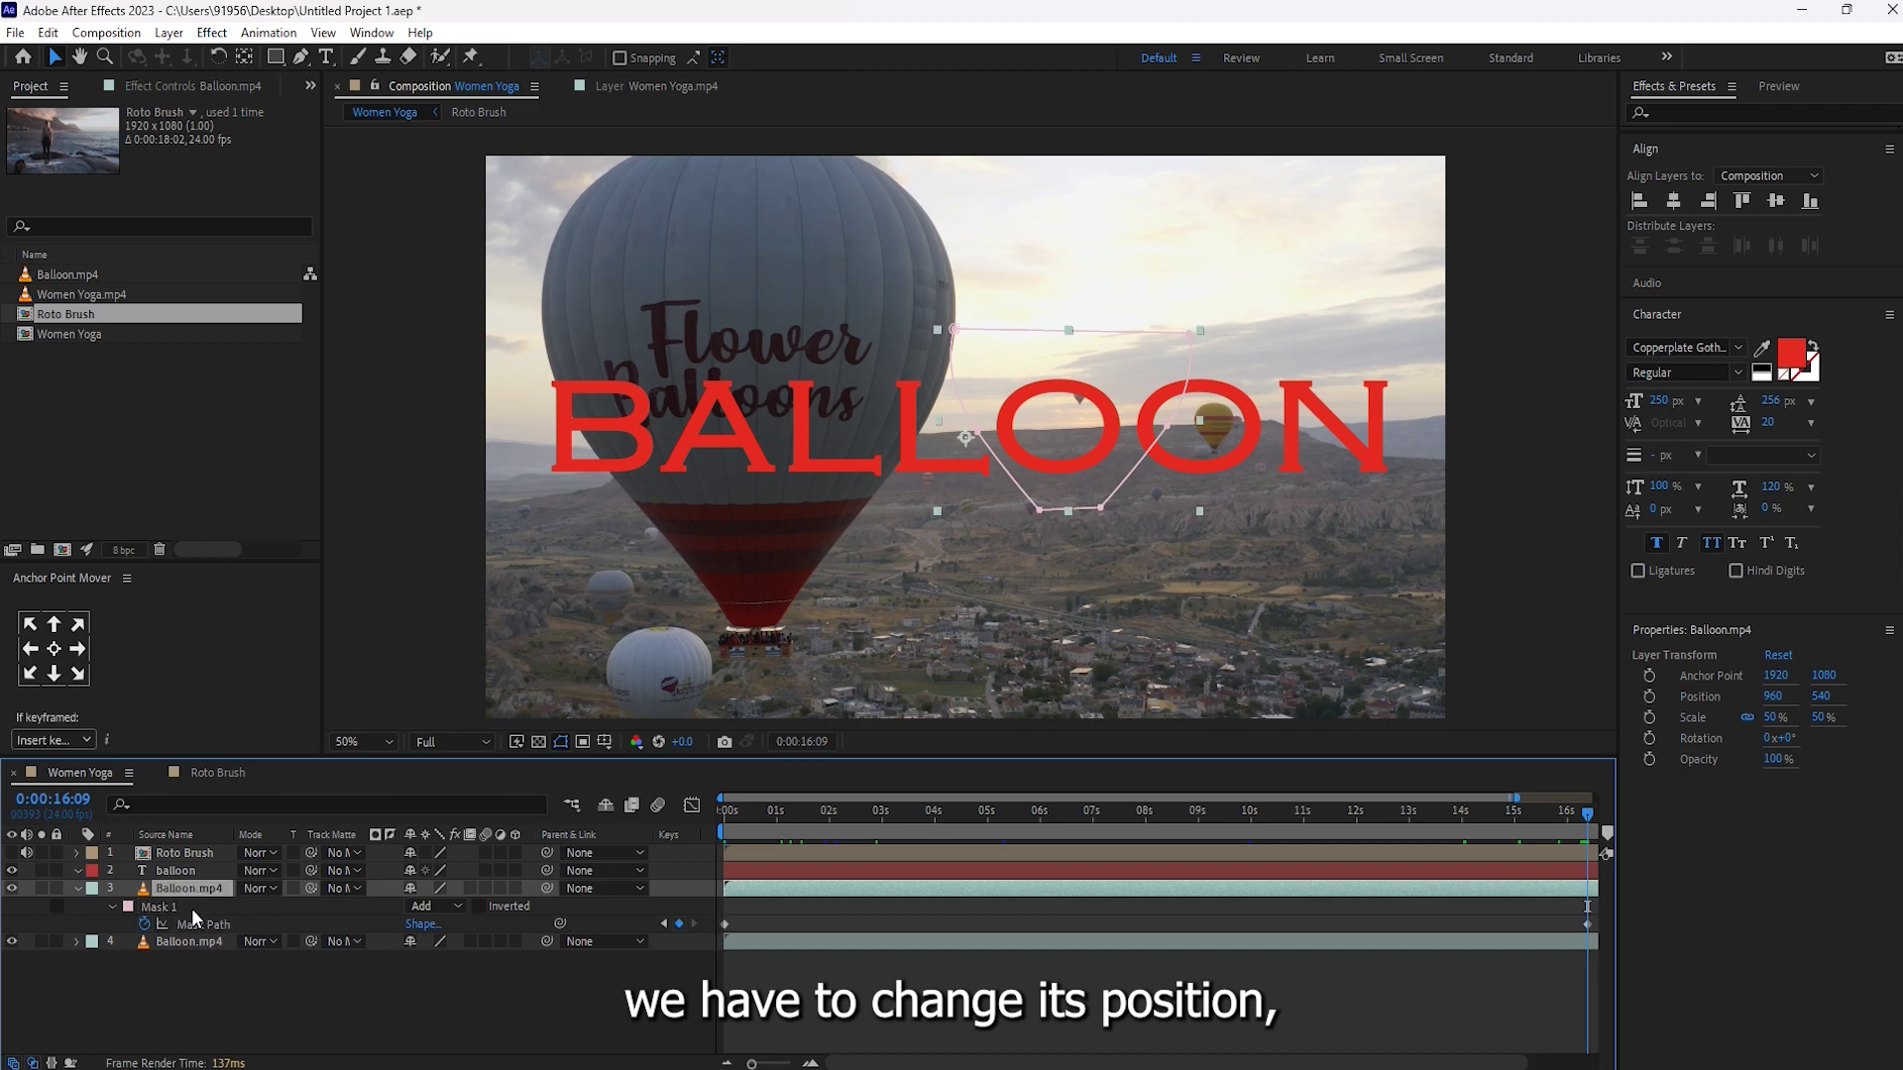
click(1038, 495)
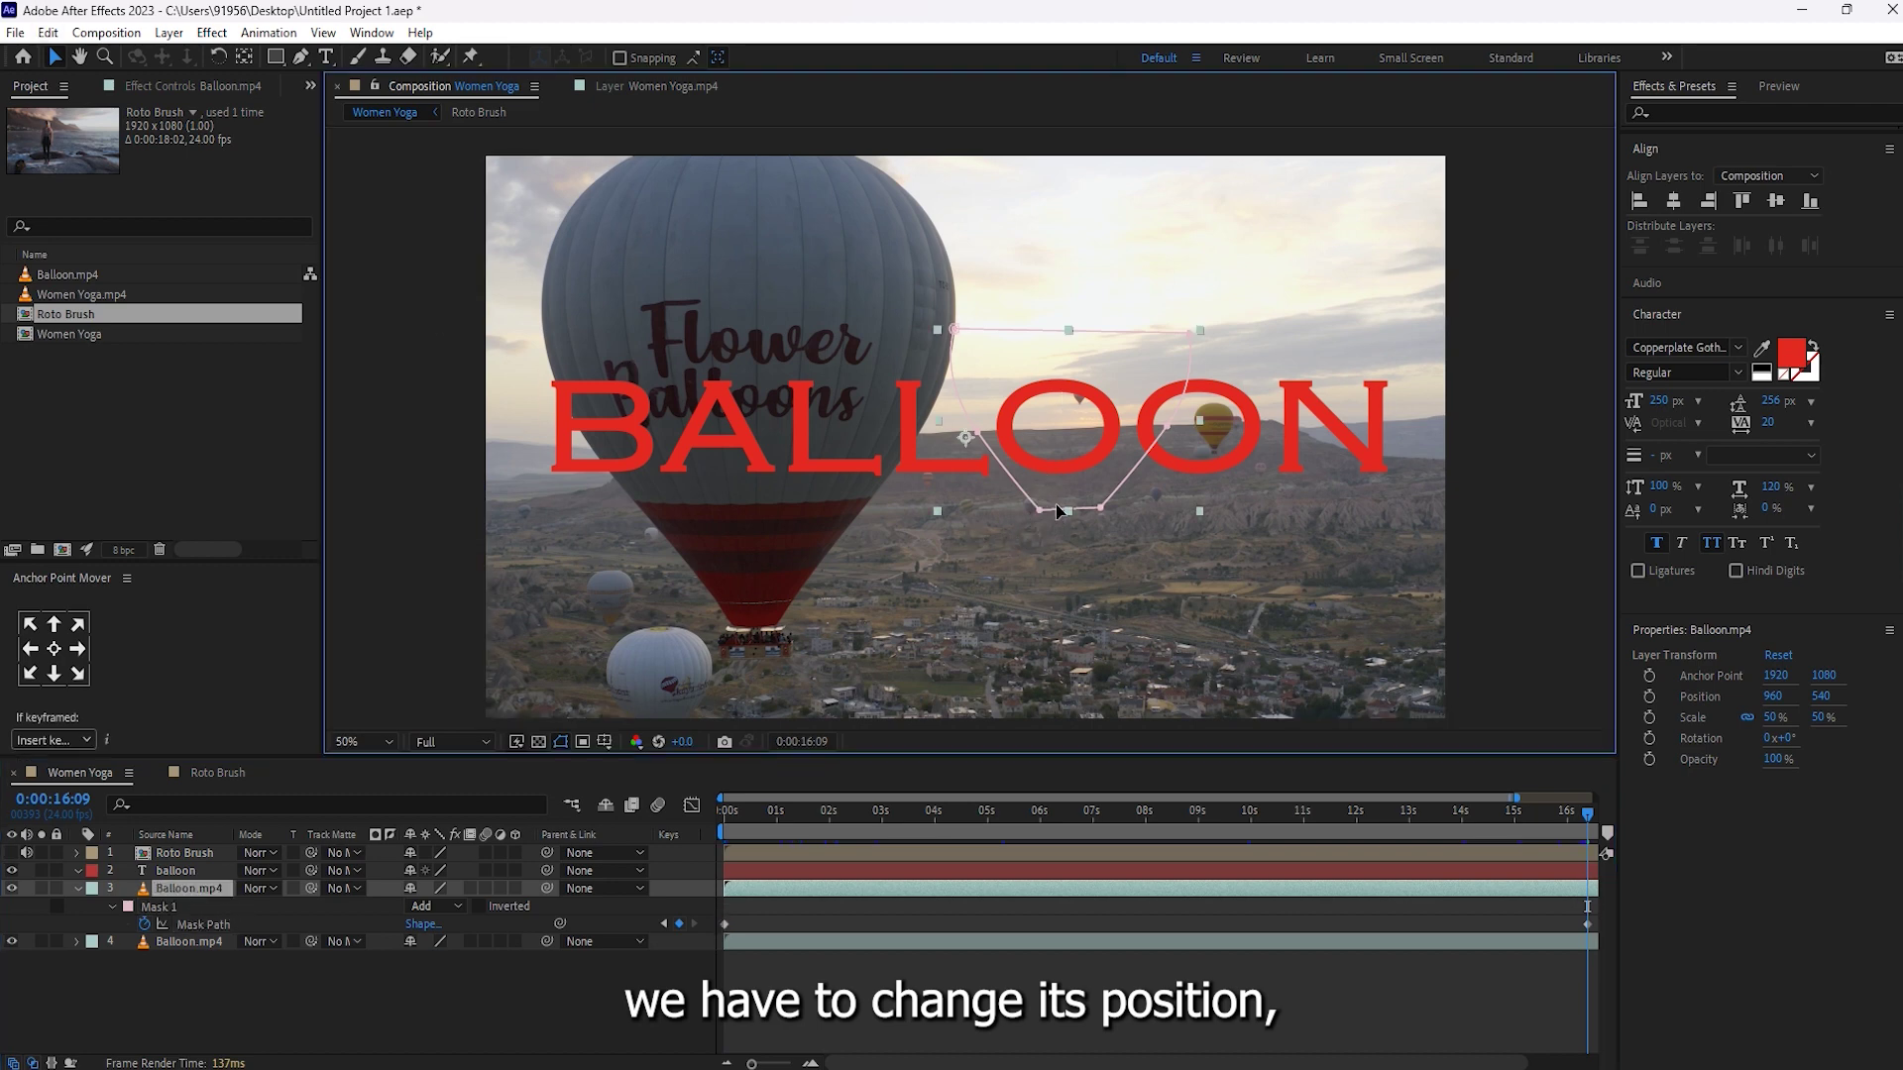
drag(1049, 499, 697, 531)
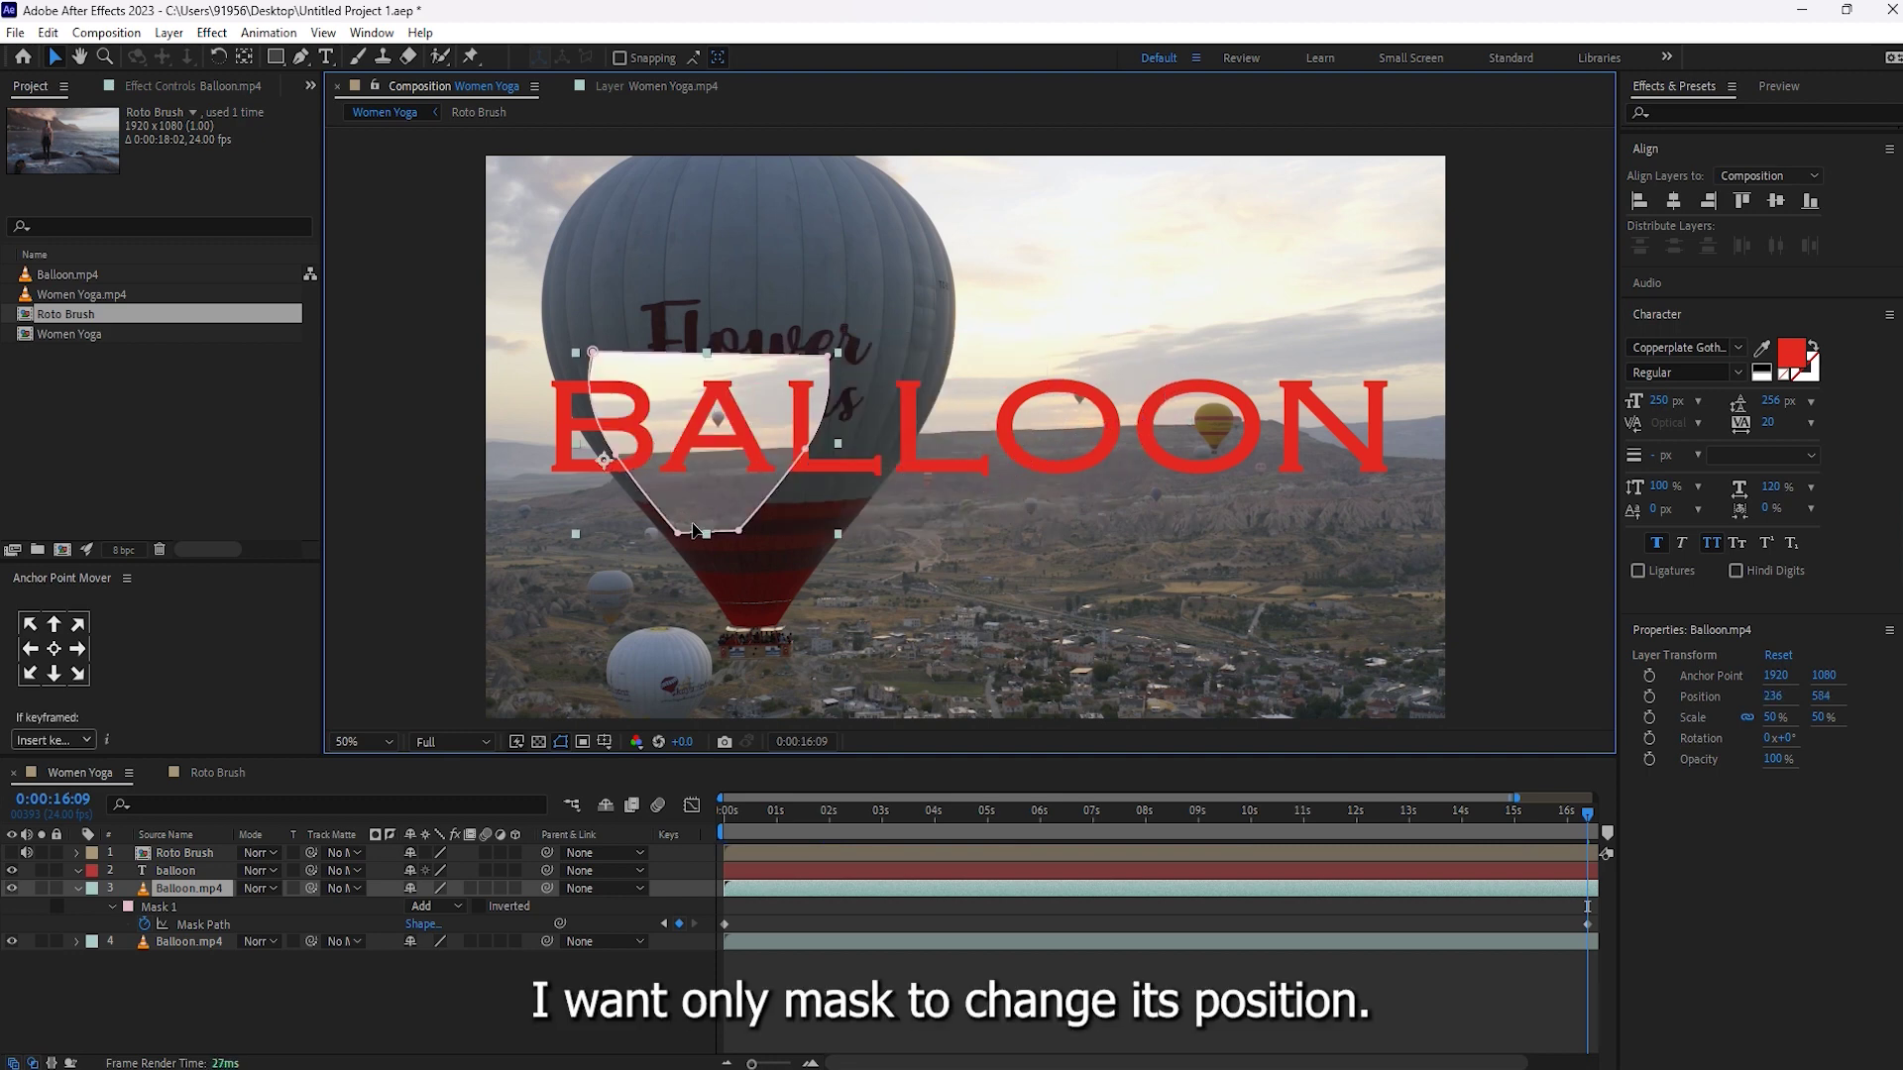
key(ctrl+z)
At 0:00:16:09, move the whole mask path onto the large balloon and pull its right-side and lower points out to the balloon's edge.
click(190, 920)
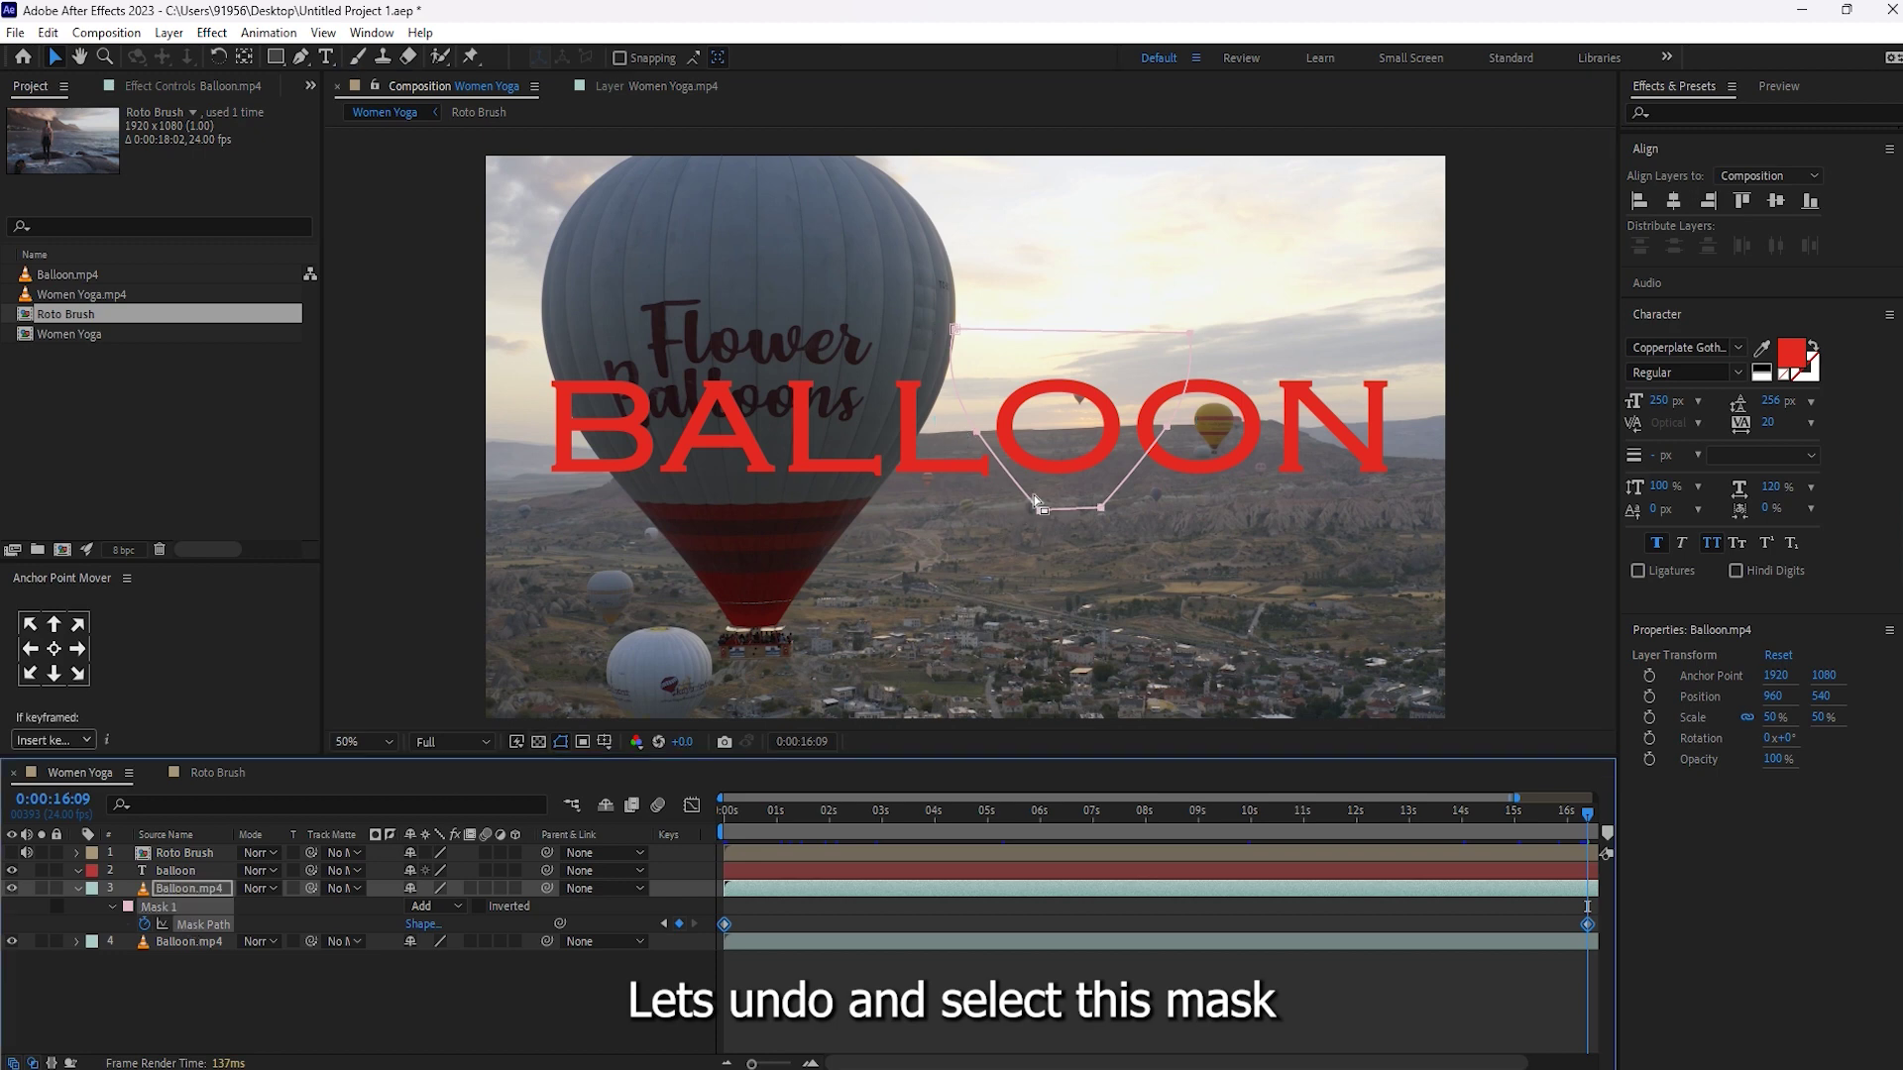
drag(1028, 495, 639, 508)
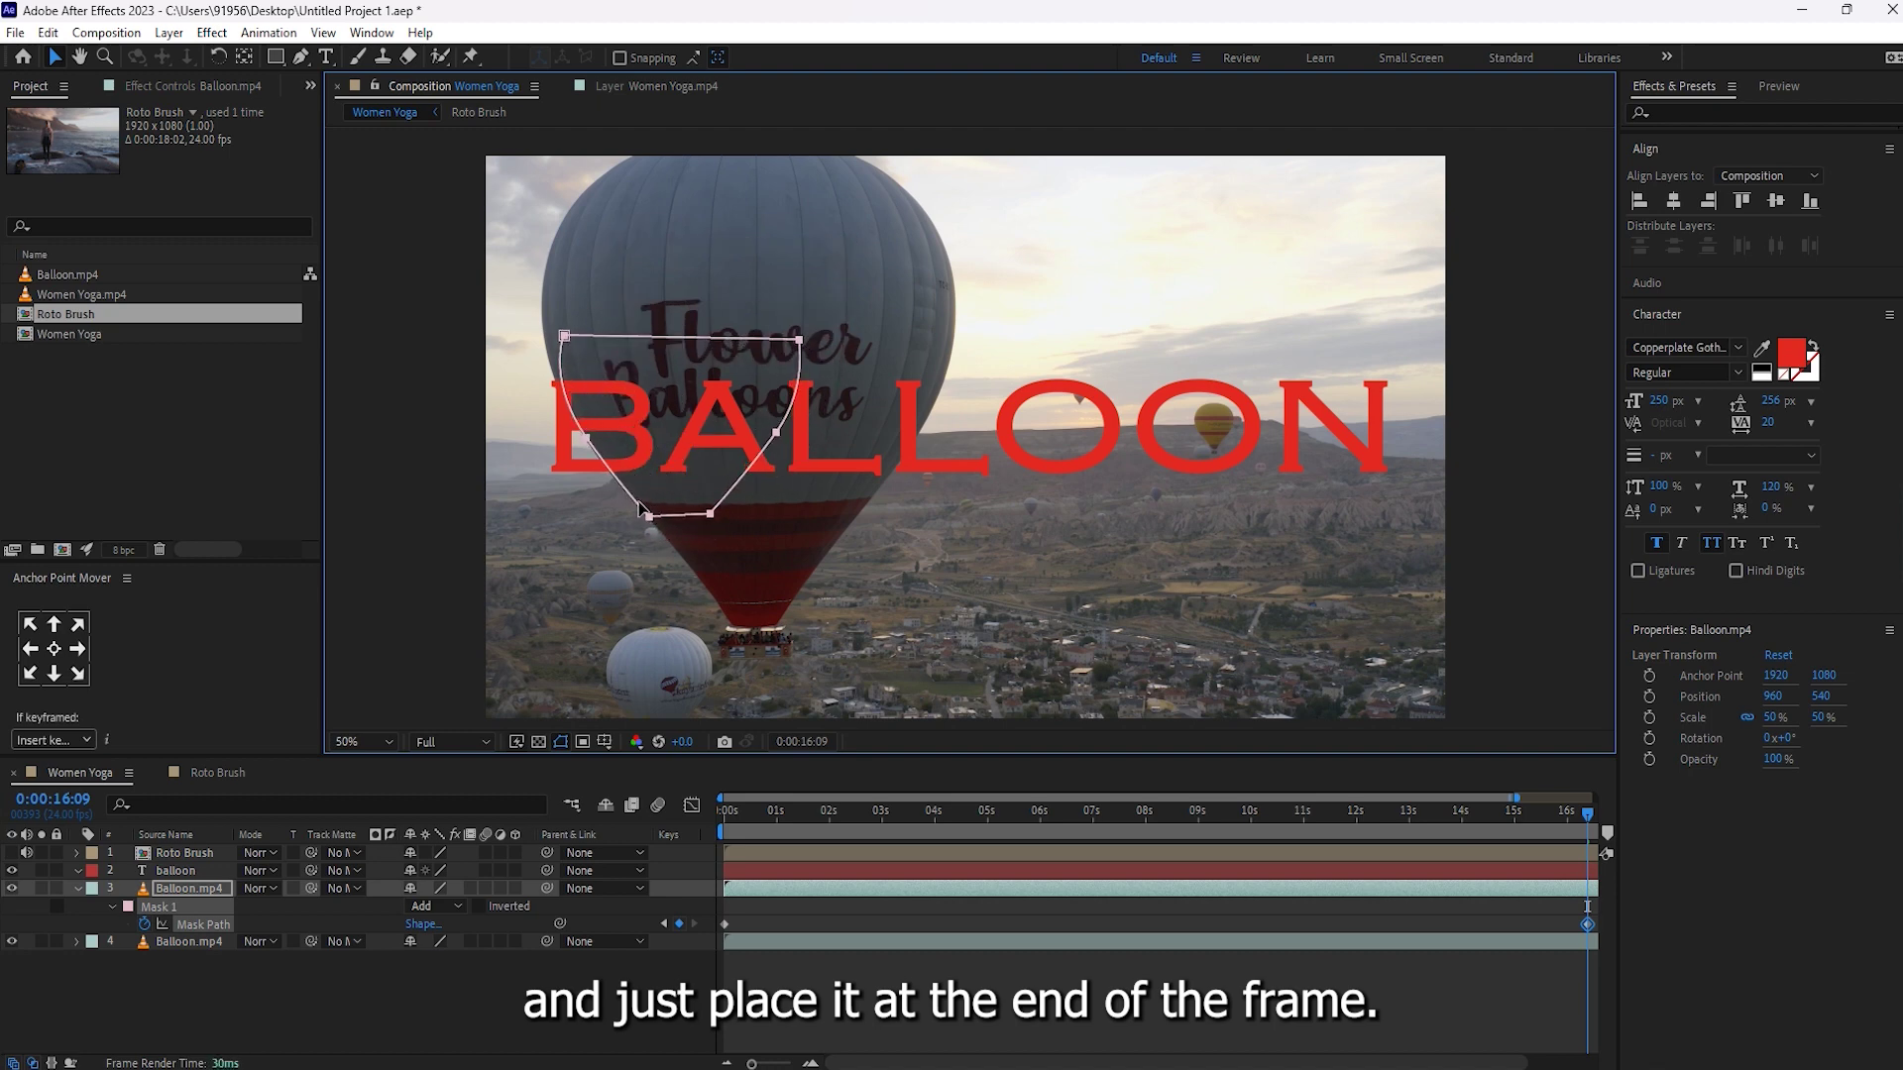
key(period)
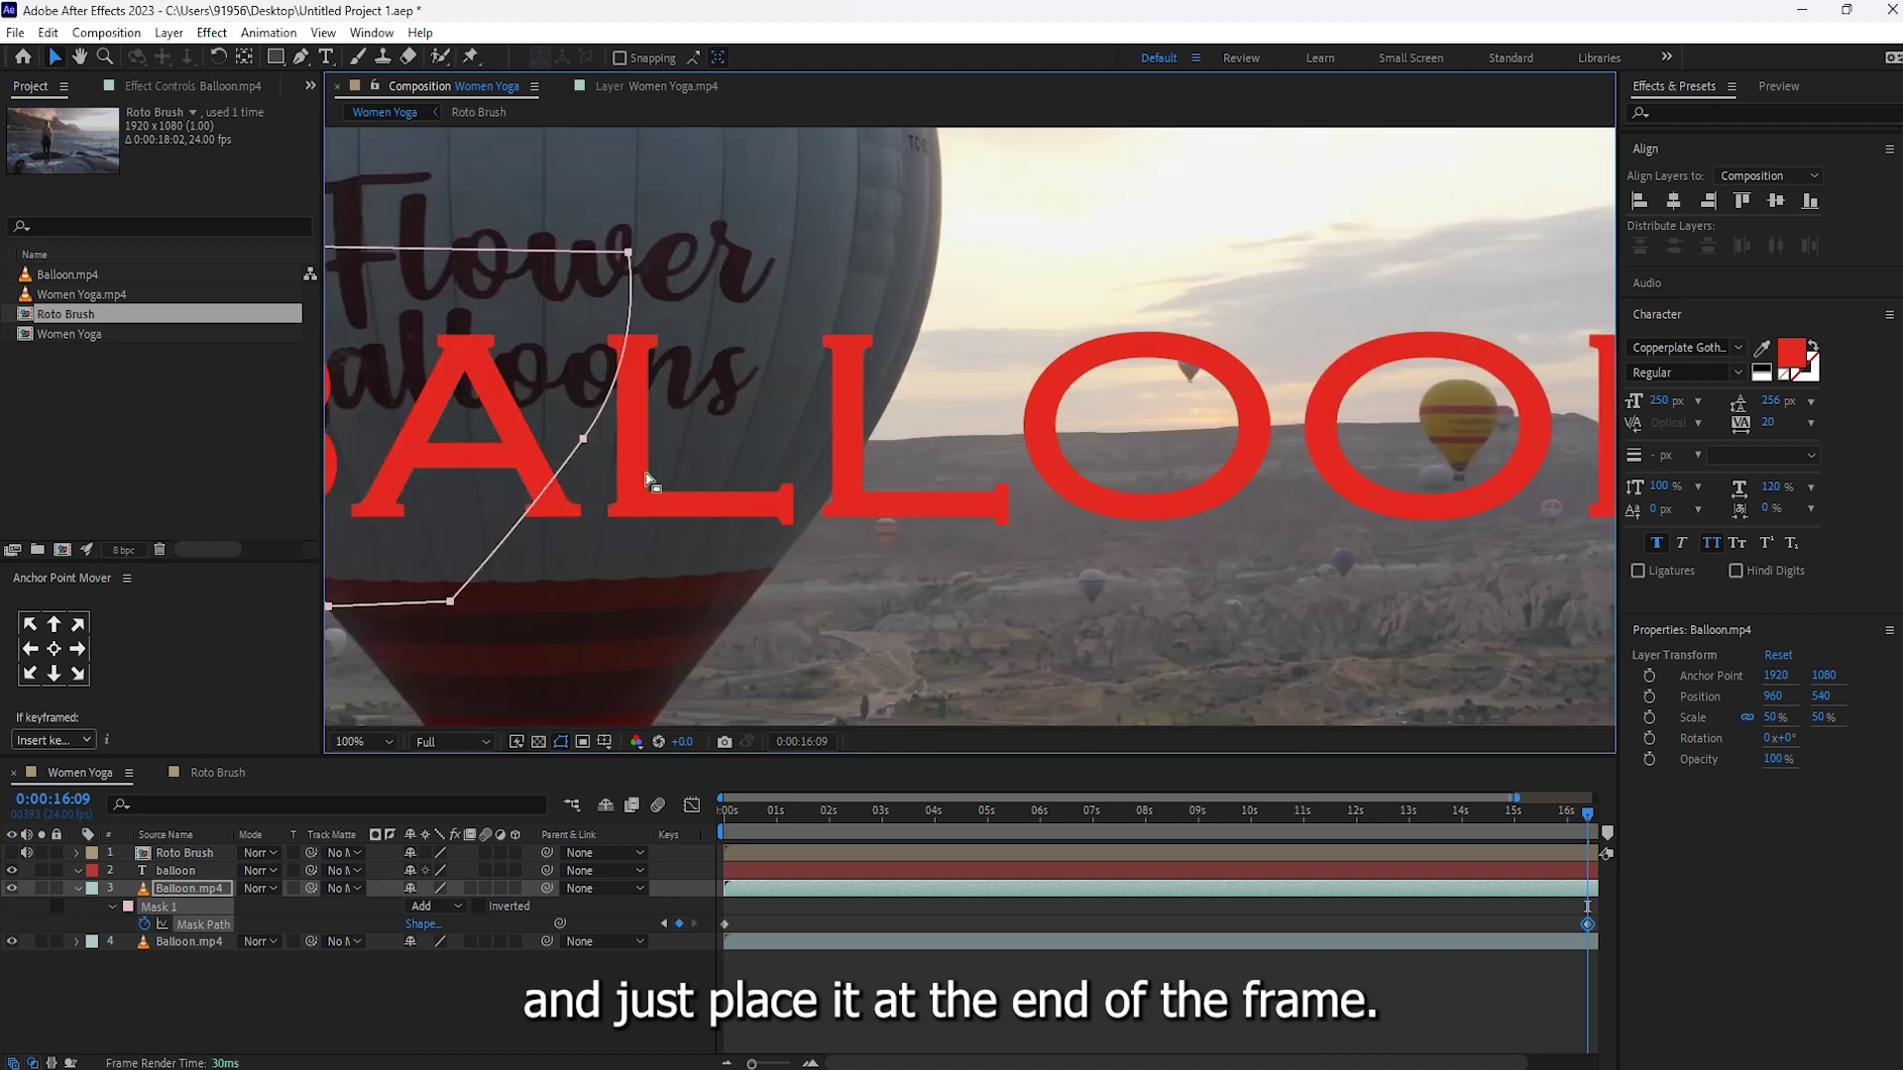
drag(585, 448, 841, 481)
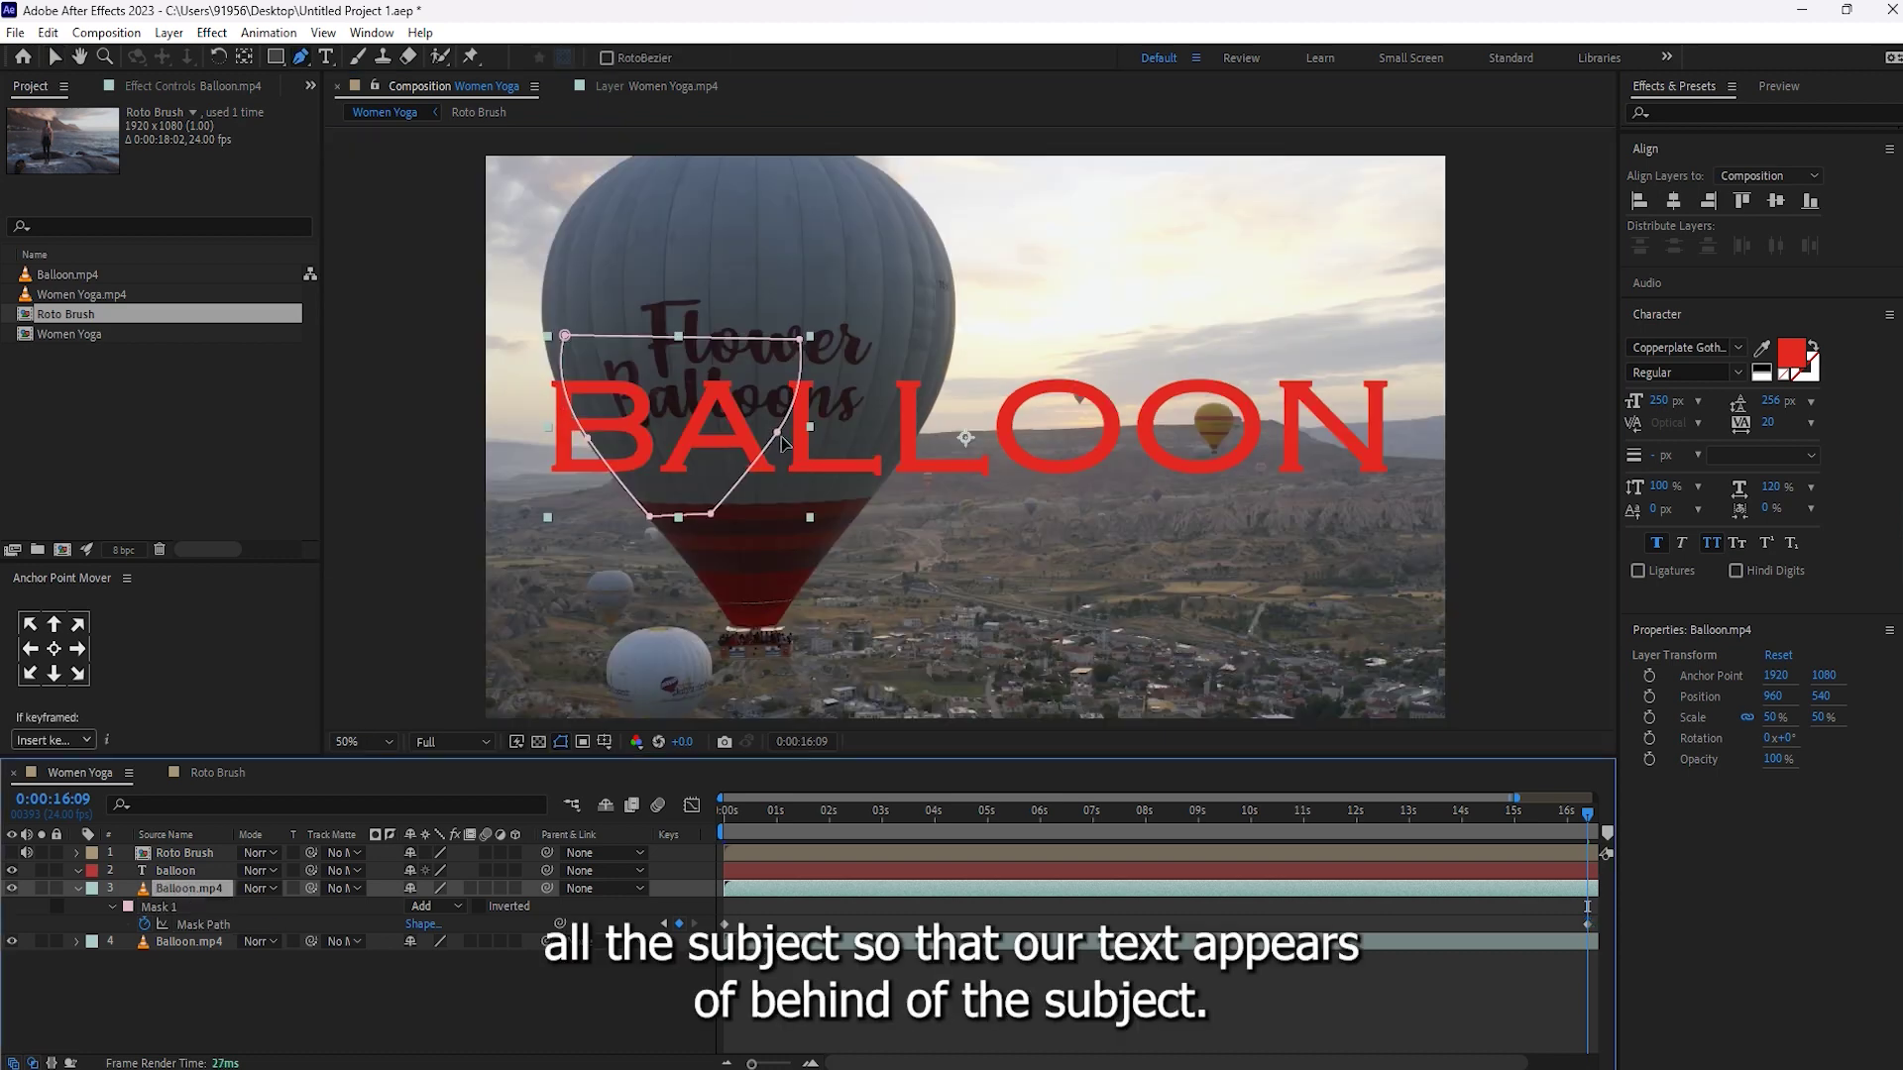
drag(779, 434, 907, 453)
drag(712, 515, 823, 558)
drag(650, 518, 691, 572)
At 0:00:16:09, fit the mask's right-side points to the large balloon's edge and pull its upper-left point out to the outline.
key(period)
drag(631, 251, 942, 186)
click(923, 313)
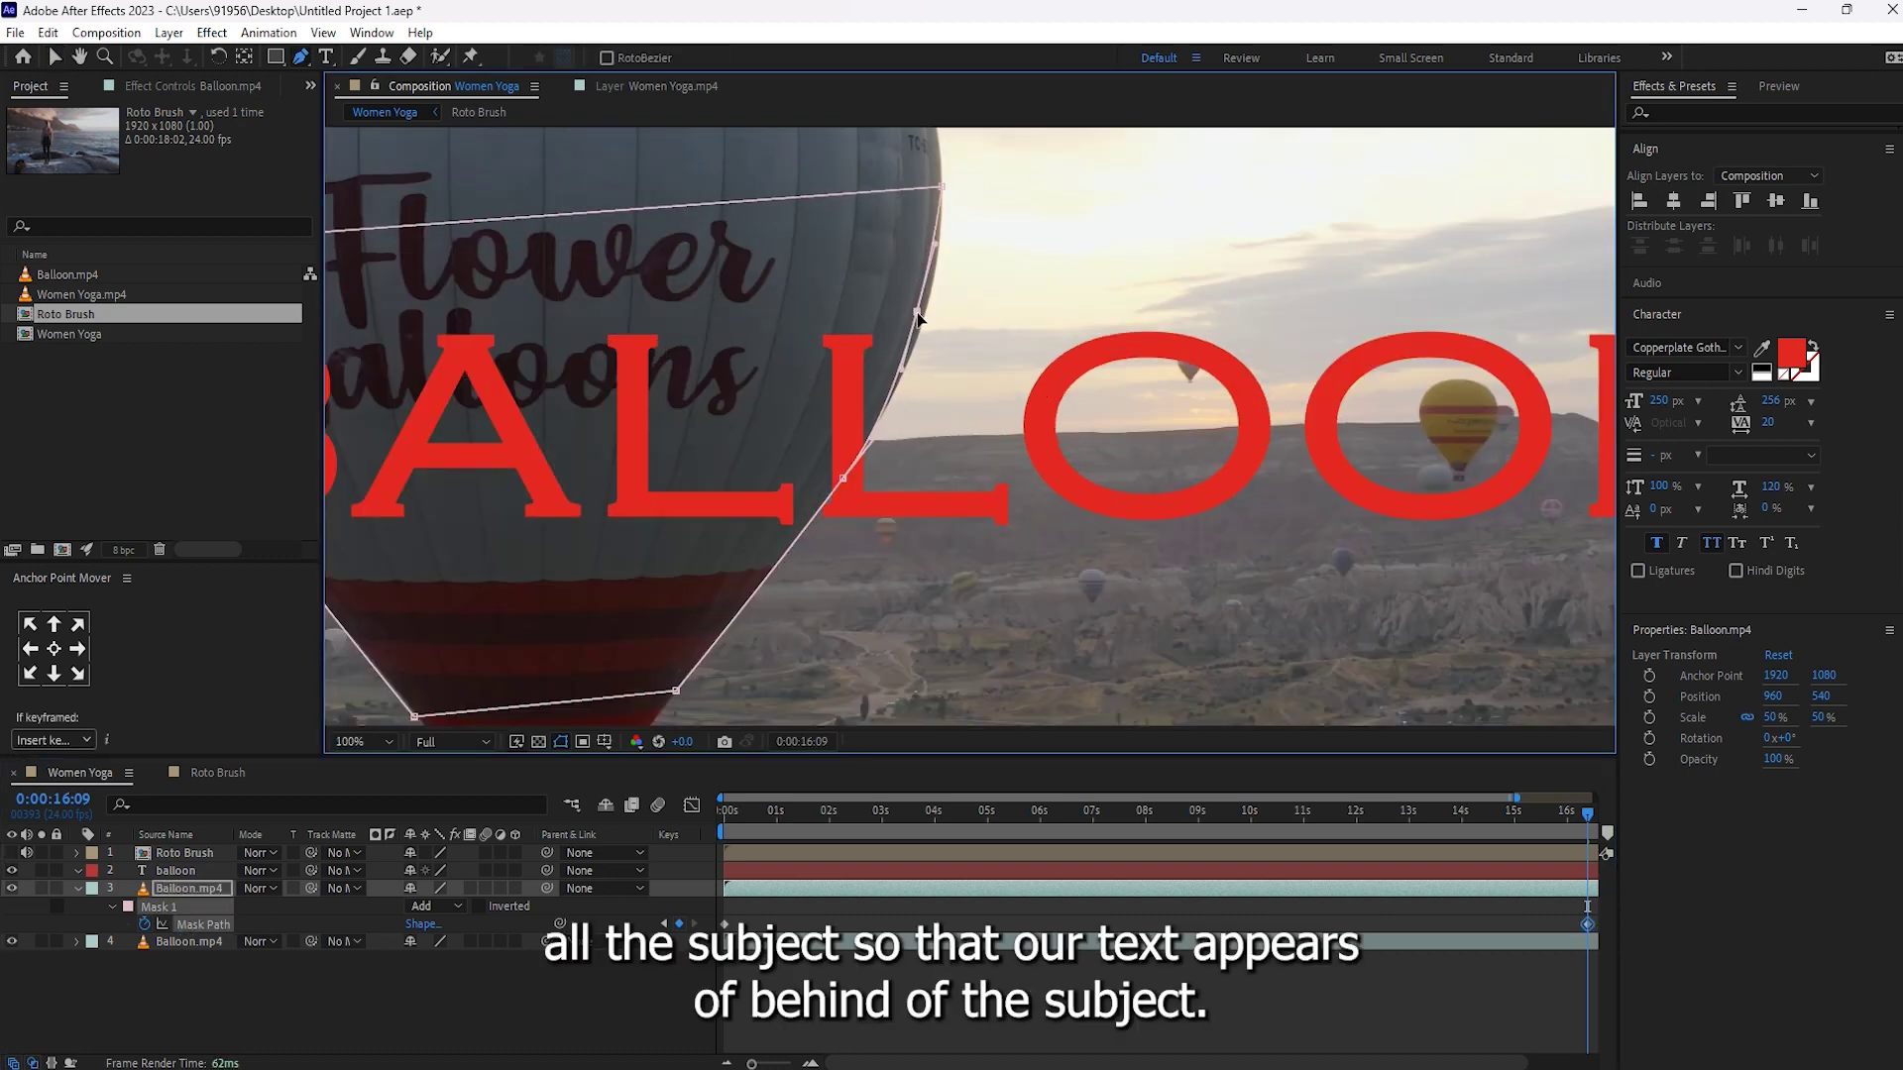
click(843, 479)
scroll(977, 288, up, 1)
scroll(978, 297, down, 2)
scroll(590, 476, up, 1)
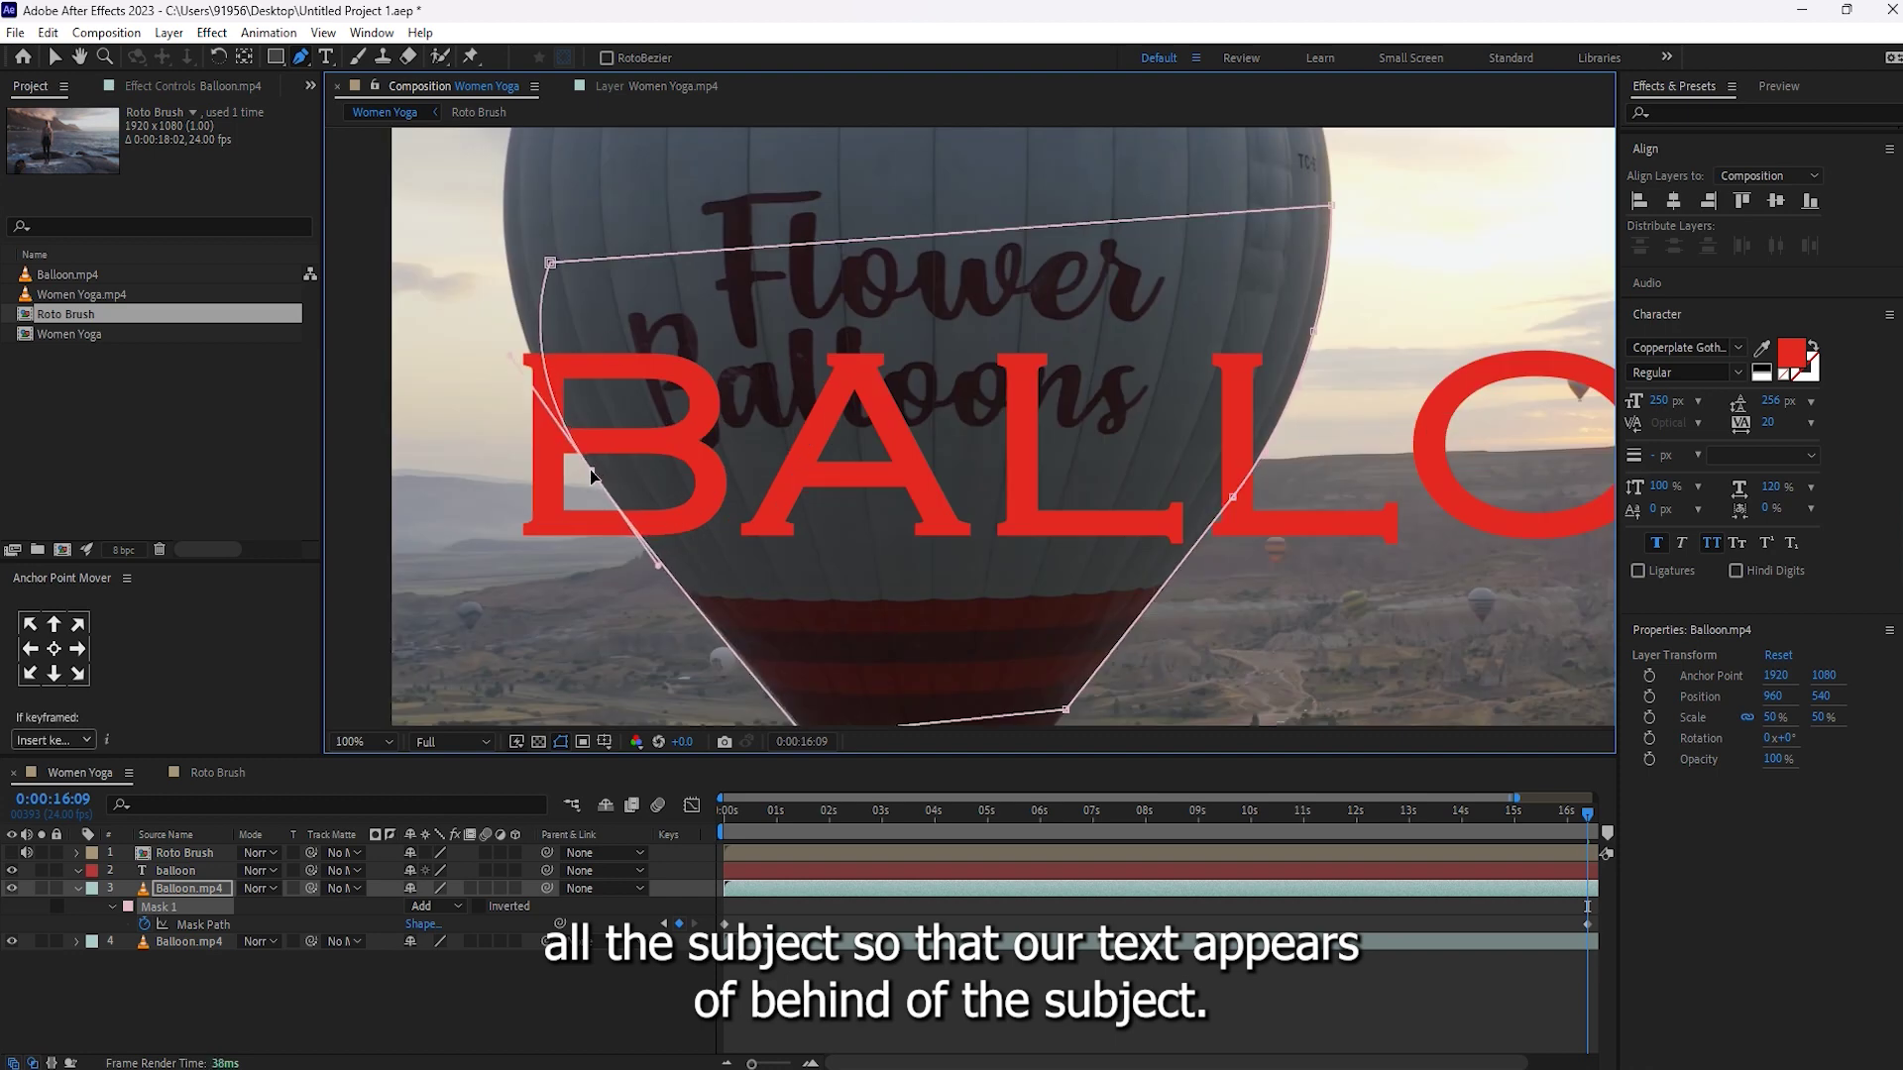
drag(548, 264, 497, 217)
scroll(918, 501, down, 1)
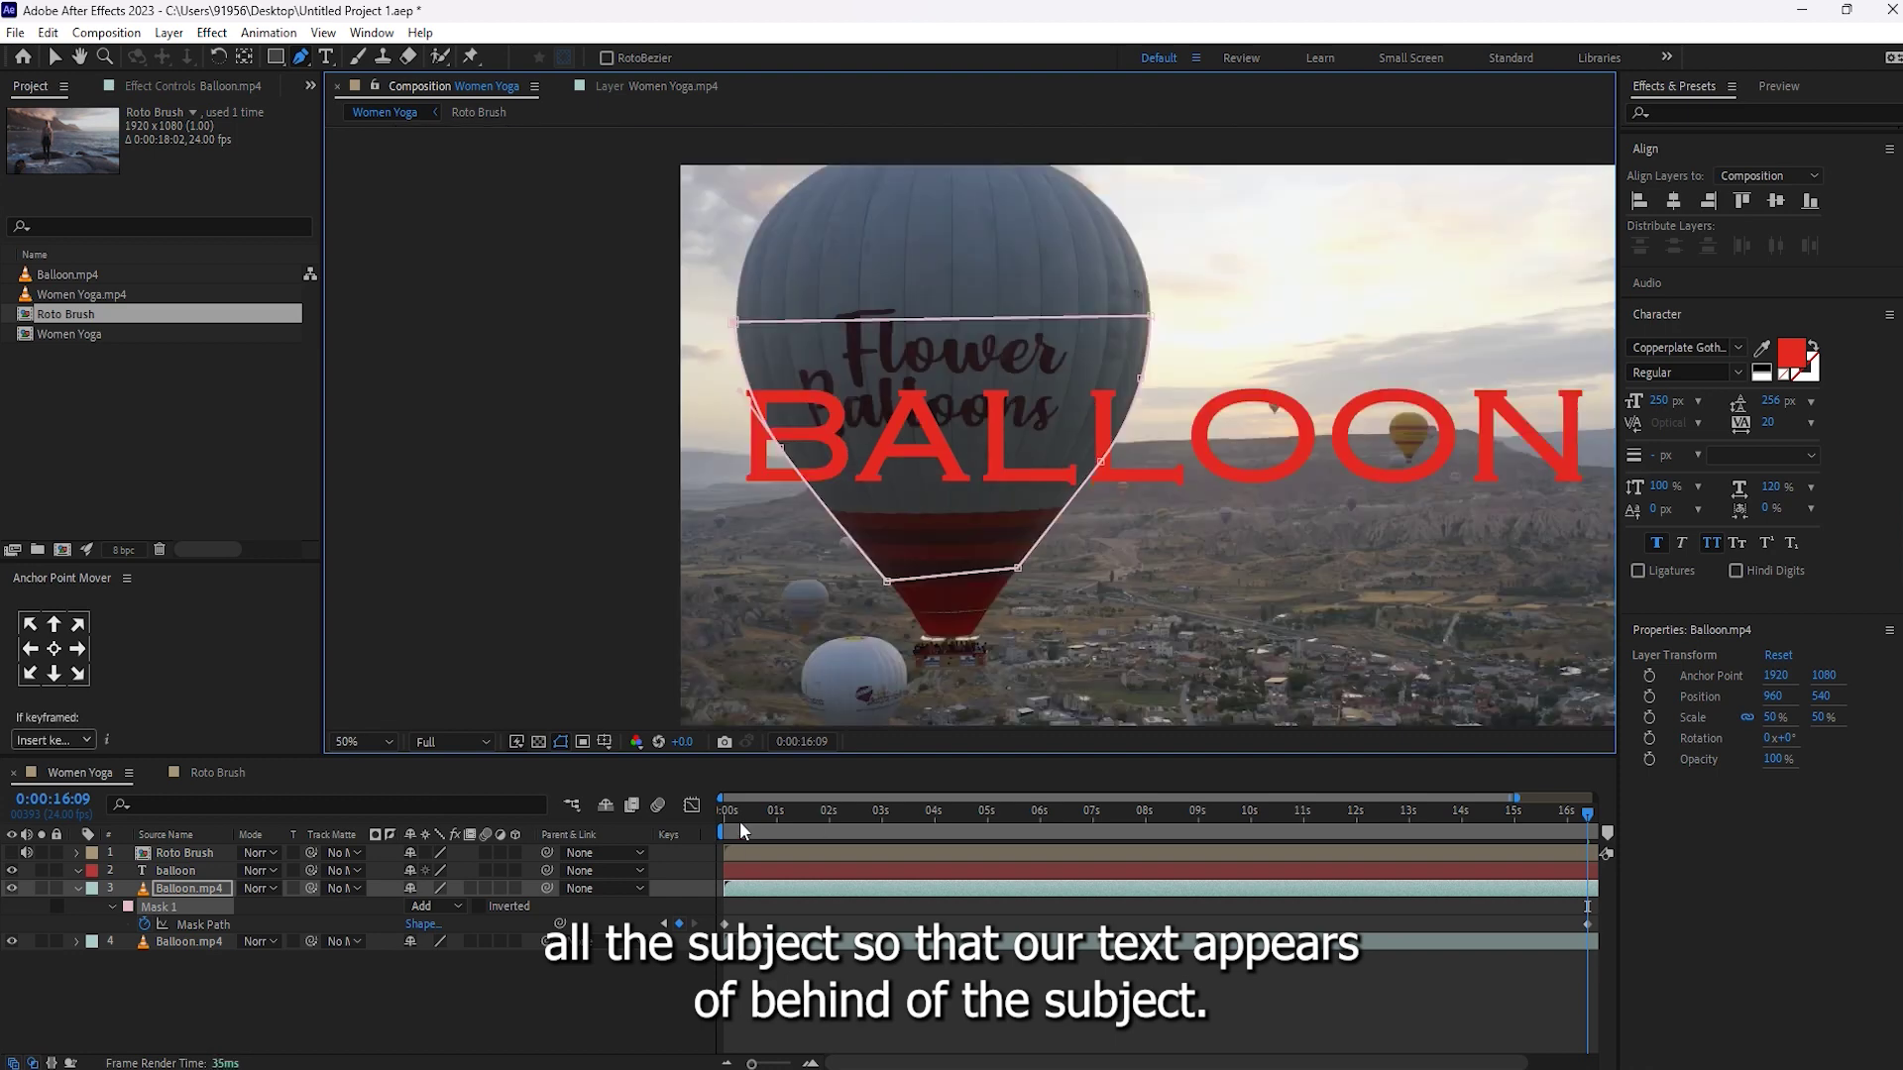
Place the balloon text layer directly below the masked Balloon.mp4 layer, viewing the result at 0:00:00:00.
drag(743, 826, 670, 824)
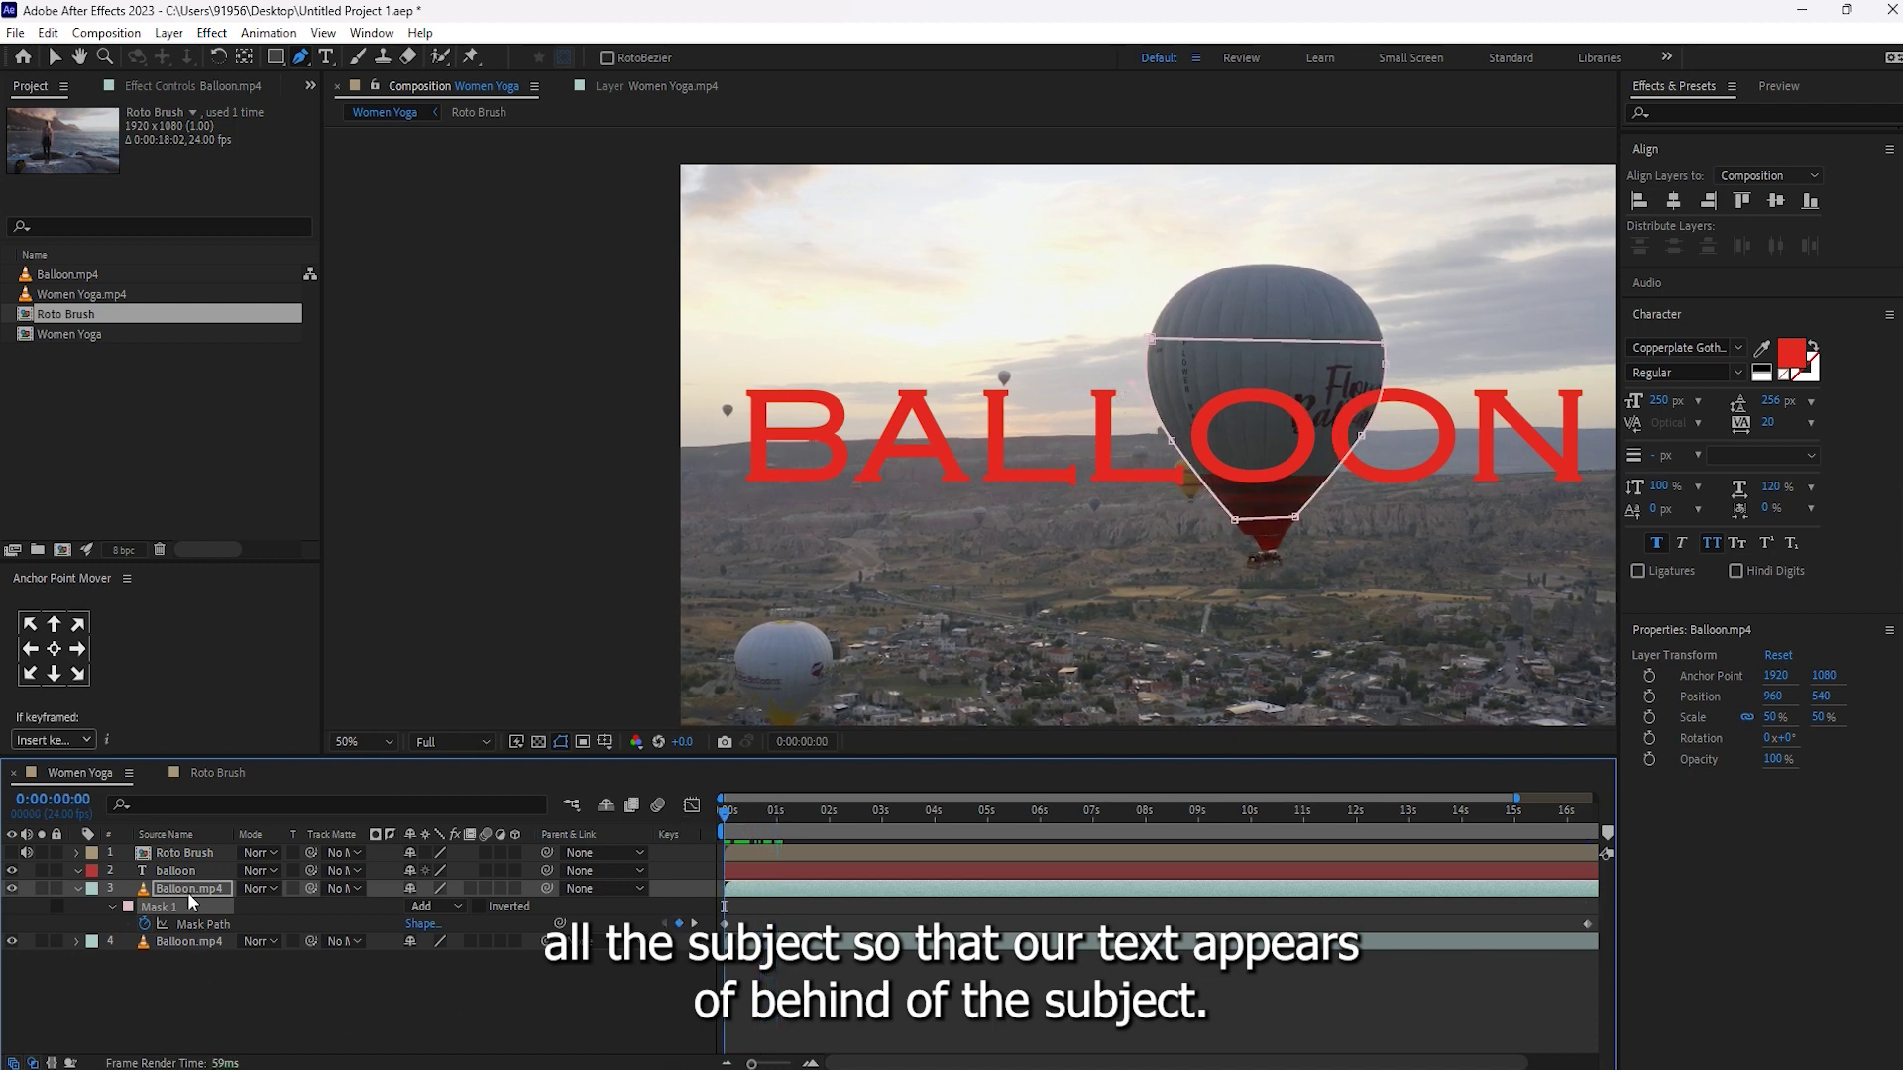
drag(182, 870, 186, 902)
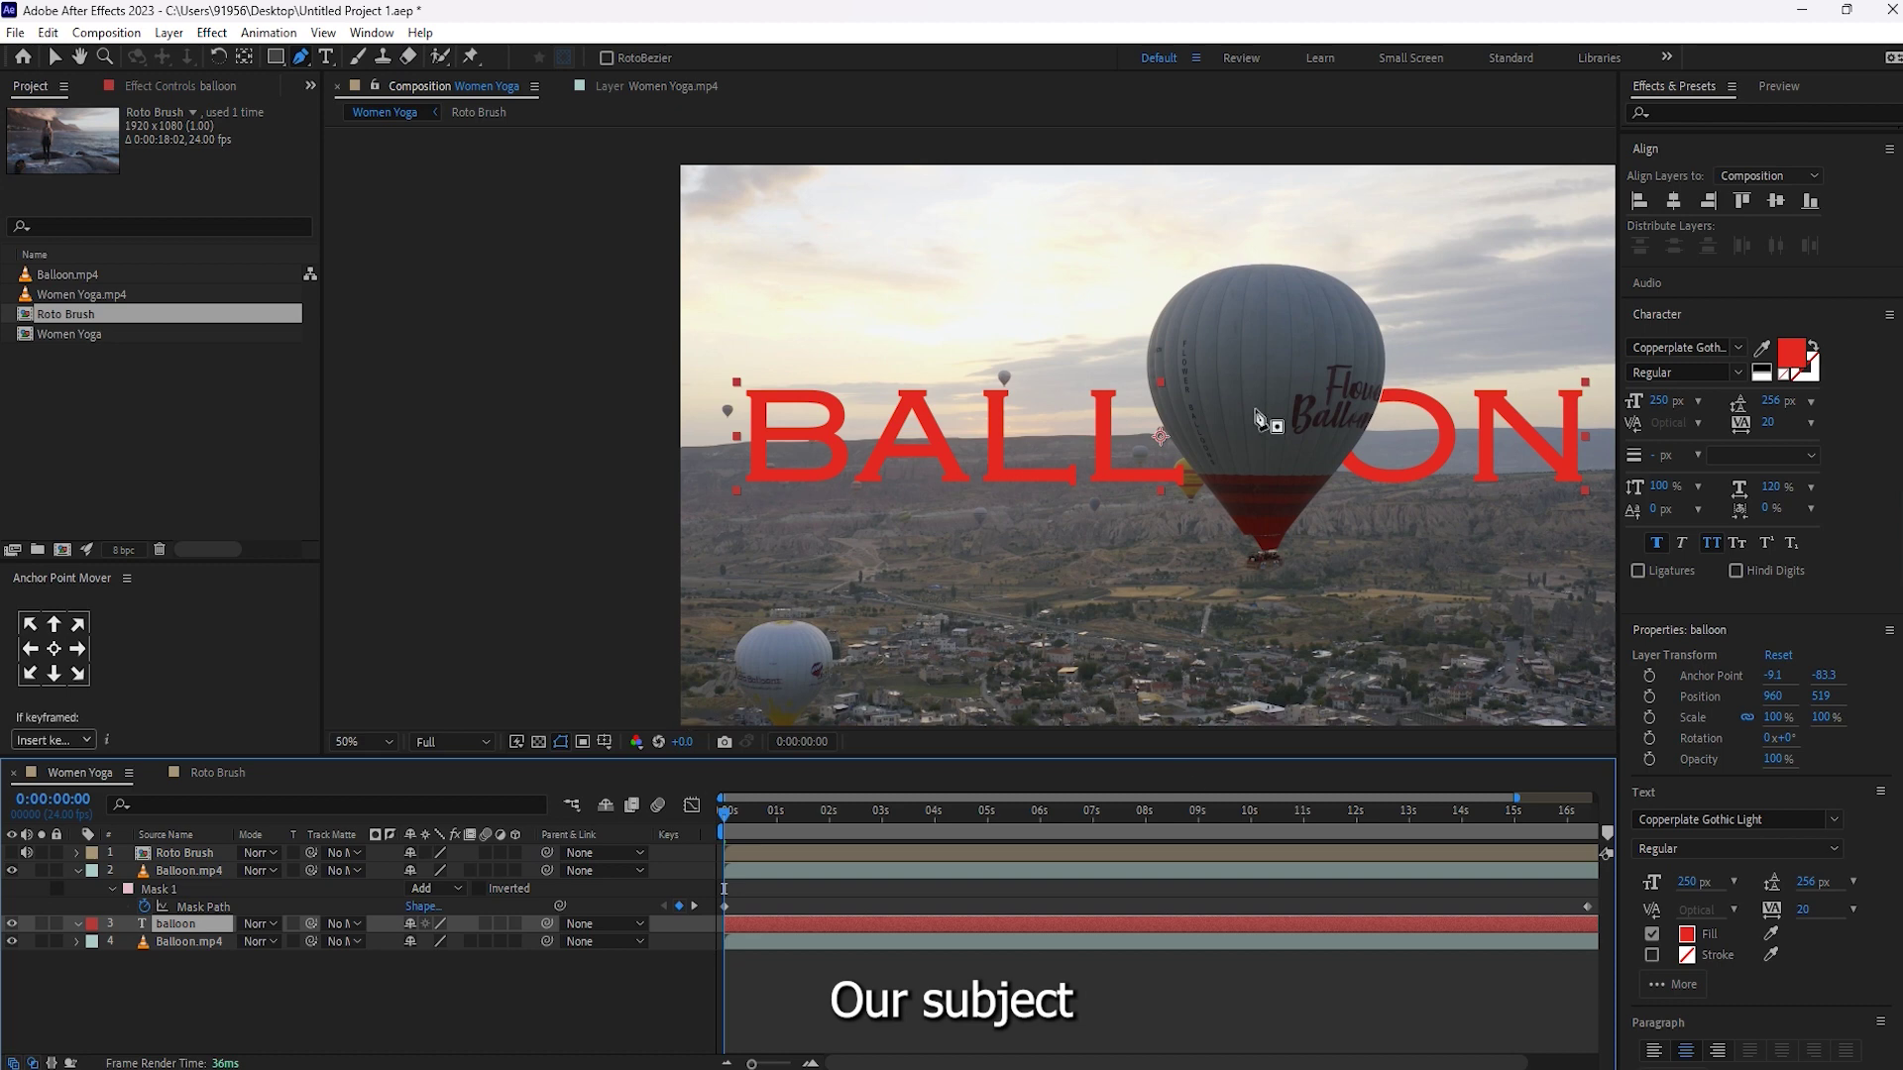
key(slash)
key(comma)
key(slash)
drag(1446, 449, 1080, 443)
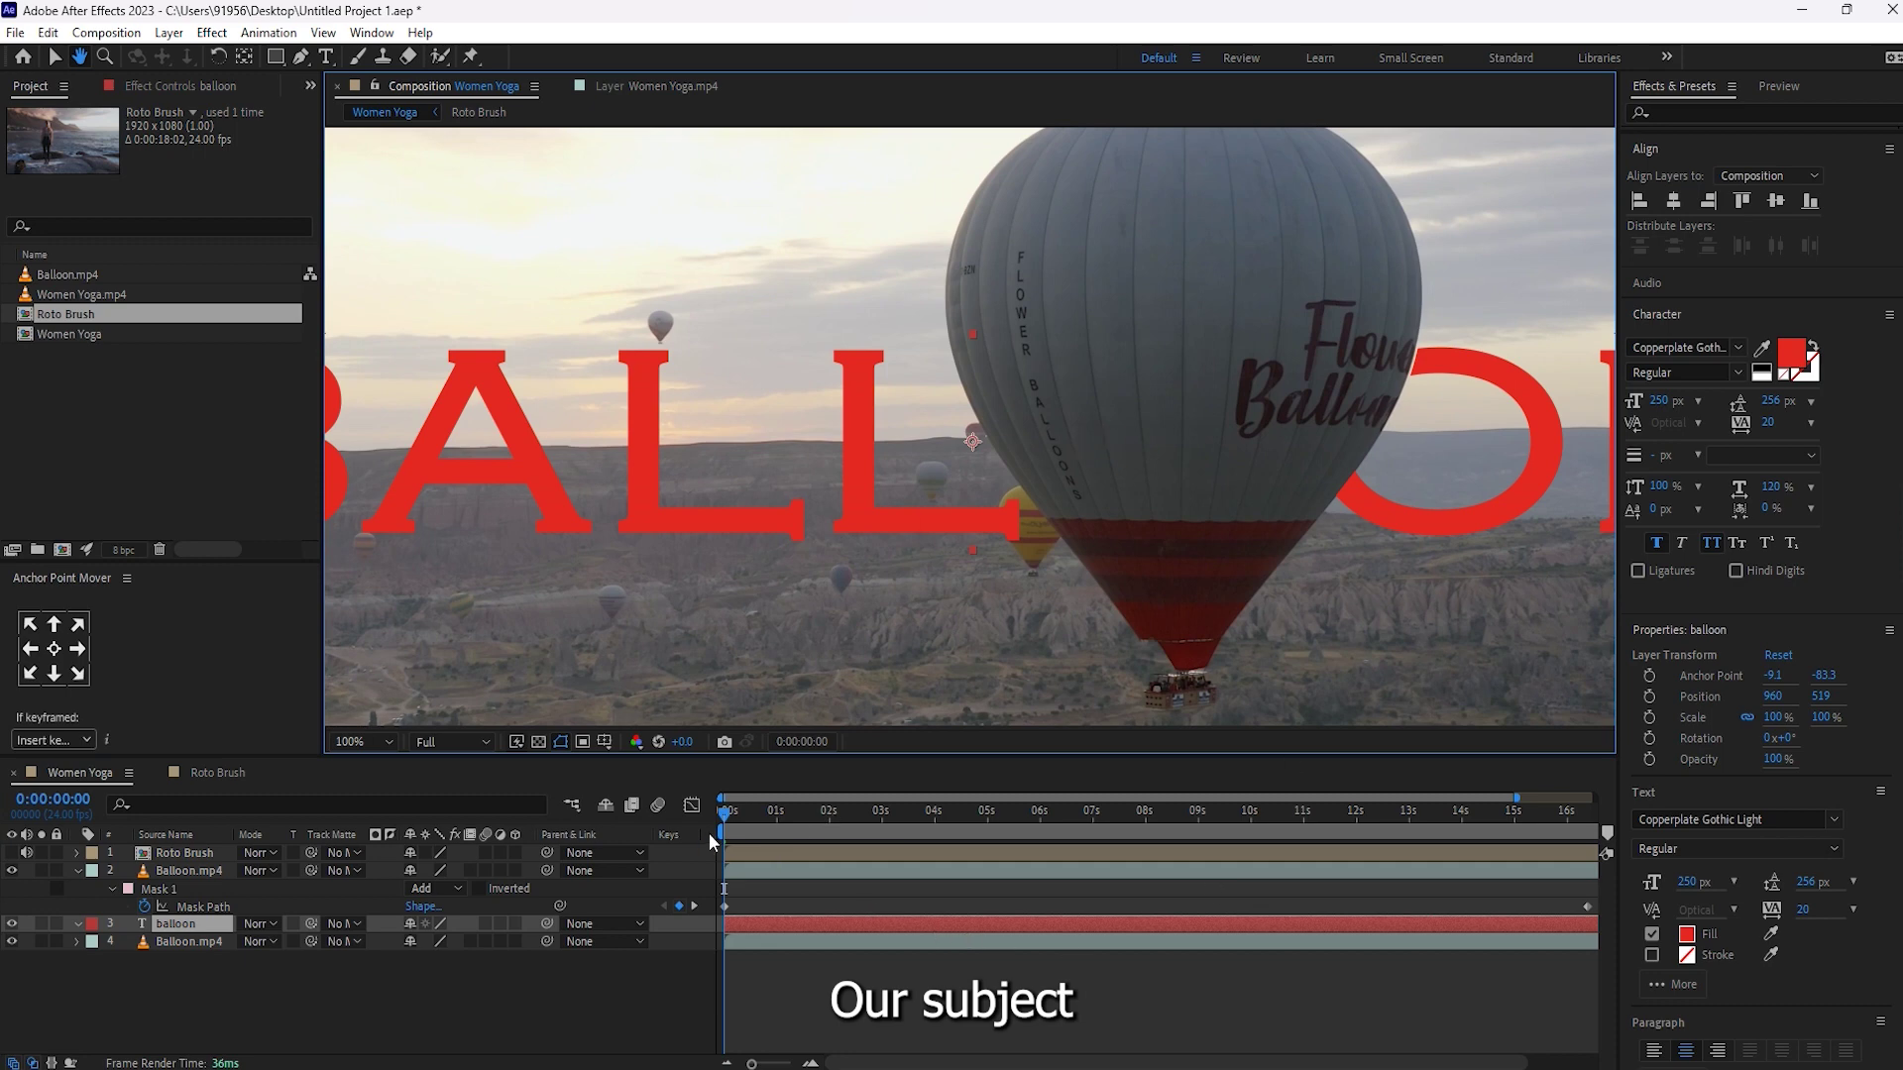
At 0:00:02:03, move the whole mask path onto the large balloon.
key(v)
click(749, 821)
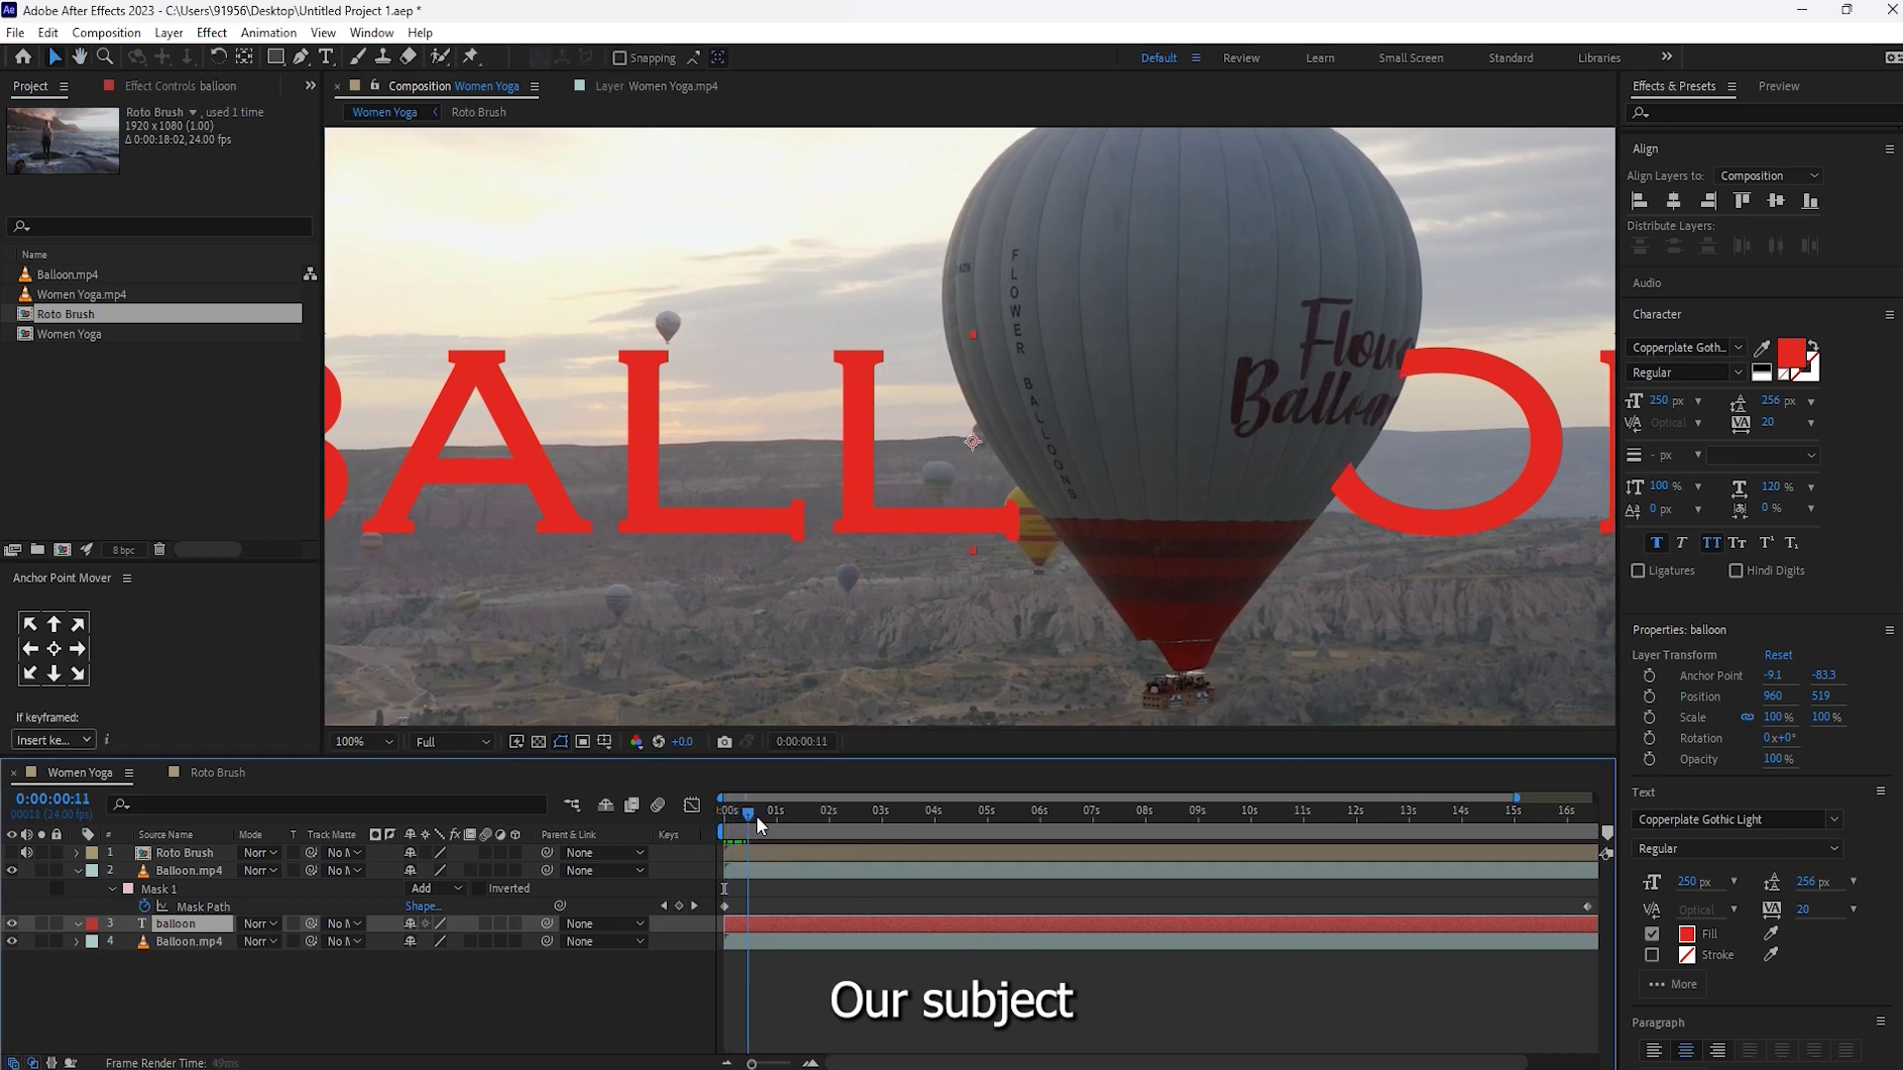
drag(760, 825, 836, 821)
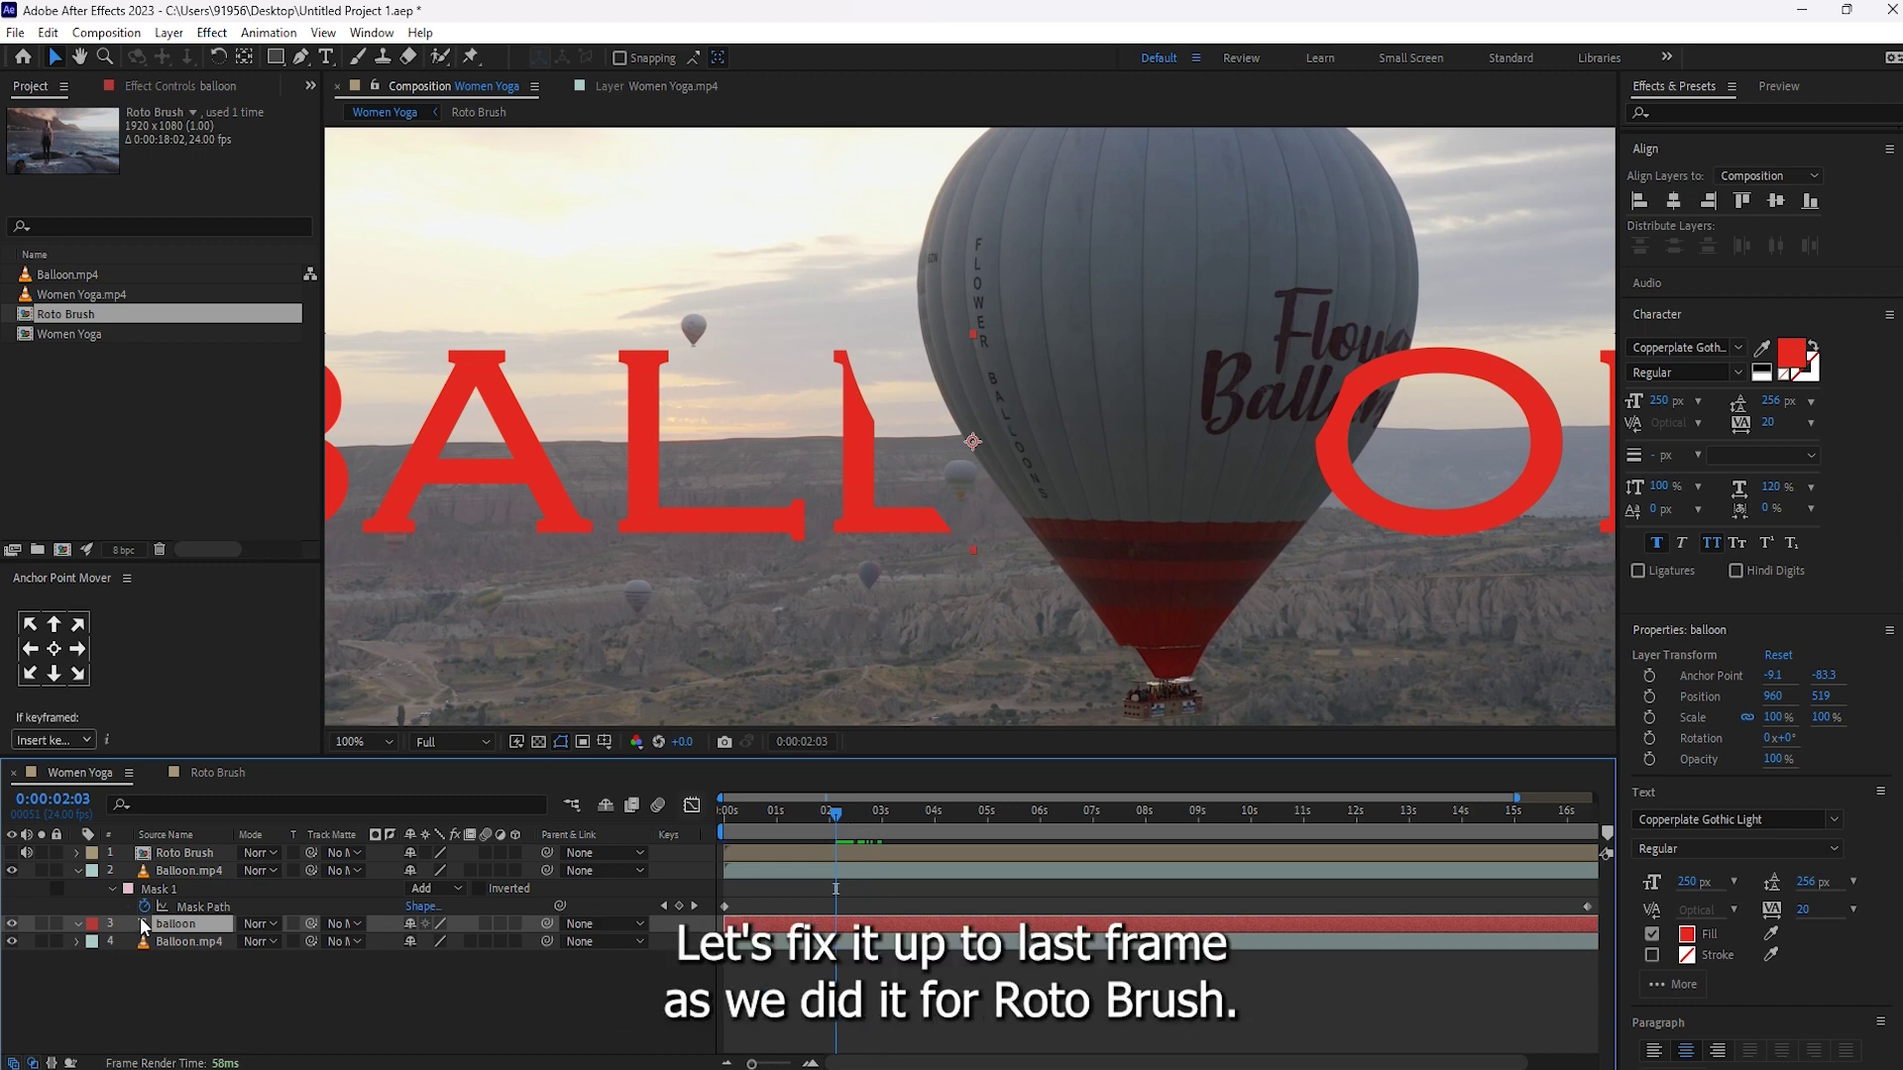
click(199, 906)
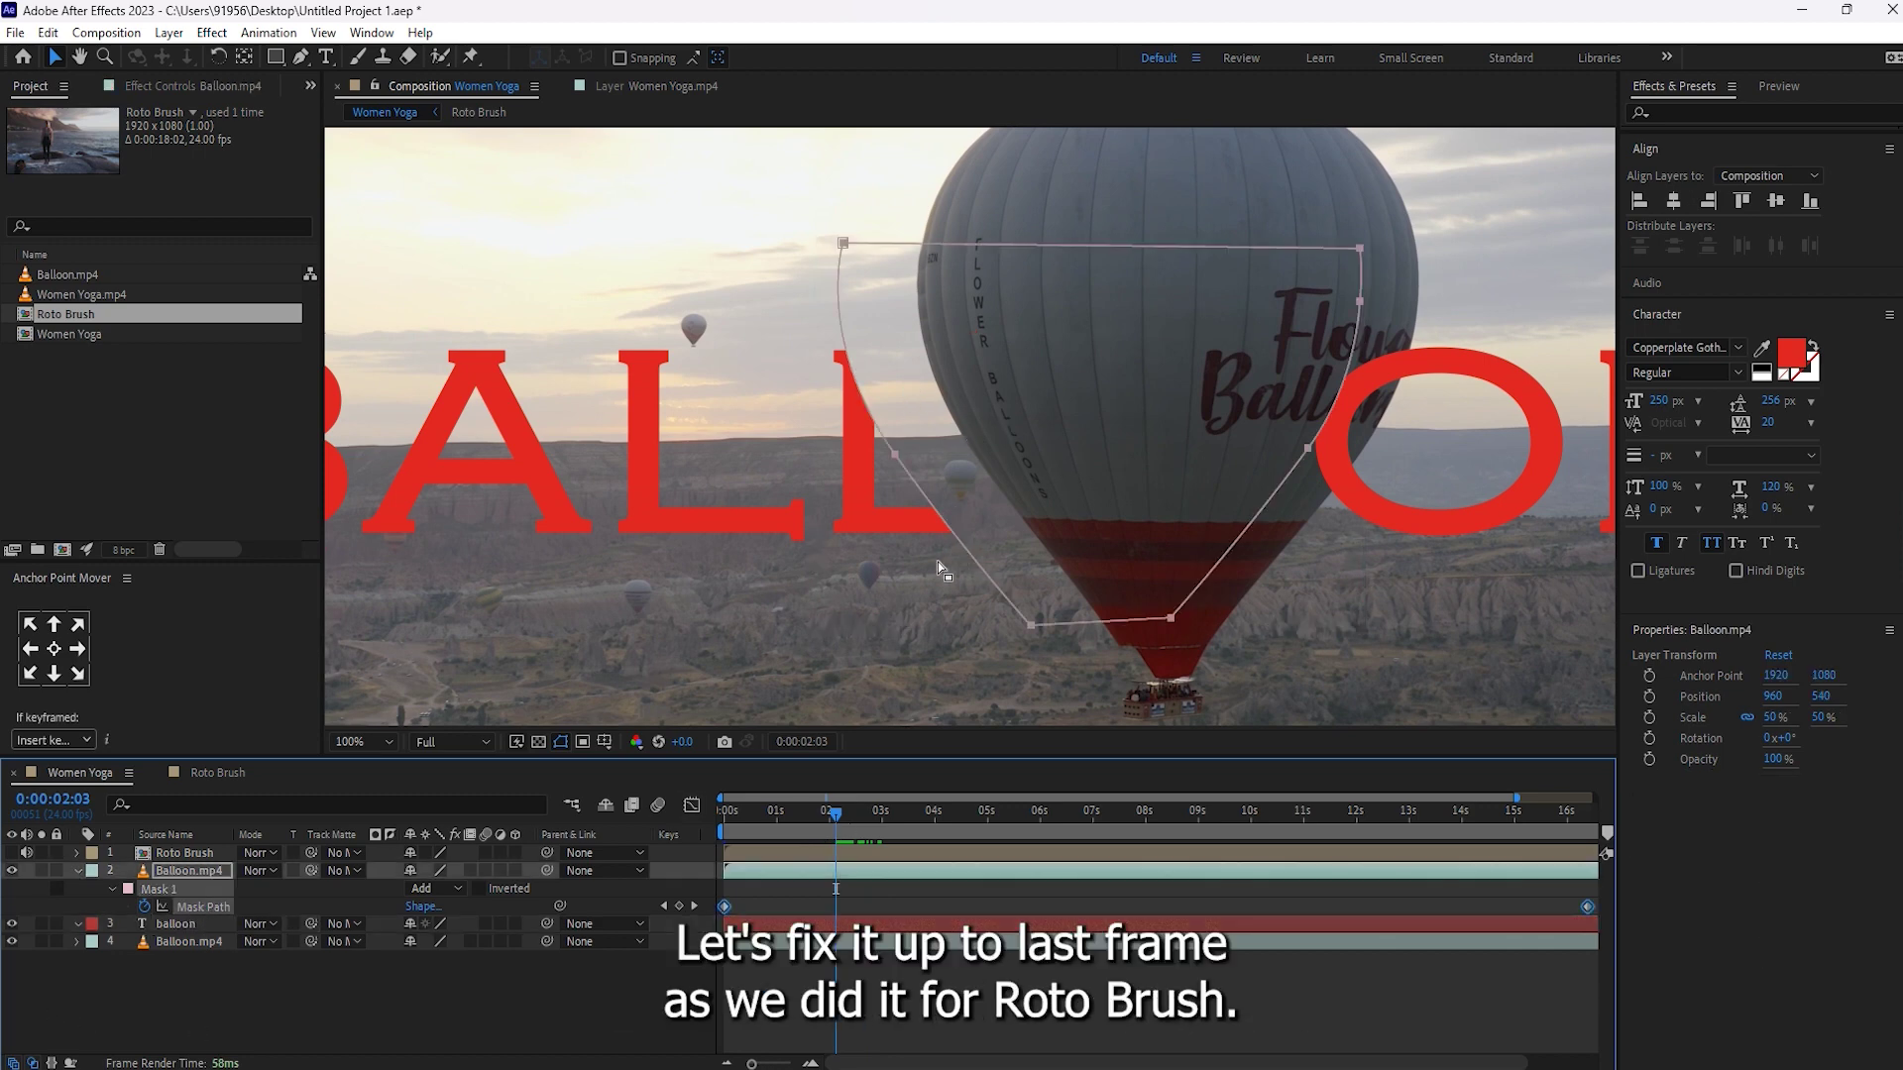
drag(1052, 621, 1130, 612)
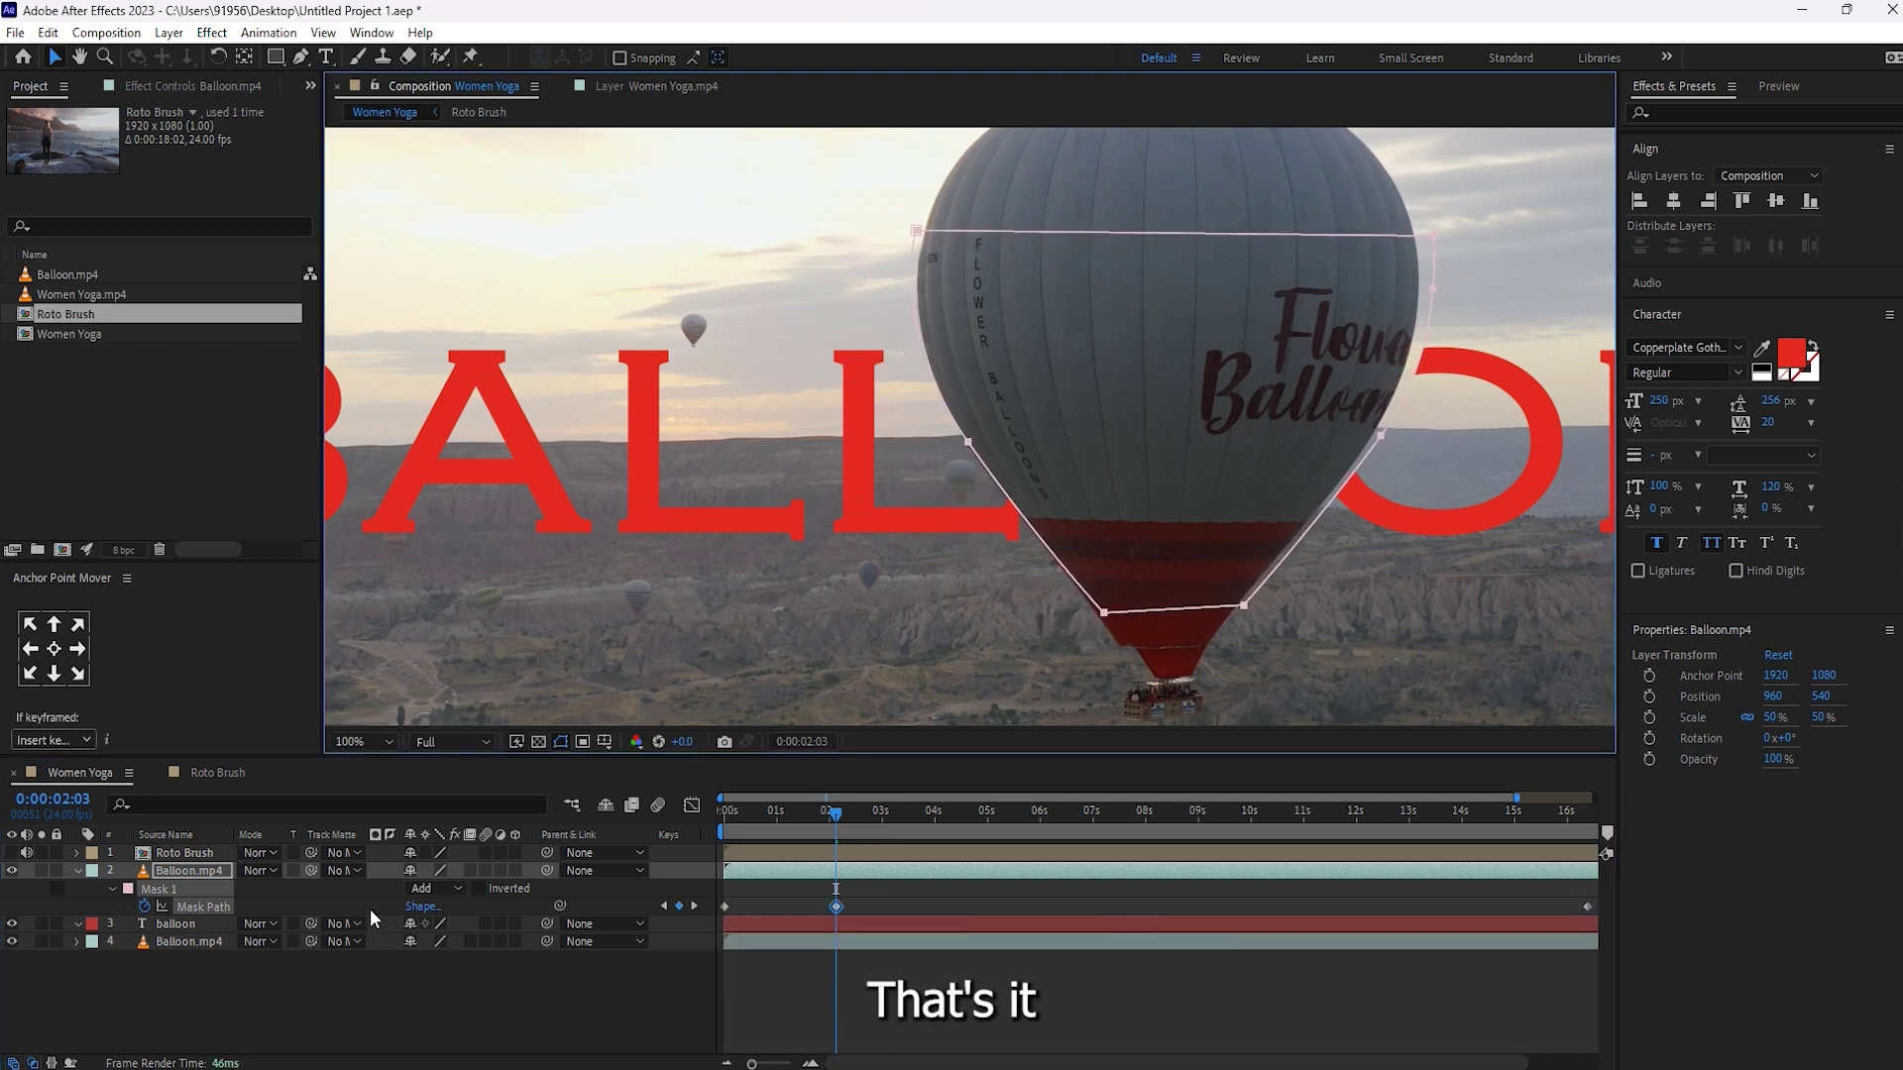
Adjust the mask's lower-left point to the balloon's outline at 0:00:02:03 and inspect the left edge.
click(206, 908)
drag(1105, 614, 1091, 618)
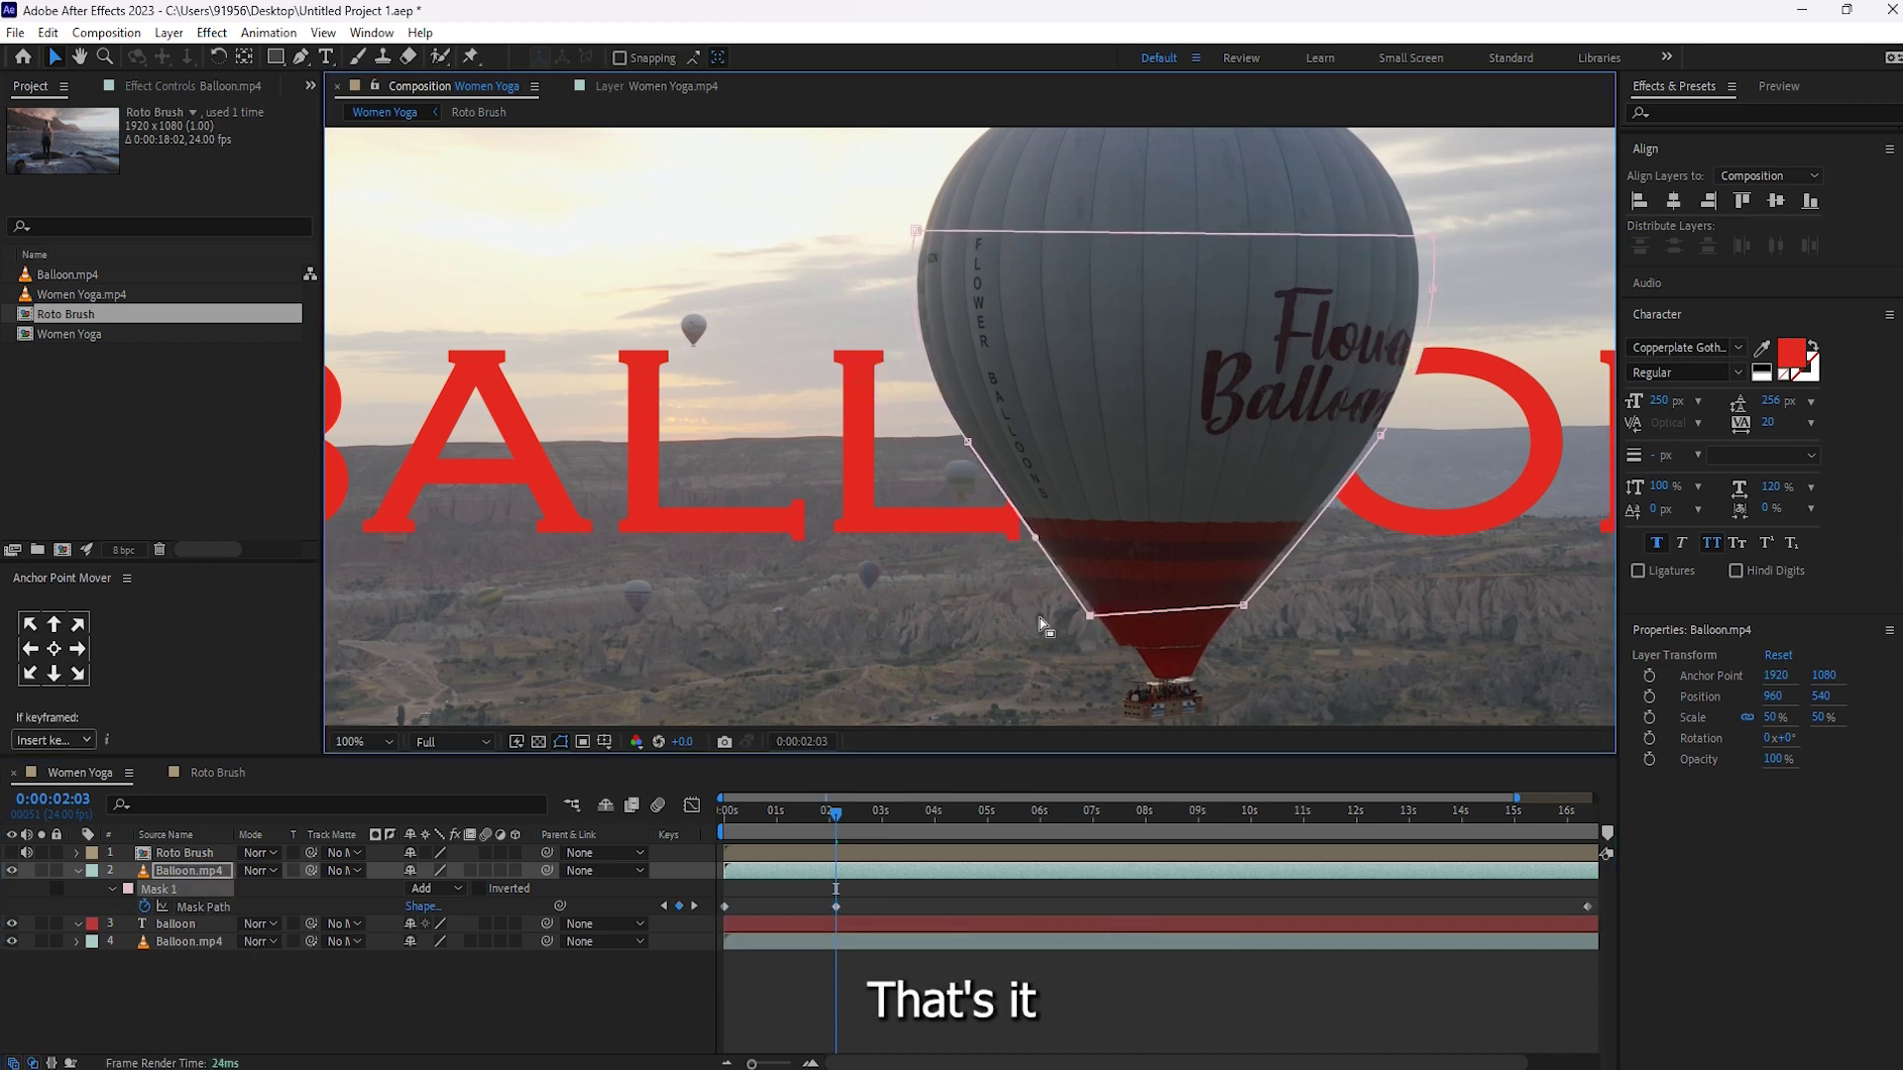
scroll(1007, 439, up, 2)
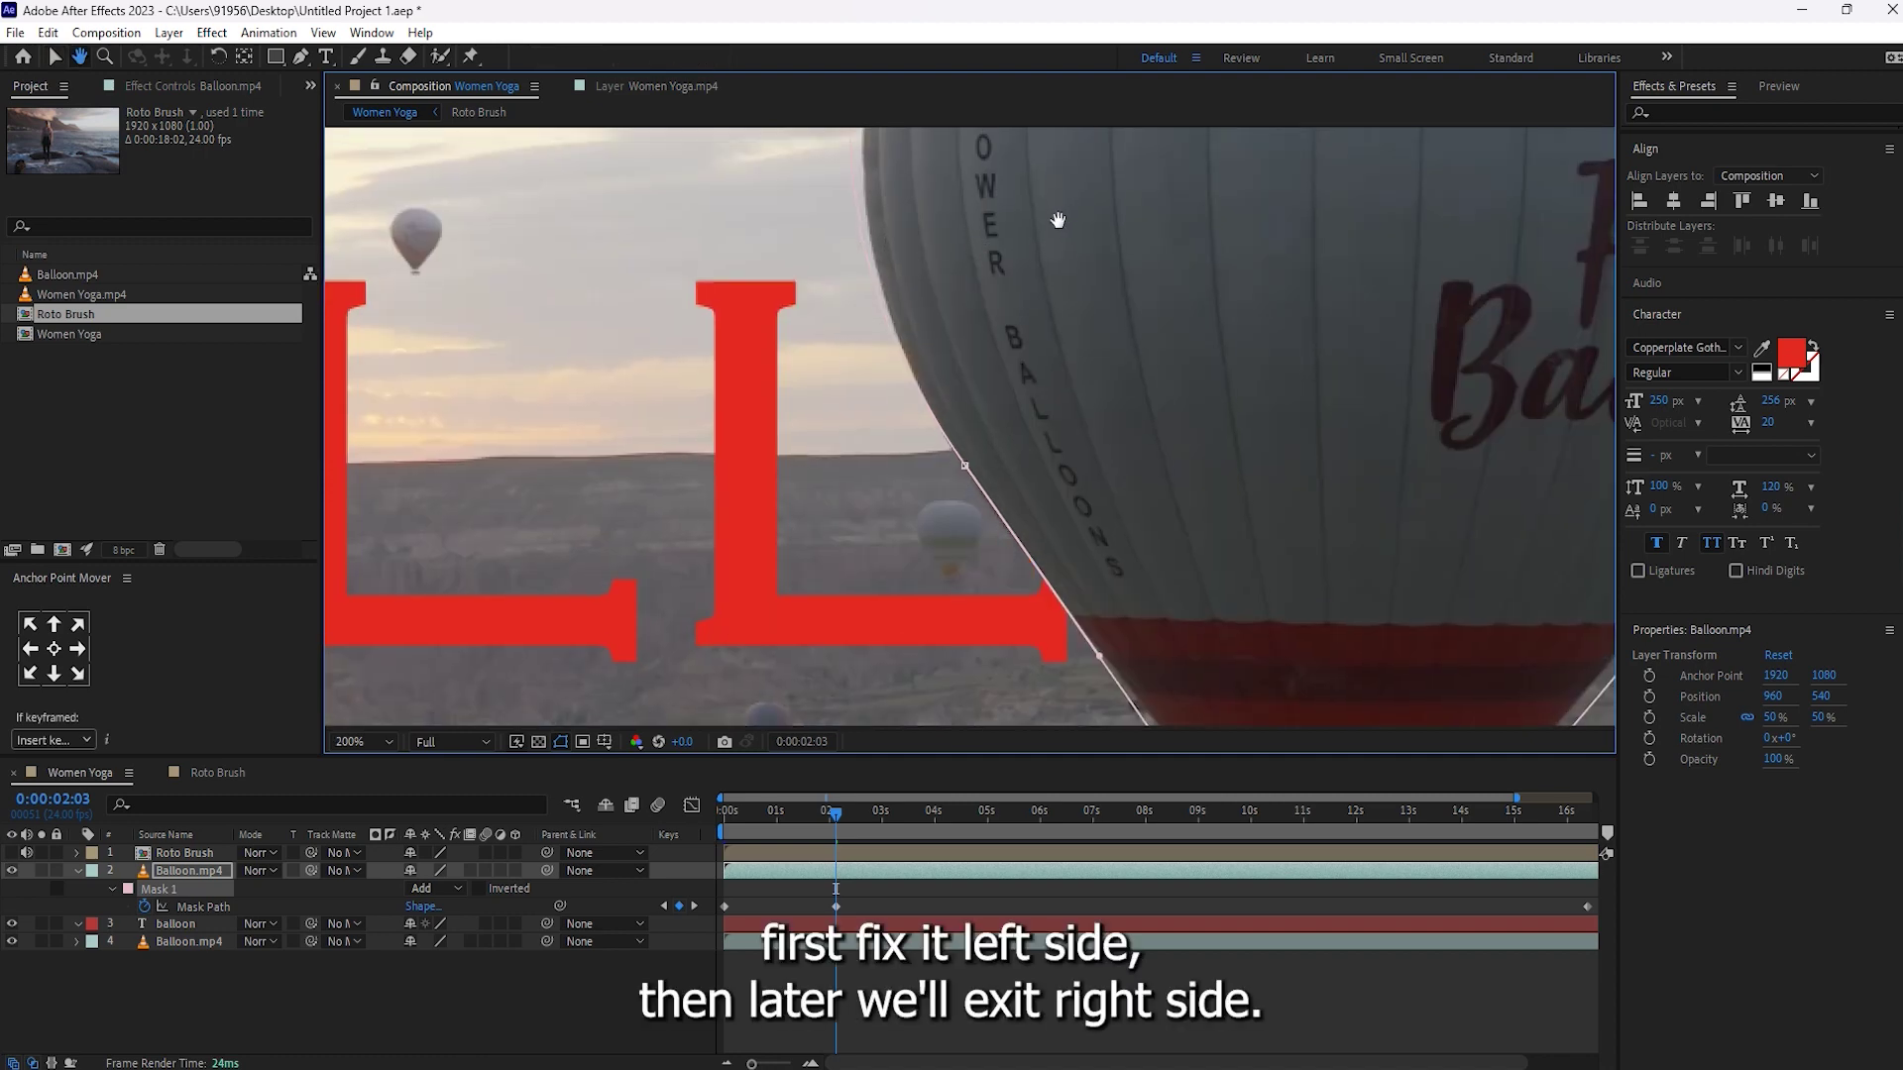
drag(1054, 221, 1031, 532)
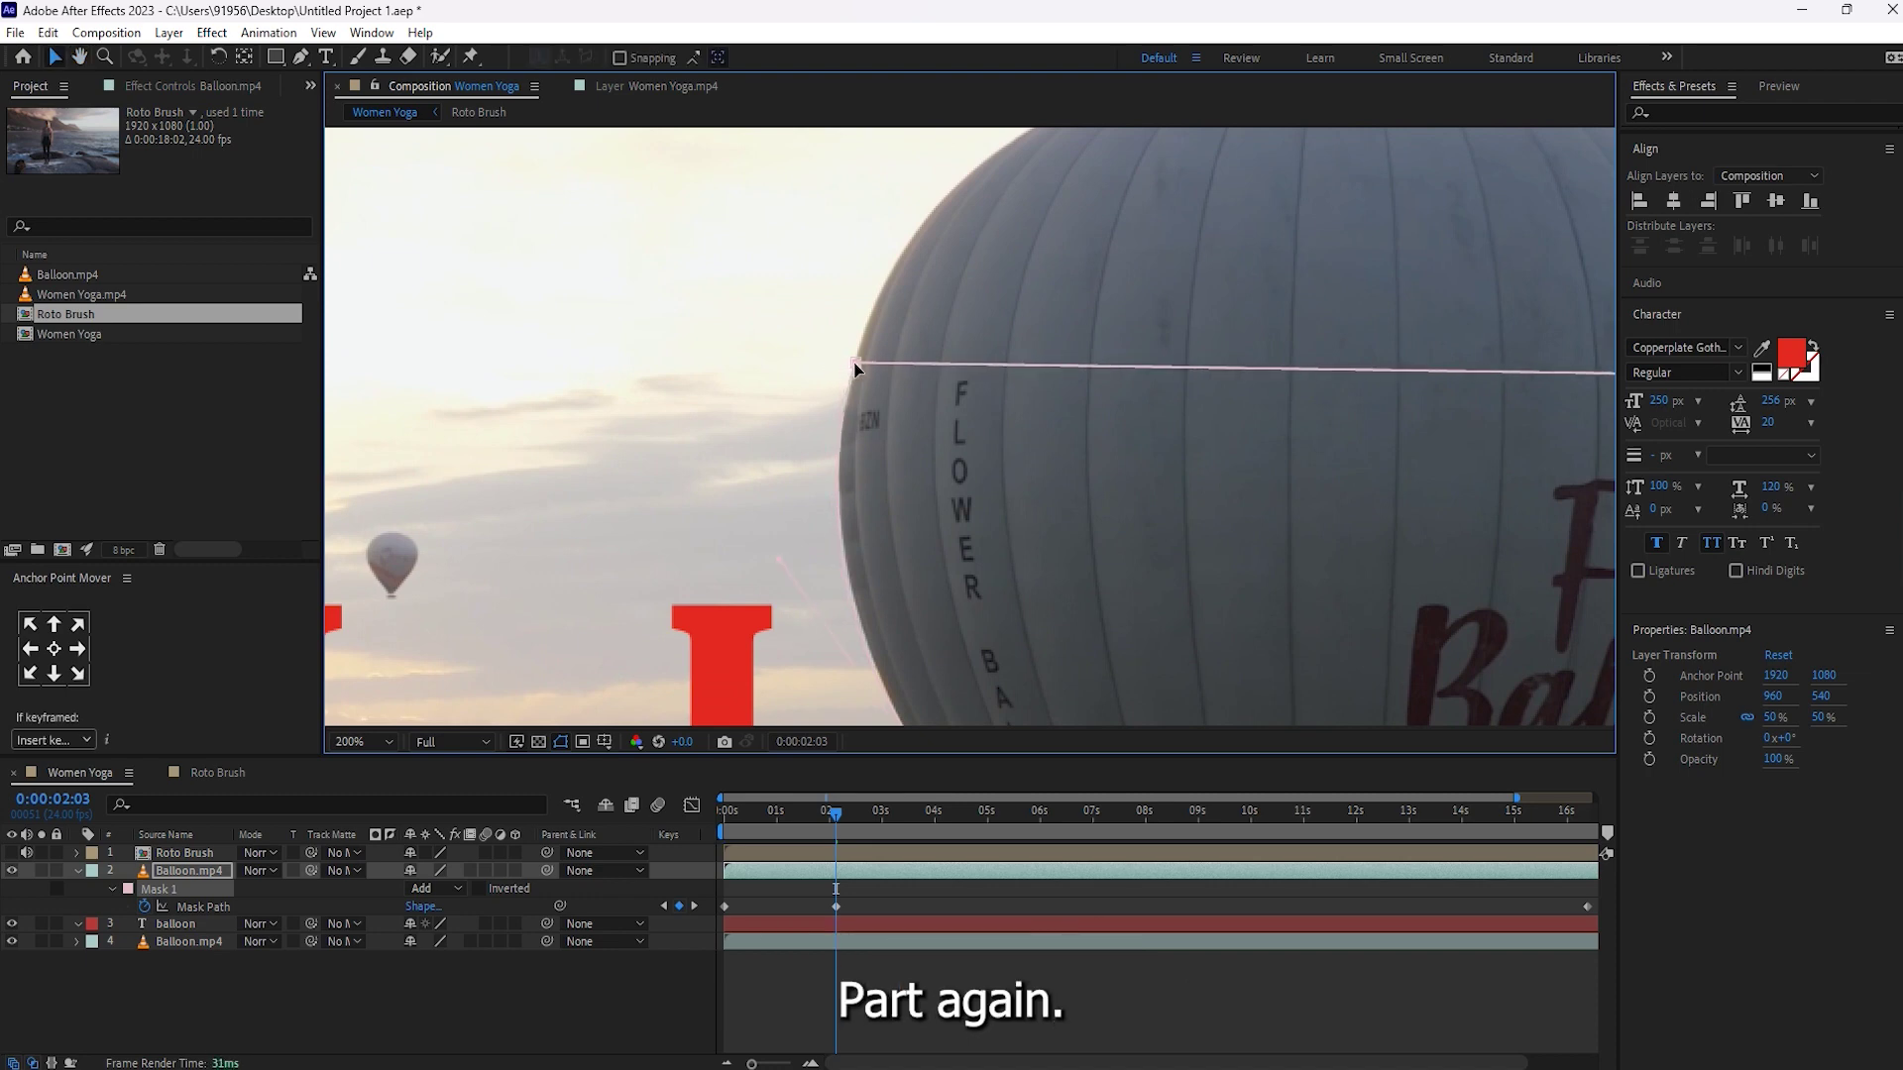
Move the mask's right-side point onto the balloon's edge and adjust its curve handles to follow the outline.
drag(1410, 567, 675, 417)
drag(821, 491, 1032, 327)
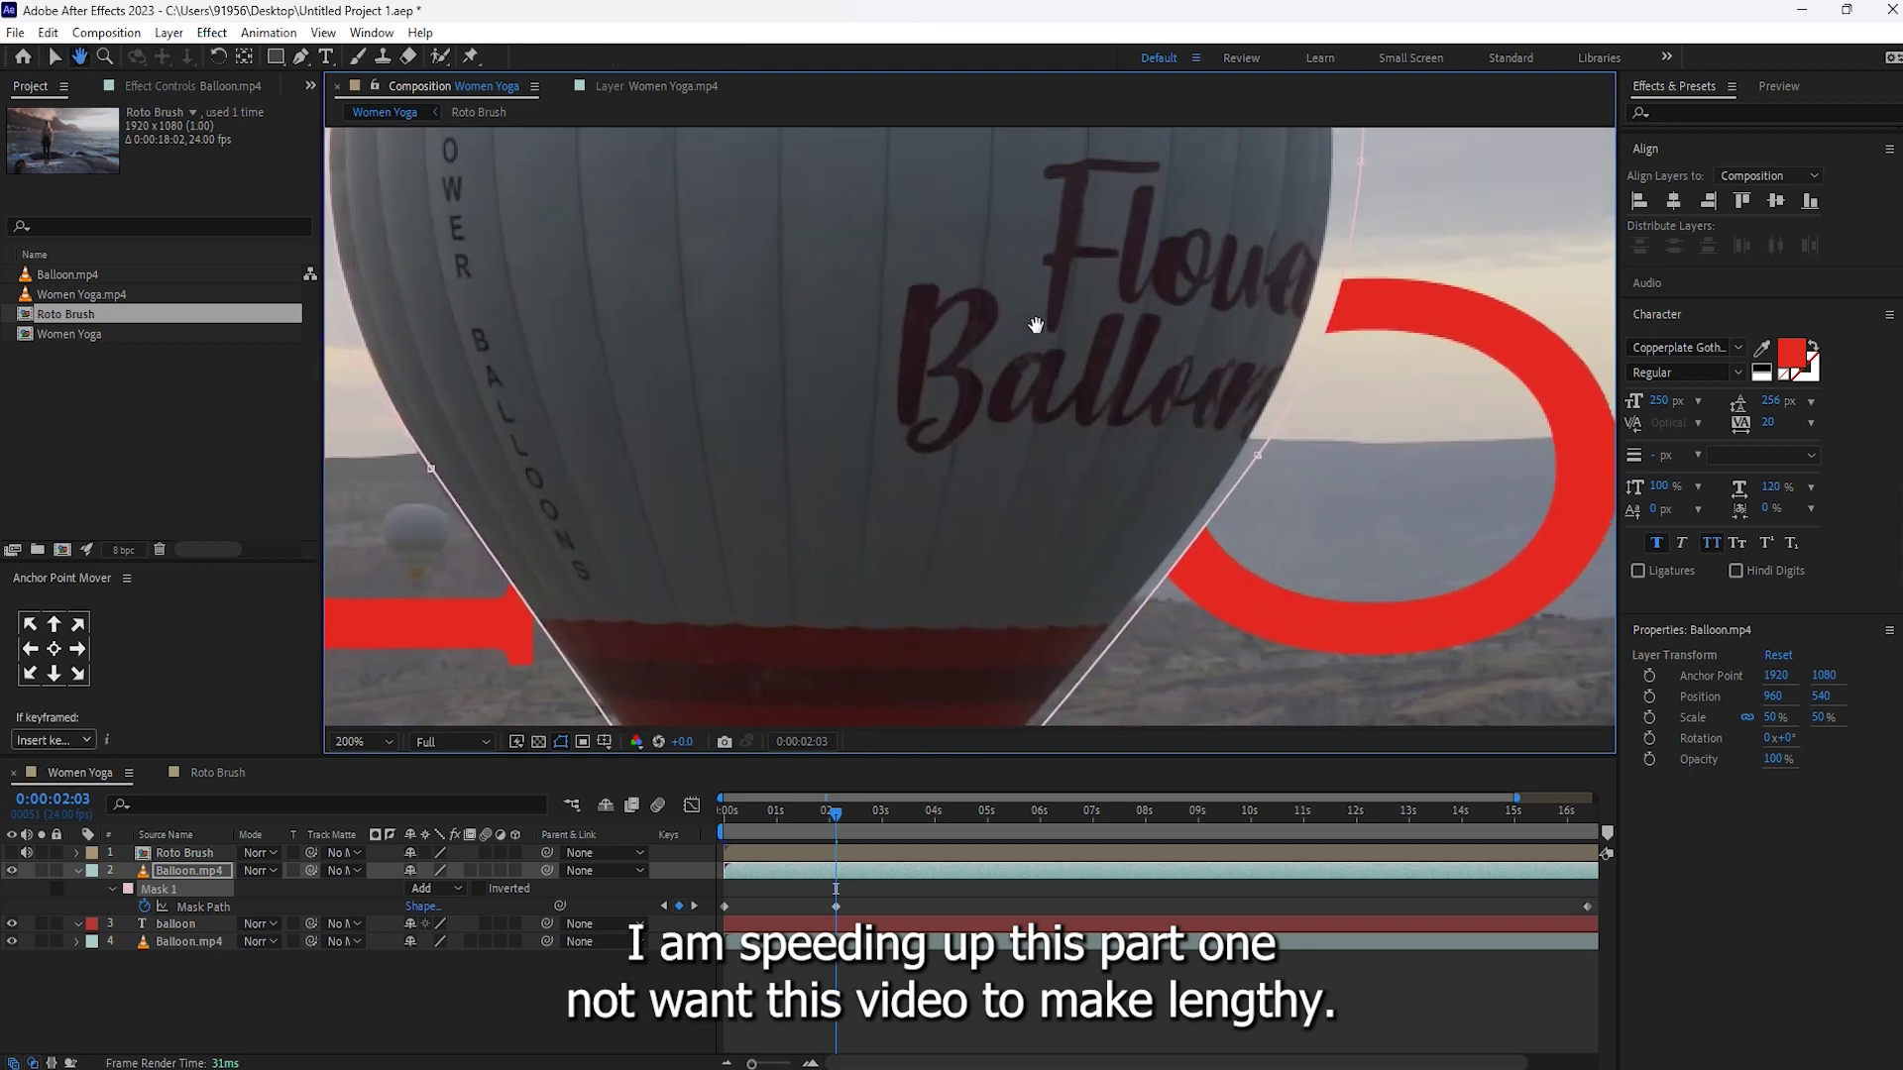
drag(1265, 454, 1251, 449)
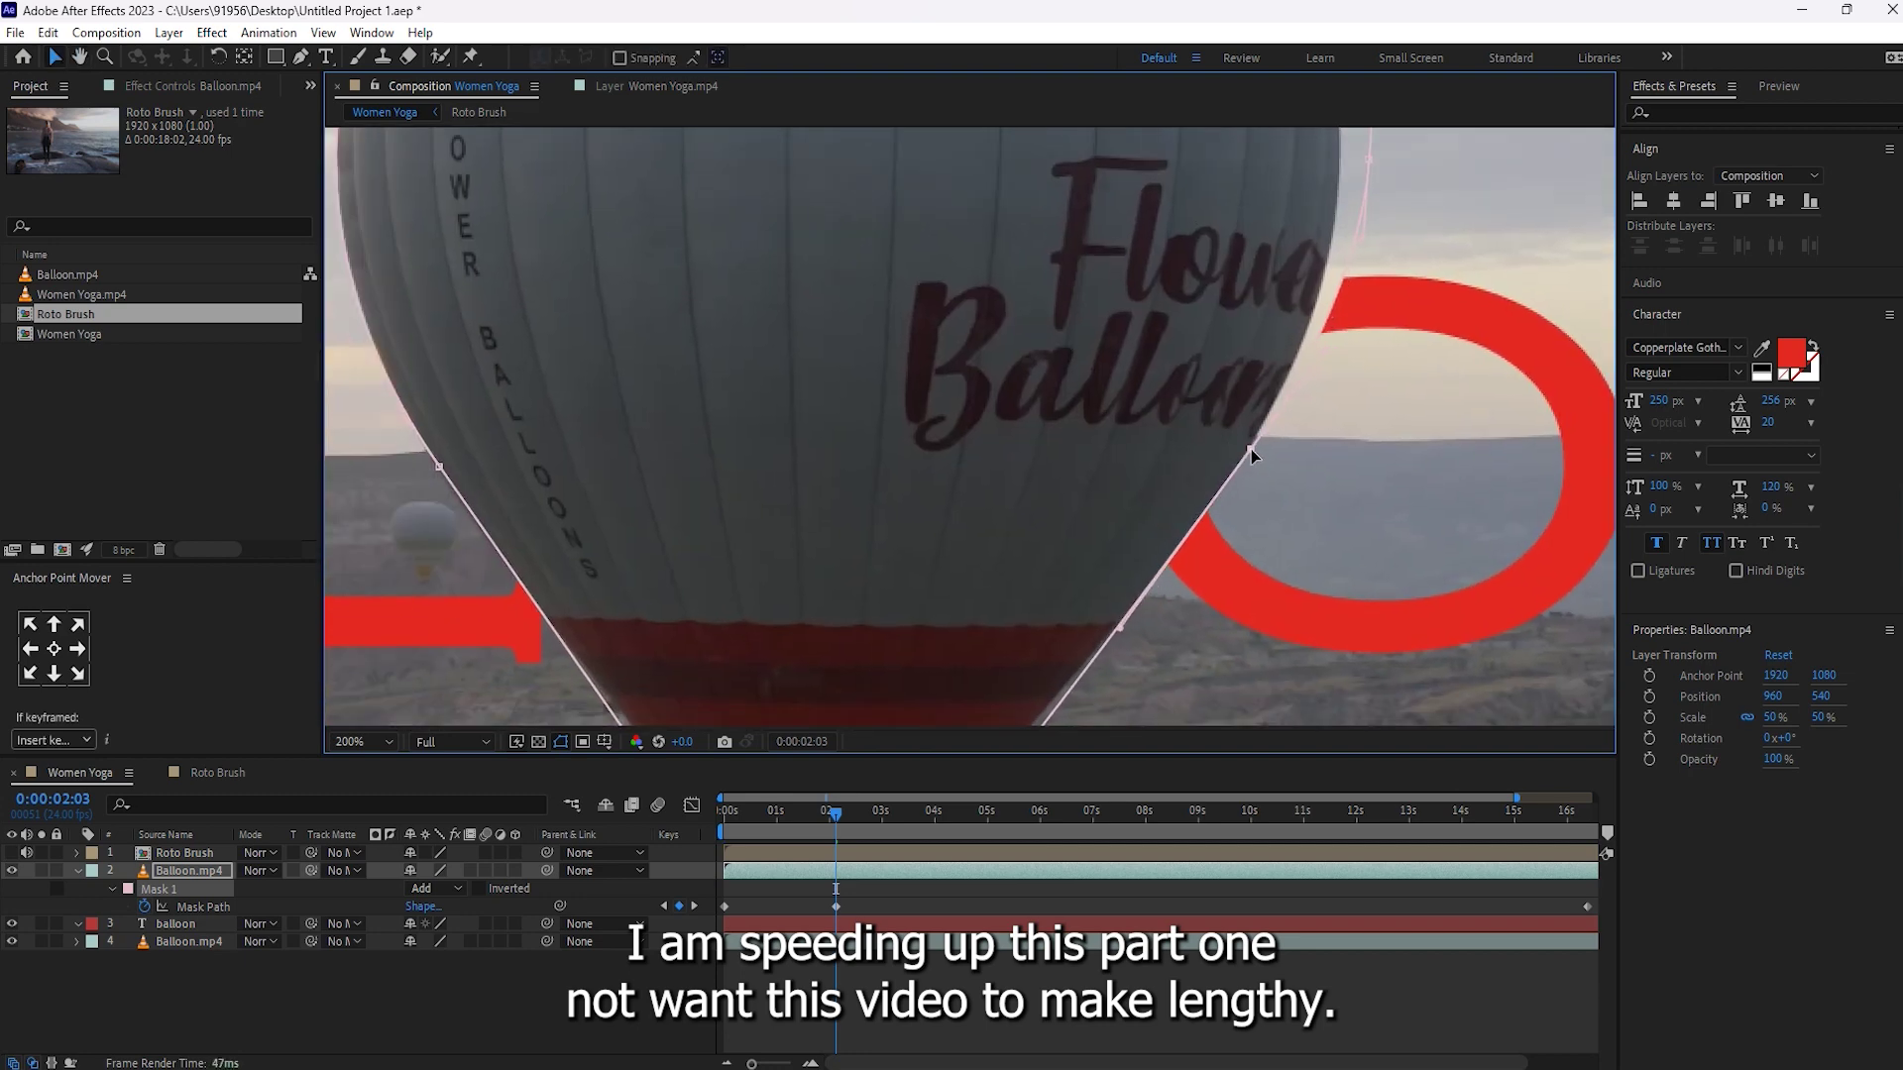
key(period)
key(comma)
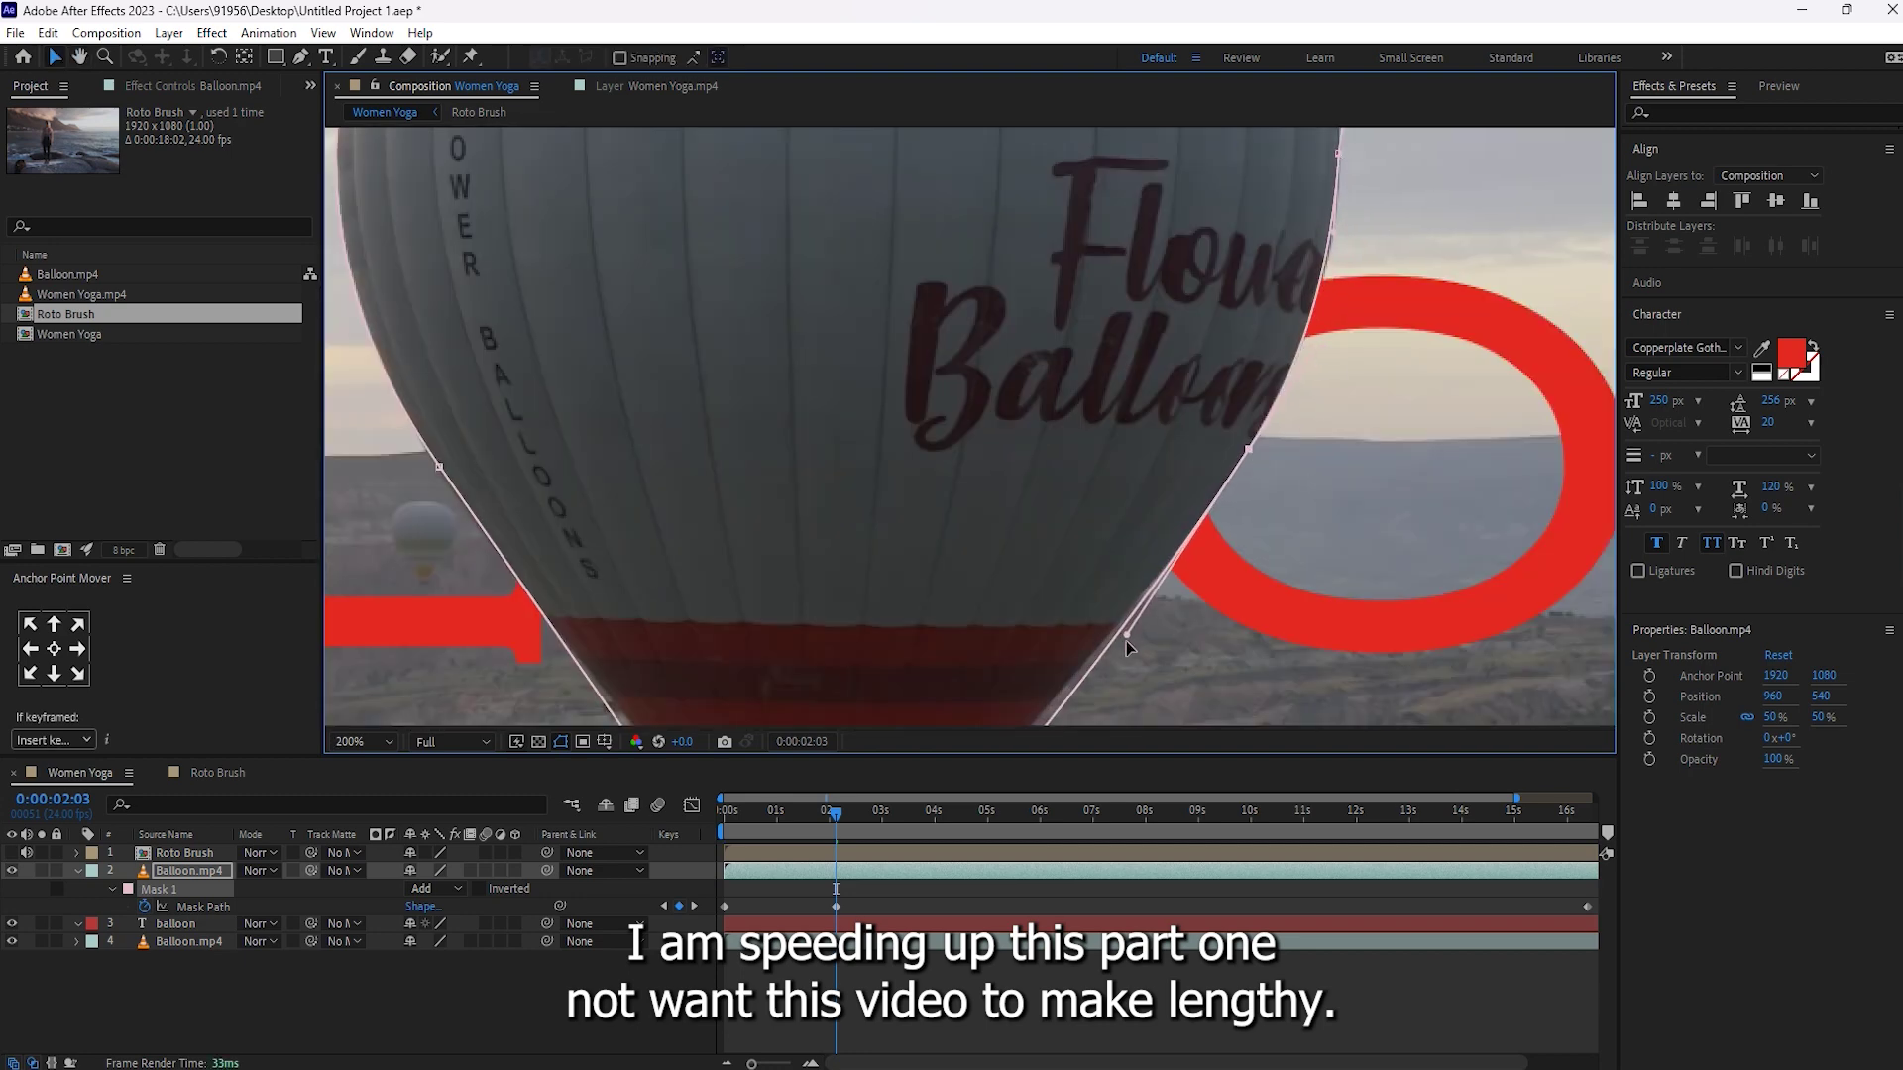
mouse_move(1126, 635)
mouse_down()
mouse_move(1104, 628)
mouse_move(1125, 625)
mouse_up()
key(period)
Fine-tune the handles of the right-side mask point so the curve hugs the balloon beside the letter O.
drag(1456, 400, 951, 532)
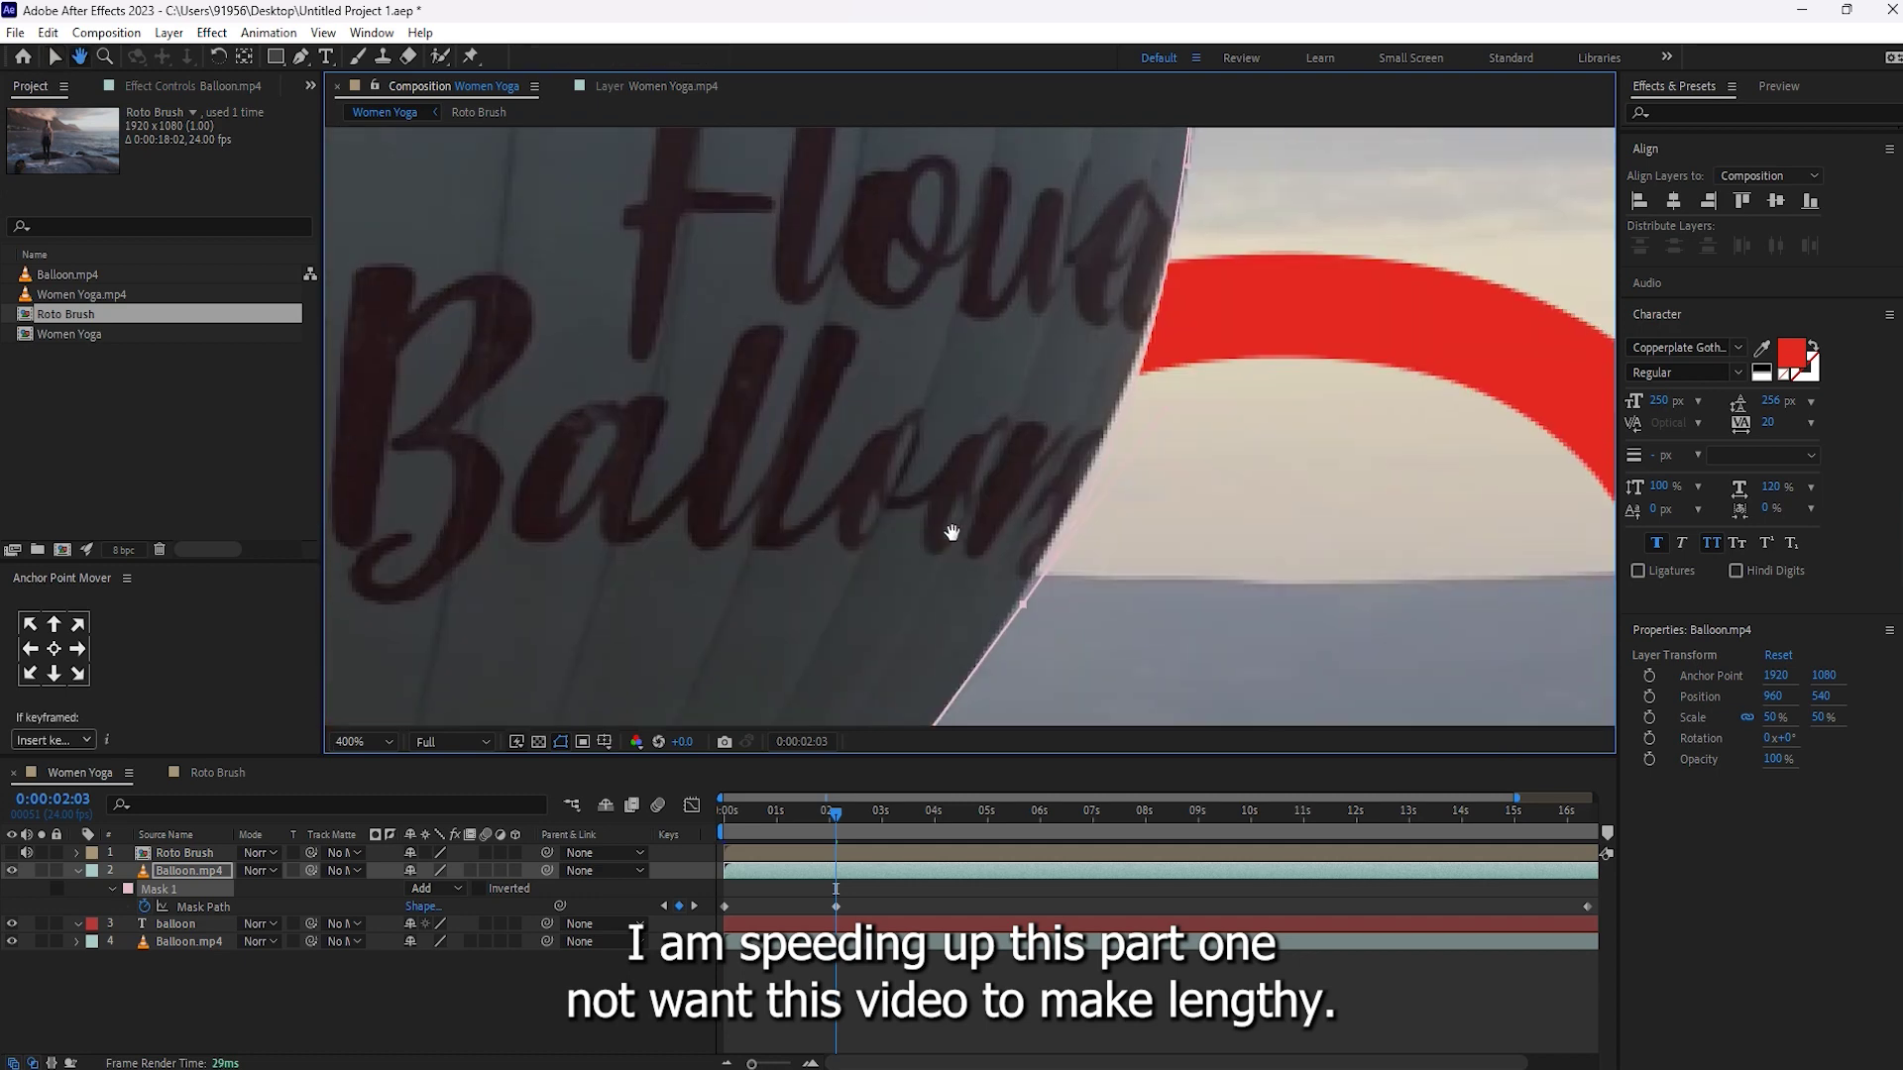
key(v)
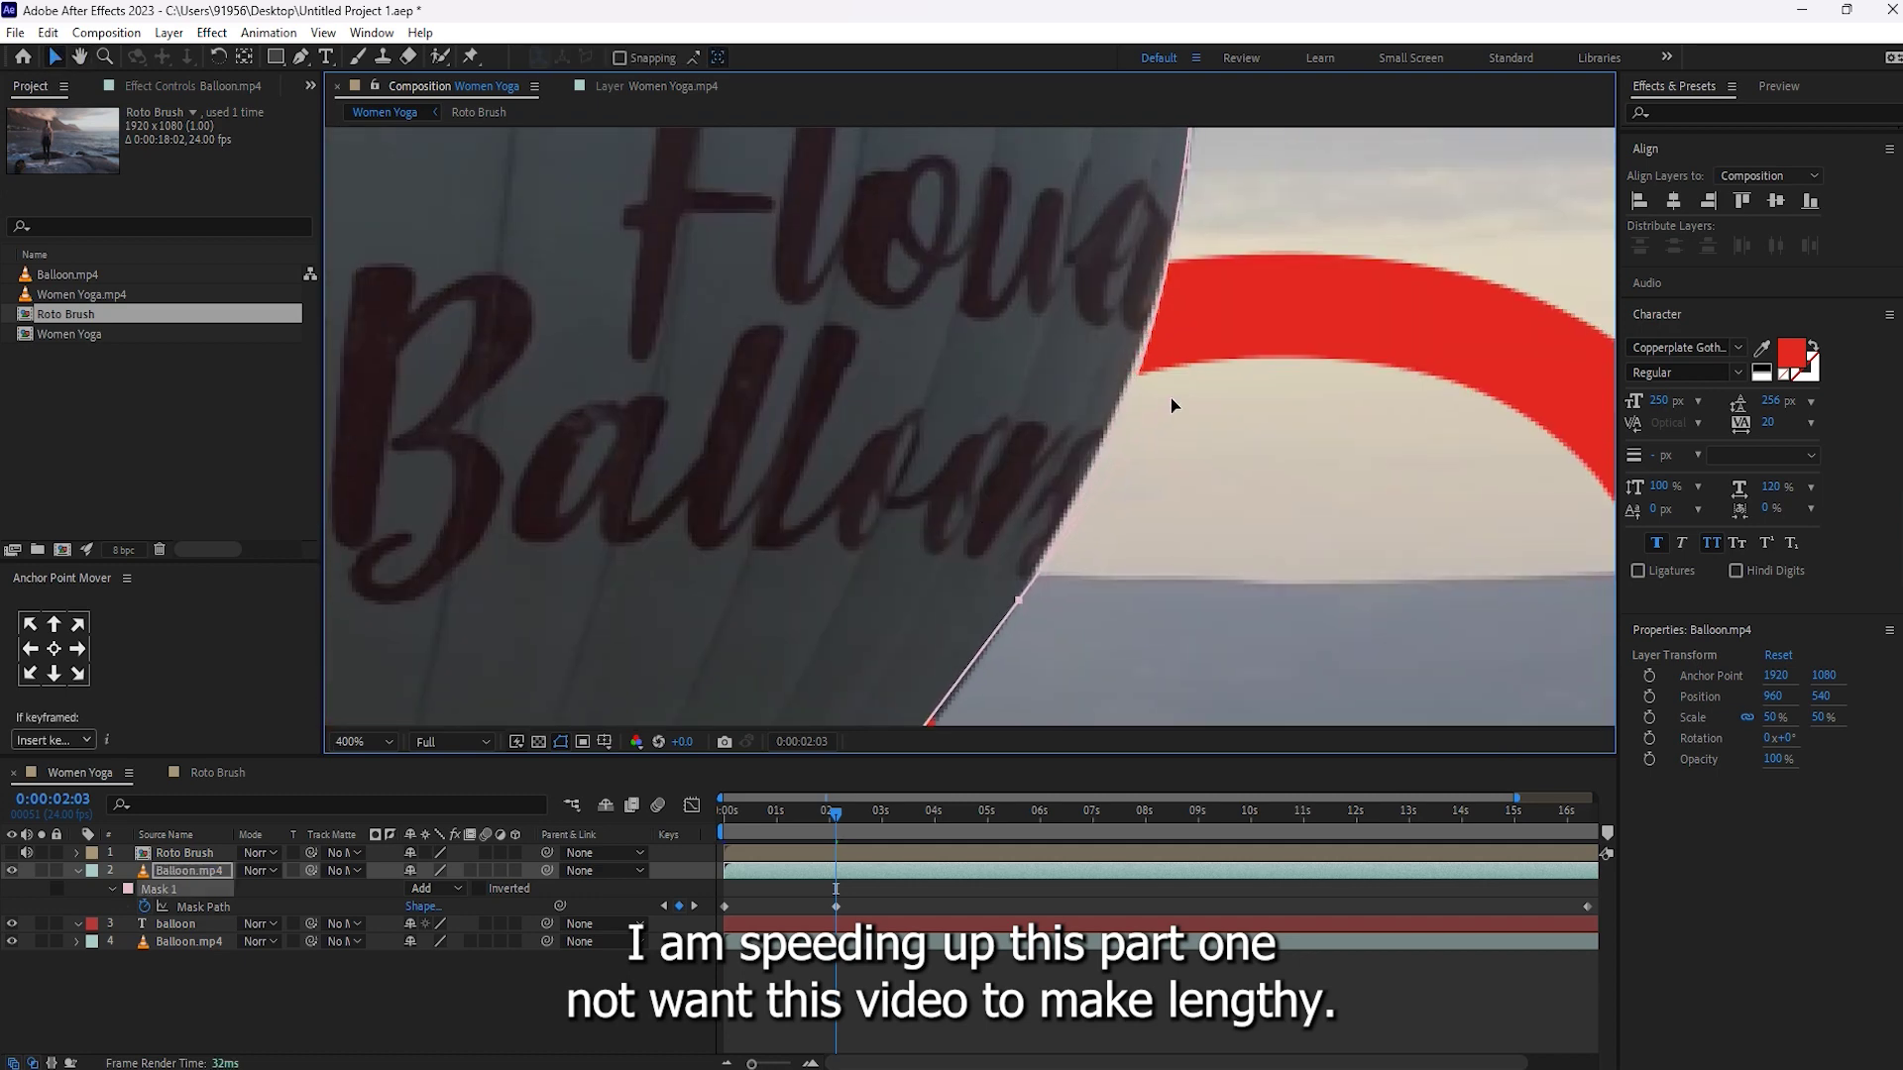
key(comma)
drag(861, 696, 872, 693)
drag(995, 513, 997, 516)
key(period)
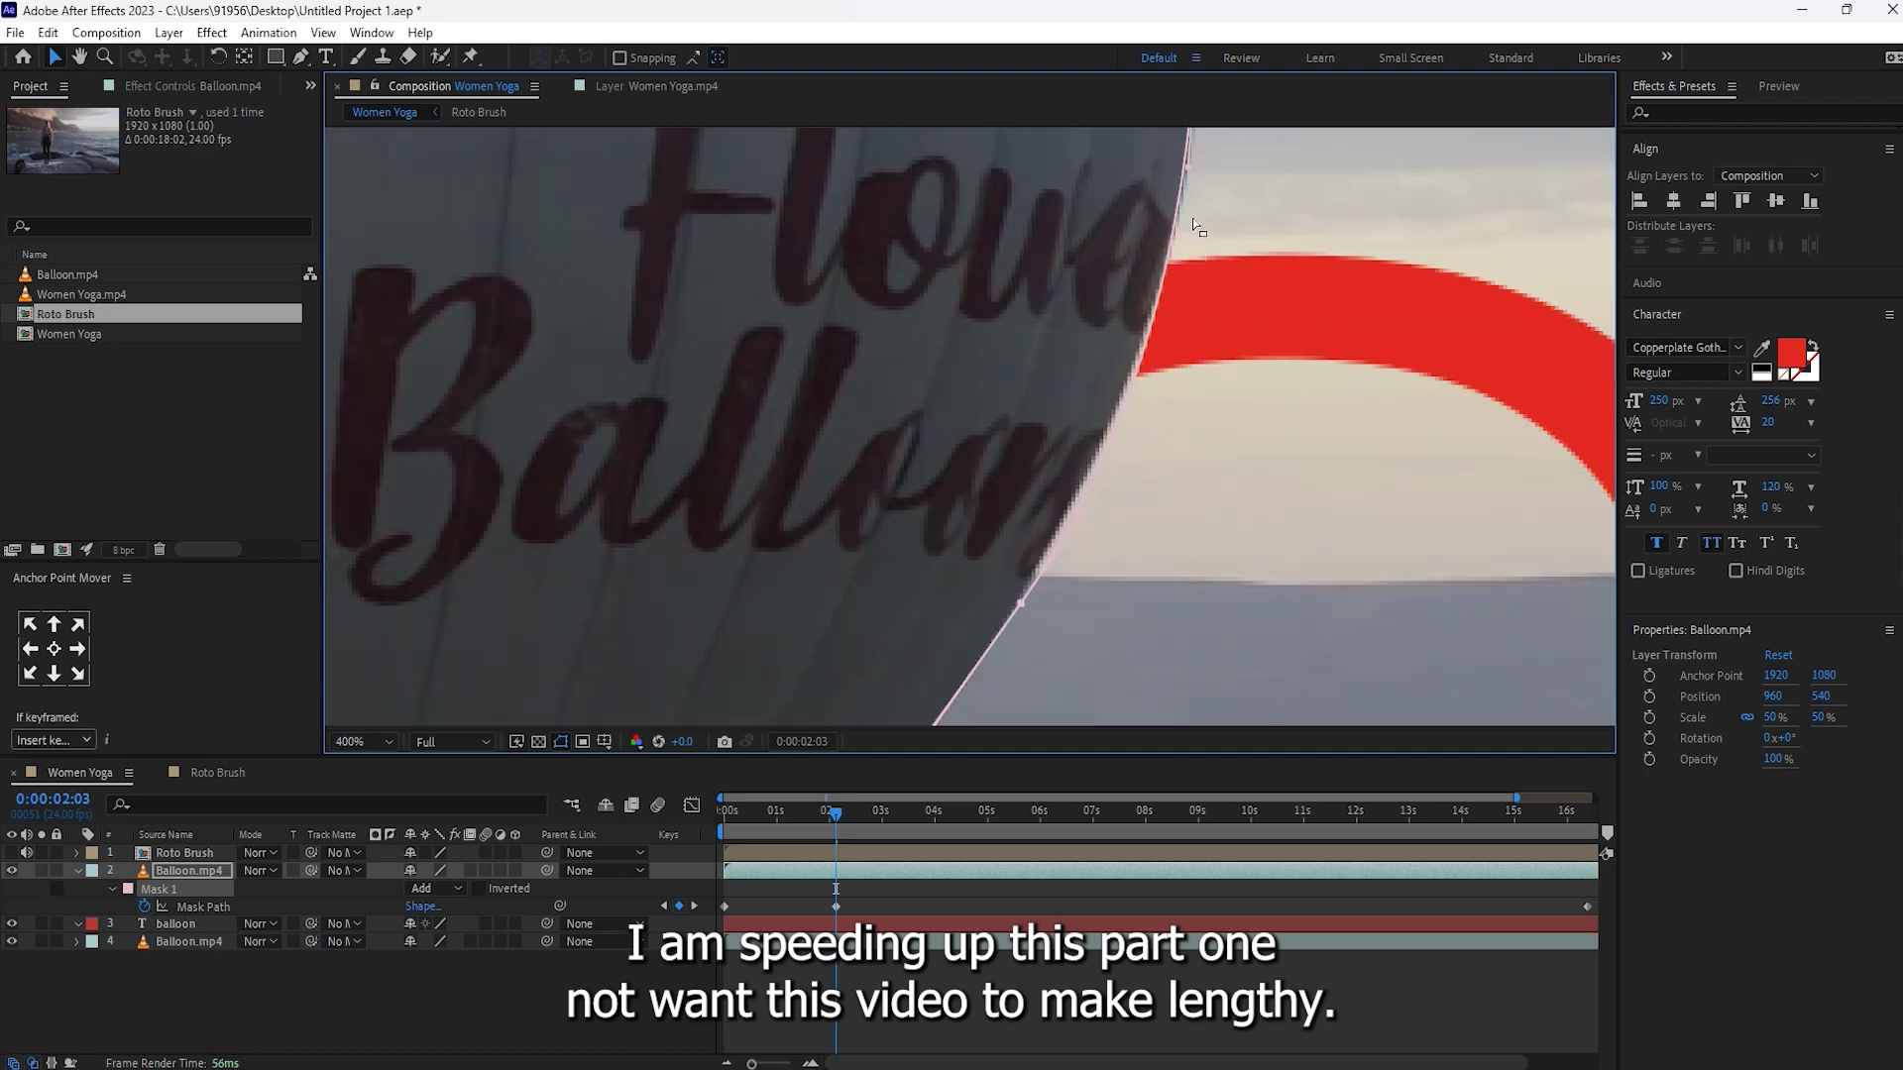
Shorten the lower curve handle of the right-side mask point and nudge the mask's right edge inward.
drag(1193, 218, 1123, 361)
key(comma)
drag(817, 623, 913, 416)
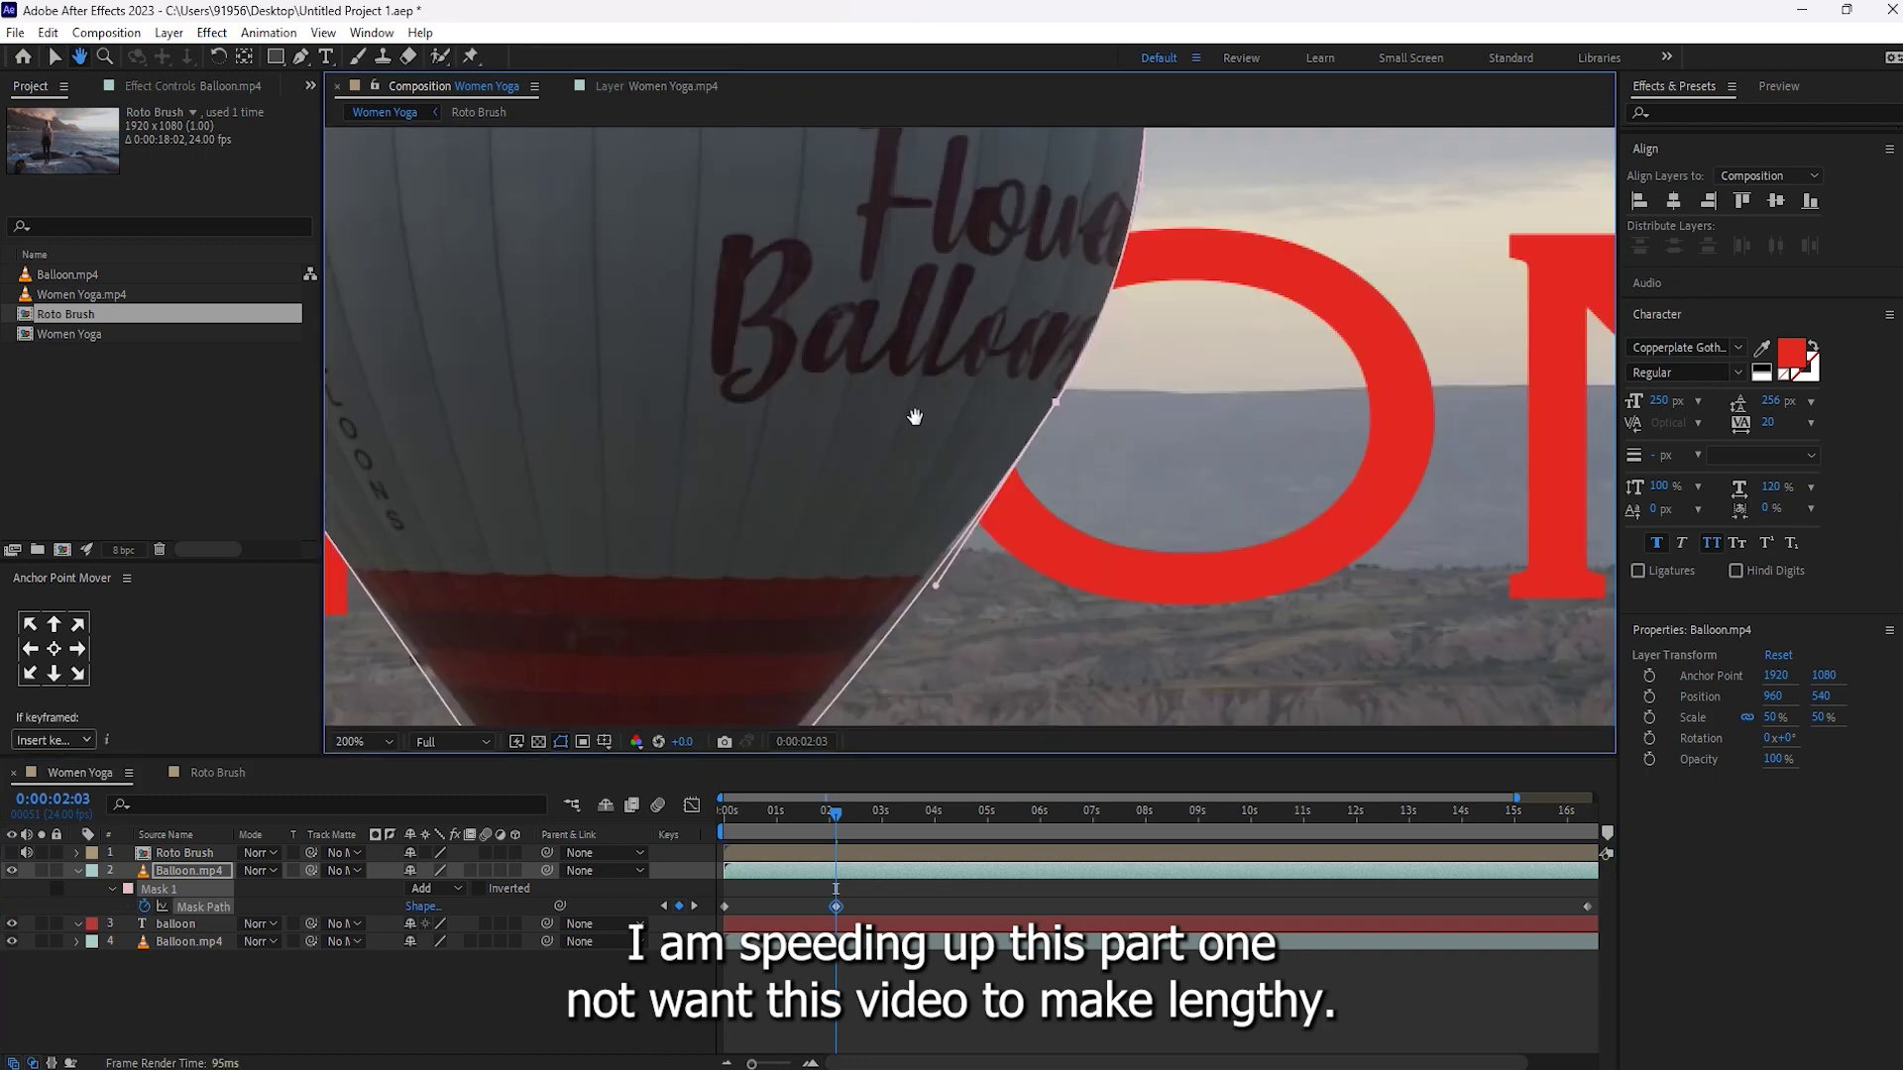
key(period)
key(comma)
drag(936, 587, 1004, 468)
key(period)
drag(1142, 376, 1135, 378)
Finish refining the mask's right edge along the balloon lettering and check the left edge at 0:00:02:03.
key(g)
drag(1032, 539, 1029, 535)
scroll(1099, 437, up, 4)
key(v)
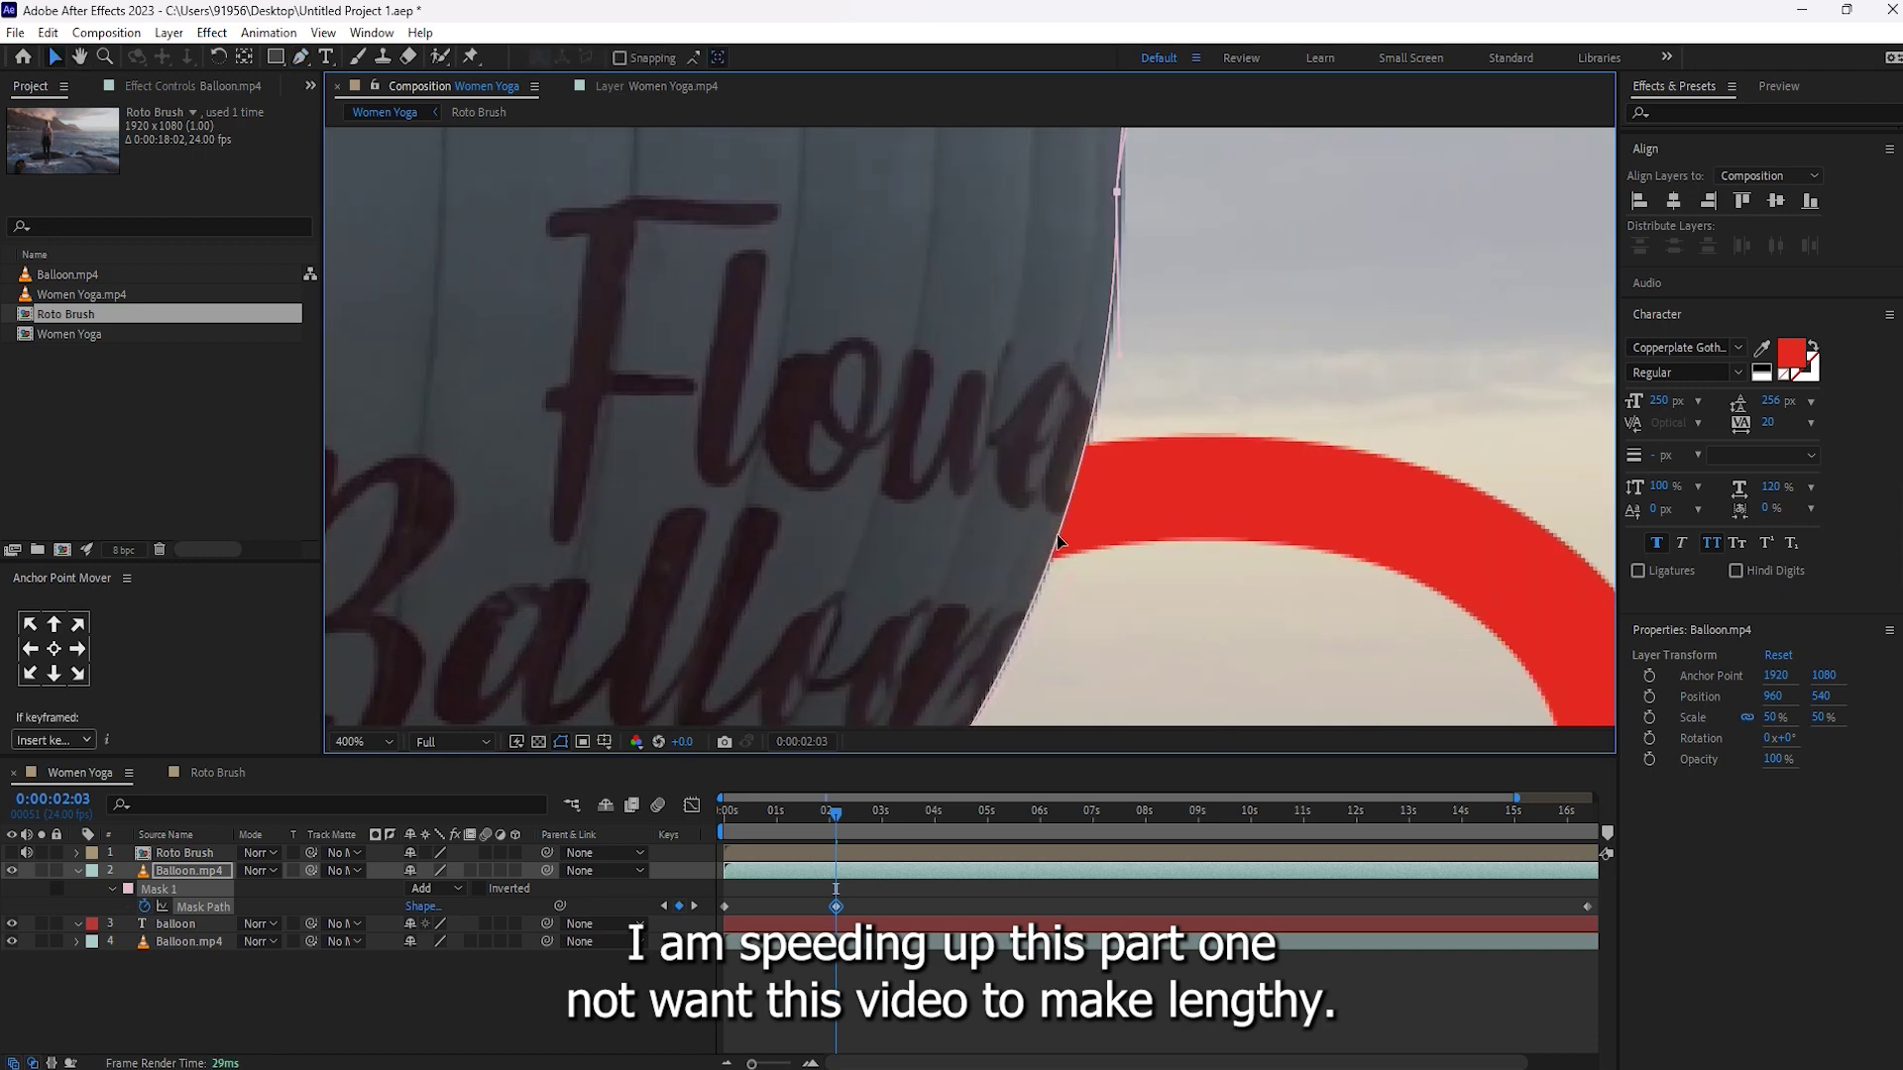
key(comma)
key(comma)
key(period)
drag(326, 699, 953, 467)
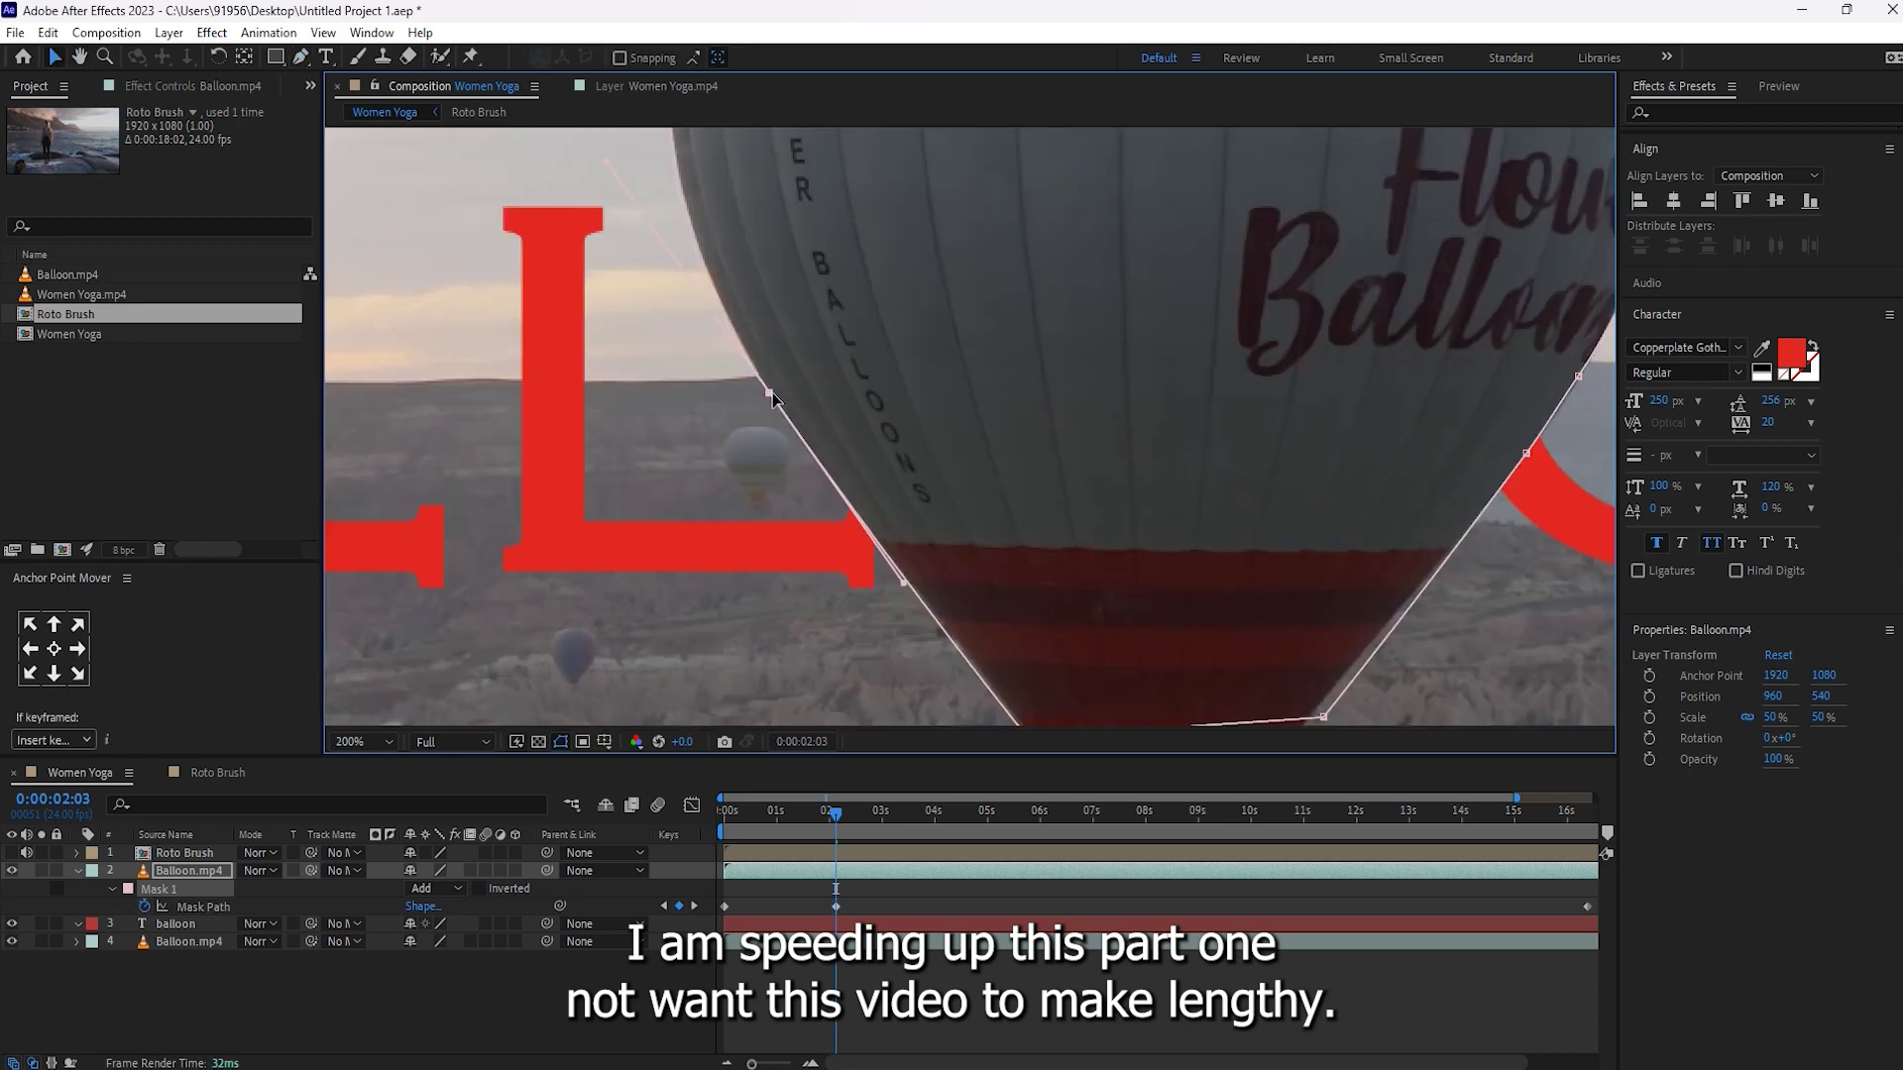
At 0:00:04:04, shift the whole mask path onto the large balloon and refine its left edge.
drag(837, 812, 943, 813)
click(811, 700)
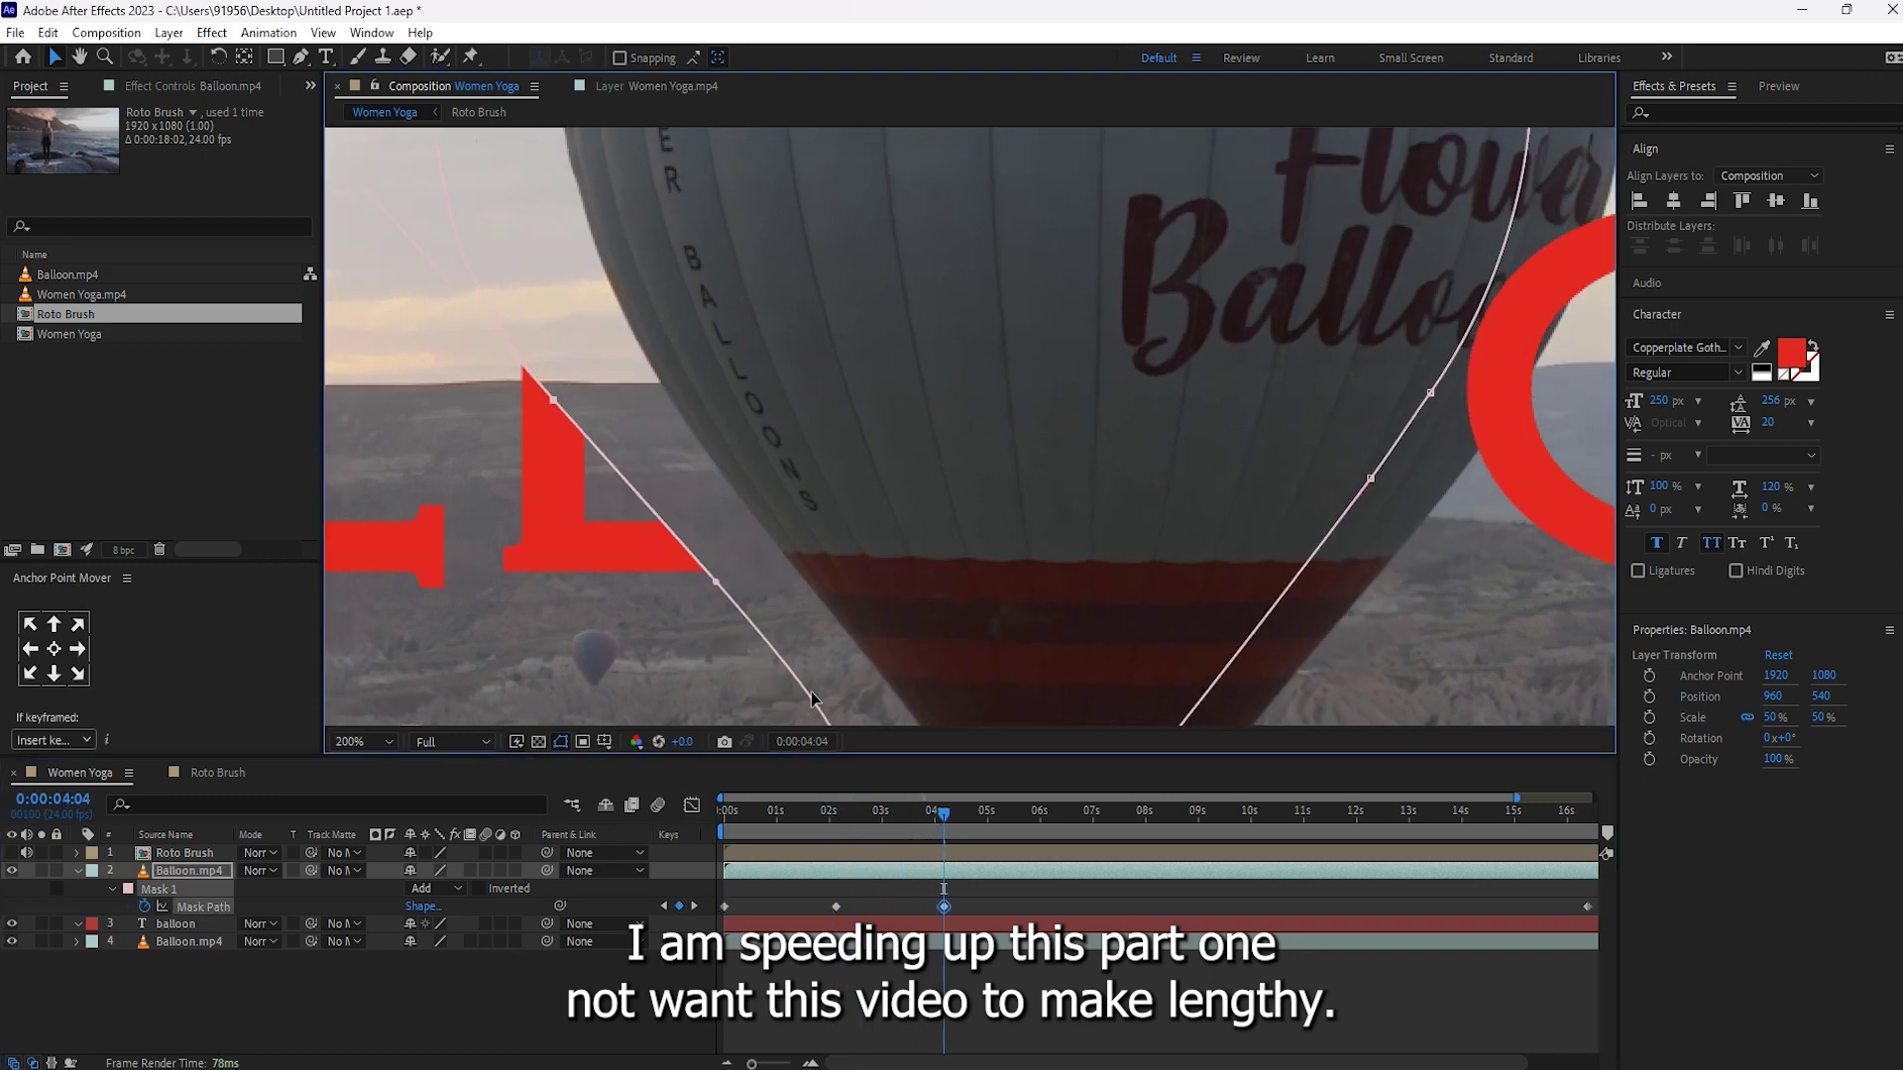
key(ctrl+z)
drag(556, 402, 654, 384)
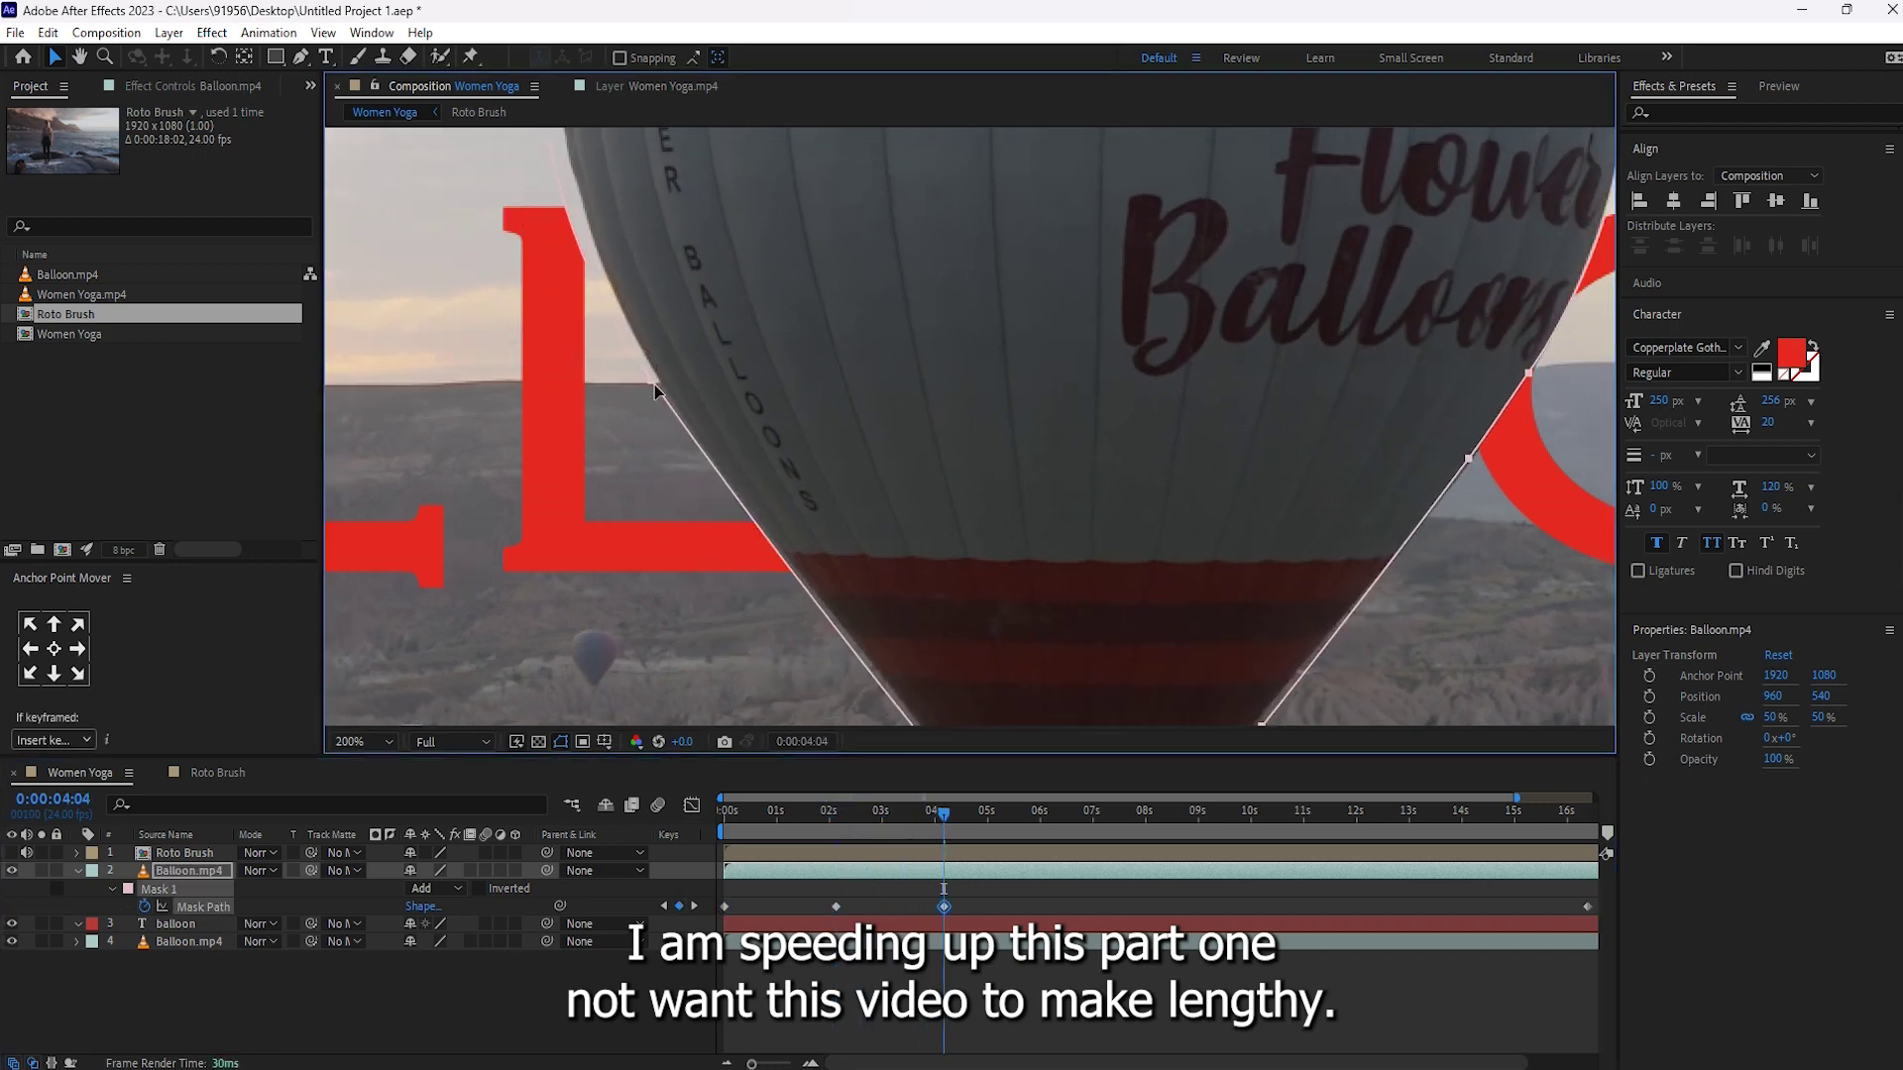
key(g)
click(701, 447)
drag(699, 406, 872, 631)
Keyframe the mask path at 0:00:05:09 and rework its left edge at a slightly earlier frame.
drag(943, 815, 1007, 827)
click(654, 450)
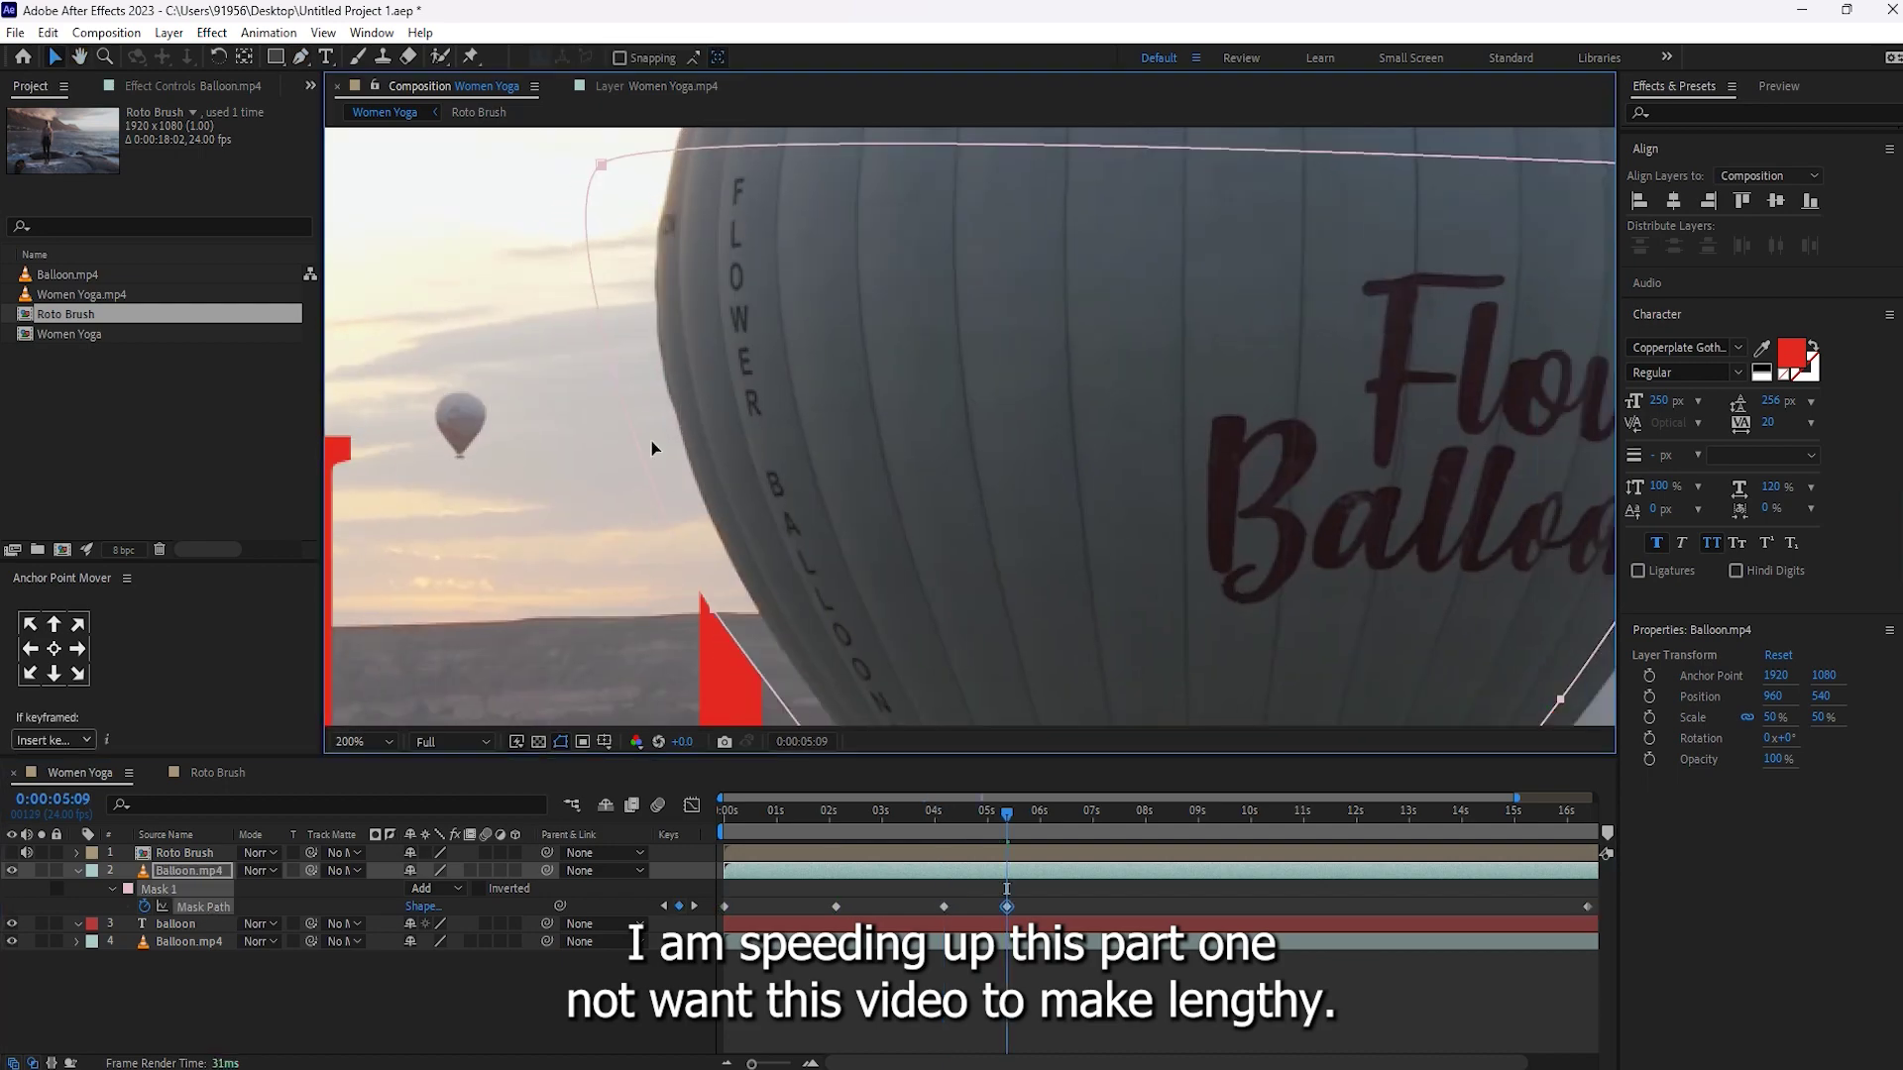
drag(694, 634, 733, 250)
drag(1007, 814, 977, 815)
drag(859, 221, 918, 518)
click(917, 518)
Advance to 0:00:06:07, nudging the mask's left-side points along the way to follow the balloon's edge.
mouse_move(977, 815)
mouse_down()
mouse_move(885, 833)
mouse_move(1014, 819)
mouse_up()
scroll(901, 438, up, 1)
scroll(901, 437, down, 1)
drag(763, 389, 748, 384)
drag(1014, 815, 1049, 815)
drag(786, 443, 769, 446)
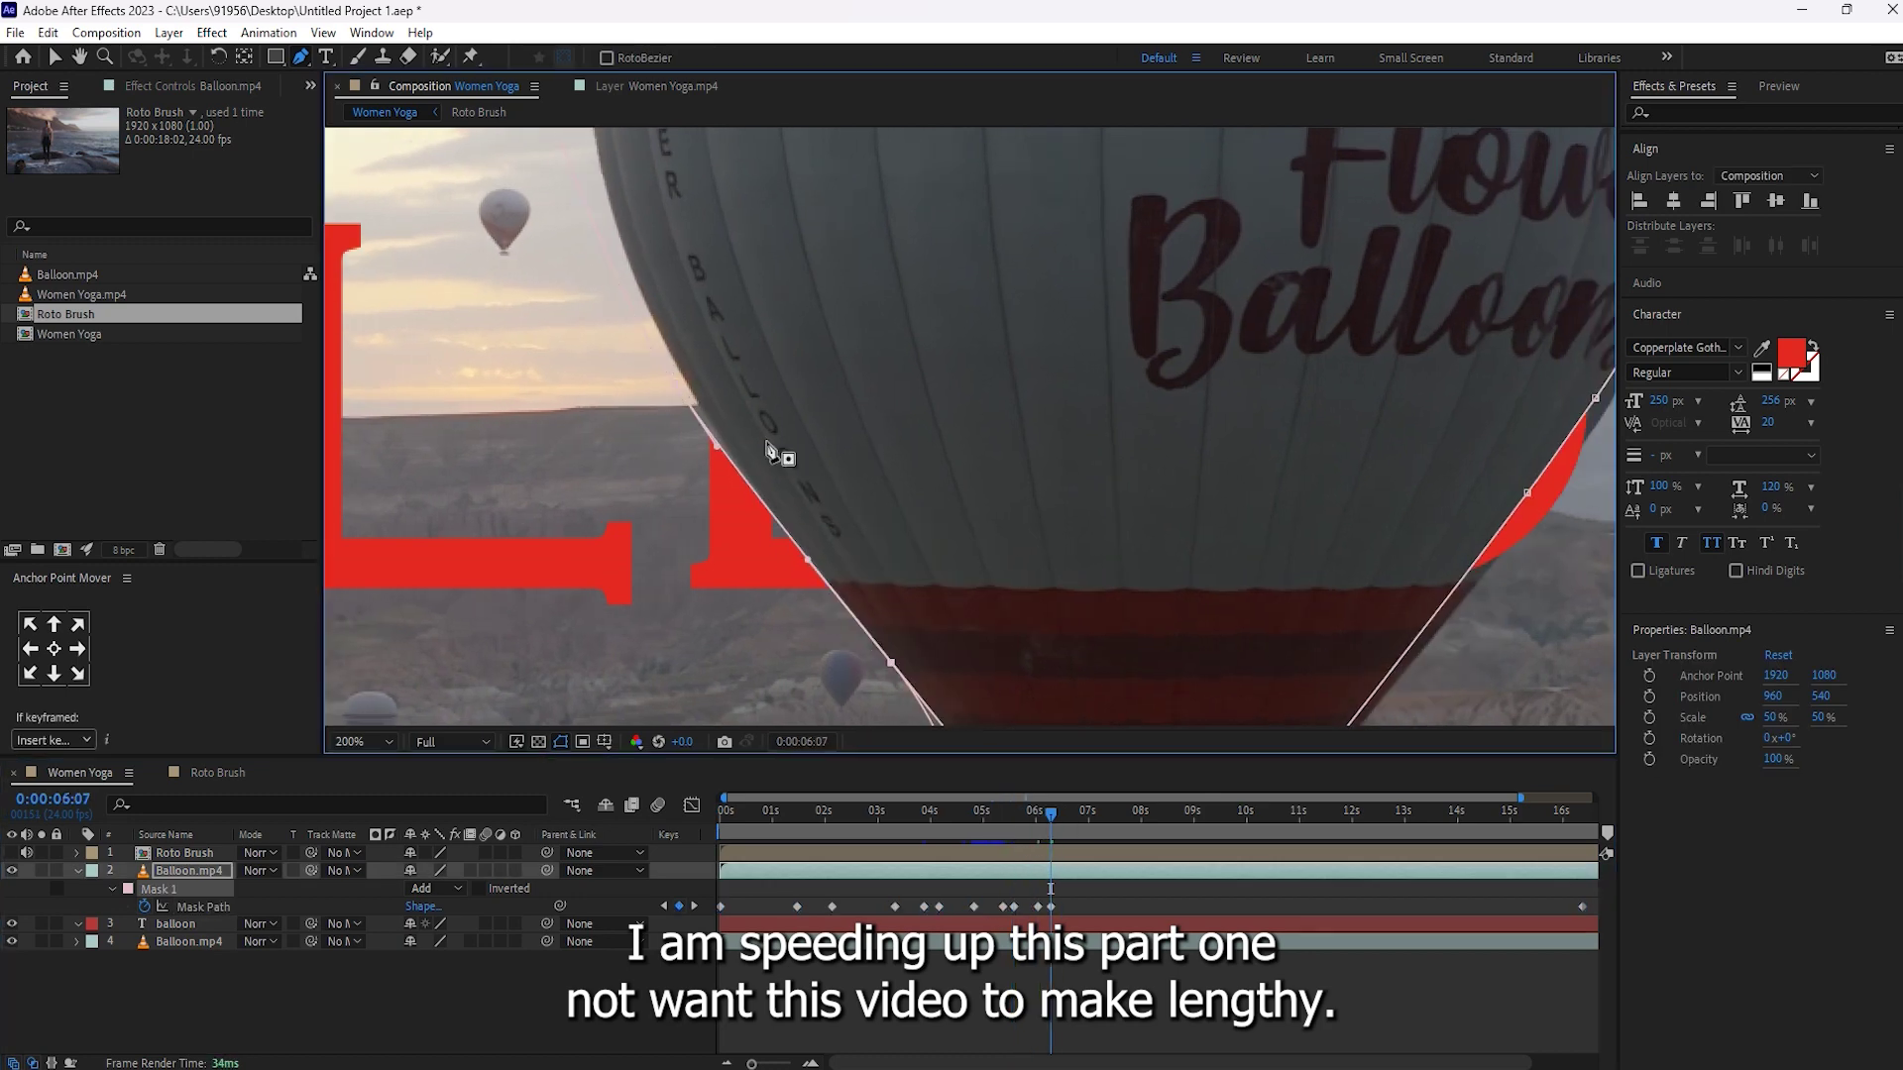
Move slightly past 0:00:06:07 and shift the lower-left mask point toward the balloon's outline.
scroll(634, 138, up, 1)
drag(705, 132, 753, 396)
scroll(753, 396, down, 1)
drag(1050, 815, 1073, 820)
key(v)
drag(945, 662, 967, 660)
drag(964, 555, 626, 684)
At 0:00:09:09, adjust the mask path's left side toward the balloon and undo the extra point edit.
drag(1073, 815, 1214, 815)
drag(446, 203, 628, 369)
key(g)
click(559, 410)
key(ctrl+z)
key(v)
scroll(559, 409, up, 1)
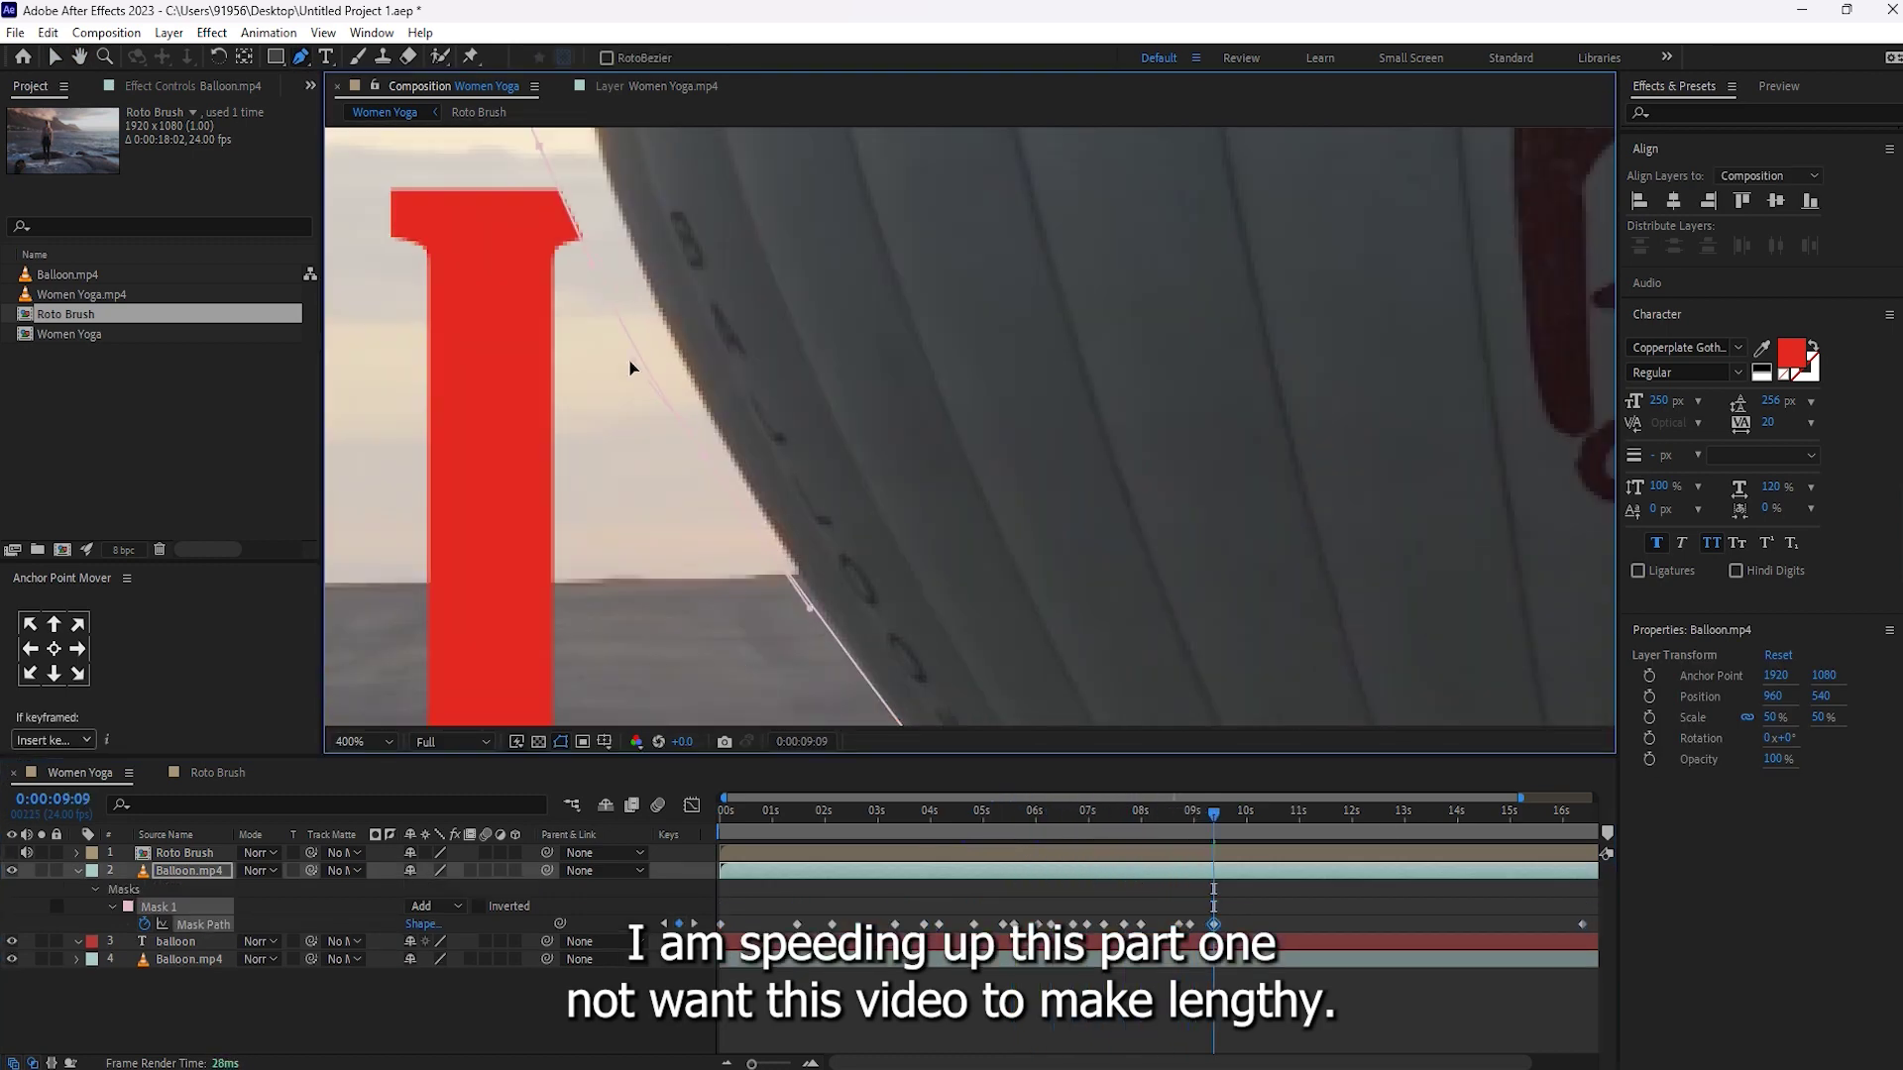
scroll(594, 417, up, 1)
scroll(920, 391, down, 1)
Advance five frames to 0:00:09:14 and fit the mask's left-side curve to the balloon's edge.
key(Page_Down)
key(Page_Down)
key(Page_Down)
key(Page_Down)
key(Page_Down)
drag(850, 260, 837, 257)
drag(947, 699, 833, 129)
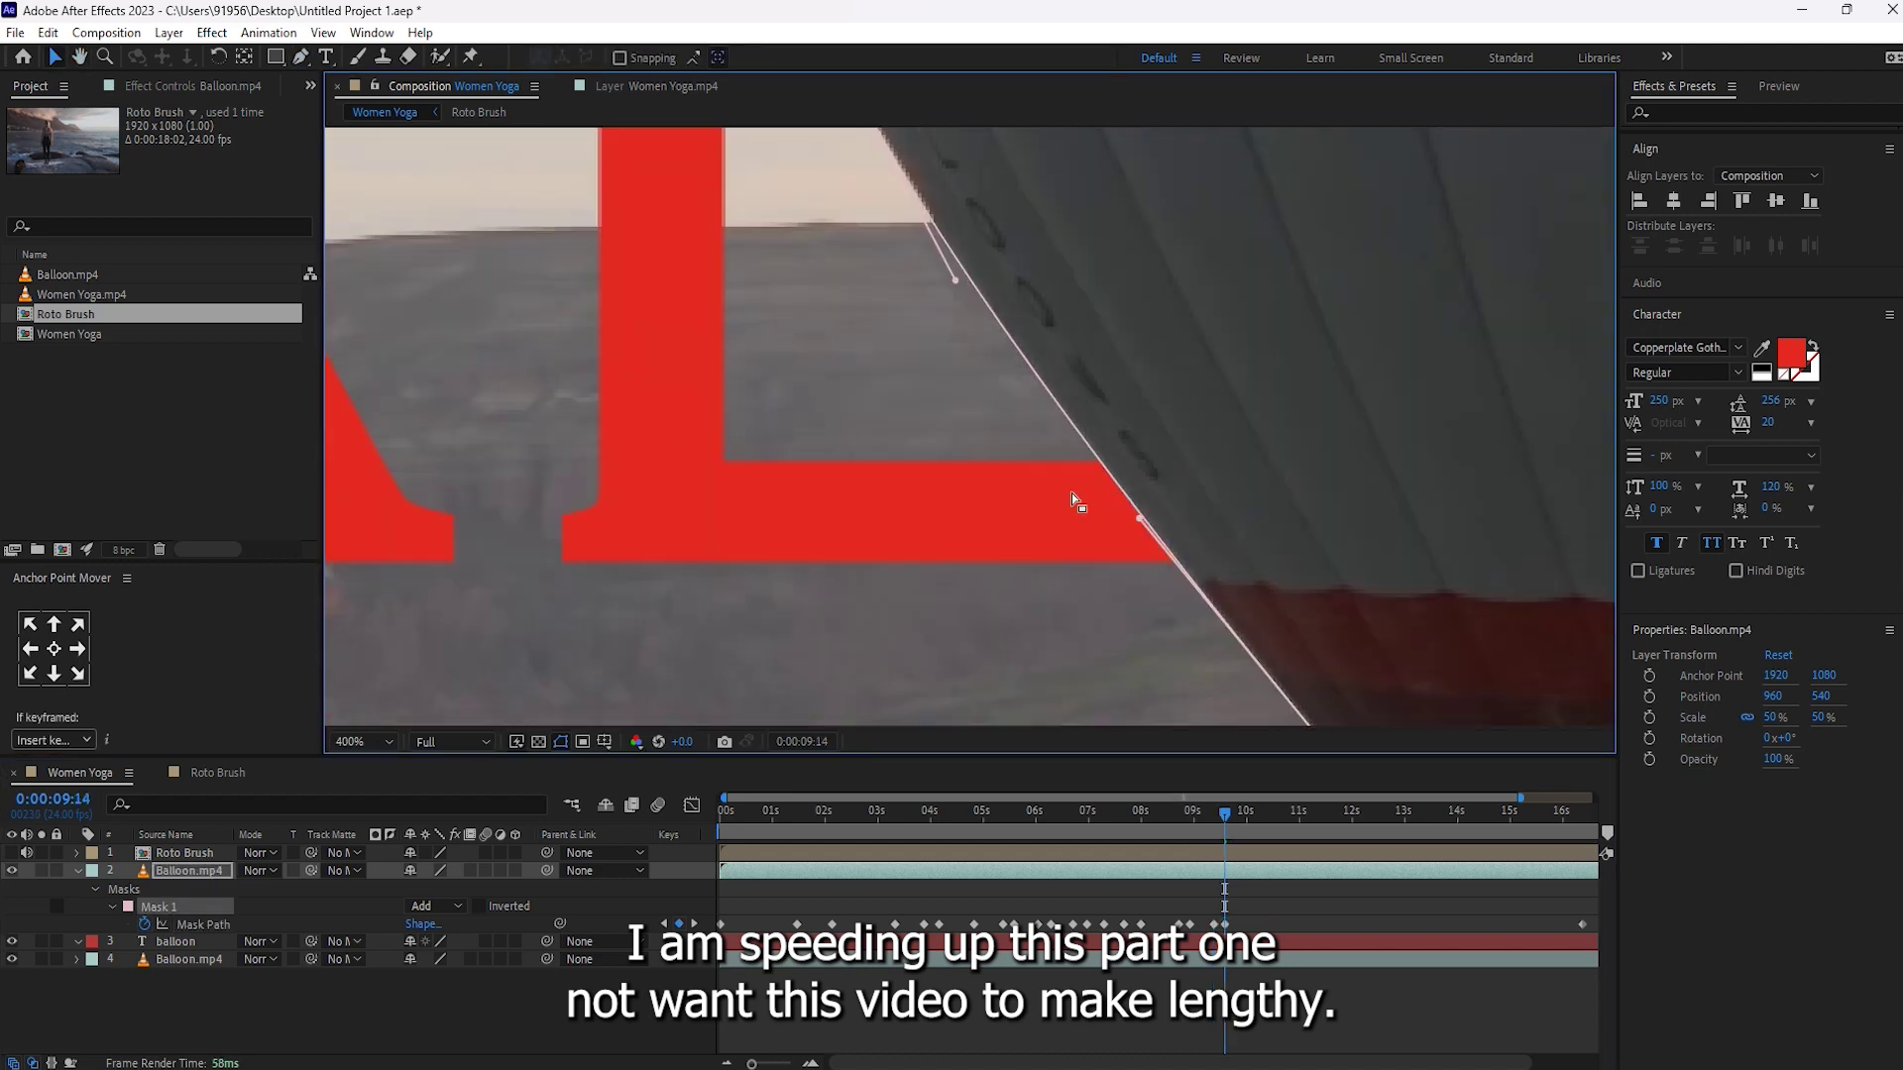
scroll(1072, 492, down, 1)
drag(1056, 305, 1065, 491)
Correct the mask's left edge on the frames up to 0:00:10:17, moving its point onto the balloon's outline.
drag(1224, 815, 1265, 815)
drag(1066, 713, 1102, 552)
scroll(1082, 424, up, 1)
scroll(1120, 668, down, 1)
drag(1266, 815, 1282, 814)
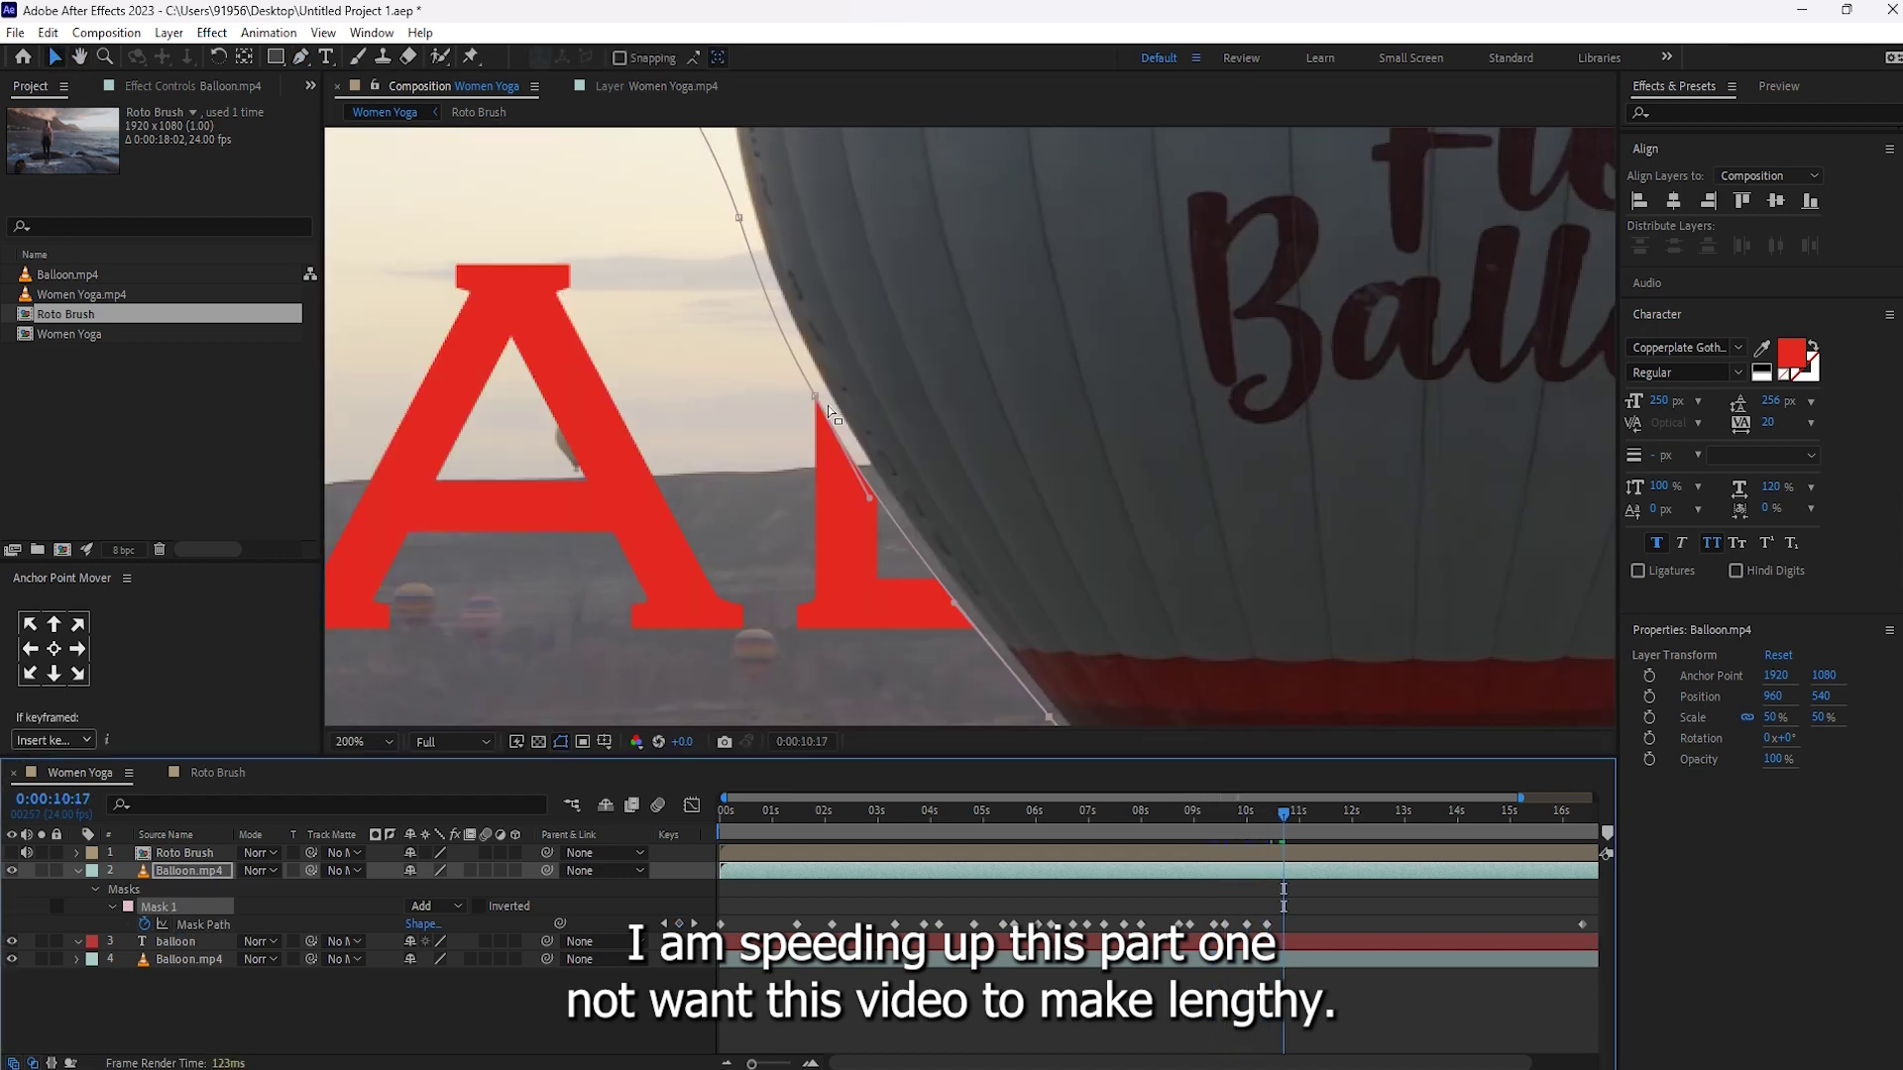
drag(829, 407, 843, 406)
Continue fitting the mask's left edge to the moving balloon up to 0:00:14:00.
drag(1282, 815, 1308, 814)
drag(970, 426, 714, 433)
drag(1334, 823, 1457, 815)
drag(386, 535, 1048, 487)
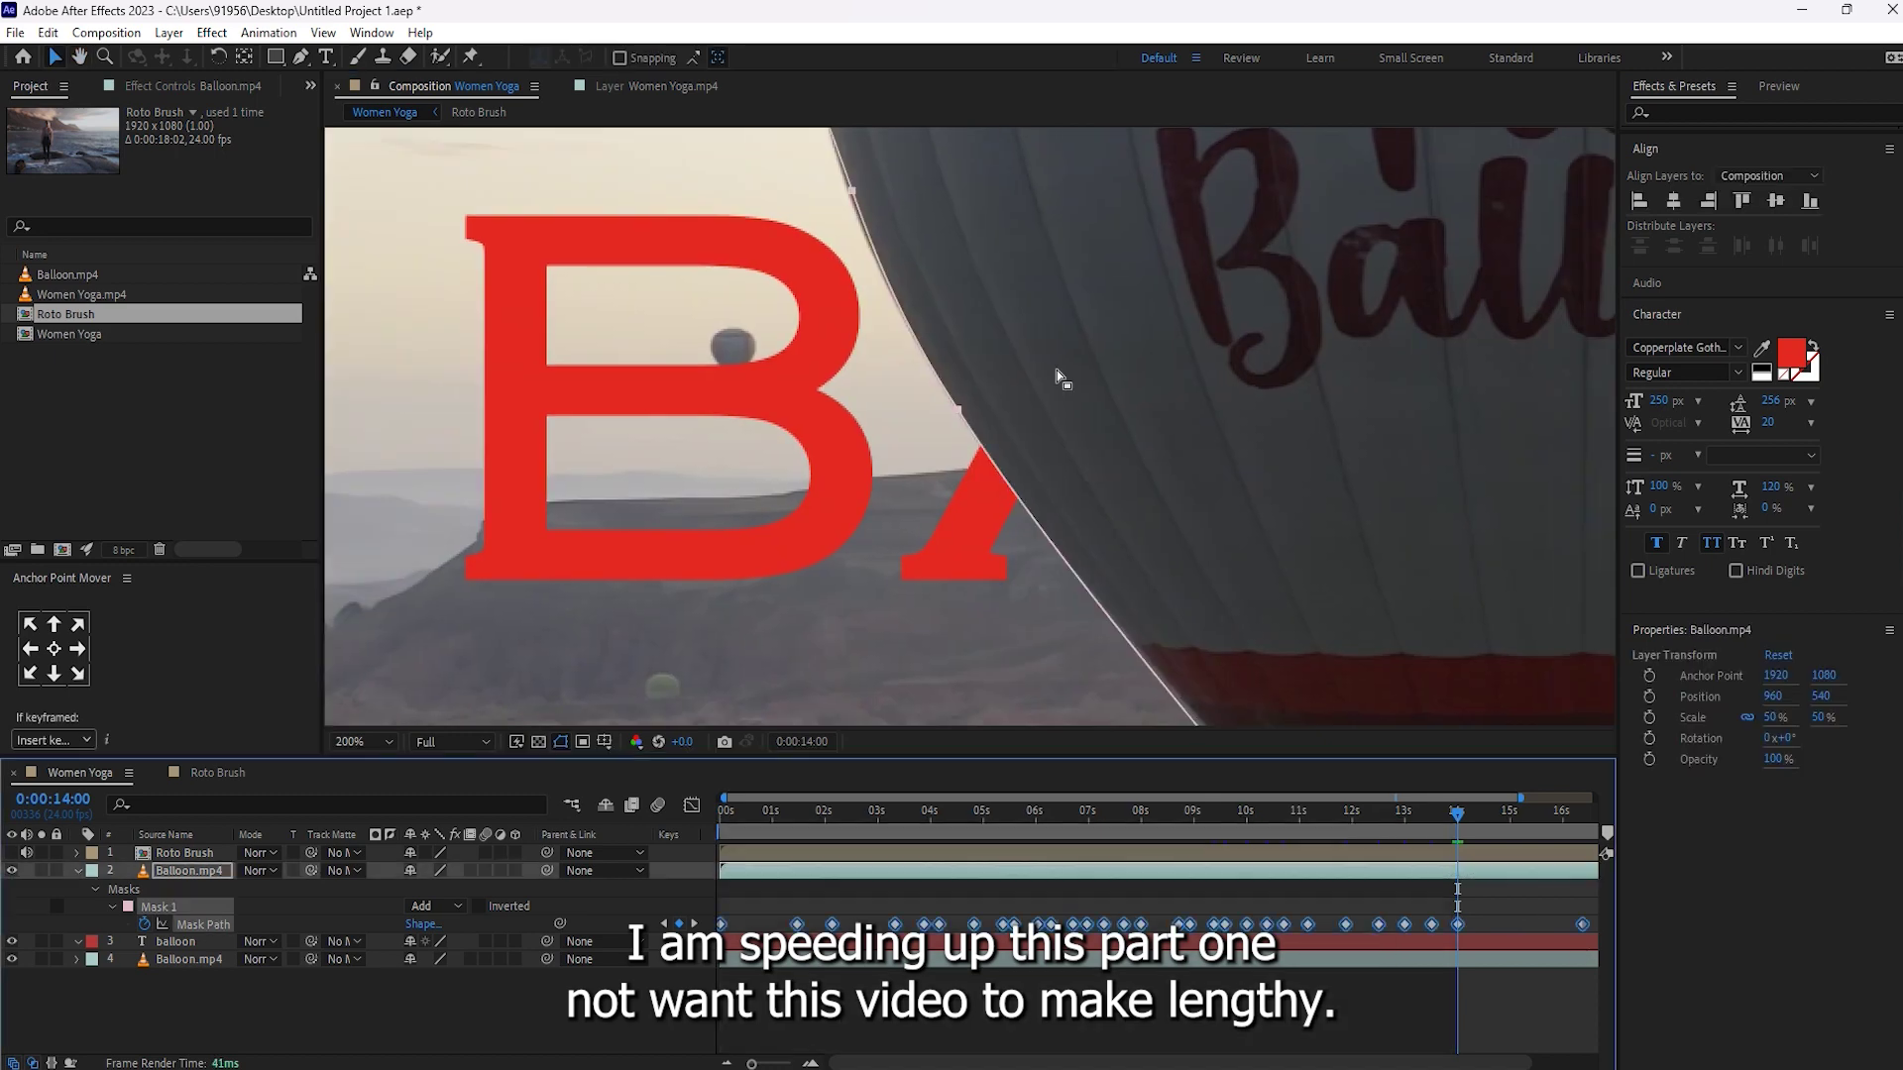
Shortly after 0:00:14:00, nudge the mask's left-side point outward and refine the path below it with the Pen tool.
drag(1457, 815, 1488, 815)
drag(874, 425, 866, 429)
key(g)
click(901, 540)
At 0:00:16:01, move two left-side mask points outward onto the balloon's edge.
drag(1488, 814, 1567, 818)
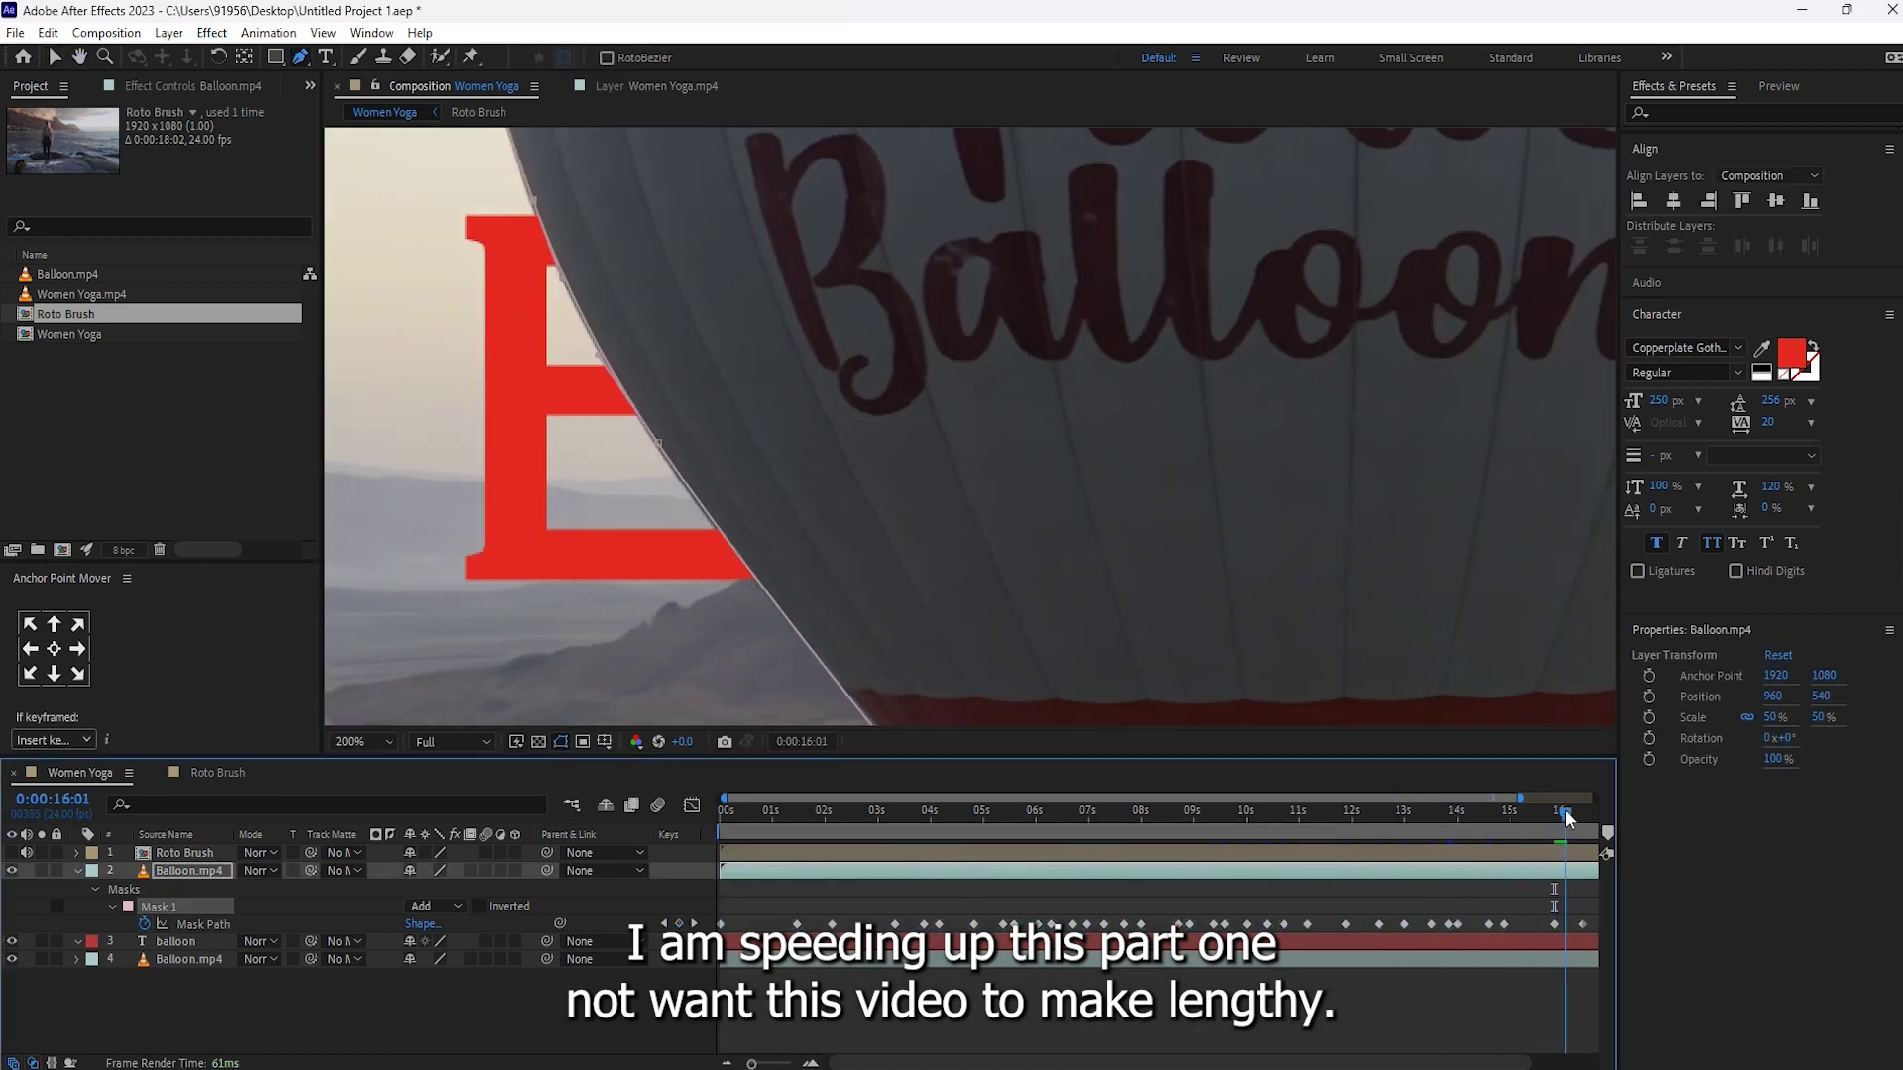
drag(654, 443, 649, 445)
drag(535, 202, 530, 202)
At 0:00:16:13, shift the whole mask path onto the balloon, fine-tune its upper-left point and deselect the layer.
drag(1565, 815, 1591, 815)
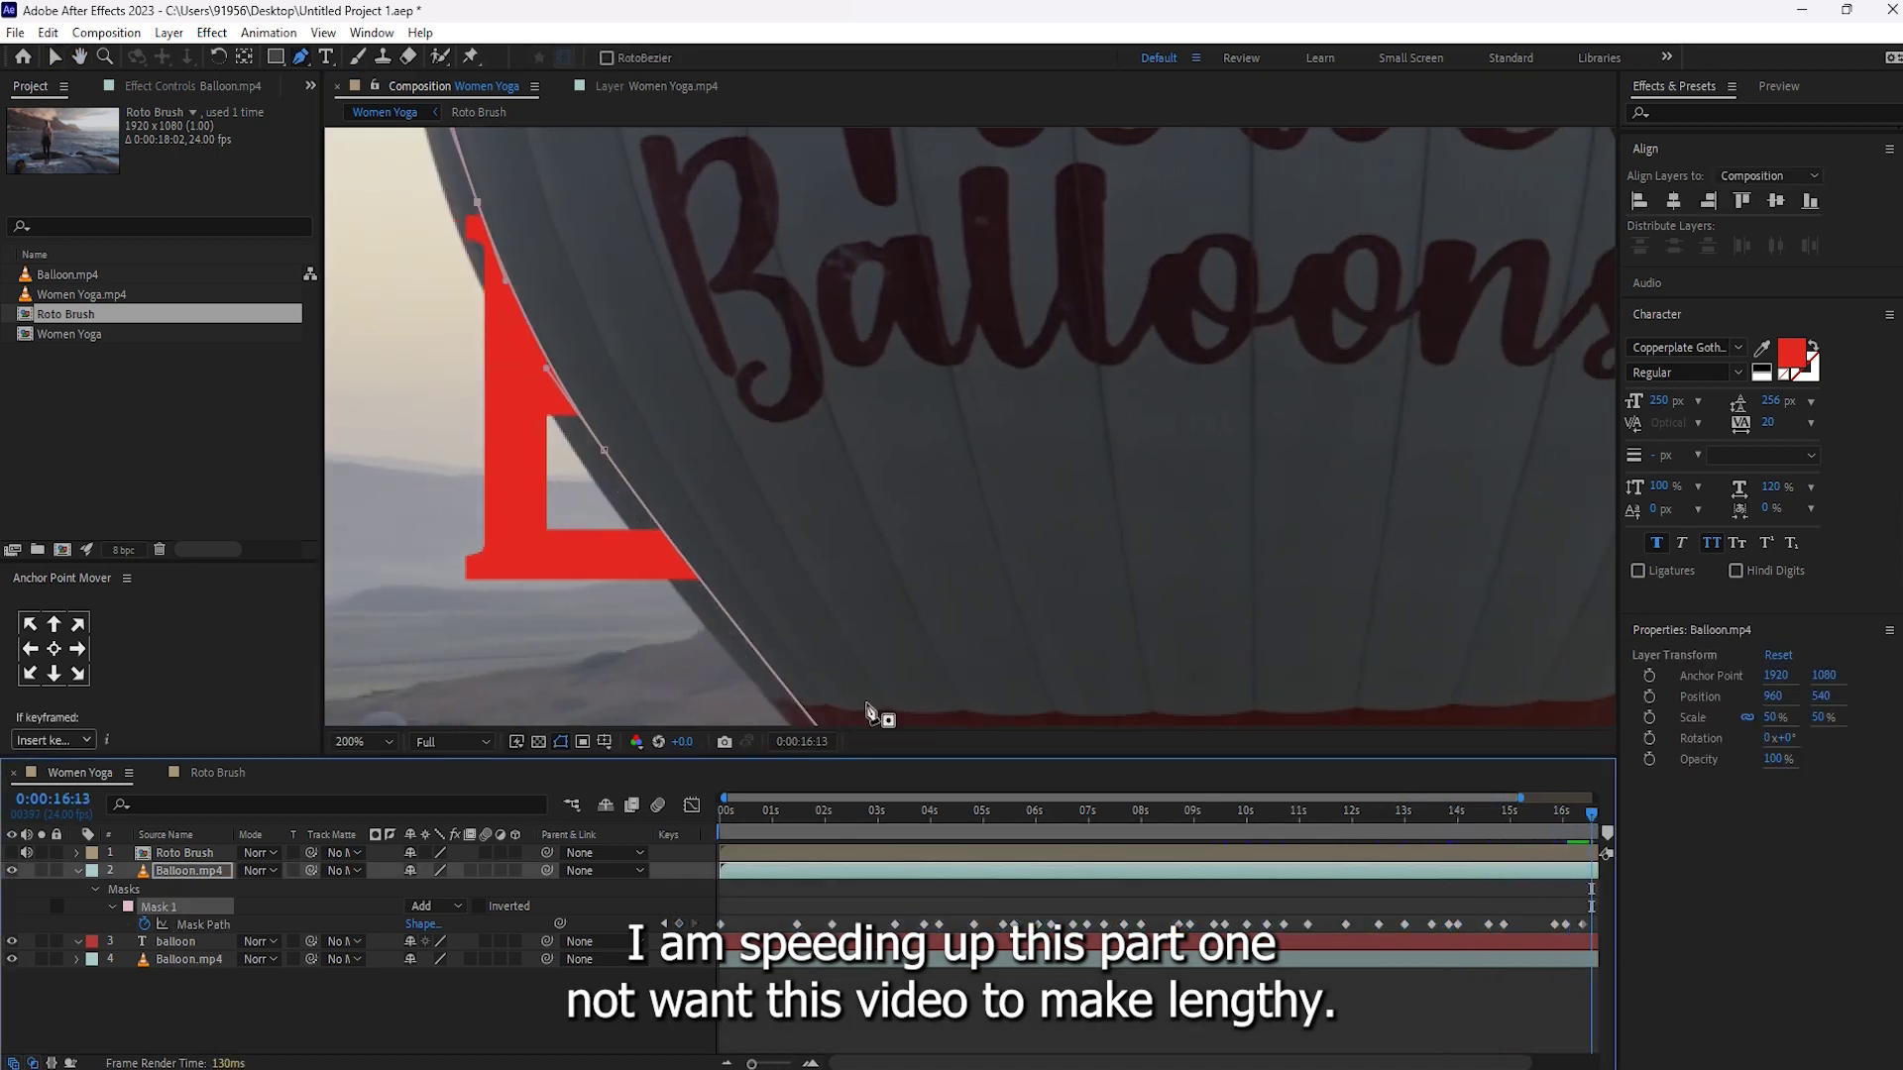
key(v)
click(680, 446)
click(202, 923)
drag(650, 514, 623, 525)
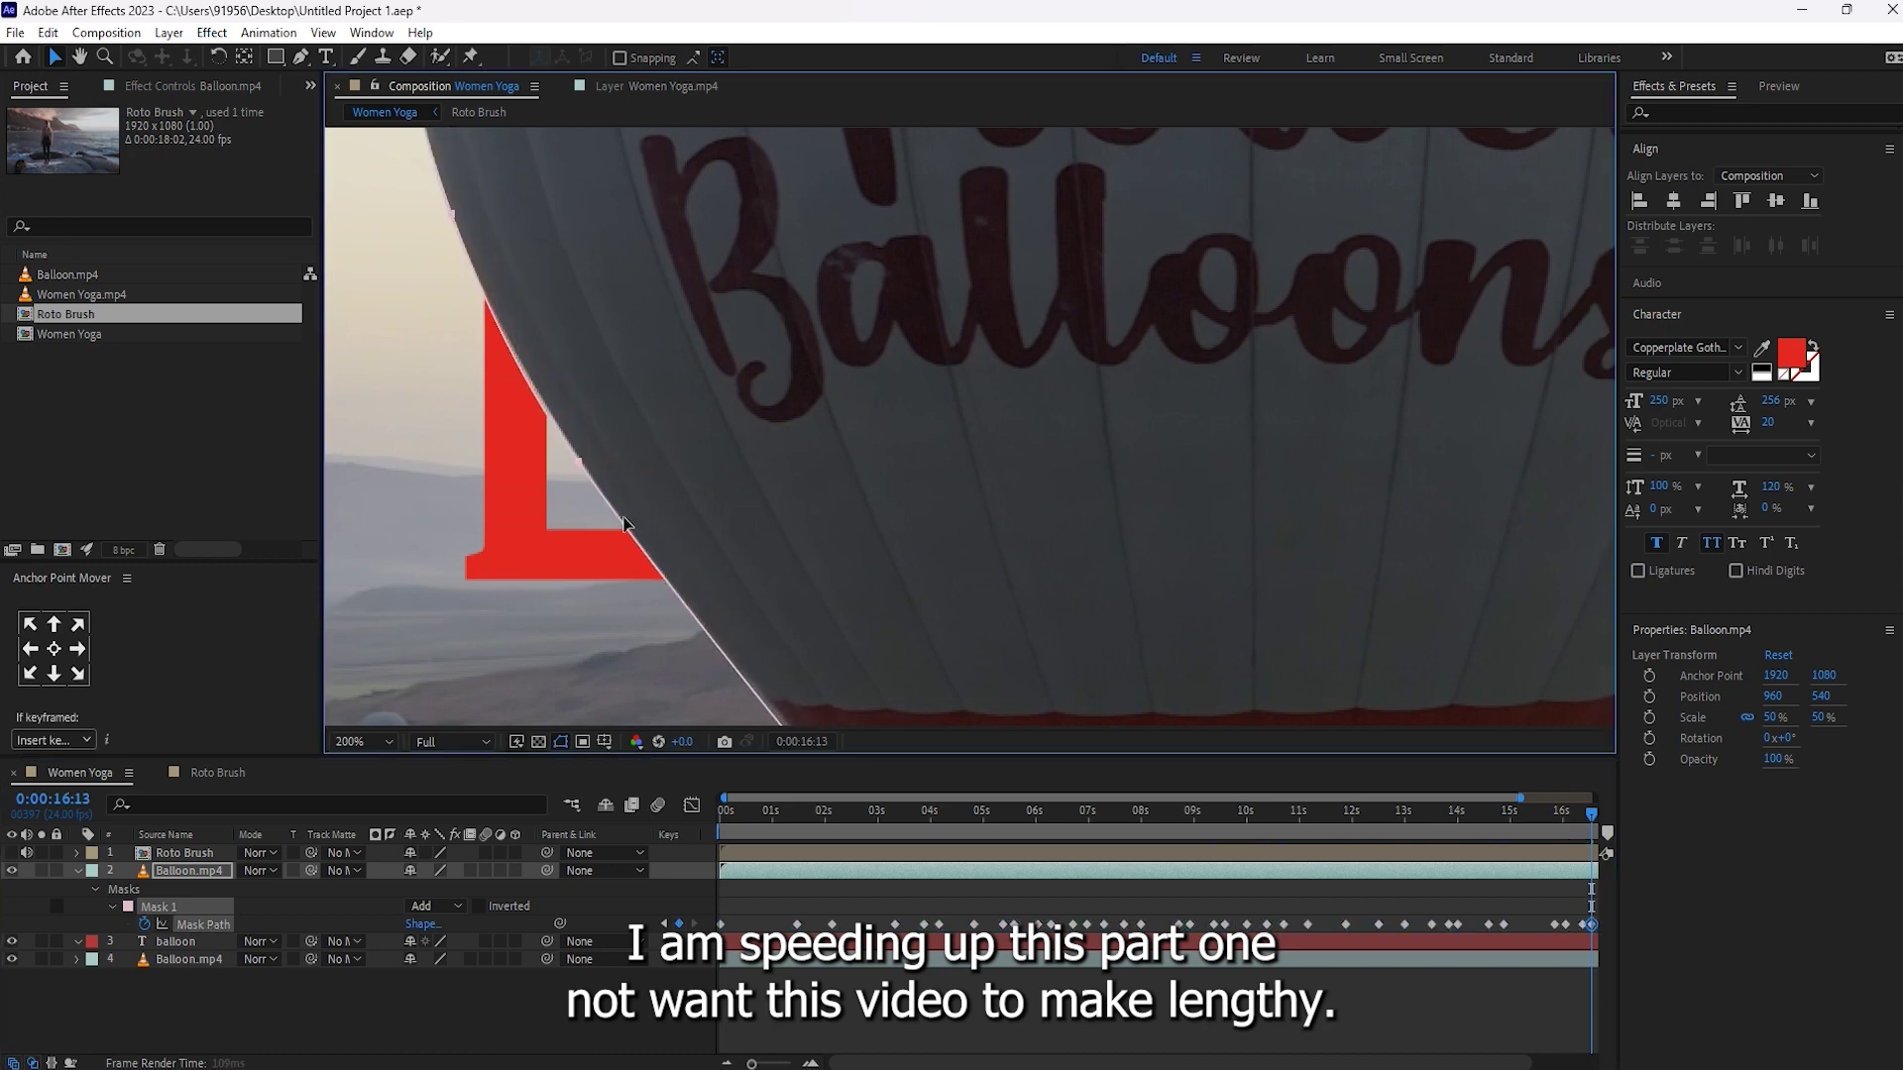
drag(456, 213, 455, 215)
click(427, 272)
click(456, 220)
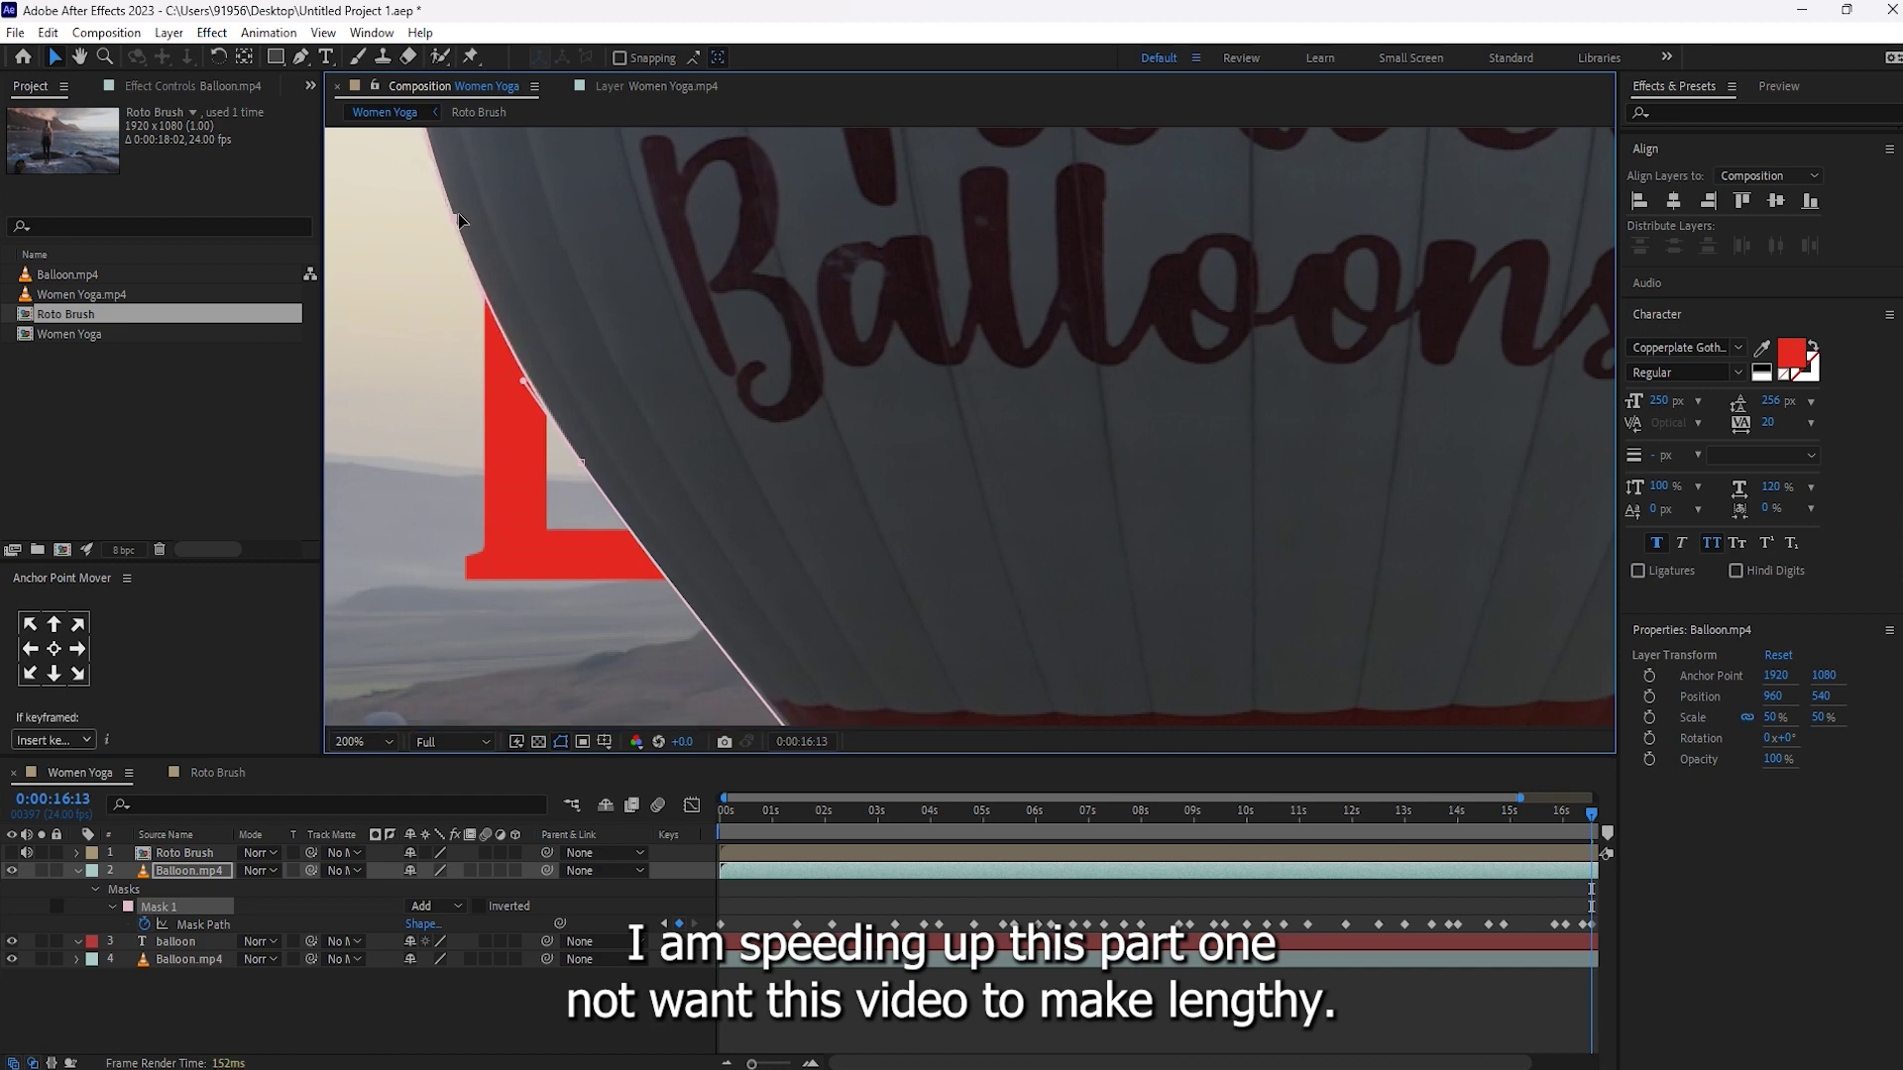
click(997, 972)
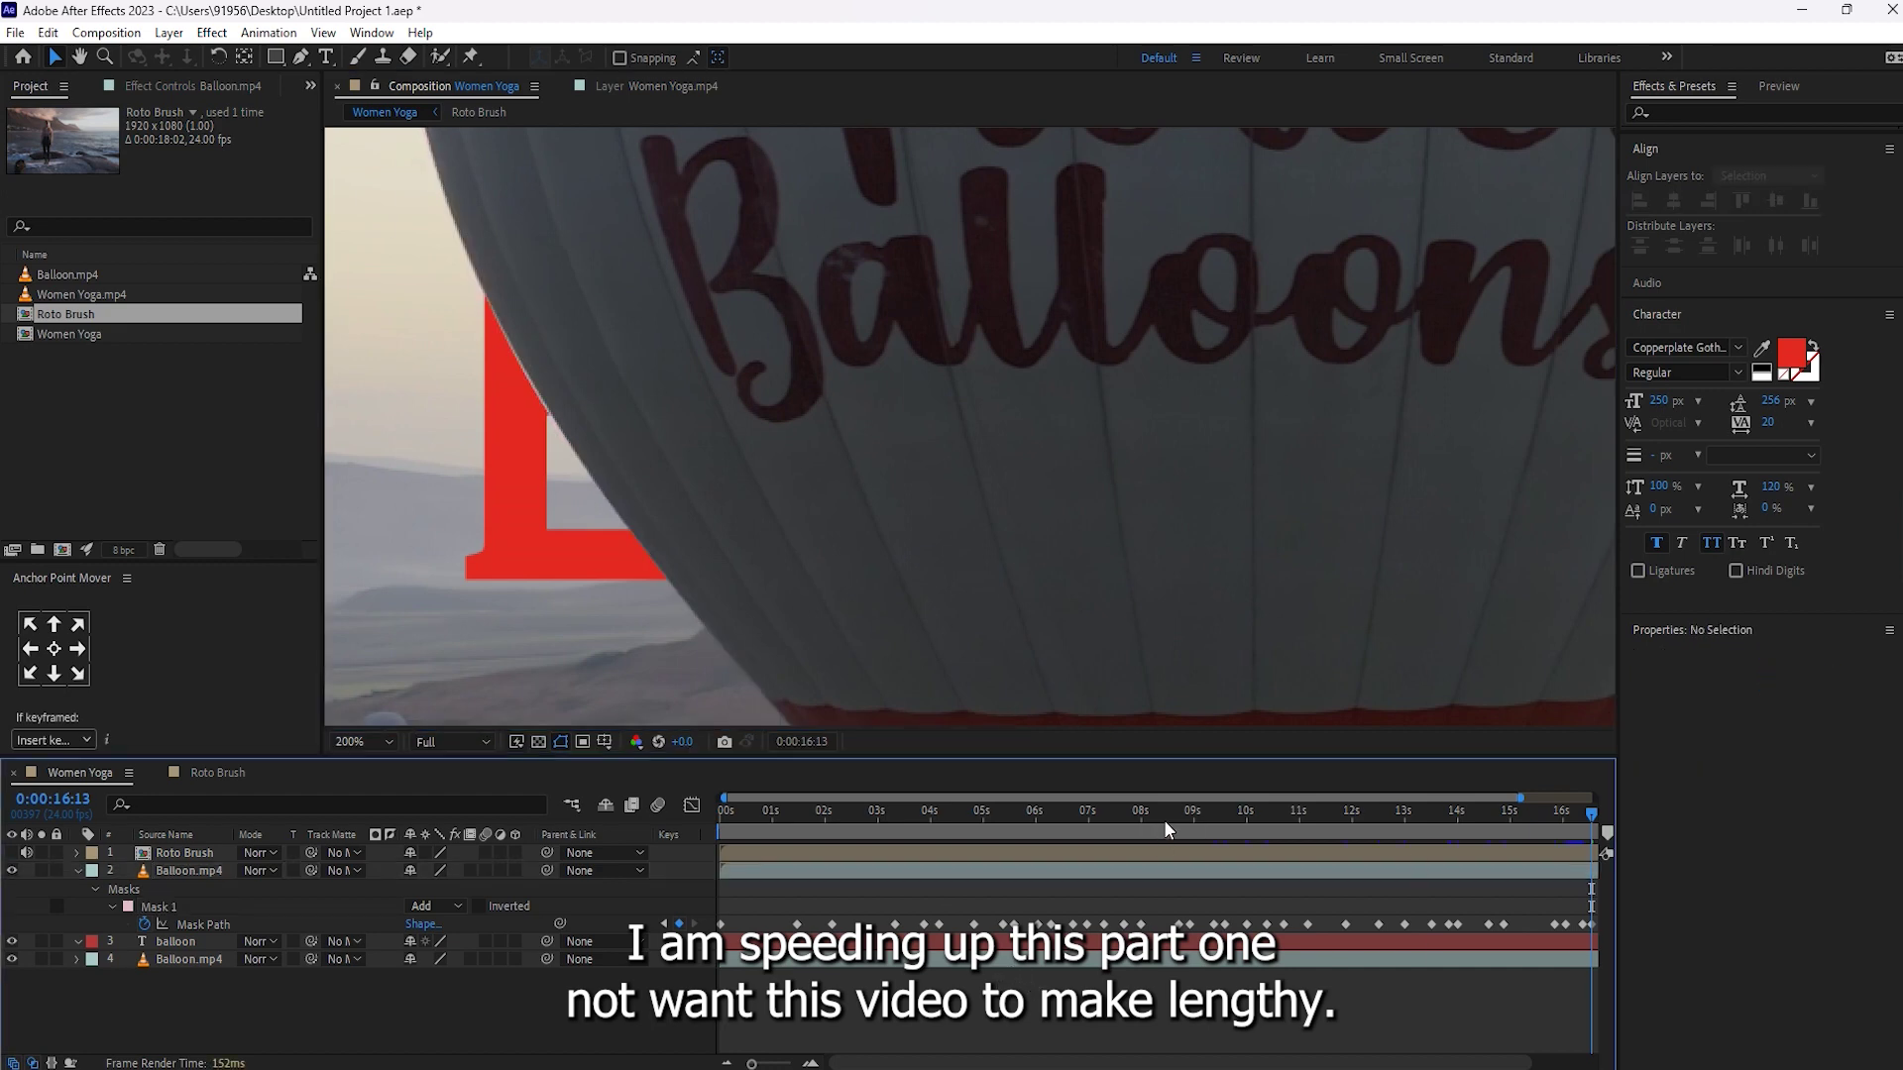
Play the composition from its start with the whole frame fitted, and scrub to about 0:00:03:07 to check the masked balloon edge.
key(space)
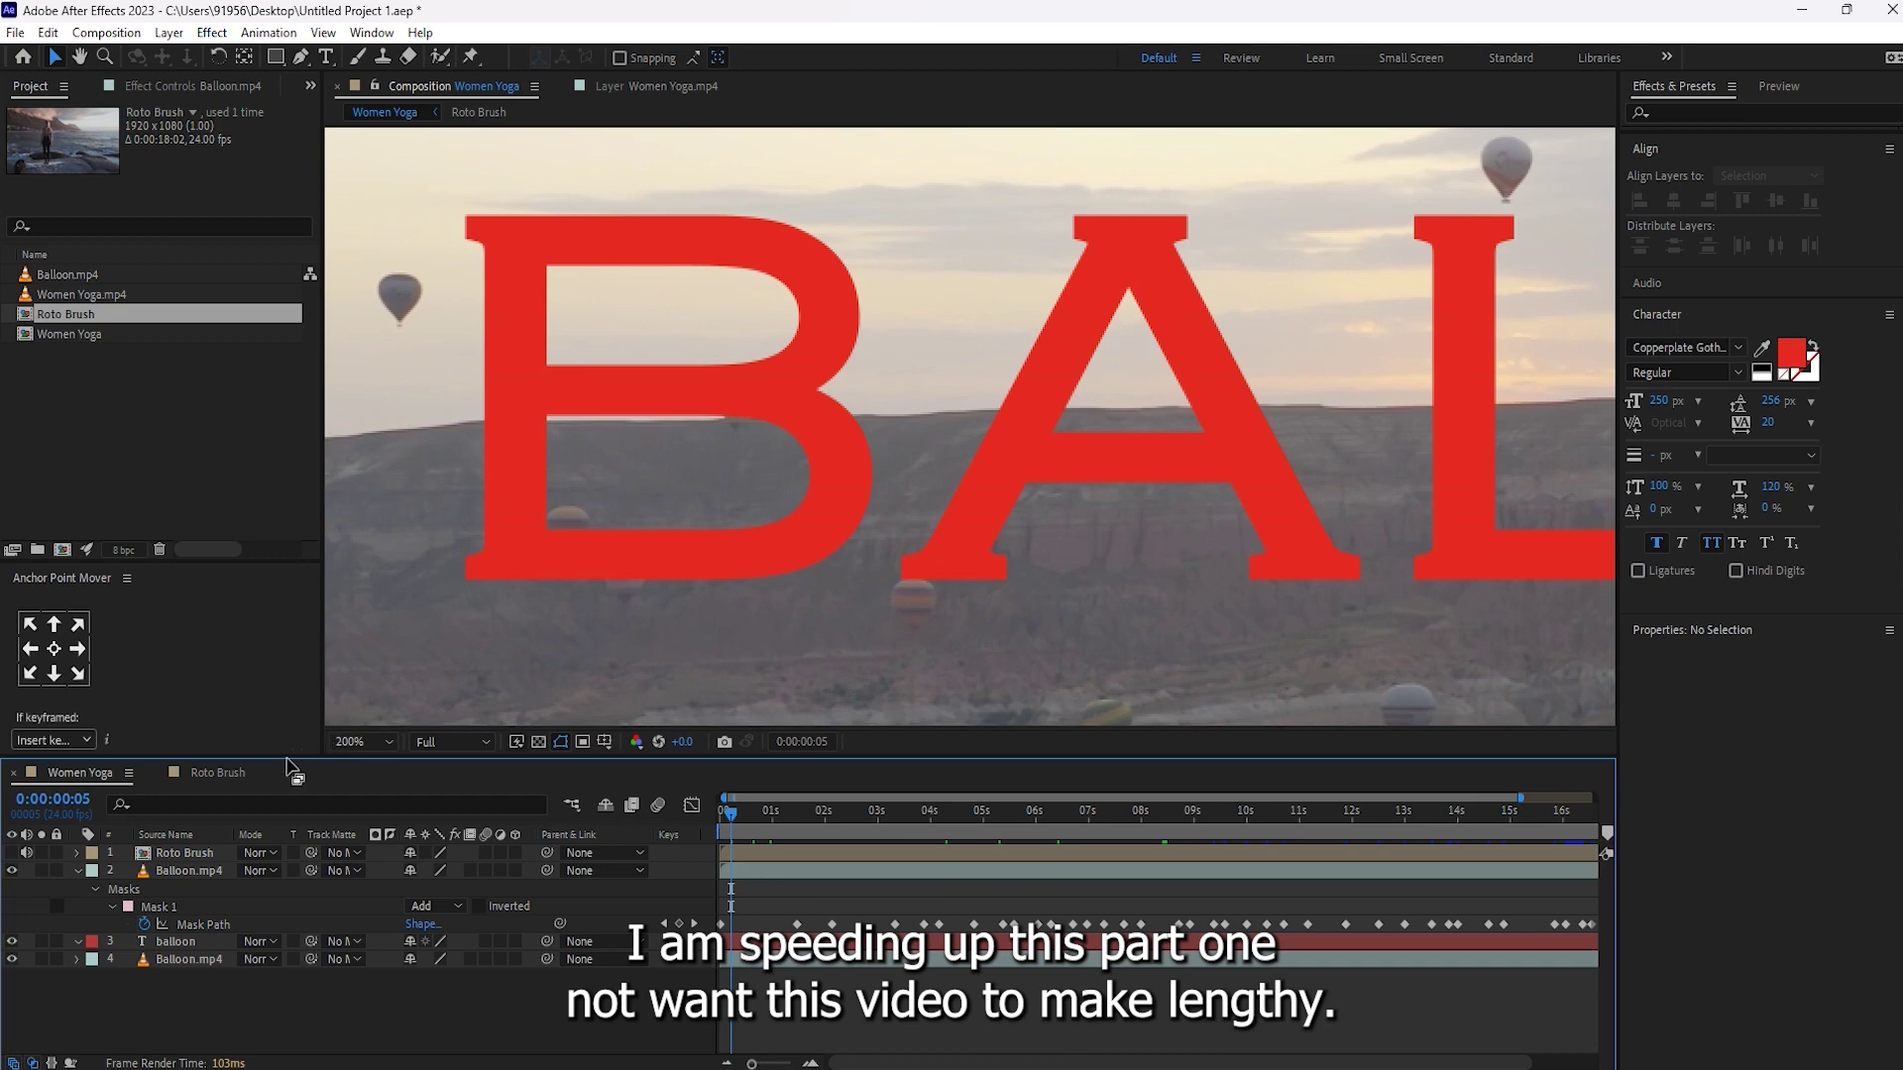
click(352, 742)
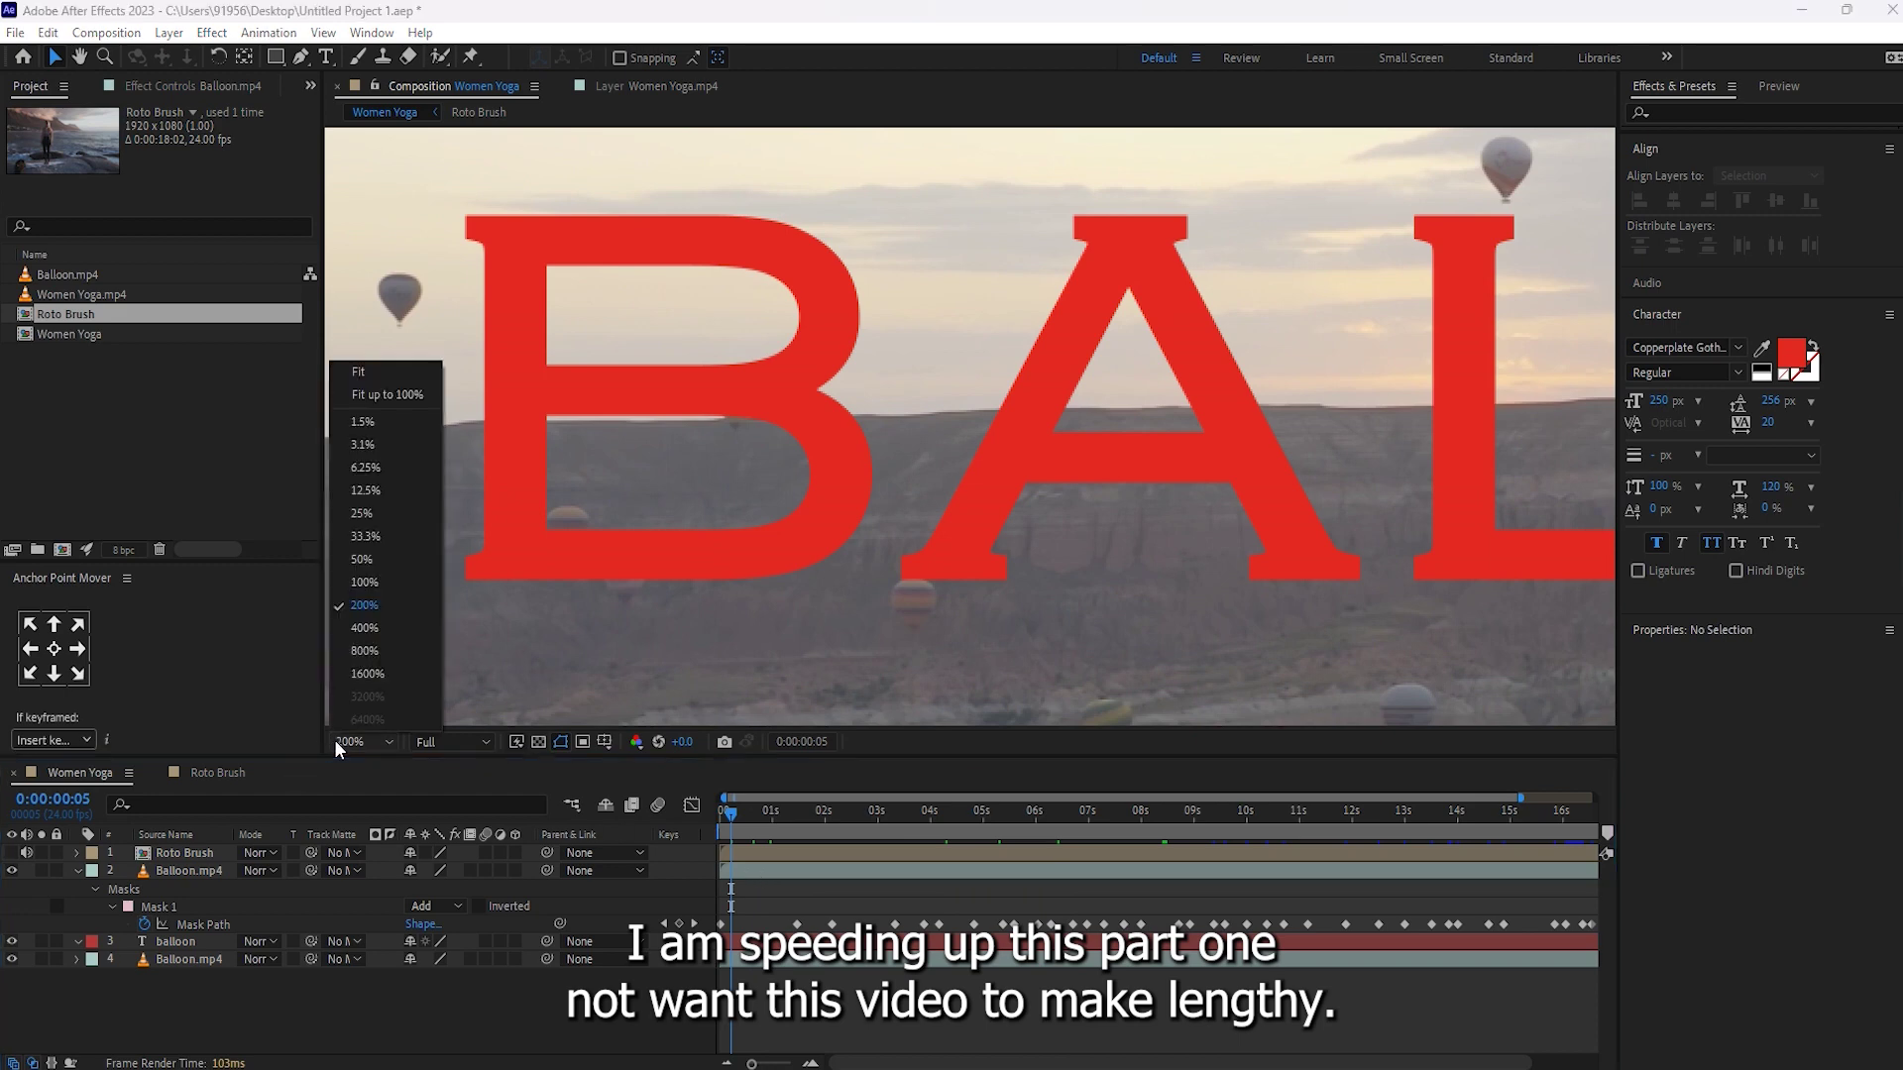
click(357, 375)
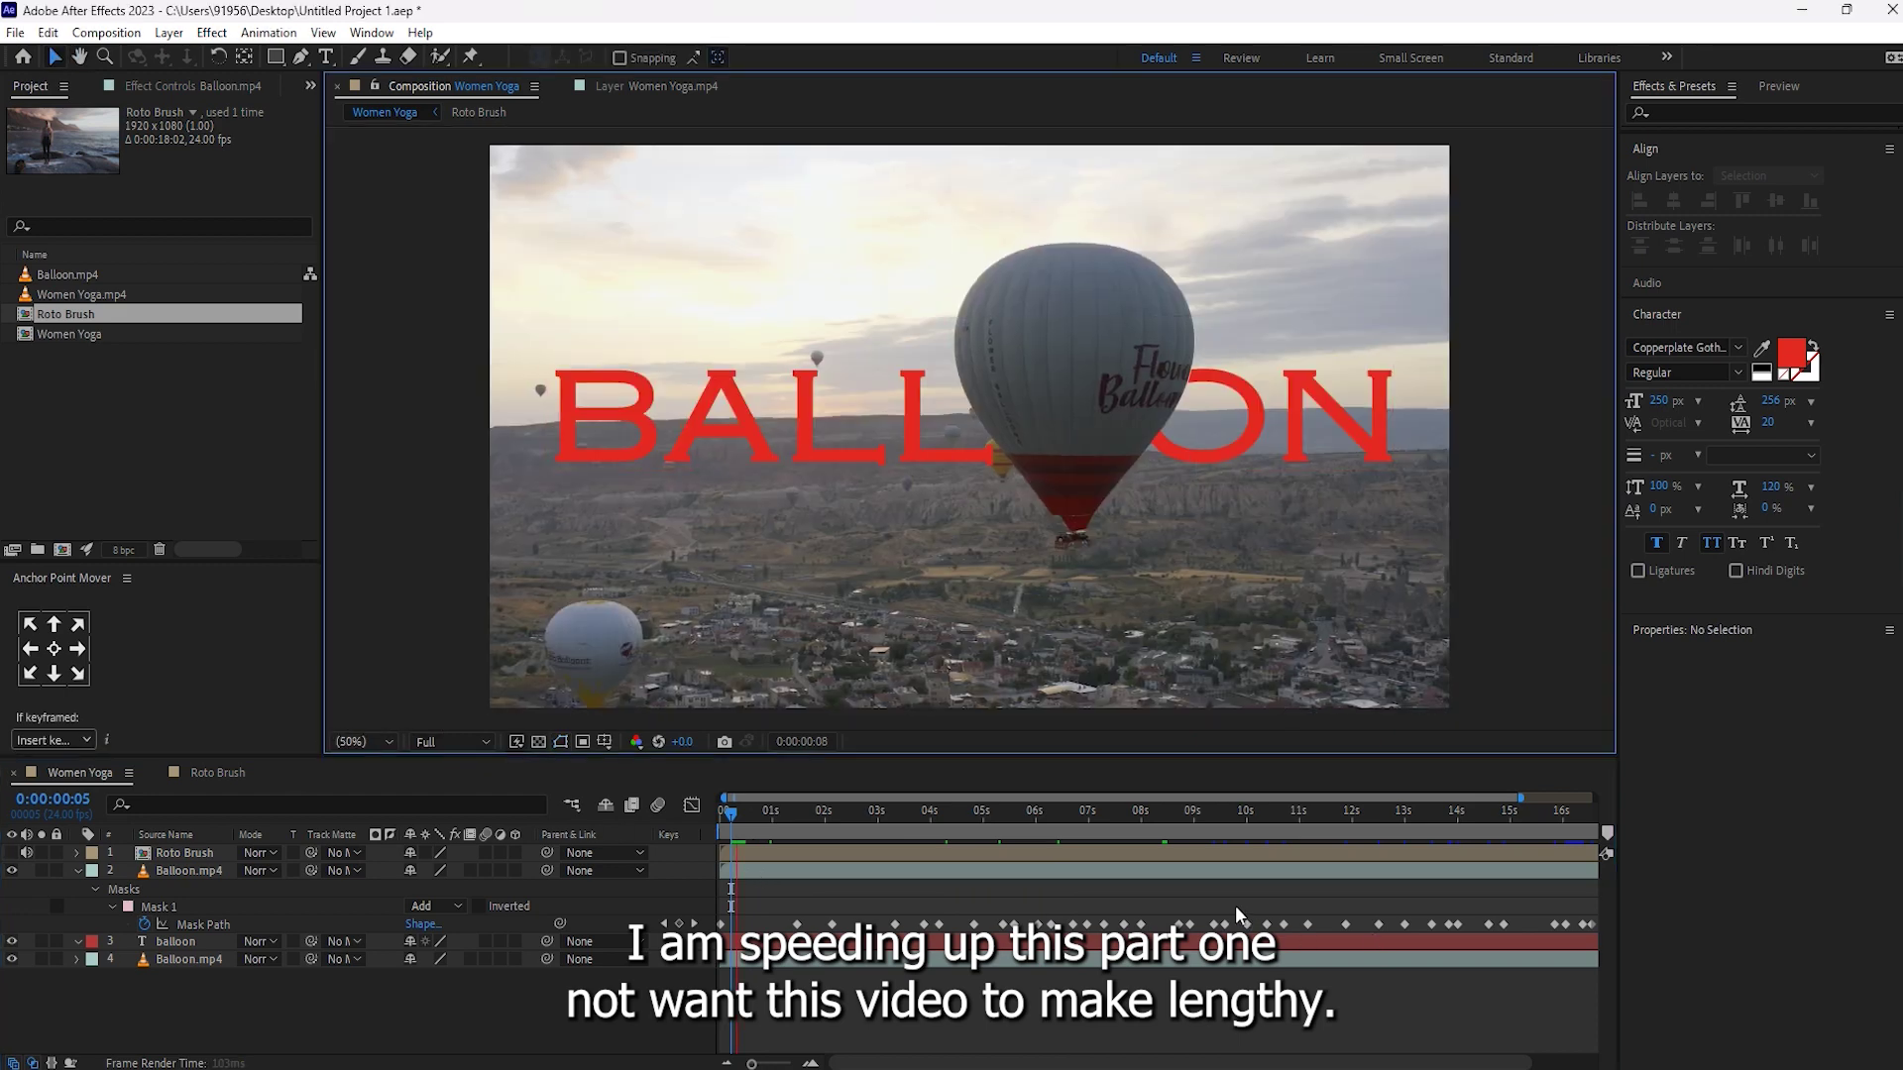
key(space)
drag(737, 813, 898, 835)
scroll(1207, 480, up, 1)
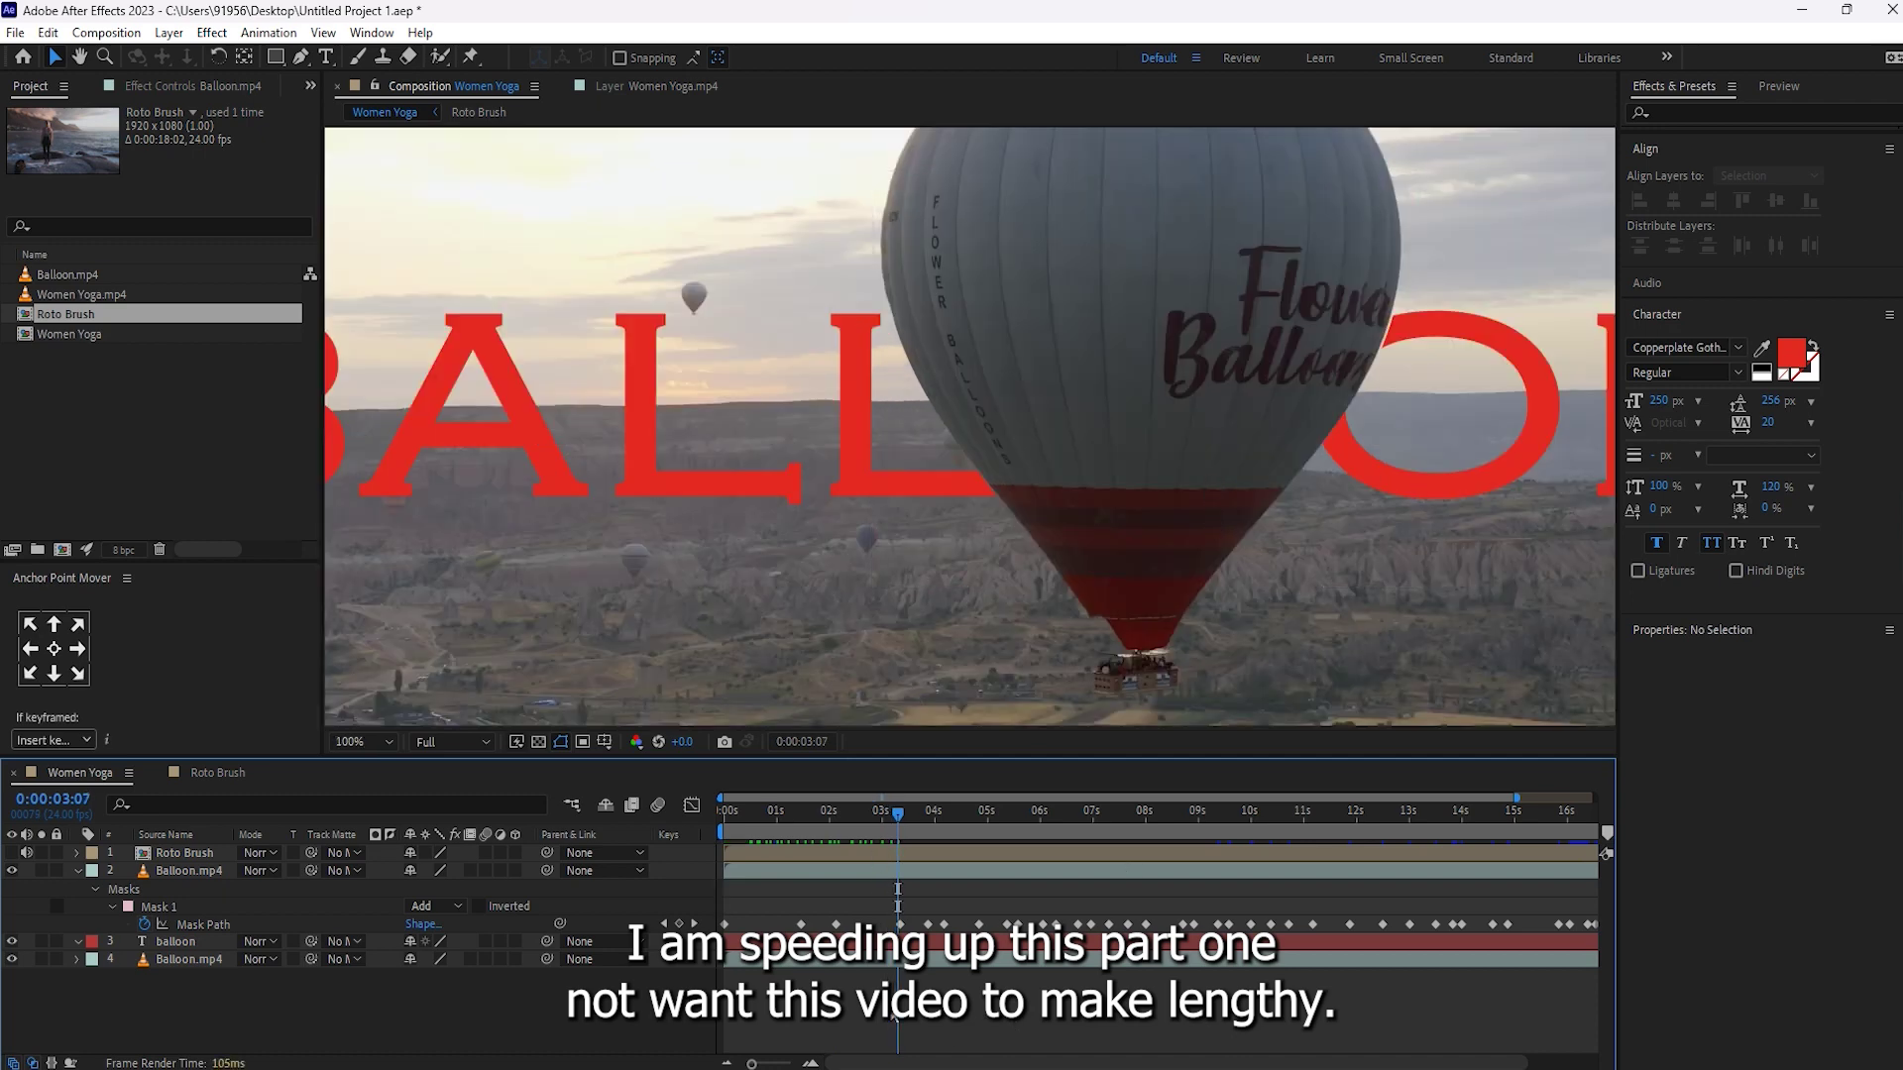
drag(728, 822, 897, 927)
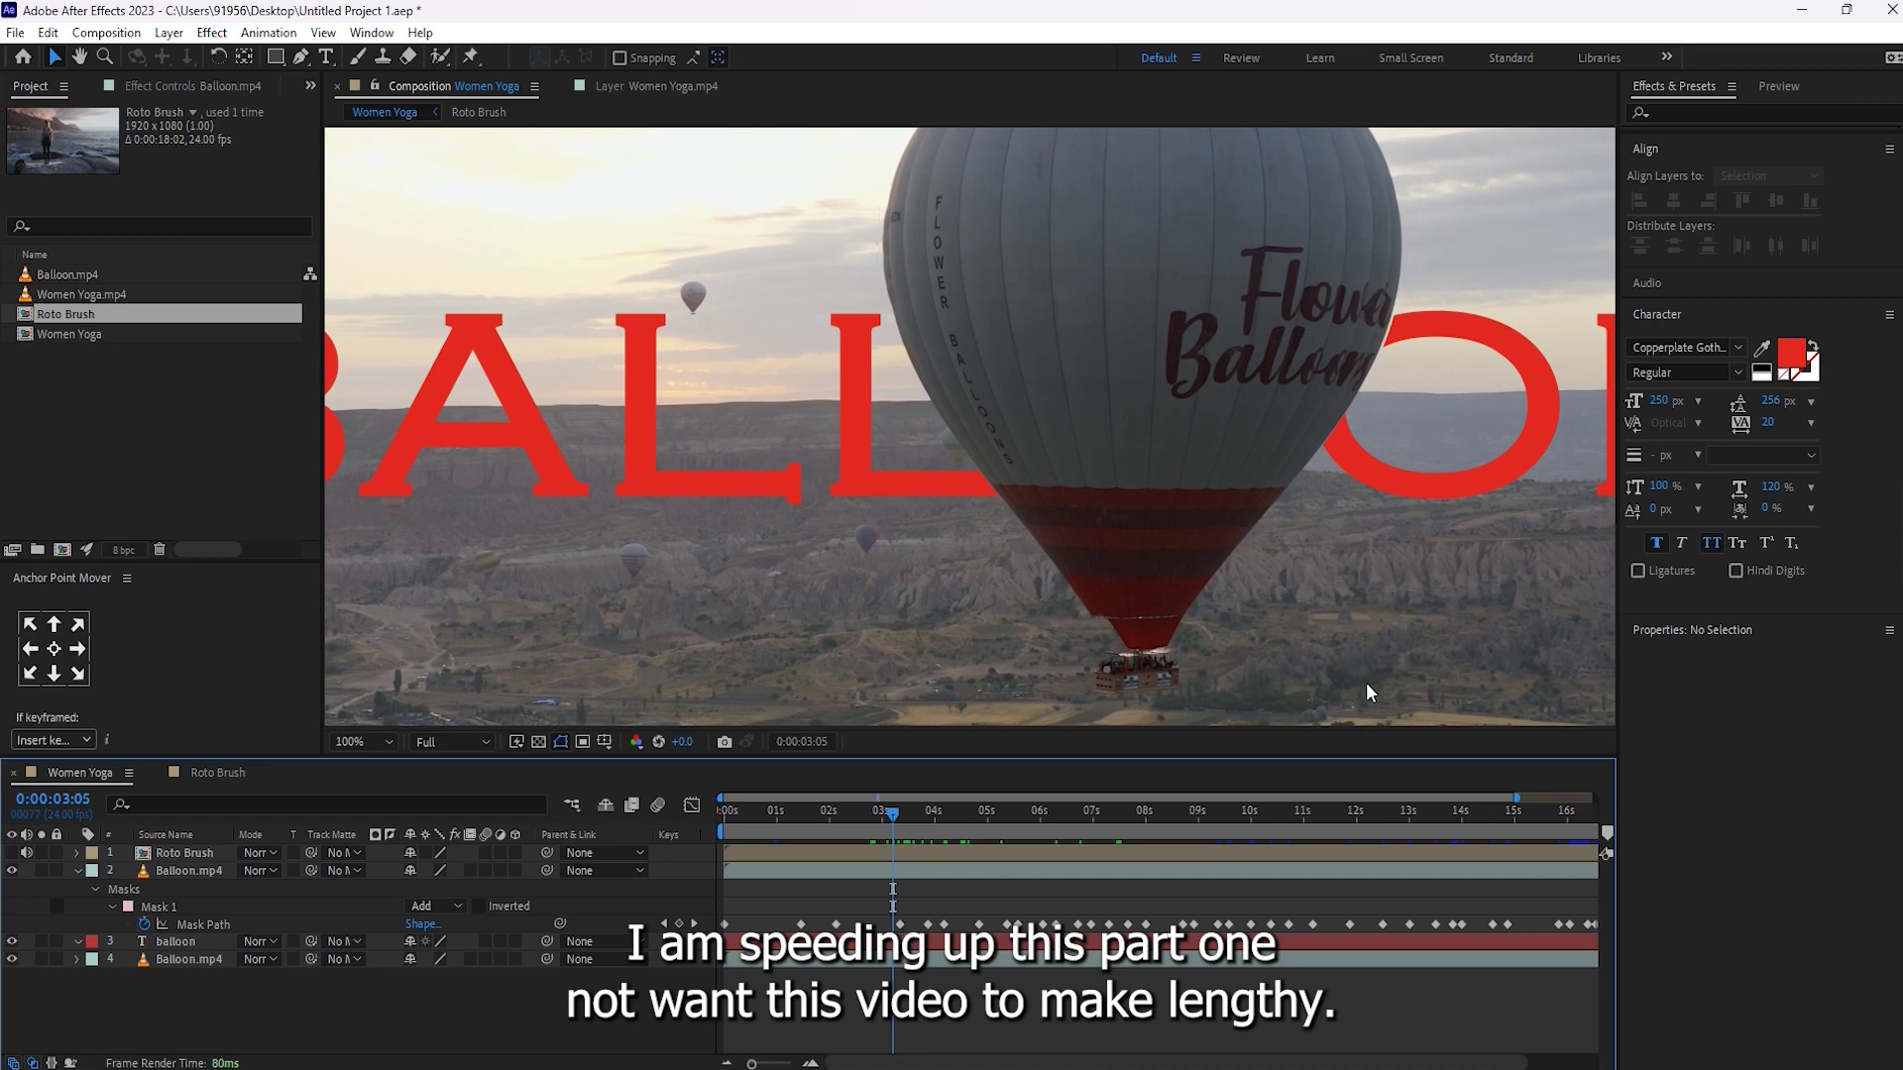
At 0:00:03:05, select the duplicate Balloon.mp4 layer's Mask Path and adjust the upper point on the balloon's right edge.
click(1274, 406)
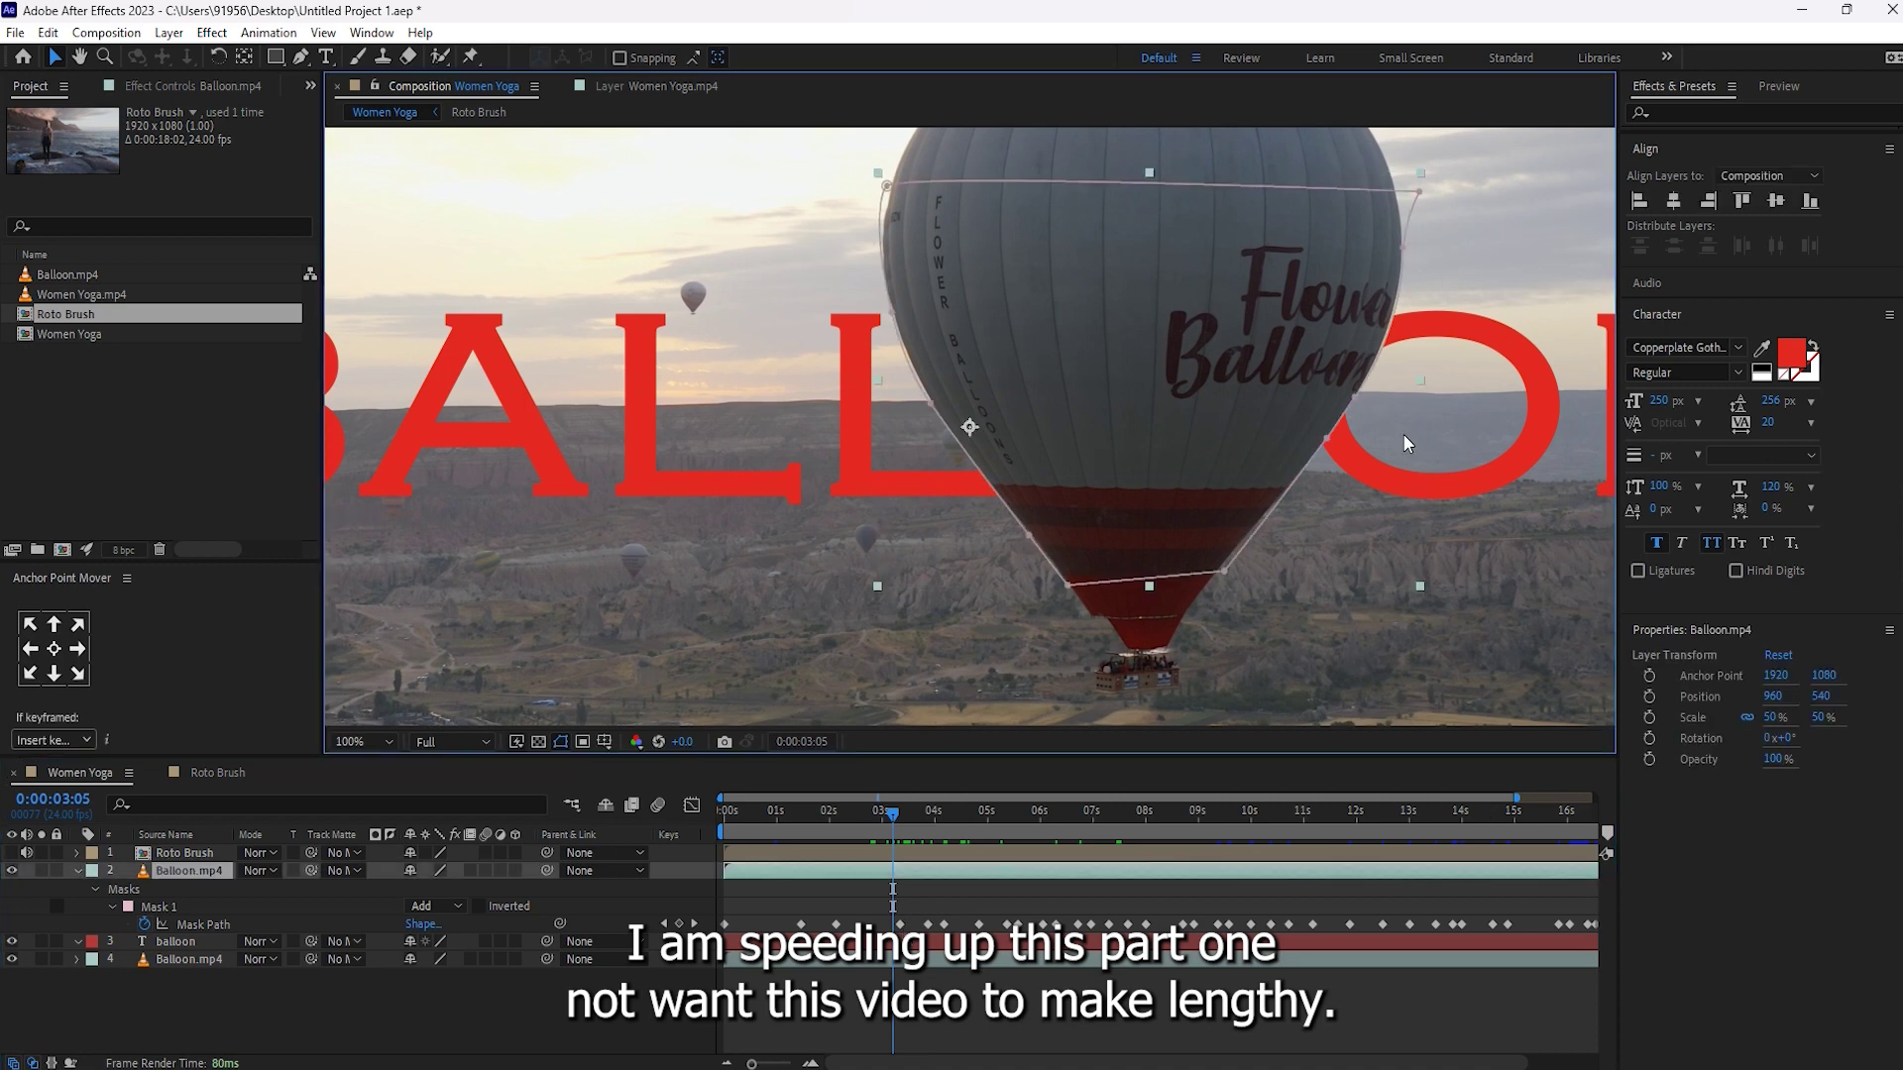
key(period)
drag(1406, 436, 846, 548)
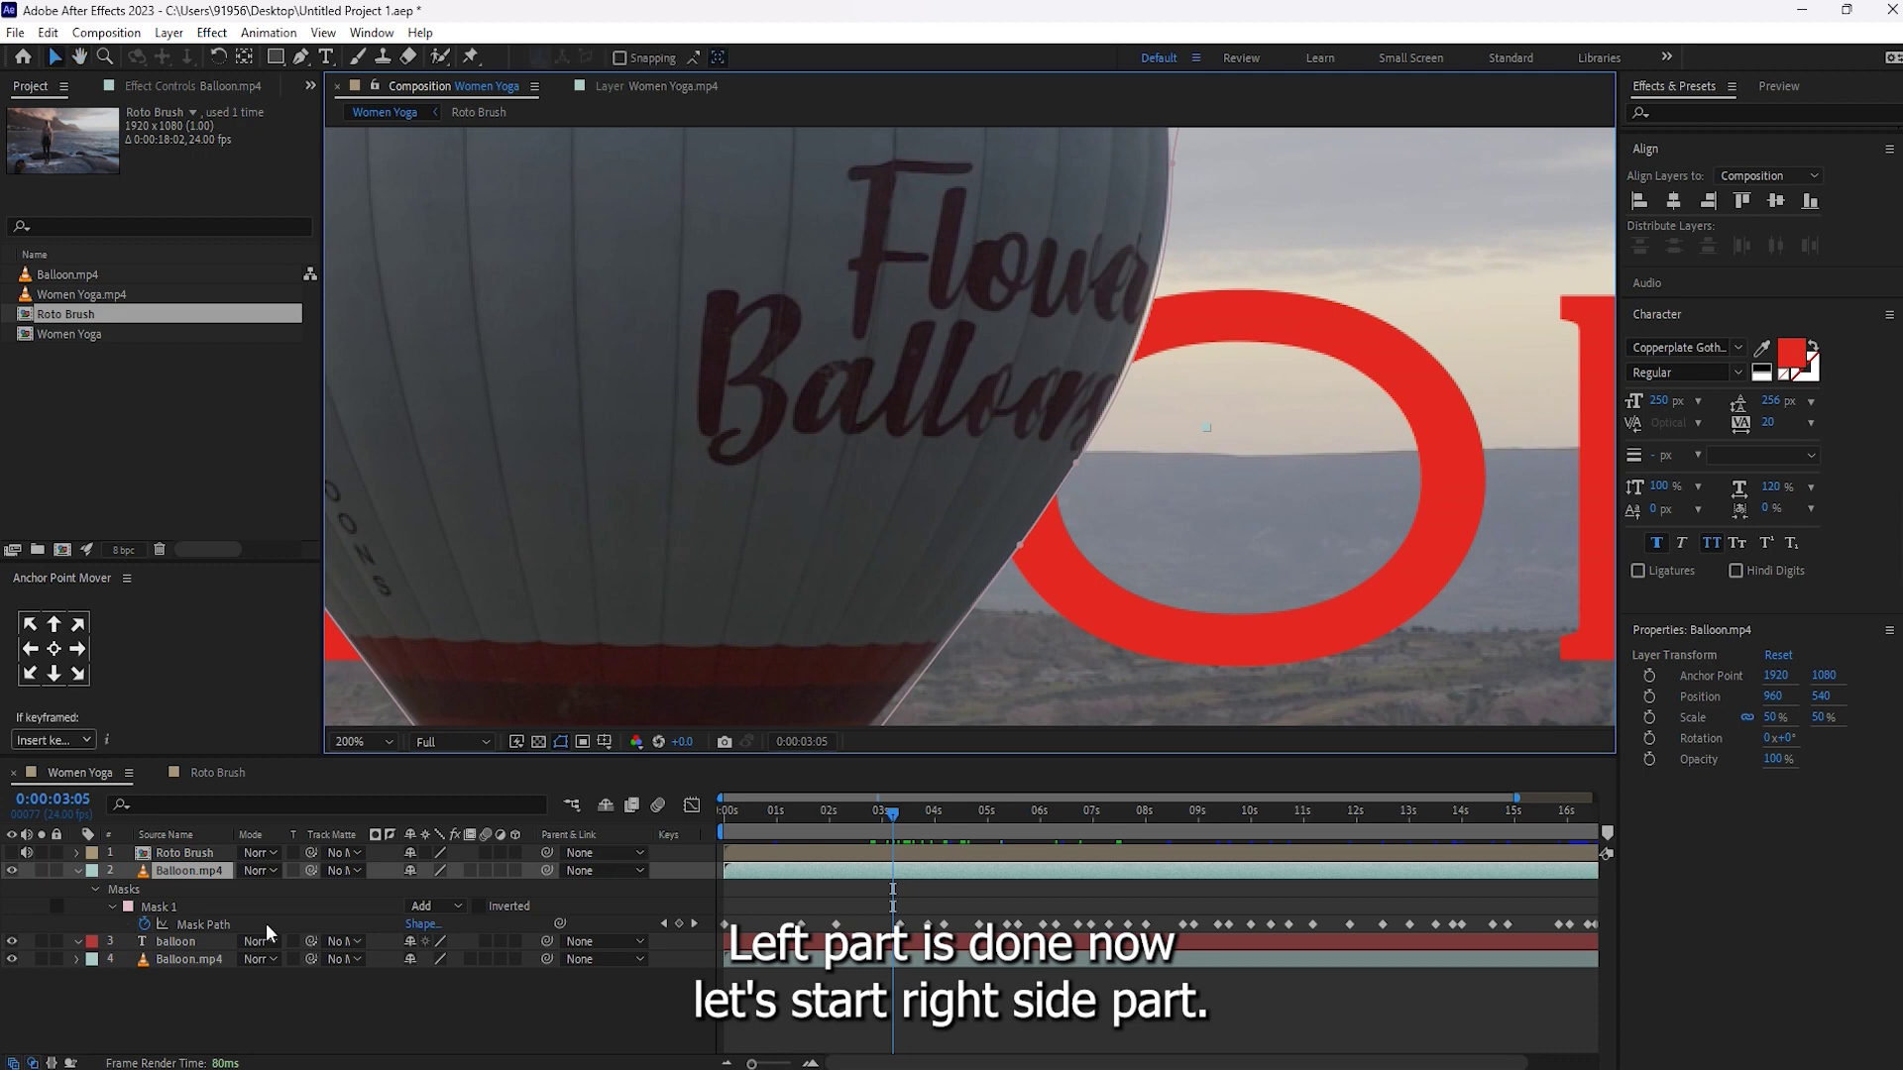
click(230, 926)
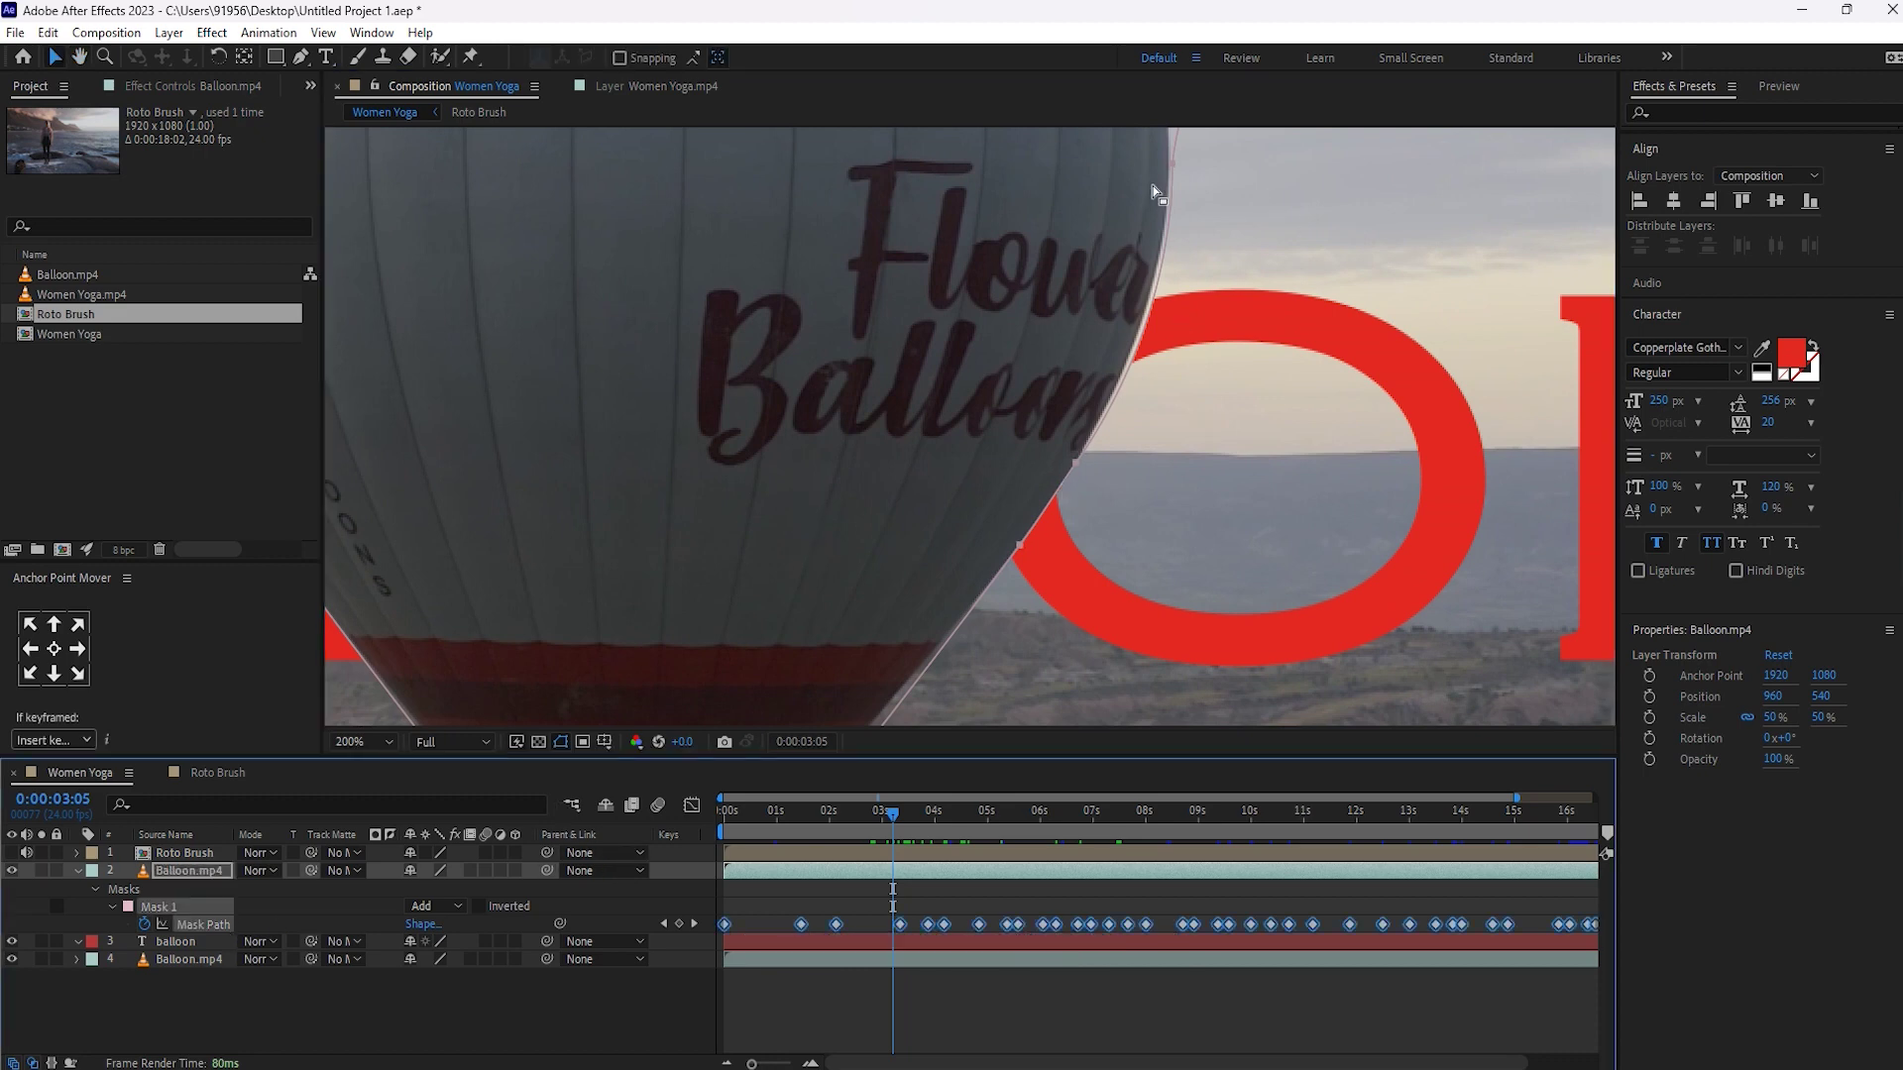
click(1172, 168)
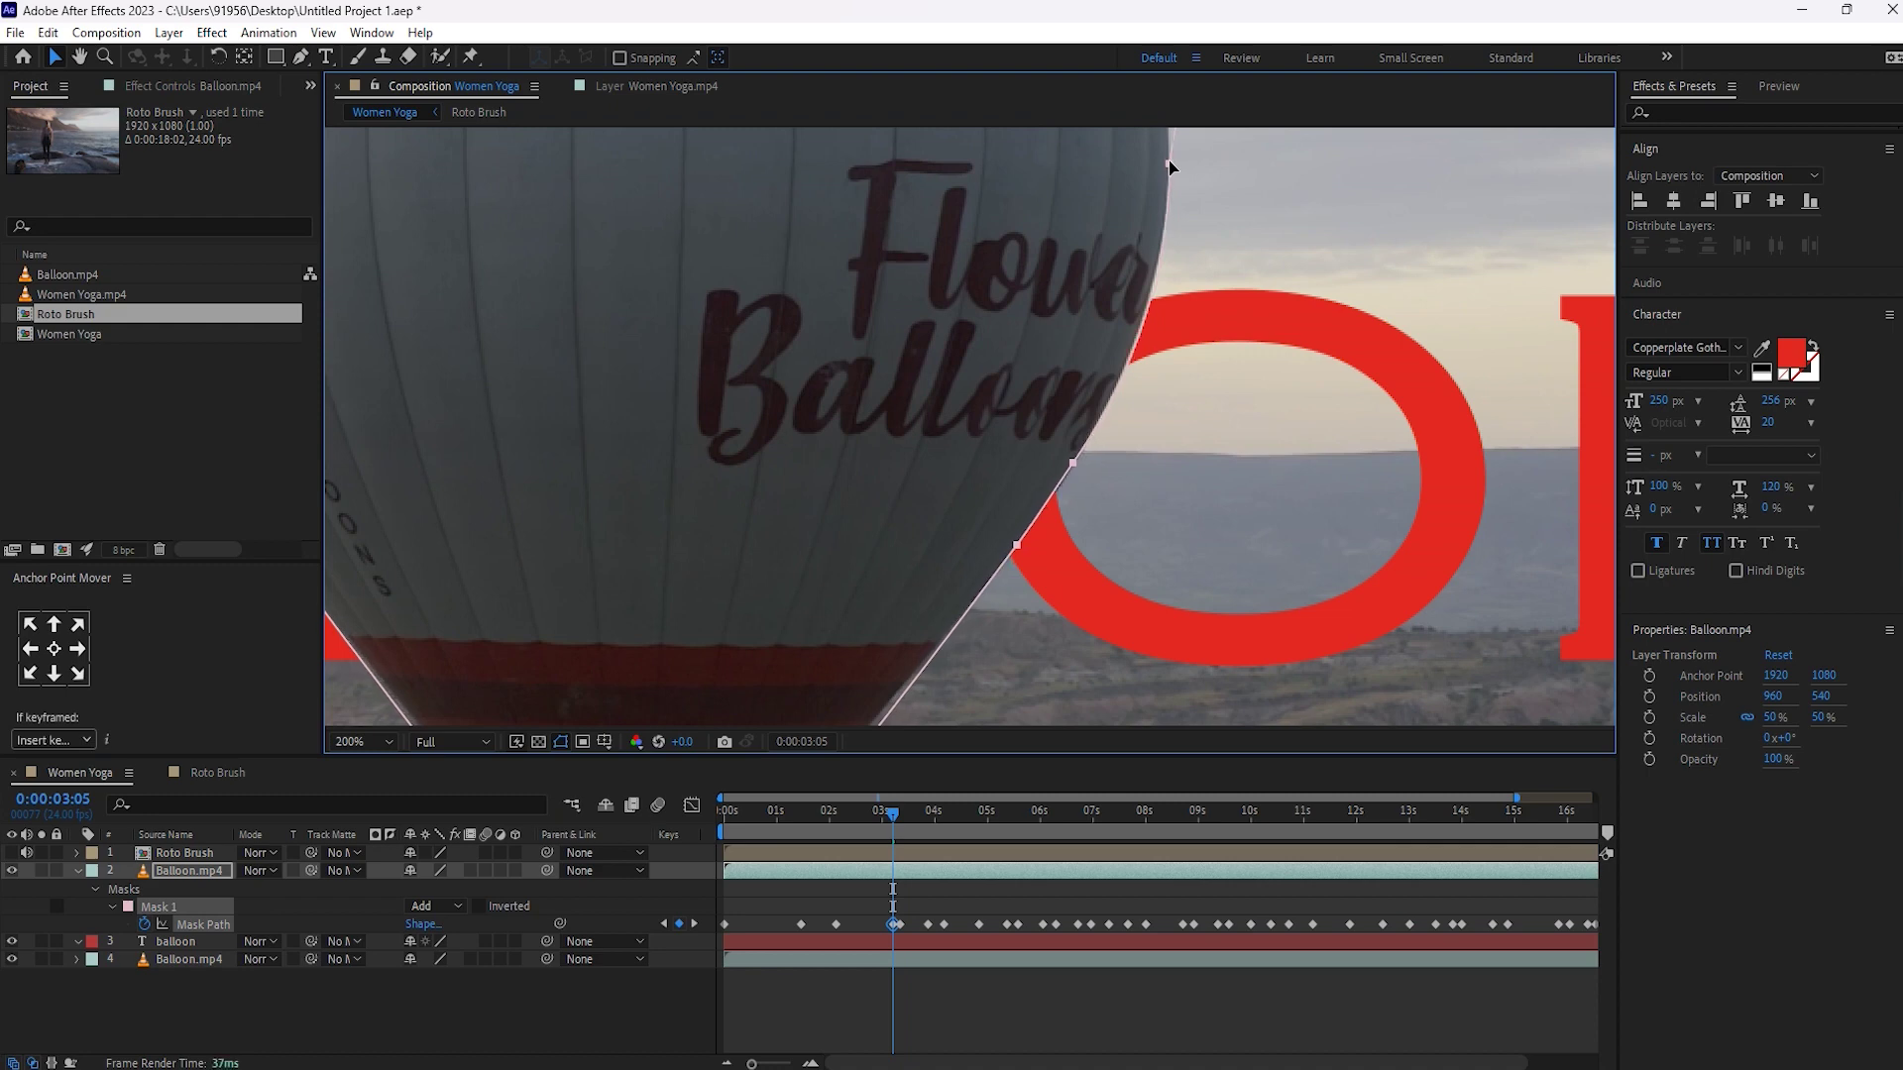
Fit the mask's right edge to the moving balloon up to 0:00:05:14, refining its lower-right points with the Pen tool.
drag(893, 815, 992, 819)
key(g)
key(k)
key(k)
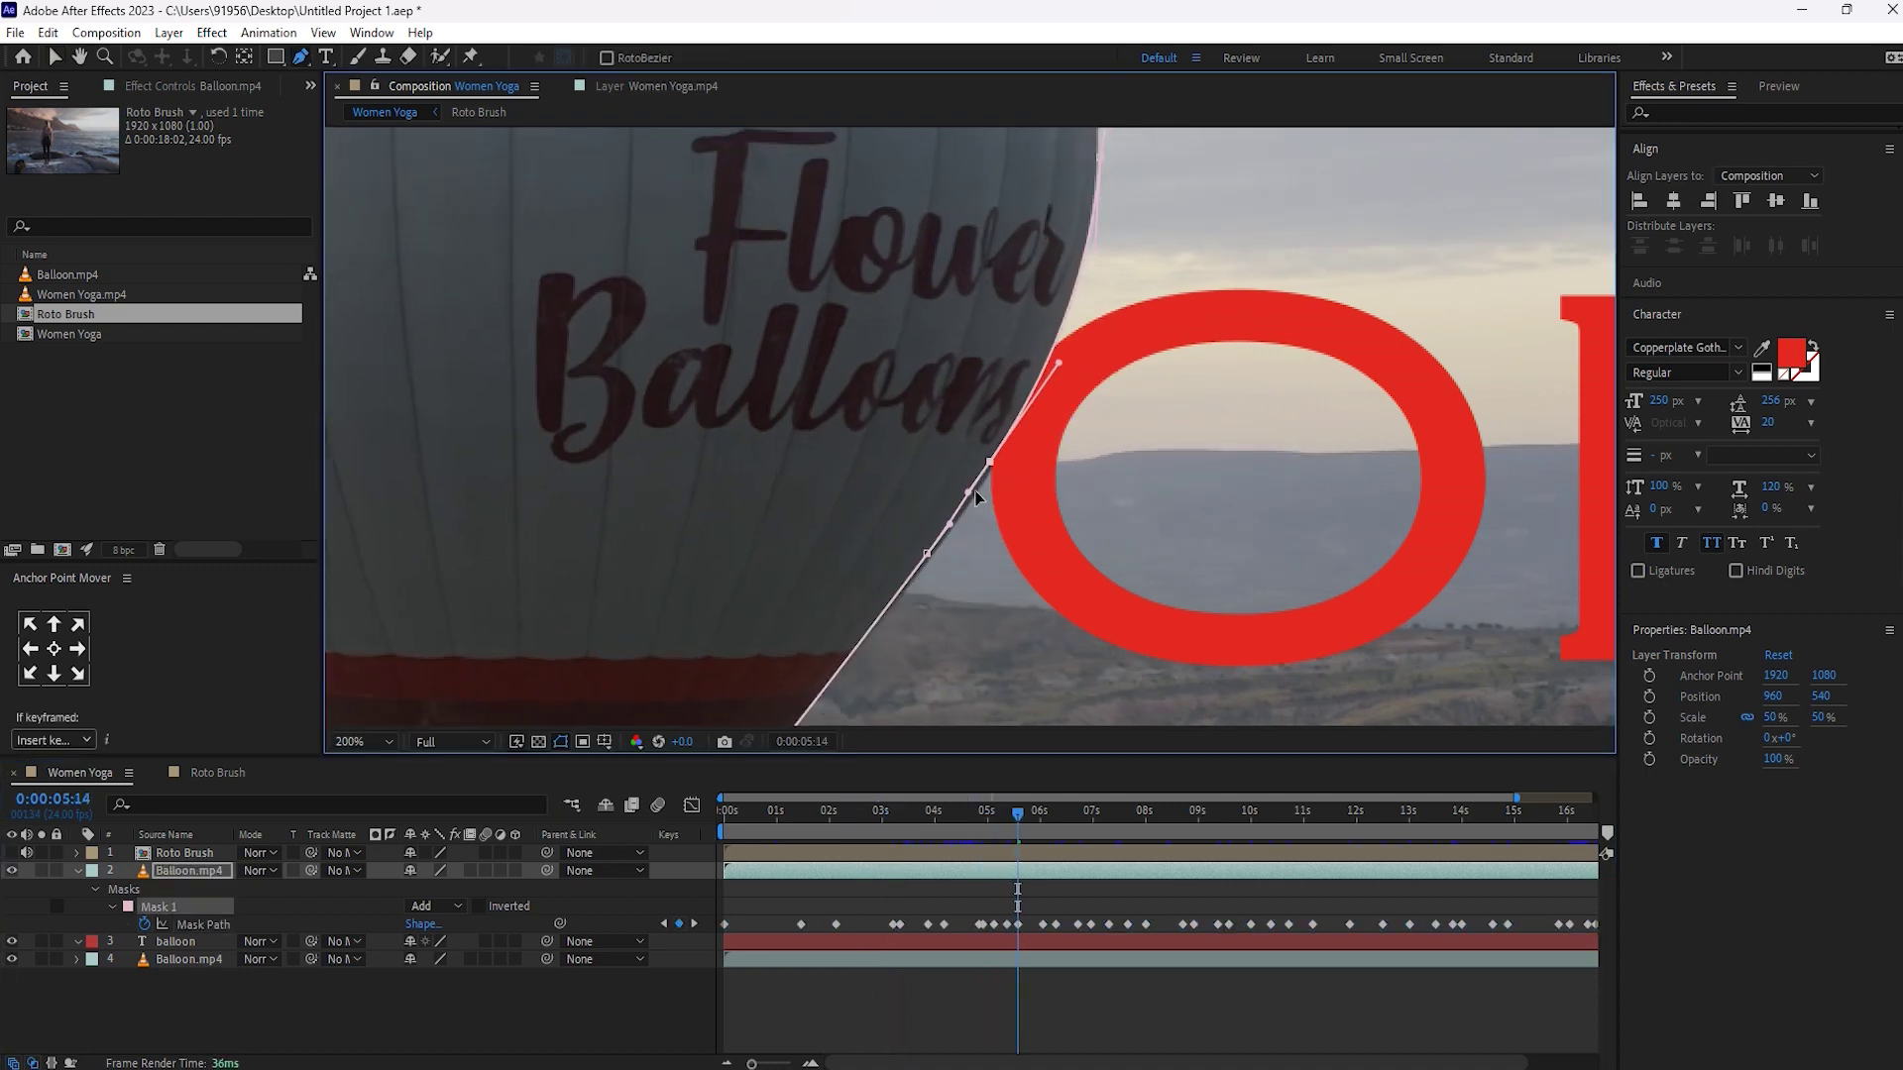
drag(977, 493, 967, 535)
Go through the mask keyframes from 0:00:05:14 to 0:00:09:02, fitting the right-side path to the balloon.
key(k)
key(k)
key(k)
key(k)
key(k)
key(k)
key(k)
key(k)
key(k)
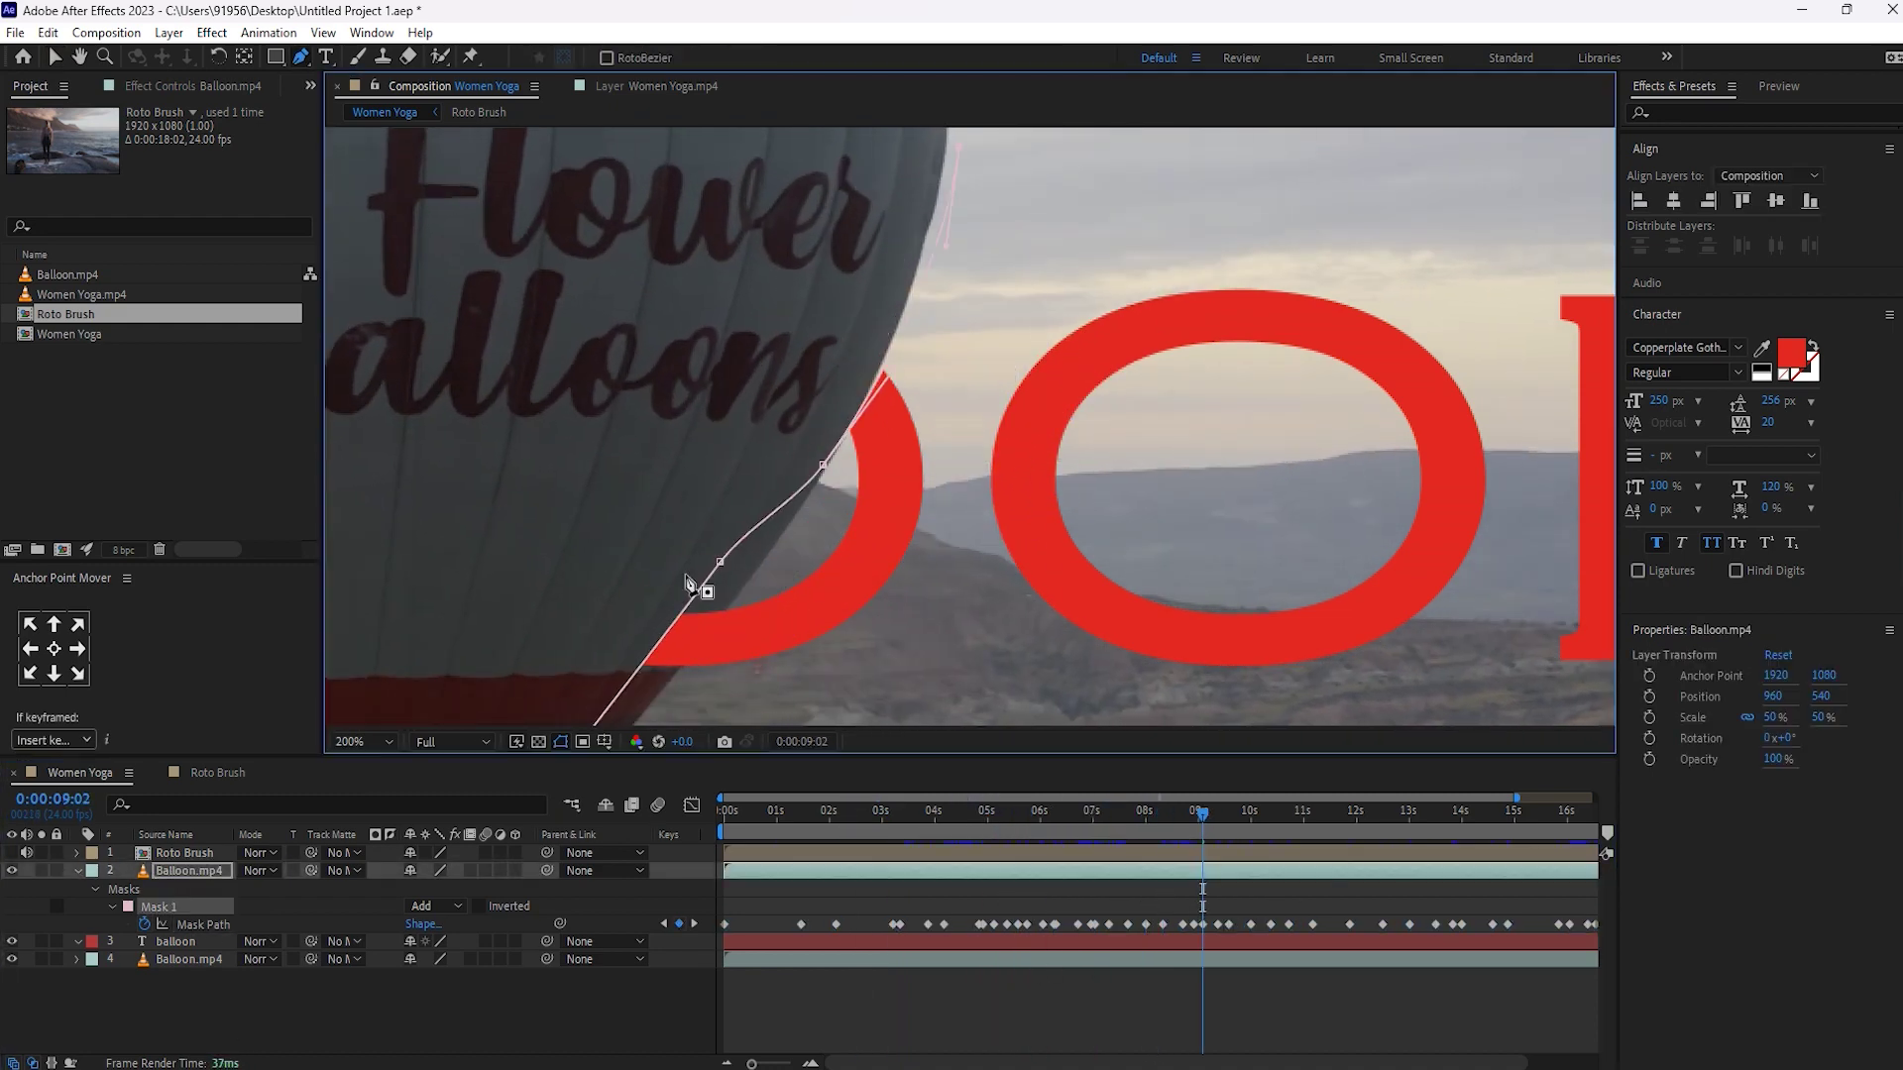
Continue fitting the mask's right edge to the balloon from 0:00:09:02 to 0:00:10:00, adjusting the upper-right curve.
key(Page_Down)
key(Page_Down)
key(Page_Down)
key(Page_Down)
key(k)
key(k)
drag(881, 350, 947, 251)
scroll(948, 251, up, 1)
key(k)
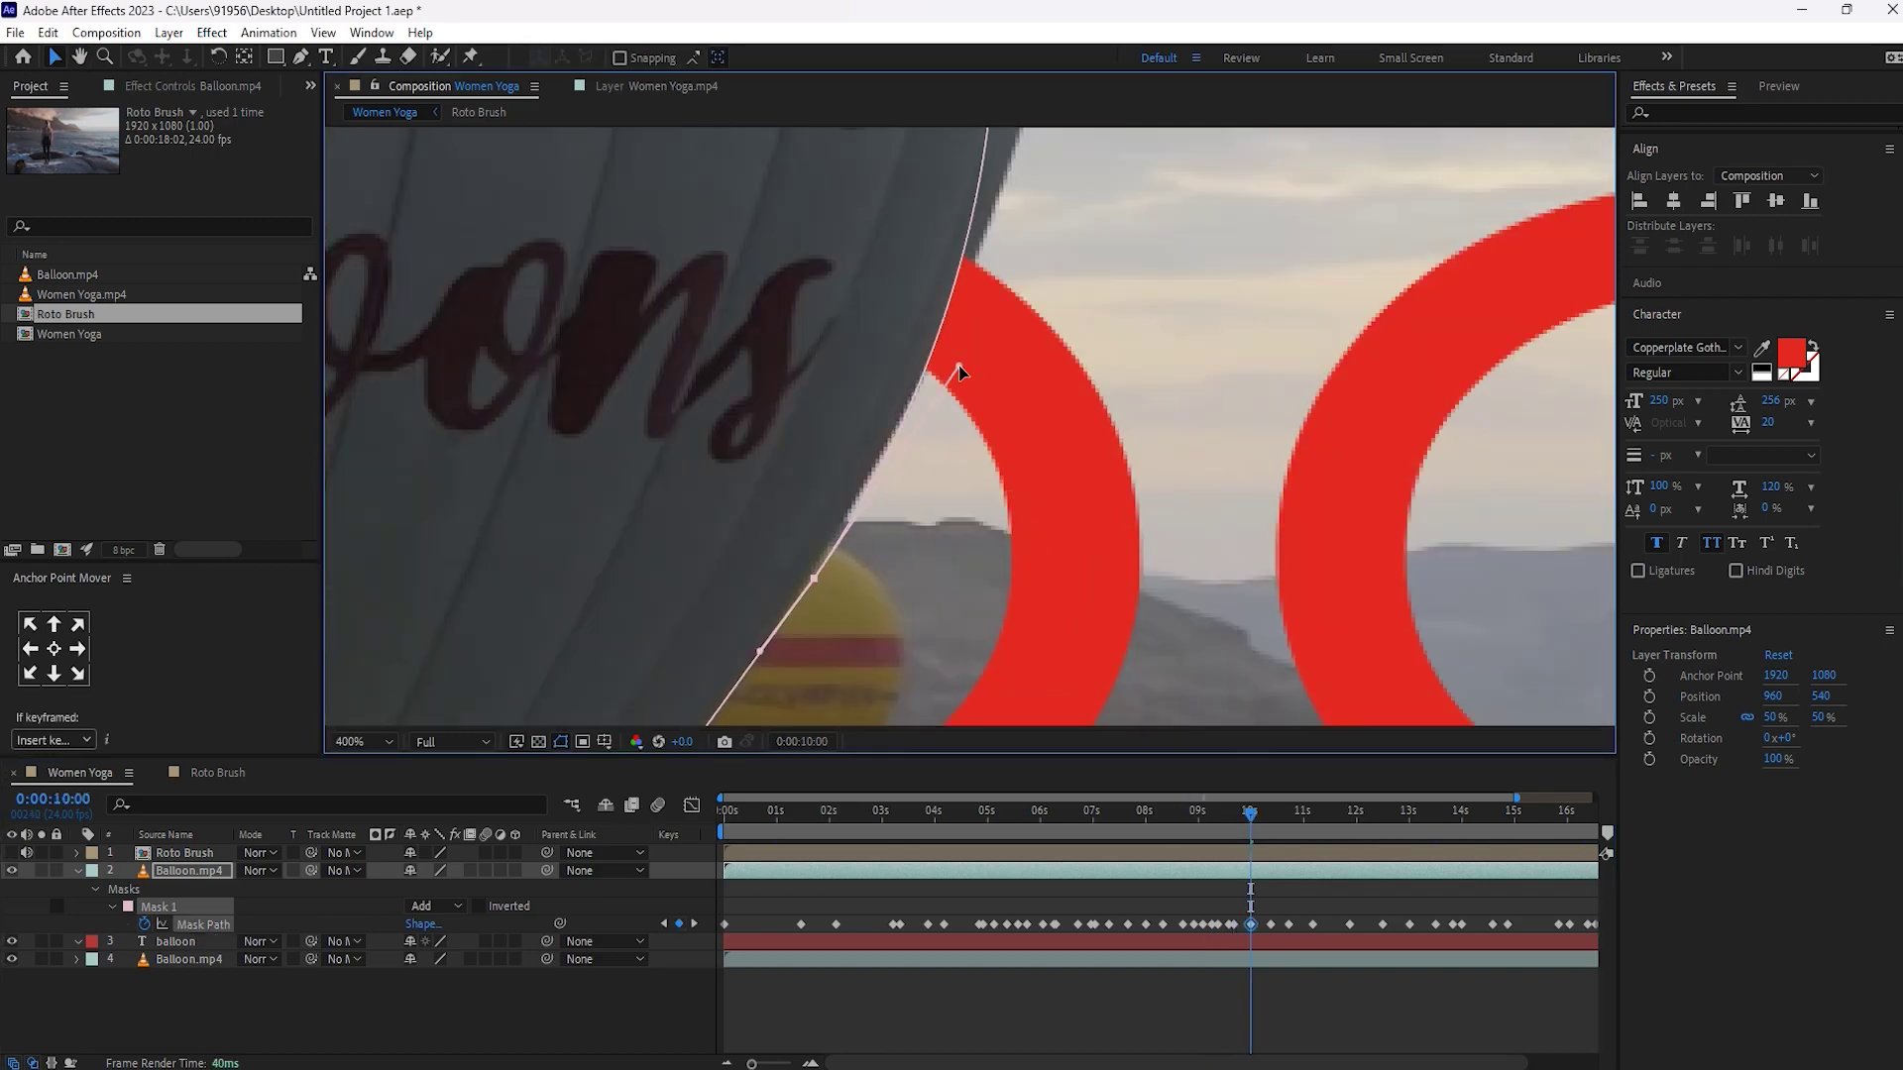
Fit the right side of the mask path to the balloon from 0:00:10:00 up to 0:00:12:22.
drag(959, 369, 1286, 129)
key(k)
key(k)
key(k)
scroll(684, 352, down, 1)
drag(773, 139, 1031, 527)
key(k)
key(k)
scroll(1032, 526, up, 1)
drag(1032, 202, 1104, 782)
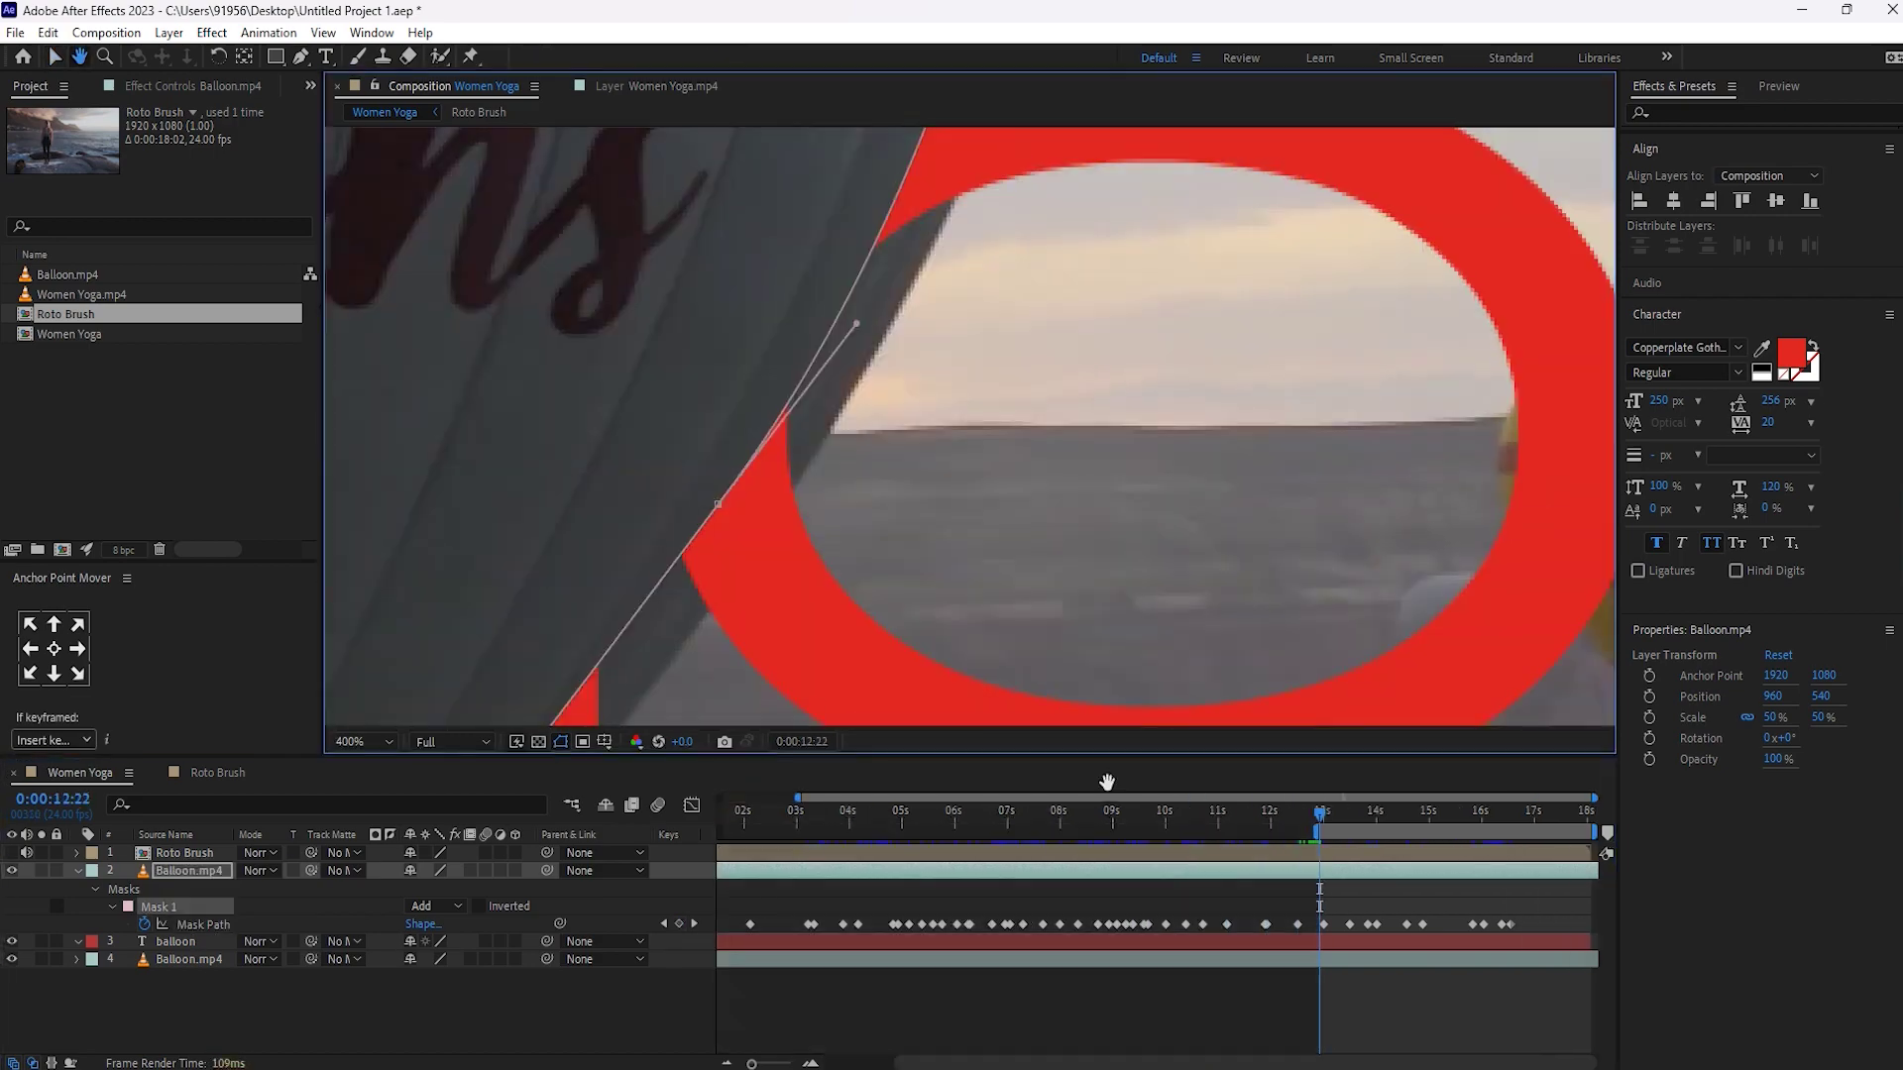
Refine the mask's right-side points keyframe by keyframe from 0:00:12:22 to 0:00:17:04 so they follow the balloon.
key(k)
key(k)
scroll(1020, 330, down, 1)
drag(702, 662, 695, 670)
key(k)
key(k)
key(k)
key(k)
key(k)
scroll(793, 472, down, 1)
scroll(794, 472, down, 1)
scroll(1525, 892, right, 2)
key(k)
key(k)
key(k)
key(k)
scroll(756, 438, up, 1)
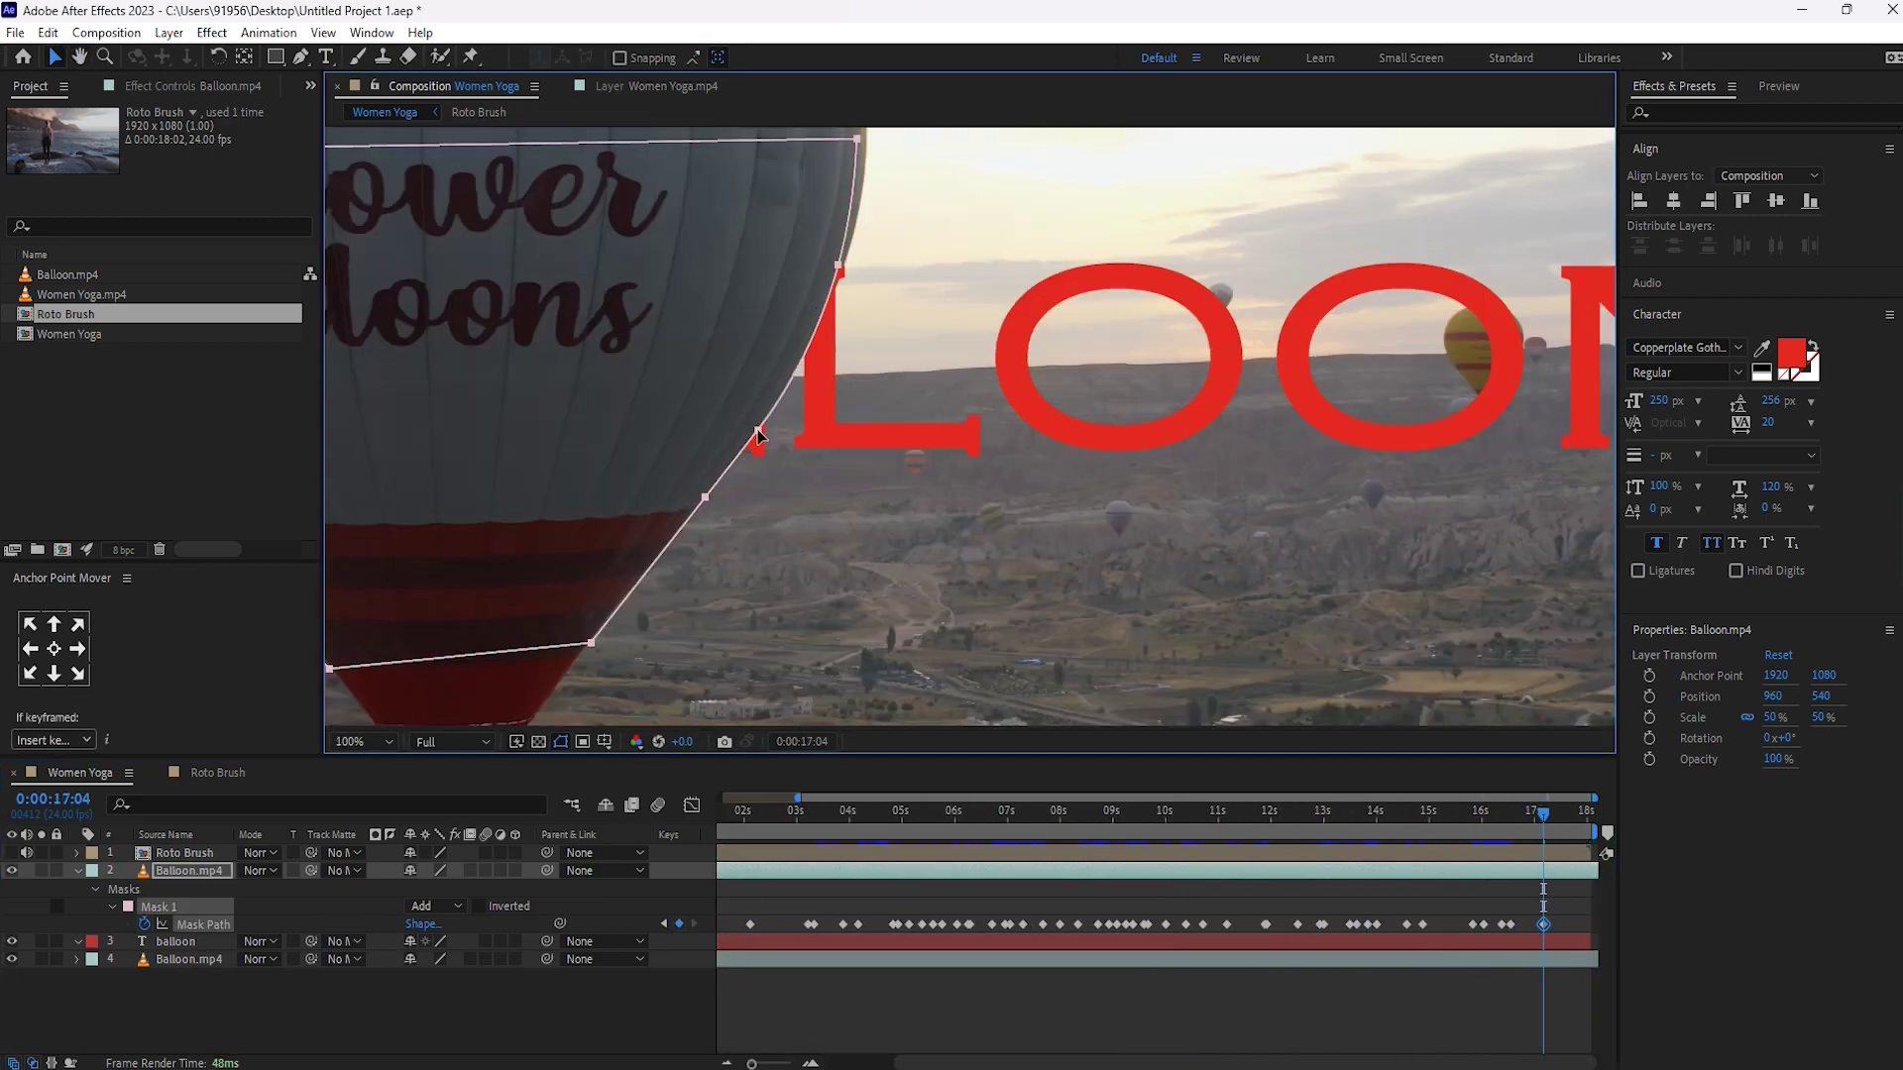
Fit the mask's right edge over the last frames up to 0:00:18:01, moving its upper-right point outward onto the balloon.
scroll(756, 438, up, 1)
key(Page_Up)
key(Page_Up)
key(Page_Up)
key(Page_Up)
key(Page_Up)
key(Page_Up)
key(Page_Up)
key(Page_Up)
key(Page_Up)
drag(601, 514, 597, 517)
key(k)
key(Page_Down)
drag(636, 165, 667, 166)
key(End)
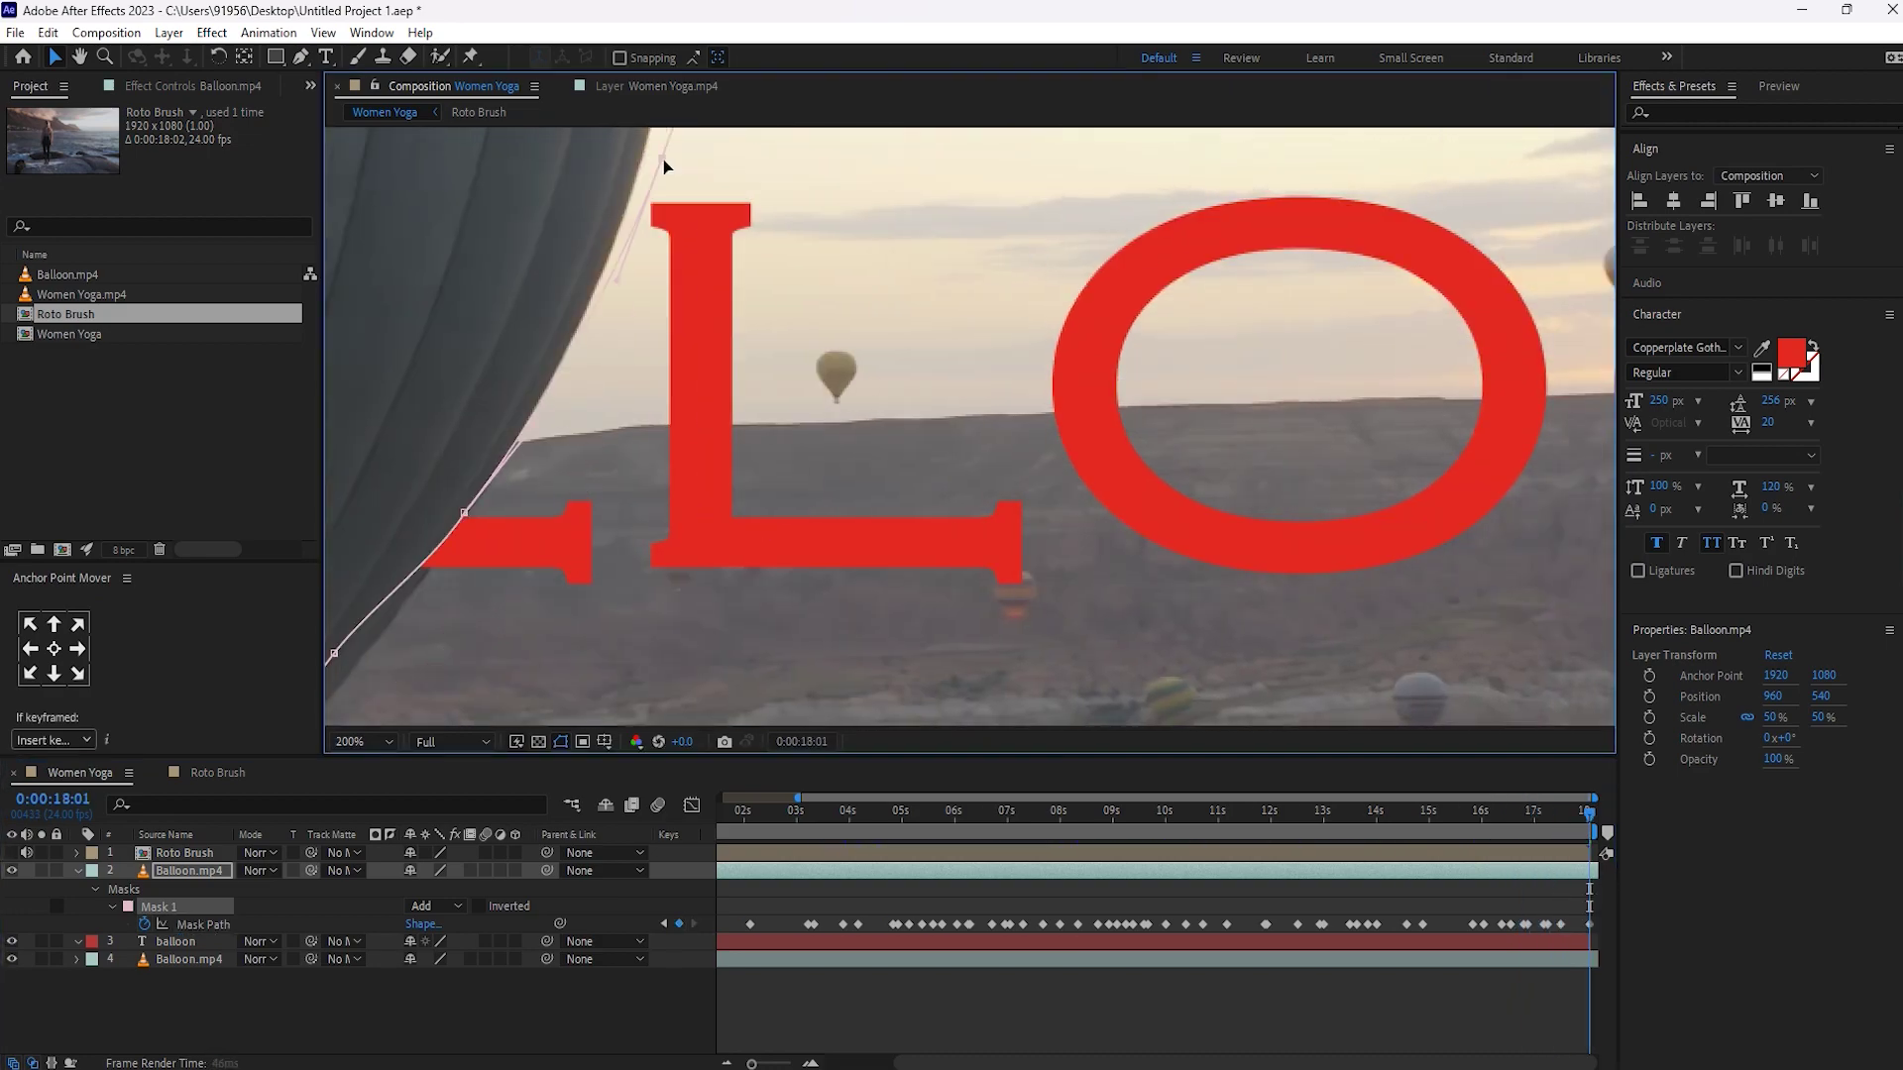
Return to the composition's start and fit the mask's right edge to the balloon up to 0:00:02:07.
key(j)
key(j)
key(Home)
scroll(643, 452, up, 1)
key(k)
drag(1104, 608, 871, 163)
key(k)
key(k)
key(k)
scroll(968, 557, down, 1)
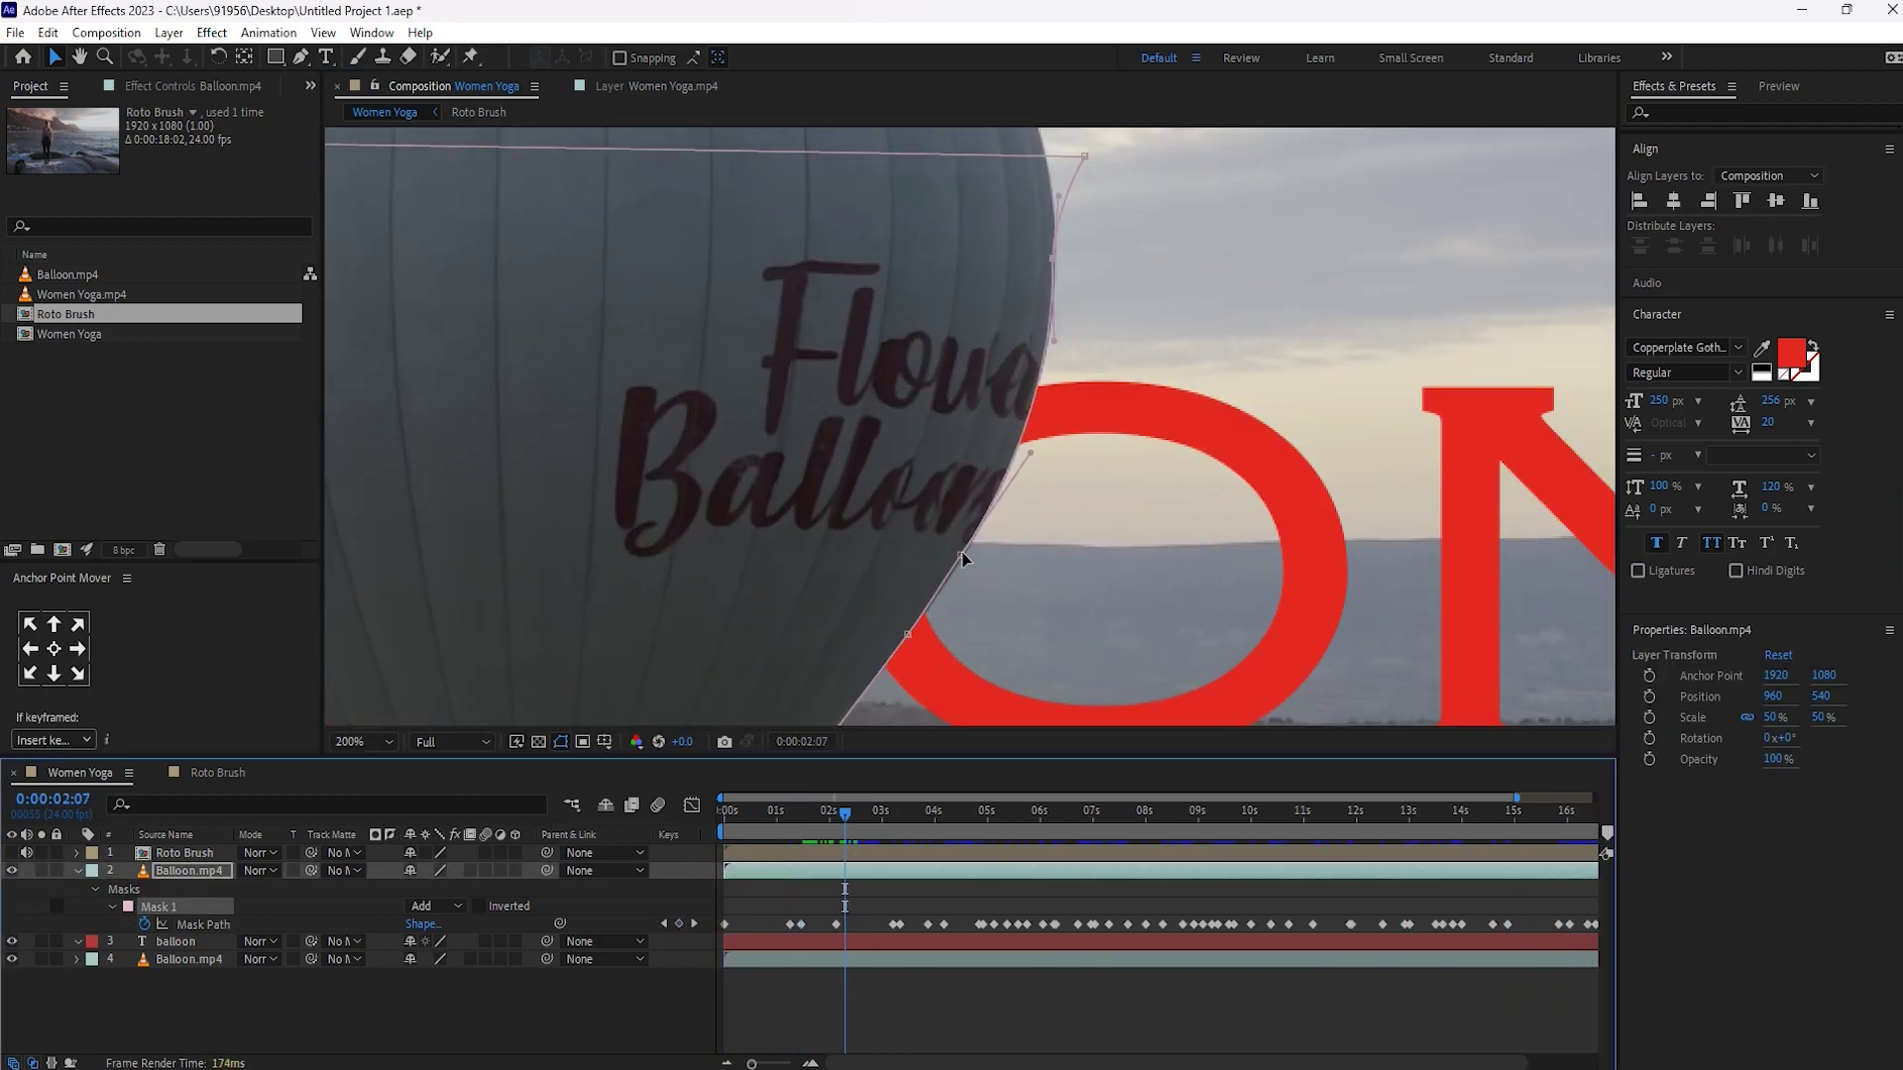
At 0:00:08:20, move the lower-right mask point onto the balloon's edge and reshape the curve above it with its handle.
drag(846, 815, 1108, 832)
scroll(555, 694, up, 1)
key(k)
key(k)
key(k)
key(k)
drag(793, 466, 757, 480)
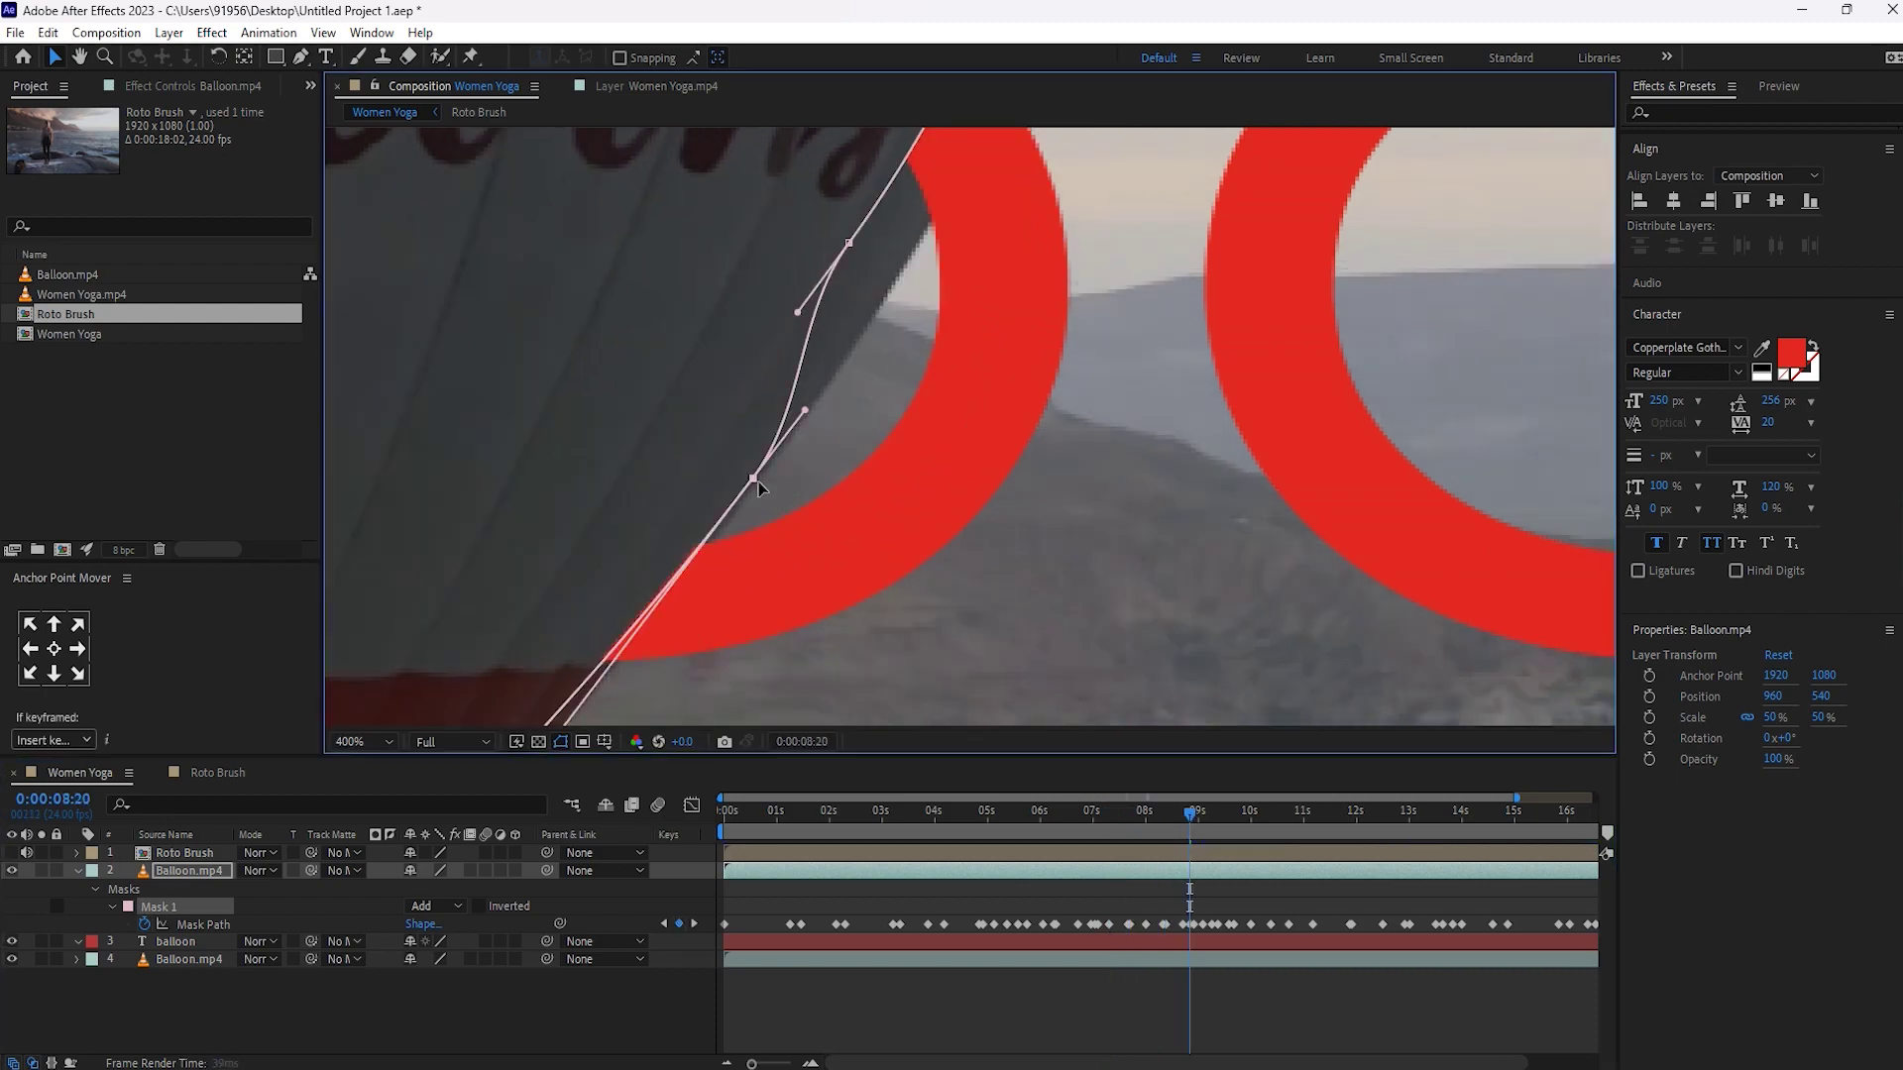
drag(799, 310, 906, 273)
drag(1021, 282, 982, 448)
Adjust the mask's right-side points from 0:00:08:20 to 0:00:09:10 to match the balloon's outline.
key(k)
key(k)
key(k)
key(k)
scroll(982, 448, down, 1)
click(883, 526)
drag(883, 526, 883, 571)
scroll(947, 396, down, 1)
scroll(947, 396, up, 1)
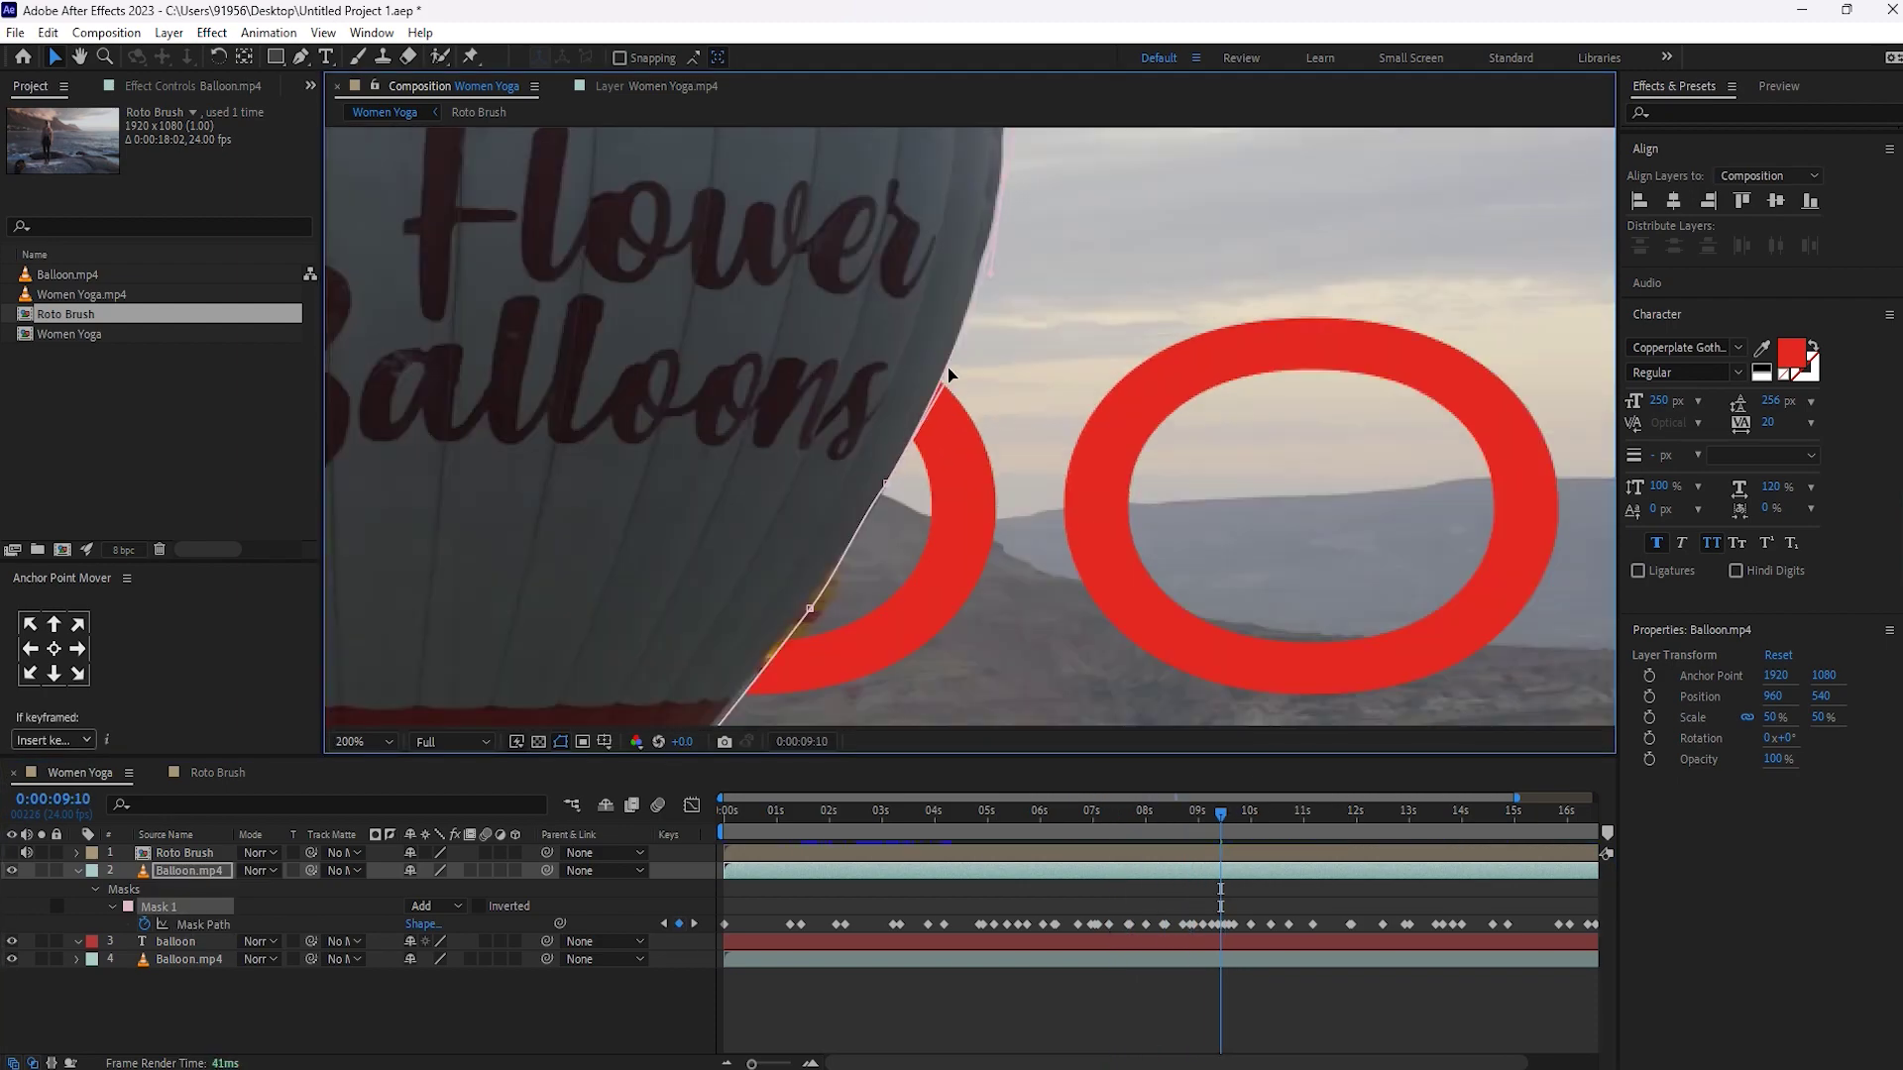
Step through the frames from 0:00:09:10 to 0:00:10:20, keeping the mask's right edge fitted to the balloon.
key(k)
scroll(963, 434, down, 1)
scroll(880, 510, up, 2)
key(Page_Down)
key(Page_Down)
key(Page_Down)
key(Page_Down)
key(Page_Down)
key(Page_Down)
key(Page_Down)
key(Page_Down)
key(Page_Down)
key(Page_Down)
key(Page_Down)
key(Page_Down)
key(Page_Down)
key(Page_Down)
key(Page_Down)
key(Page_Down)
key(Page_Down)
key(Page_Down)
key(Page_Down)
key(Page_Down)
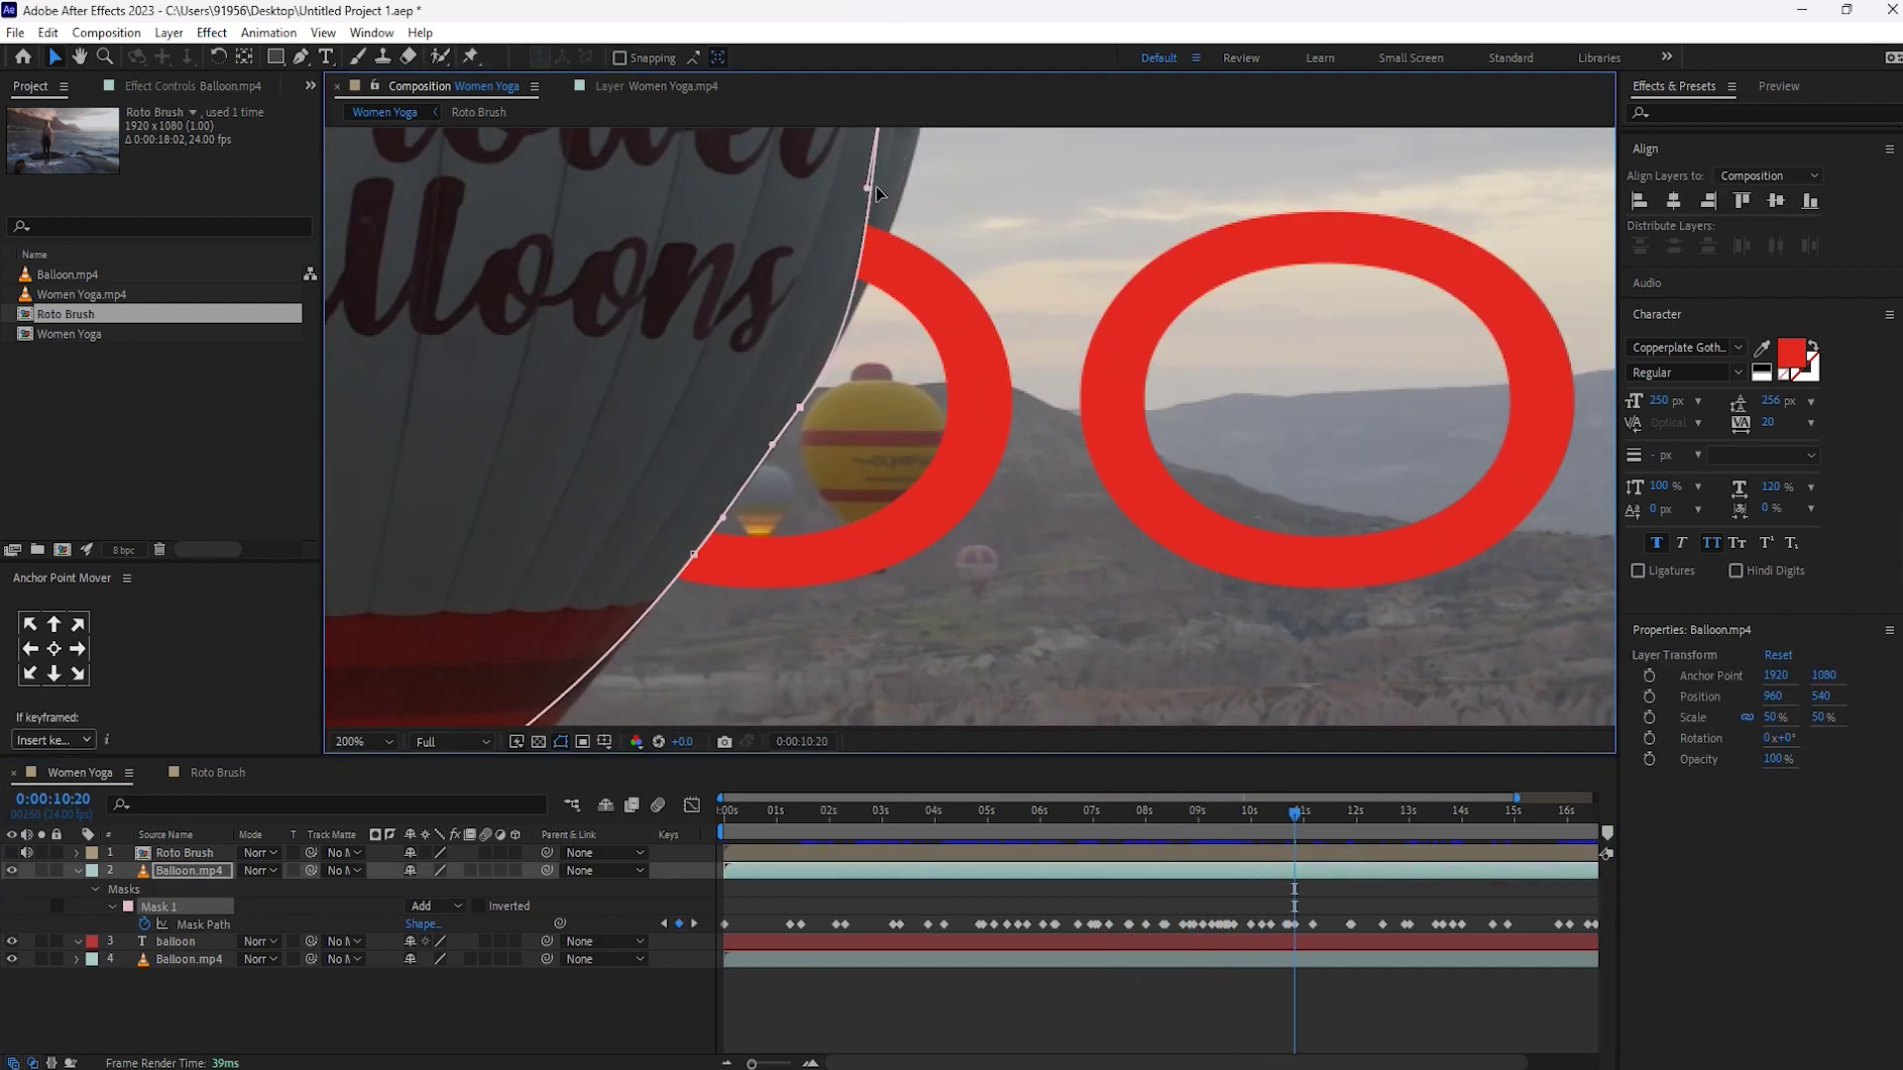
Continue correcting the mask's right edge against the balloon from 0:00:10:20 through 0:00:13:01 and the keyframes beyond it.
key(Page_Down)
key(Page_Down)
key(Page_Down)
key(Page_Down)
key(Page_Down)
key(Page_Down)
key(Page_Down)
key(Page_Down)
key(Page_Down)
key(Page_Down)
key(Page_Down)
key(Page_Down)
key(Page_Down)
key(Page_Down)
key(Page_Down)
key(Page_Down)
key(Page_Down)
key(Page_Down)
key(Page_Down)
key(Page_Down)
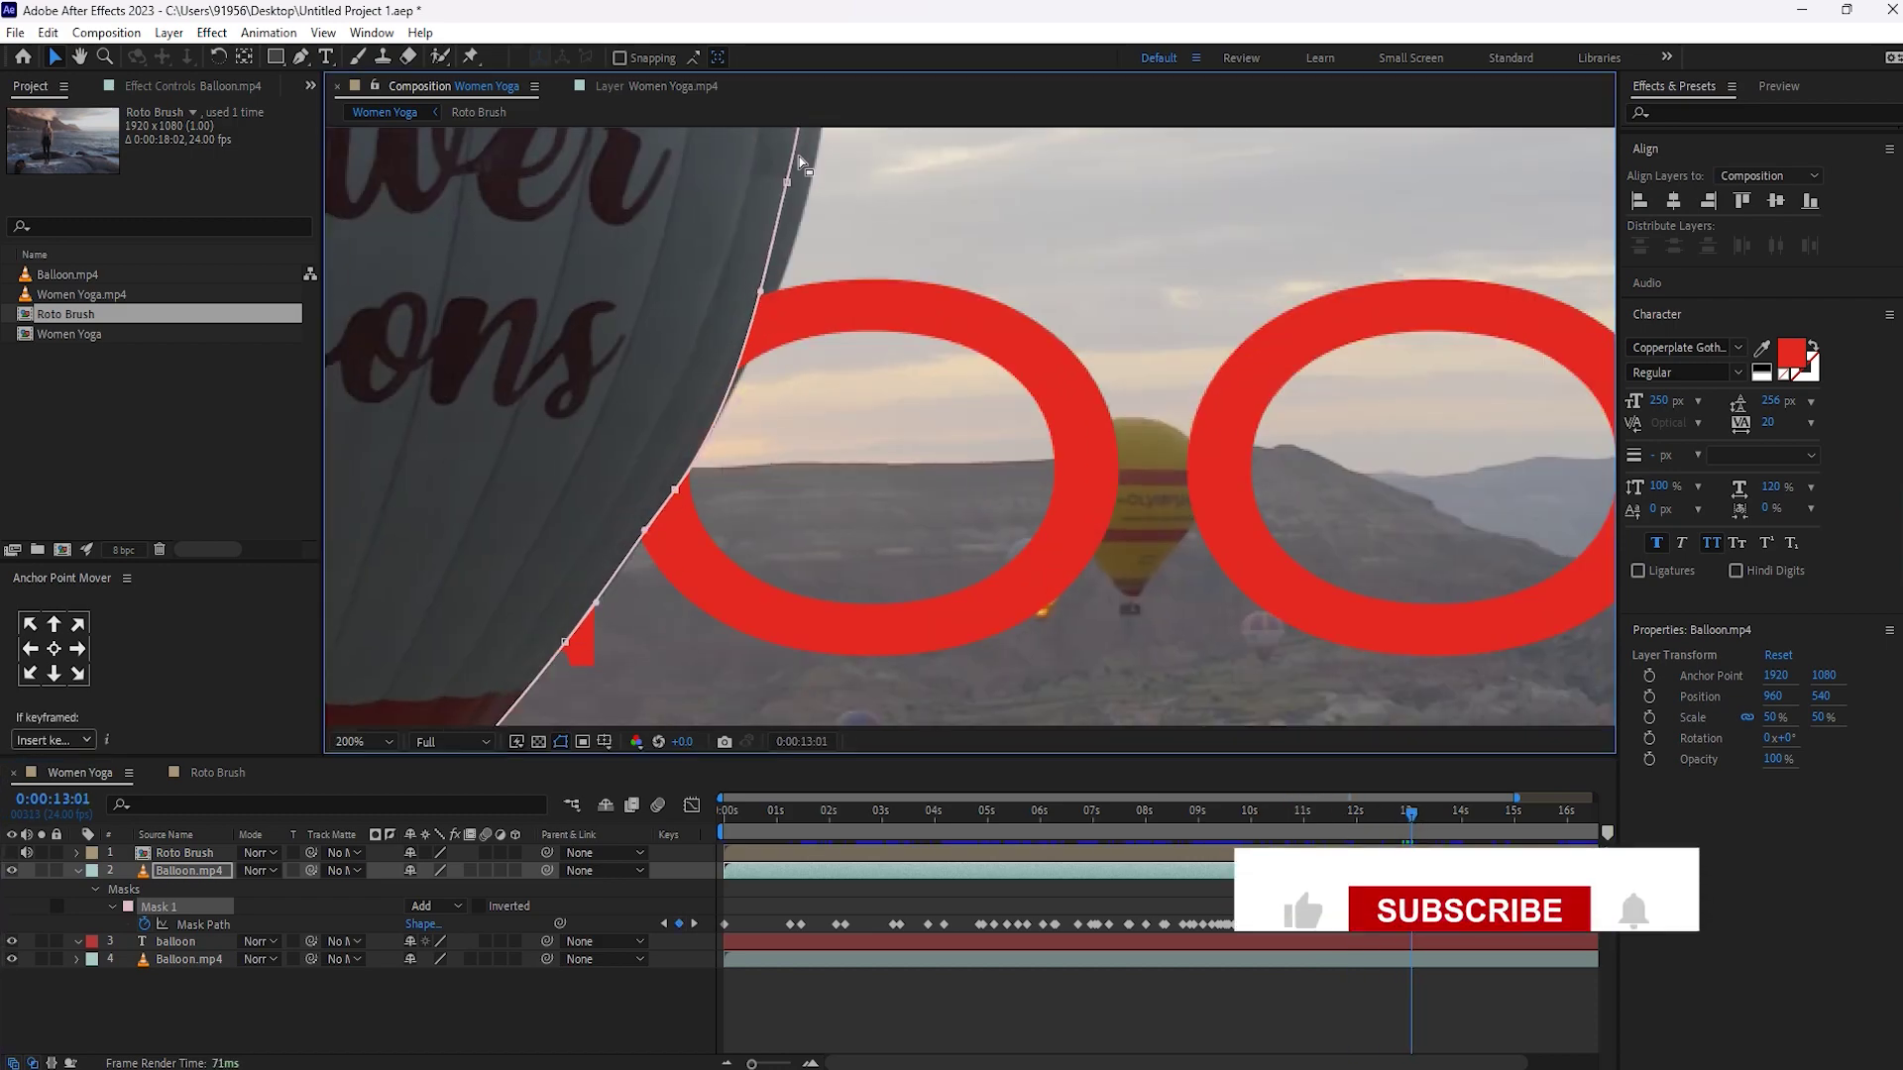
drag(1452, 814, 1504, 815)
drag(872, 466, 1120, 343)
click(1537, 815)
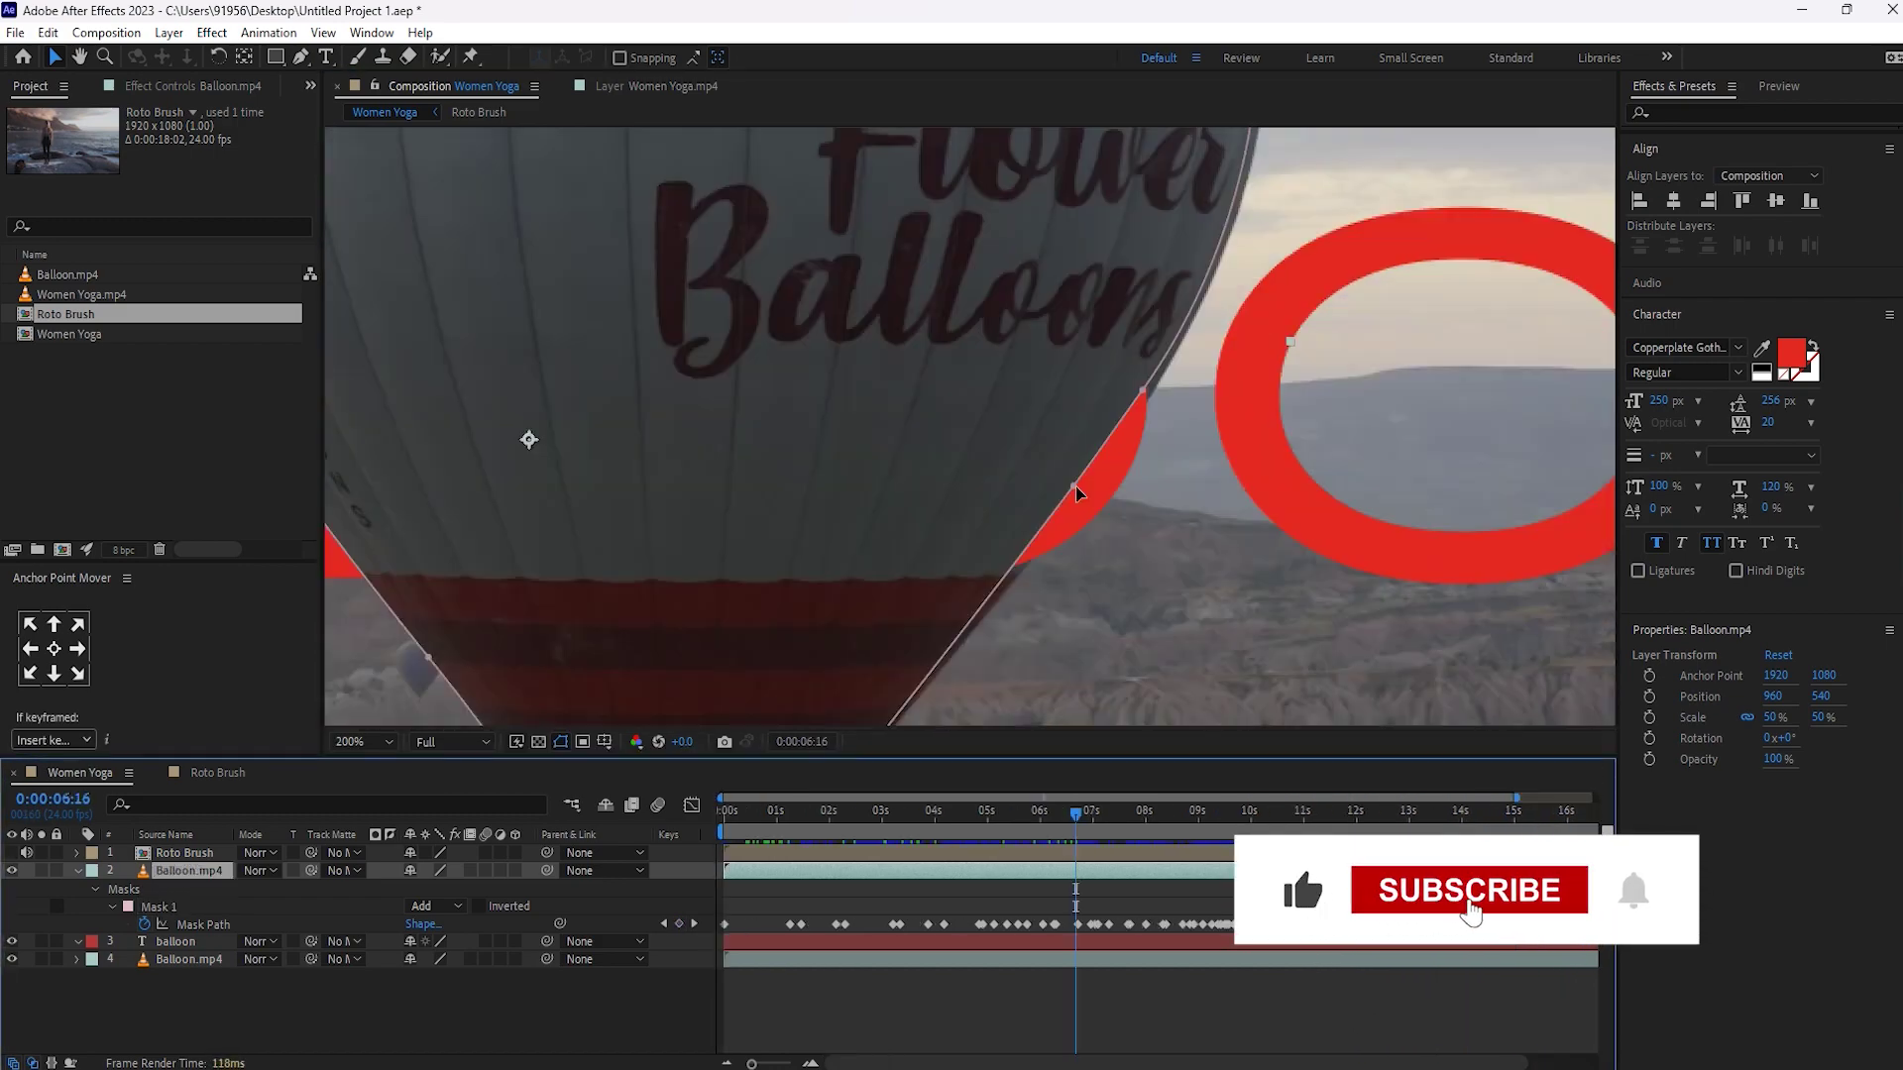
Fit the mask's lower-right point to the balloon's edge at 0:00:06:16 and in the frames up to 0:00:06:23.
click(1074, 488)
mouse_move(1075, 814)
mouse_down()
mouse_move(1057, 816)
mouse_move(1084, 817)
mouse_up()
drag(1075, 508, 1065, 496)
key(Page_Down)
key(Page_Down)
key(Page_Down)
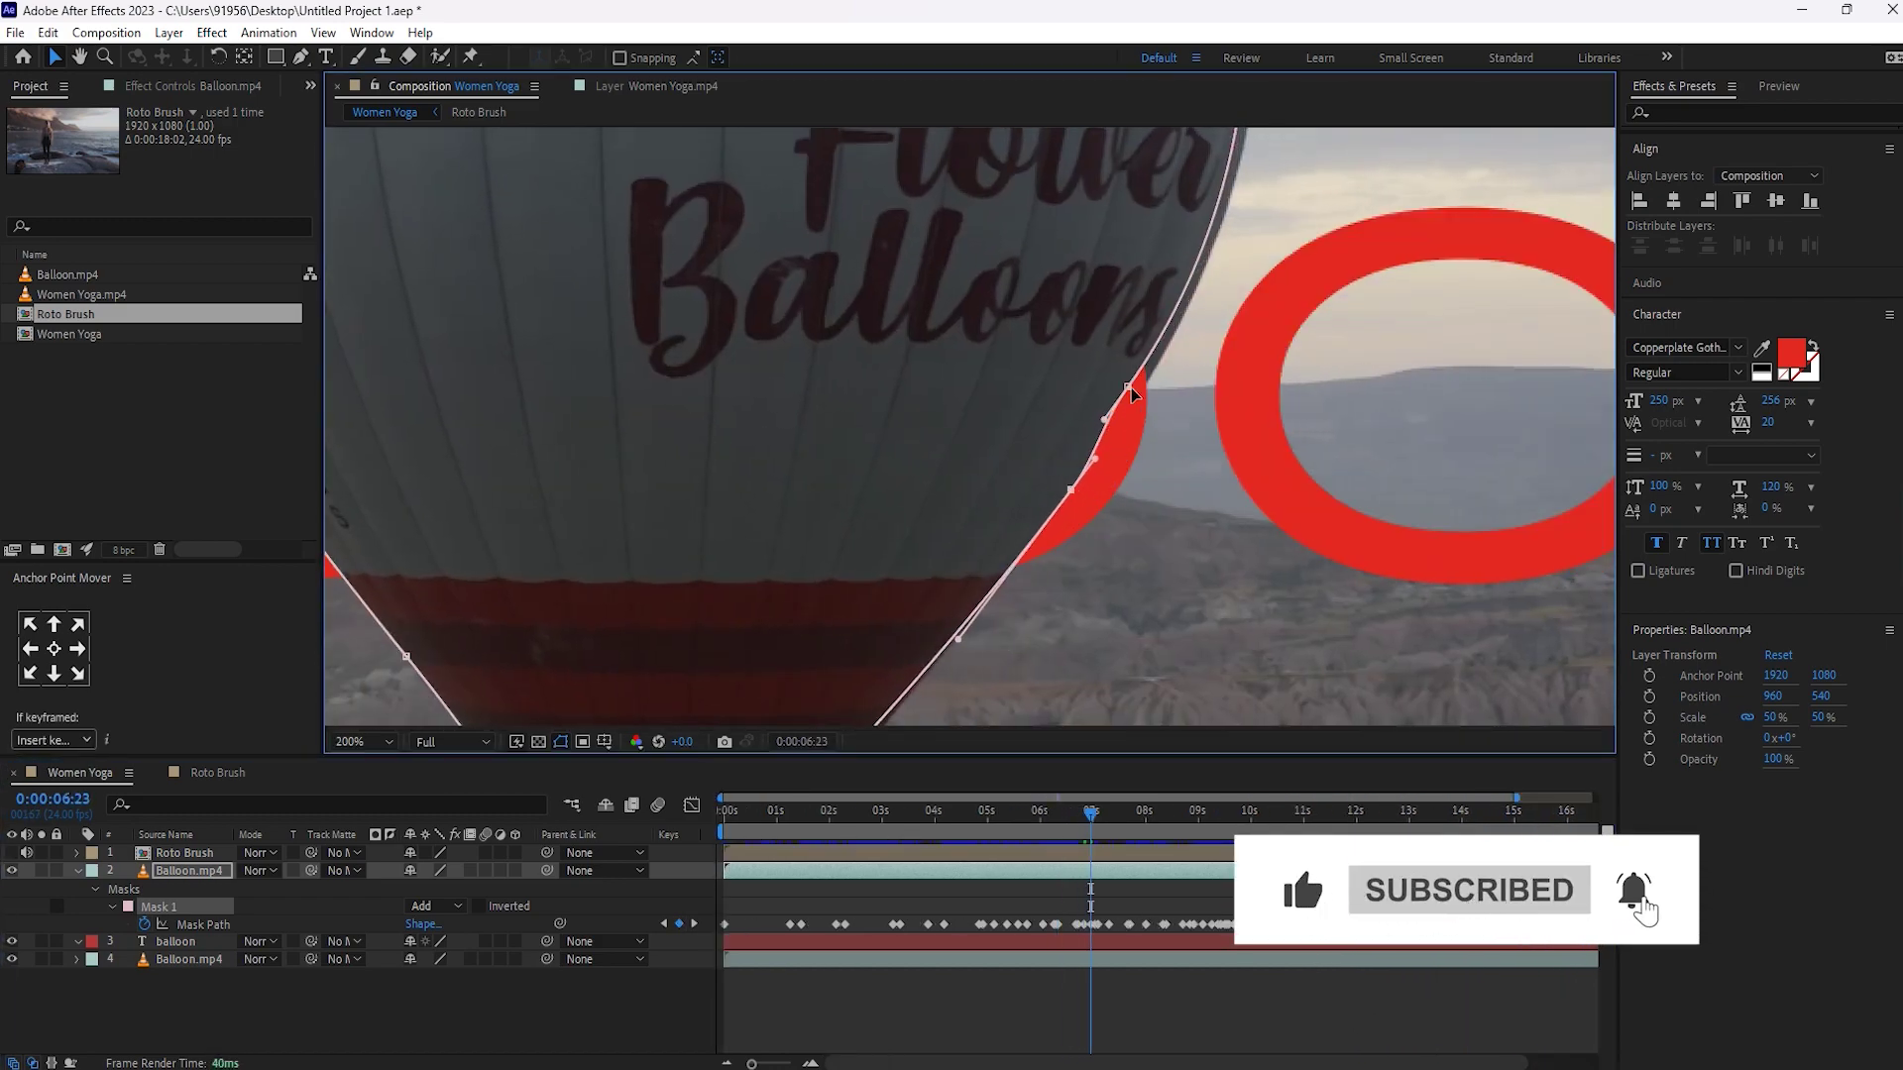
Correct the mask's right-side points against the balloon's outline from 0:00:06:23 through 0:00:07:16 to 0:00:08:10.
drag(1092, 815, 1123, 813)
click(1130, 395)
click(1127, 382)
key(Page_Down)
key(Page_Down)
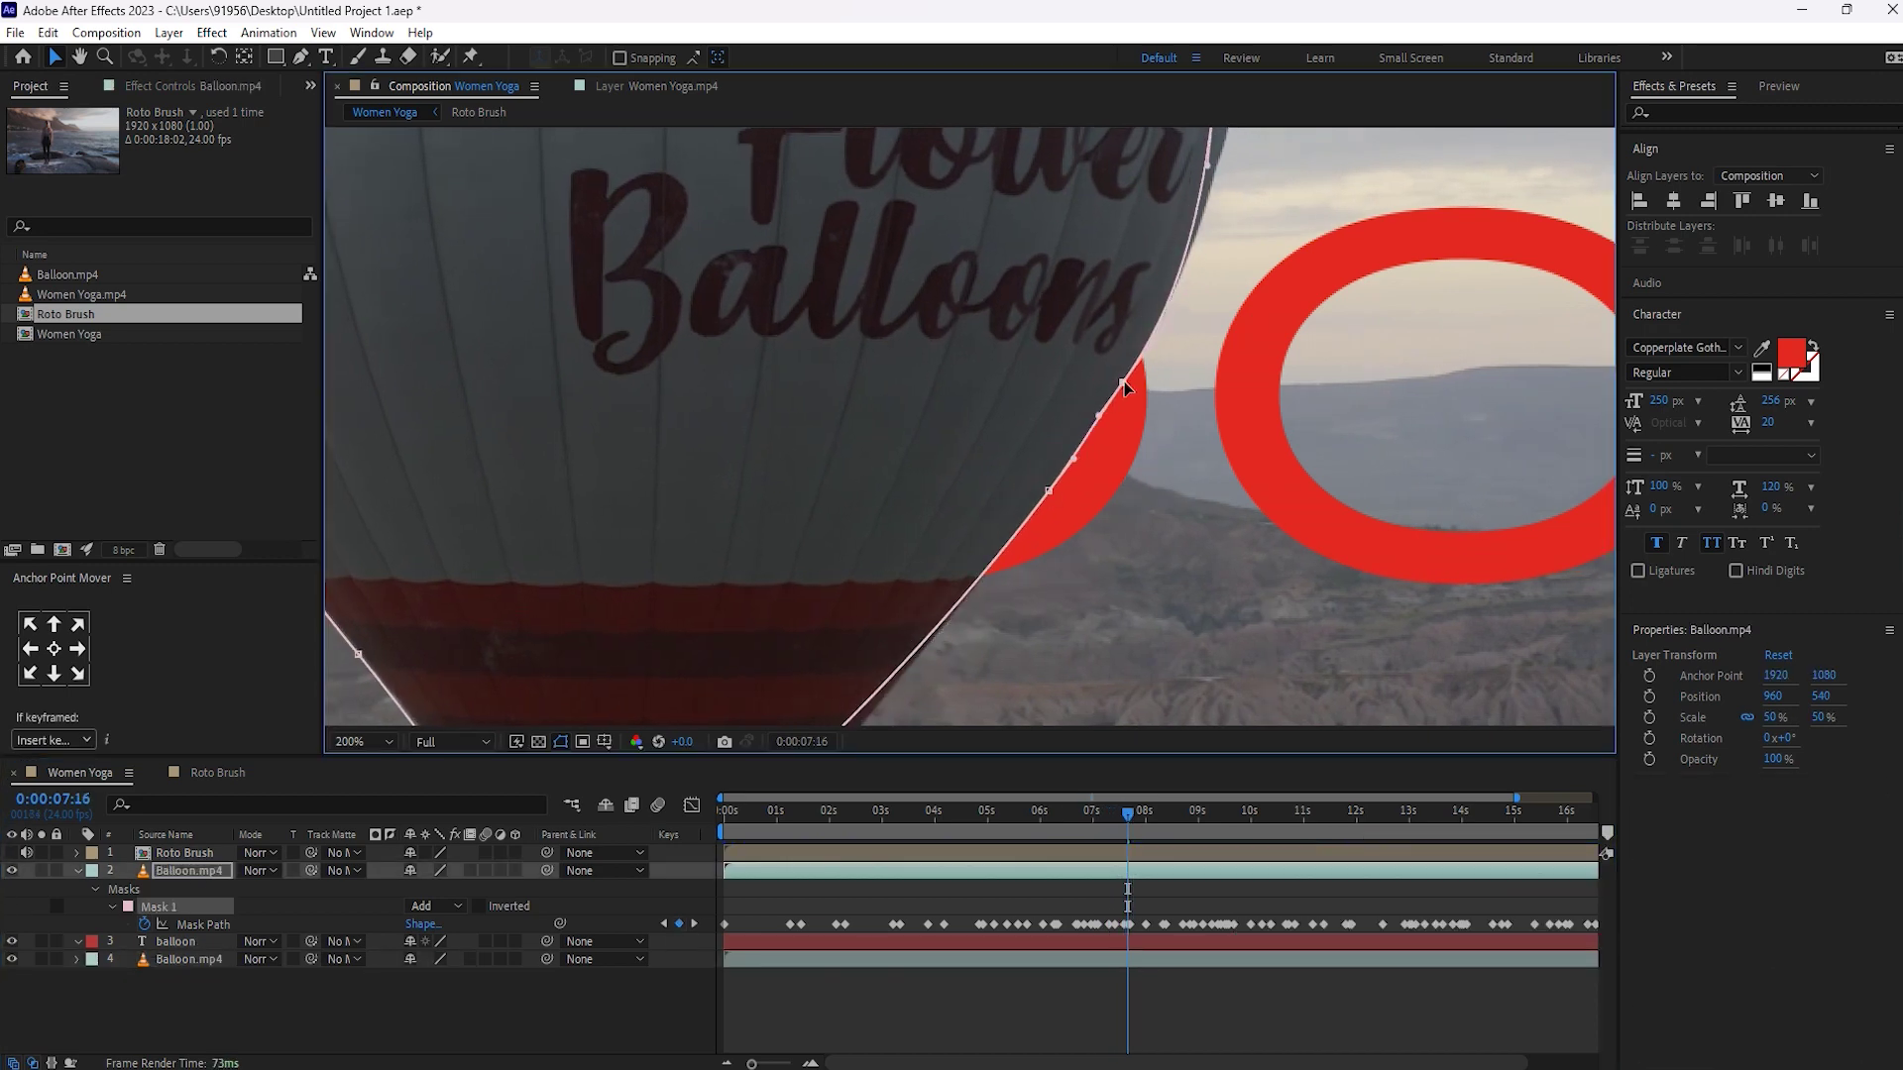
drag(1047, 490, 1039, 495)
click(1114, 349)
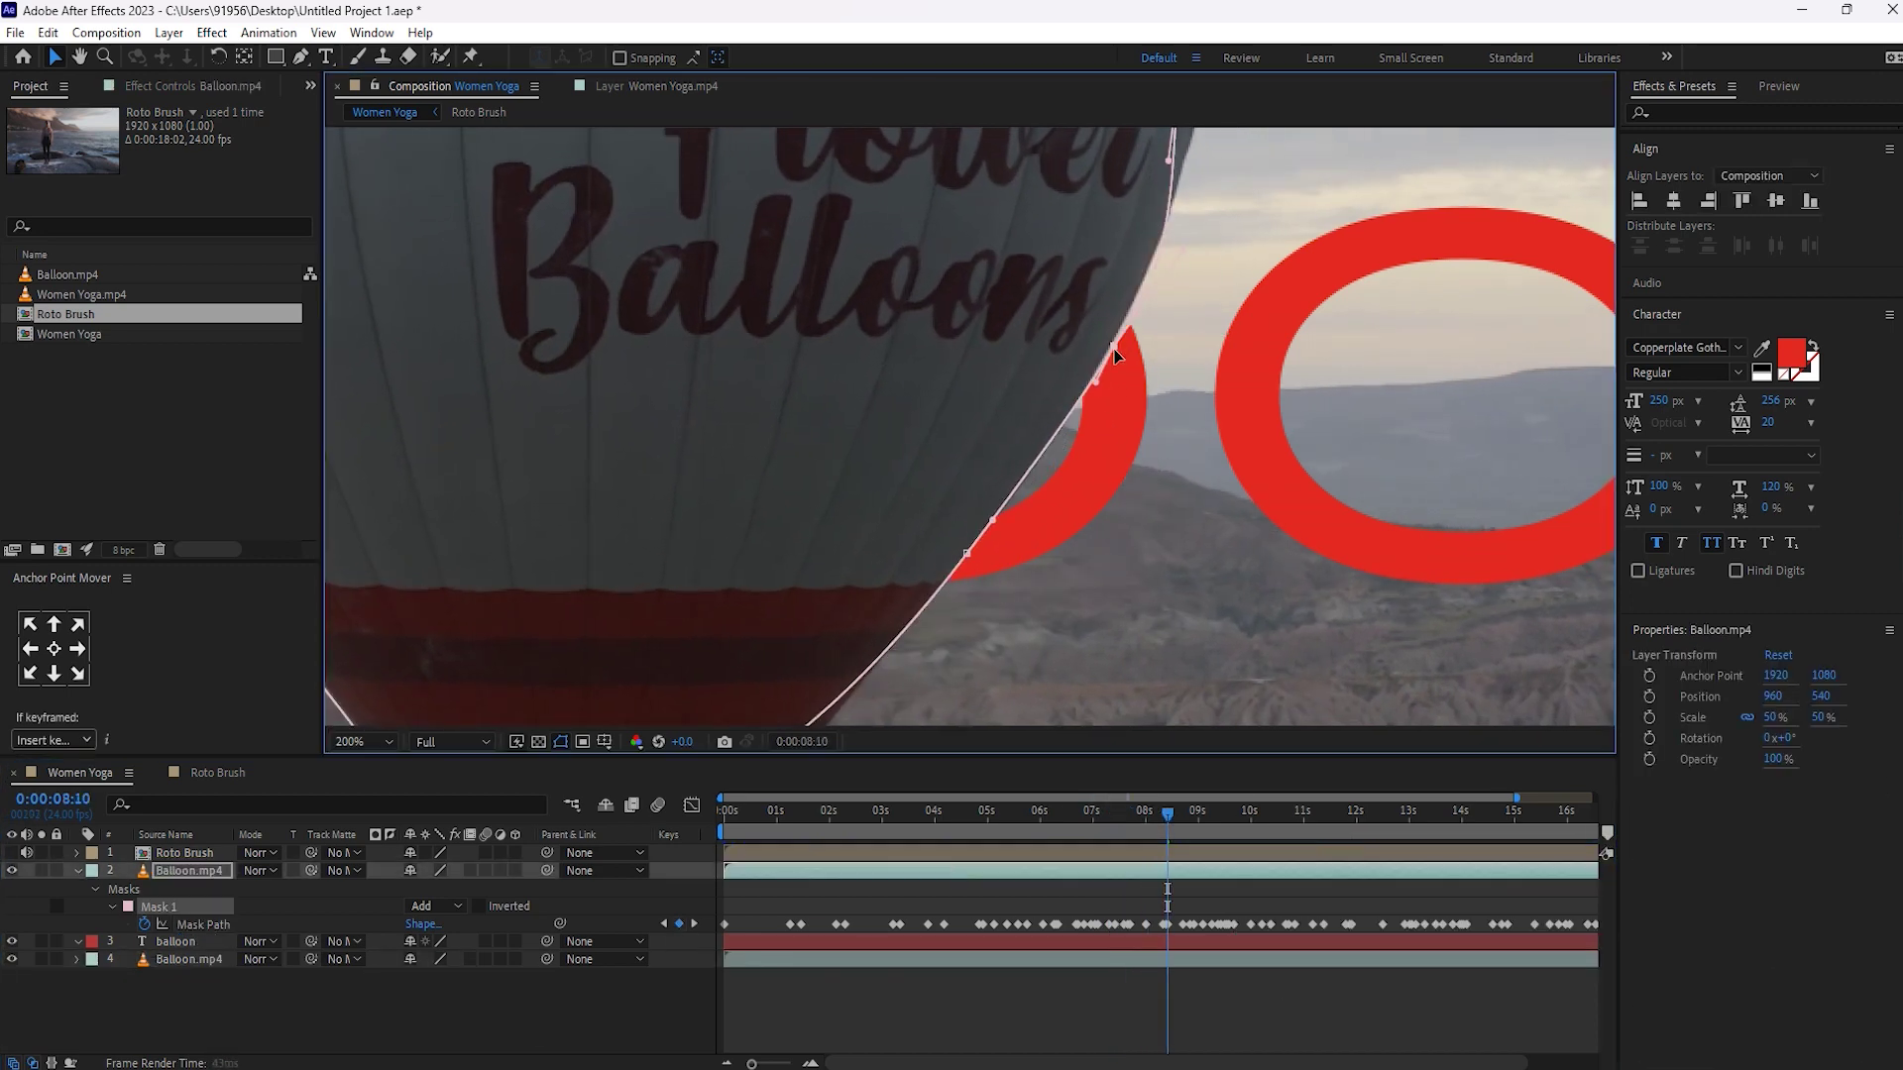
Refit the mask's right-side points to the balloon's edge in the frames following 0:00:08:10.
drag(1168, 815, 1288, 817)
click(1154, 273)
click(965, 490)
scroll(965, 491, down, 1)
scroll(965, 490, up, 1)
click(1220, 817)
key(F2)
click(1017, 311)
scroll(1017, 311, down, 1)
scroll(1017, 311, up, 1)
drag(1017, 311, 1016, 293)
Continue fitting the mask's right edge to the balloon through 0:00:13:00 to 0:00:13:11.
drag(1288, 811, 1350, 813)
drag(696, 535, 721, 540)
key(space)
scroll(778, 322, down, 2)
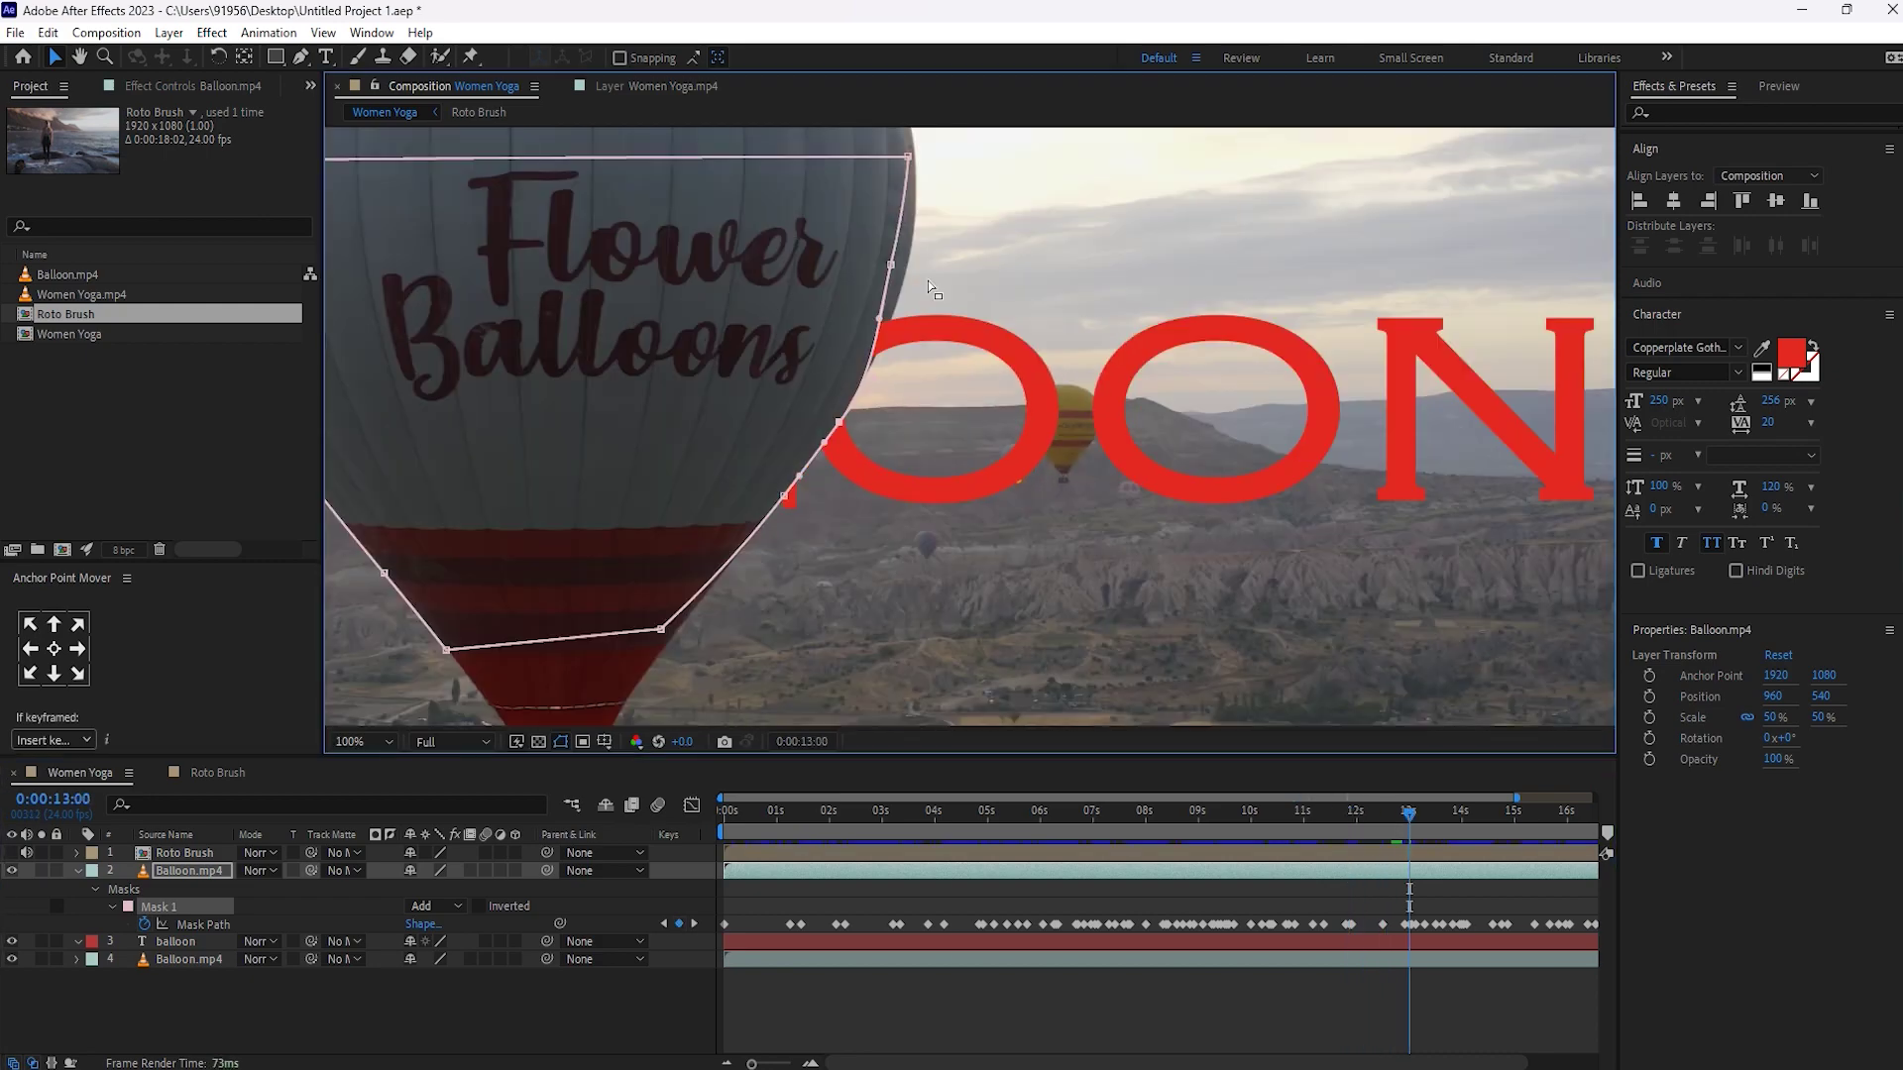
scroll(744, 327, up, 3)
scroll(853, 248, down, 3)
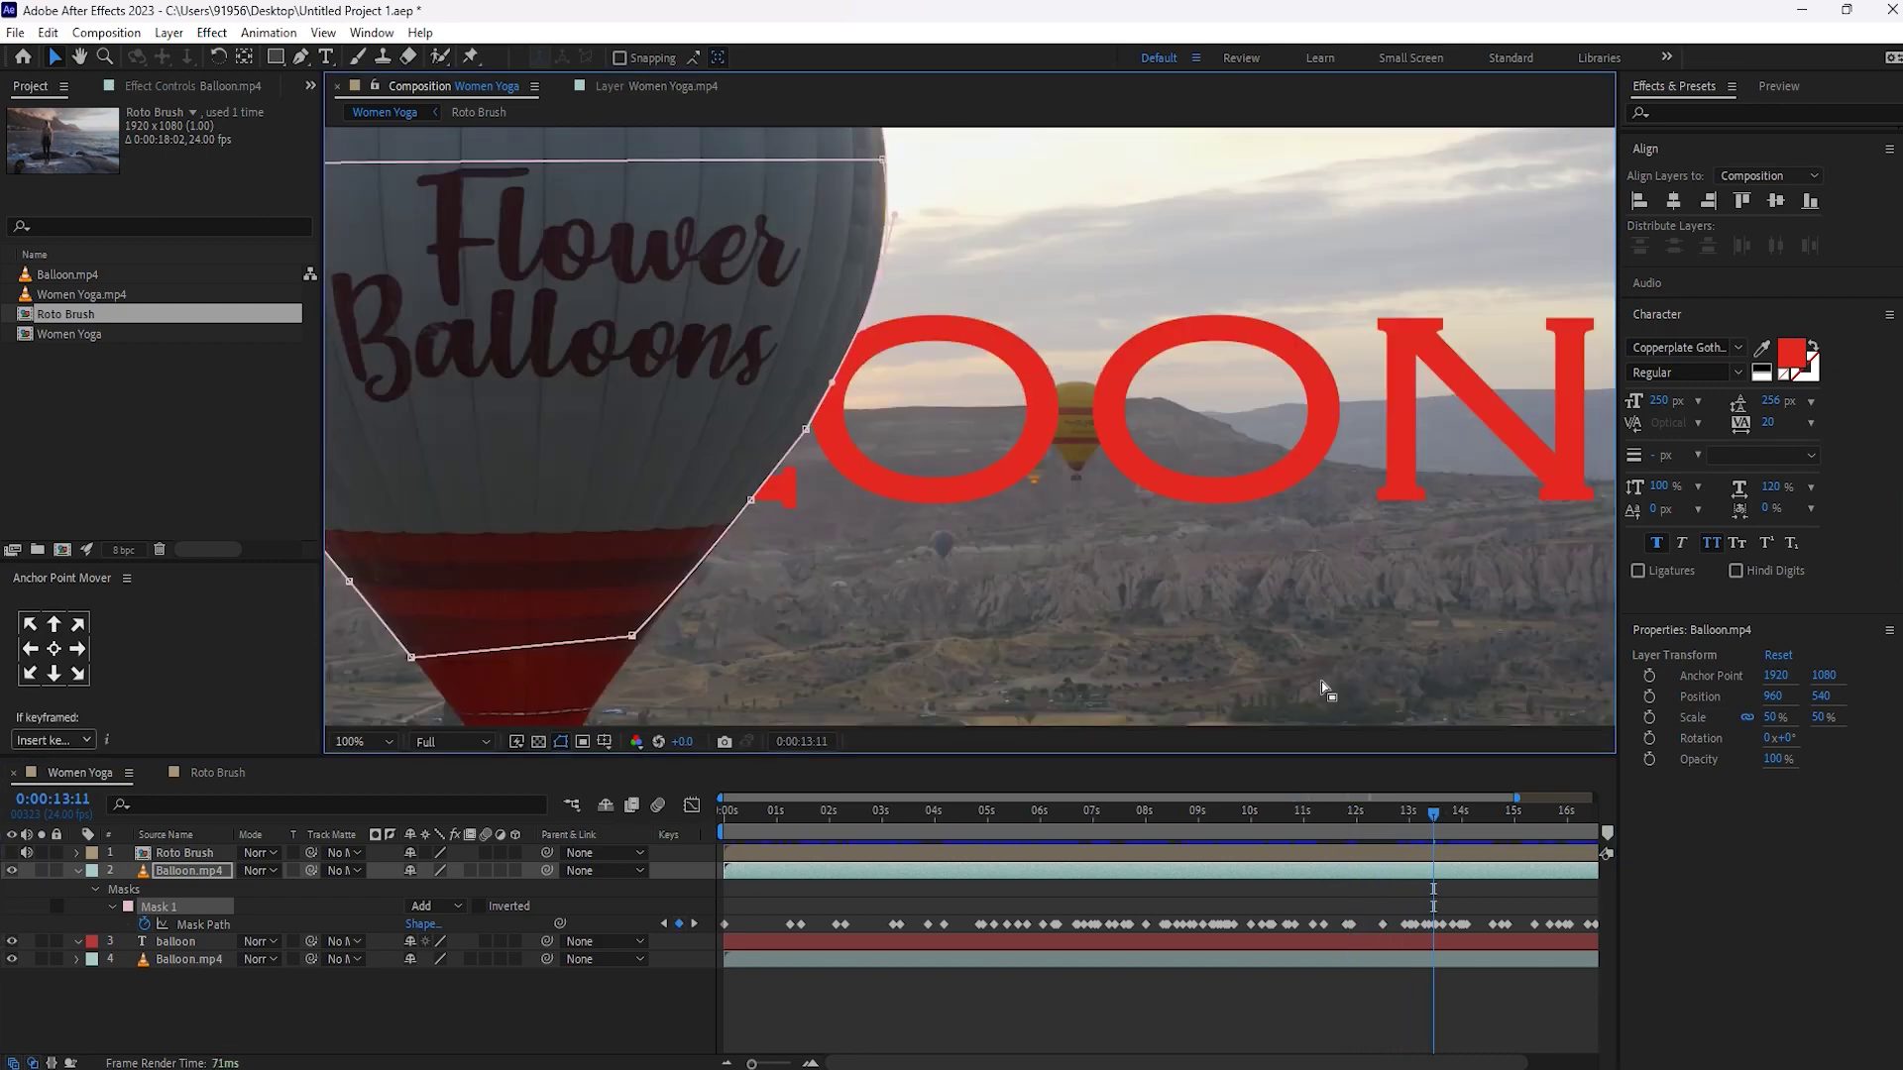
Finish matching the mask's right edge to the balloon from 0:00:13:11 through 0:00:15:20 to 0:00:18:01.
scroll(872, 278, up, 1)
drag(1436, 817, 1559, 817)
drag(926, 637, 1346, 637)
scroll(1346, 637, up, 1)
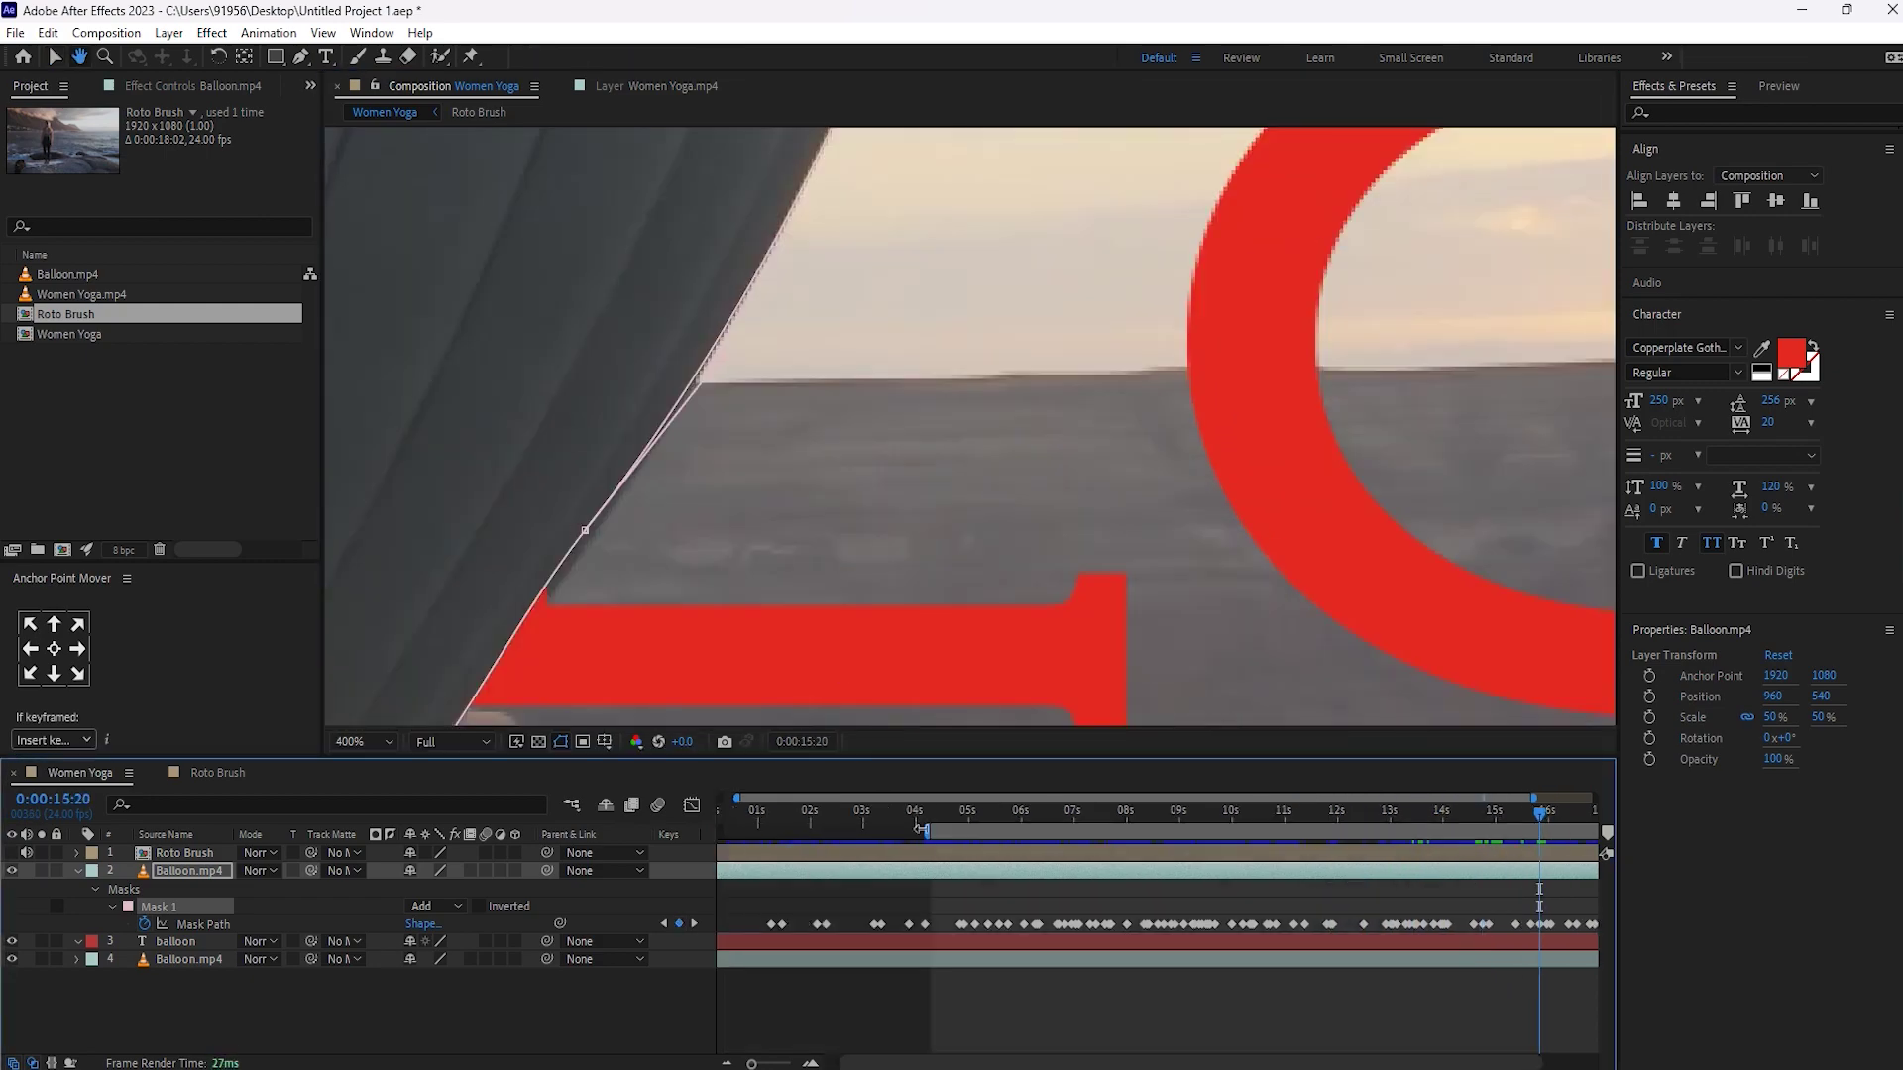
scroll(1346, 638, down, 1)
drag(1539, 816, 1598, 830)
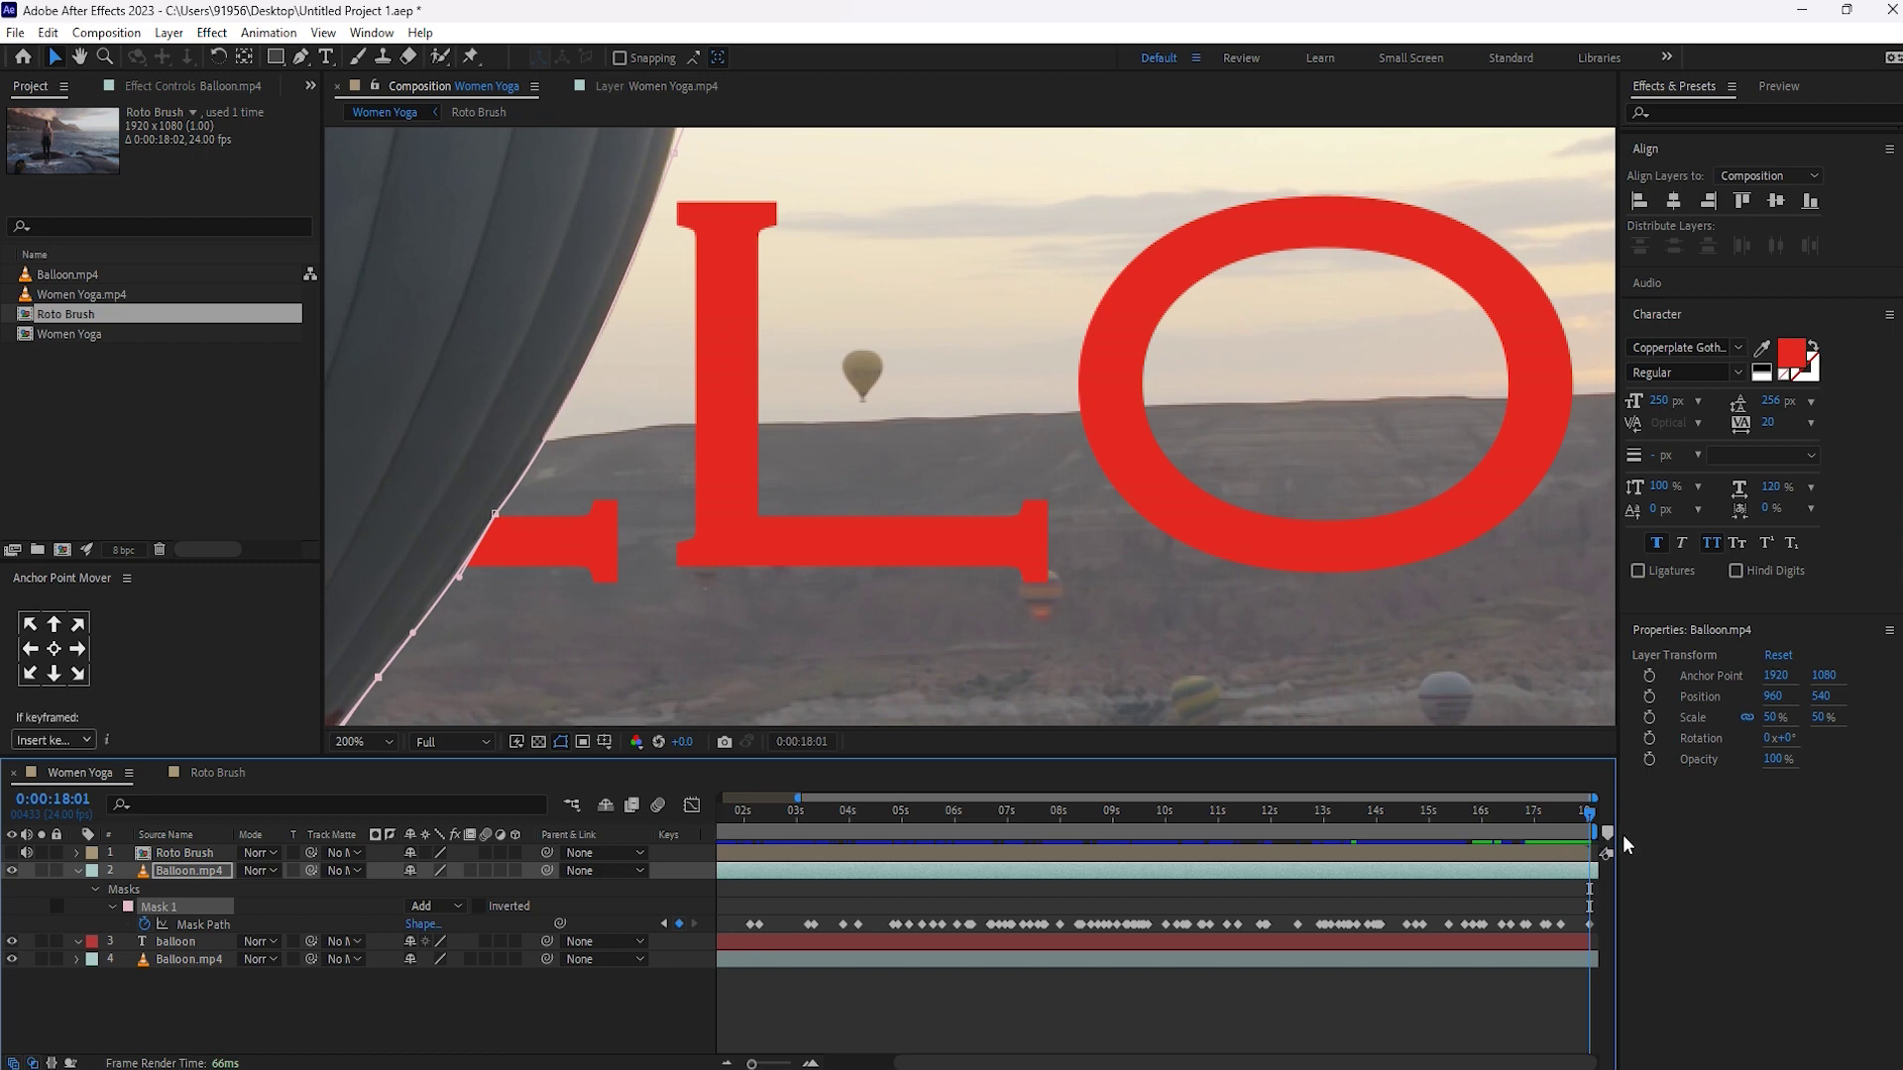
Review the whole frame, then reshape the mask's left side out to the balloon's edge at 0:00:18:01.
click(364, 746)
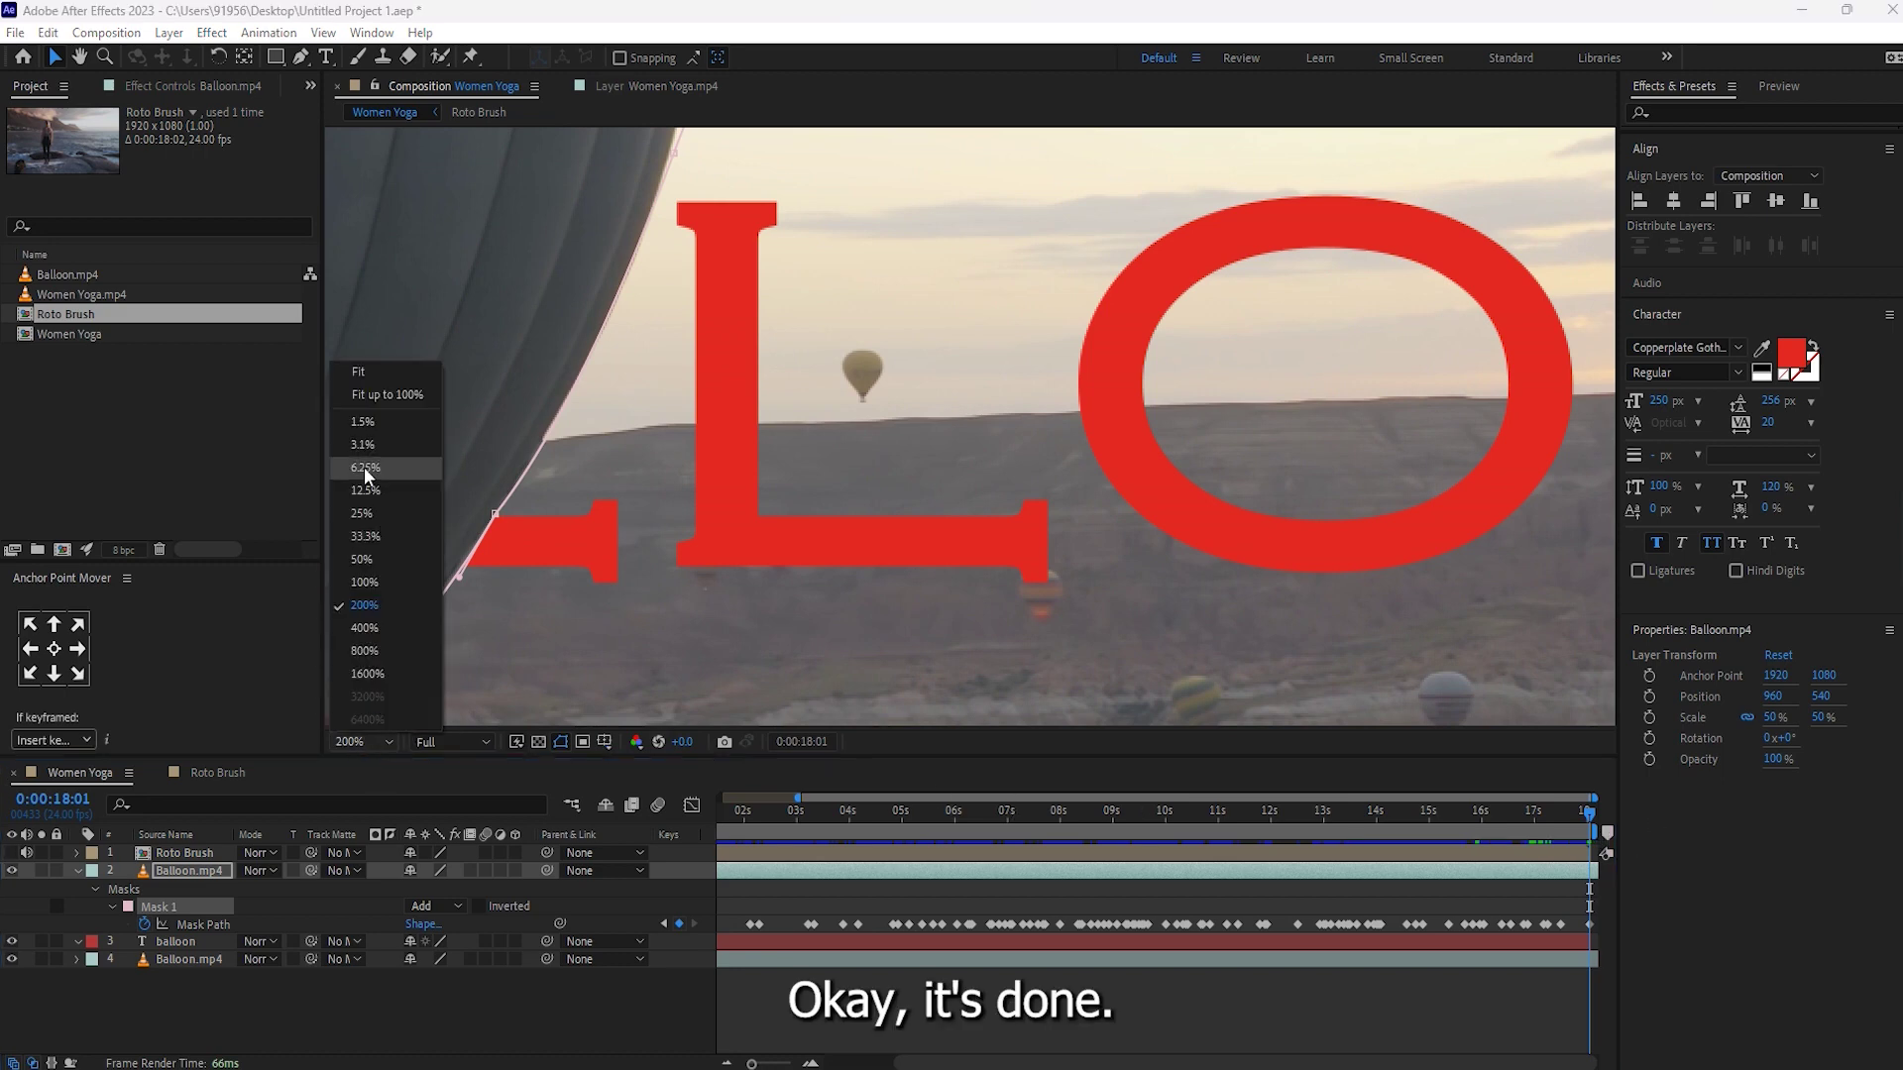
click(359, 372)
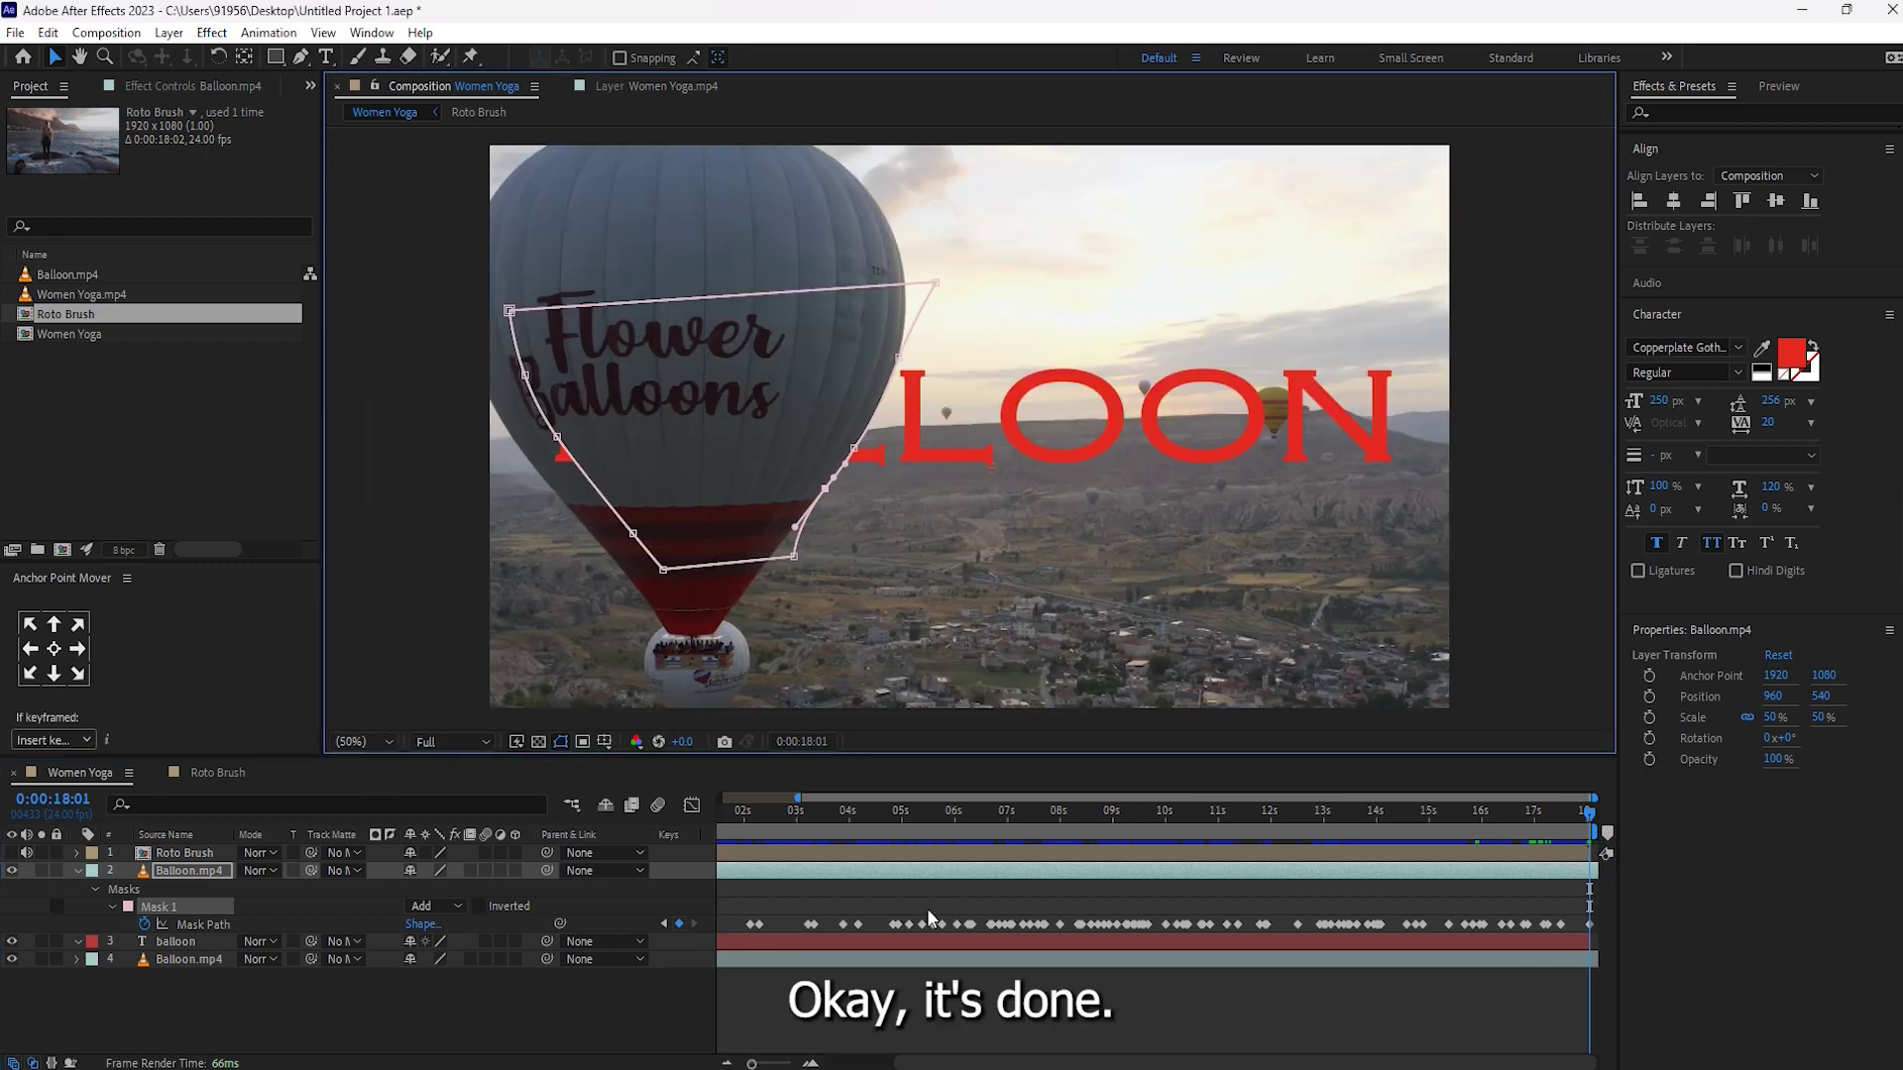
click(882, 992)
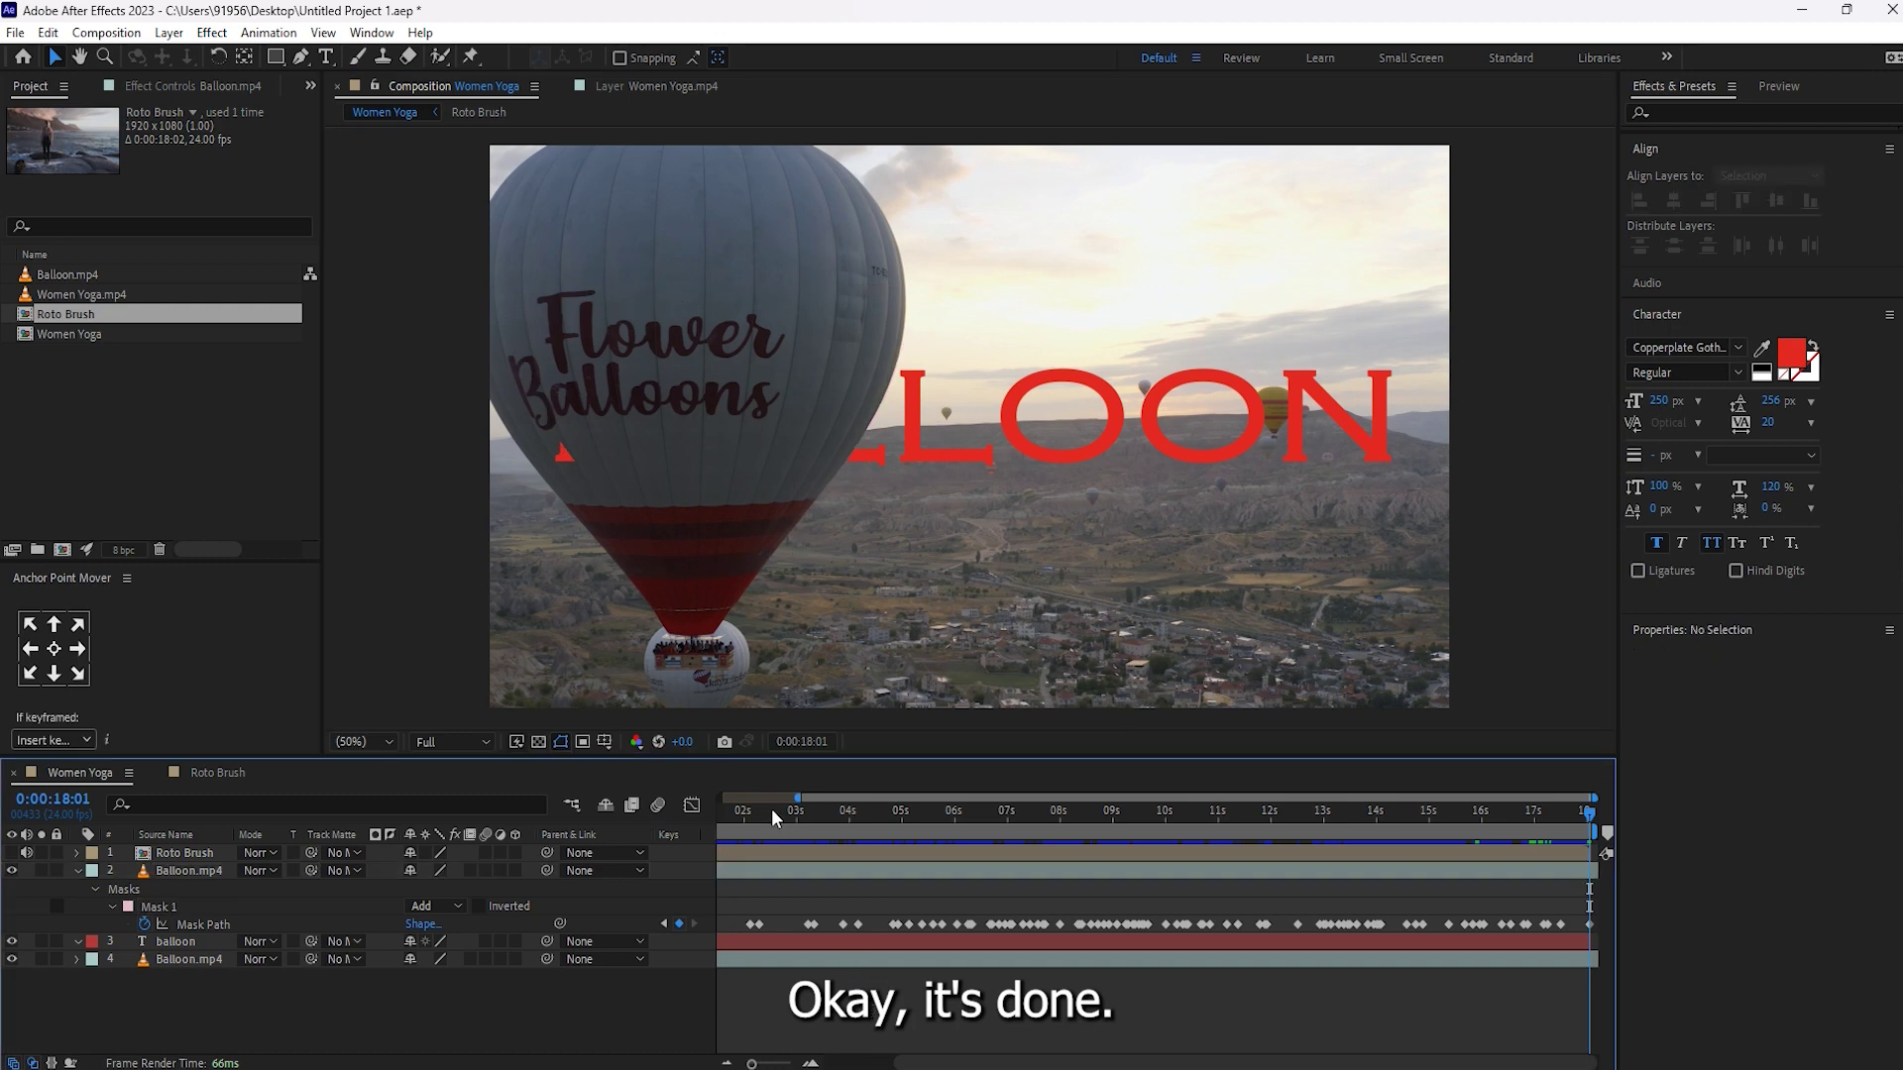
drag(781, 814, 1579, 913)
click(171, 871)
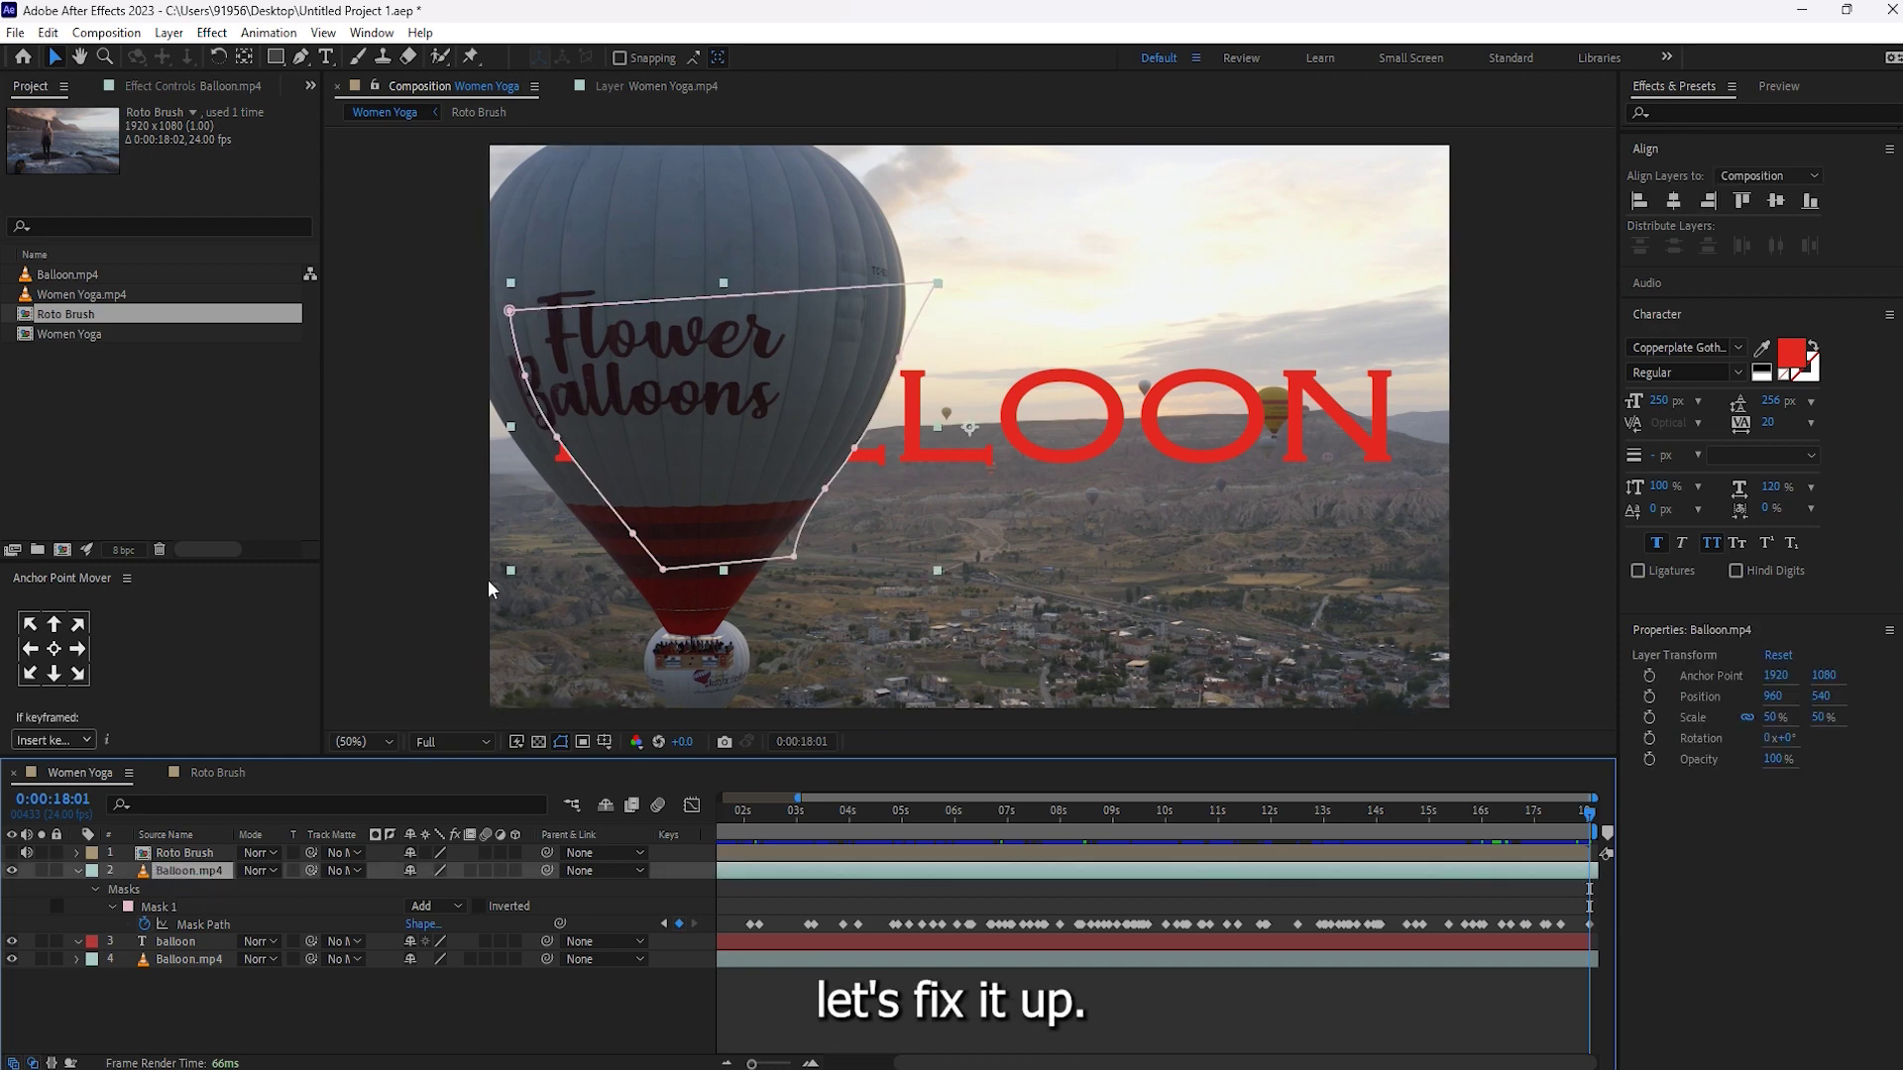
click(543, 446)
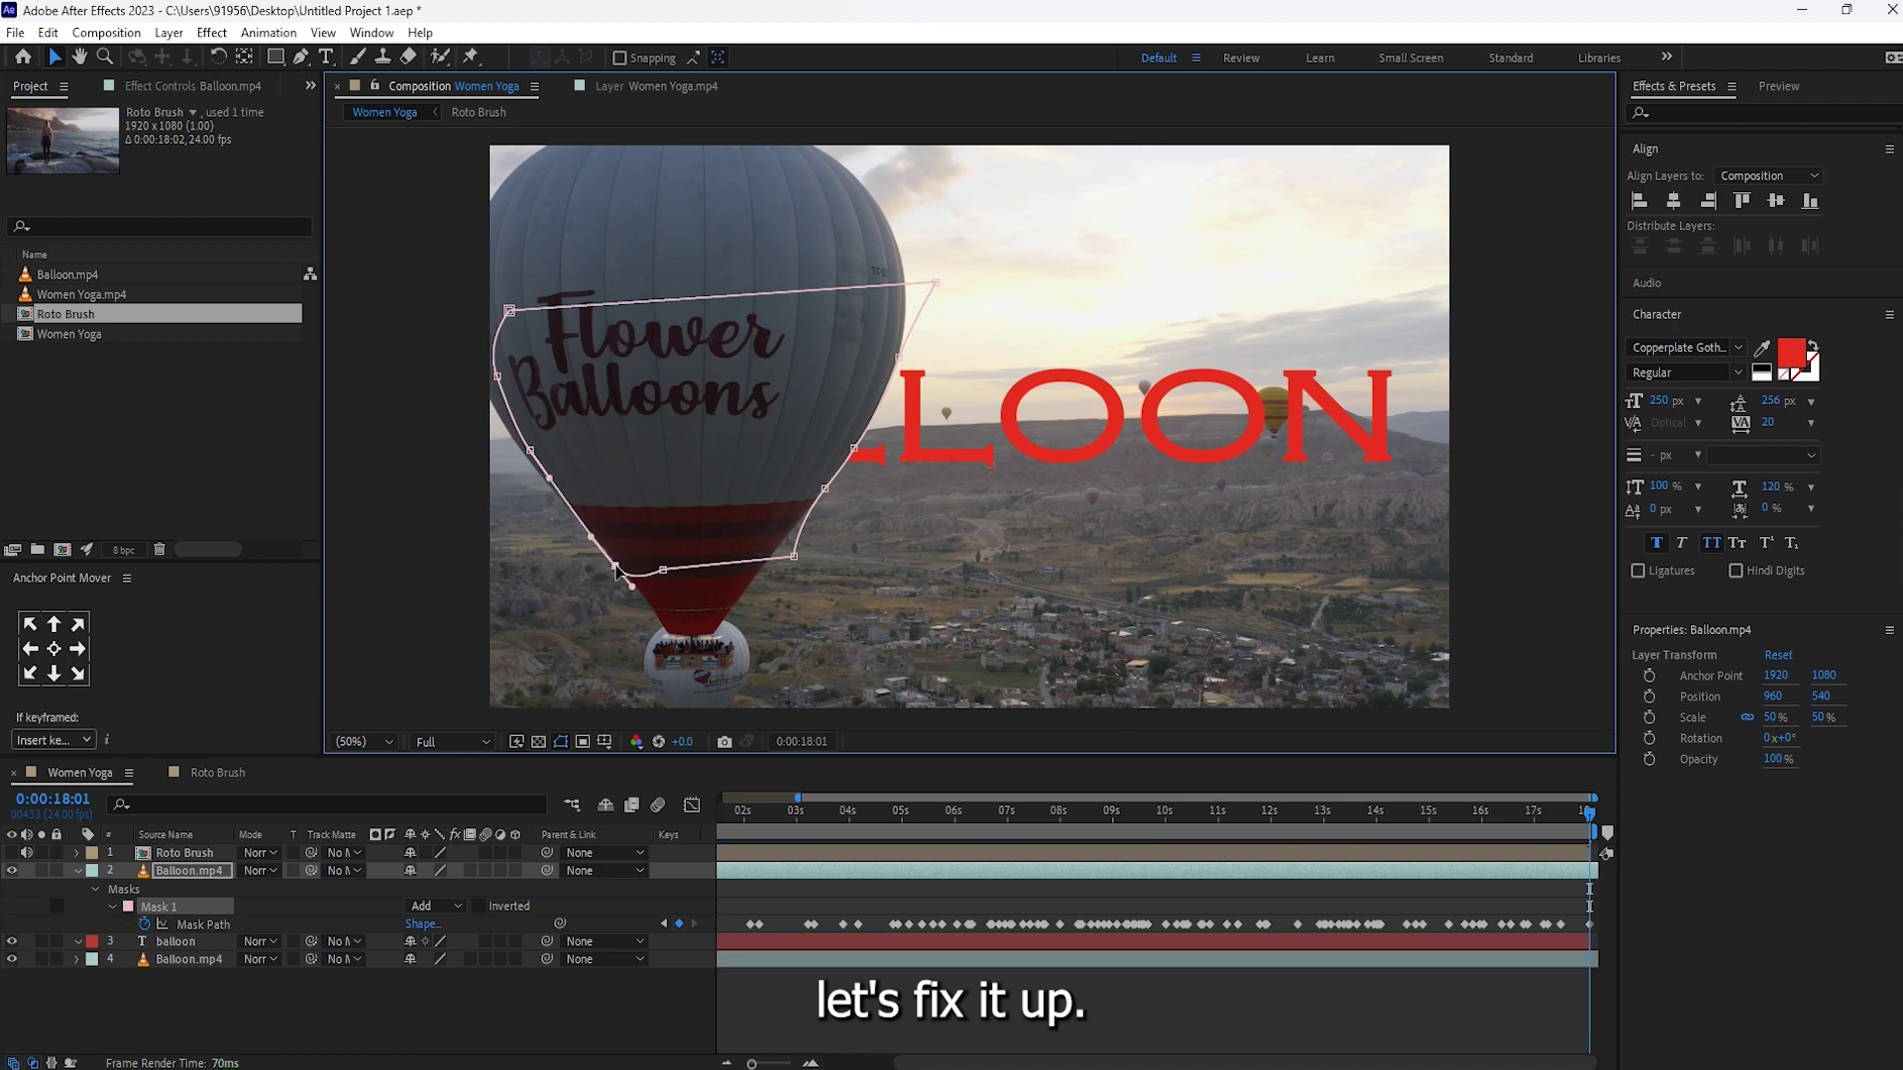
Deselect the mask and scrub from the start to 0:00:16:18 to check how the title passes behind the balloon.
drag(860, 820, 820, 809)
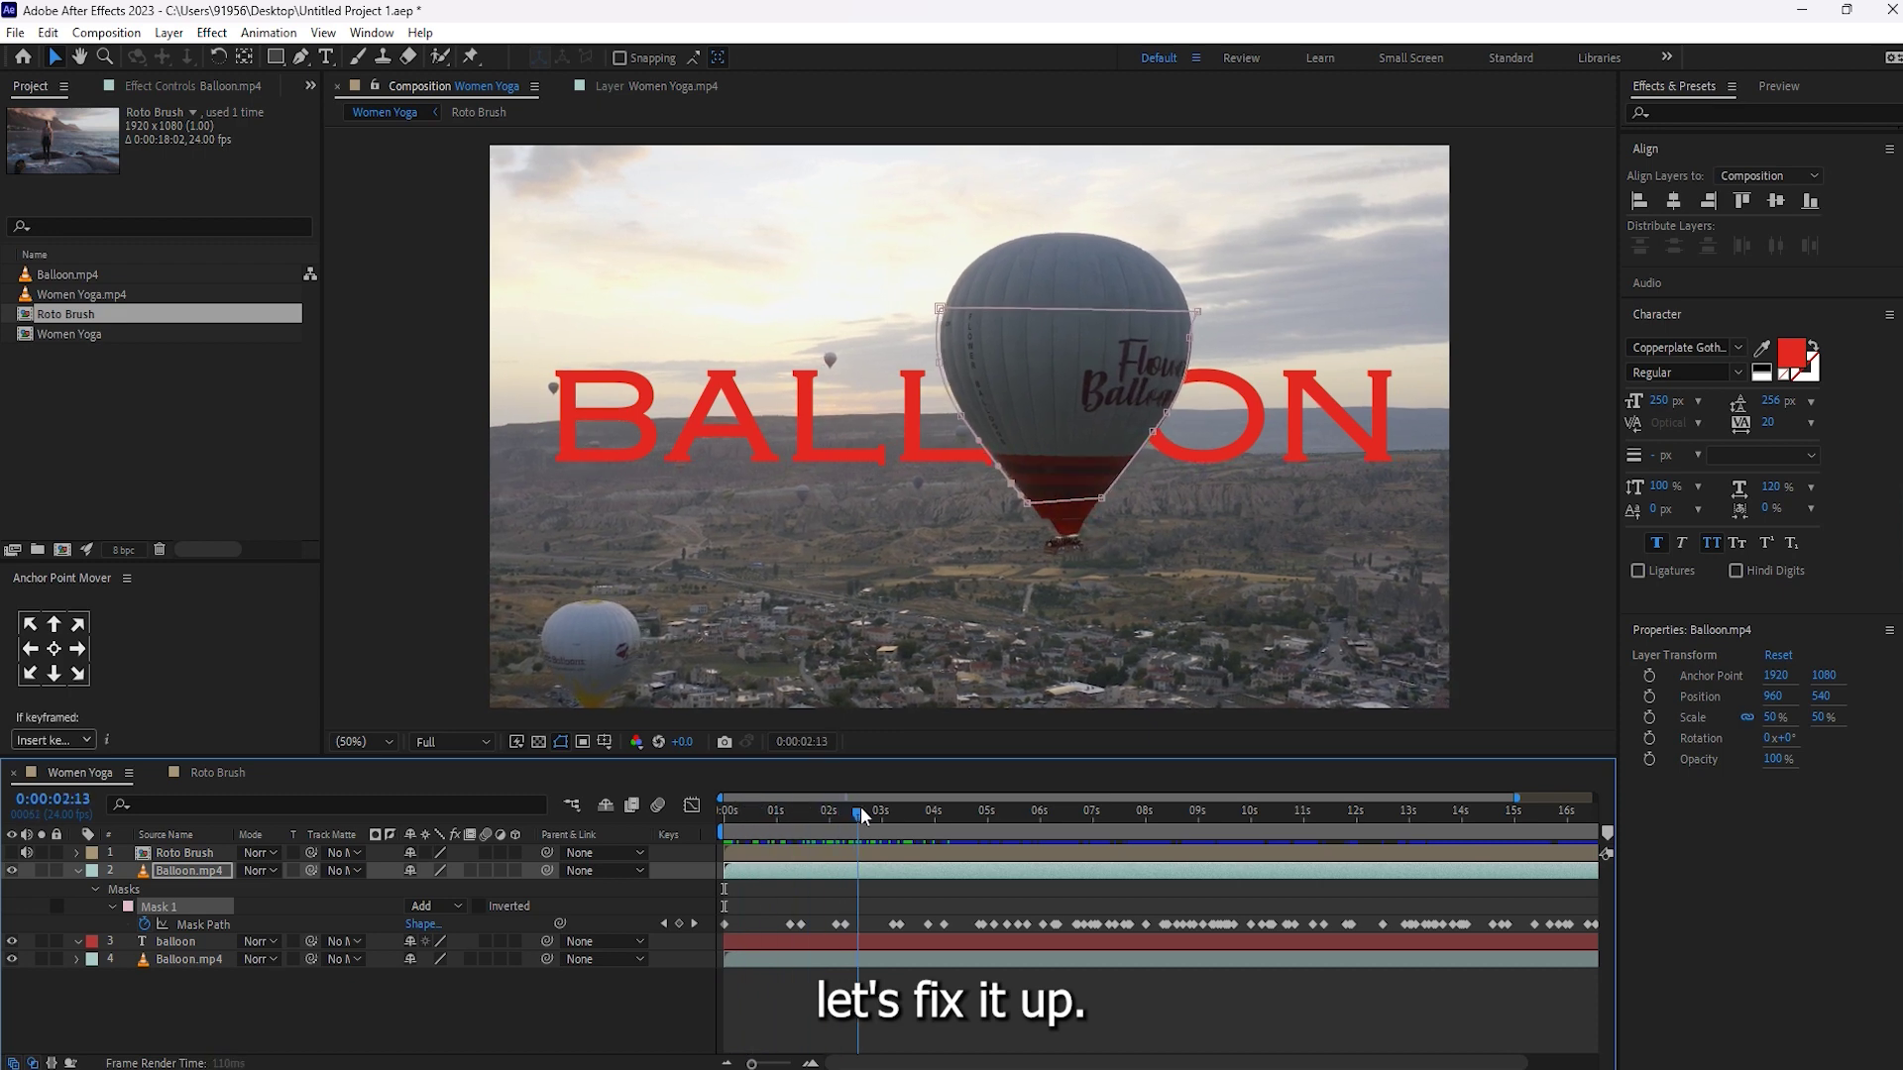
drag(945, 818, 1007, 812)
key(ctrl+shift+a)
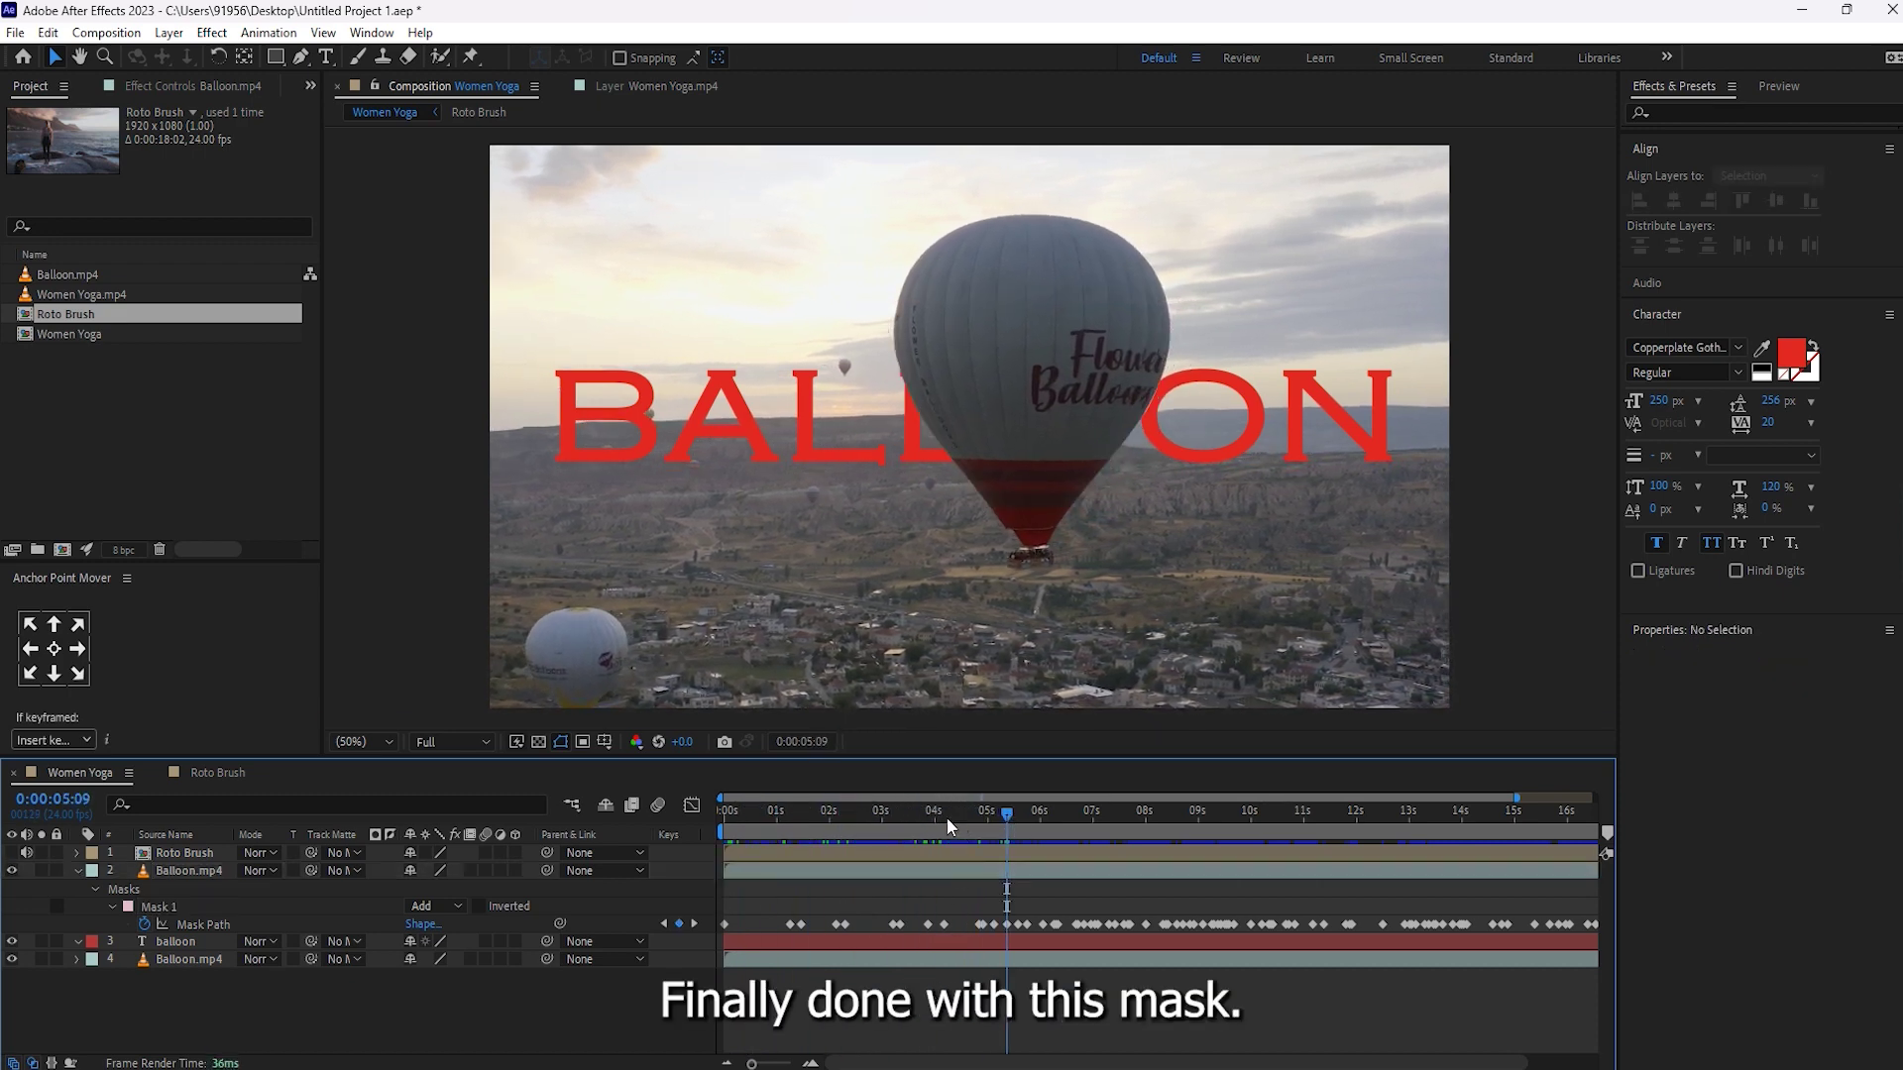
drag(720, 813, 1519, 924)
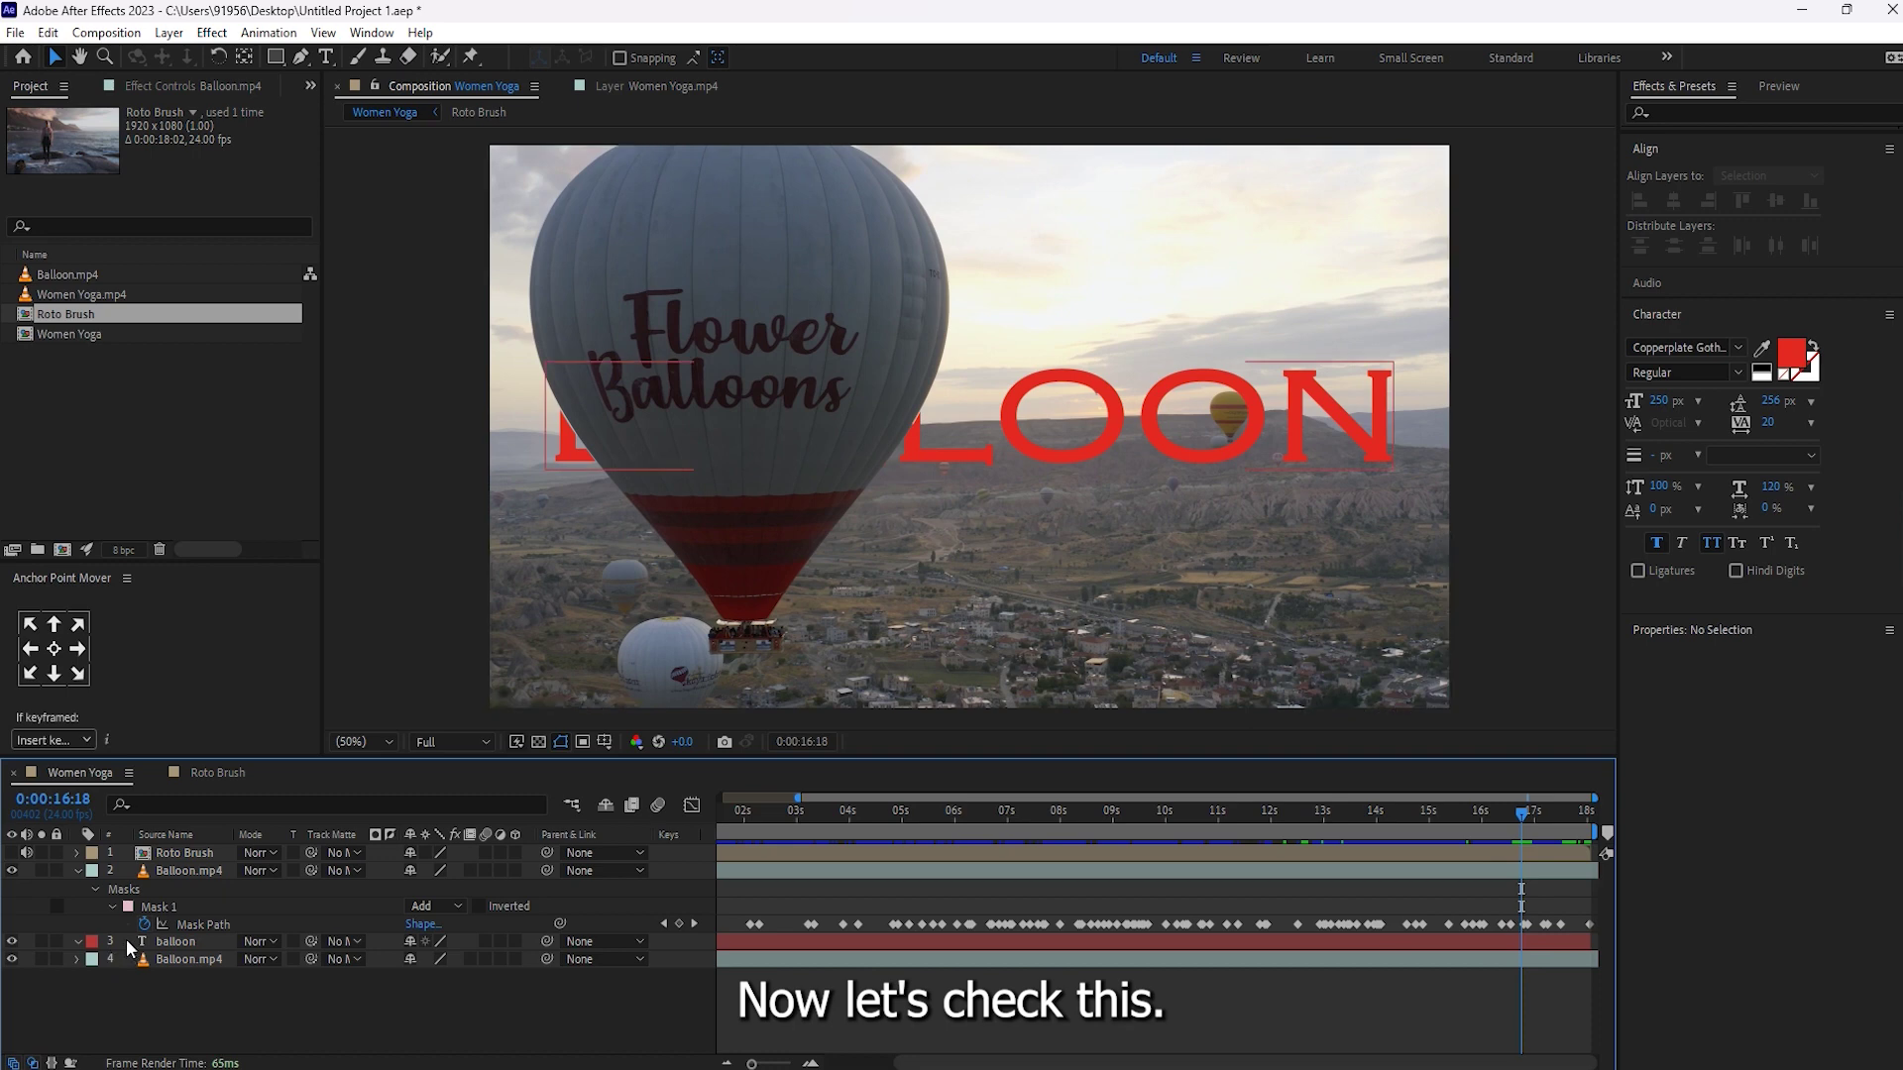
At 0:00:17:12, pull the duplicate footage mask's left-side points outward to cover the title fragment over the balloon.
click(193, 872)
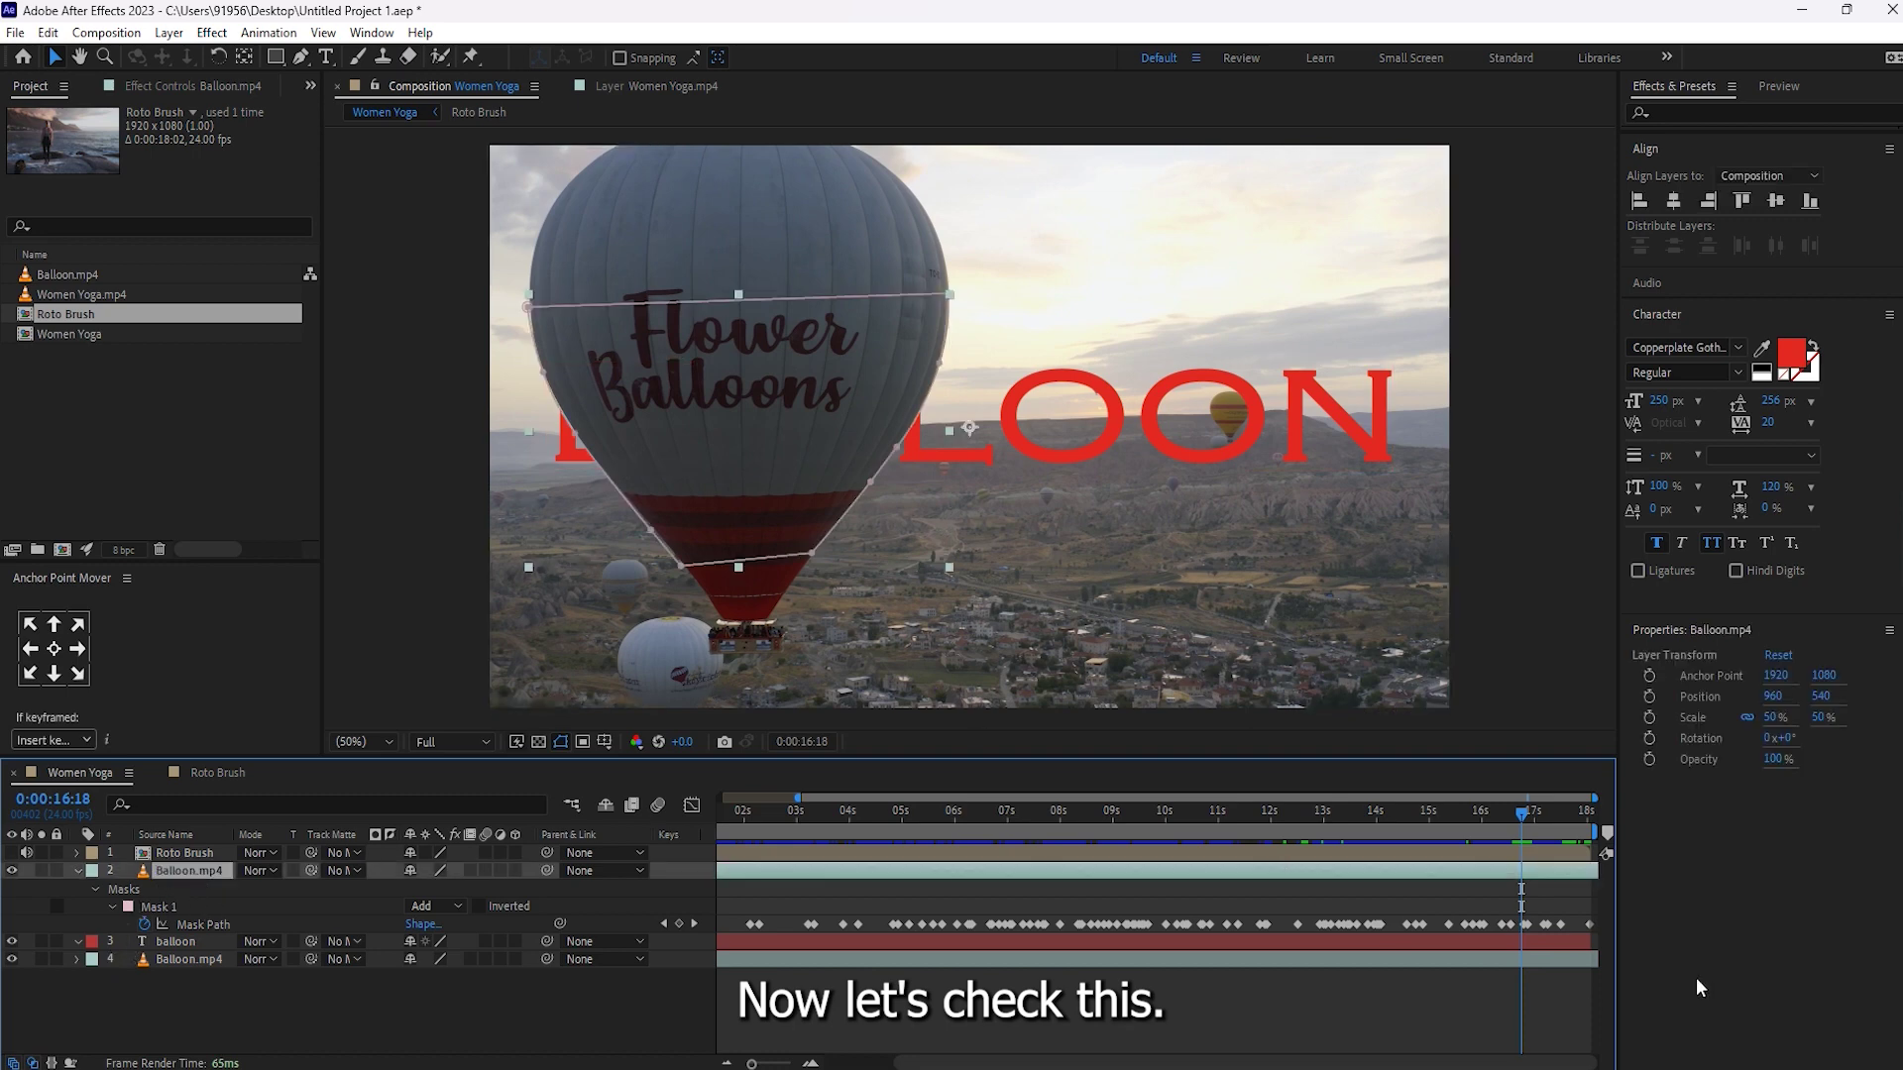
drag(1524, 818, 1561, 818)
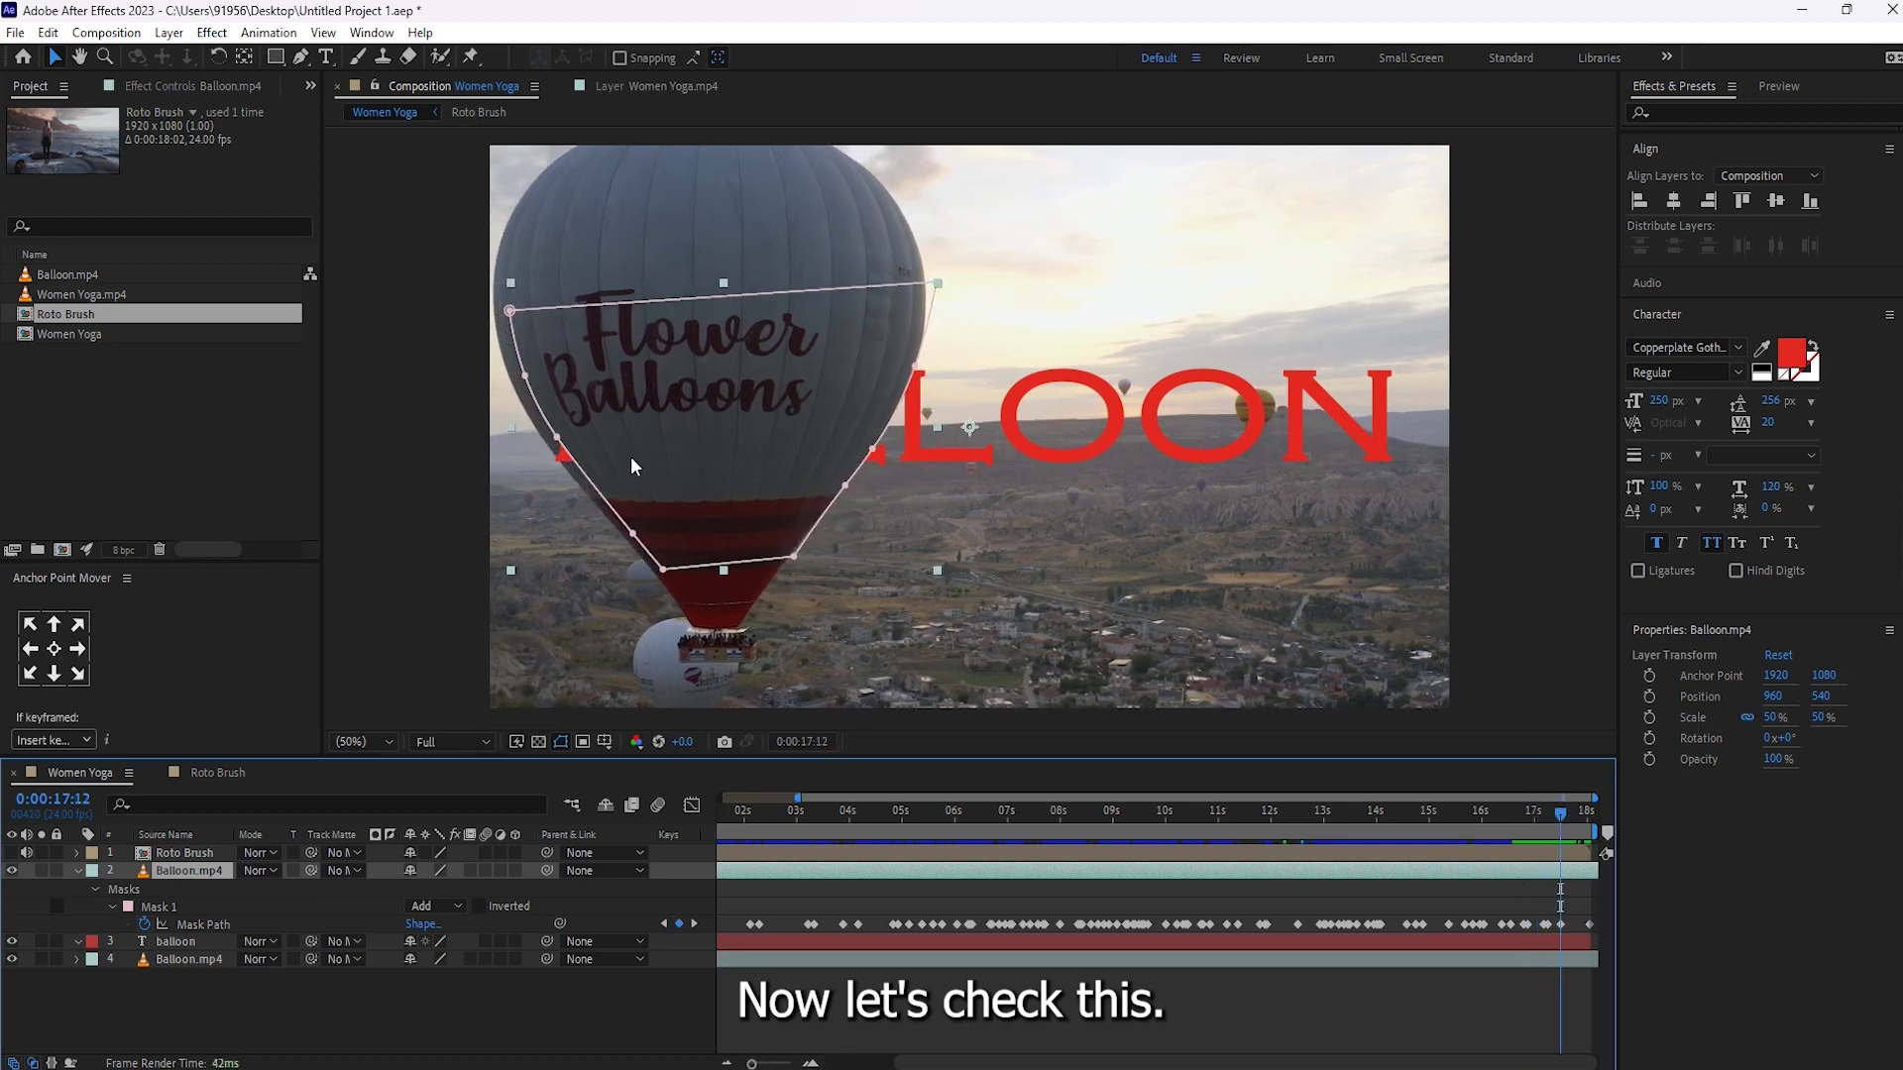
drag(558, 442, 545, 446)
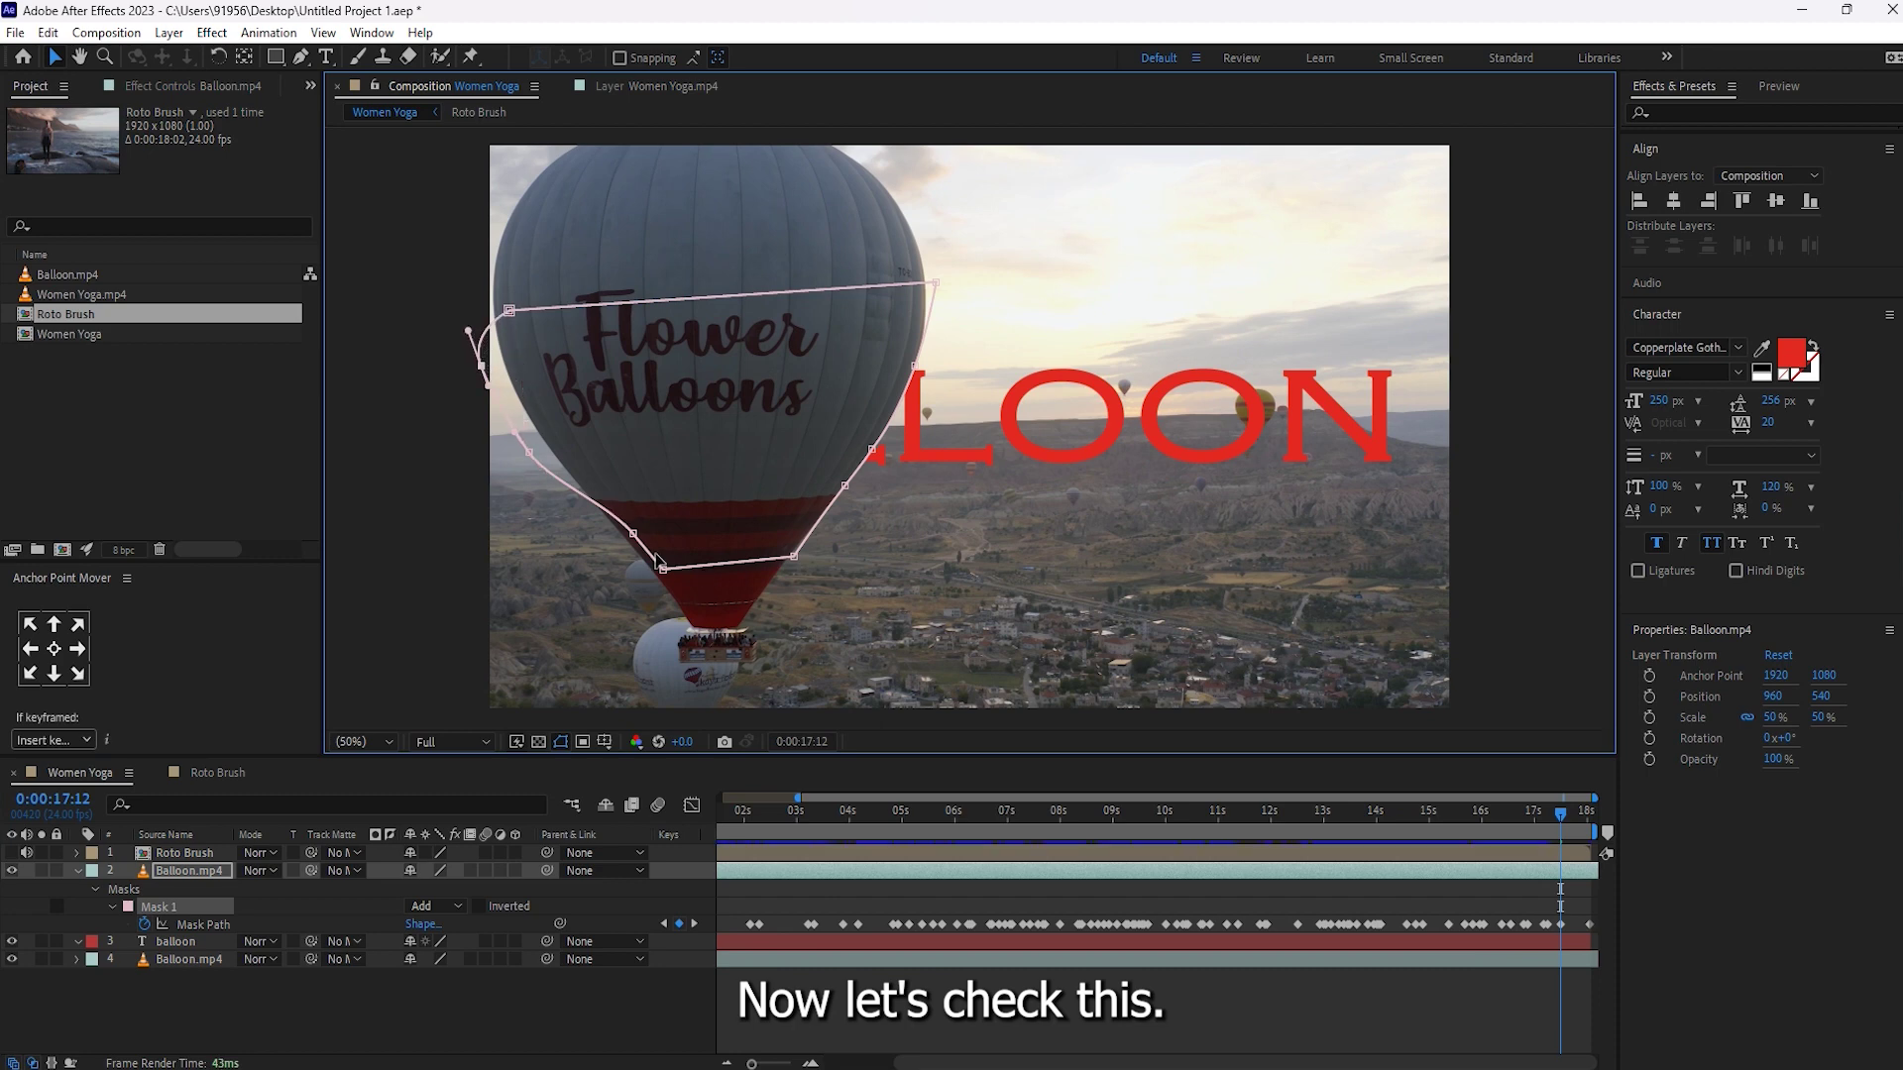
drag(1561, 809, 1615, 815)
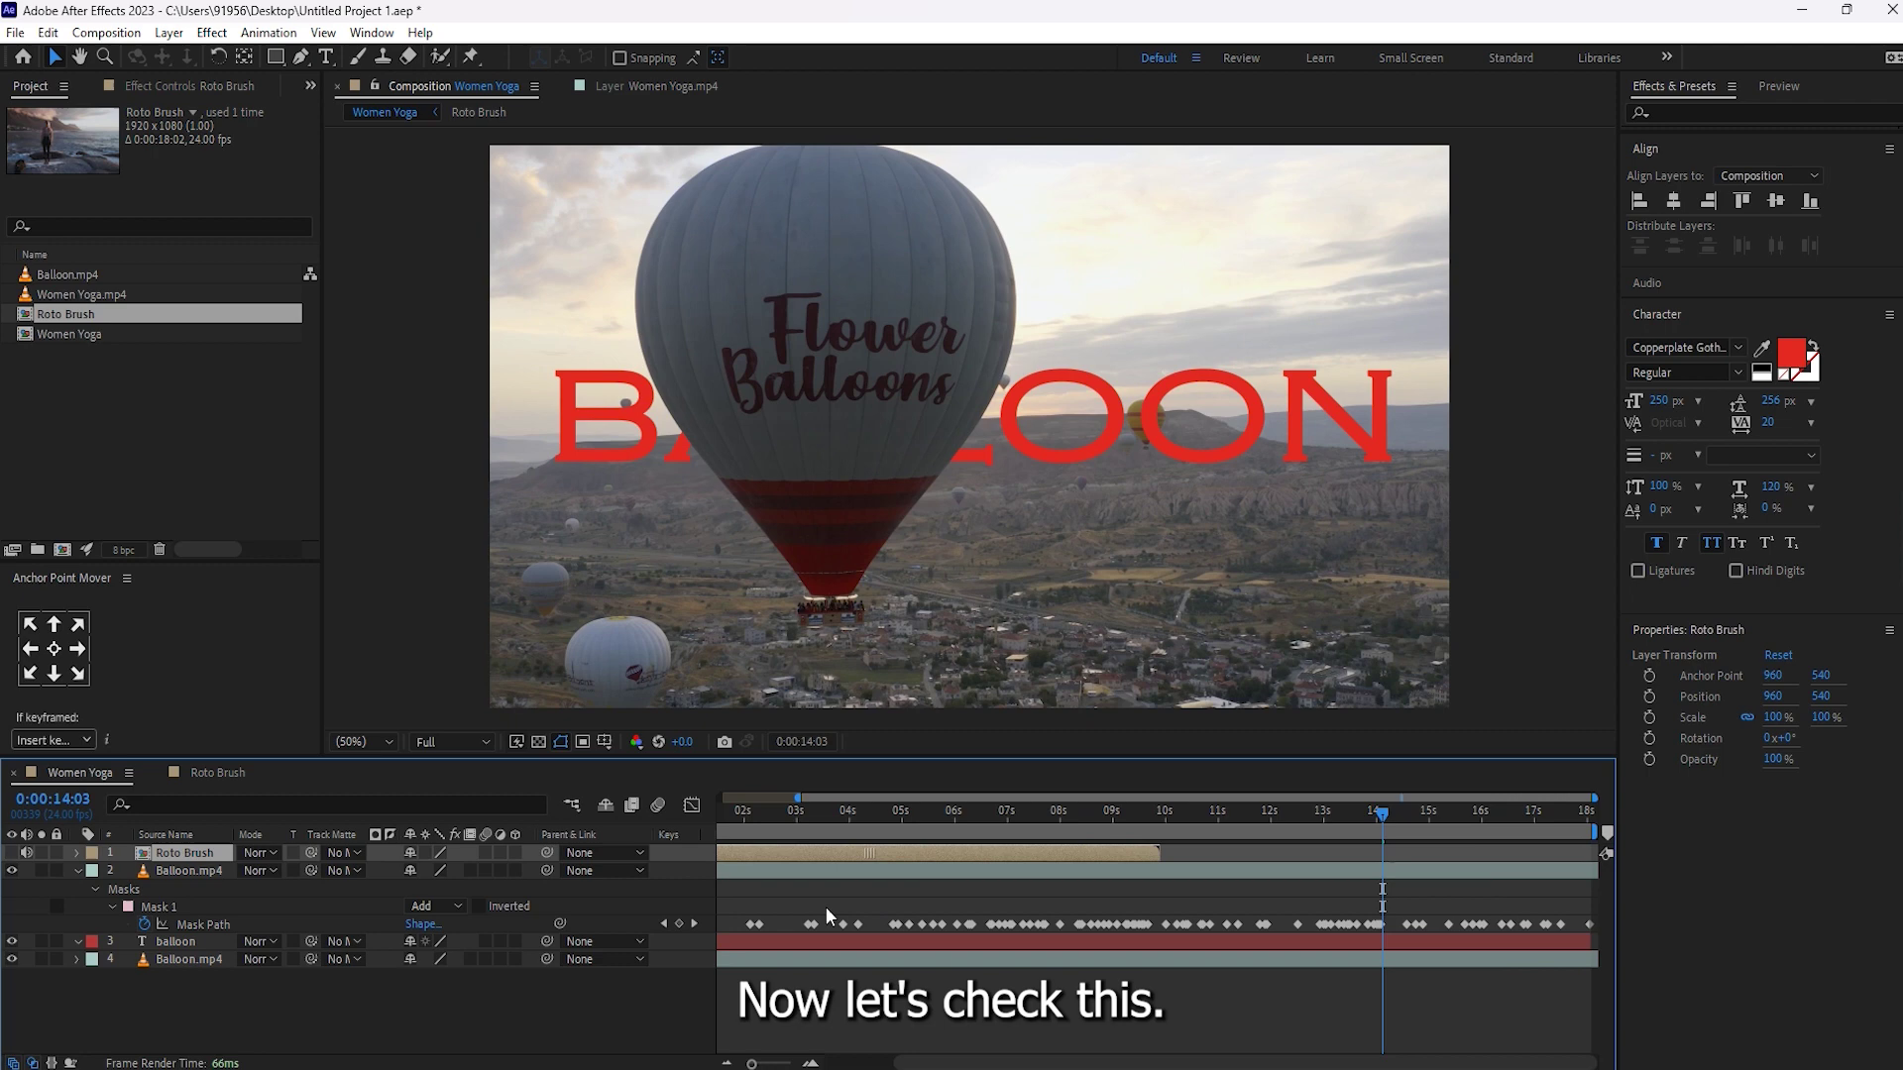
Undo the accidental shift of the Roto Brush layer in the timeline.
key(ctrl+z)
key(ctrl+z)
key(ctrl+z)
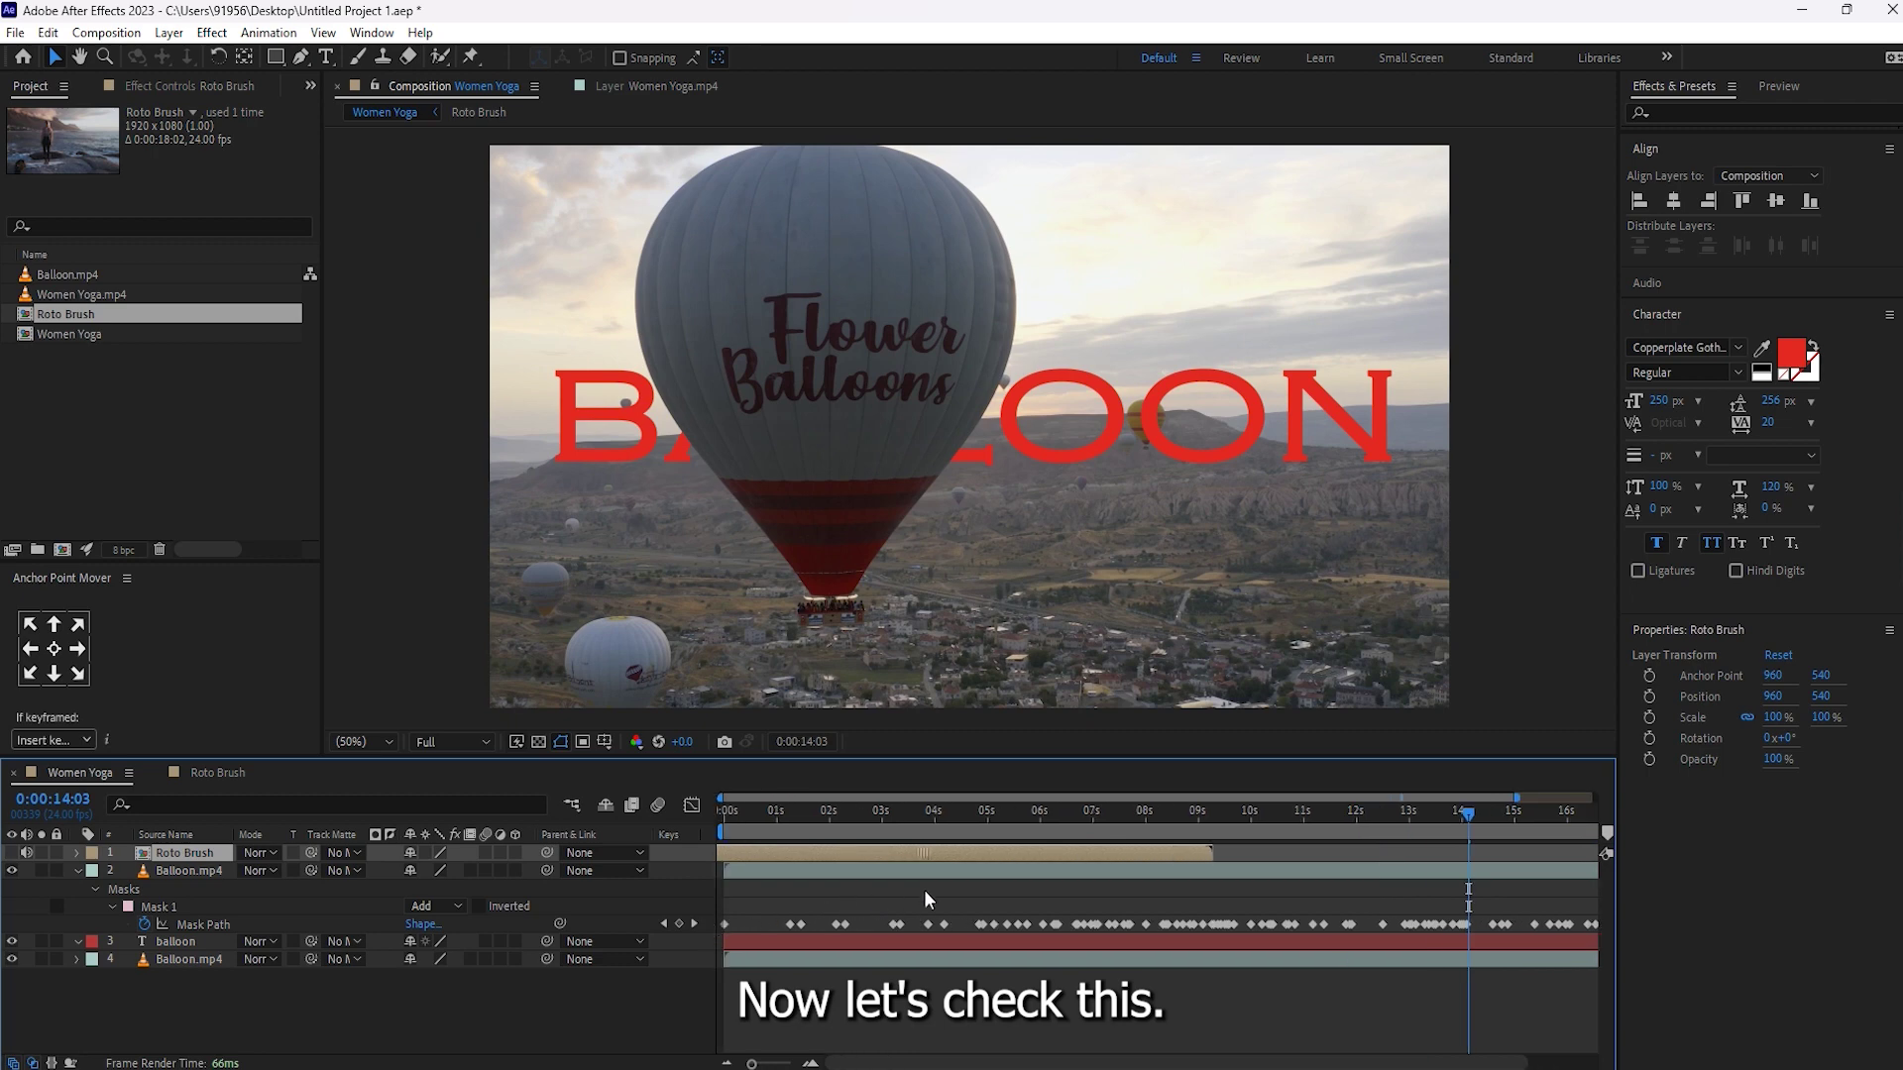
At 0:00:17:06, fit the mask's left-side points to the balloon's left edge.
mouse_move(1383, 814)
mouse_down()
mouse_move(1610, 829)
mouse_move(1548, 830)
mouse_up()
click(560, 451)
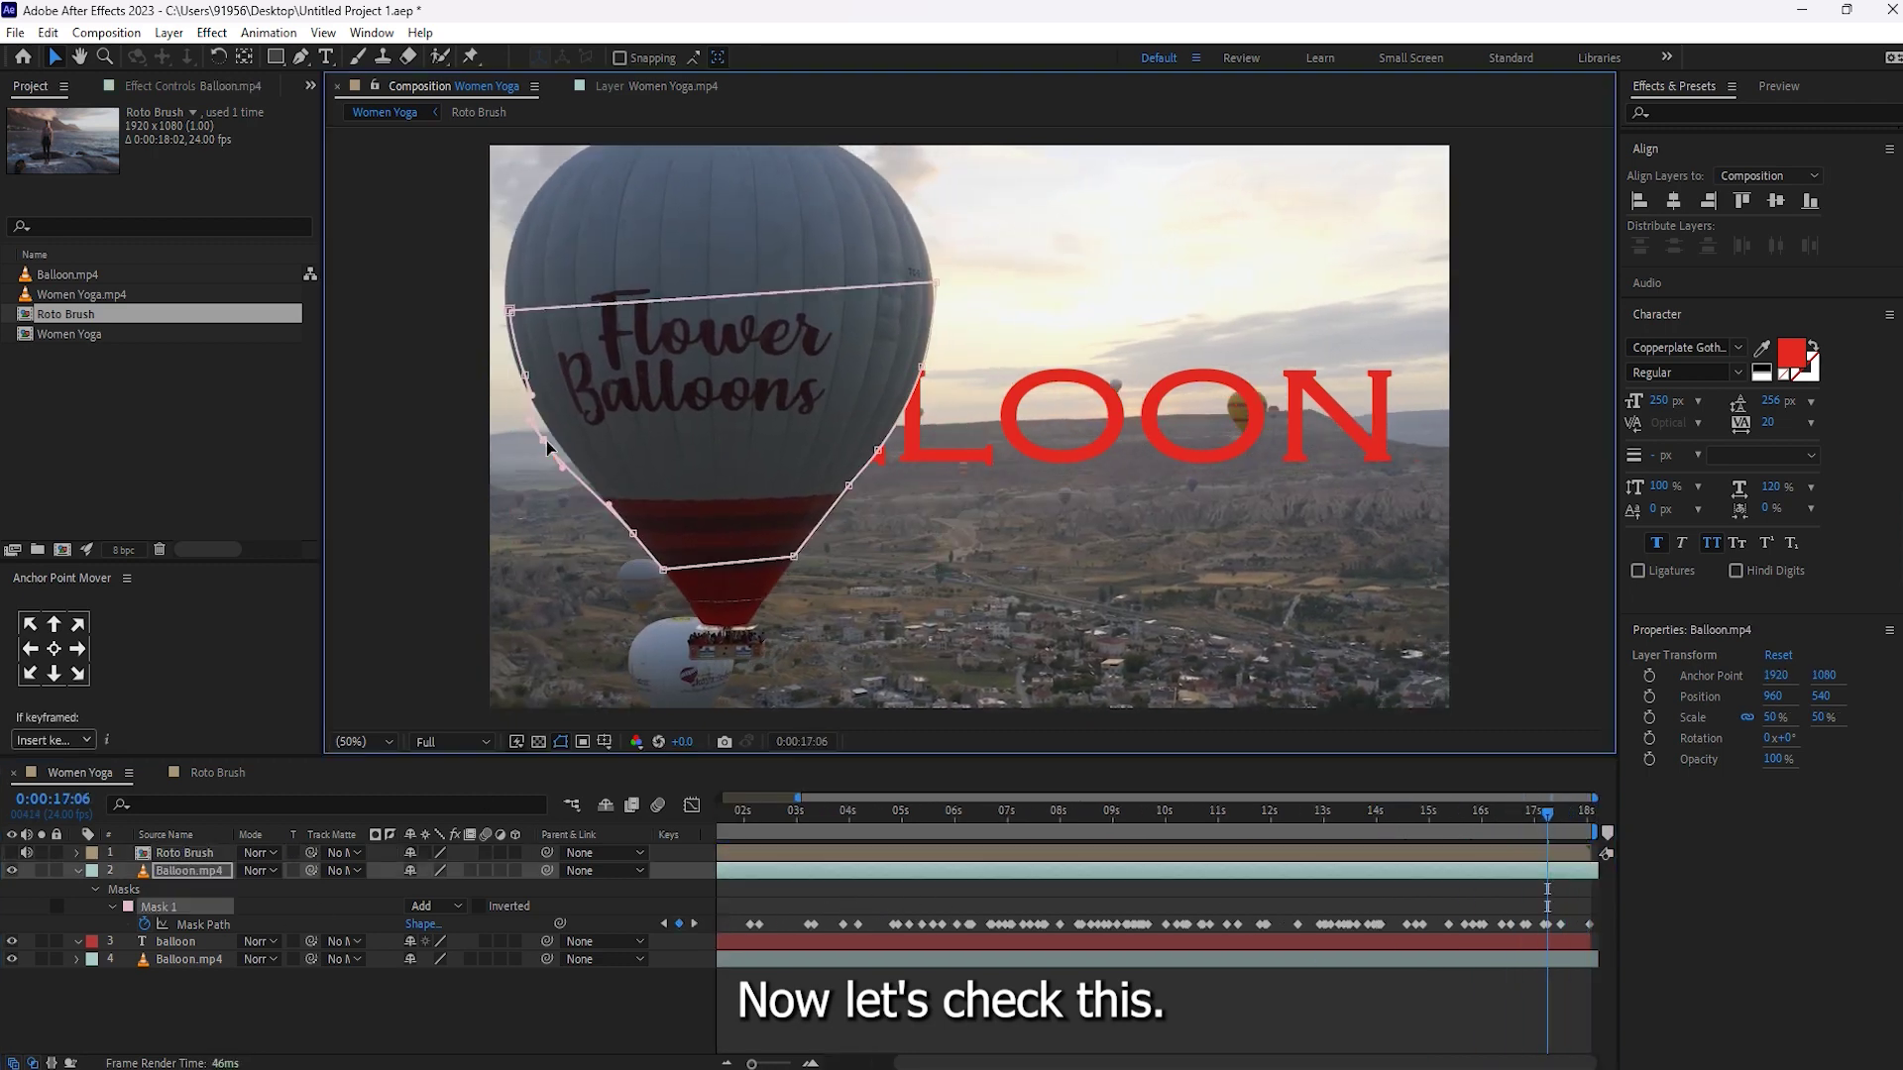
scroll(561, 456, up, 2)
drag(487, 486, 1017, 394)
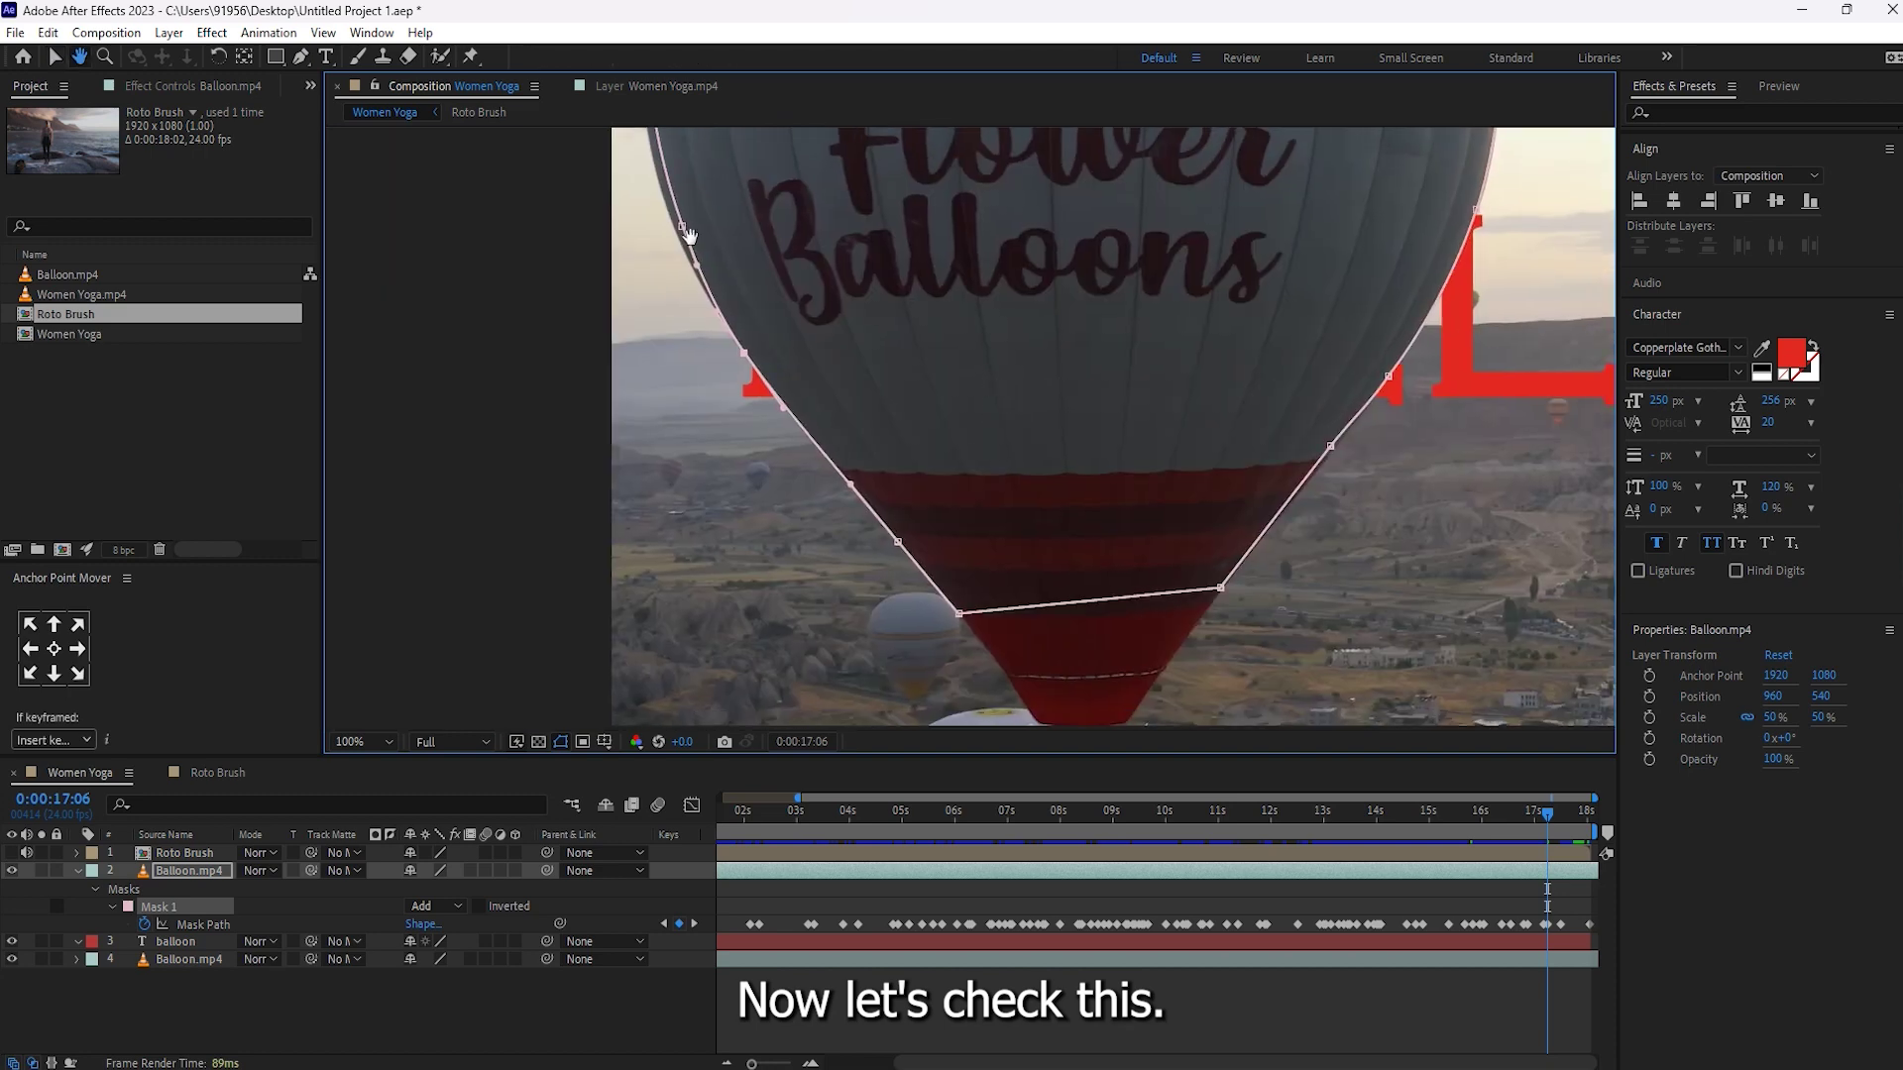
At 0:00:17:10, move the left and lower-left mask points onto the balloon's outline.
key(space)
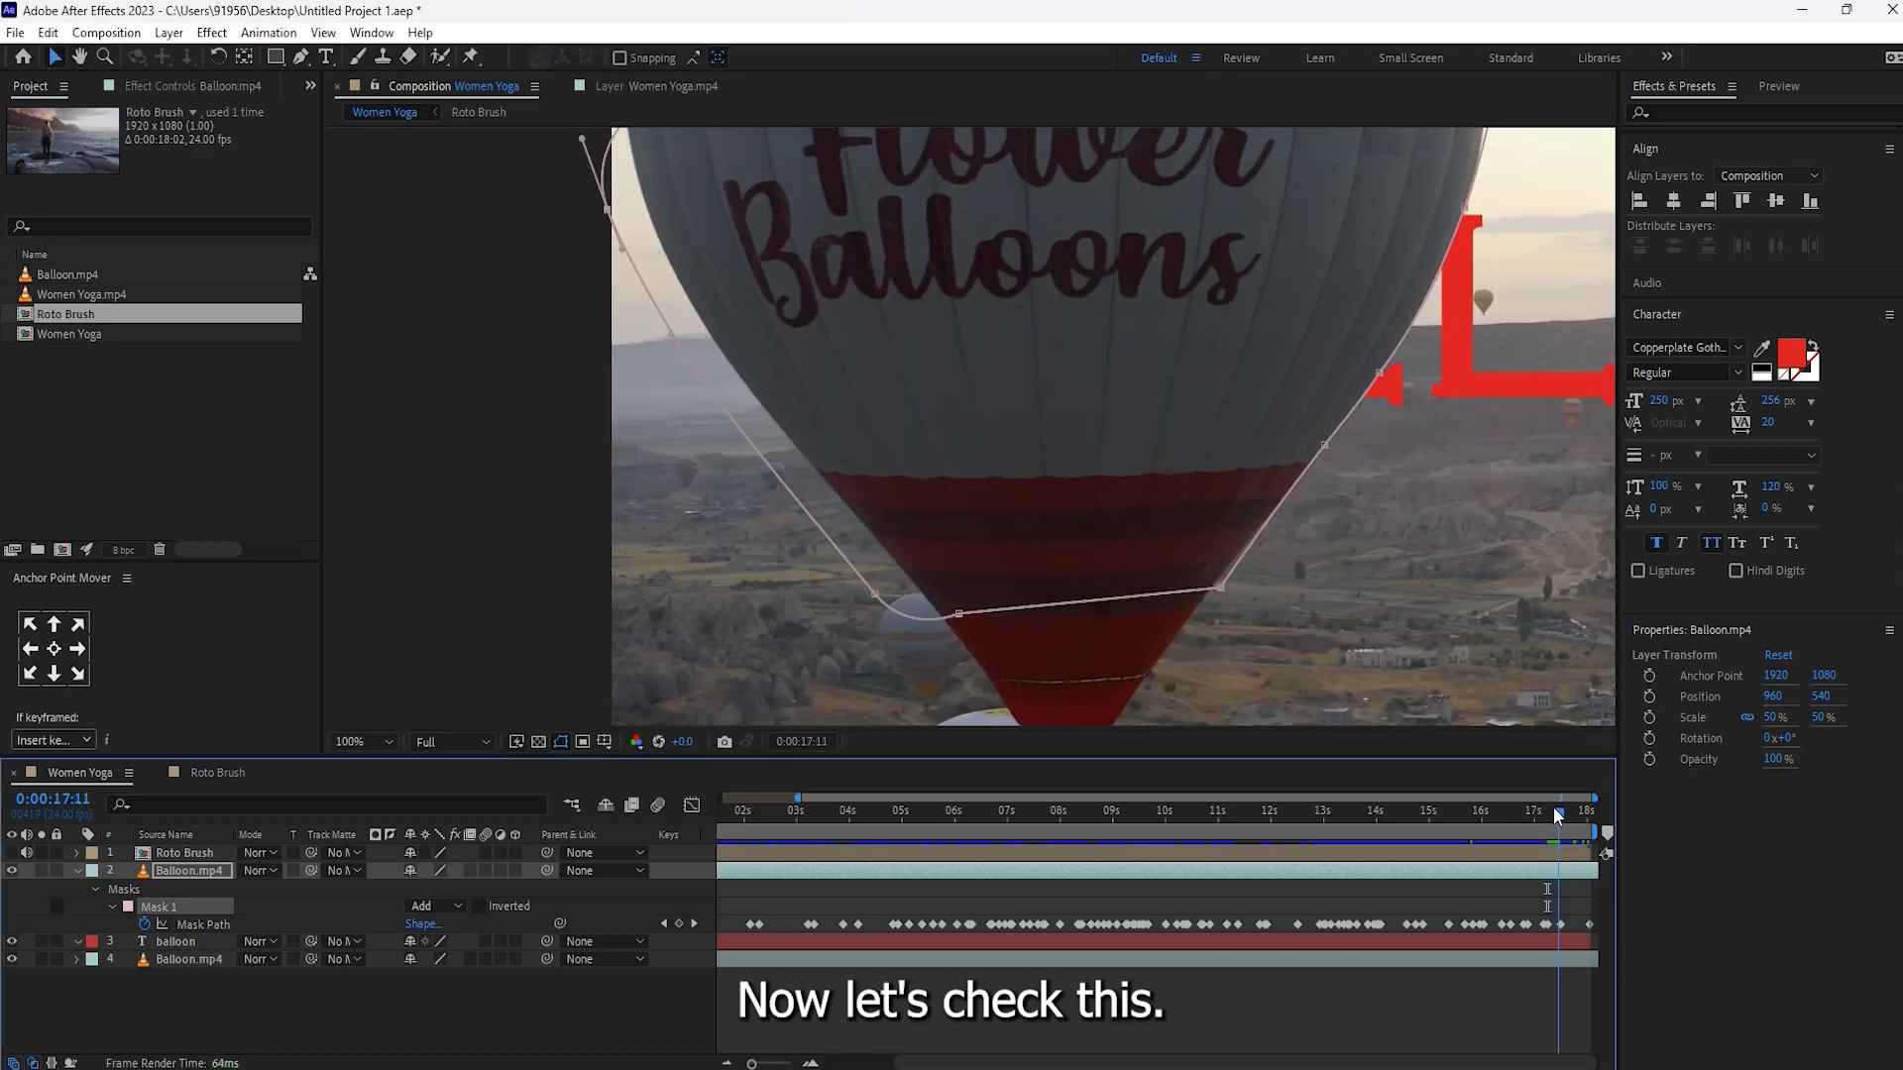
drag(686, 336, 745, 356)
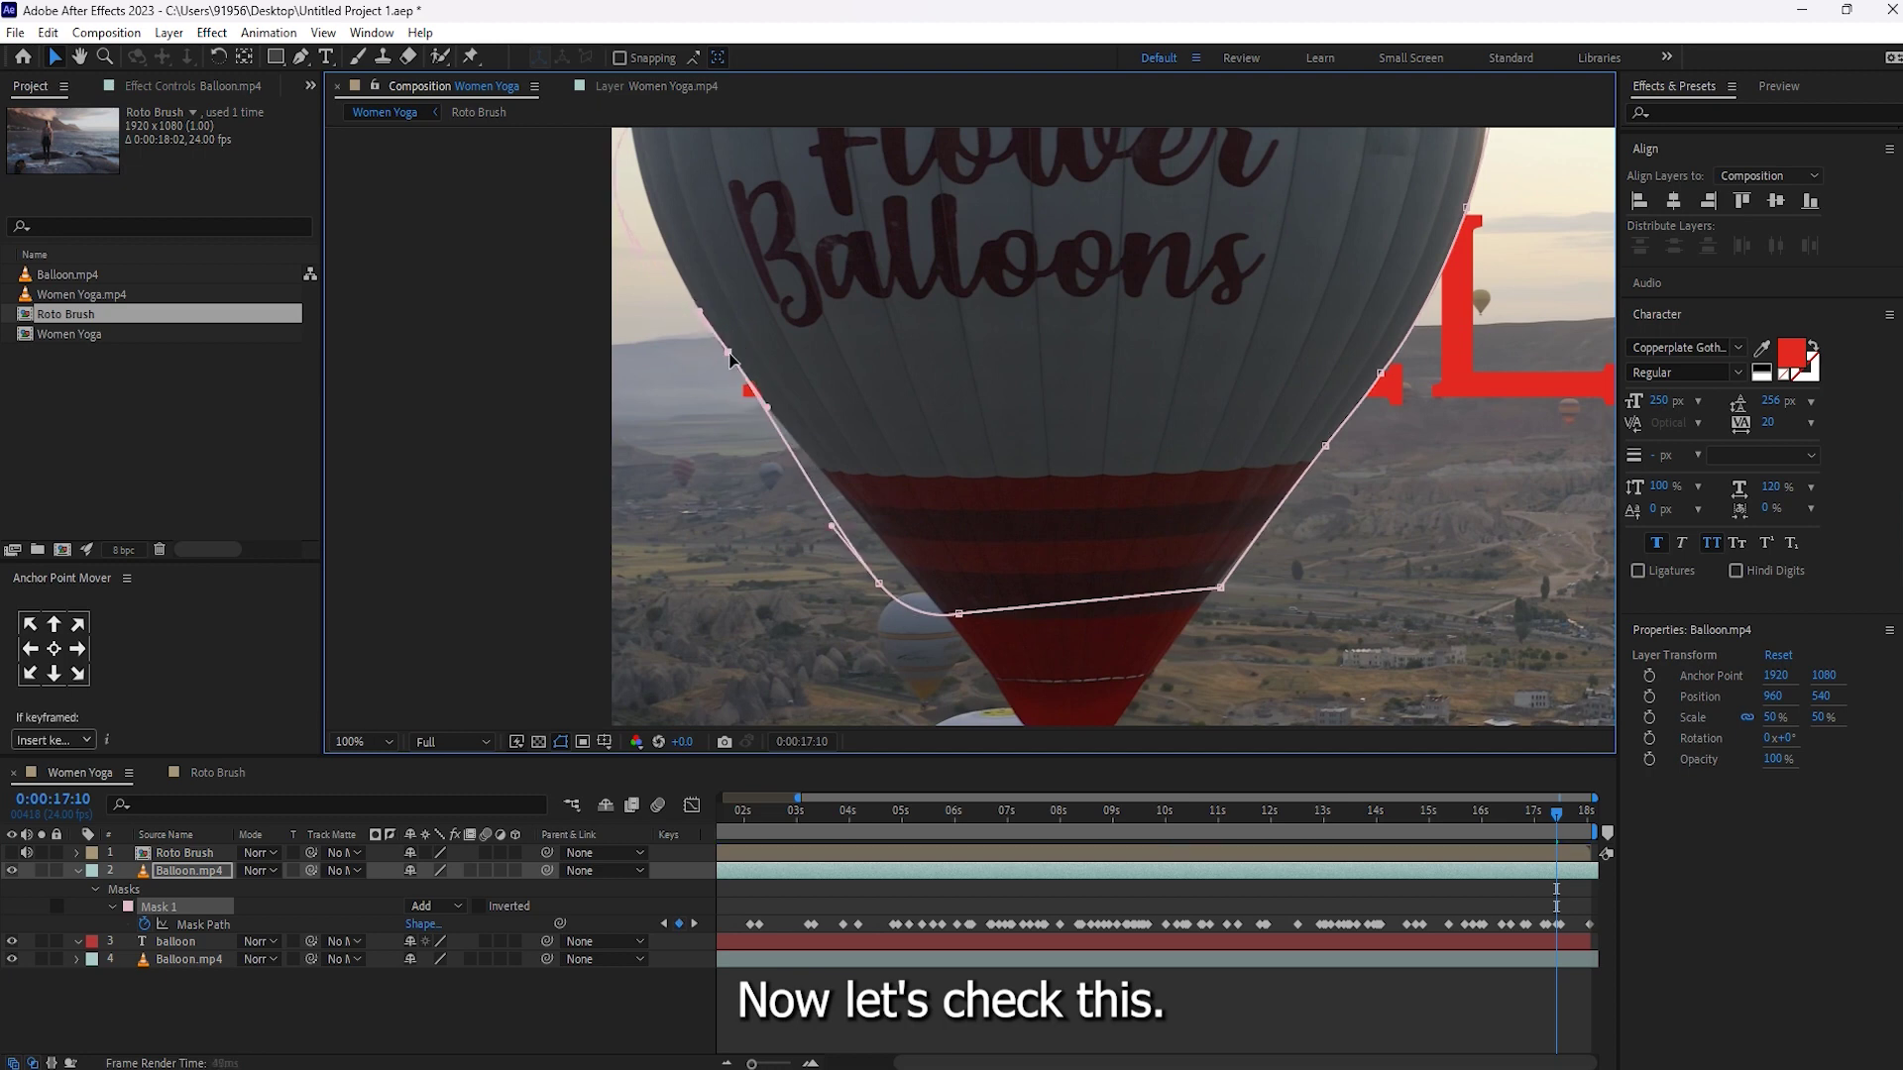
drag(894, 578, 904, 569)
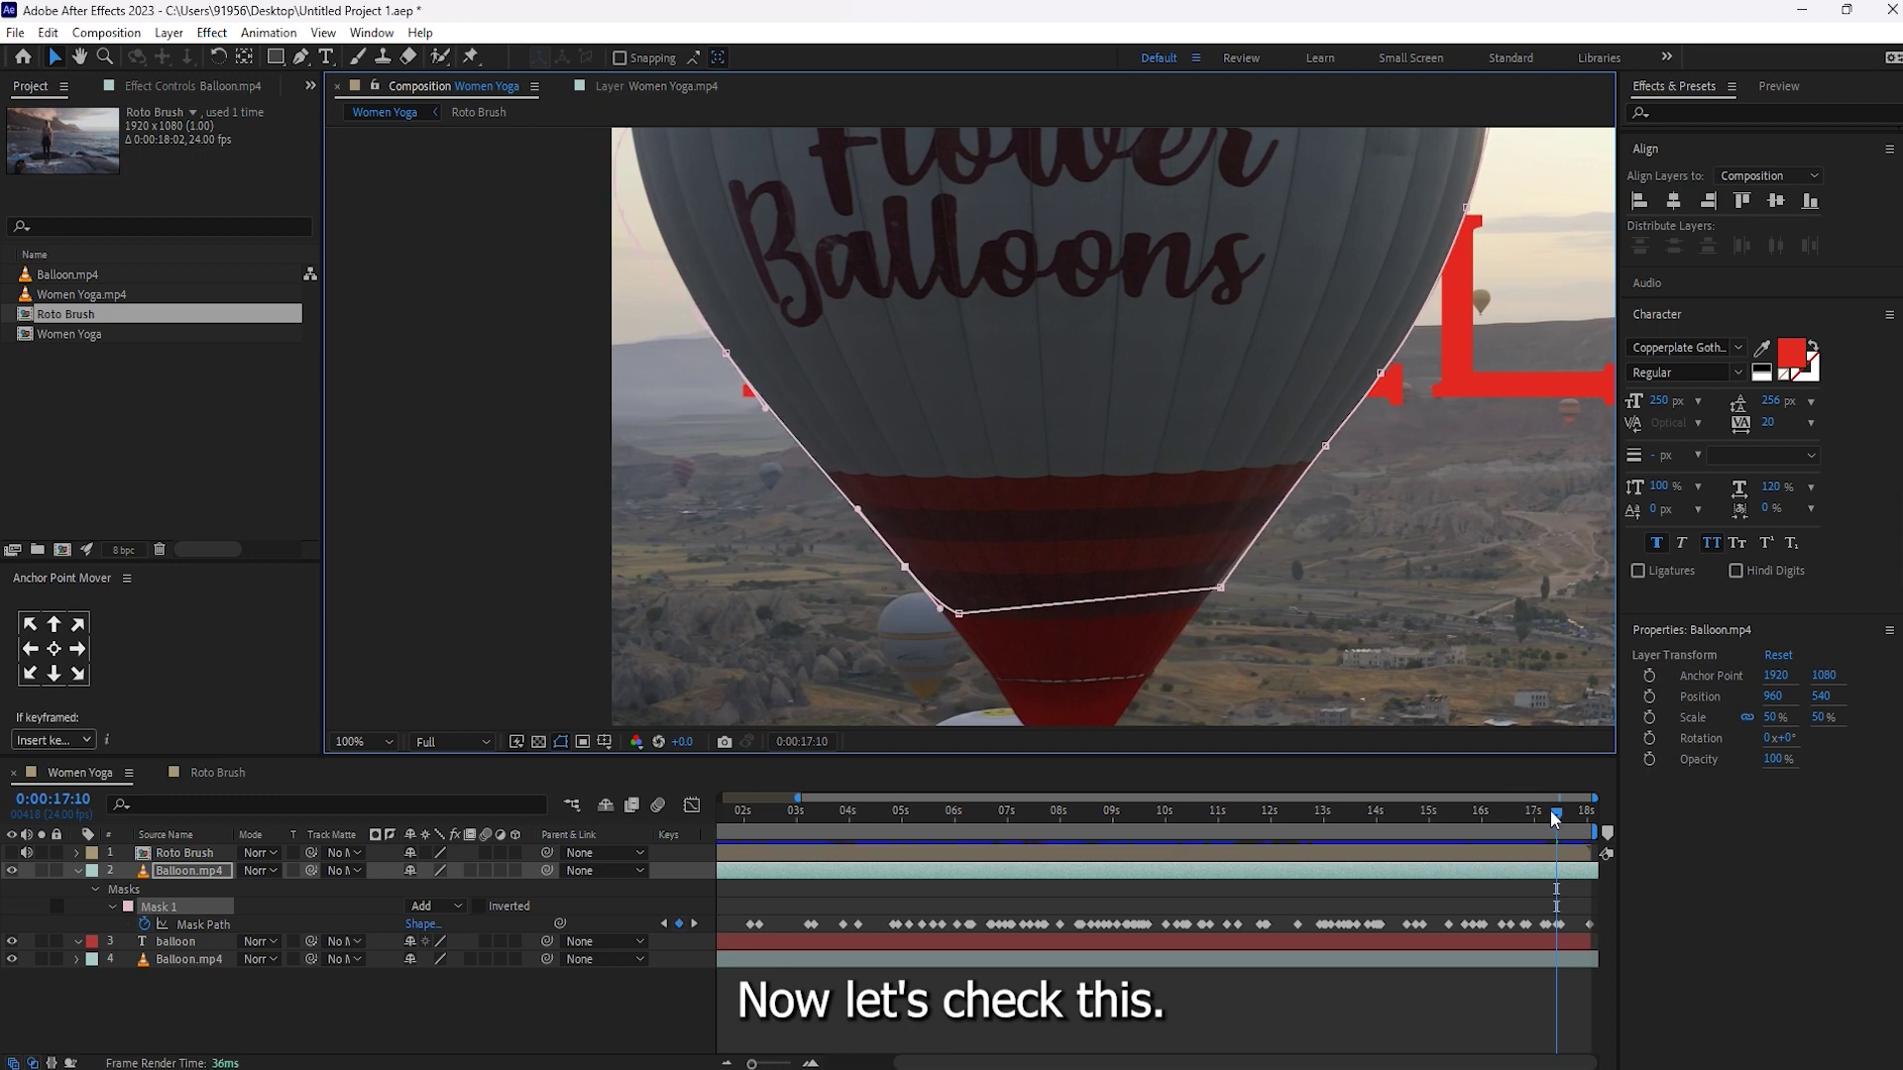
Fit the mask's left and lower-left points to the balloon's edge at 0:00:17:11 and 0:00:17:12.
drag(1550, 810, 1554, 822)
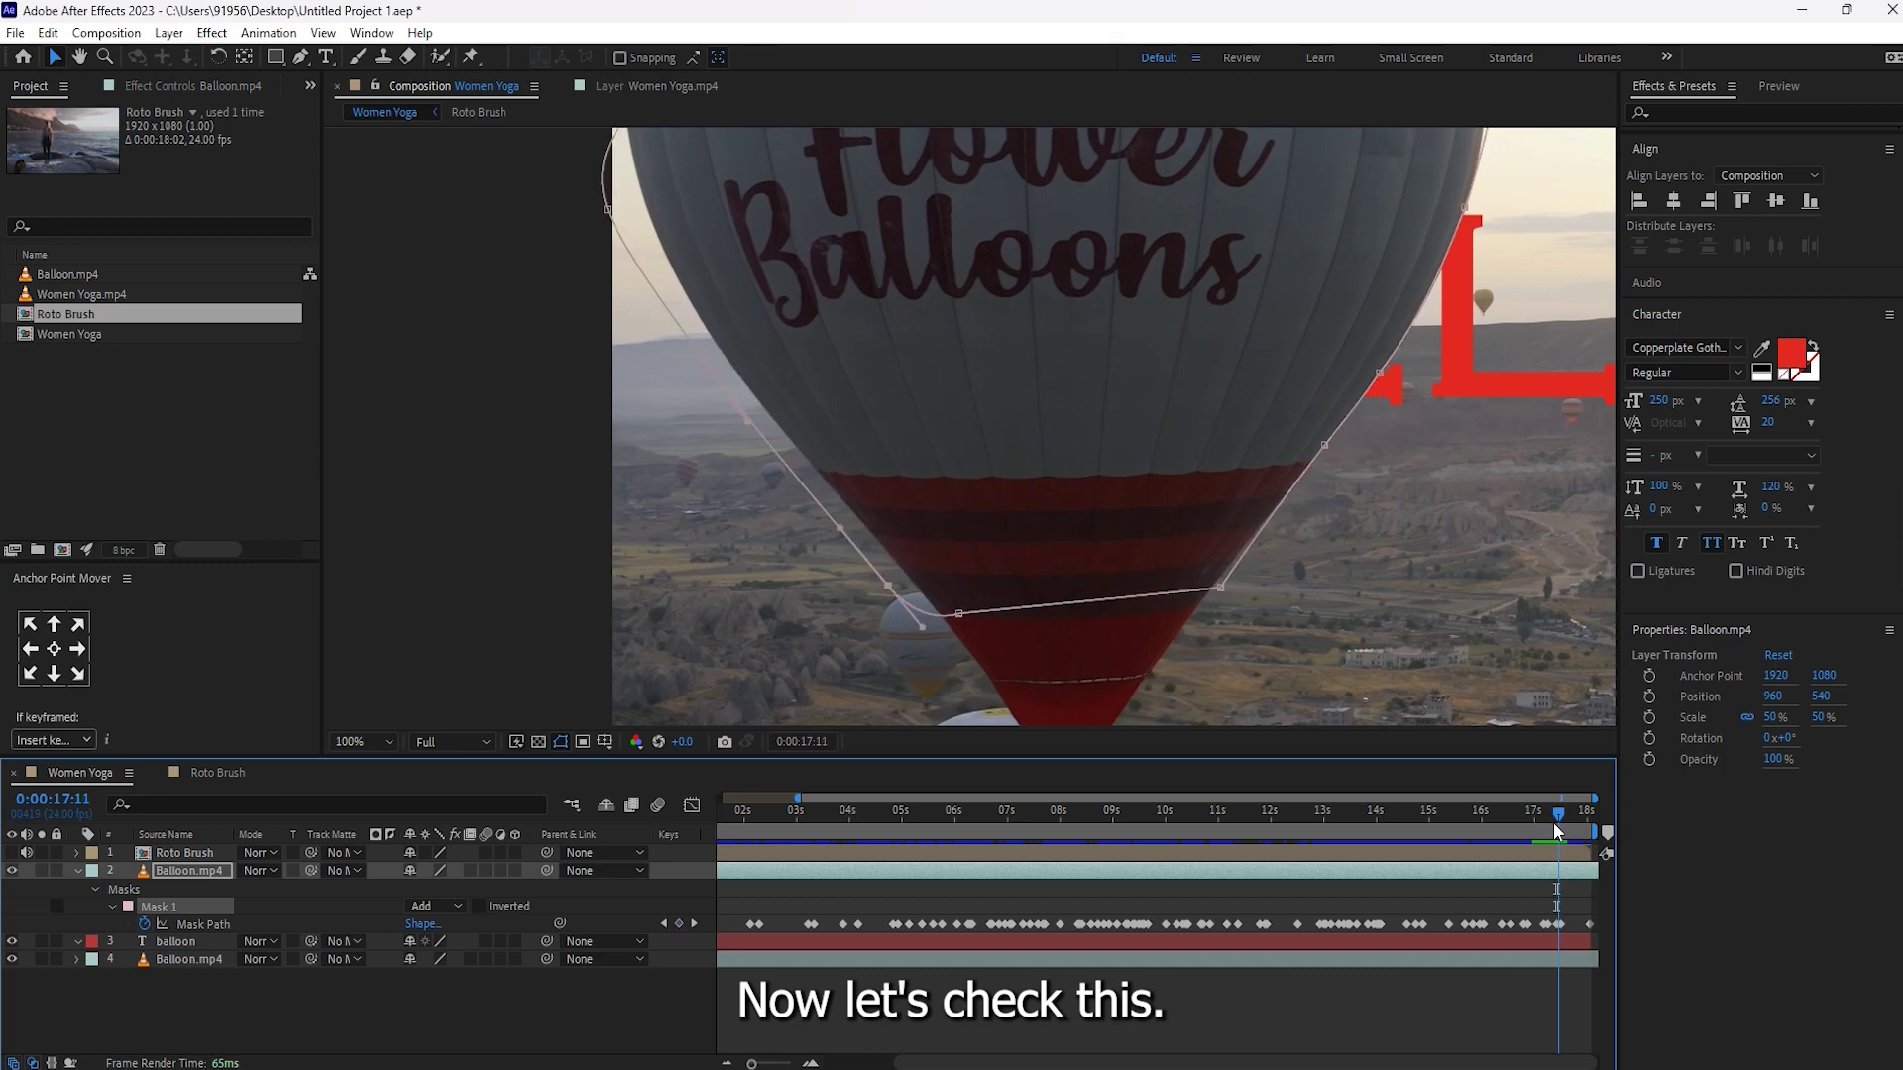
click(748, 420)
drag(707, 363, 716, 361)
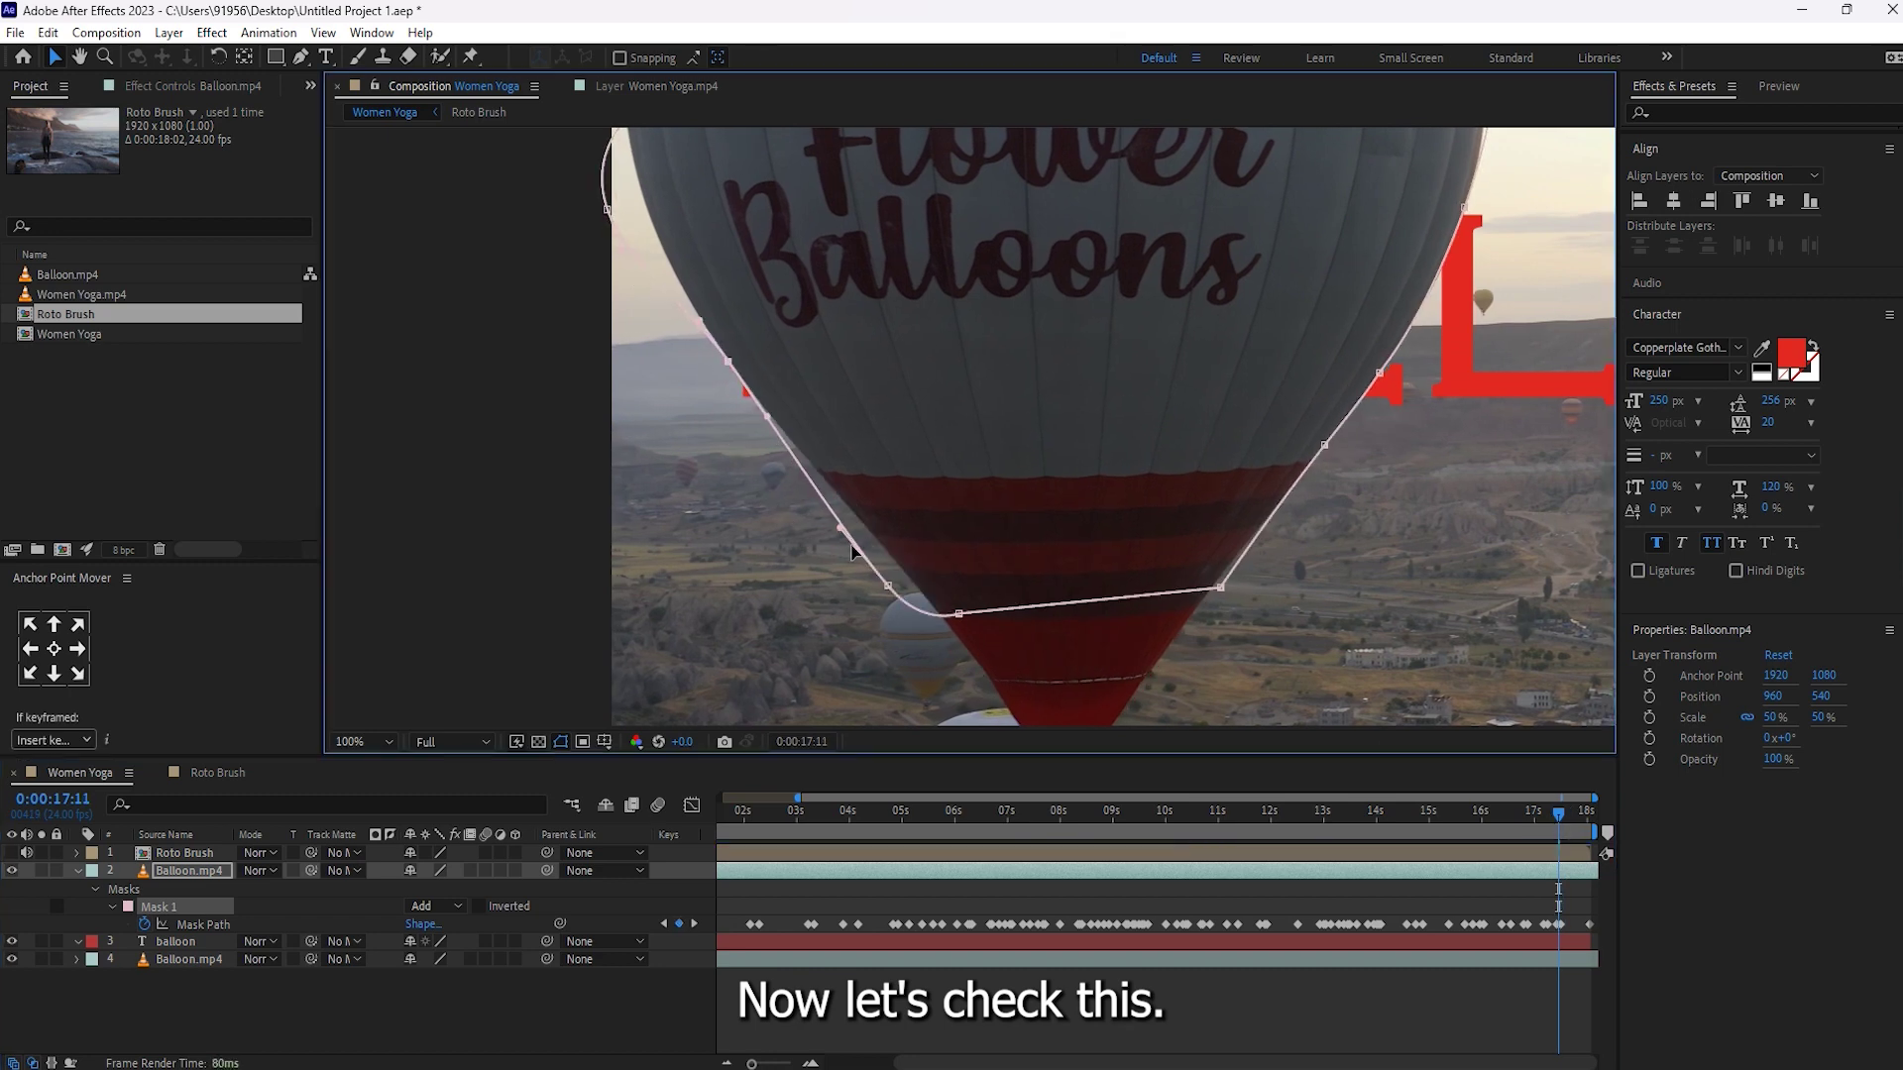
key(Page_Down)
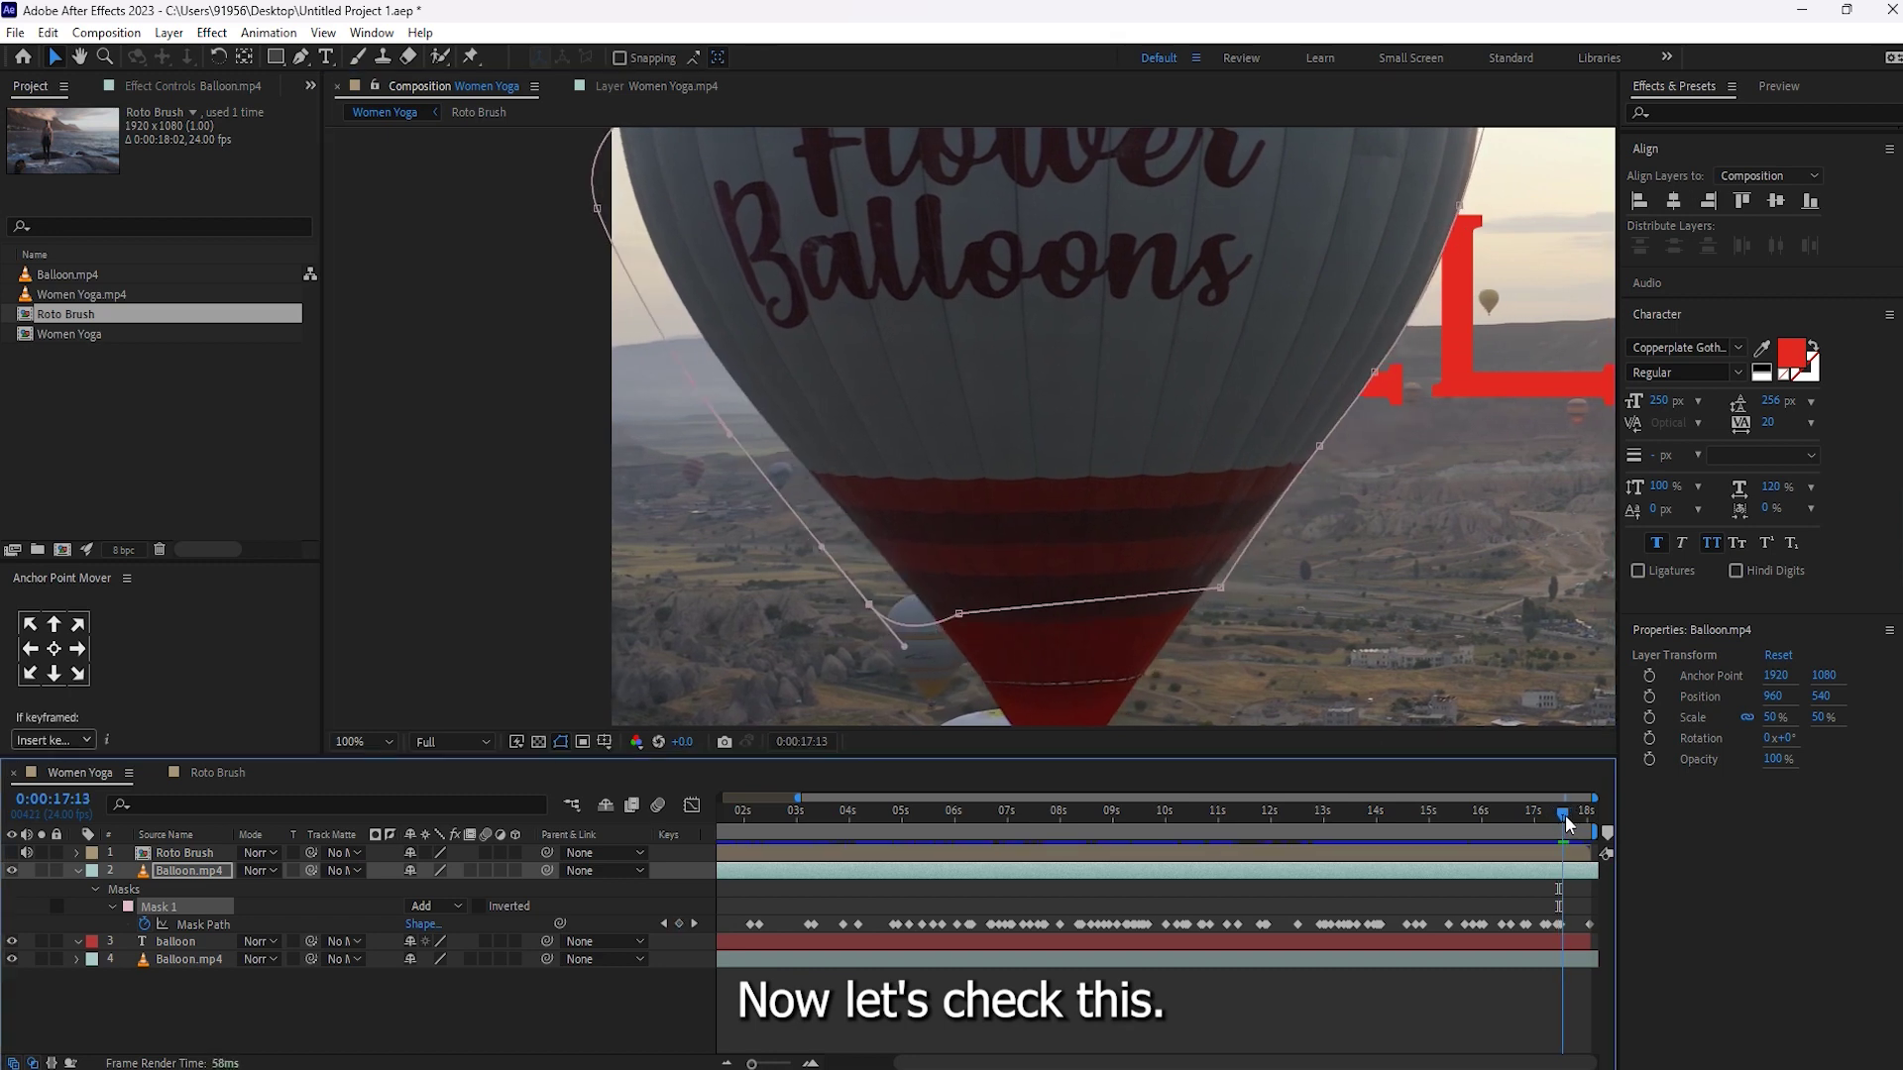
drag(691, 381, 723, 356)
drag(870, 604, 914, 588)
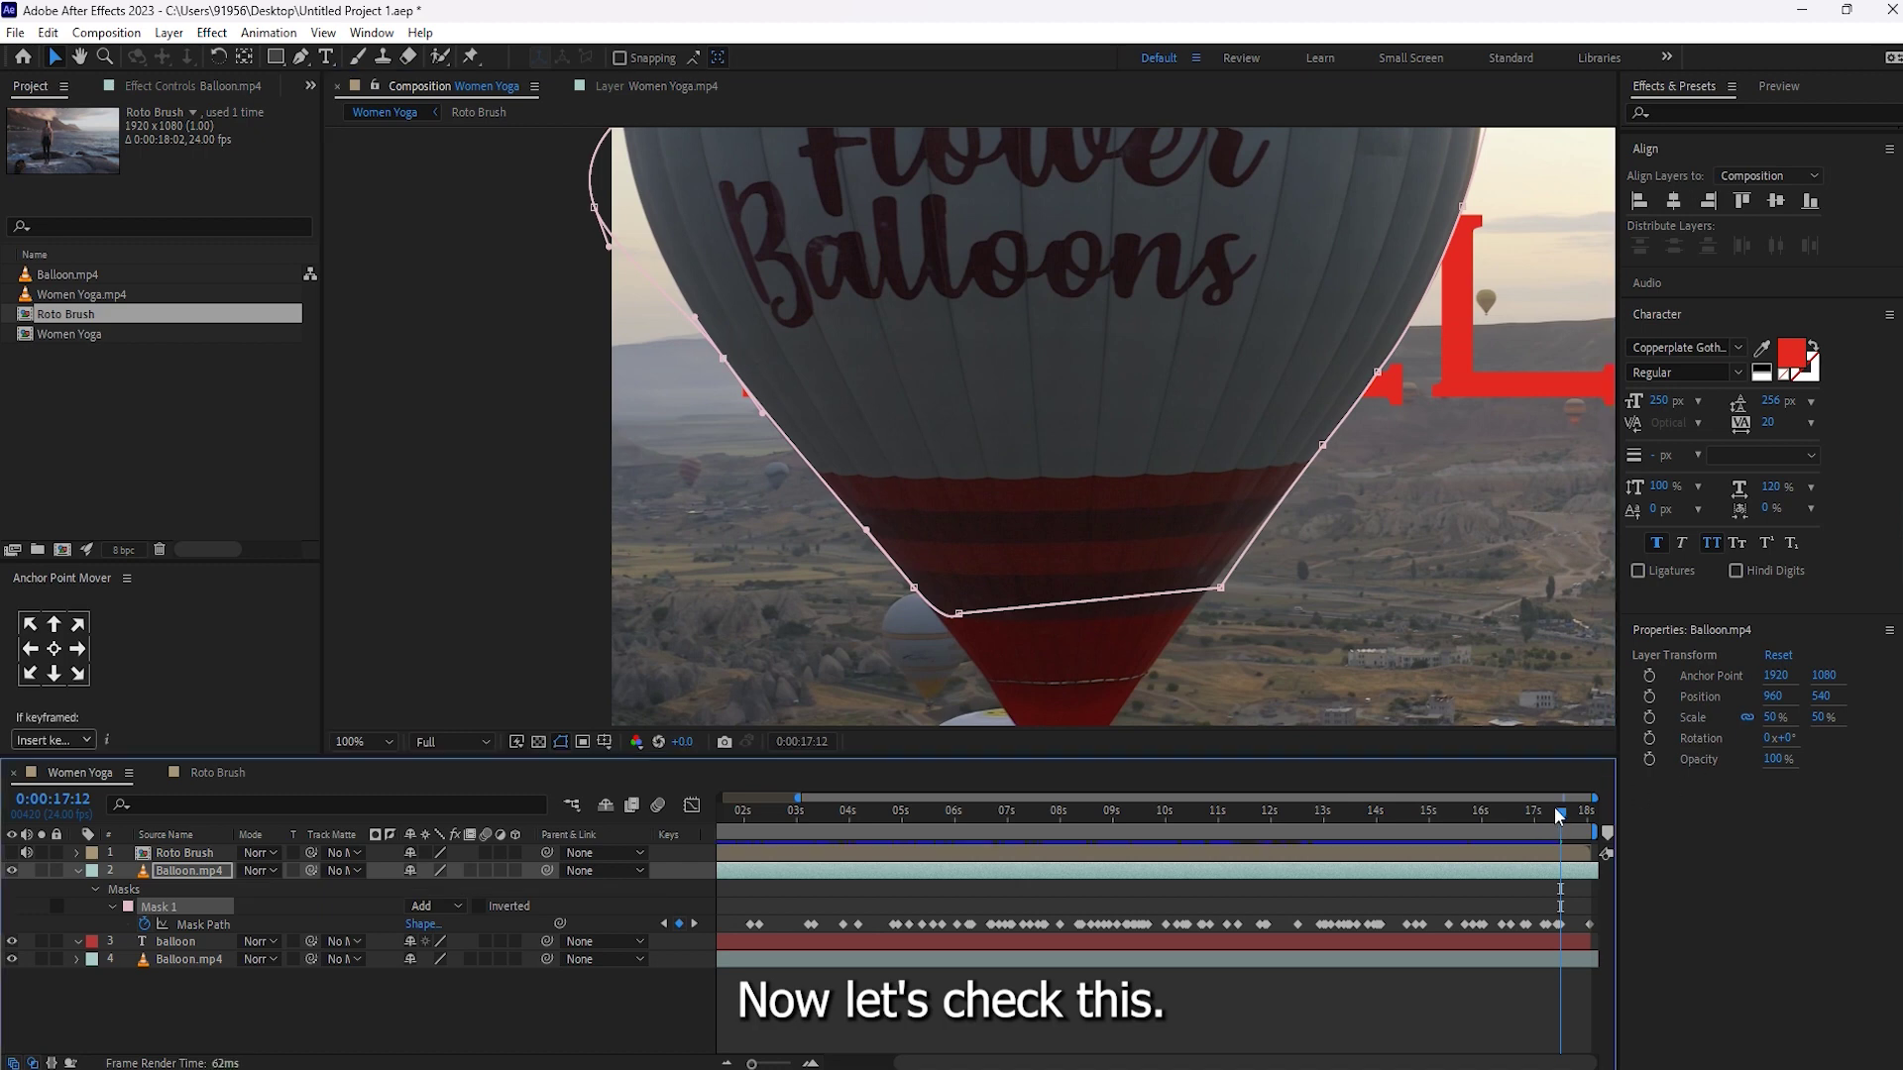
Fit the full frame in the viewer and scrub the whole composition from 0:00:00:00 to check the finished mask.
drag(1558, 813, 699, 842)
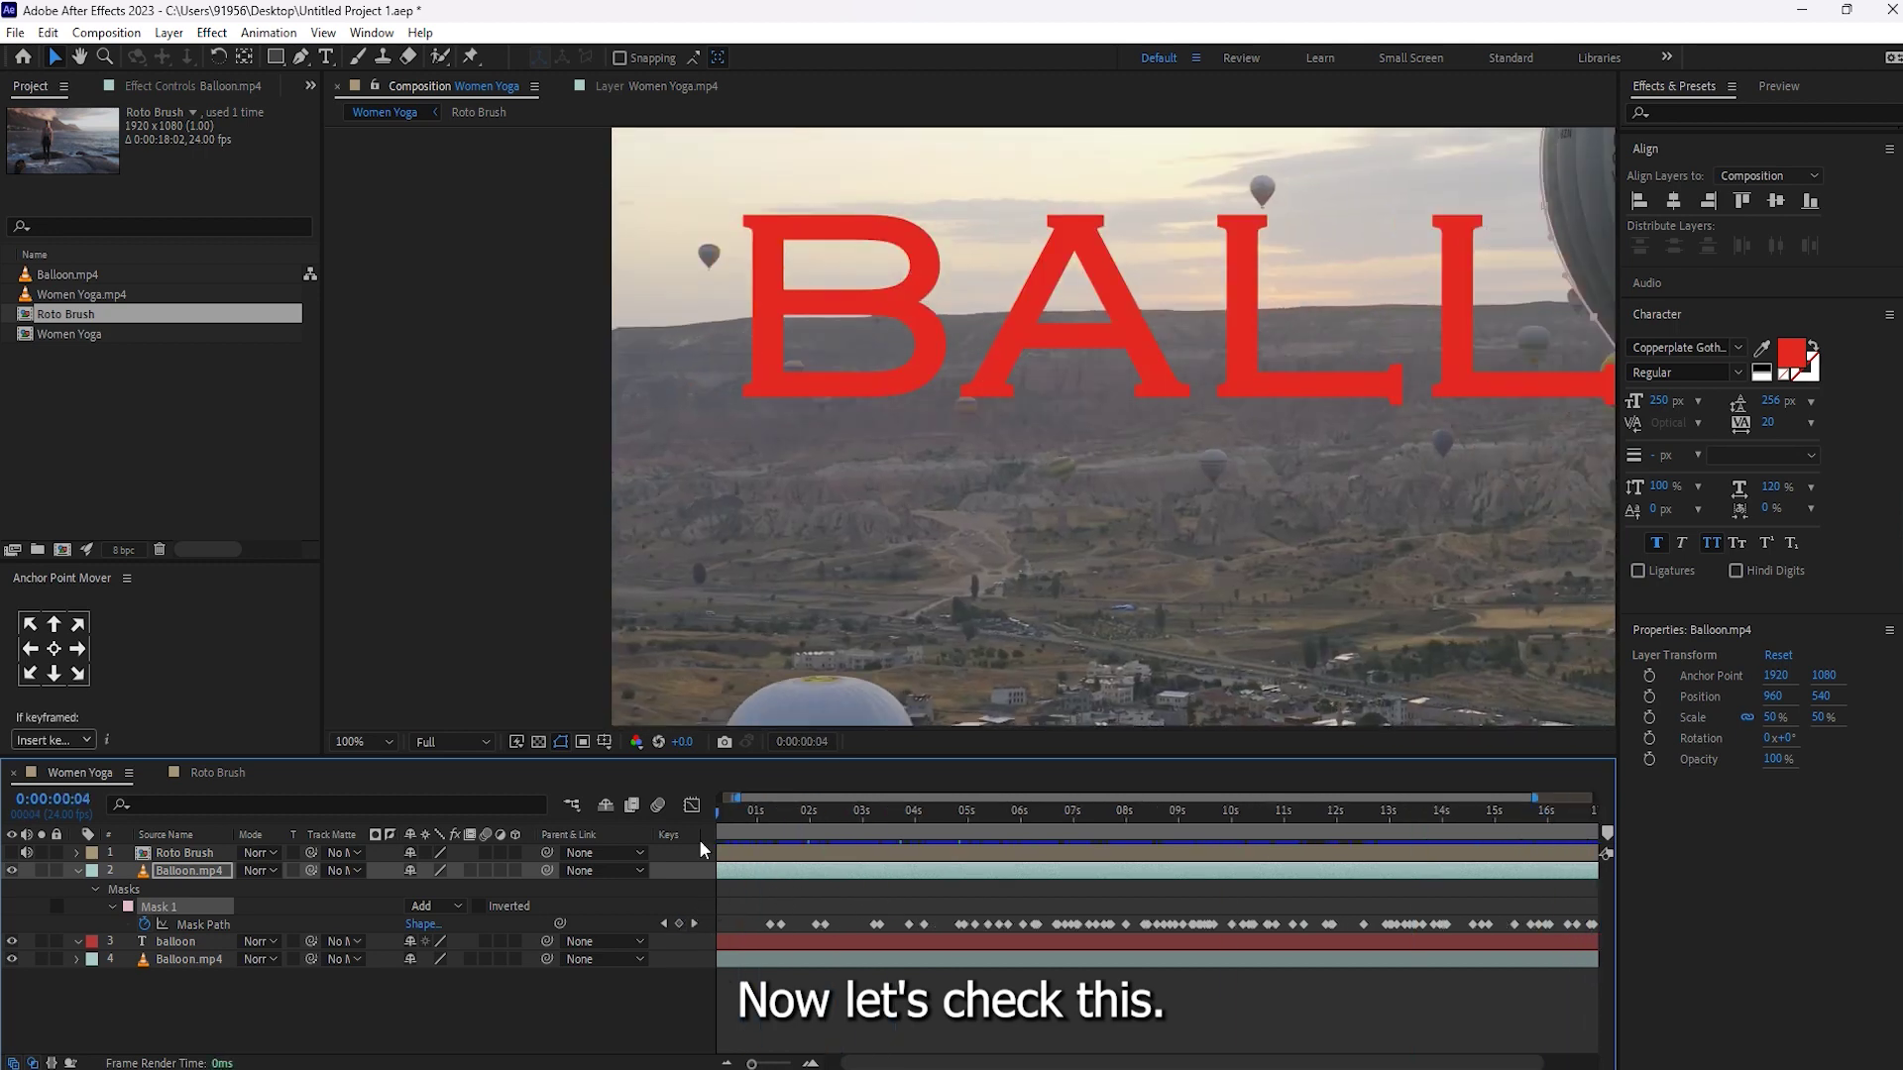
click(360, 741)
click(376, 371)
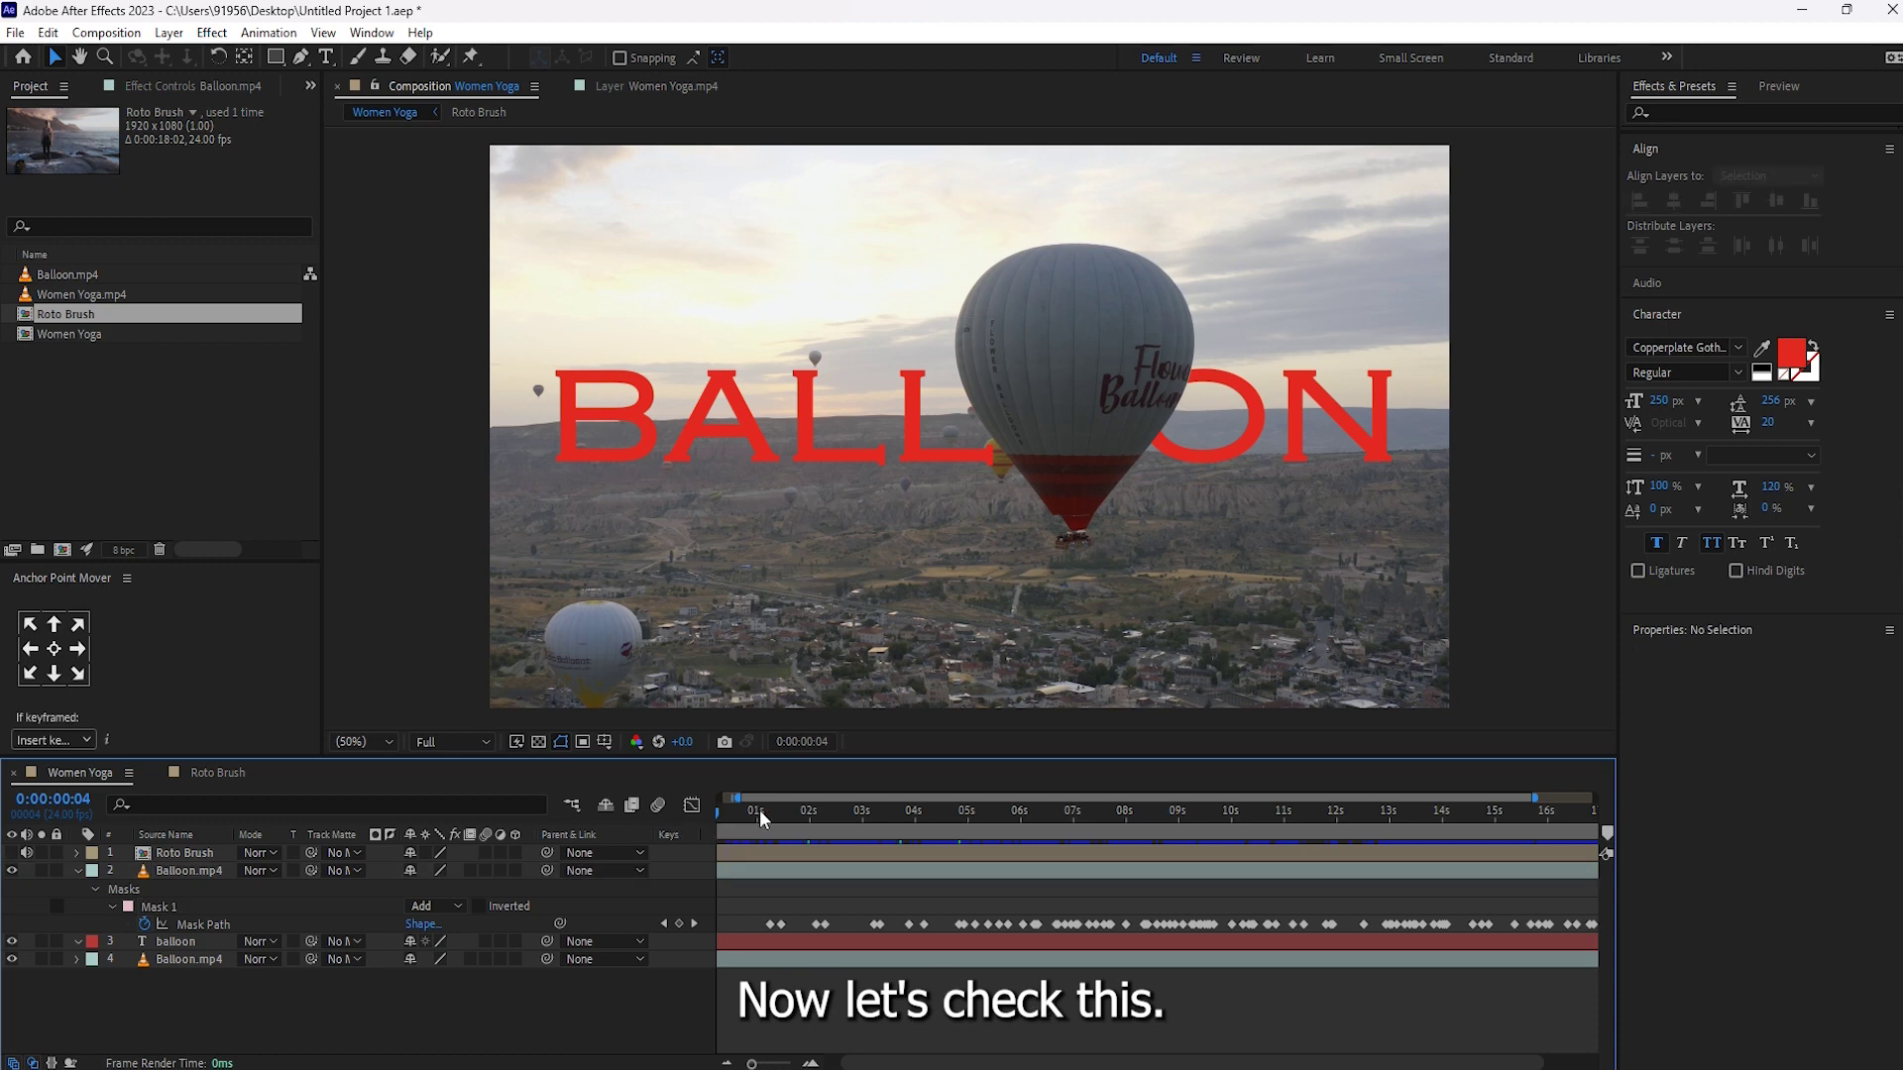
key(Home)
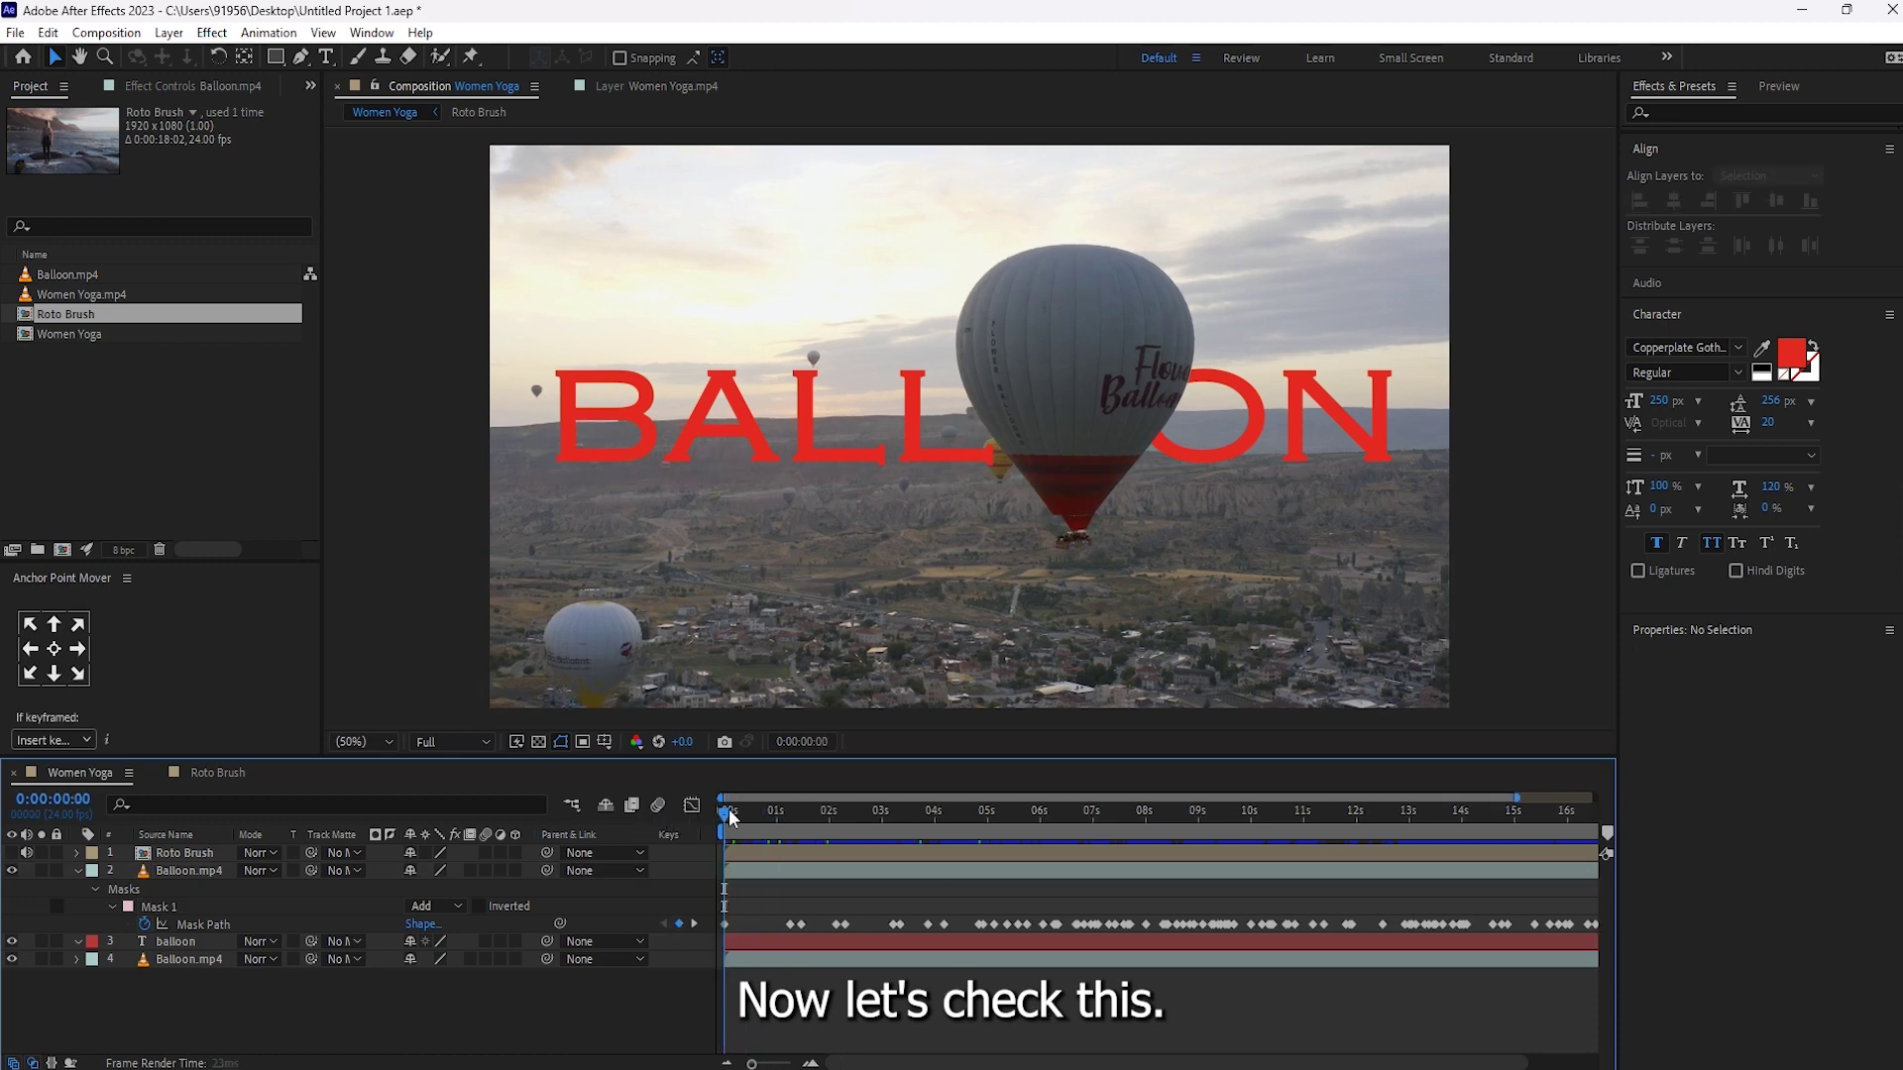
drag(729, 809, 1620, 846)
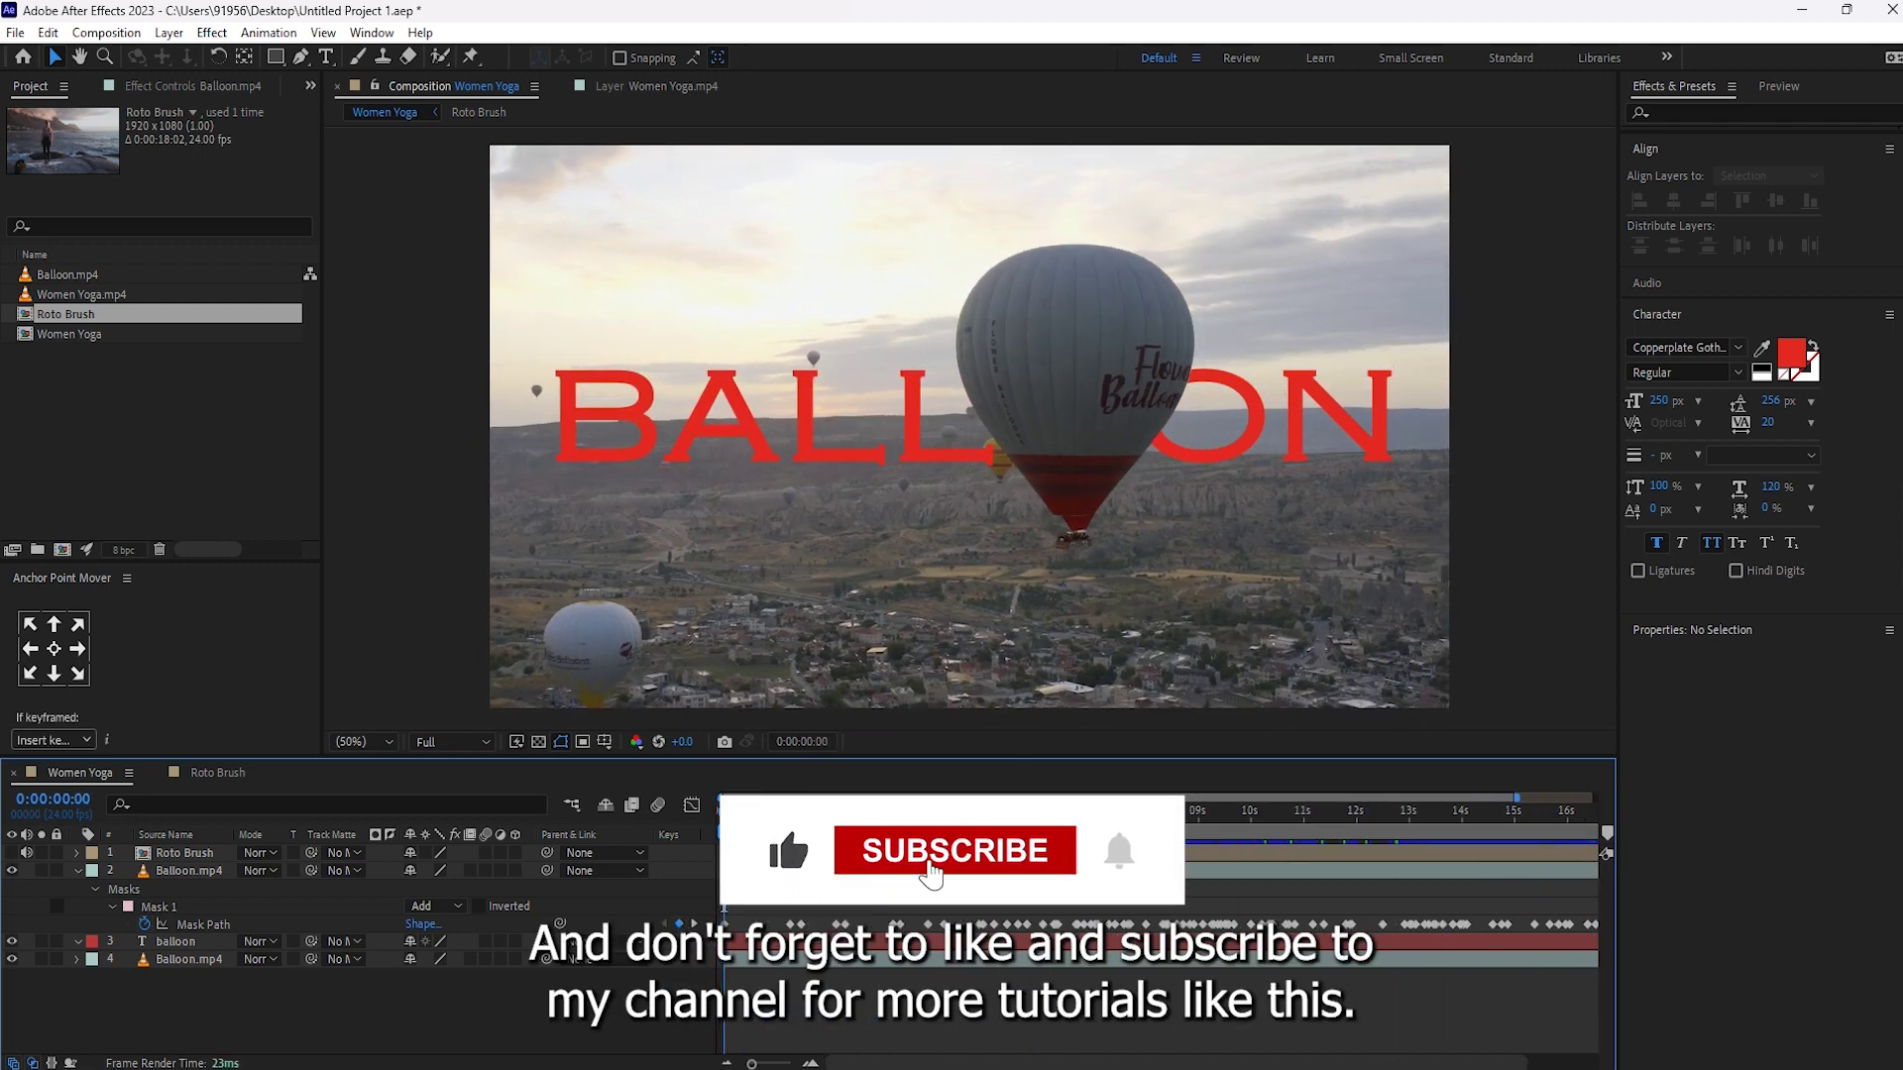
Pre-compose the two Balloon.mp4 layers and the balloon text layer into a new composition named Balloon.
click(80, 873)
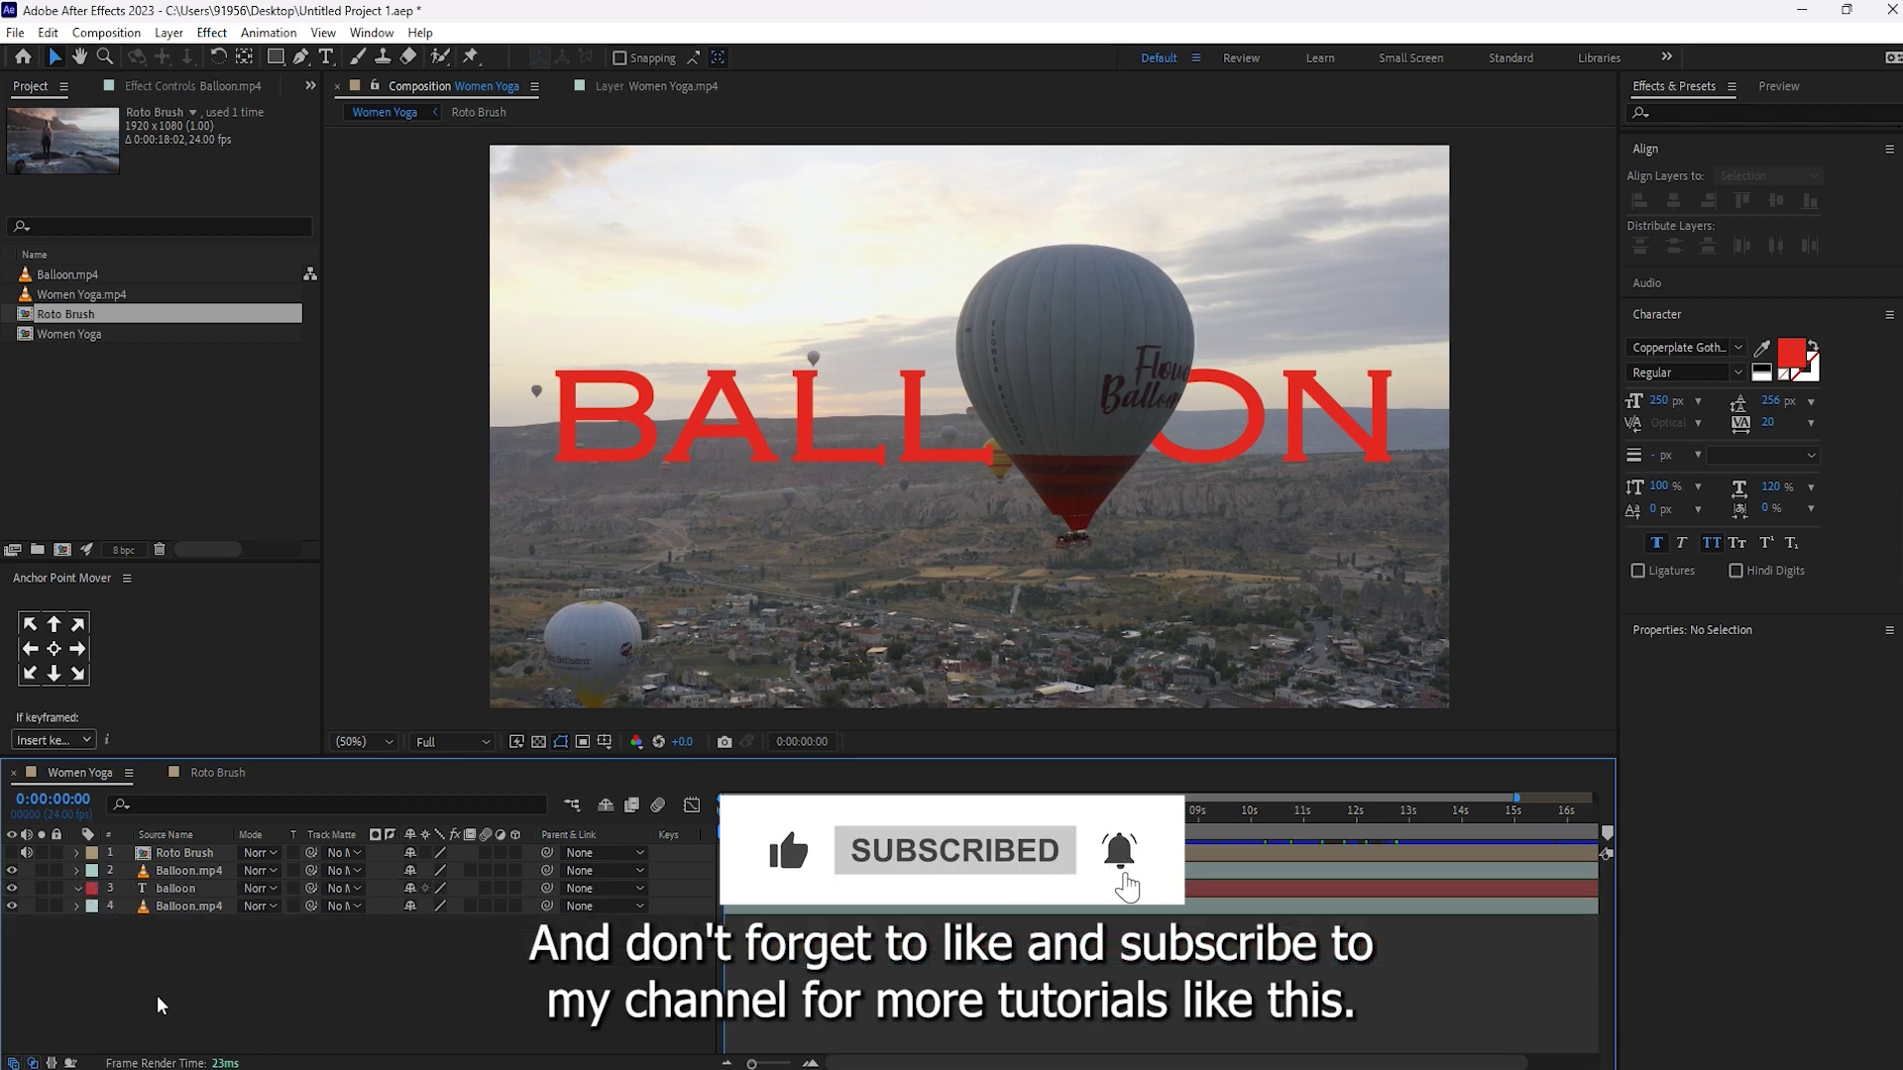
drag(234, 993, 199, 872)
right_click(198, 871)
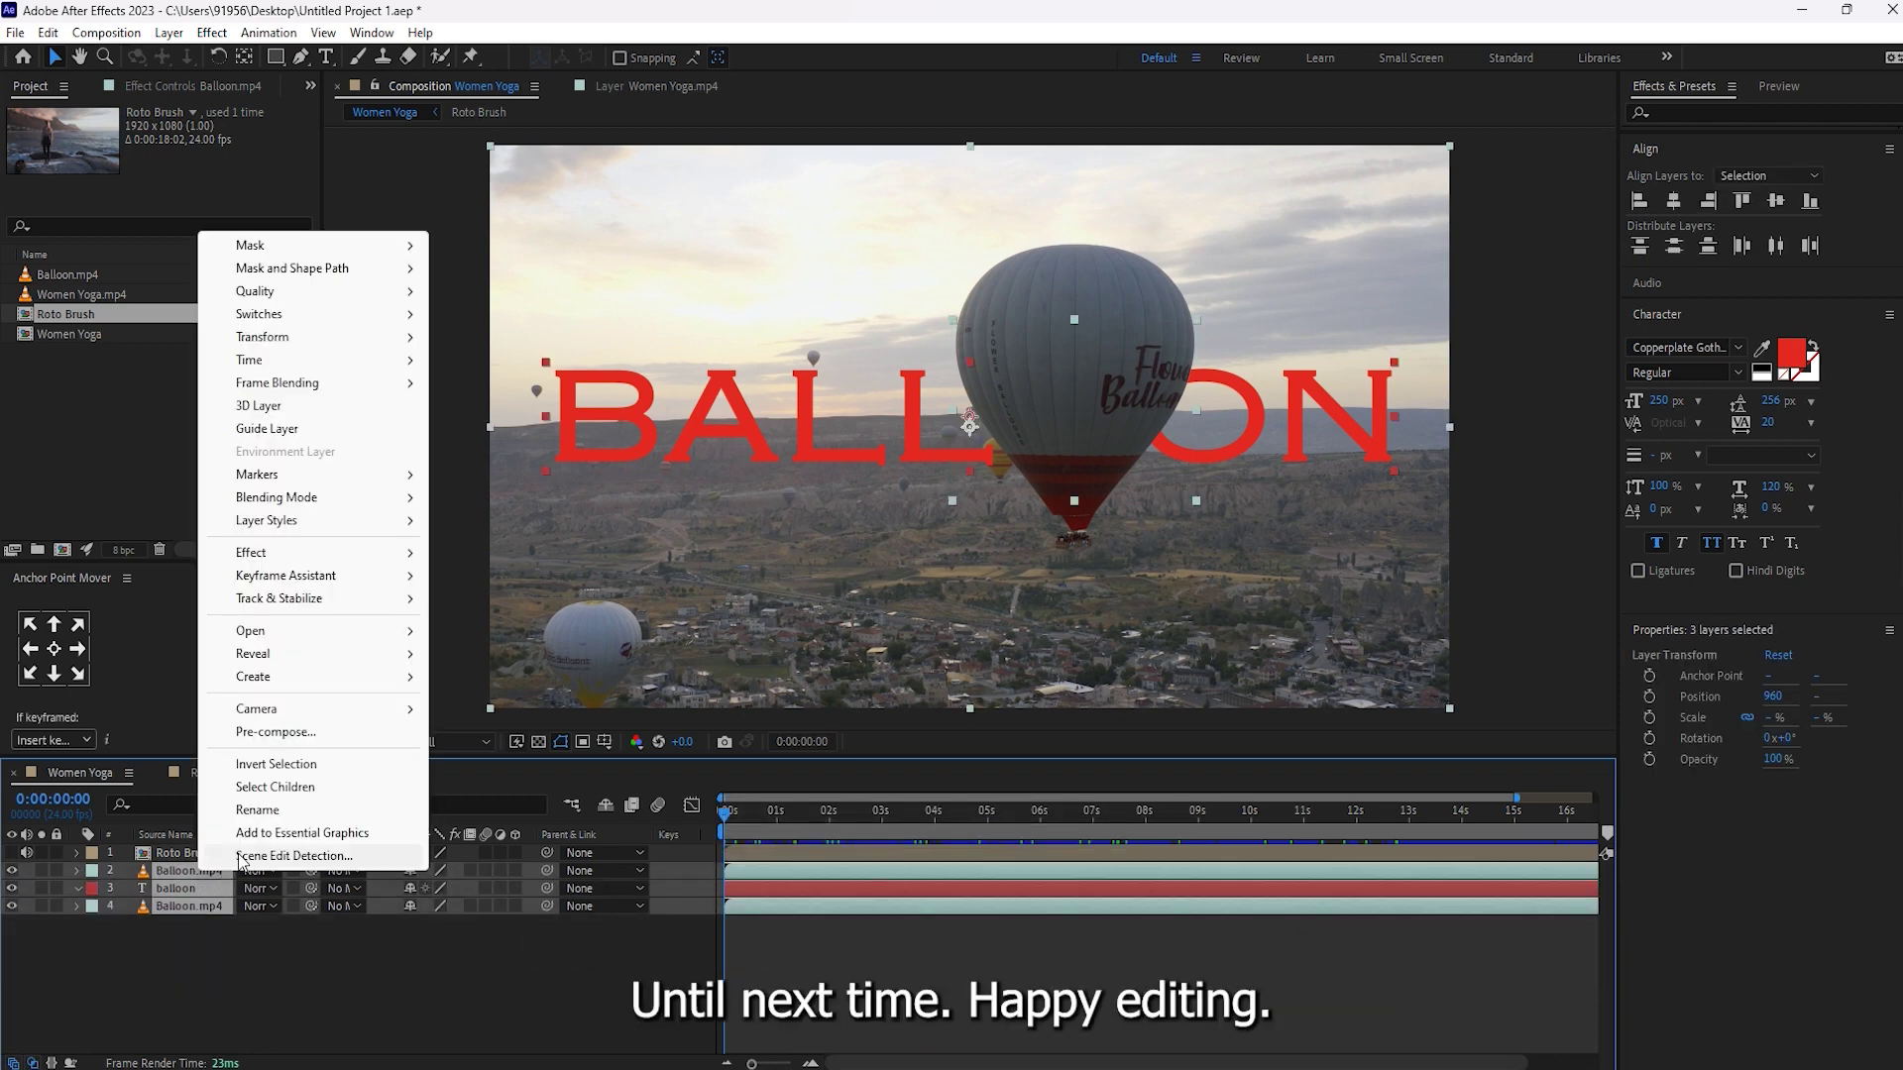
click(263, 731)
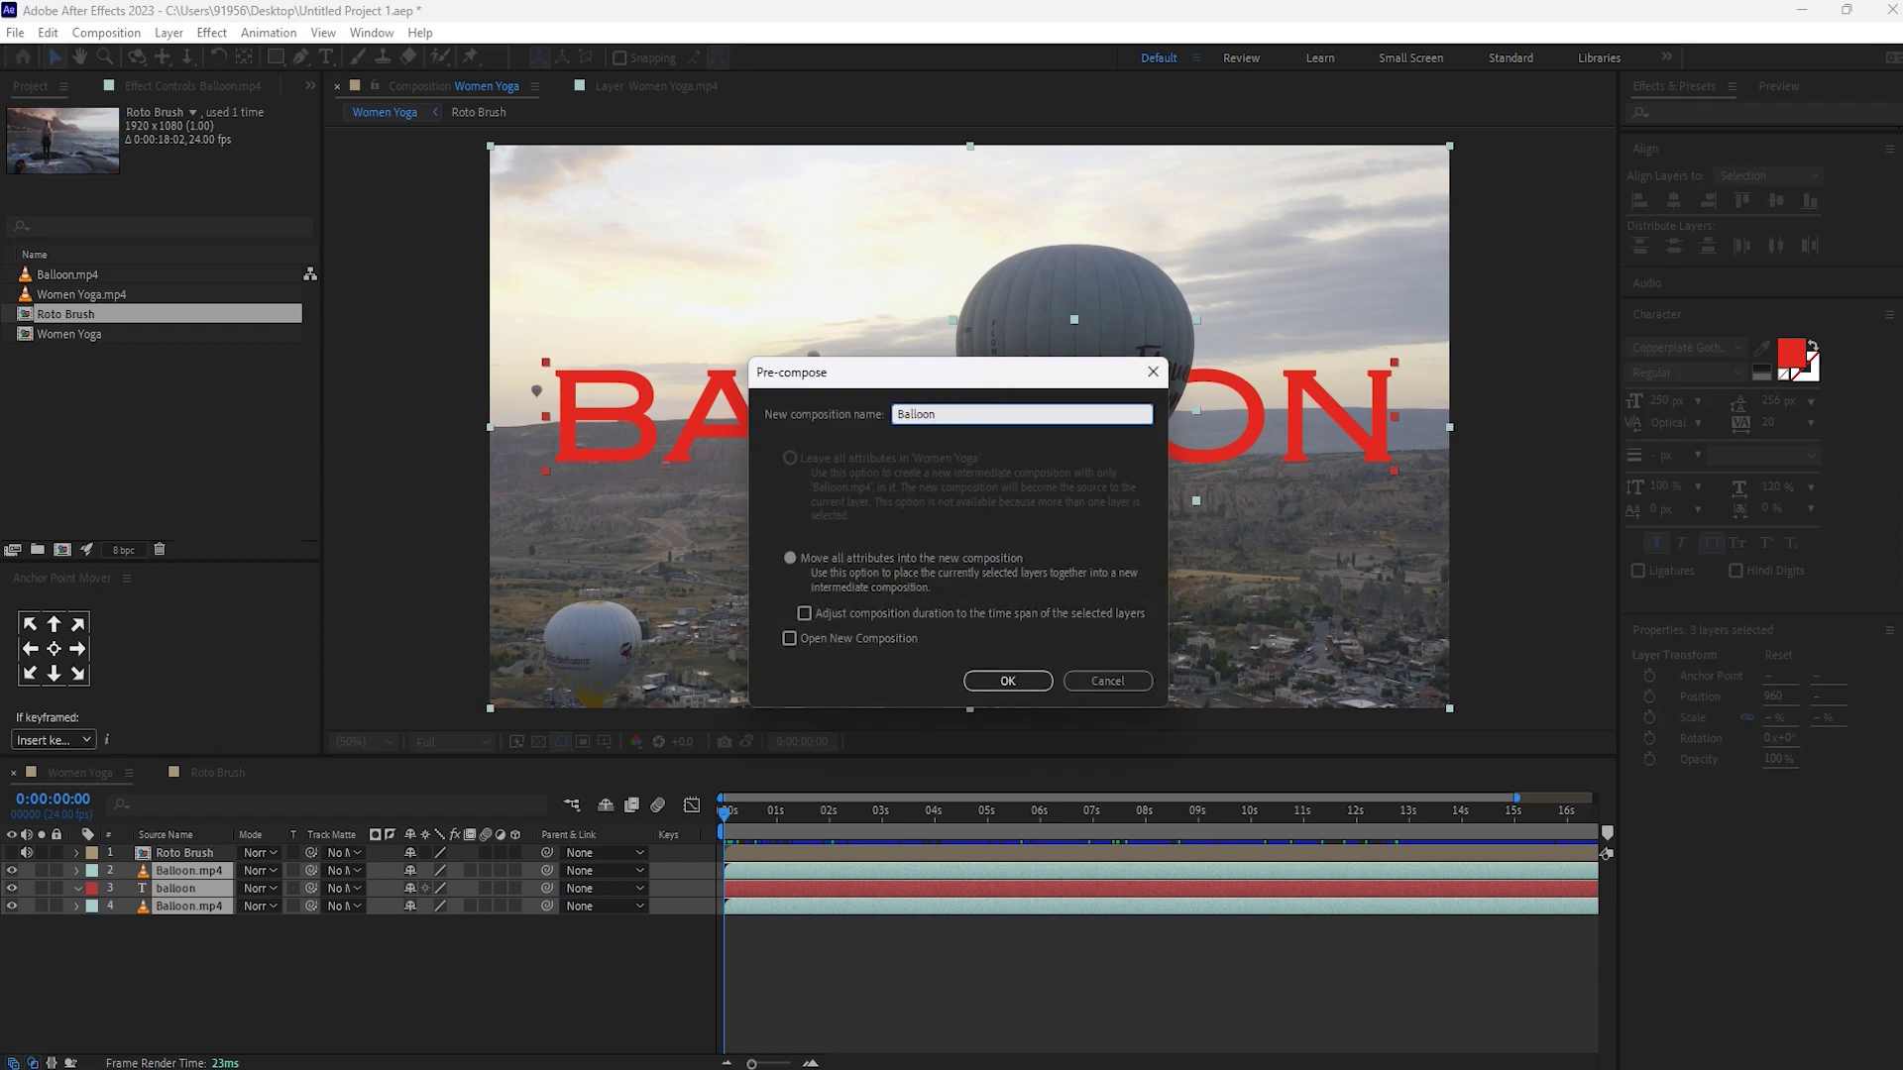
text(Balloon)
key(Return)
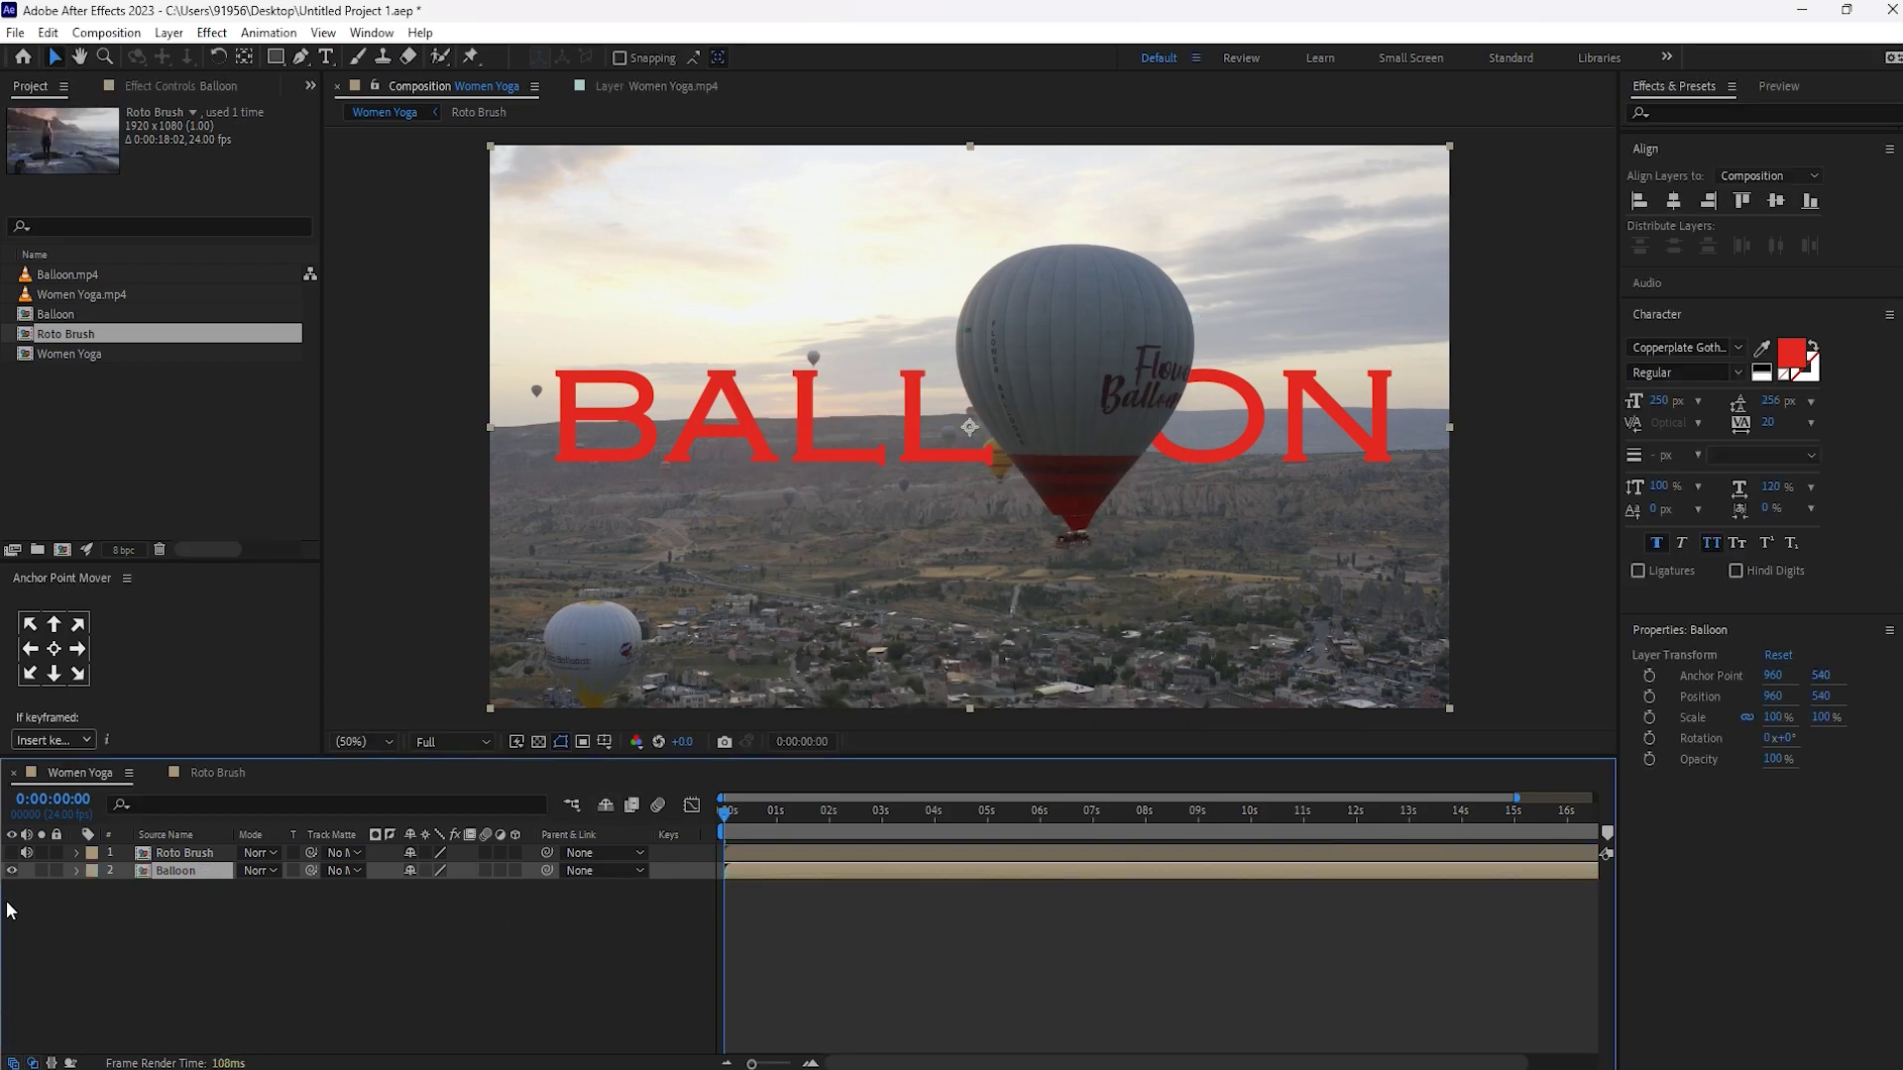